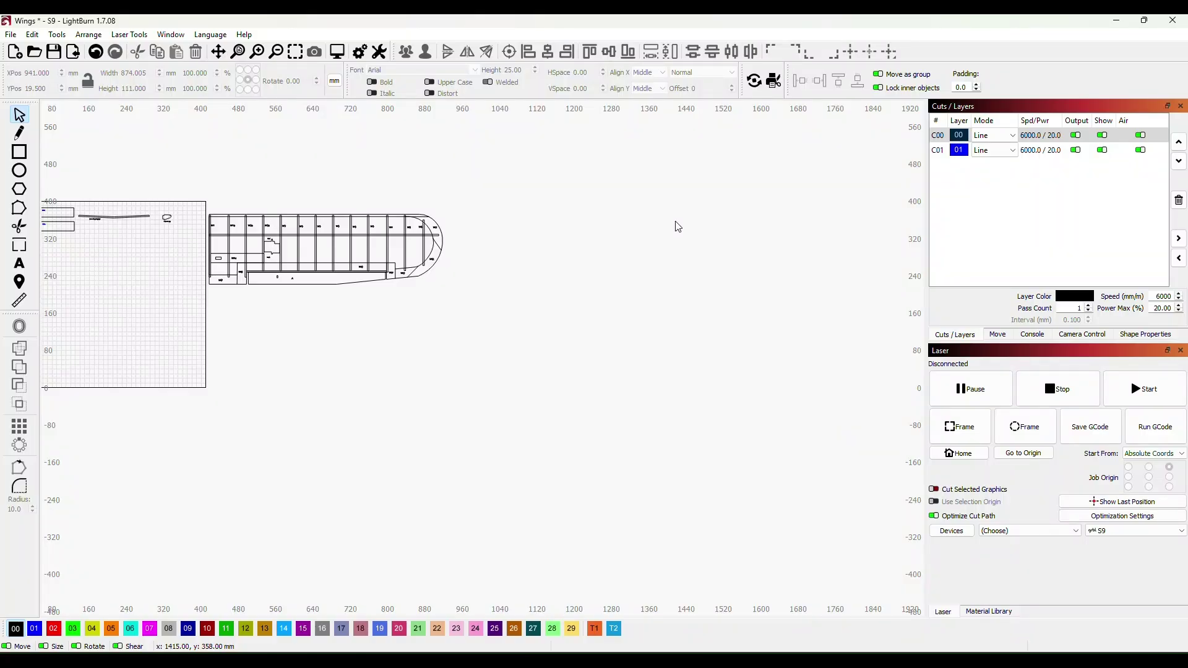
Draw a nearly horizontal line about 927 mm long in the empty area below the wing drawing
{"action": "scroll", "coordinate": [374, 409], "scroll_direction": "up", "scroll_amount": 2}
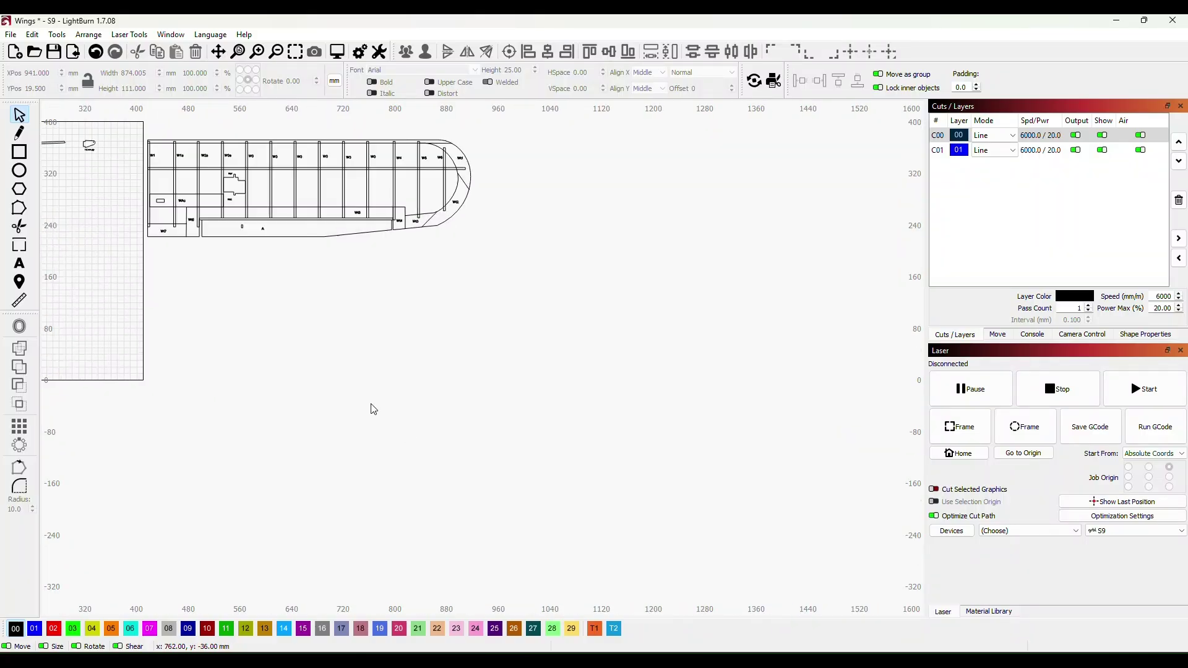
{"action": "left_click_drag", "start_coordinate": [397, 384], "coordinate": [575, 477]}
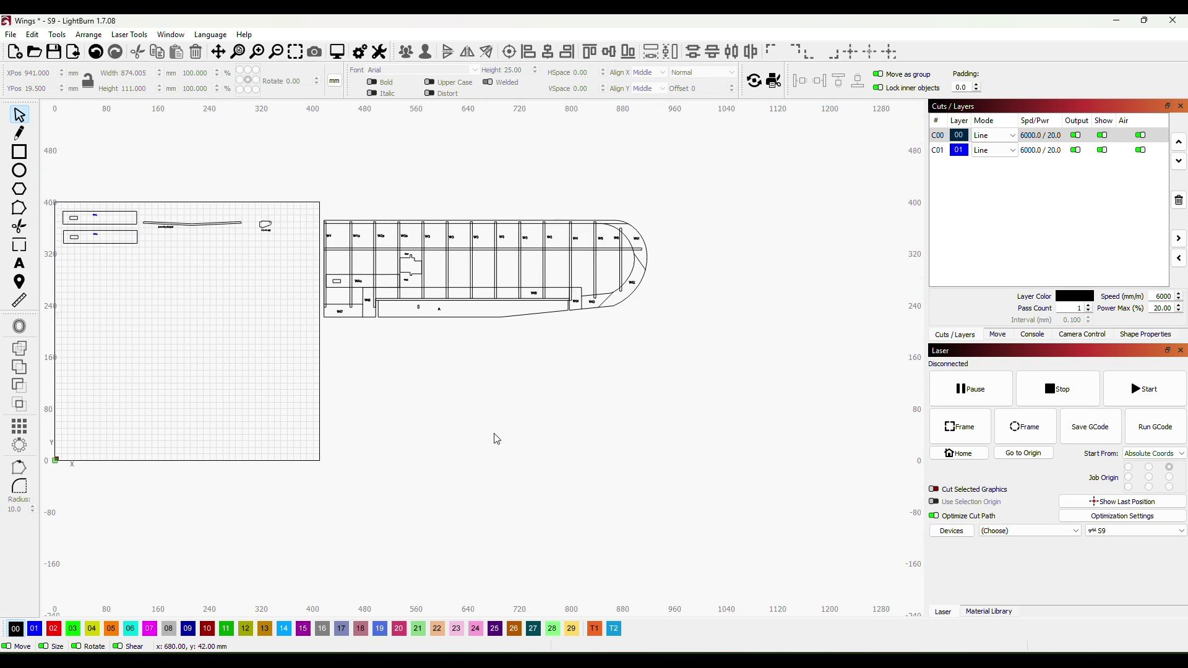
{"action": "scroll", "coordinate": [526, 443], "scroll_direction": "down", "scroll_amount": 3}
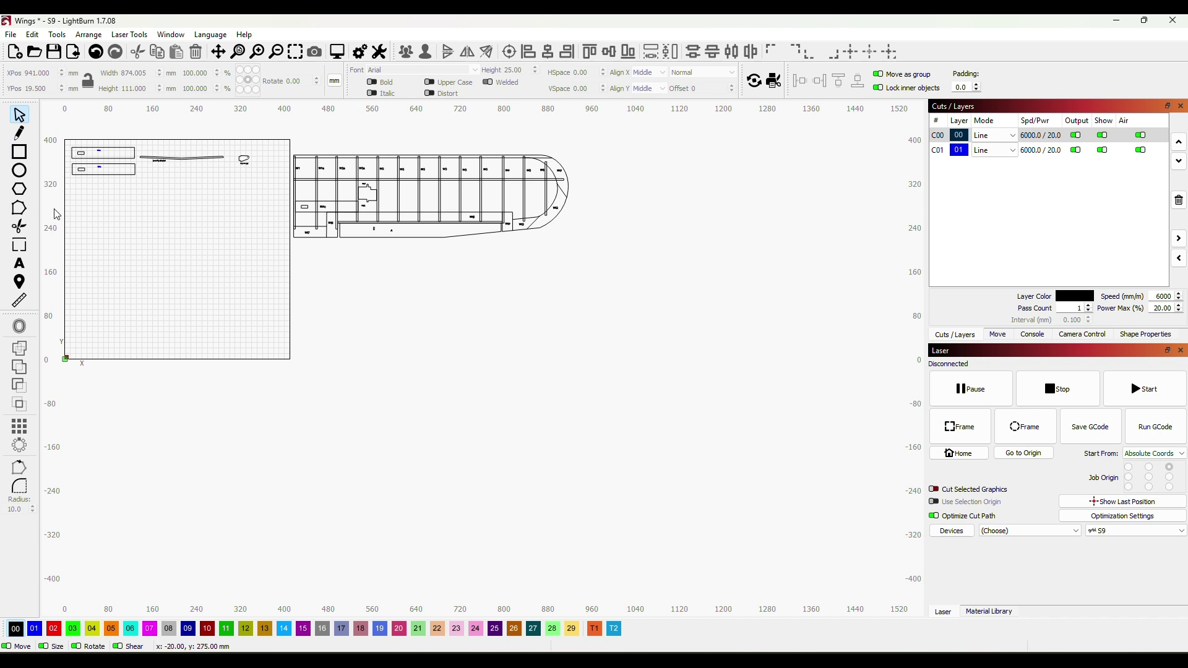
{"action": "left_click", "coordinate": [19, 131]}
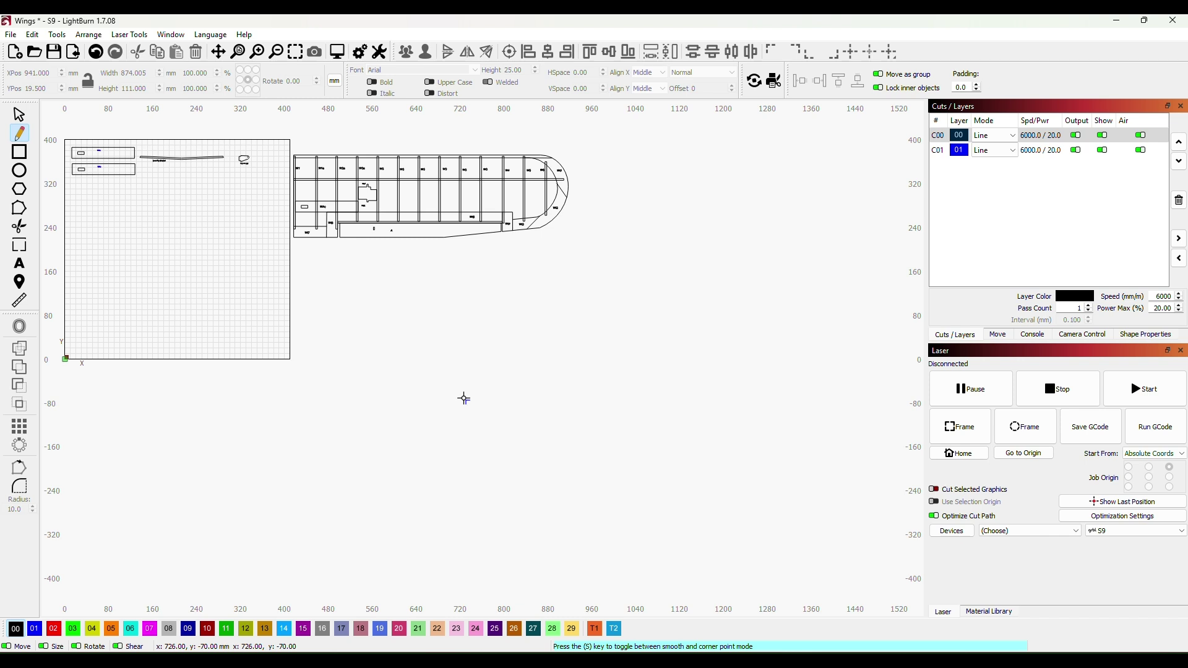
{"action": "left_click", "coordinate": [314, 326]}
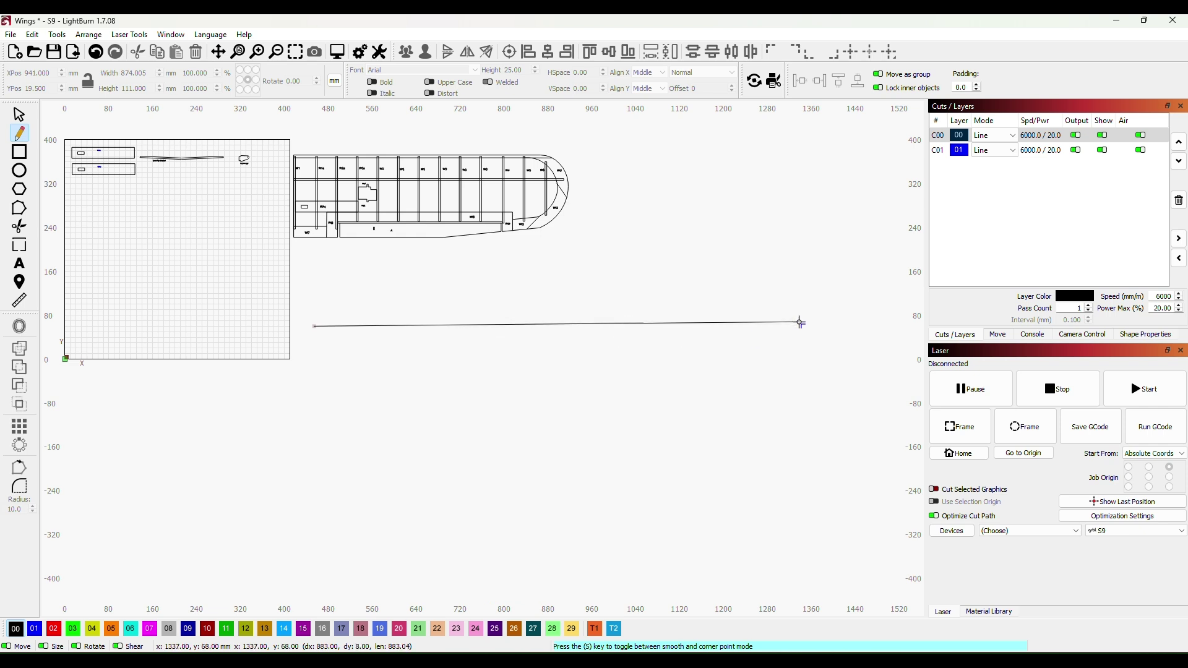
{"action": "left_click", "coordinate": [823, 324]}
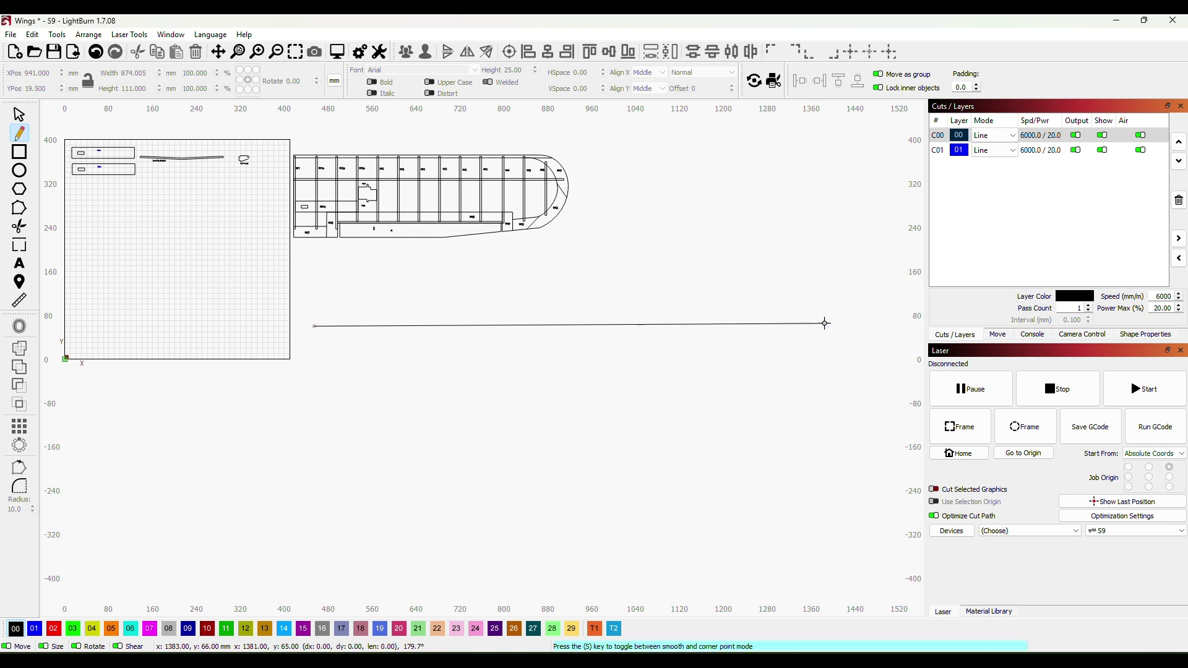
{"action": "right_click", "coordinate": [825, 323]}
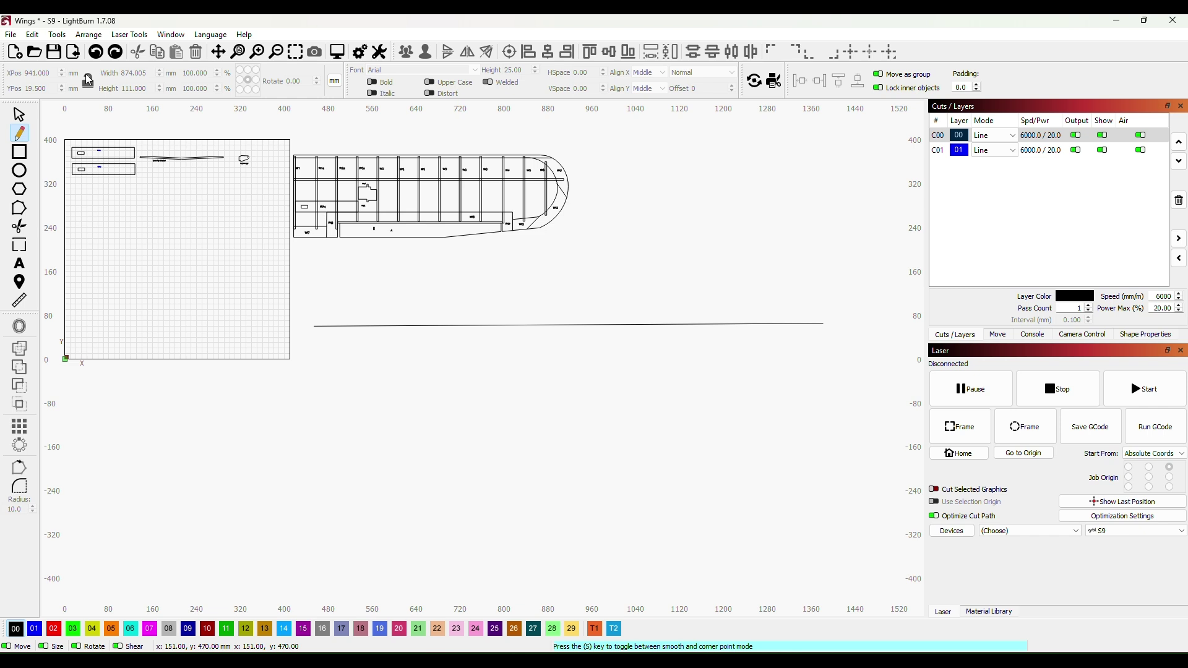
Straighten the long line to exactly horizontal by editing its nodes, and deselect it
{"action": "left_click", "coordinate": [25, 208]}
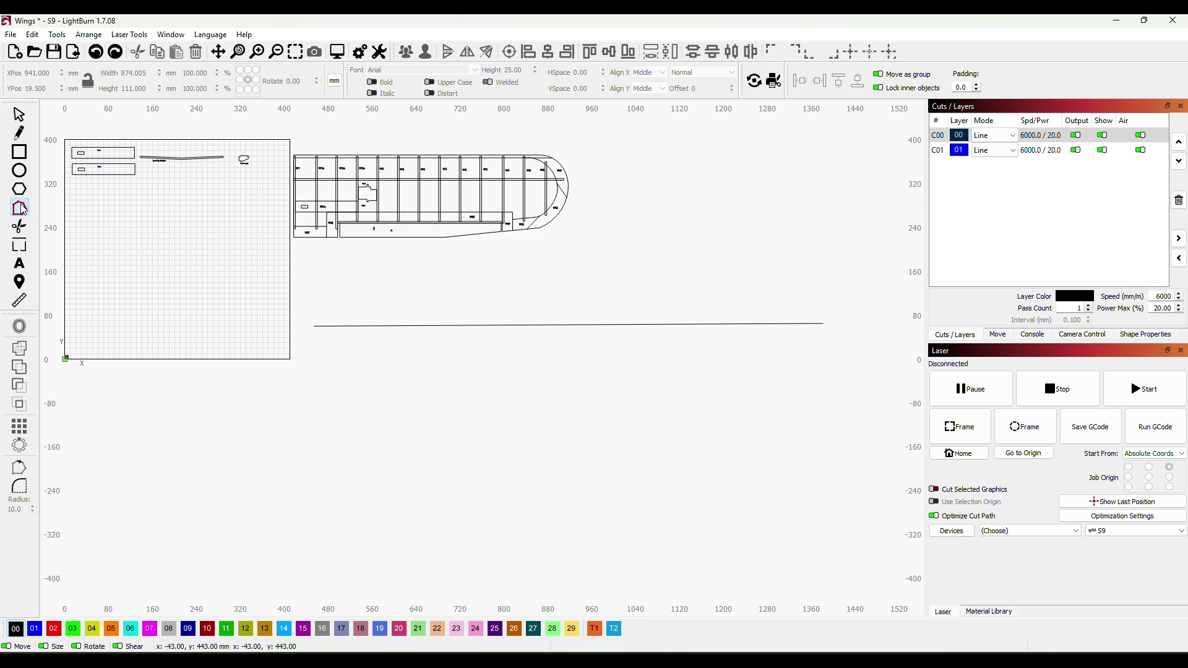
{"action": "left_click", "coordinate": [572, 326]}
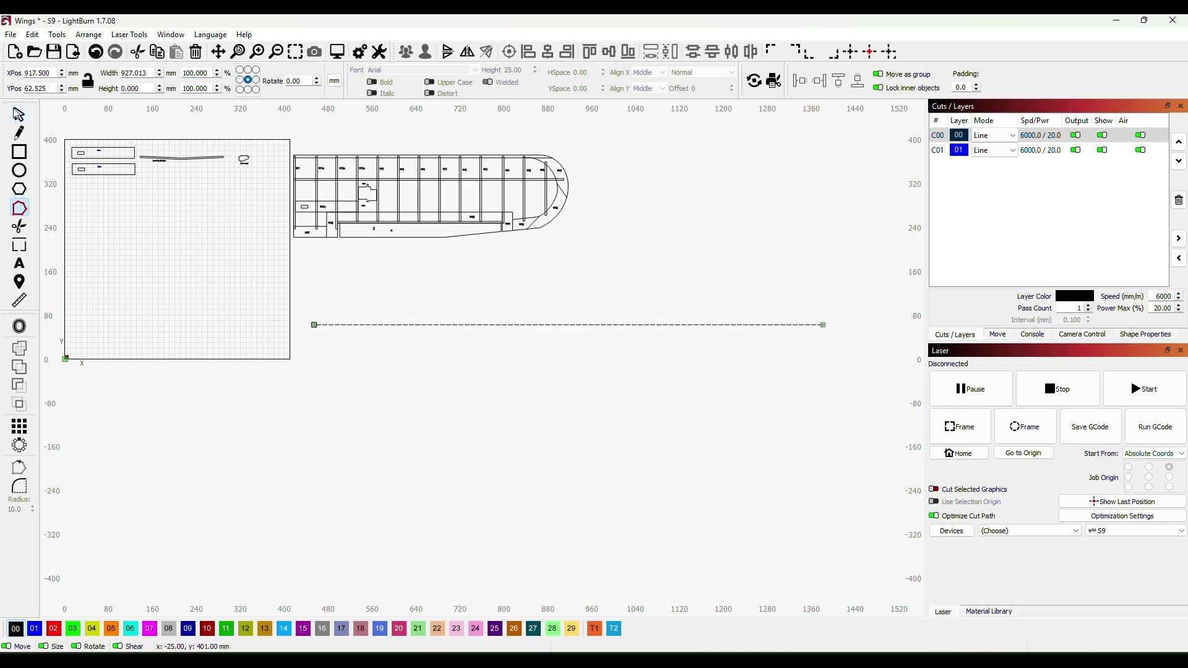
{"action": "left_click", "coordinate": [19, 120]}
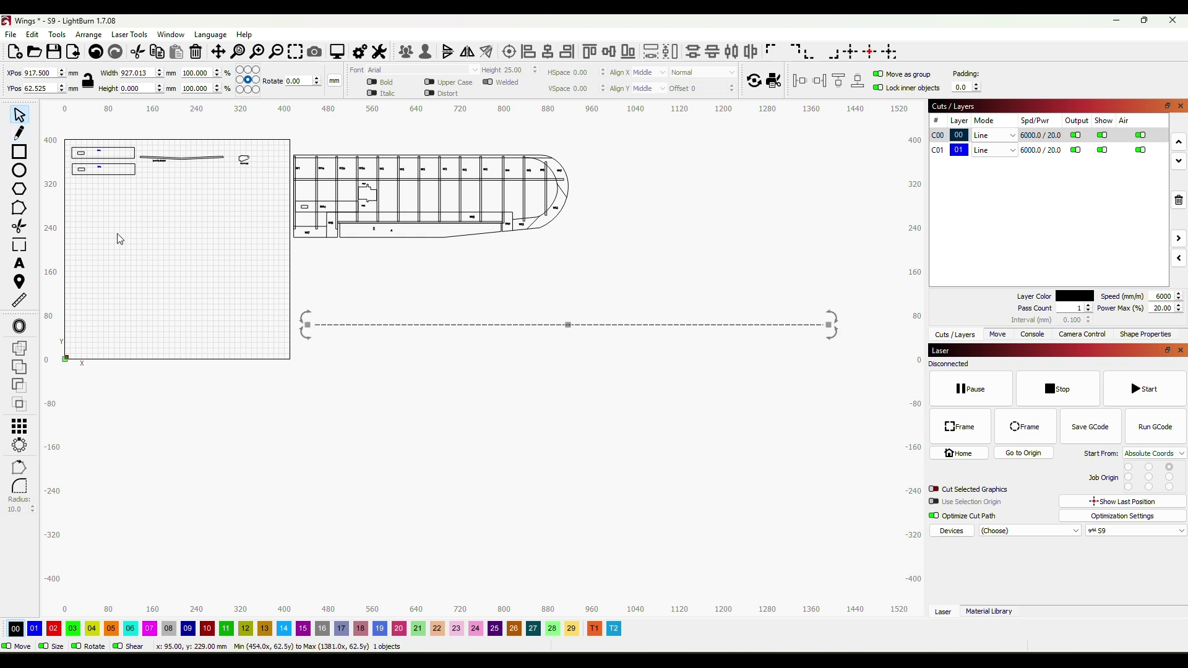
{"action": "left_click", "coordinate": [539, 469]}
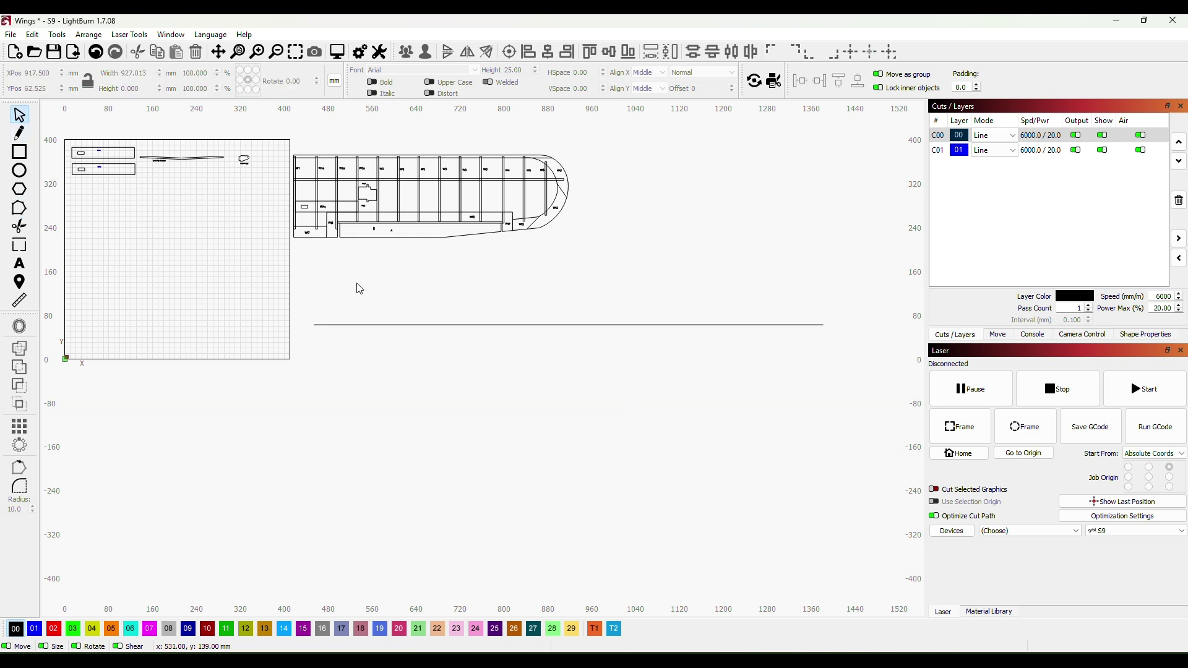
Draw a rectangle about 137 mm high across the long line and set its width to 750 mm
{"action": "left_click", "coordinate": [26, 152]}
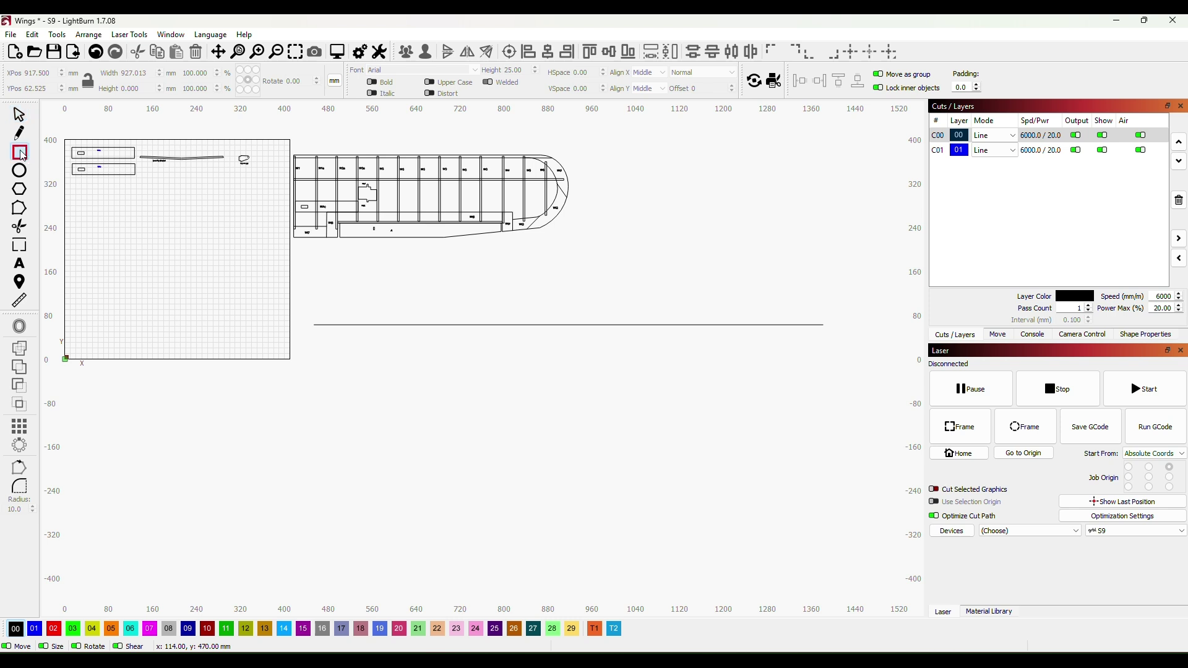
{"action": "left_click_drag", "start_coordinate": [358, 291], "coordinate": [808, 367]}
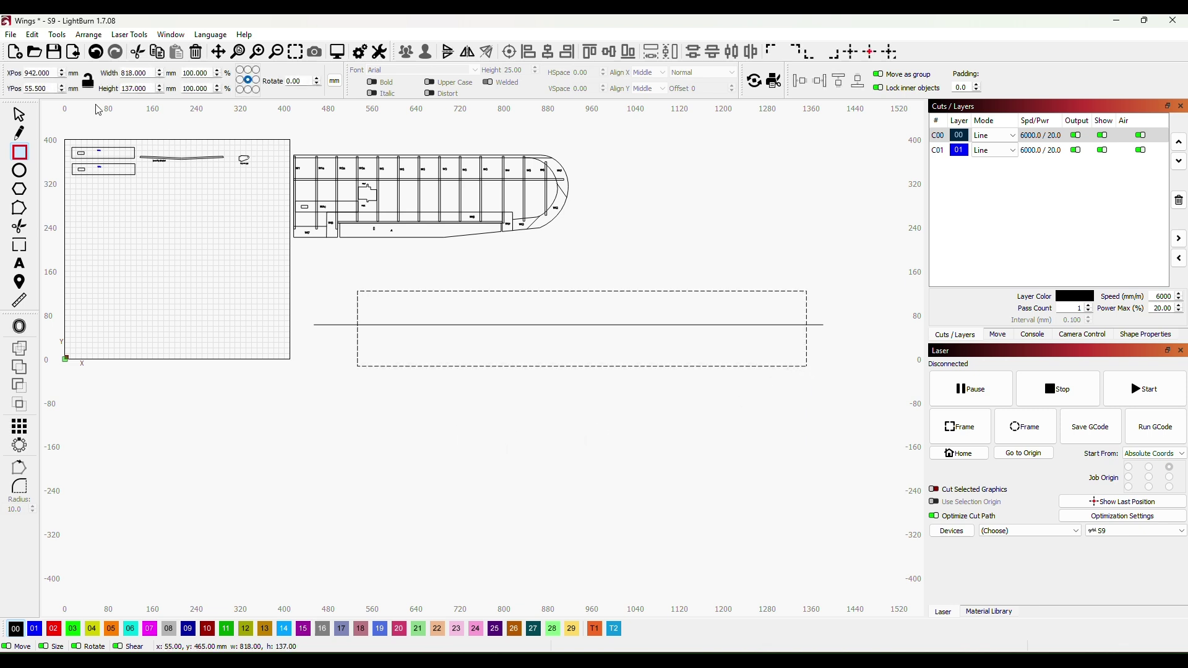
{"action": "left_click_drag", "start_coordinate": [153, 72], "coordinate": [117, 72]}
{"action": "type", "text": "750"}
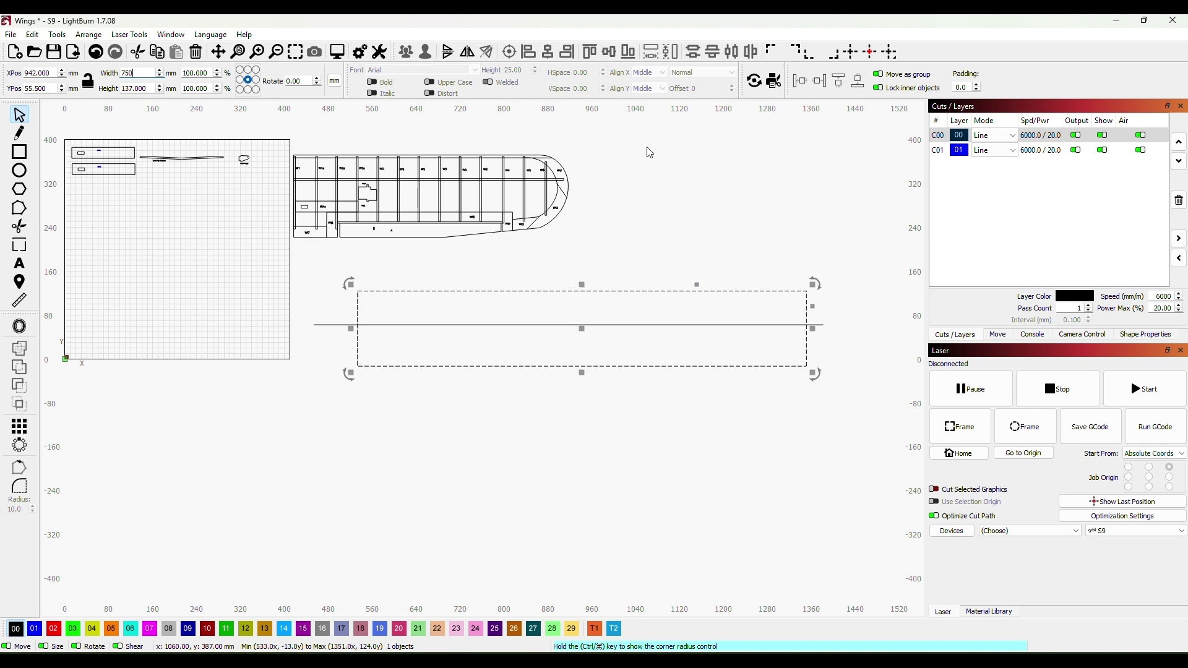
{"action": "key", "text": "Return"}
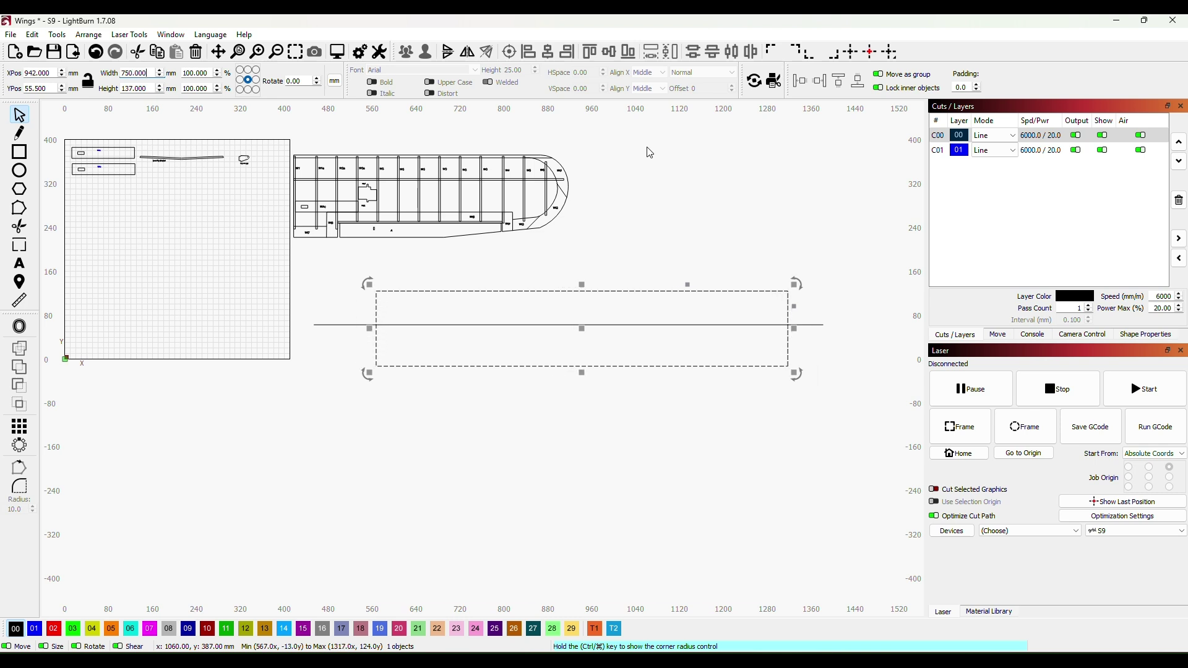
{"action": "left_click", "coordinate": [411, 451]}
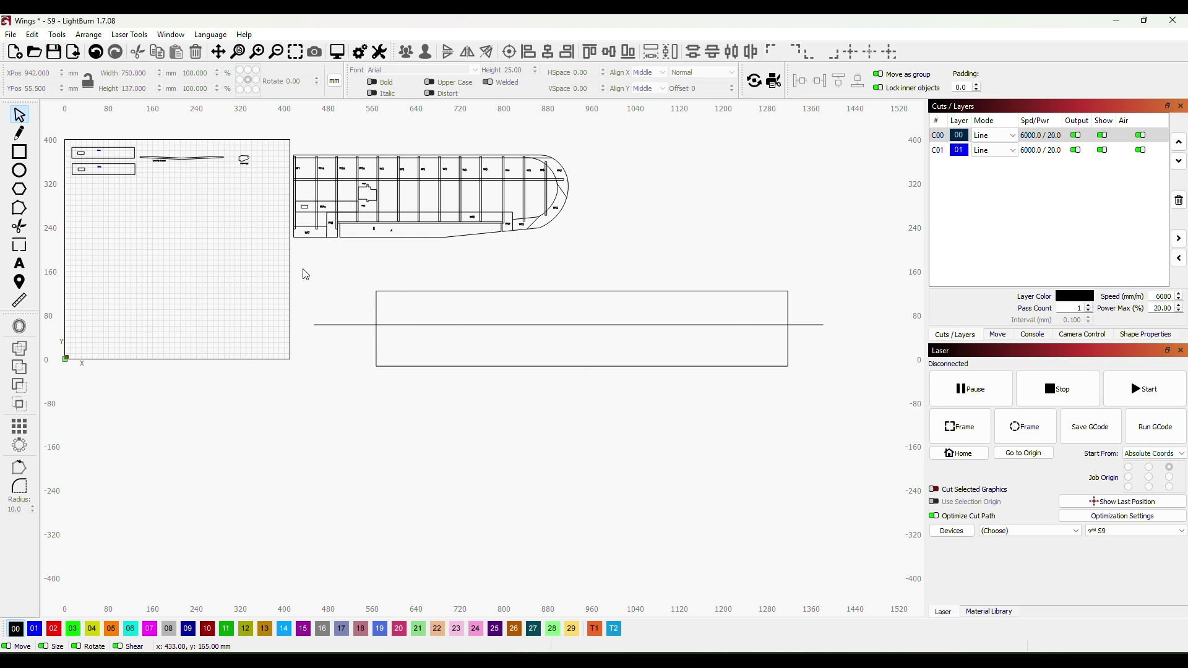
Move the long rectangle and its line together about 120 mm farther down from the wing drawing
{"action": "left_click_drag", "start_coordinate": [305, 274], "coordinate": [898, 449]}
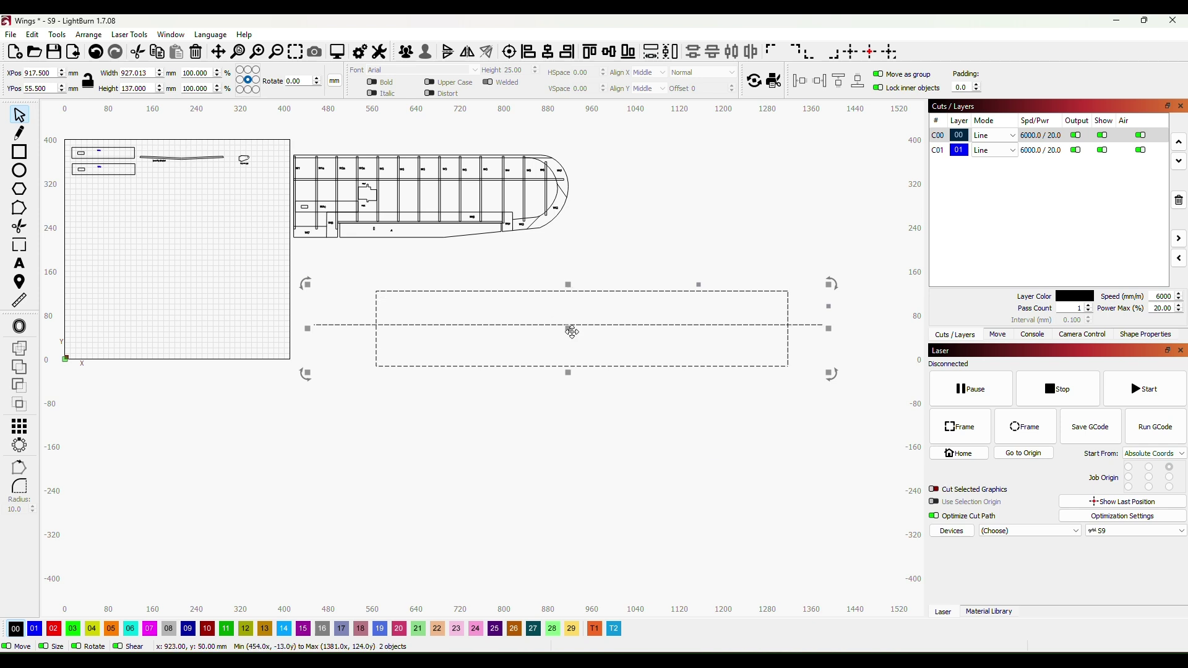
{"action": "left_click_drag", "start_coordinate": [572, 332], "coordinate": [578, 398]}
{"action": "left_click", "coordinate": [649, 290]}
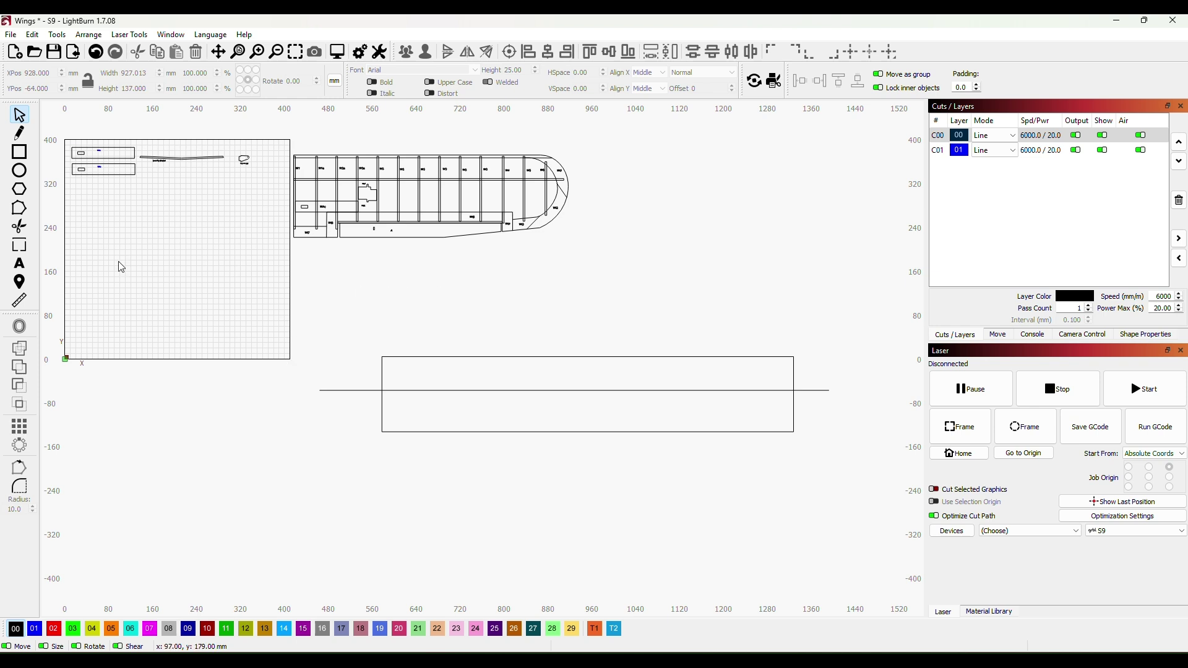
Draw a second rectangle about 218 mm high across the long one's left half and set its width to 150 mm
{"action": "left_click", "coordinate": [20, 153]}
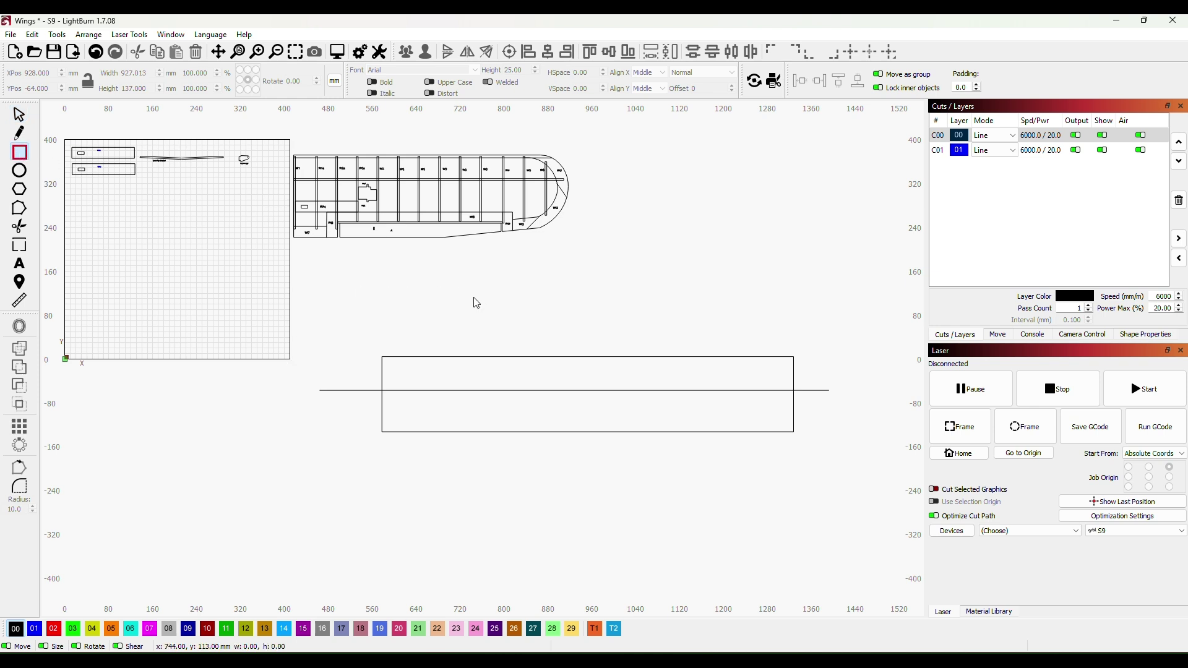
{"action": "mouse_move", "coordinate": [463, 338]}
{"action": "left_mouse_down"}
{"action": "mouse_move", "coordinate": [475, 462]}
{"action": "mouse_move", "coordinate": [578, 456]}
{"action": "left_mouse_up"}
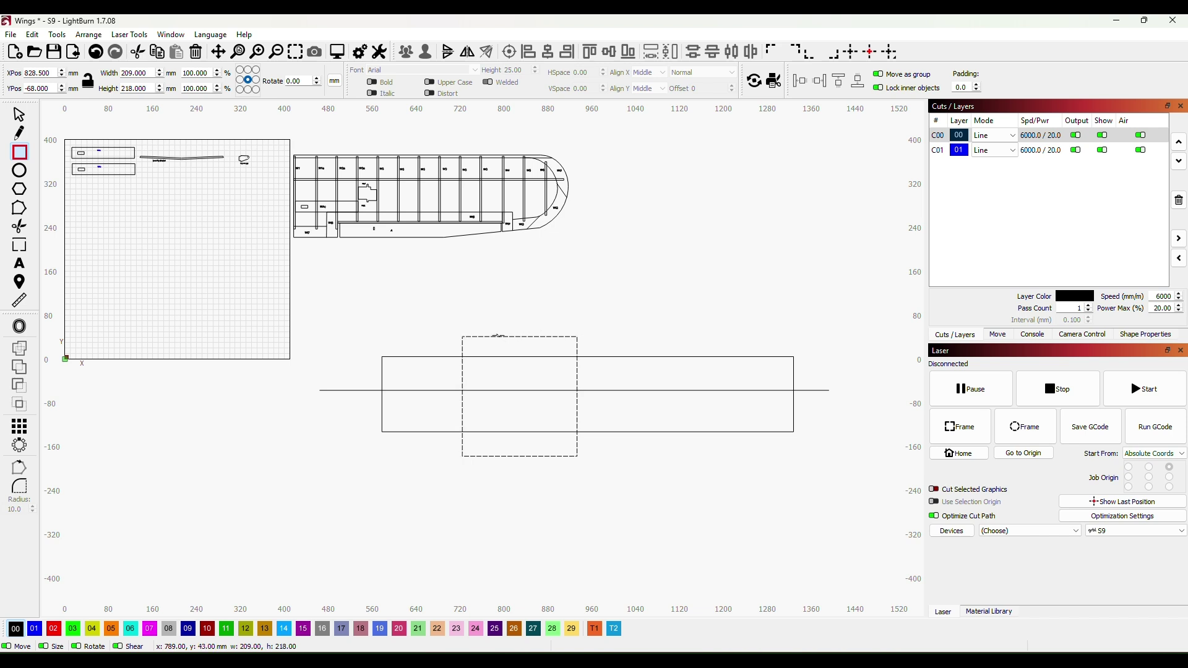
{"action": "key", "text": "ctrl+z"}
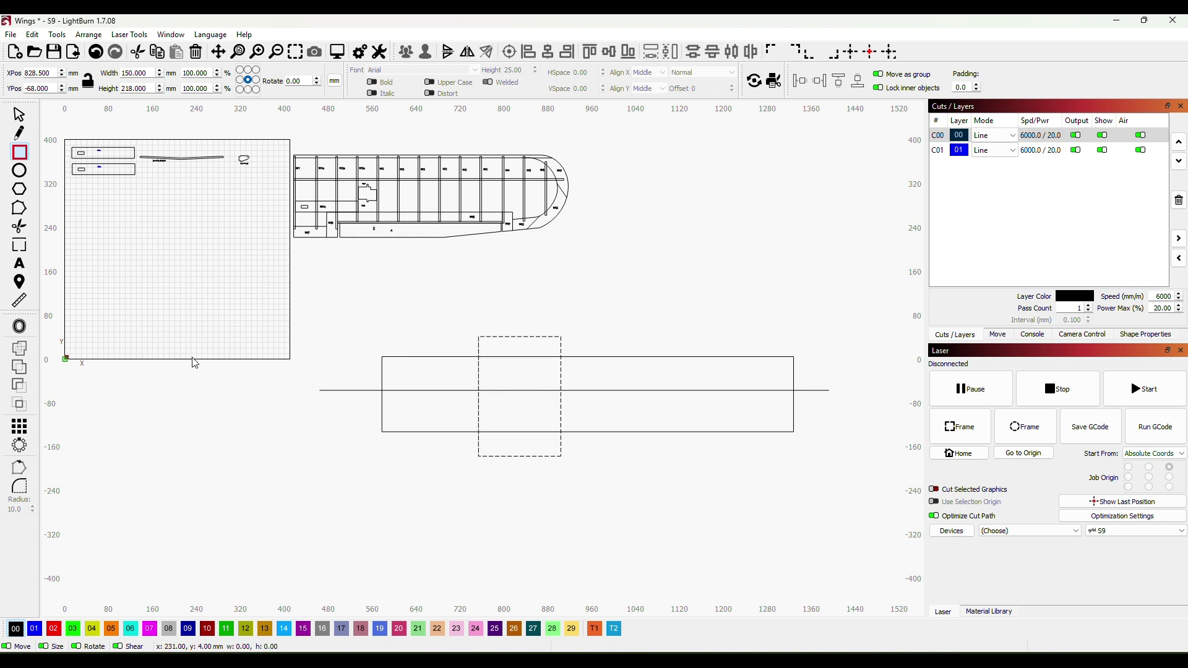
Draw a horizontal line about 162 mm long above the left end of the long rectangle
{"action": "left_click", "coordinate": [19, 132]}
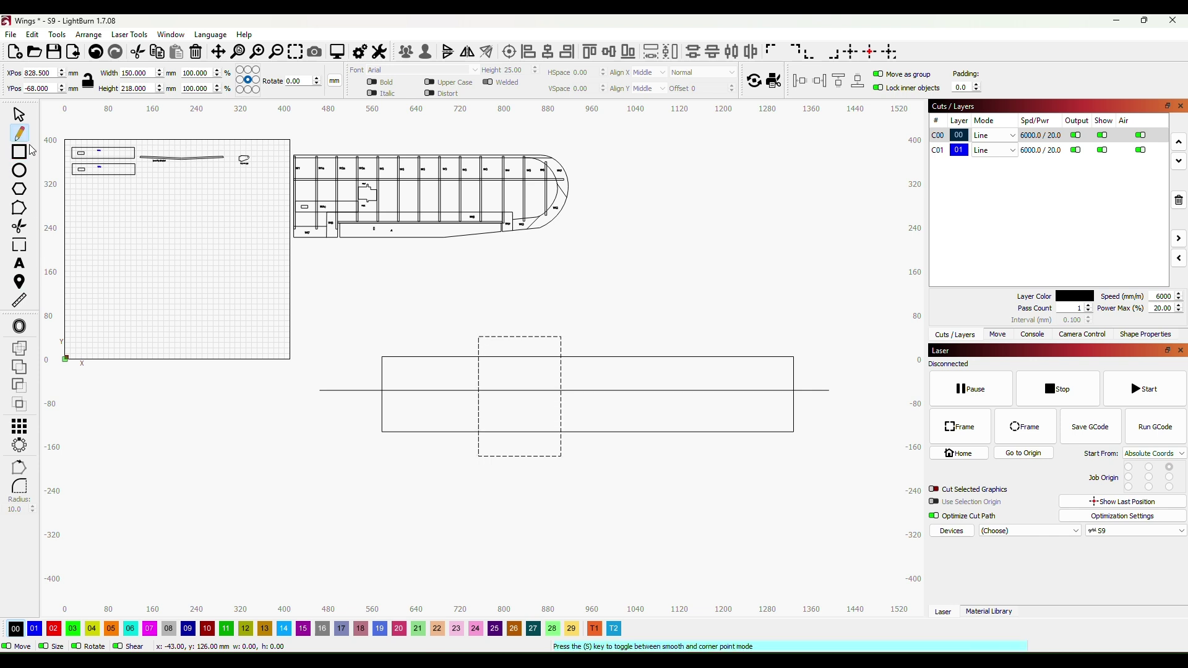
{"action": "left_click", "coordinate": [383, 323]}
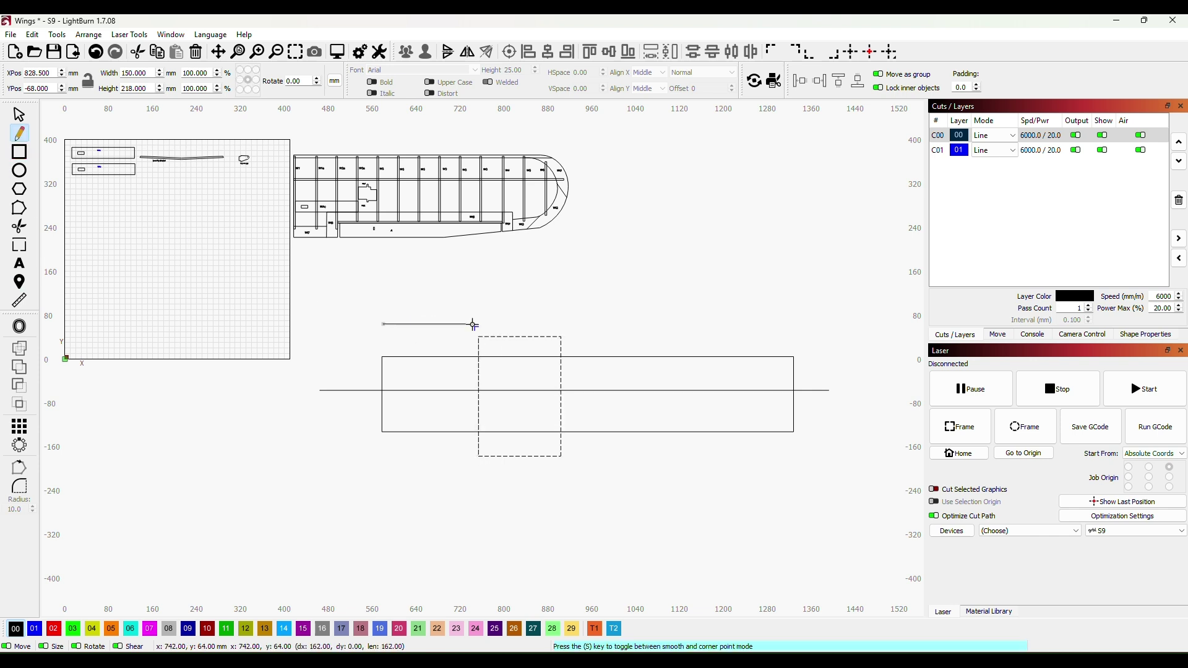
{"action": "left_click", "coordinate": [473, 323]}
{"action": "key", "text": "Escape"}
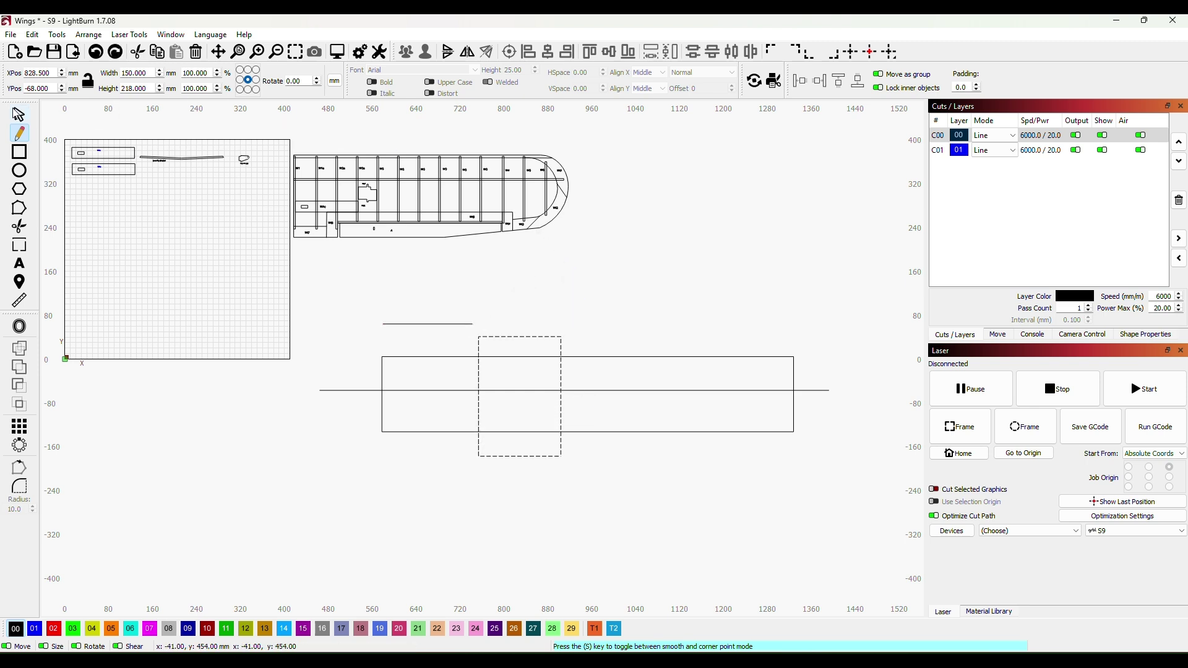
Set the short line's width to 150 mm
{"action": "left_click", "coordinate": [20, 114]}
{"action": "left_click", "coordinate": [424, 323]}
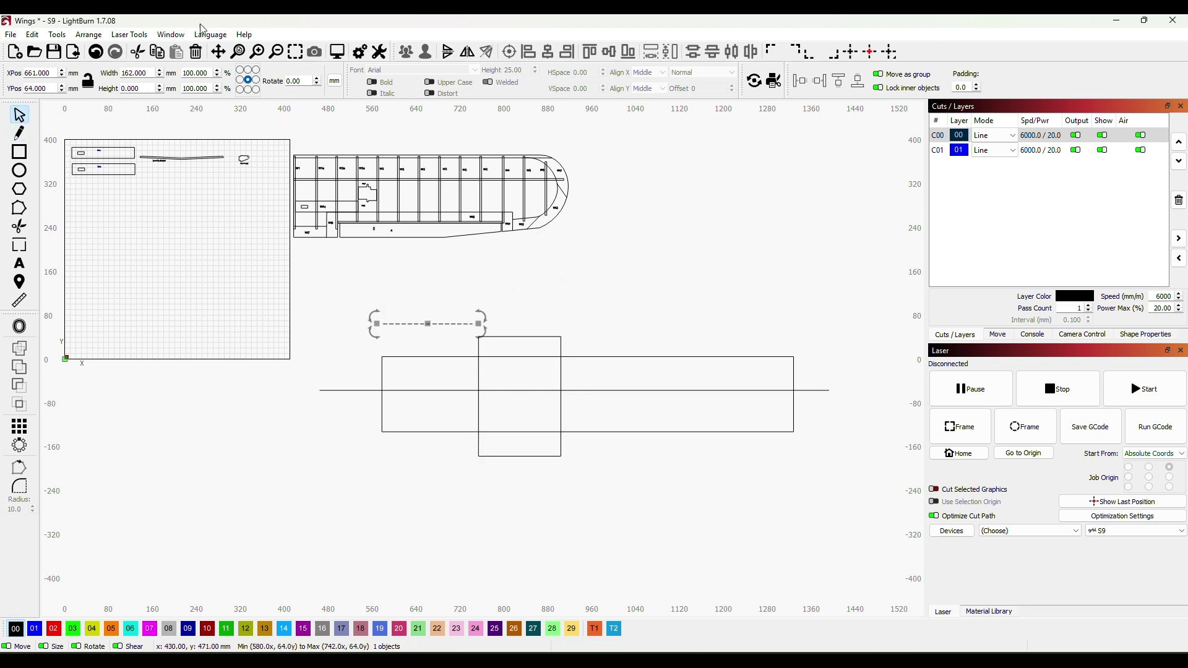
{"action": "double_click", "coordinate": [144, 72]}
{"action": "type", "text": "15"}
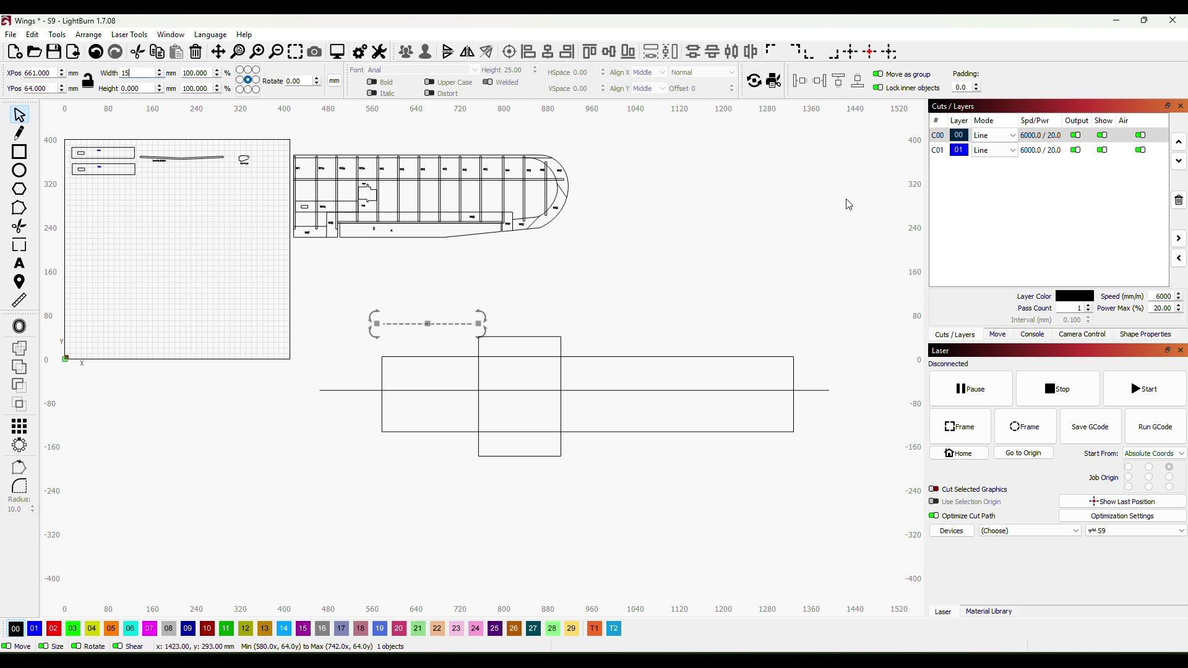
{"action": "type", "text": "0"}
{"action": "key", "text": "Return"}
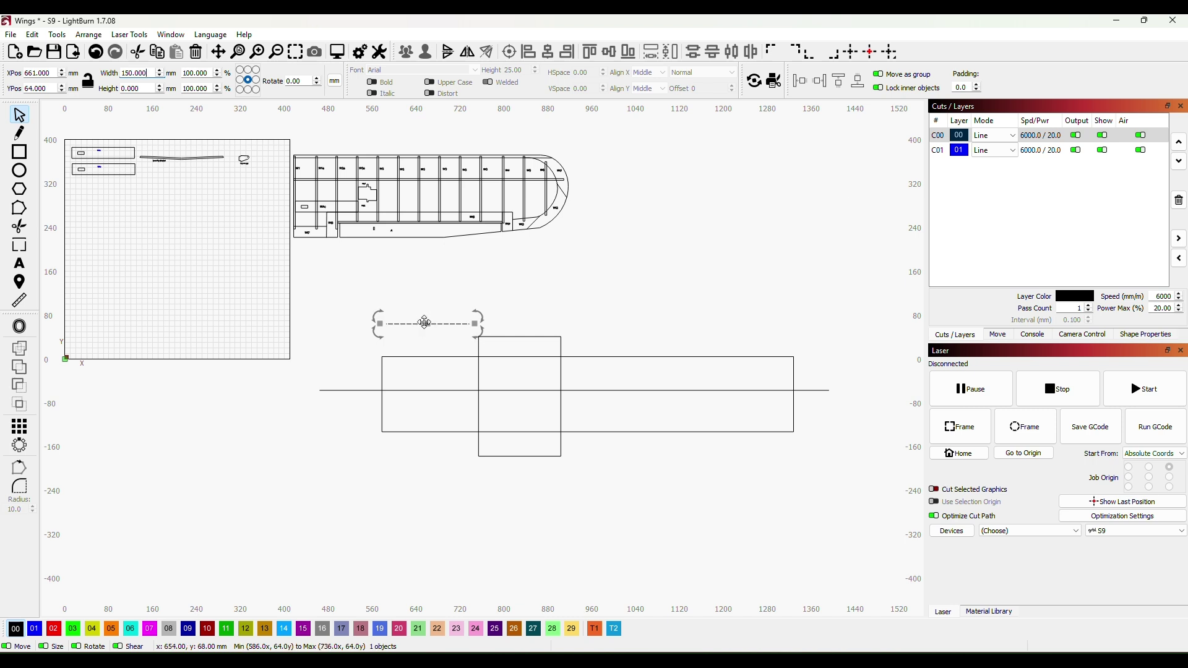
Move the short line to the long rectangle's left edge and shift the tall rectangle to meet the line's other end
{"action": "left_click_drag", "start_coordinate": [426, 323], "coordinate": [425, 378]}
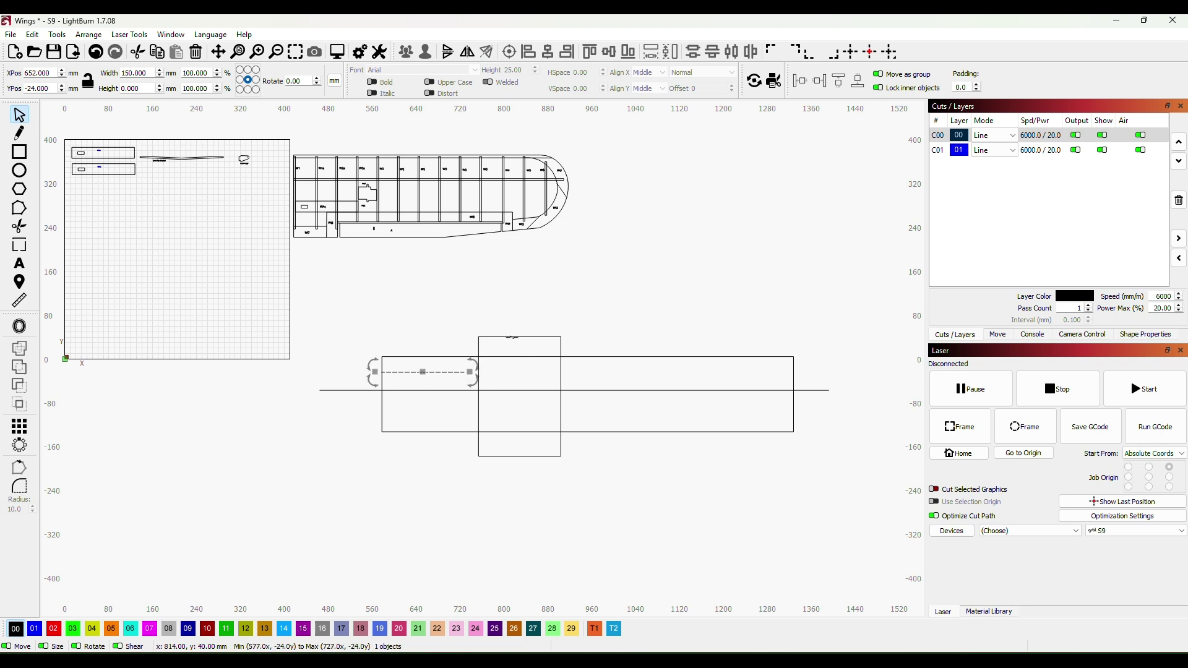
{"action": "left_click", "coordinate": [518, 342]}
{"action": "left_click_drag", "start_coordinate": [522, 399], "coordinate": [507, 400]}
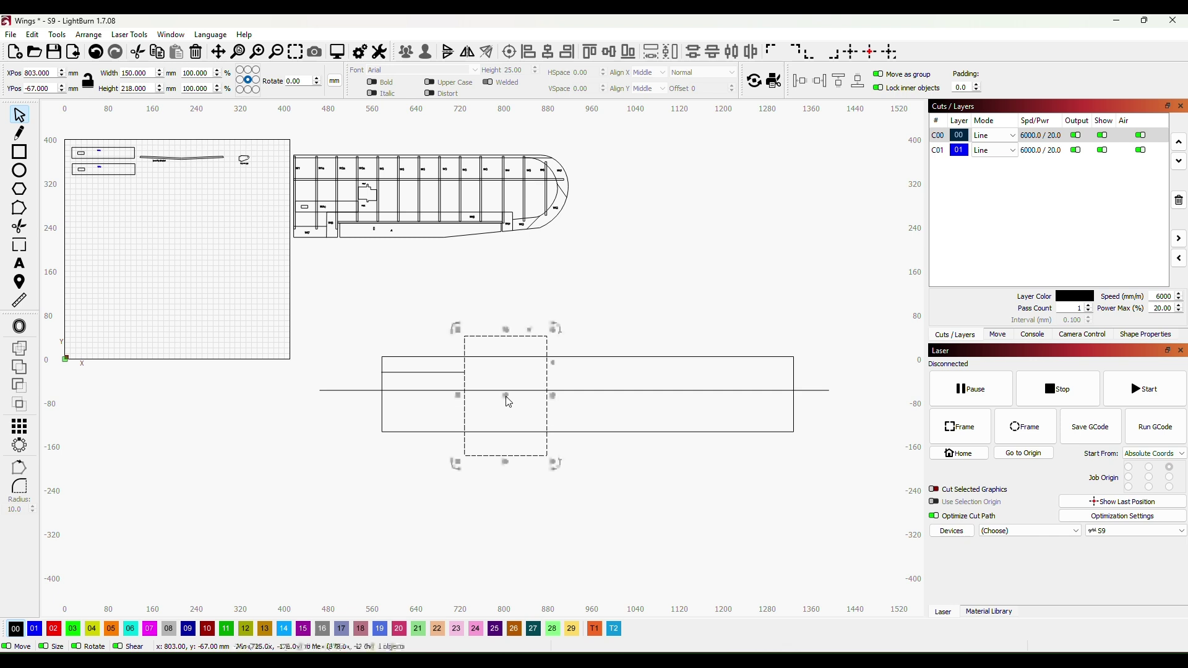
{"action": "left_click", "coordinate": [607, 297]}
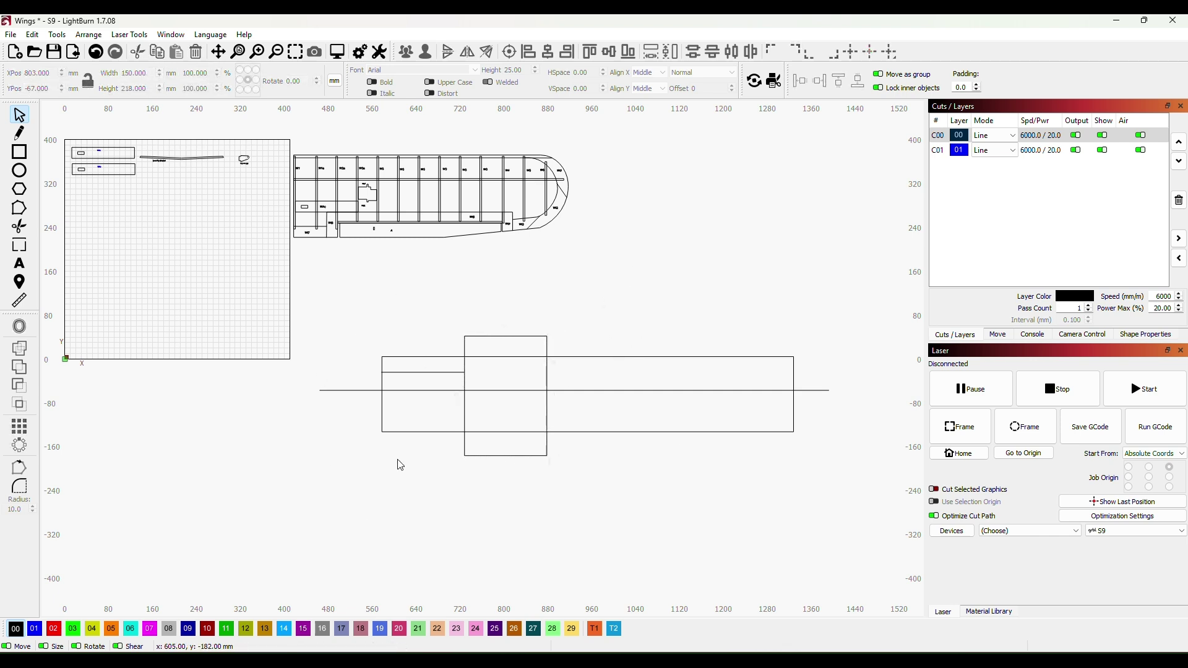
Reduce the long rectangle's height to about 100 mm and move the short line above and the long line below the rectangles
{"action": "key", "text": "ctrl+z"}
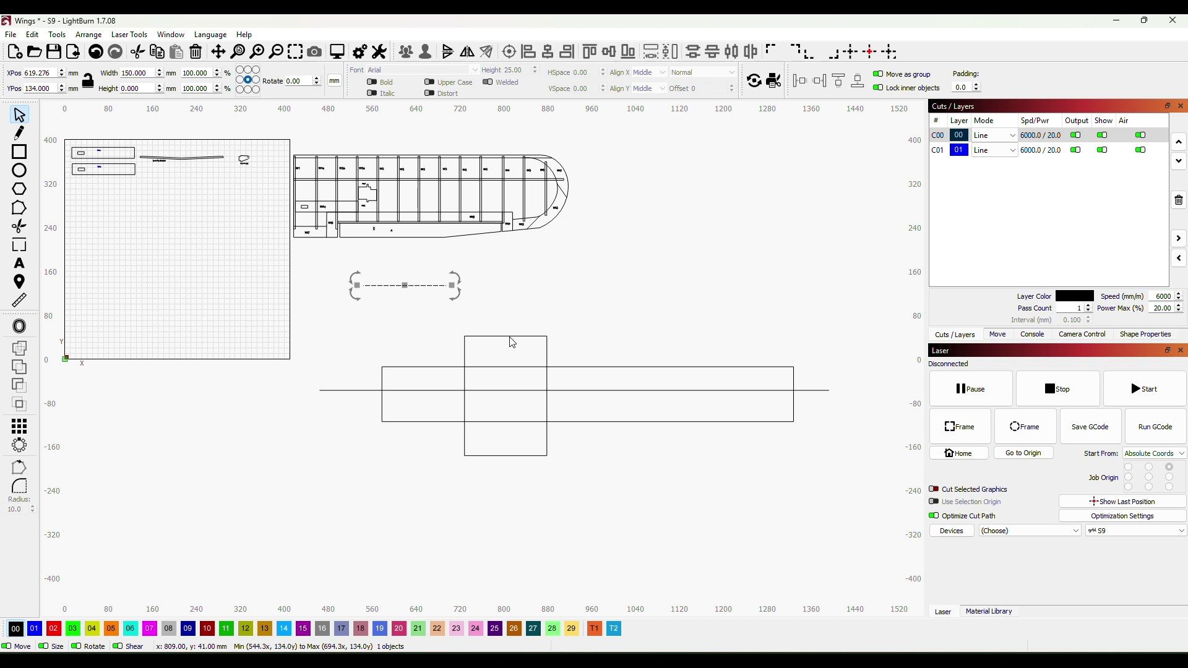
{"action": "left_click", "coordinate": [623, 482]}
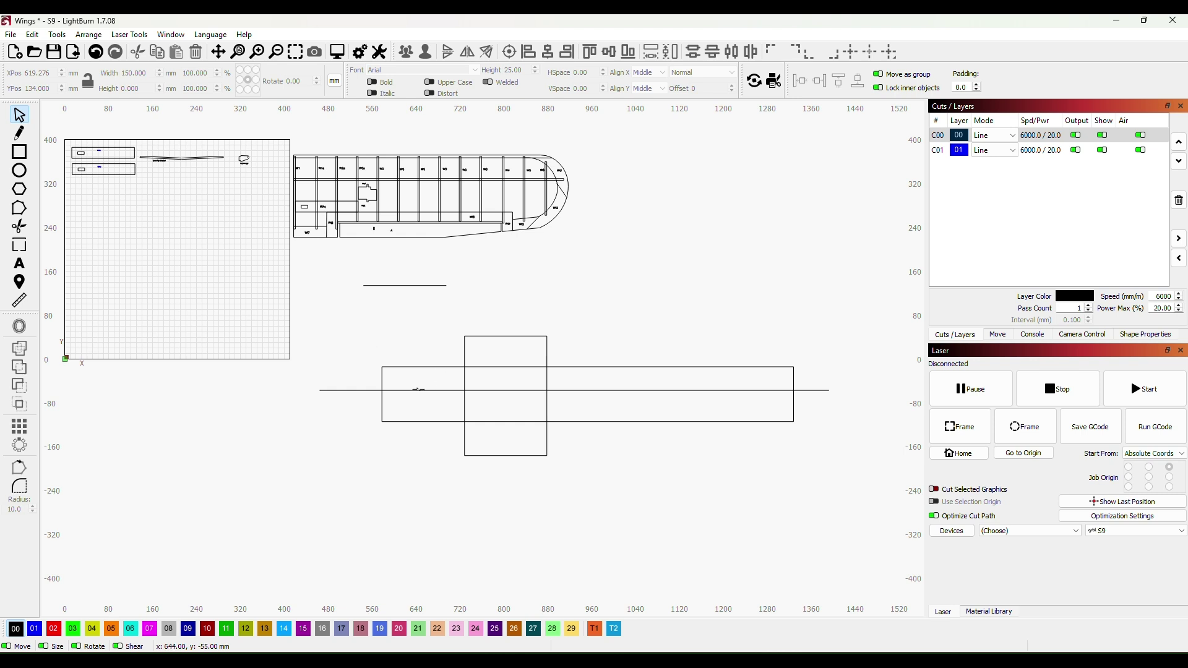
{"action": "left_click_drag", "start_coordinate": [677, 391], "coordinate": [685, 545]}
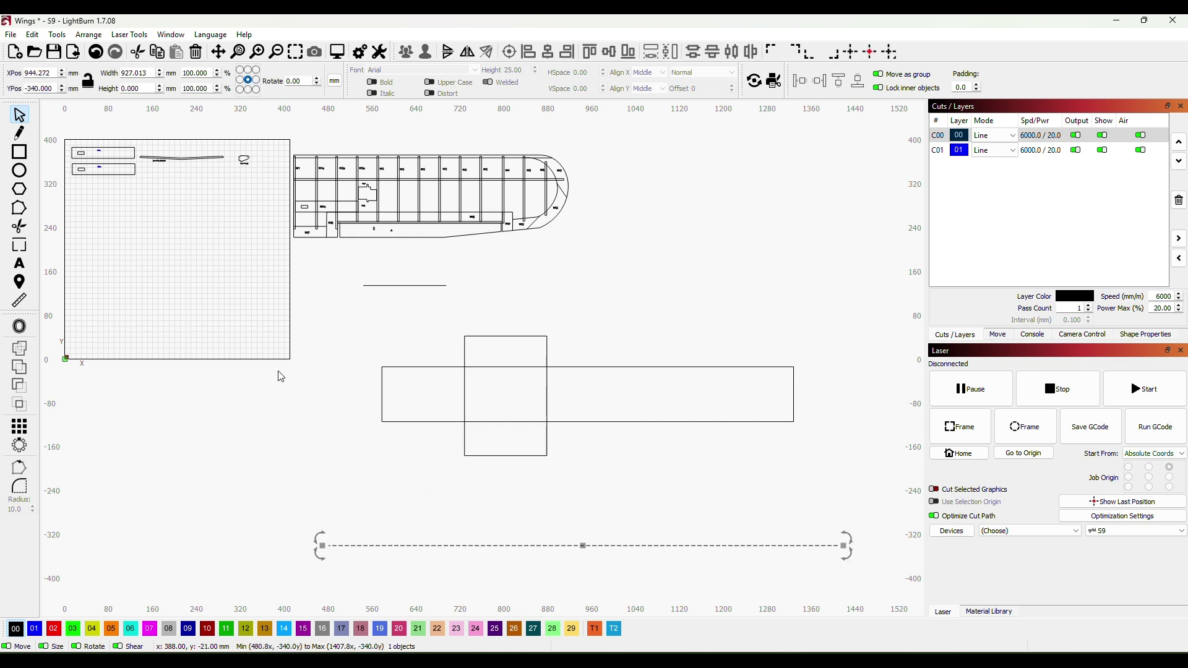
Set the height of the 150 mm wide rectangle crossing the long one to 150 mm
{"action": "left_click", "coordinate": [503, 338]}
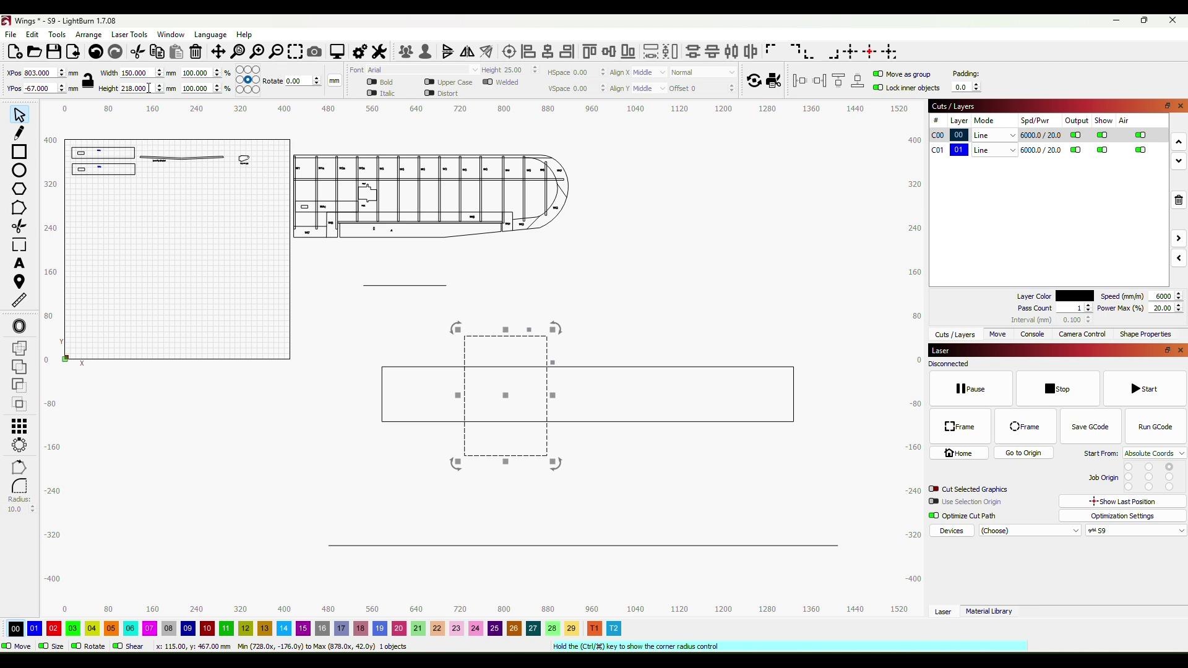
{"action": "left_click_drag", "start_coordinate": [149, 88], "coordinate": [122, 86]}
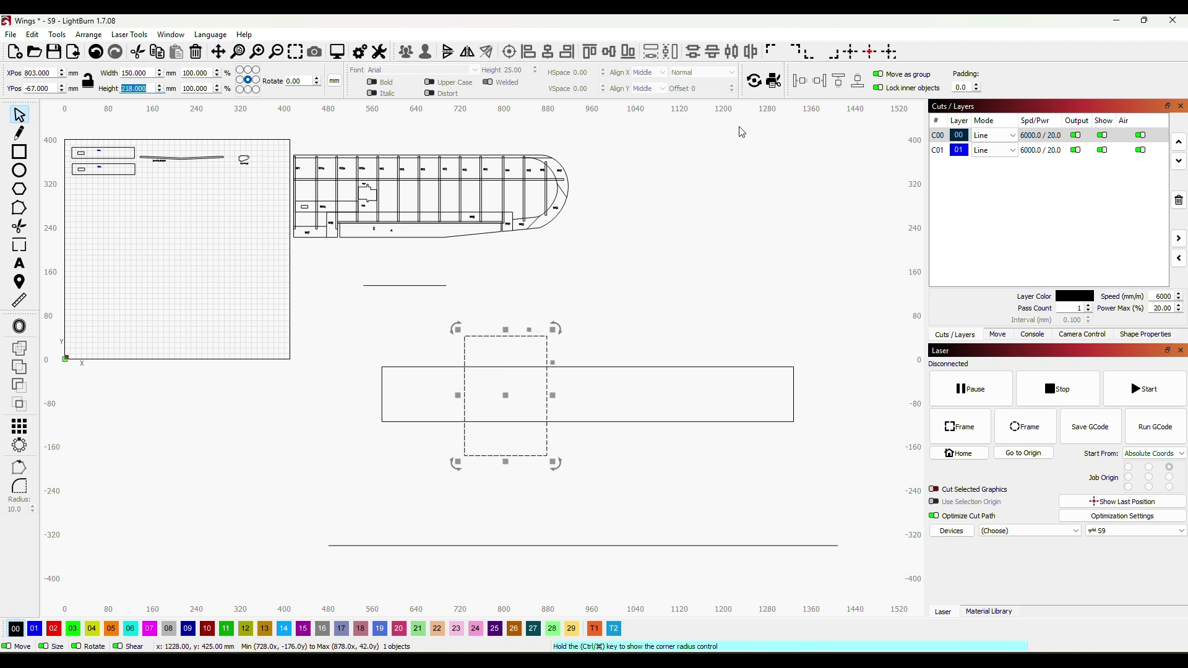
{"action": "type", "text": "150"}
{"action": "key", "text": "Return"}
{"action": "left_click", "coordinate": [706, 229]}
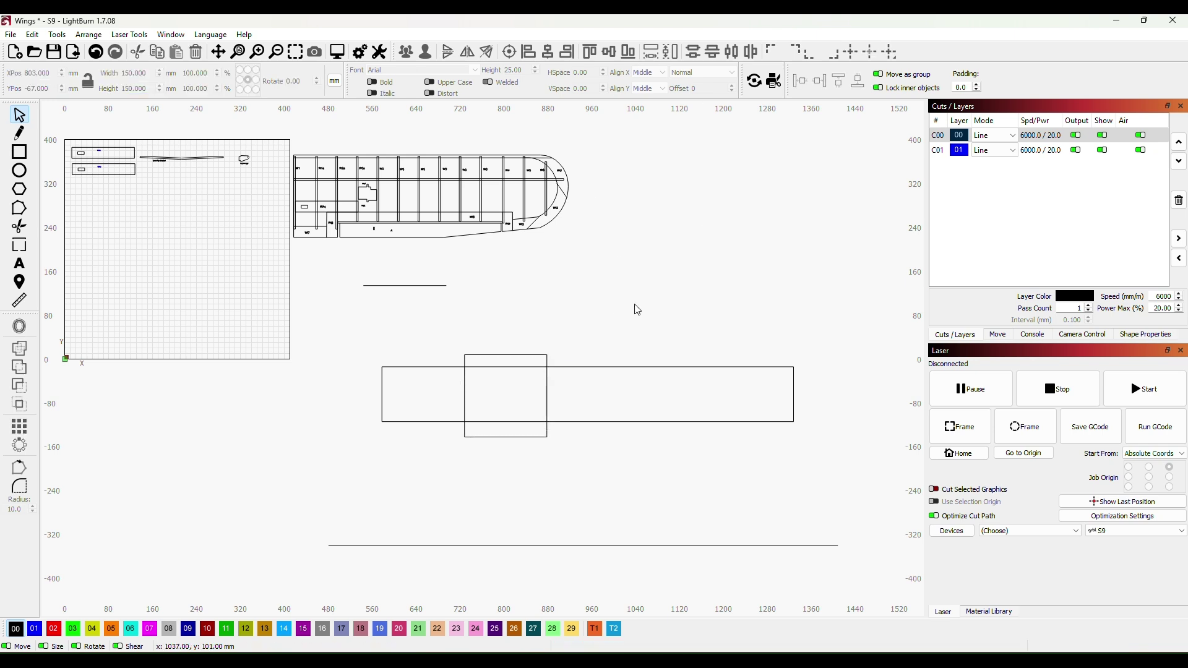
Shift the 150 mm square up to about X 807, Y -53 and nudge the short line above it slightly
{"action": "left_click_drag", "start_coordinate": [505, 354], "coordinate": [511, 354]}
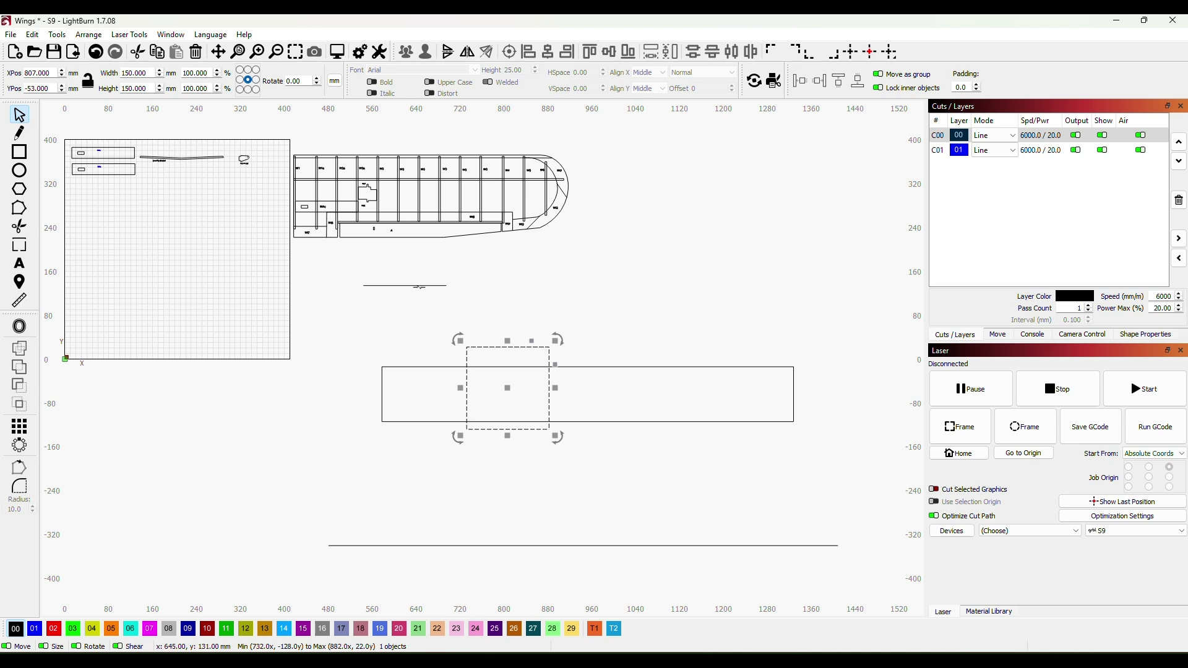
{"action": "left_click", "coordinate": [419, 286]}
{"action": "left_click_drag", "start_coordinate": [419, 286], "coordinate": [420, 304]}
{"action": "left_click_drag", "start_coordinate": [436, 416], "coordinate": [415, 289]}
{"action": "left_click", "coordinate": [613, 319]}
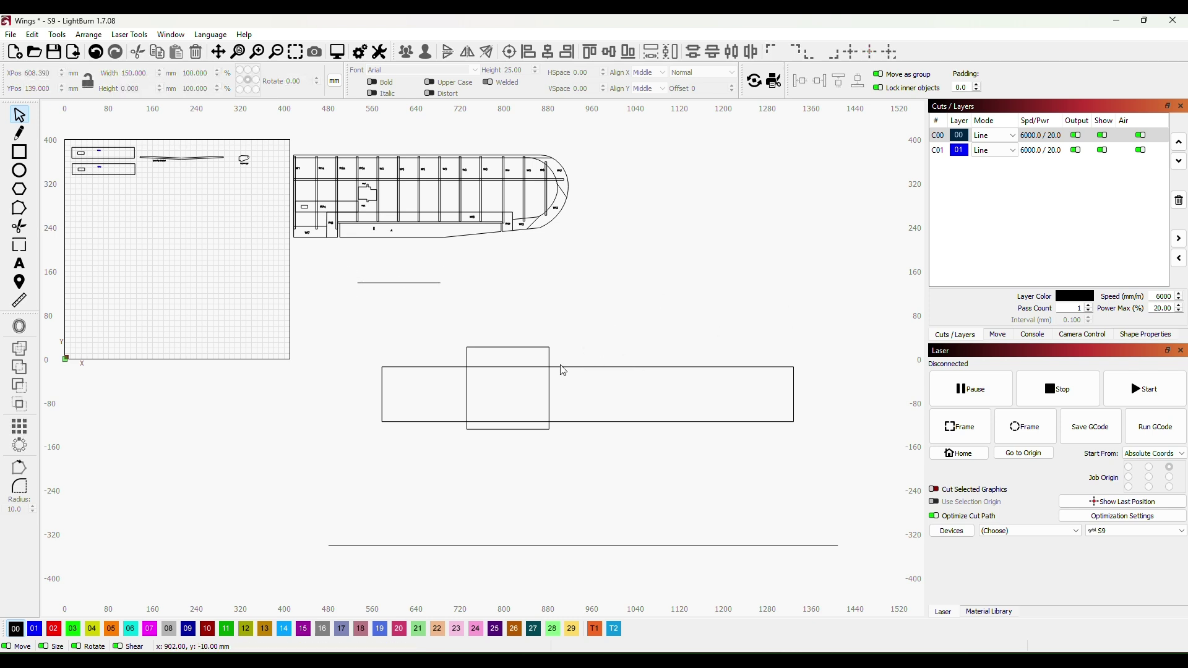
Weld the long rectangle and the 150 mm square into a single outline
{"action": "left_click_drag", "start_coordinate": [332, 316], "coordinate": [802, 489]}
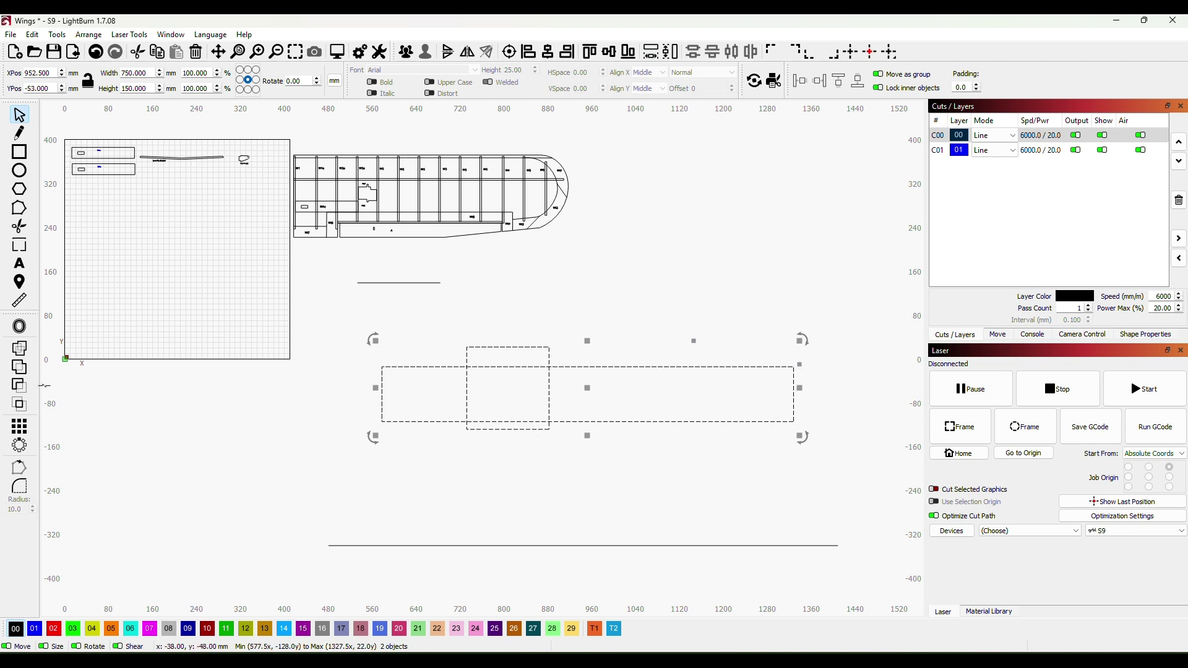
{"action": "left_click", "coordinate": [19, 347]}
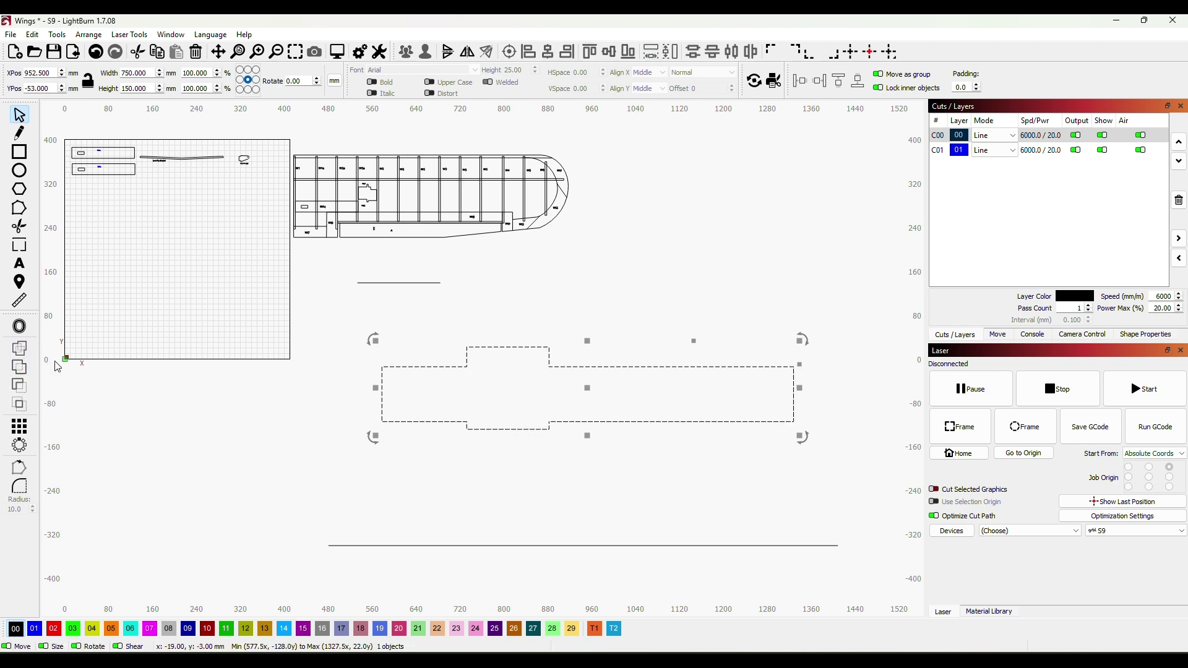
{"action": "left_click", "coordinate": [629, 456]}
{"action": "scroll", "coordinate": [613, 356], "scroll_direction": "up", "scroll_amount": 2}
{"action": "scroll", "coordinate": [621, 363], "scroll_direction": "down", "scroll_amount": 2}
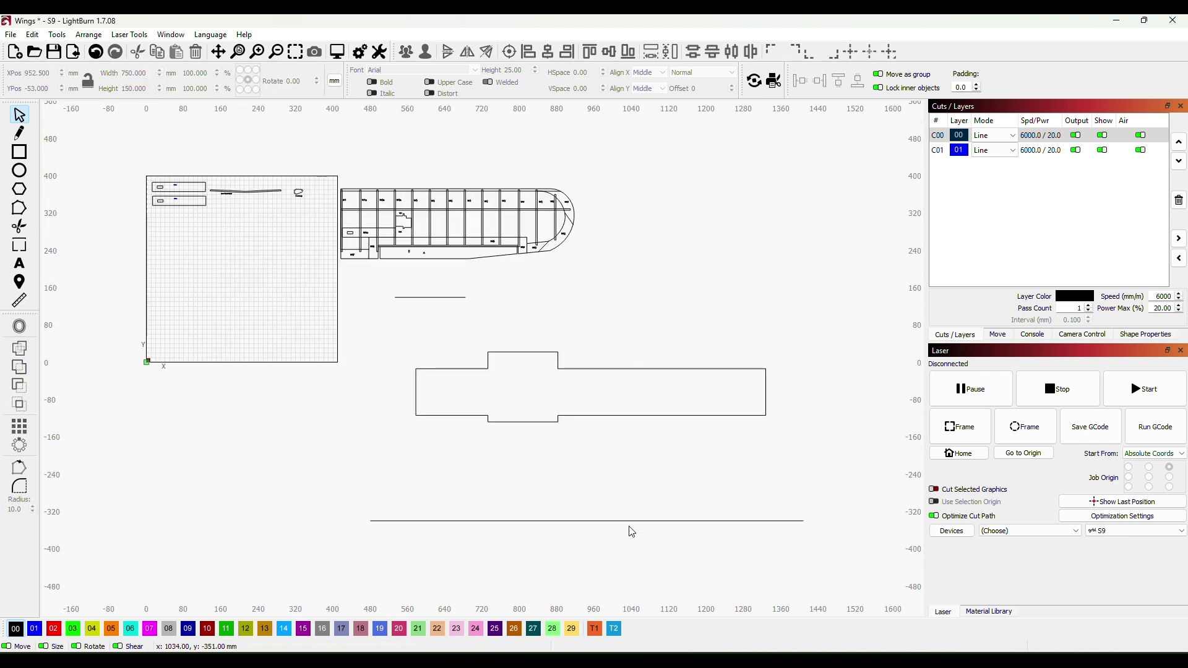
Move the long horizontal line up to Y -60 so it runs lengthwise through the welded outline as a centre line
{"action": "left_click", "coordinate": [648, 501]}
{"action": "left_click_drag", "start_coordinate": [648, 501], "coordinate": [645, 396]}
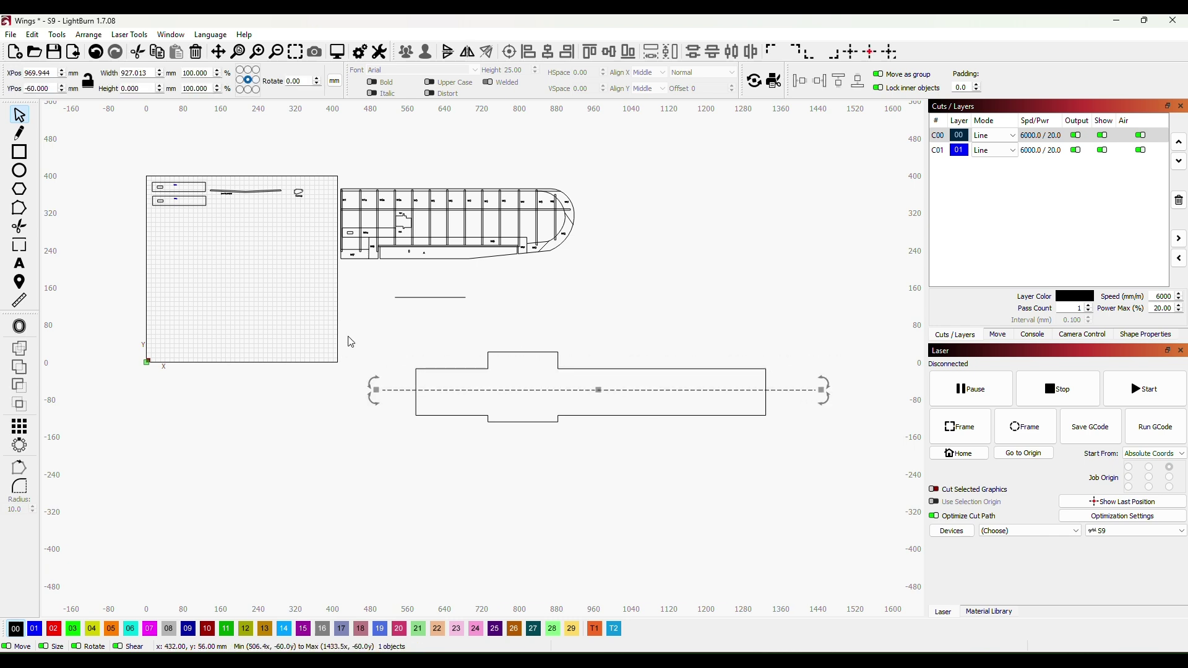
{"action": "left_click_drag", "start_coordinate": [351, 334], "coordinate": [846, 501]}
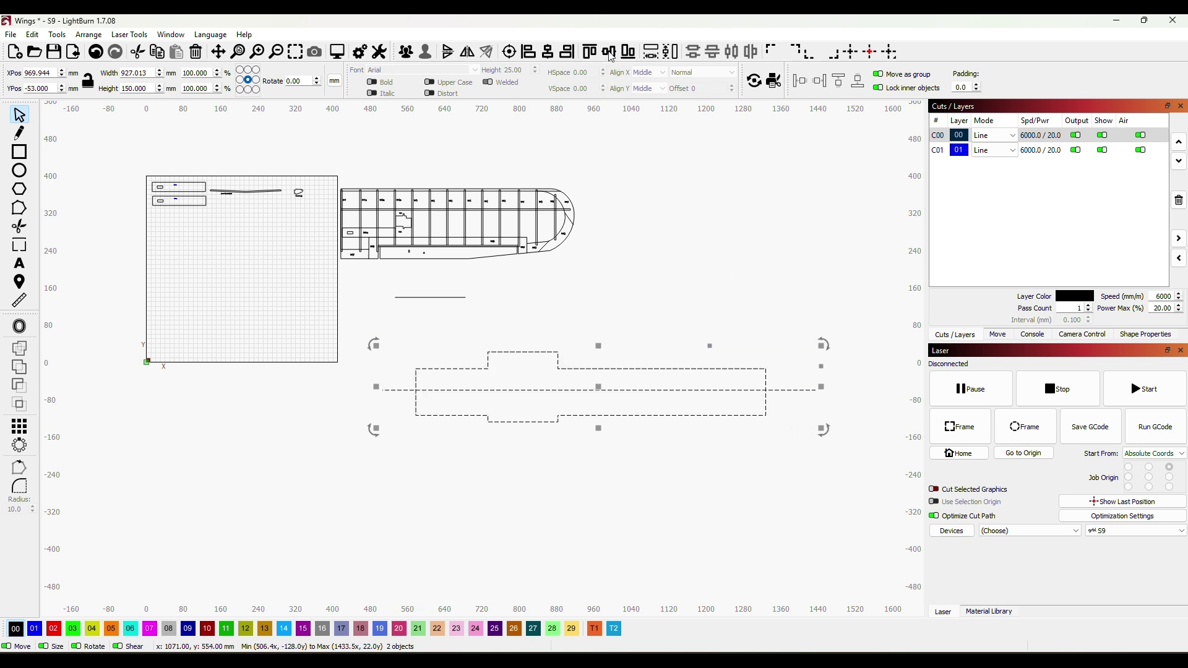
{"action": "left_click", "coordinate": [416, 385]}
{"action": "scroll", "coordinate": [498, 384], "scroll_direction": "up", "scroll_amount": 1}
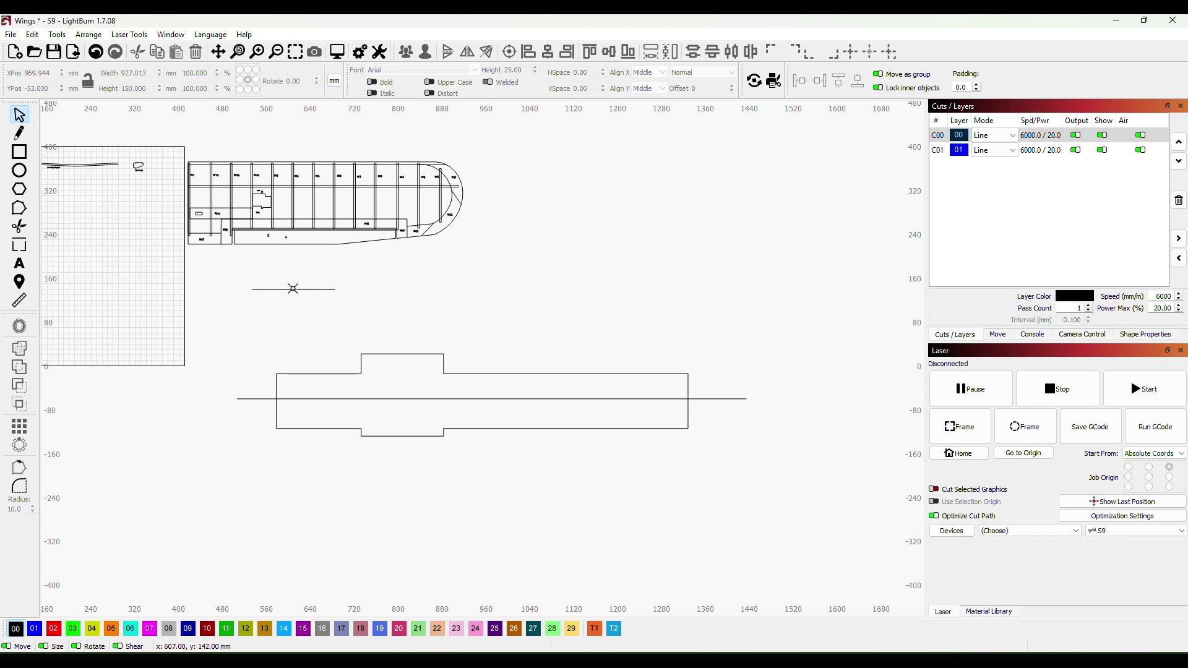
Set the width of the short line above the outline to 450 mm
{"action": "left_click", "coordinate": [293, 289]}
{"action": "left_click", "coordinate": [293, 289]}
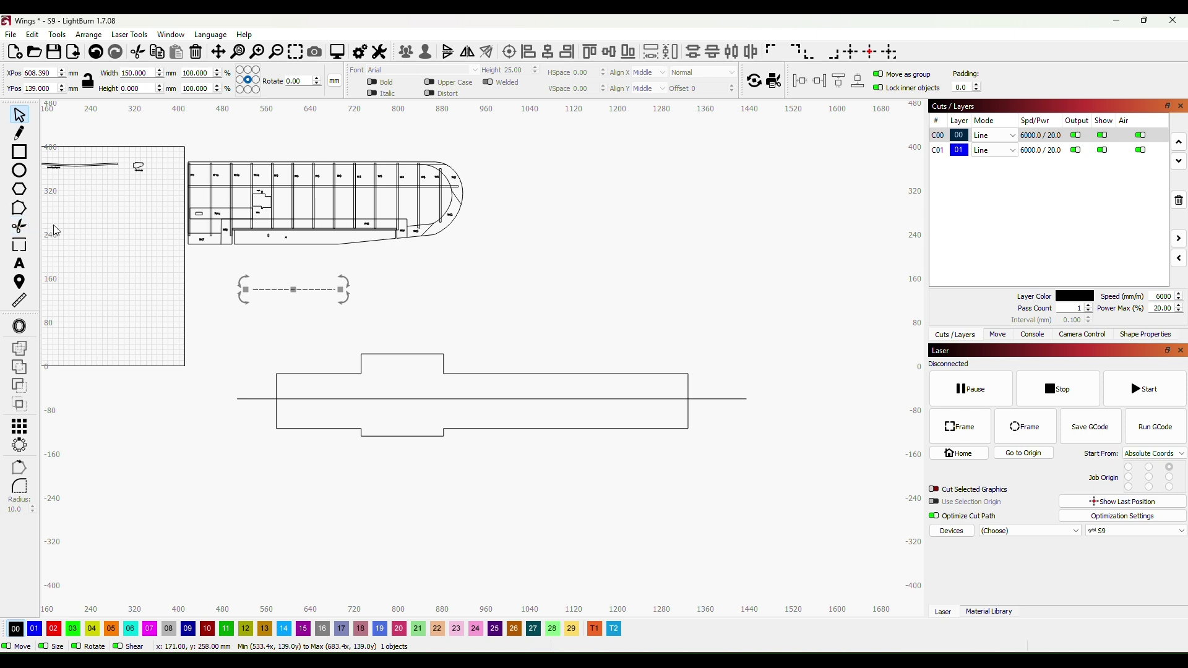
{"action": "double_click", "coordinate": [124, 73]}
{"action": "type", "text": "45"}
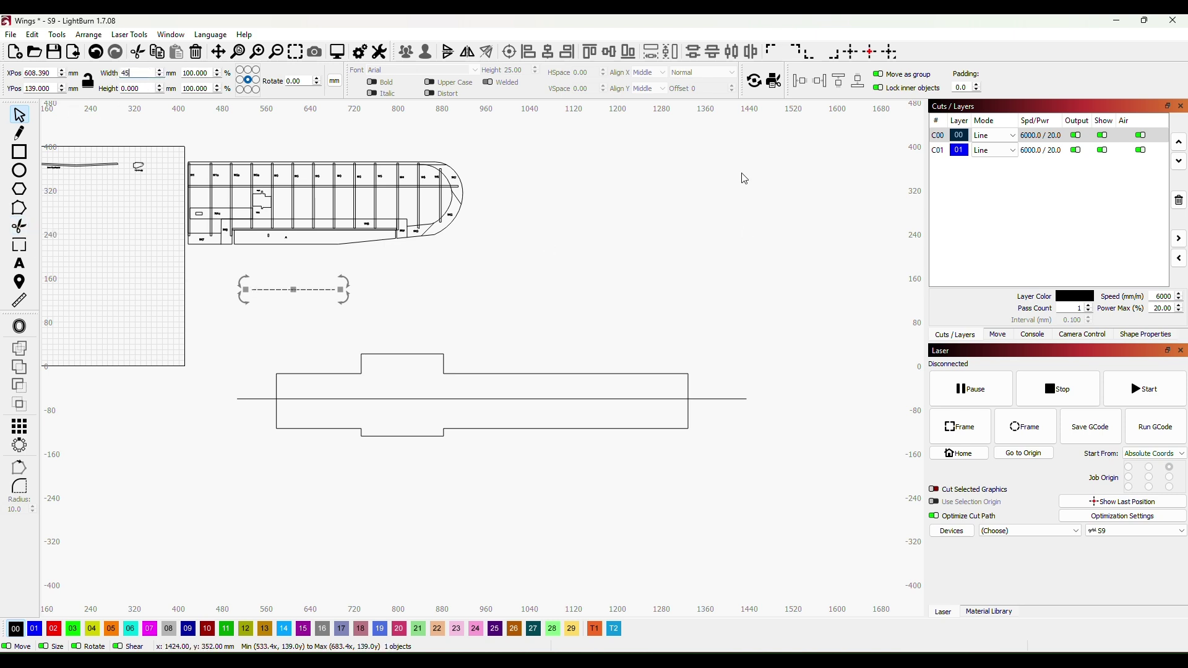
{"action": "type", "text": "0"}
{"action": "key", "text": "Return"}
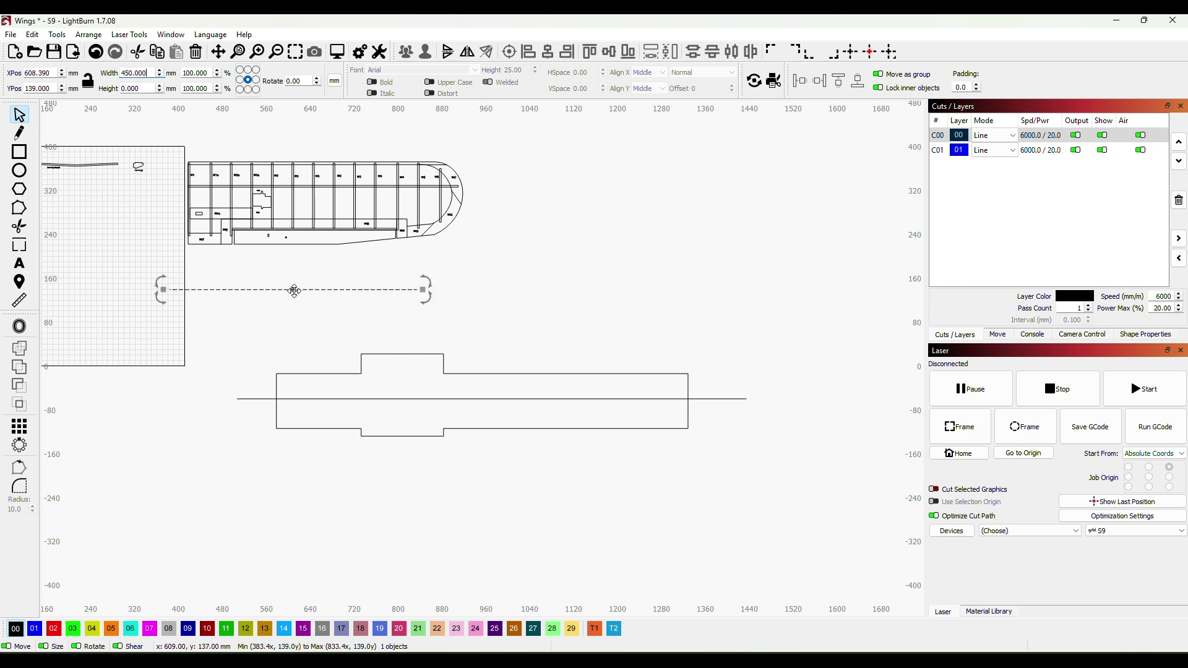
Move the 450 mm line inside the outline, above the centre line, starting near the raised section's left edge
{"action": "left_click_drag", "start_coordinate": [294, 291], "coordinate": [485, 385]}
{"action": "left_click", "coordinate": [486, 384]}
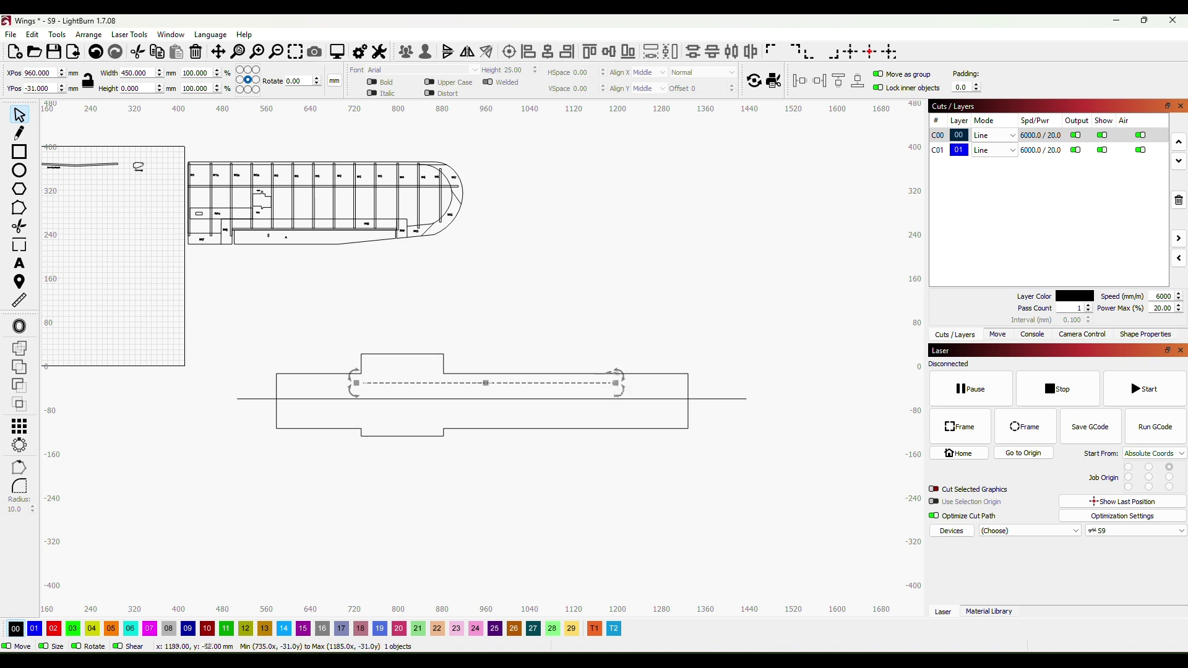
{"action": "left_click", "coordinate": [726, 345]}
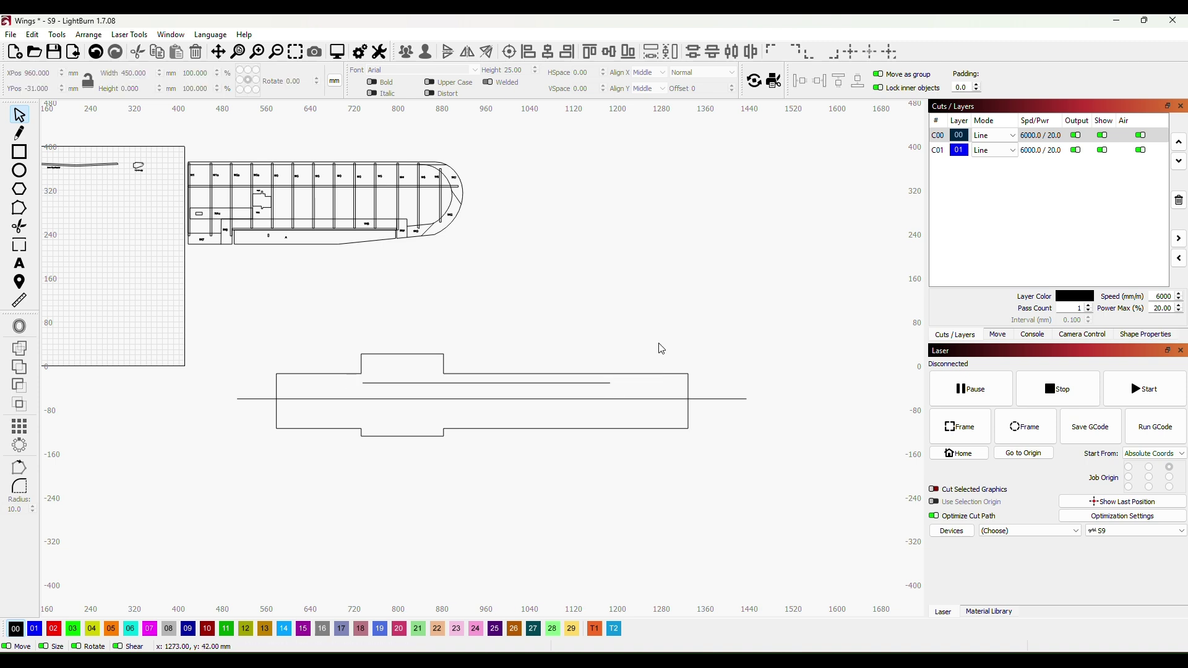
Add a node on the outline's upper edge at the 450 mm line's right end and lower it and the upper-right corner to the centre line
{"action": "left_click", "coordinate": [643, 373]}
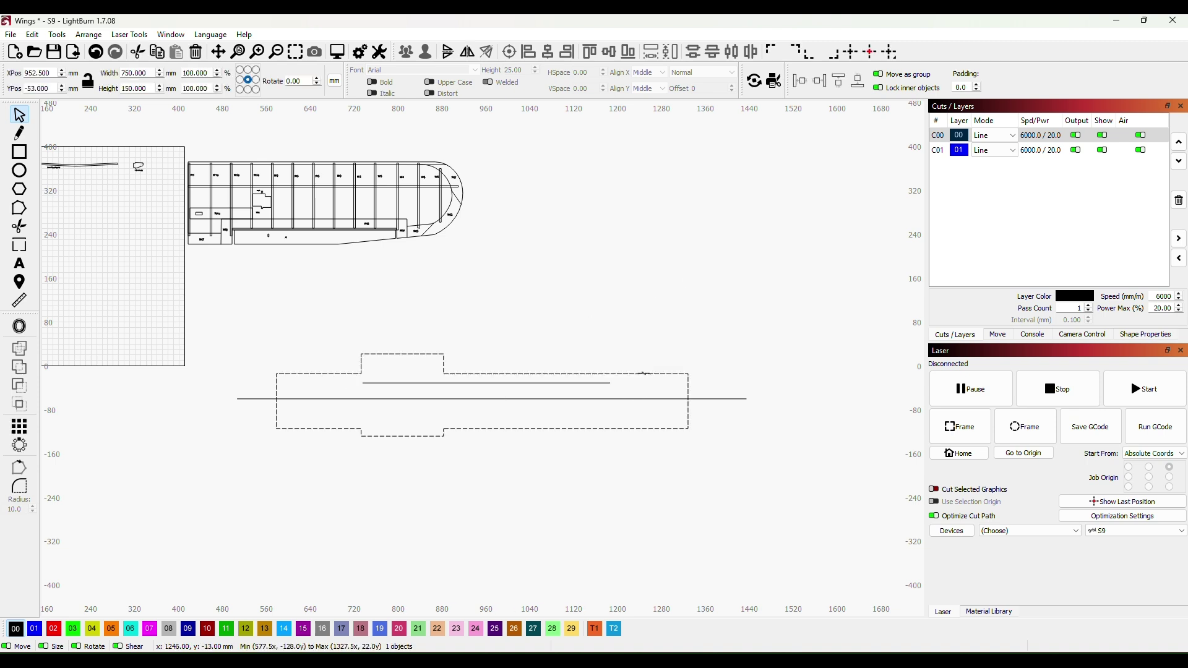
{"action": "left_click", "coordinate": [20, 208]}
{"action": "scroll", "coordinate": [648, 504], "scroll_direction": "up", "scroll_amount": 3}
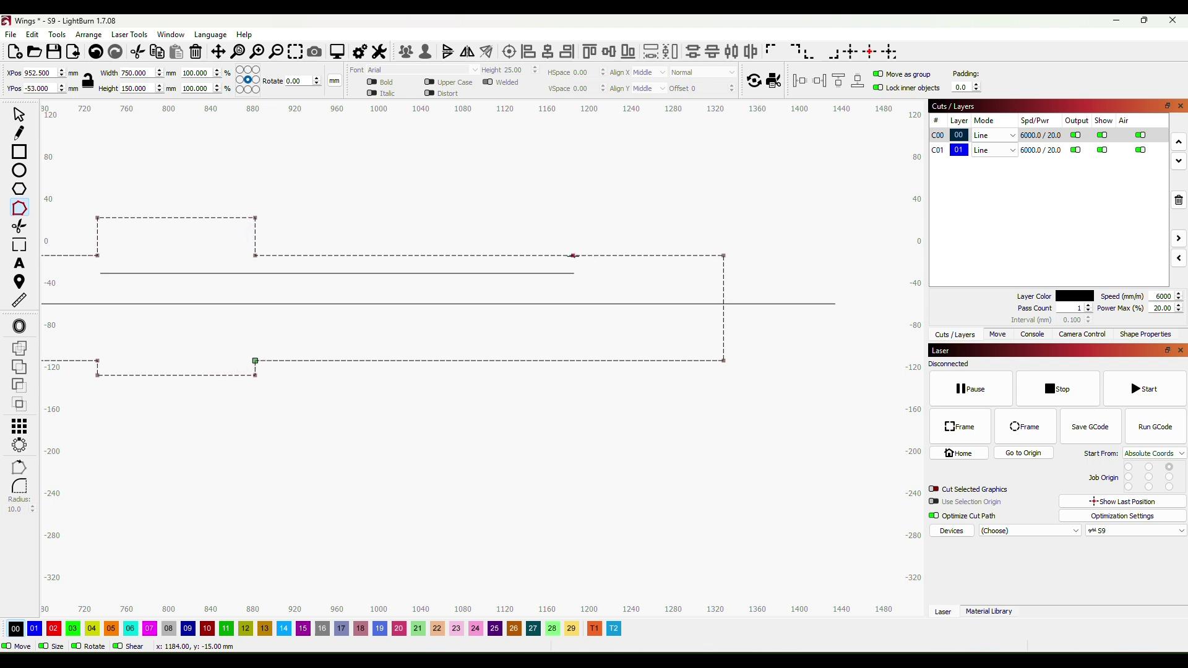
{"action": "left_click_drag", "start_coordinate": [573, 256], "coordinate": [572, 304]}
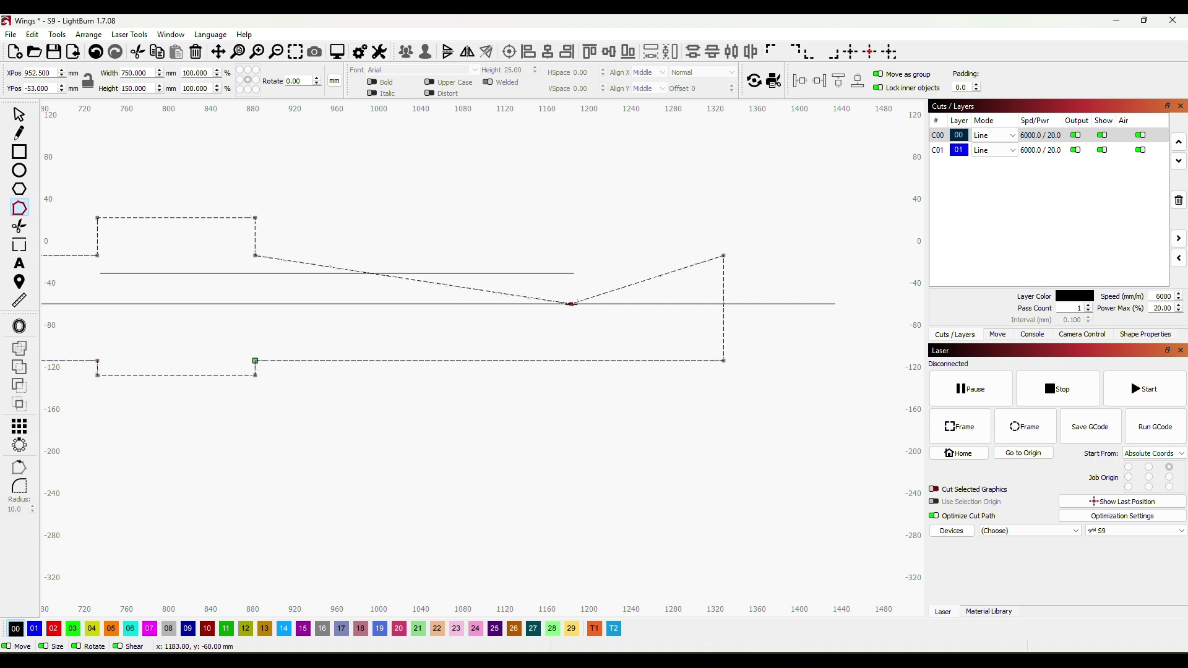
{"action": "left_click_drag", "start_coordinate": [723, 256], "coordinate": [723, 304]}
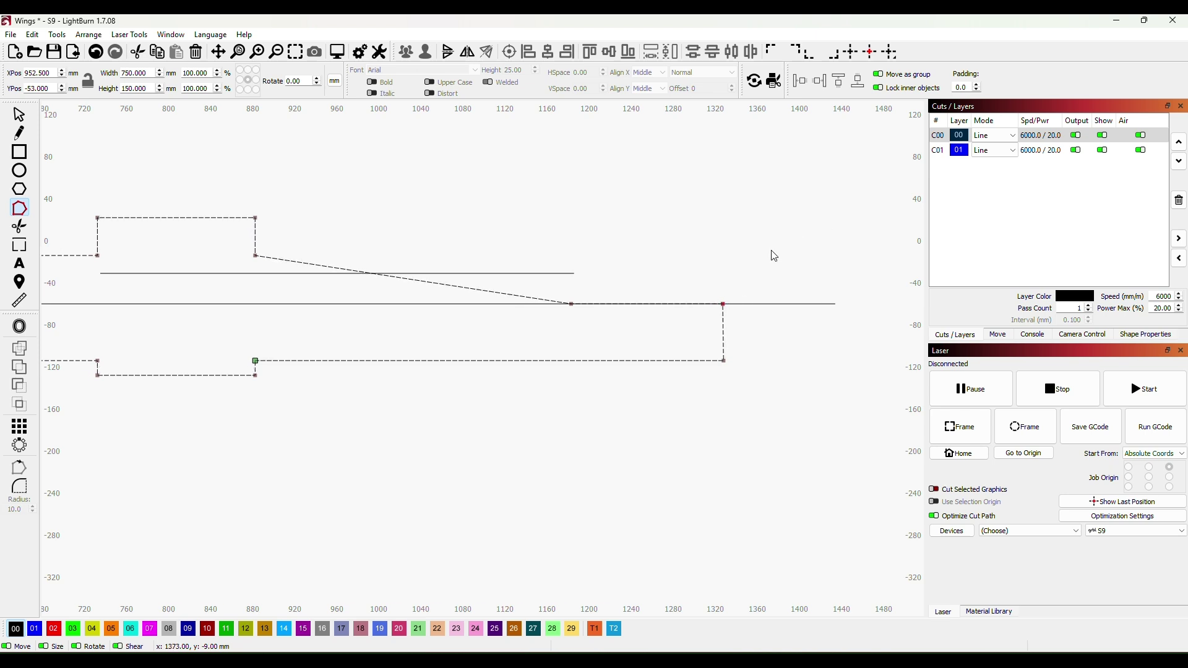
Delete the outline node at the foot of the raised section's right side so the slope starts from its top corner
{"action": "scroll", "coordinate": [566, 493], "scroll_direction": "down", "scroll_amount": 5}
{"action": "left_click_drag", "start_coordinate": [575, 496], "coordinate": [731, 383]}
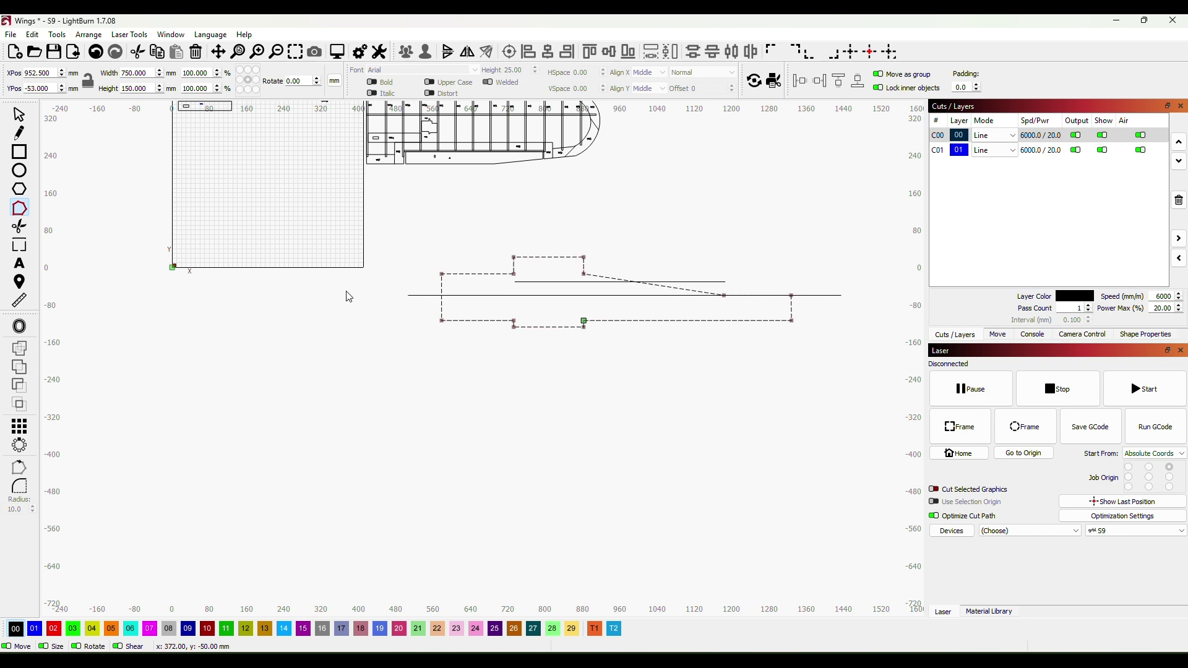
{"action": "scroll", "coordinate": [825, 305], "scroll_direction": "up", "scroll_amount": 2}
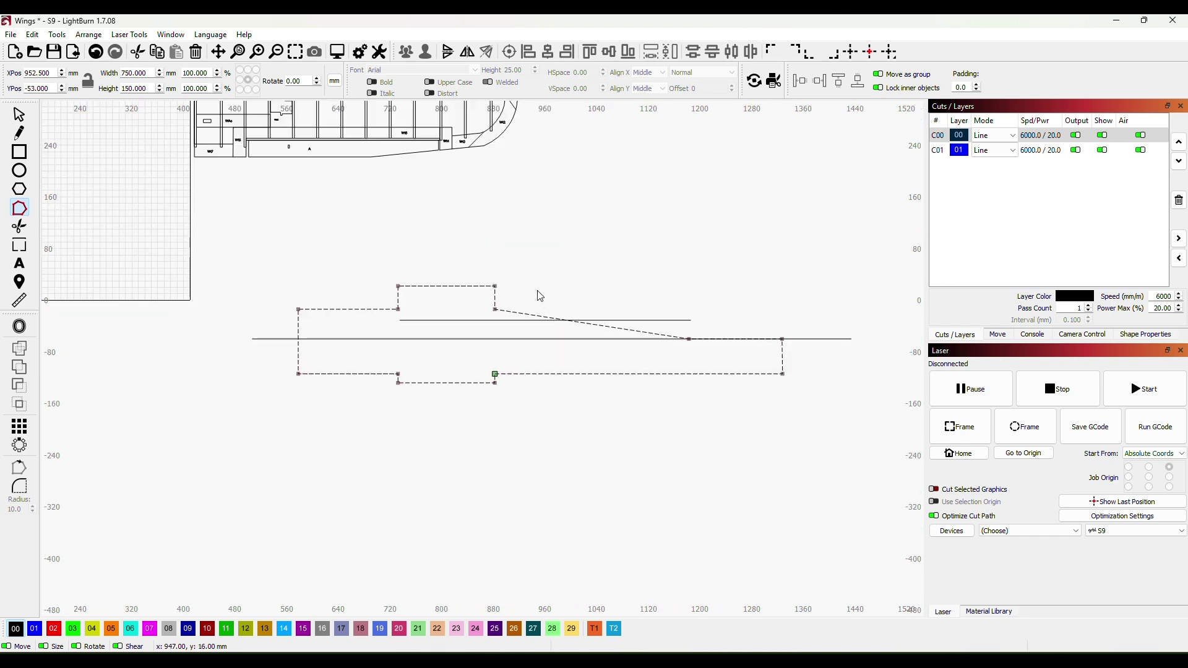
{"action": "left_click", "coordinate": [495, 308]}
{"action": "left_click", "coordinate": [494, 309]}
{"action": "scroll", "coordinate": [451, 470], "scroll_direction": "down", "scroll_amount": 1}
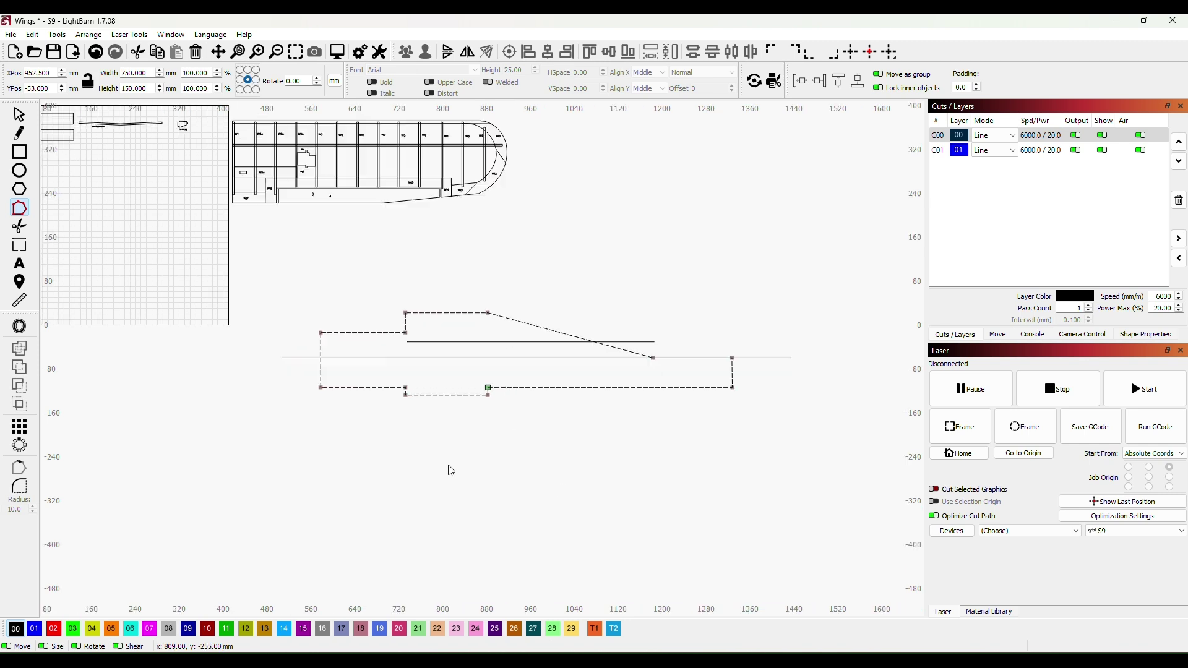
Taper the outline's left end by moving its two corners toward the centre line, leaving an end about 45 mm tall
{"action": "scroll", "coordinate": [530, 480], "scroll_direction": "up", "scroll_amount": 2}
{"action": "left_click_drag", "start_coordinate": [478, 464], "coordinate": [615, 514]}
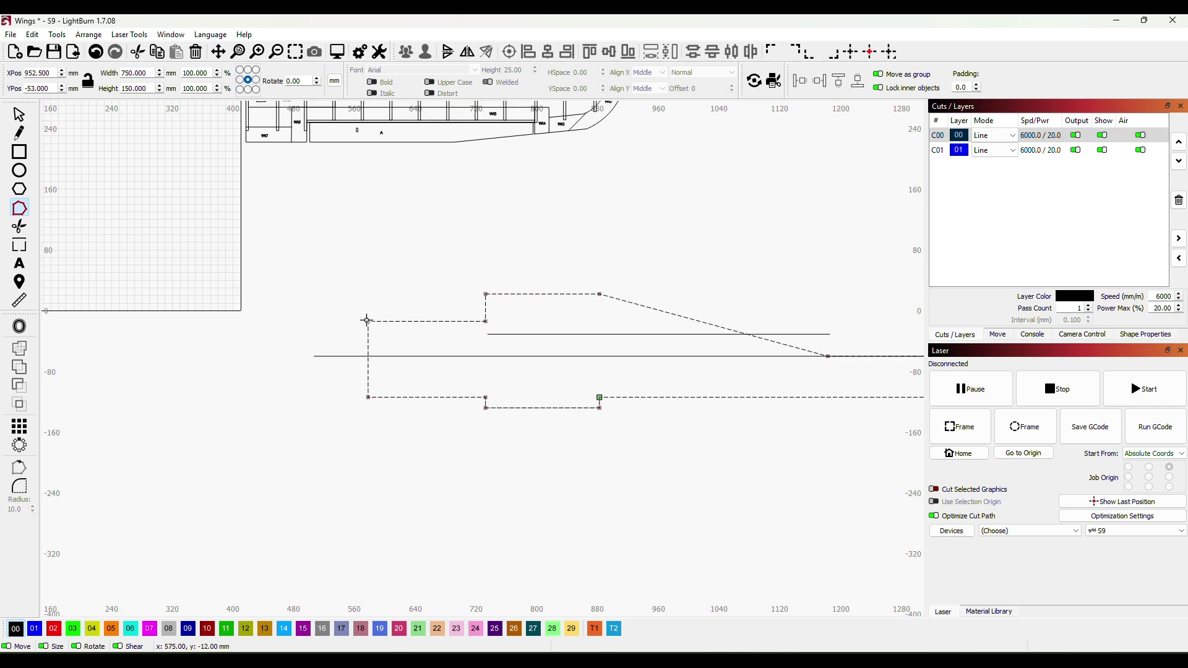
{"action": "left_click_drag", "start_coordinate": [368, 322], "coordinate": [371, 339]}
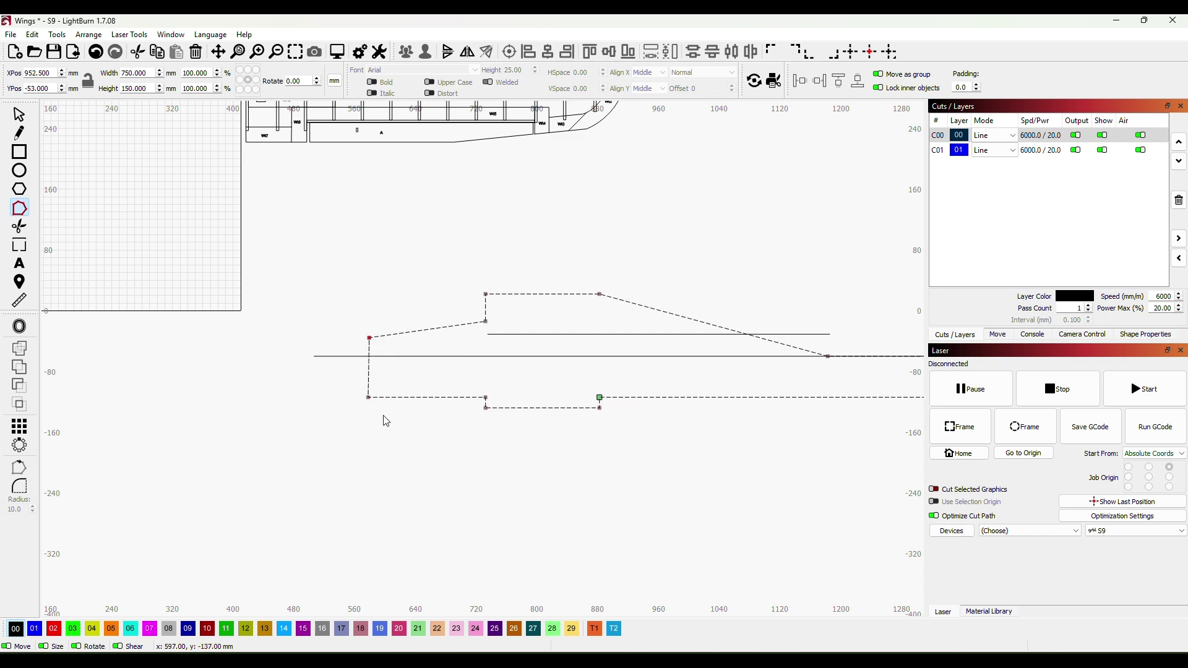
{"action": "left_click_drag", "start_coordinate": [369, 396], "coordinate": [370, 372]}
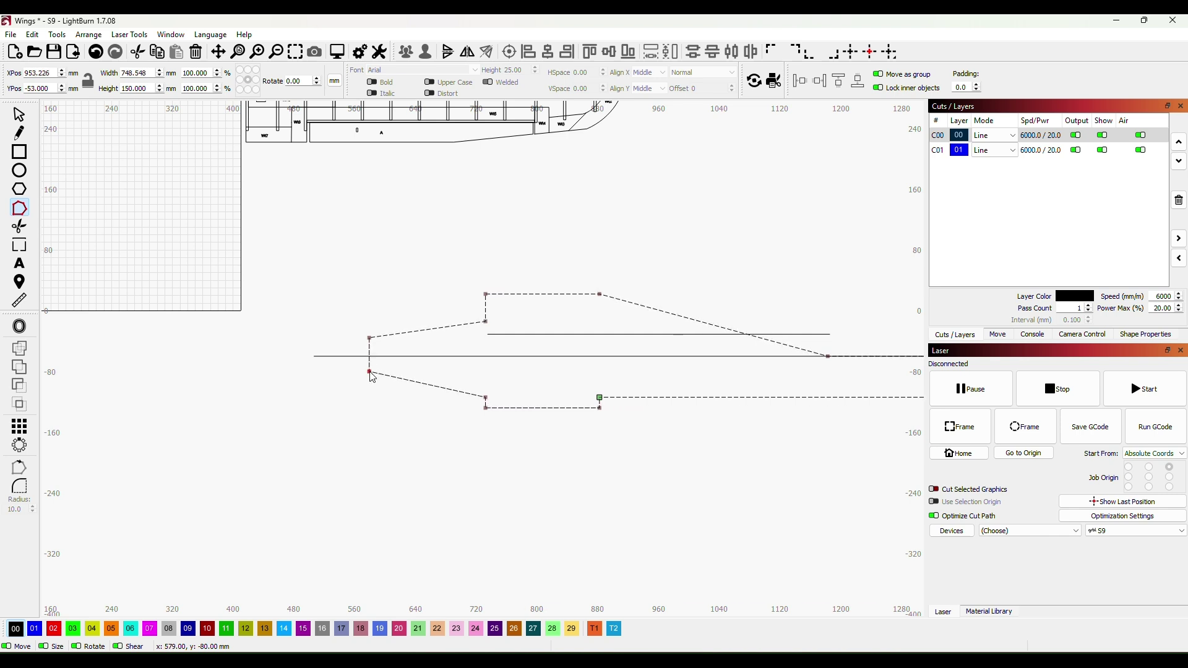
Delete the two inner step nodes on the outline's lower edge so straight lines run from the bottom section to both ends
{"action": "left_click", "coordinate": [486, 397]}
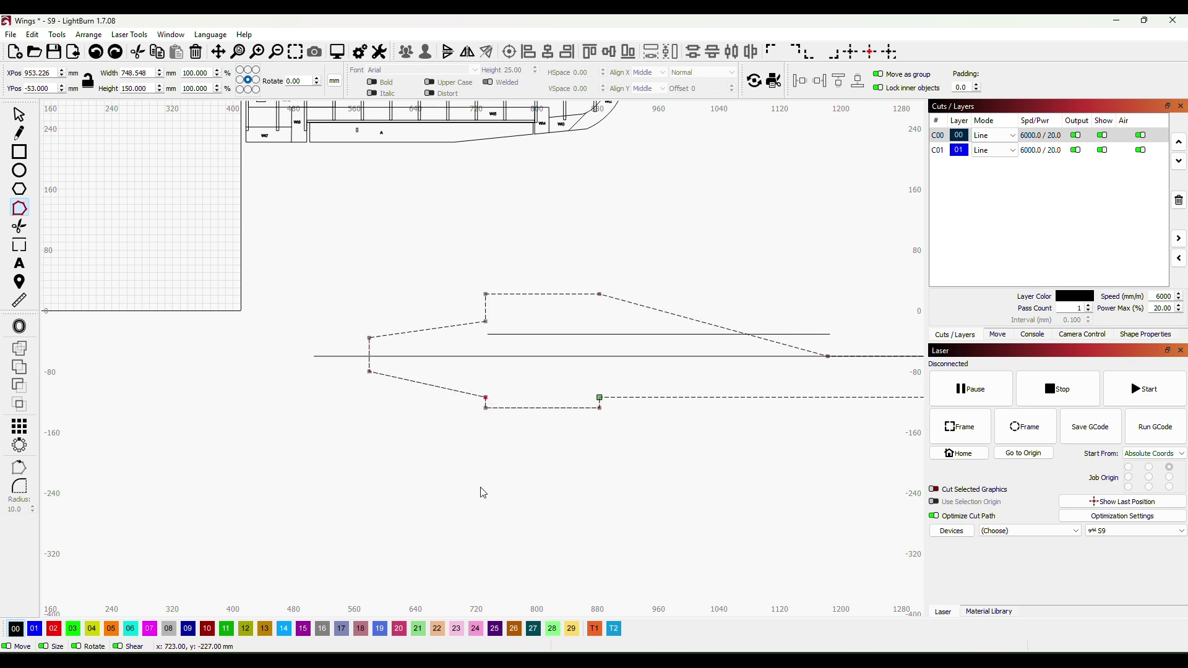
{"action": "left_click", "coordinate": [502, 513]}
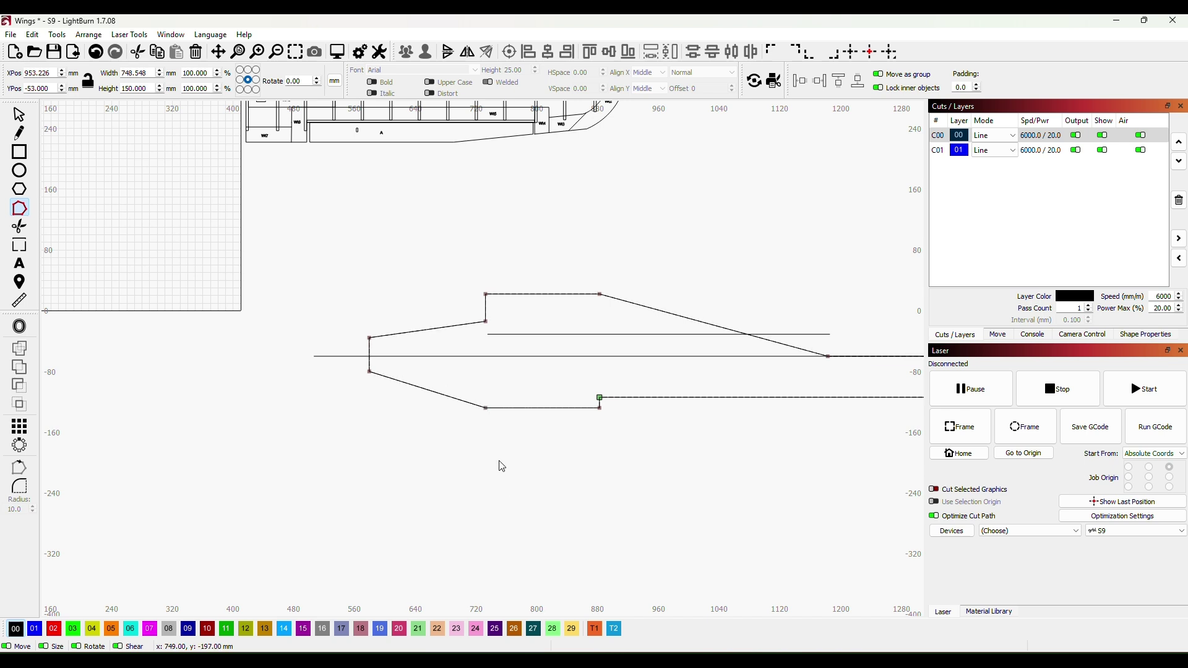
{"action": "left_click_drag", "start_coordinate": [676, 472], "coordinate": [473, 474]}
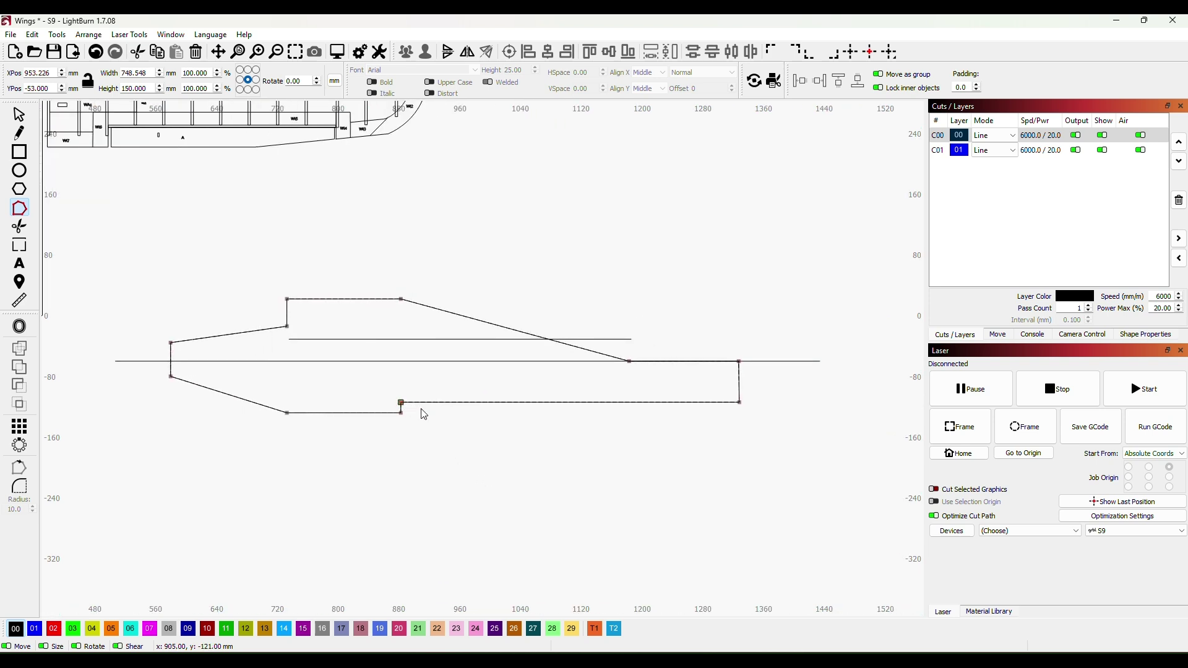
{"action": "scroll", "coordinate": [544, 517], "scroll_direction": "down", "scroll_amount": 2}
{"action": "scroll", "coordinate": [573, 453], "scroll_direction": "up", "scroll_amount": 2}
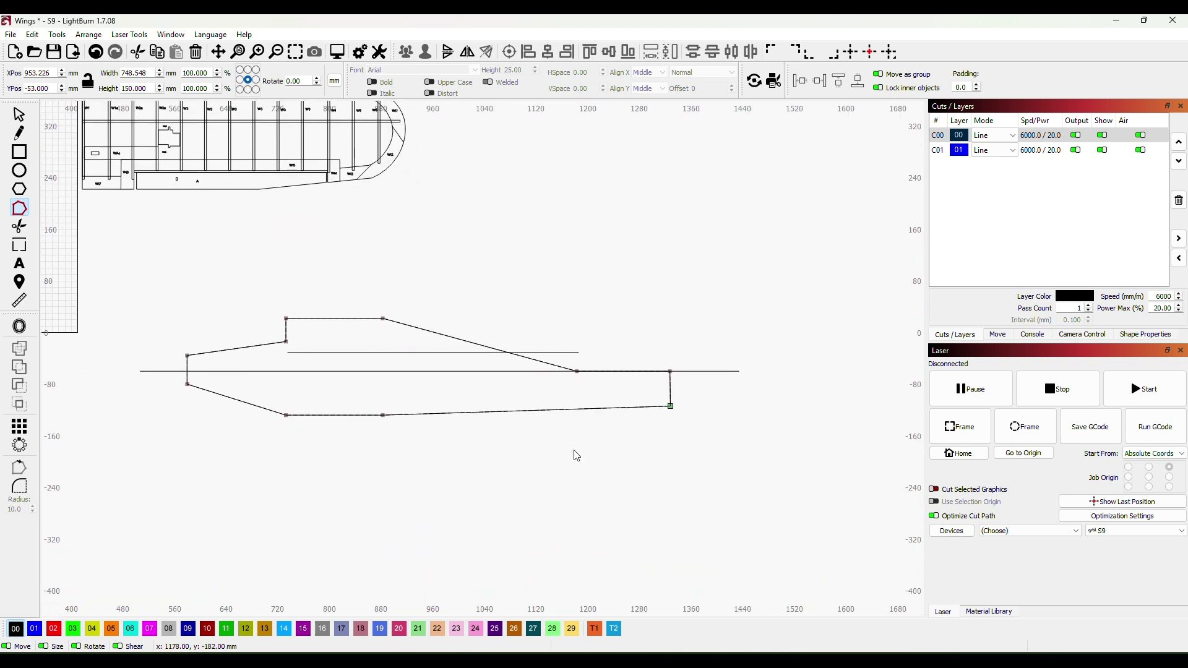
Move the 450 mm line out of the outline to above it, at about Y 155
{"action": "scroll", "coordinate": [546, 456], "scroll_direction": "up", "scroll_amount": 2}
{"action": "key", "text": "ctrl+z"}
{"action": "left_click_drag", "start_coordinate": [546, 455], "coordinate": [511, 469]}
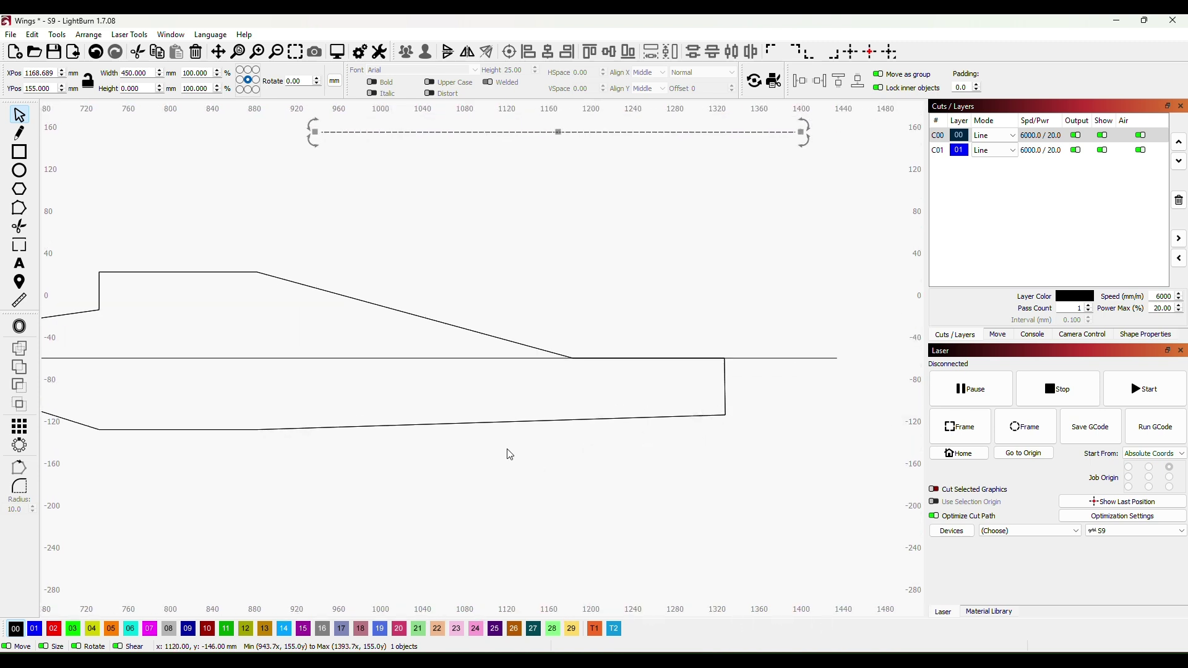
{"action": "scroll", "coordinate": [469, 462], "scroll_direction": "down", "scroll_amount": 2}
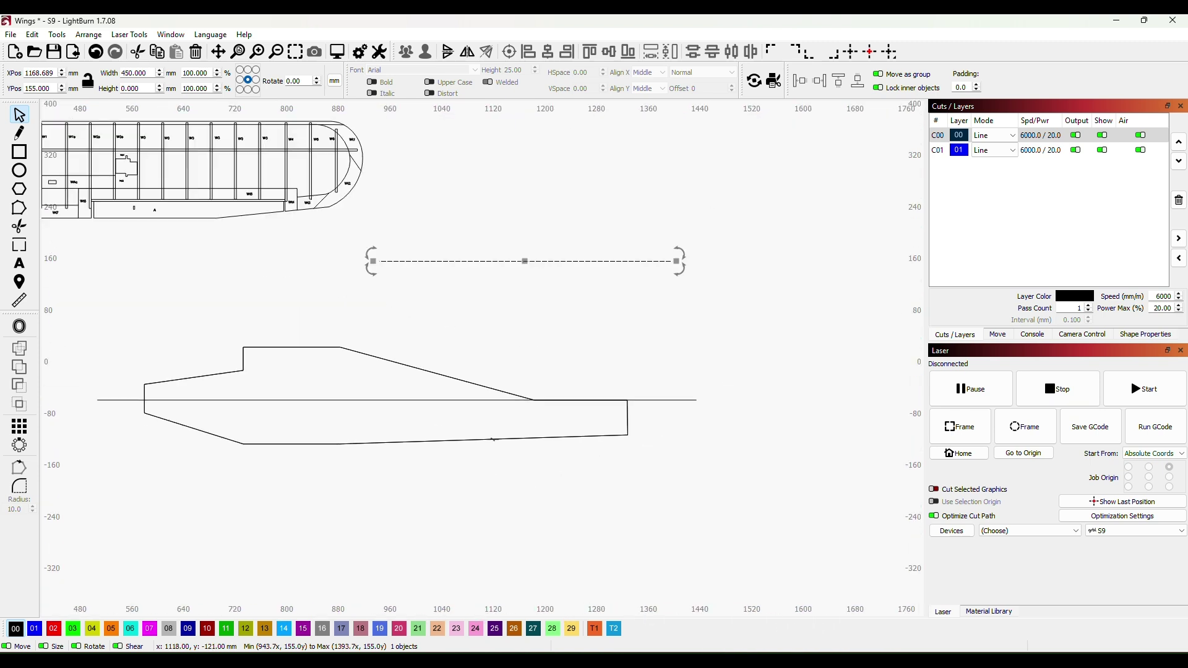
Raise the outline's lower-right corner node to about 20 mm below the centre line to narrow the tail end
{"action": "left_click", "coordinate": [493, 440]}
{"action": "left_click", "coordinate": [19, 208]}
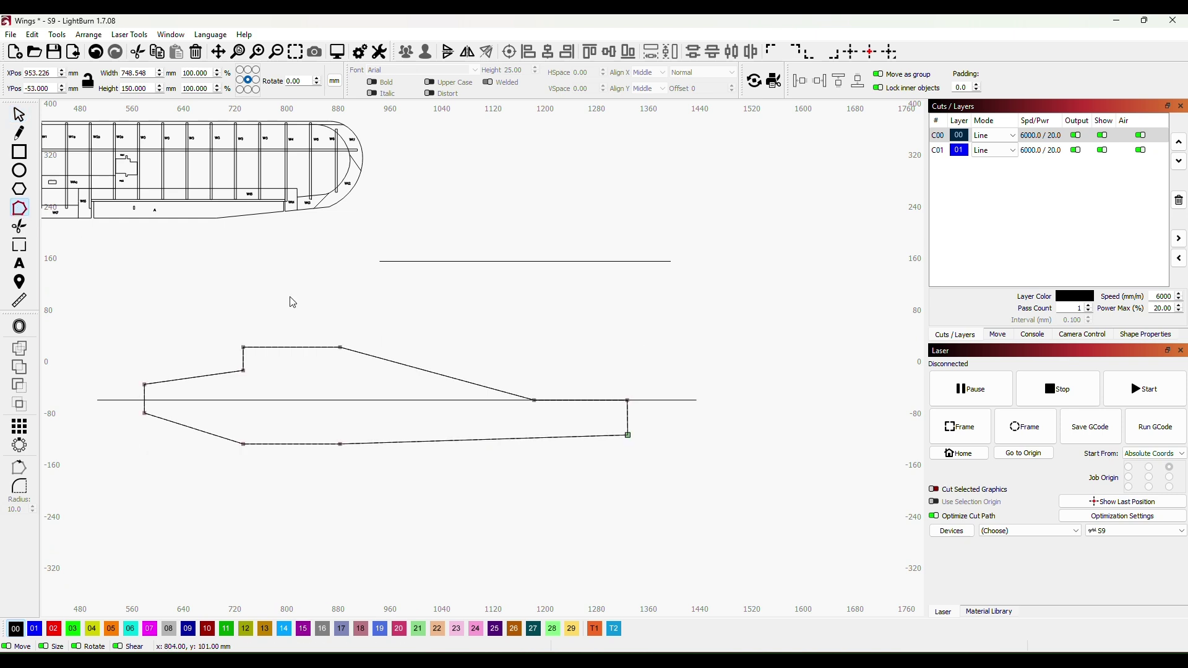
{"action": "scroll", "coordinate": [657, 463], "scroll_direction": "up", "scroll_amount": 1}
{"action": "scroll", "coordinate": [597, 402], "scroll_direction": "up", "scroll_amount": 2}
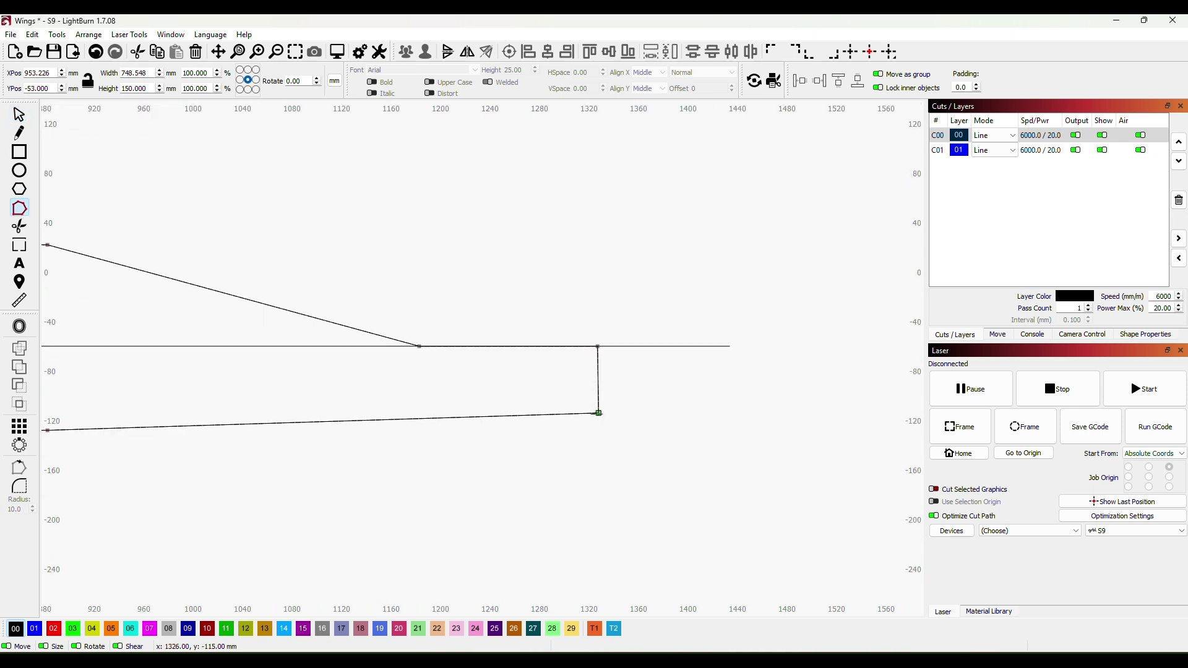
{"action": "left_click_drag", "start_coordinate": [598, 413], "coordinate": [596, 370]}
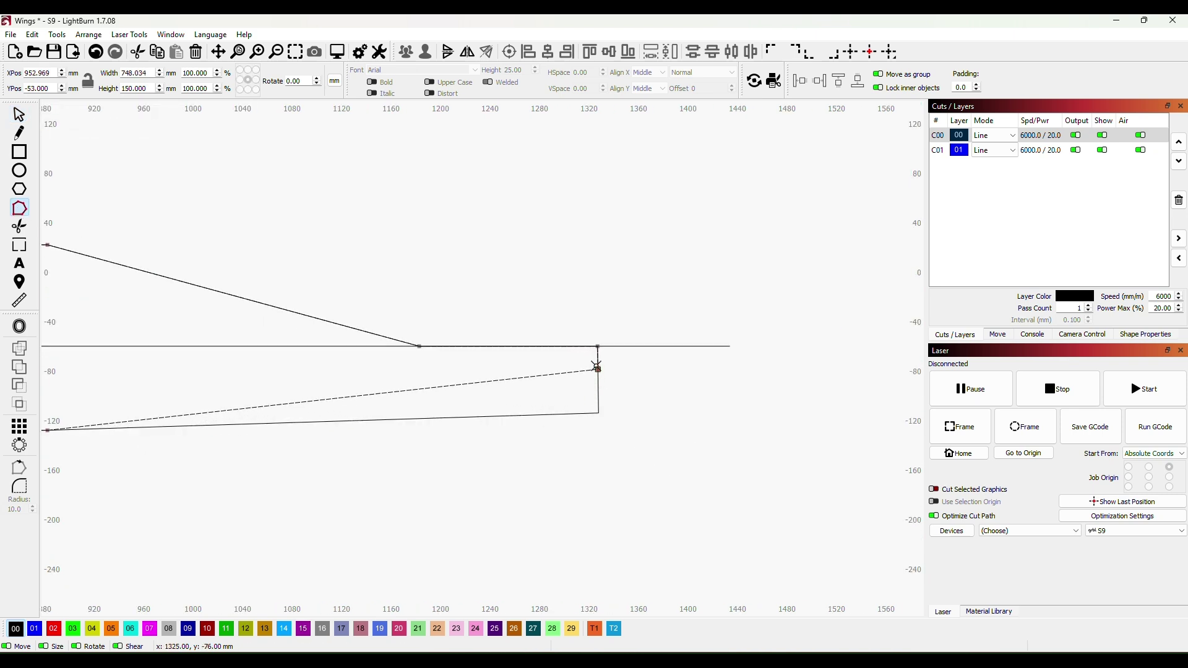
Add a smooth node at about X 1022 on the outline's lower rear edge and bow the edge gently downward
{"action": "key", "text": "Escape"}
{"action": "scroll", "coordinate": [596, 411], "scroll_direction": "down", "scroll_amount": 2}
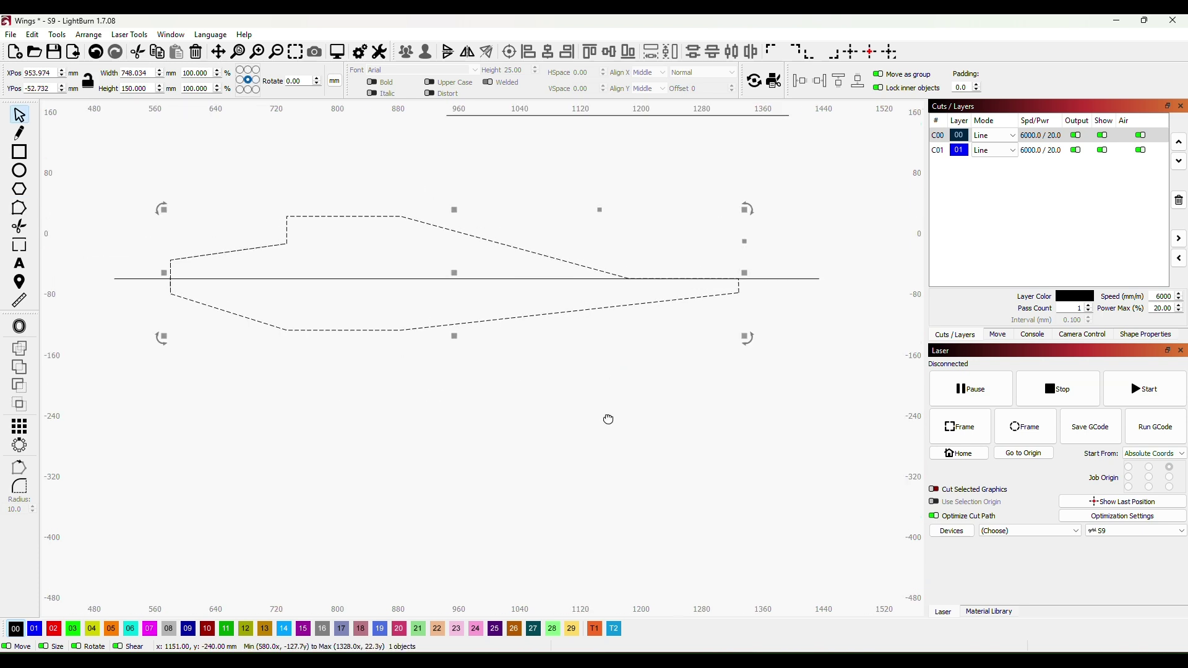
{"action": "left_click", "coordinate": [619, 423]}
{"action": "left_click", "coordinate": [631, 337]}
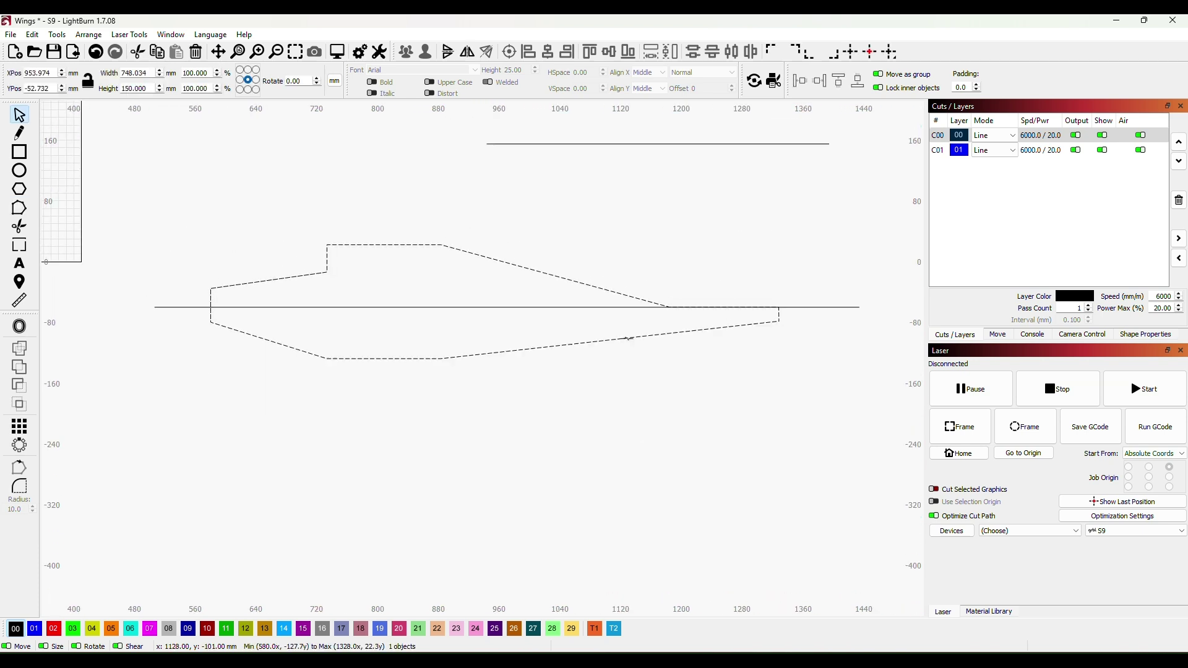
{"action": "left_click", "coordinate": [19, 190]}
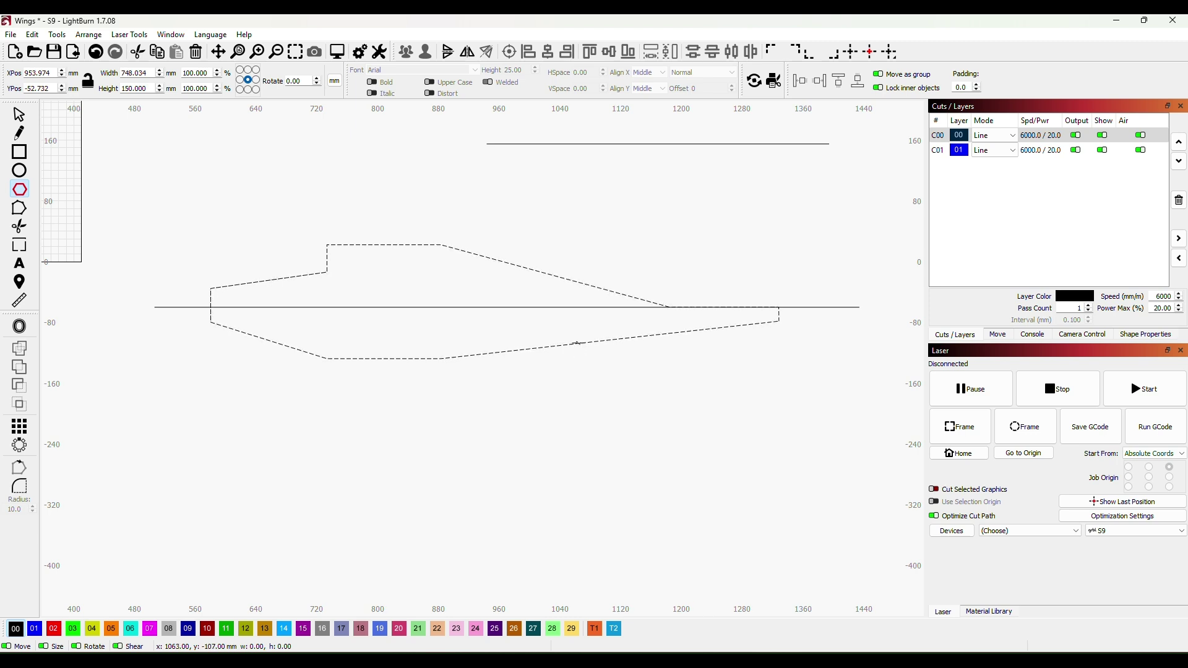
{"action": "left_click", "coordinate": [19, 210]}
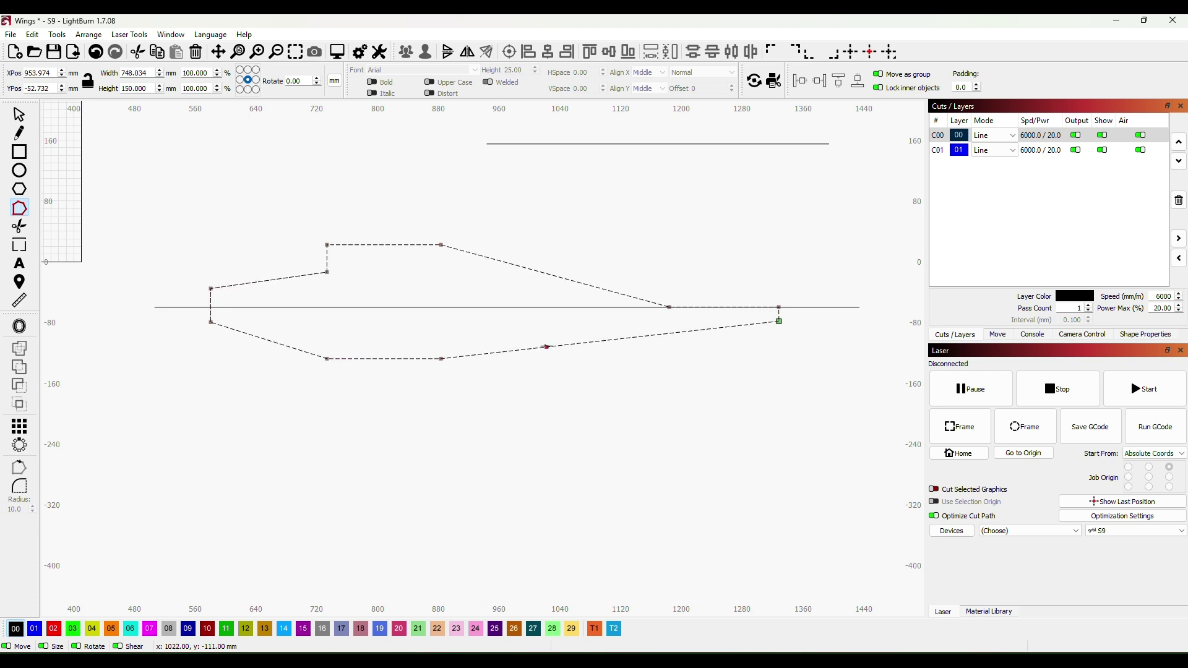
{"action": "left_click_drag", "start_coordinate": [547, 347], "coordinate": [549, 354]}
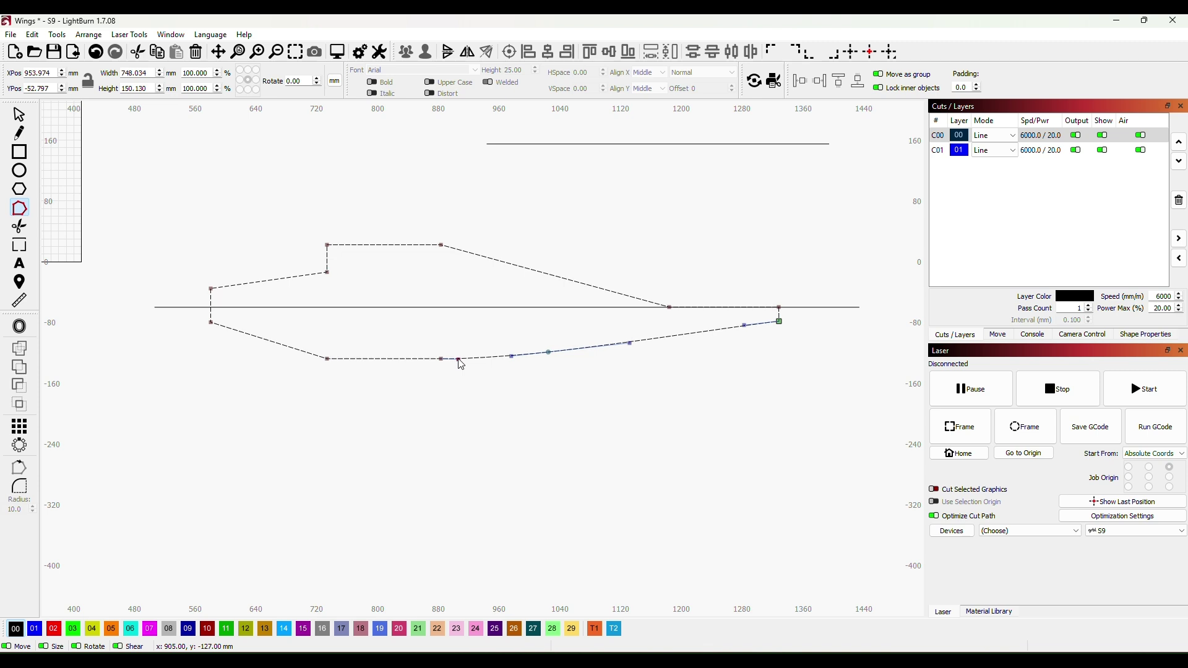
{"action": "left_click_drag", "start_coordinate": [459, 360], "coordinate": [489, 365]}
Add a second node at about X 1181 on the lower rear edge and raise it slightly to smooth the curve toward the tail
{"action": "left_click", "coordinate": [668, 337]}
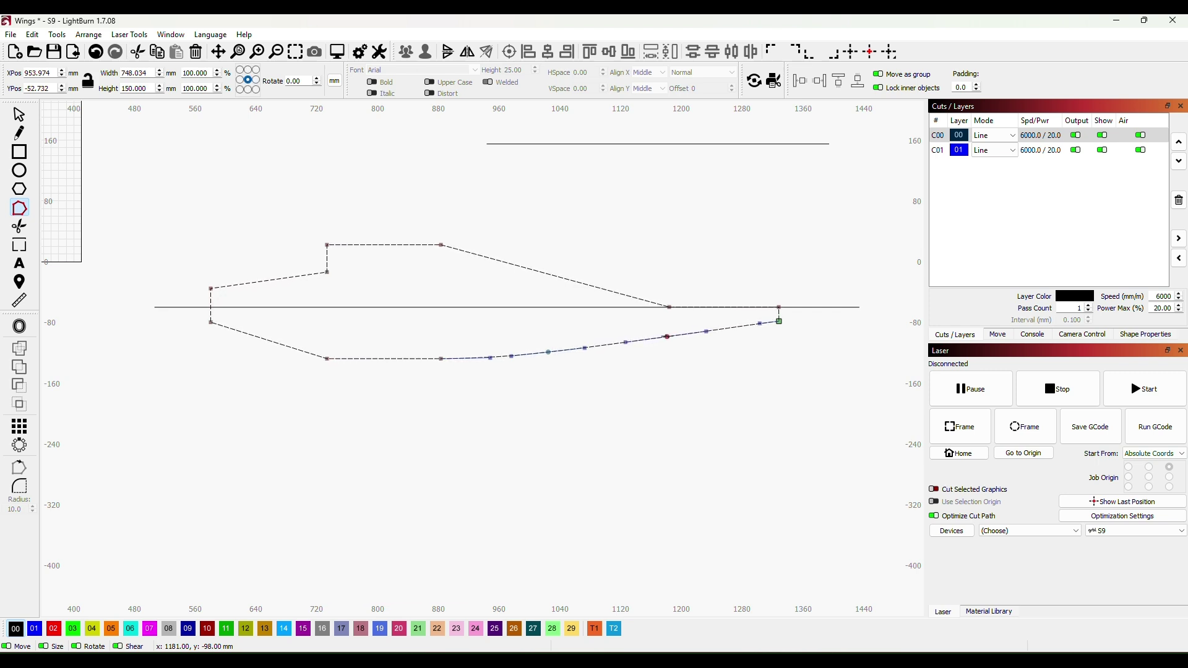
{"action": "left_click_drag", "start_coordinate": [667, 337], "coordinate": [667, 334]}
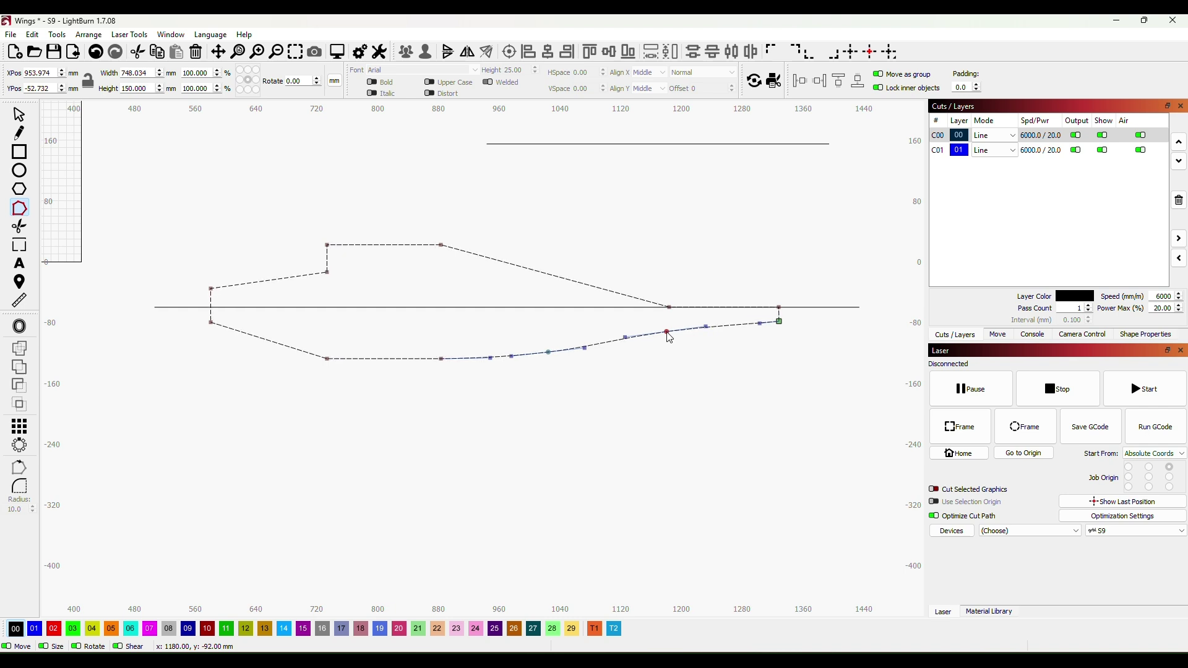
{"action": "key", "text": "s"}
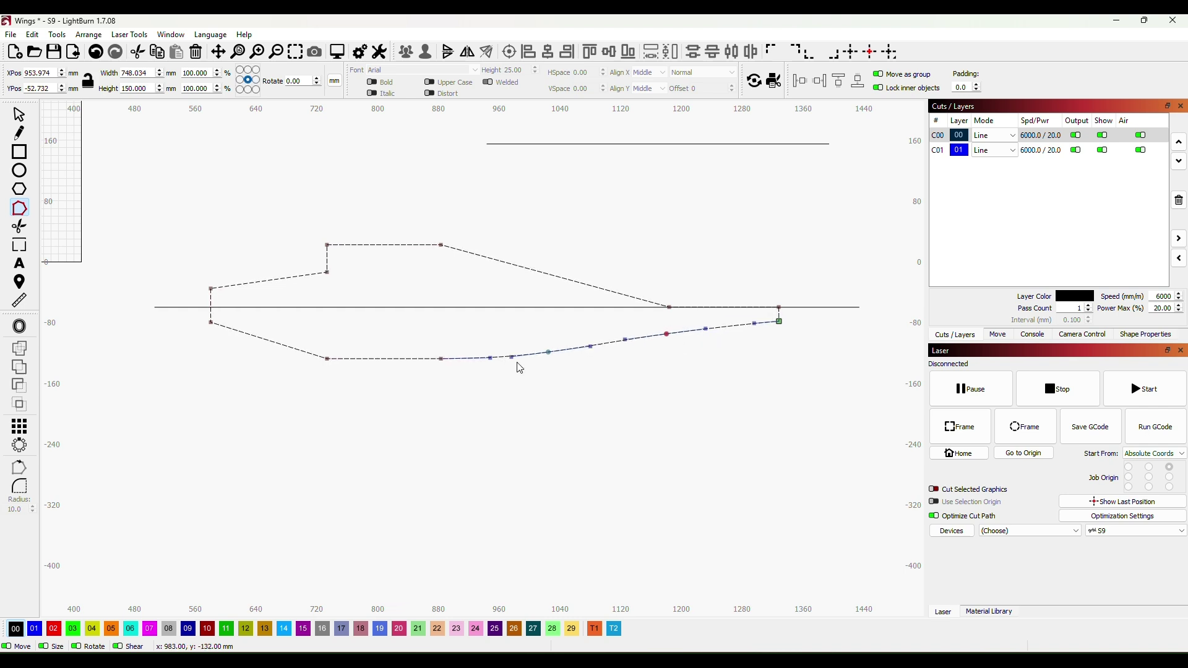
Add a smooth node at about X 981 on the sloping upper rear edge and bend the edge slightly inward
{"action": "left_click", "coordinate": [348, 393]}
{"action": "mouse_move", "coordinate": [268, 421]}
{"action": "left_mouse_down"}
{"action": "mouse_move", "coordinate": [438, 483]}
{"action": "mouse_move", "coordinate": [353, 457]}
{"action": "left_mouse_up"}
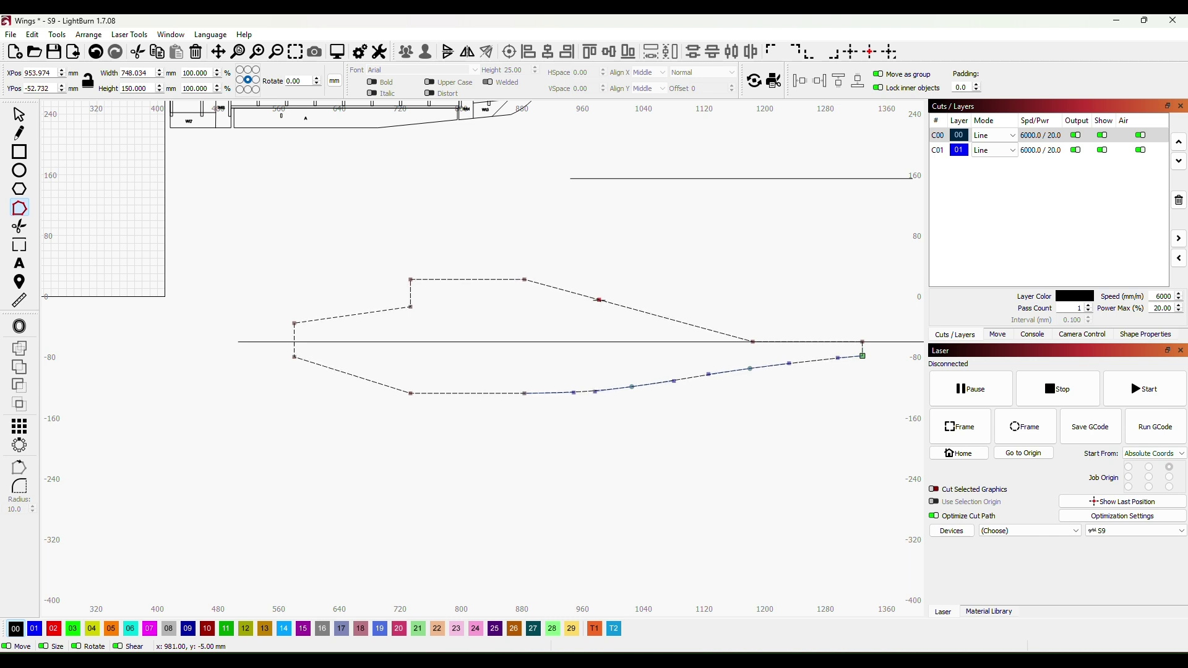
{"action": "left_click_drag", "start_coordinate": [599, 300], "coordinate": [598, 305]}
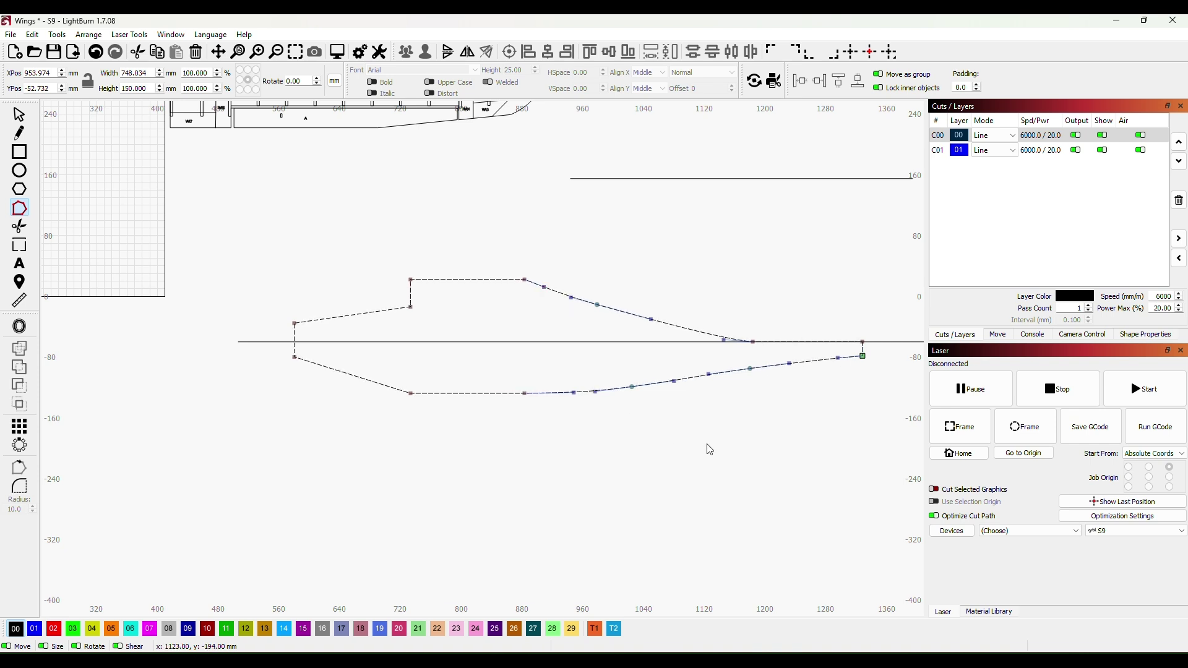
Bend the outline's lower and upper nose edges outward into smooth curves using a node near the middle of each edge
{"action": "scroll", "coordinate": [721, 438], "scroll_direction": "down", "scroll_amount": 1}
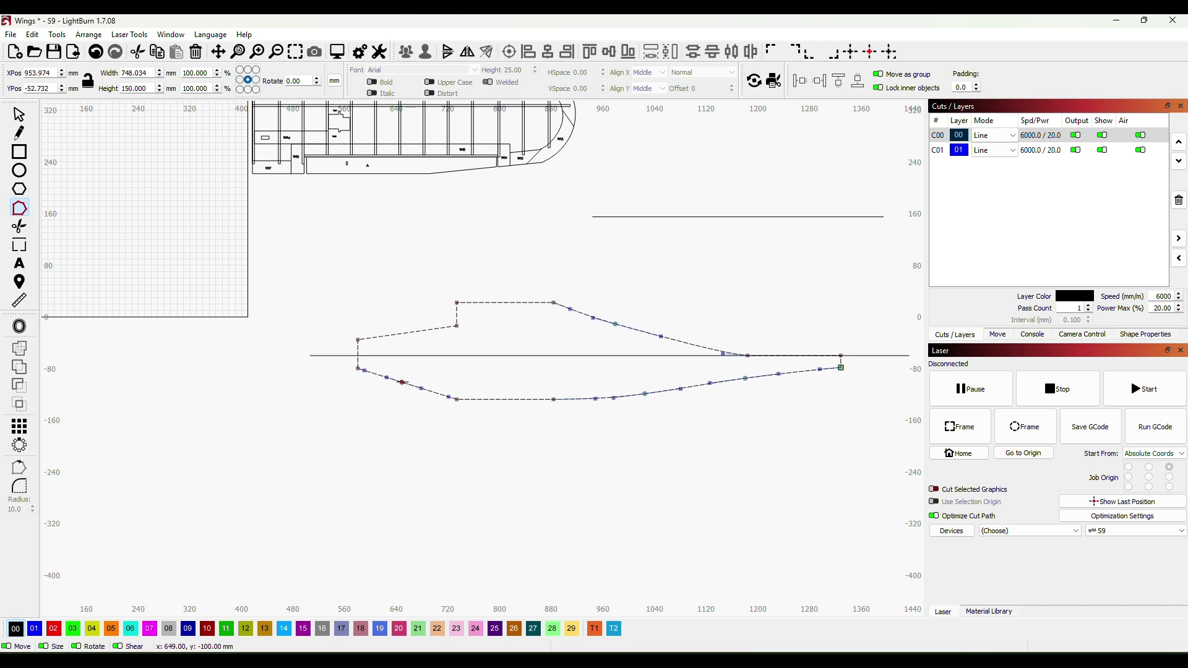
{"action": "left_click_drag", "start_coordinate": [403, 382], "coordinate": [402, 387]}
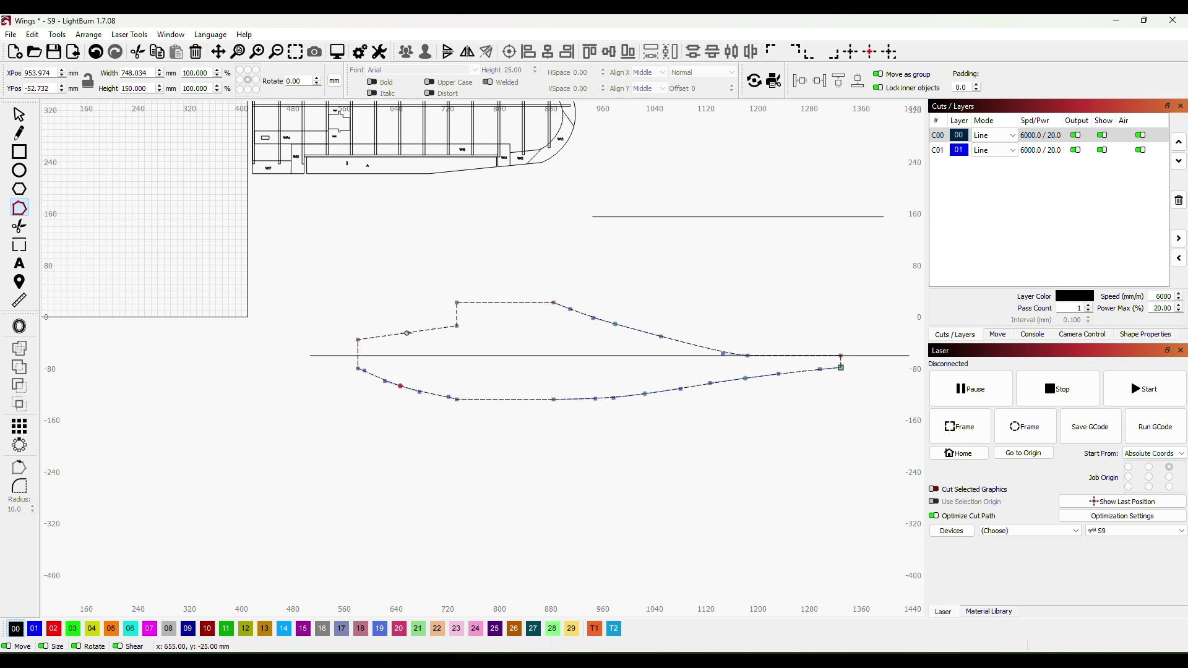
{"action": "left_click", "coordinate": [410, 333]}
{"action": "left_click_drag", "start_coordinate": [409, 333], "coordinate": [411, 329]}
{"action": "scroll", "coordinate": [410, 328], "scroll_direction": "up", "scroll_amount": 3}
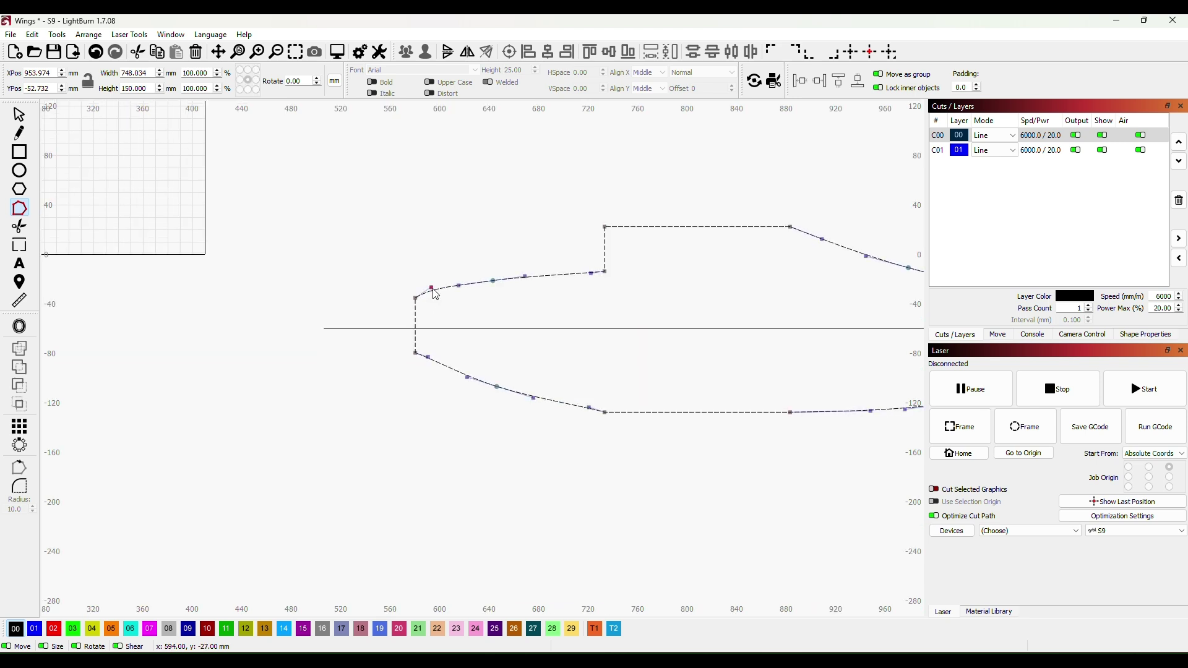
{"action": "left_click_drag", "start_coordinate": [434, 294], "coordinate": [436, 296]}
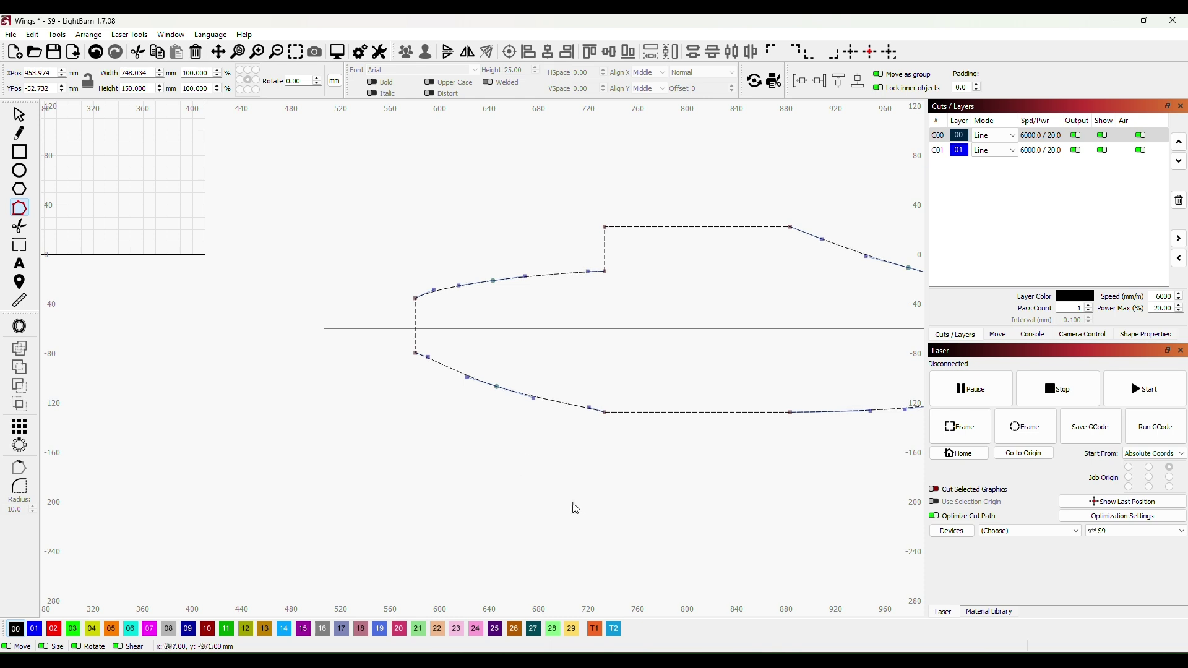
{"action": "scroll", "coordinate": [699, 498], "scroll_direction": "down", "scroll_amount": 3}
{"action": "scroll", "coordinate": [459, 416], "scroll_direction": "up", "scroll_amount": 2}
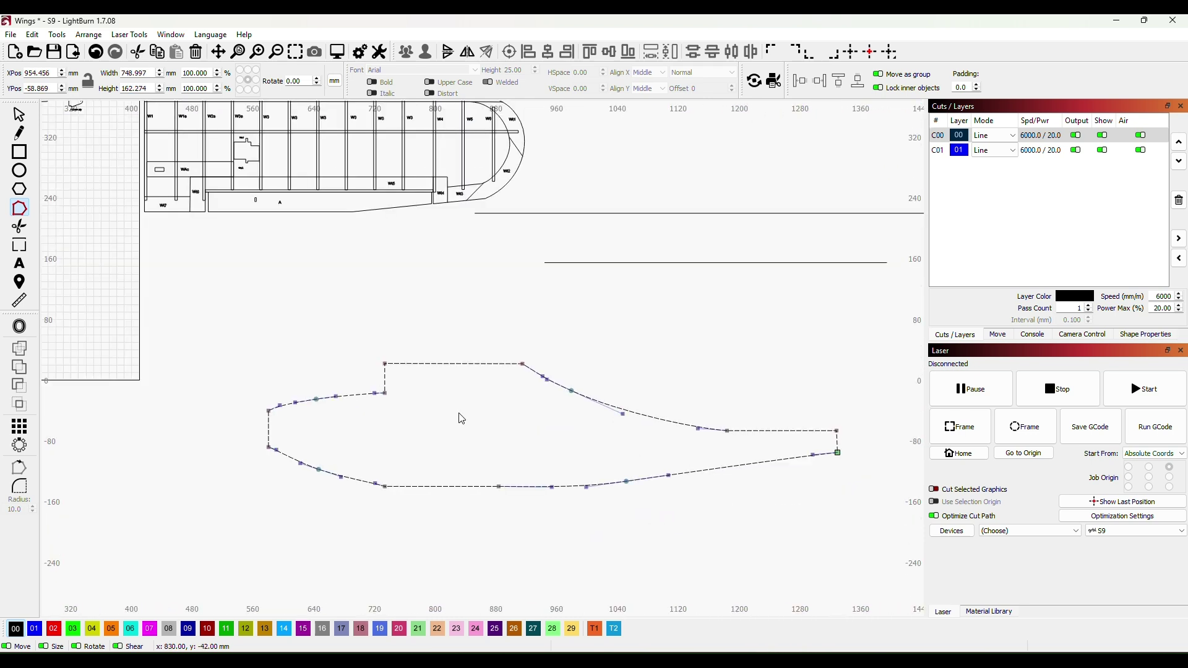
{"action": "scroll", "coordinate": [506, 522], "scroll_direction": "down", "scroll_amount": 4}
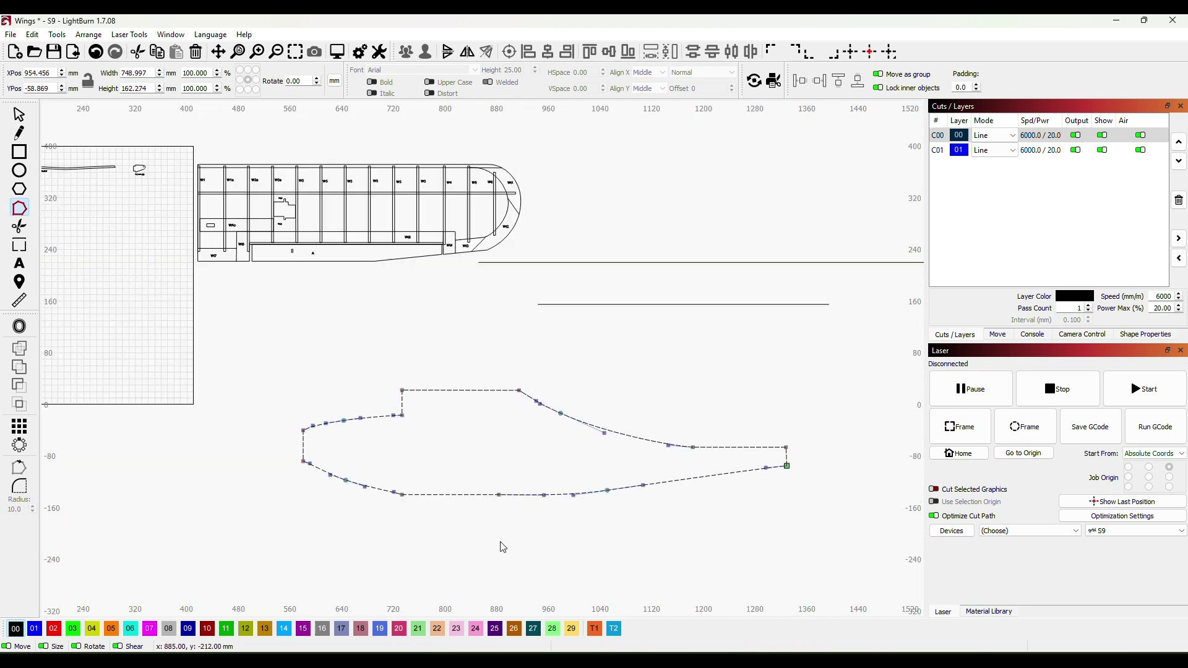
{"action": "left_click", "coordinate": [19, 151]}
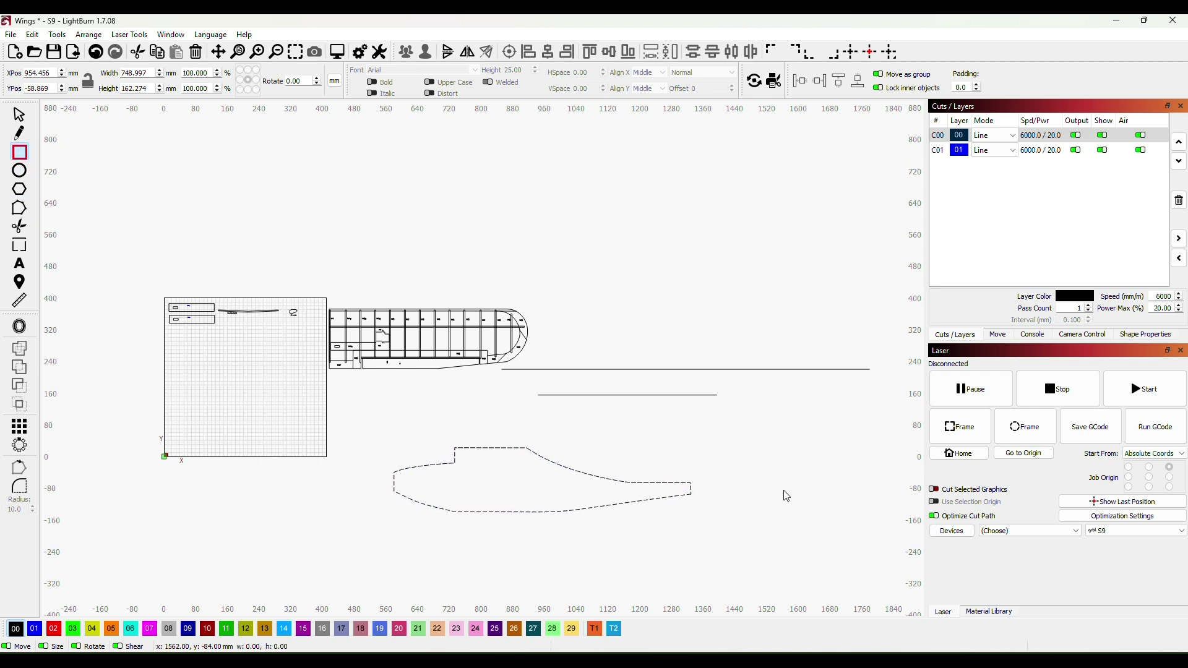
{"action": "left_click_drag", "start_coordinate": [787, 490], "coordinate": [751, 422]}
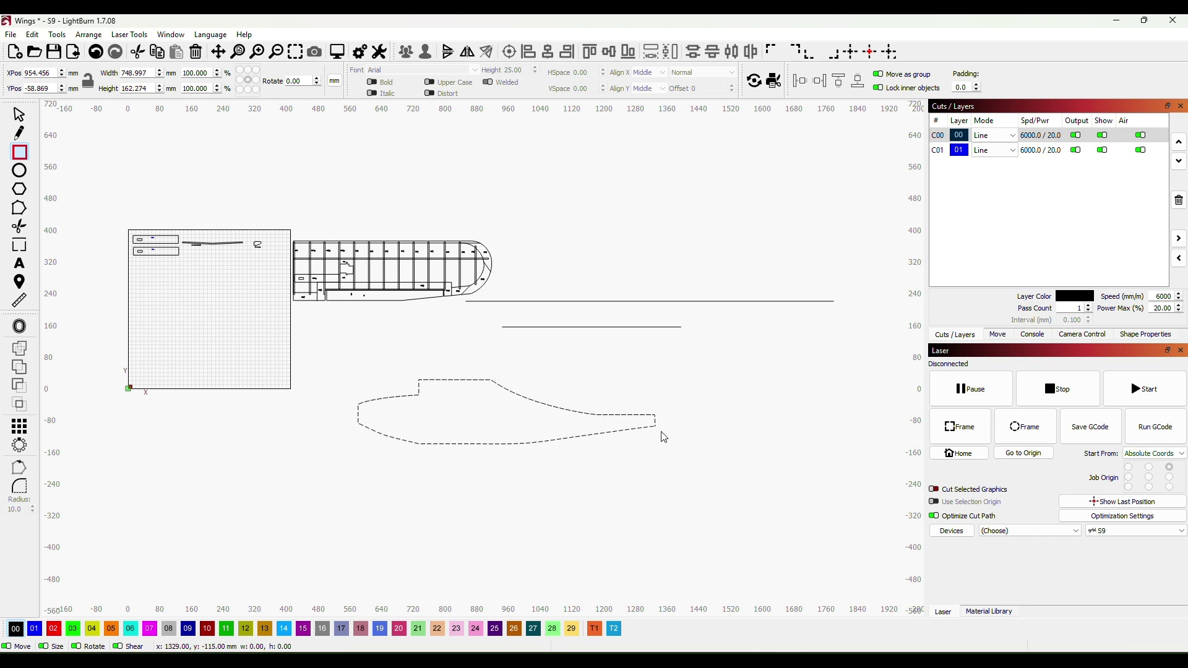
Reduce the fuselage outline's height to about 145 mm by lowering its upper edge while keeping its width
{"action": "scroll", "coordinate": [509, 457], "scroll_direction": "up", "scroll_amount": 3}
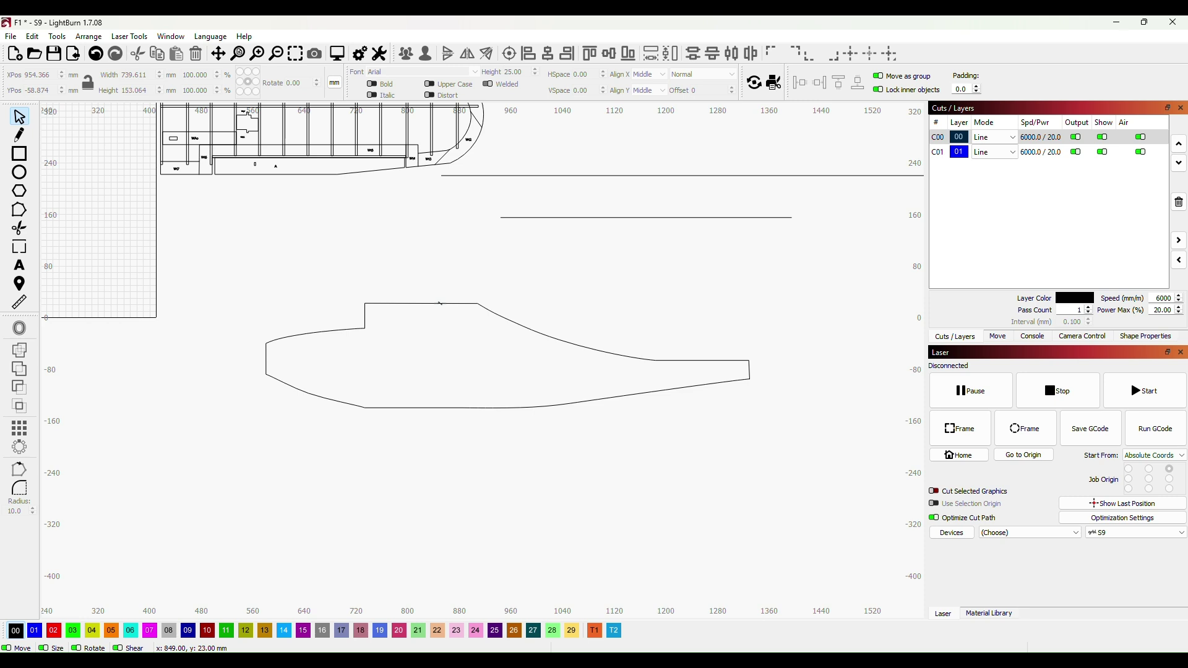
{"action": "left_click", "coordinate": [441, 303]}
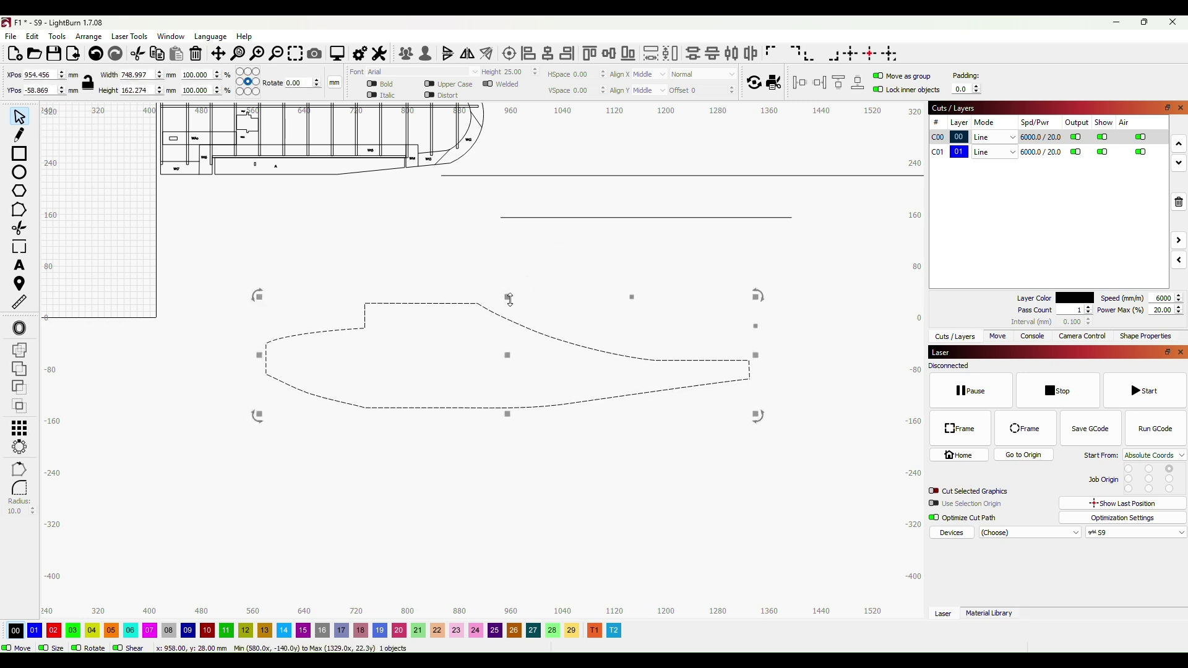
{"action": "left_click_drag", "start_coordinate": [507, 298], "coordinate": [510, 308]}
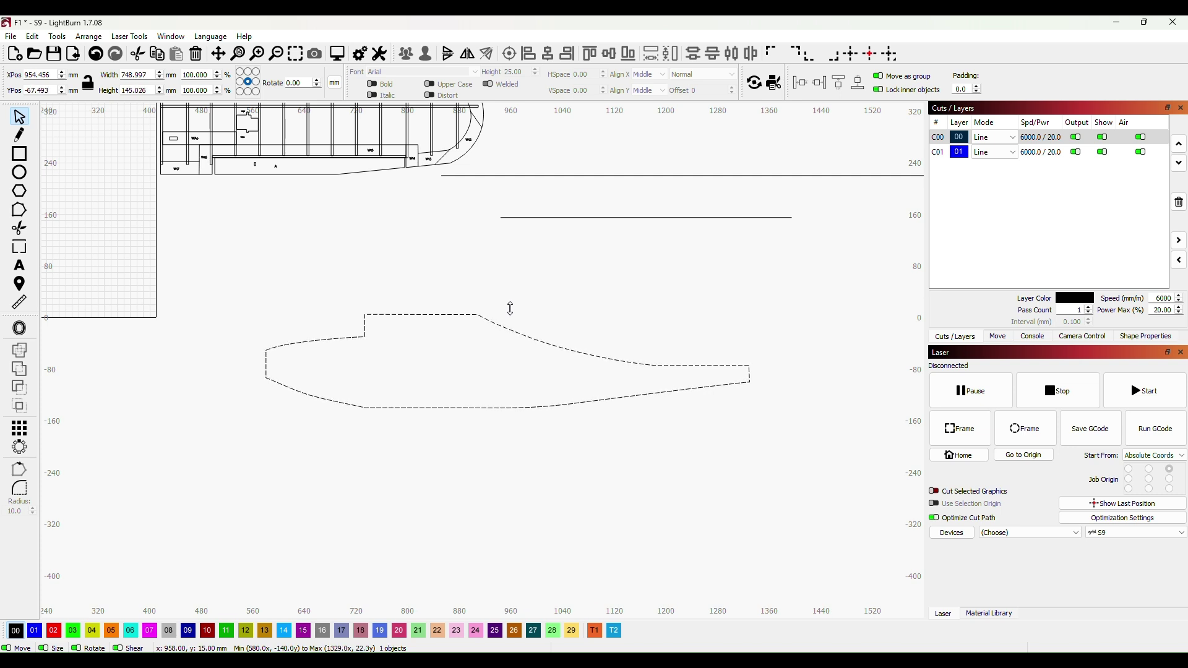
{"action": "left_click_drag", "start_coordinate": [510, 308], "coordinate": [510, 309]}
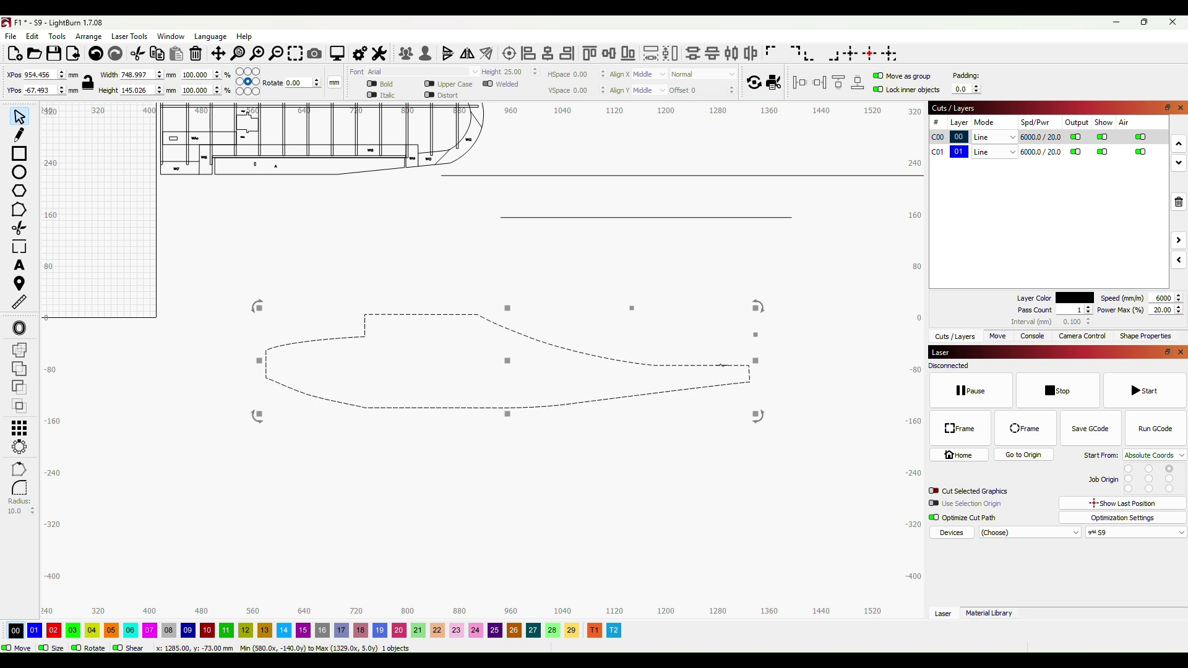
{"action": "left_click", "coordinate": [554, 483]}
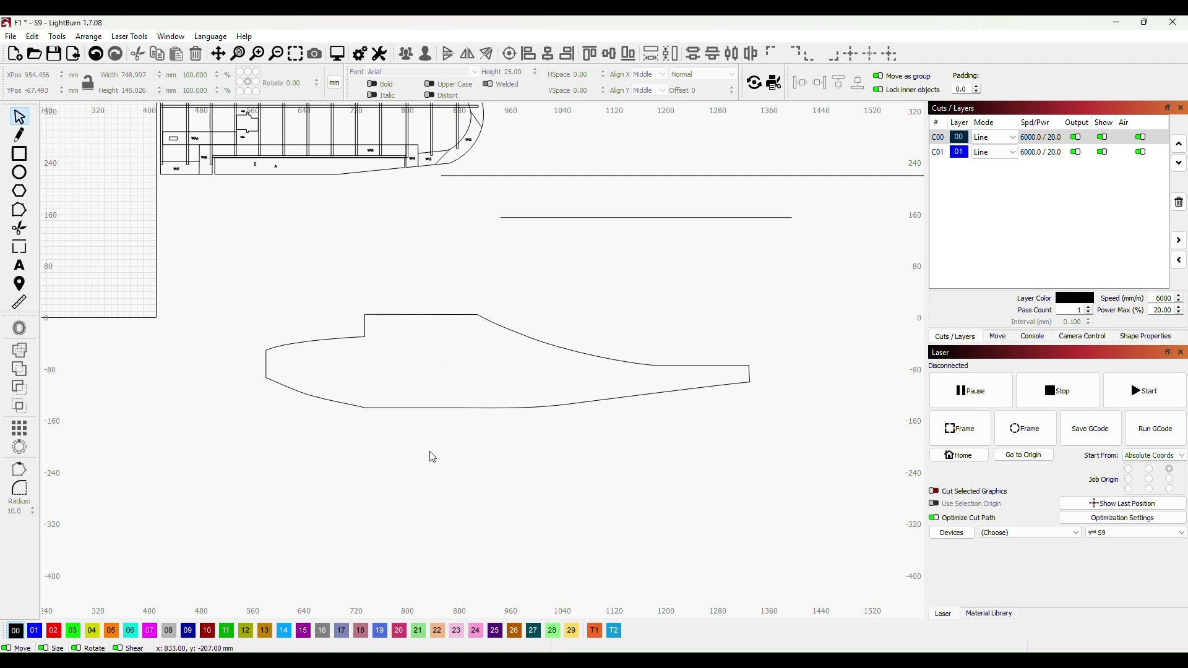
Offset the fuselage outline inward by 4.6 mm with round corners, keeping the original outline
{"action": "left_click_drag", "start_coordinate": [433, 456], "coordinate": [398, 185]}
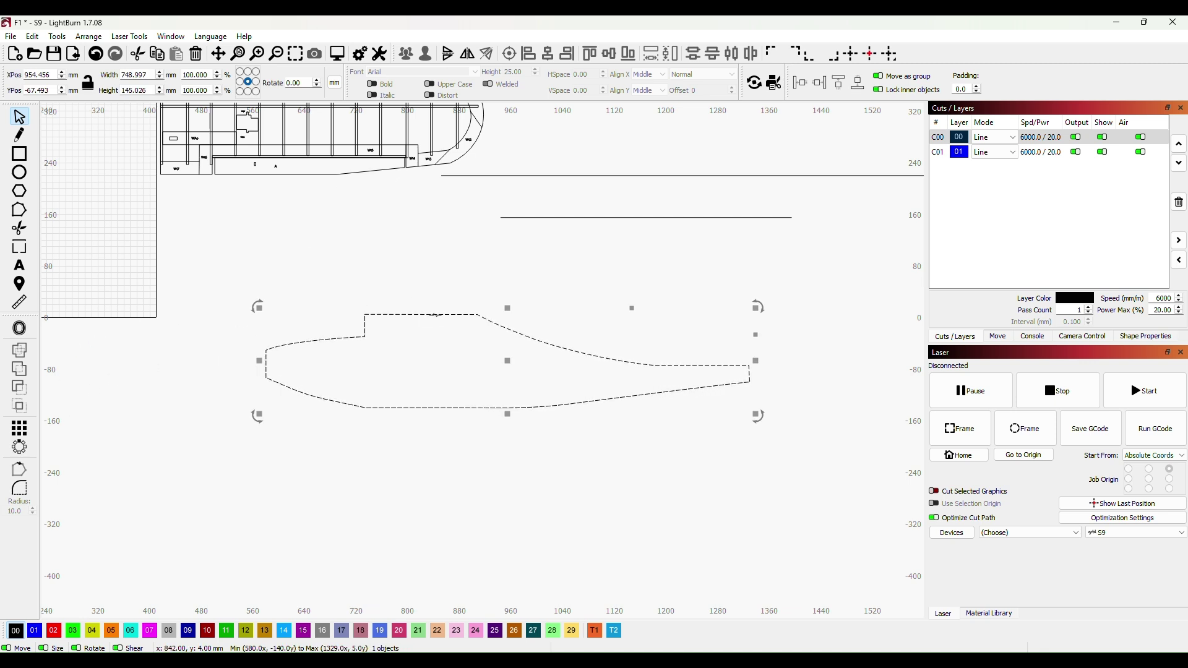
{"action": "left_click", "coordinate": [19, 329]}
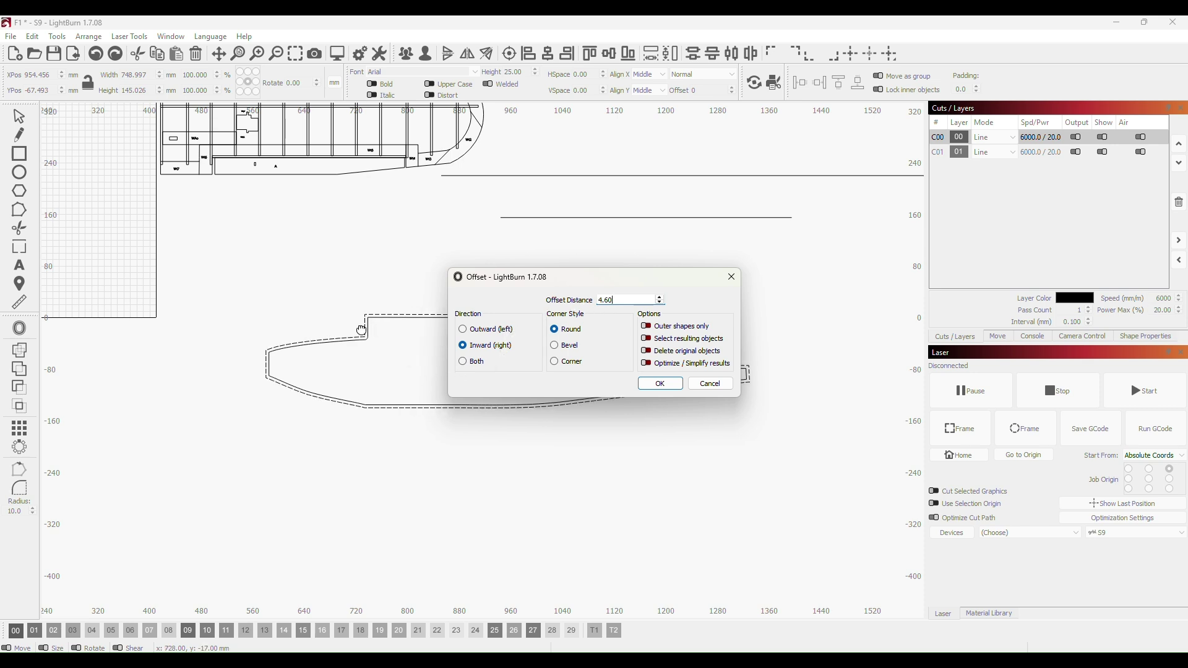
{"action": "left_click", "coordinate": [659, 384]}
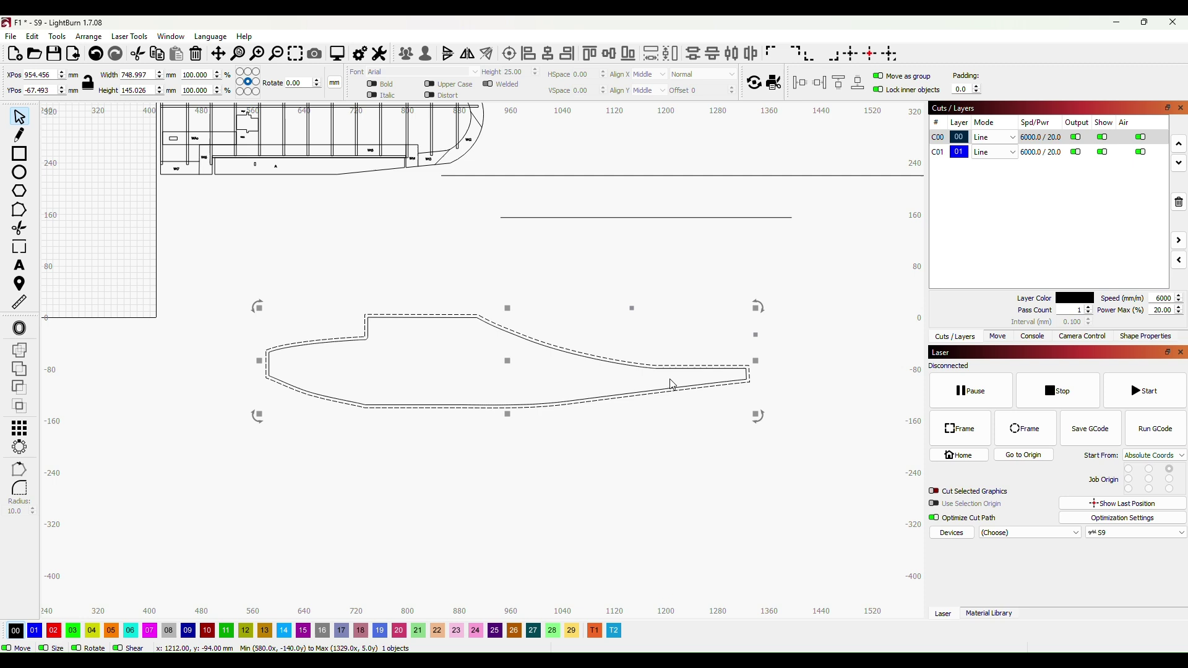
{"action": "left_click", "coordinate": [560, 483]}
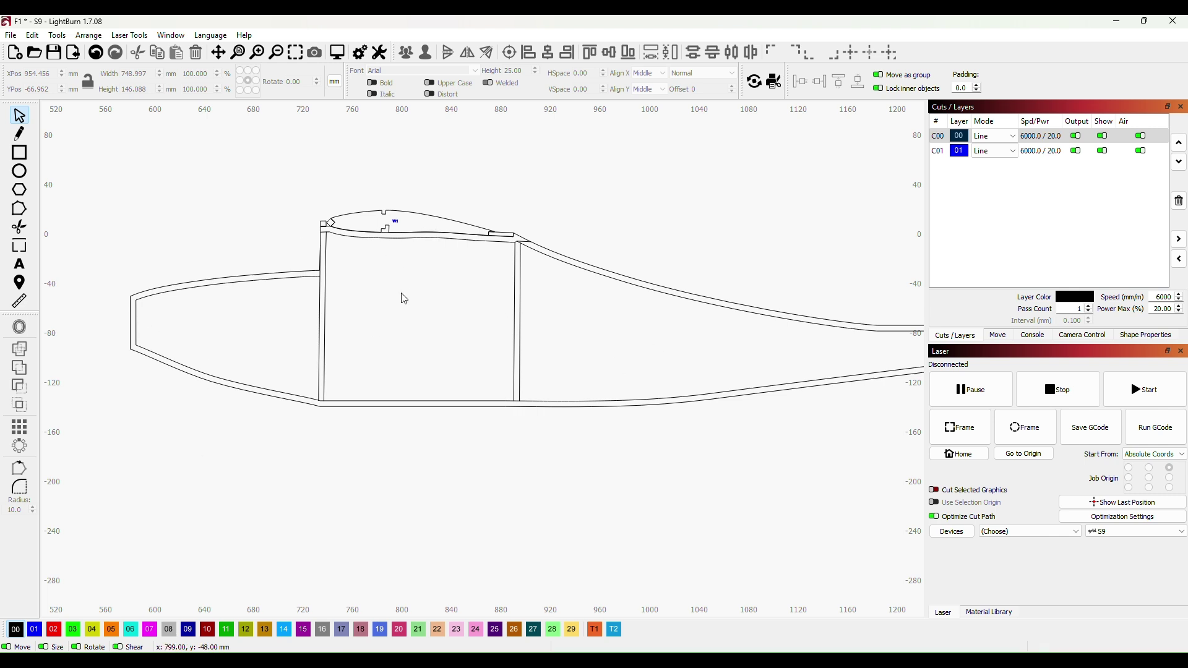
Draw a vertical rectangle about 110 mm tall in the middle of the bay under the wing rib and set its width to 4.6 mm
{"action": "left_click_drag", "start_coordinate": [403, 259], "coordinate": [421, 375]}
{"action": "left_click", "coordinate": [19, 152]}
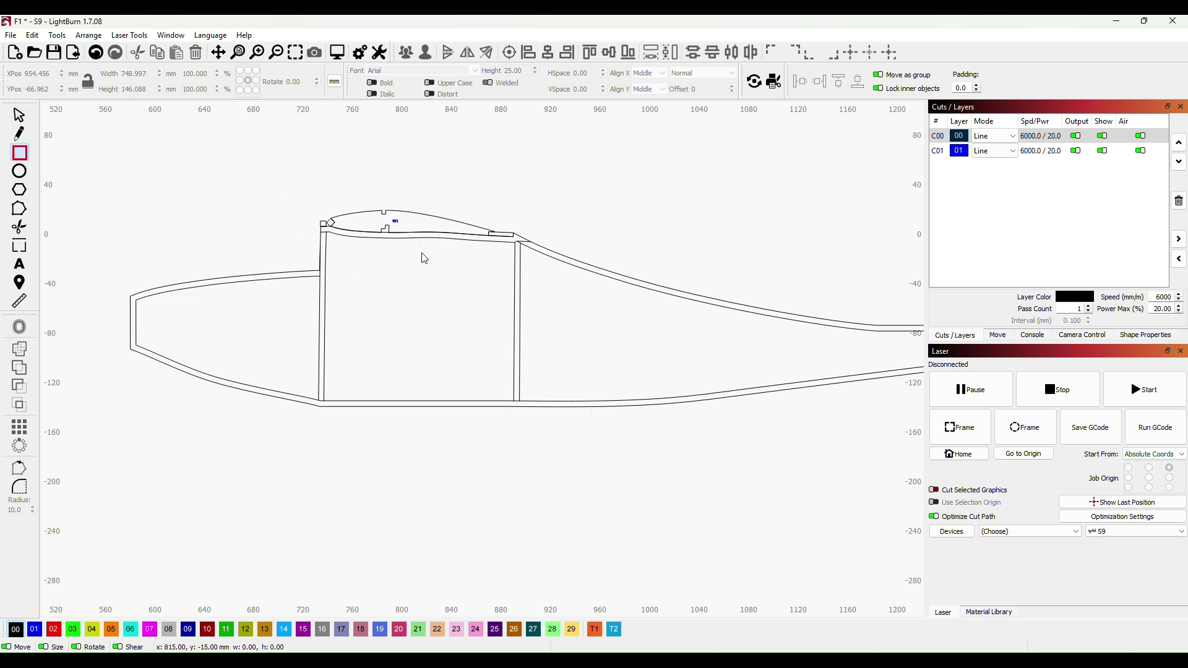
{"action": "left_click_drag", "start_coordinate": [410, 249], "coordinate": [422, 386]}
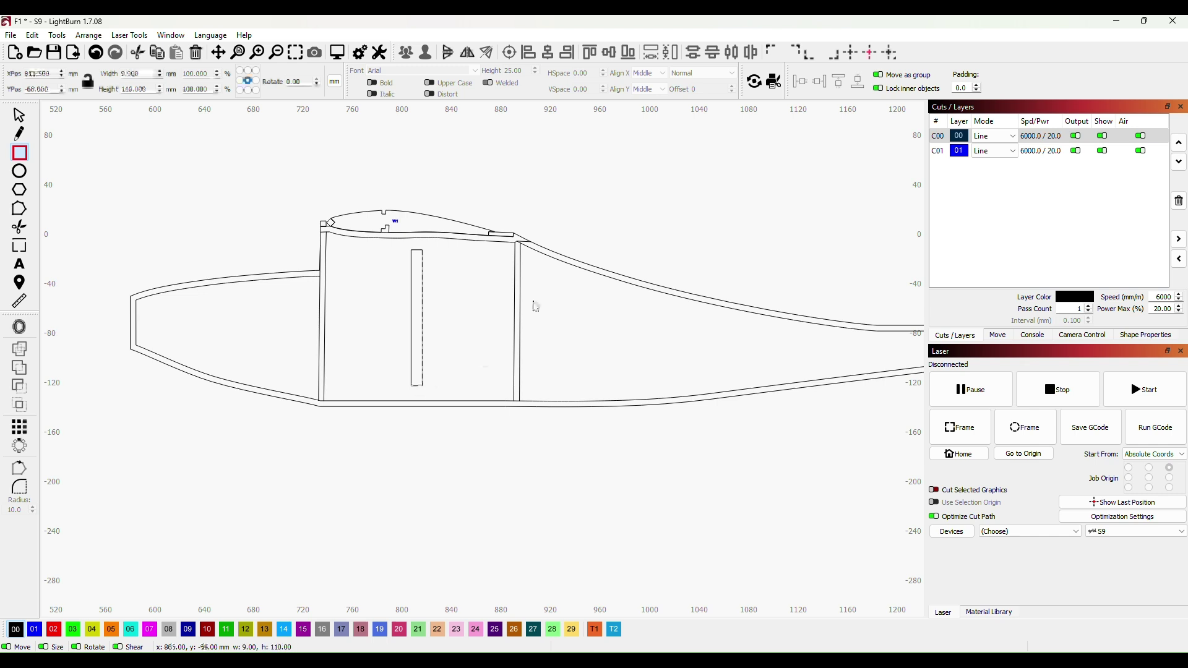
{"action": "left_click_drag", "start_coordinate": [150, 74], "coordinate": [122, 74]}
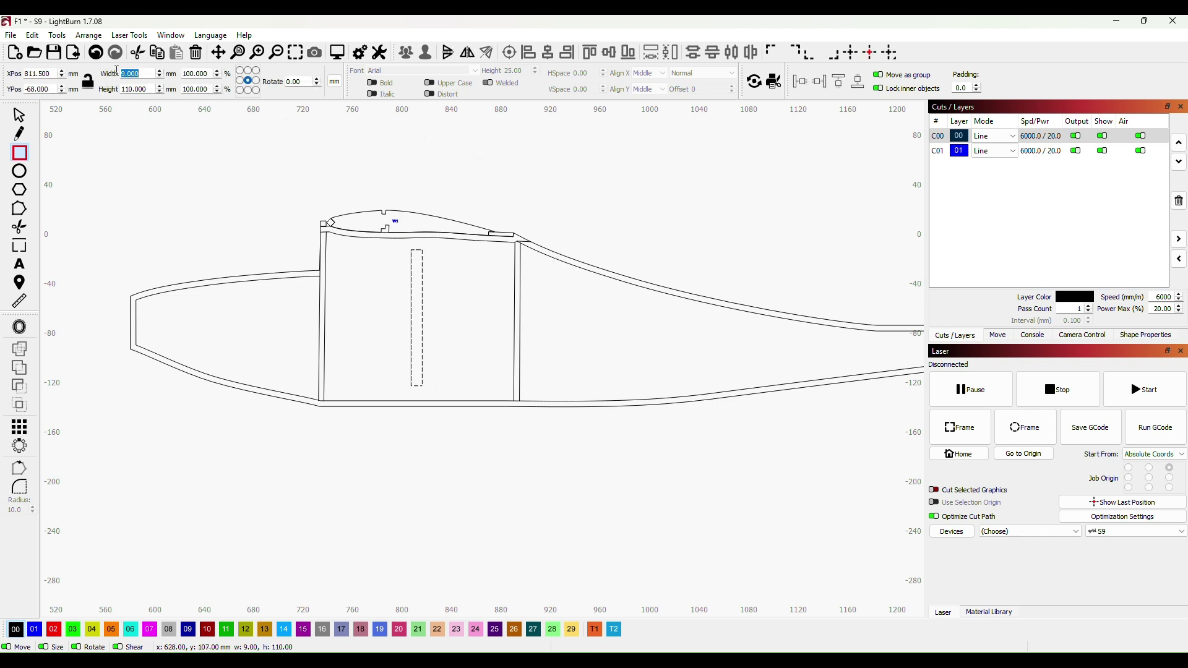
{"action": "type", "text": "4.6"}
{"action": "key", "text": "Return"}
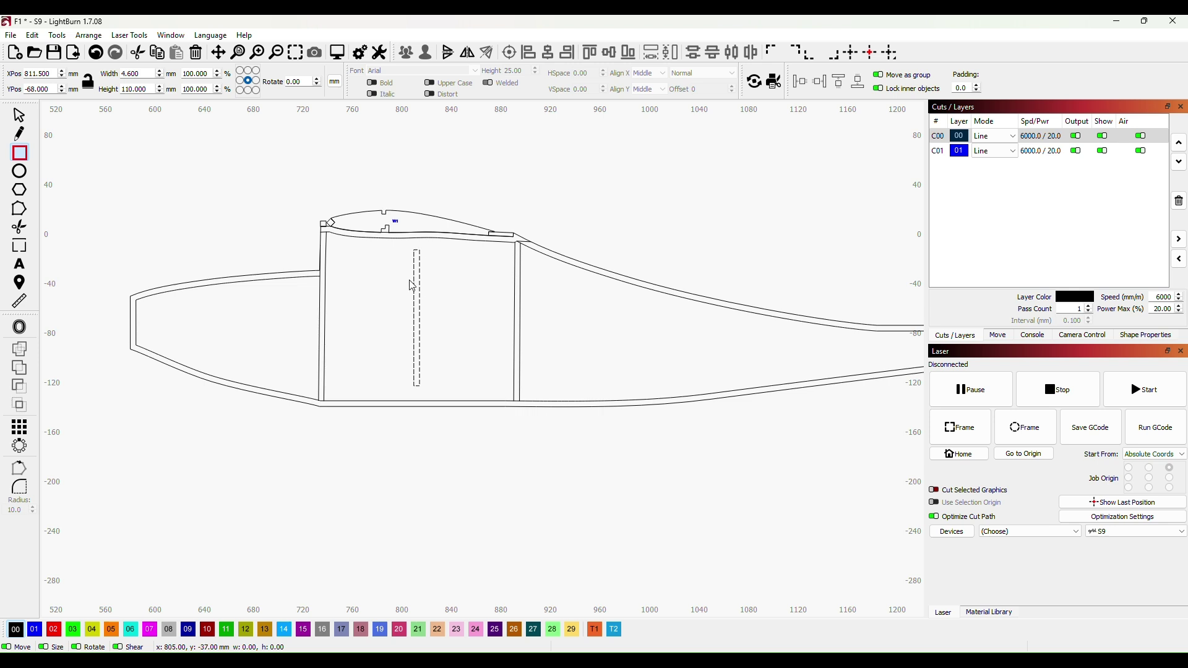
Move the vertical strip to about X 813 and stretch its ends to meet the bay's upper and lower frame members
{"action": "left_click", "coordinate": [19, 115]}
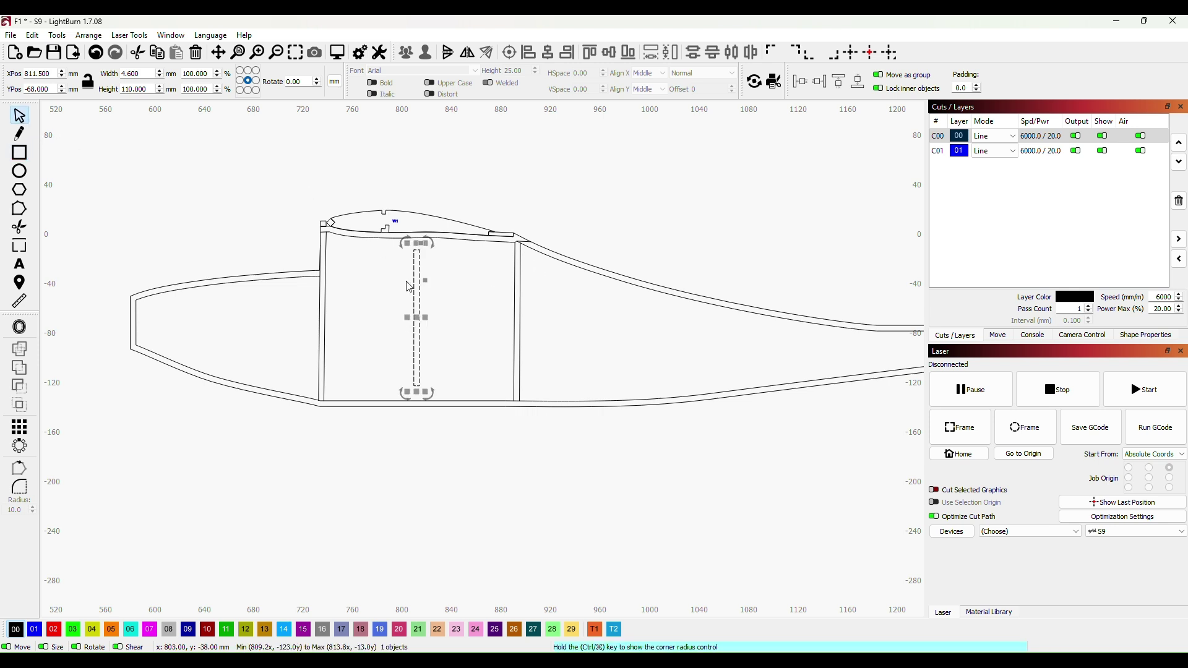
{"action": "left_click_drag", "start_coordinate": [420, 321], "coordinate": [422, 322]}
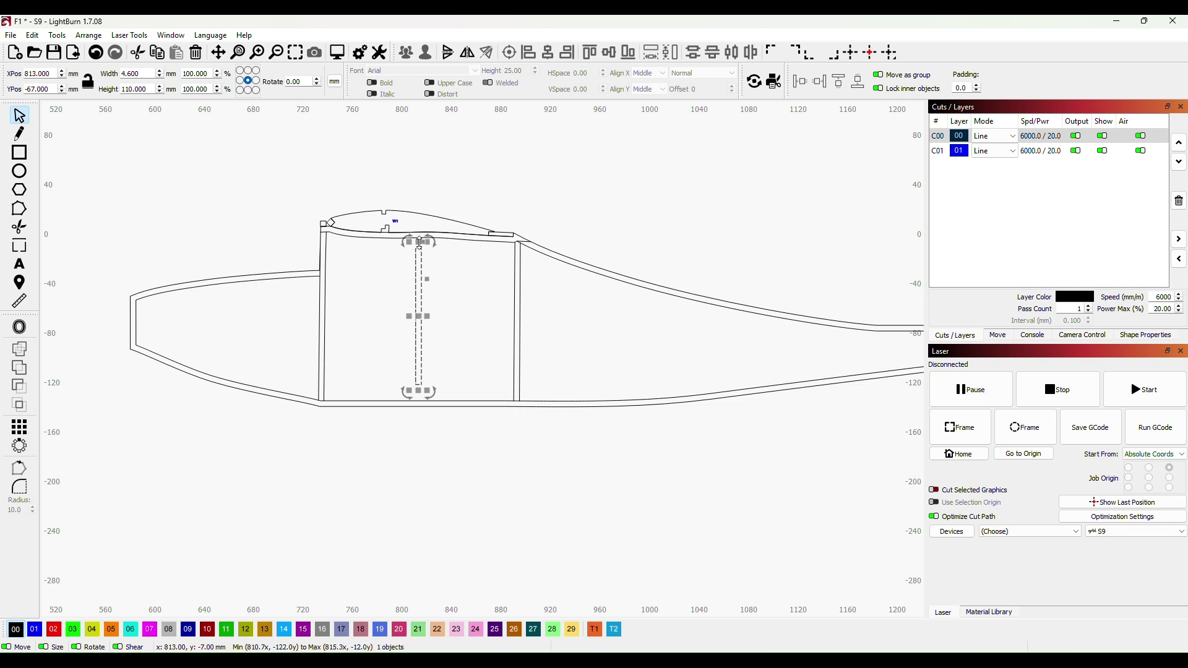
{"action": "left_click_drag", "start_coordinate": [419, 243], "coordinate": [421, 232]}
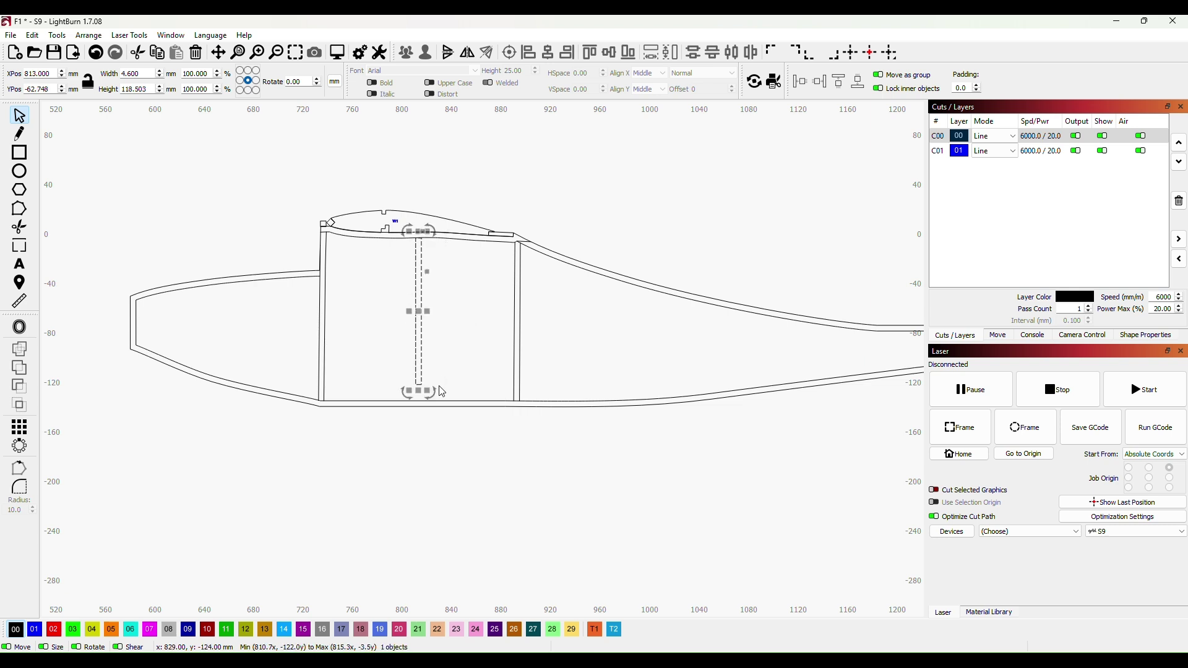
{"action": "left_click_drag", "start_coordinate": [421, 383], "coordinate": [415, 406]}
{"action": "left_click", "coordinate": [446, 459]}
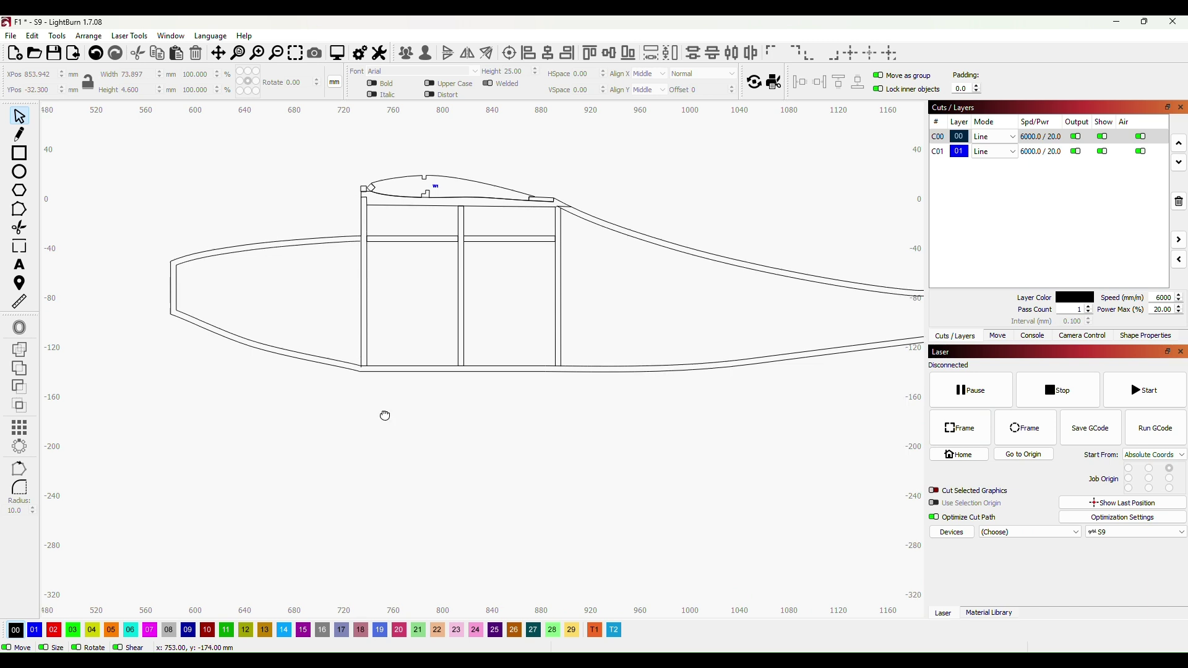
Draw a vertical rectangle about 84 mm tall in the nose section ahead of the wing bay and set its width to 4.6 mm
{"action": "scroll", "coordinate": [406, 533], "scroll_direction": "up", "scroll_amount": 2}
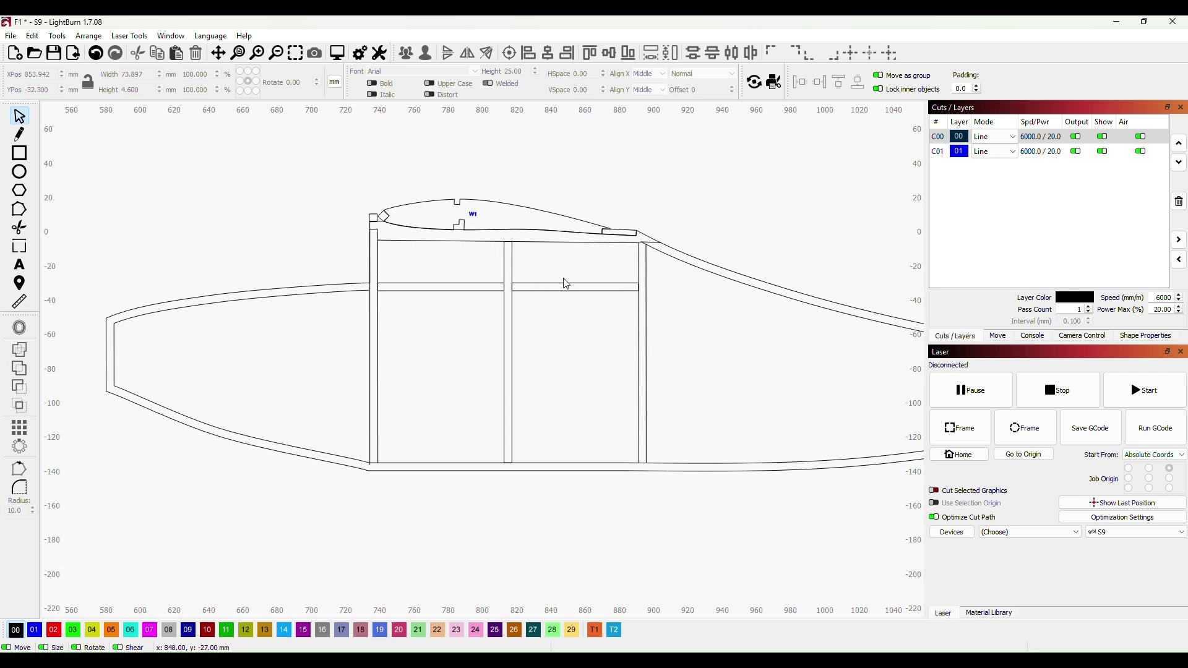
{"action": "scroll", "coordinate": [548, 307], "scroll_direction": "down", "scroll_amount": 4}
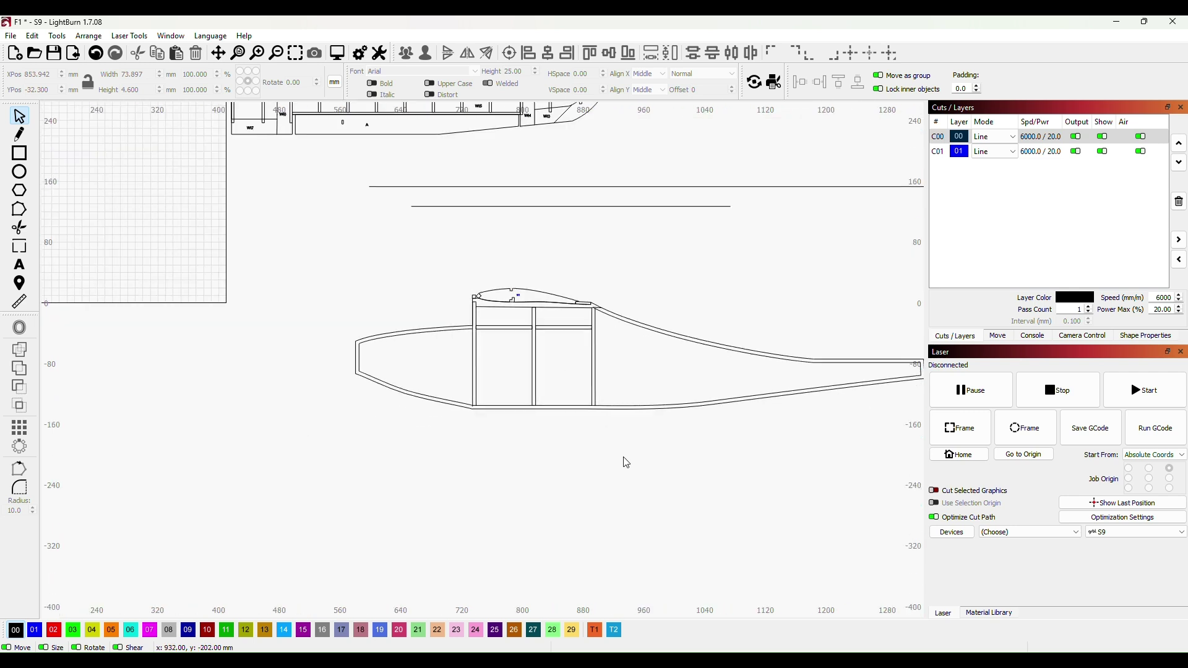
{"action": "left_click_drag", "start_coordinate": [625, 462], "coordinate": [488, 414]}
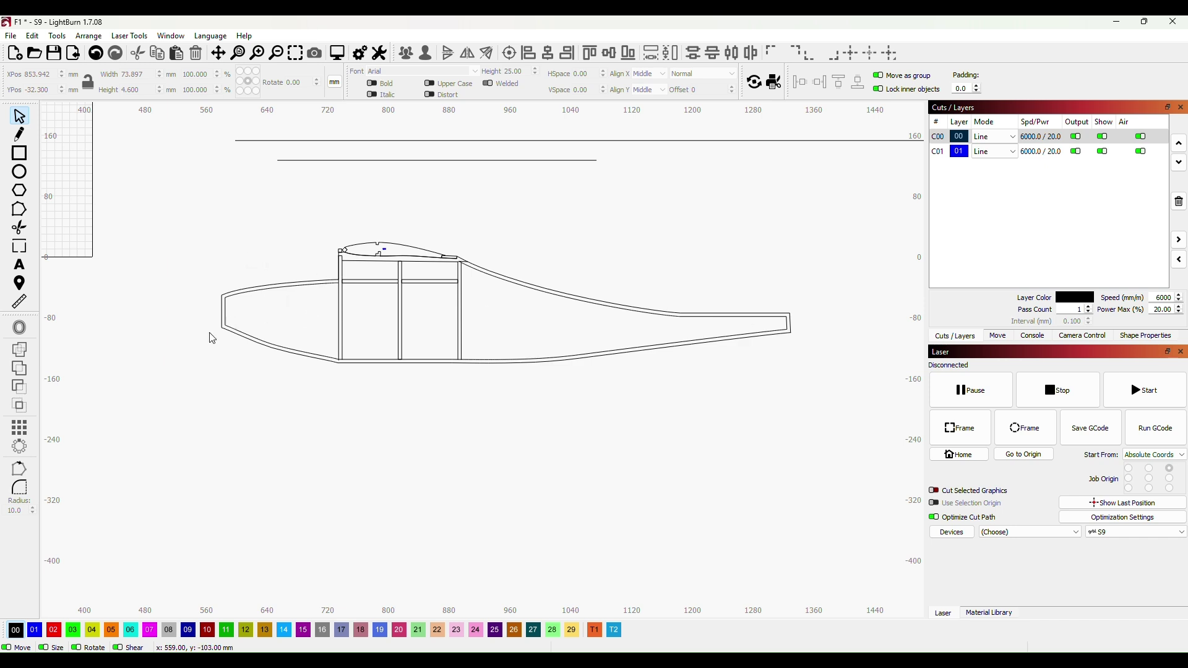
{"action": "scroll", "coordinate": [374, 481], "scroll_direction": "down", "scroll_amount": 1}
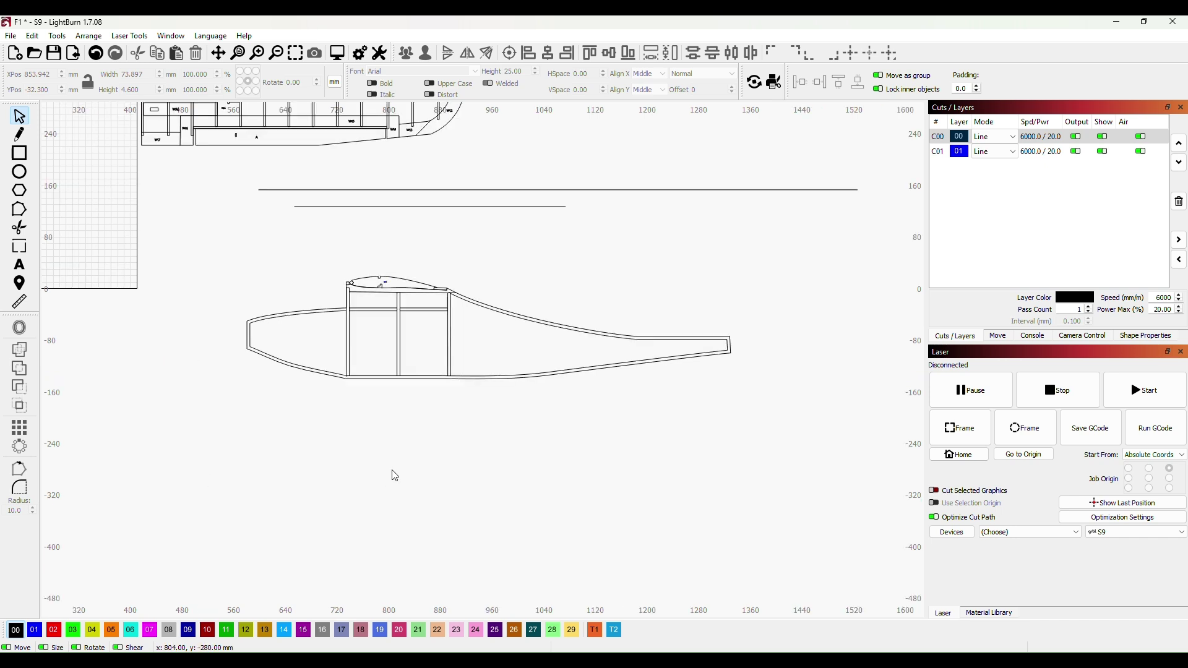
{"action": "left_click_drag", "start_coordinate": [328, 472], "coordinate": [499, 512]}
{"action": "scroll", "coordinate": [499, 512], "scroll_direction": "up", "scroll_amount": 2}
{"action": "scroll", "coordinate": [598, 480], "scroll_direction": "right", "scroll_amount": 5}
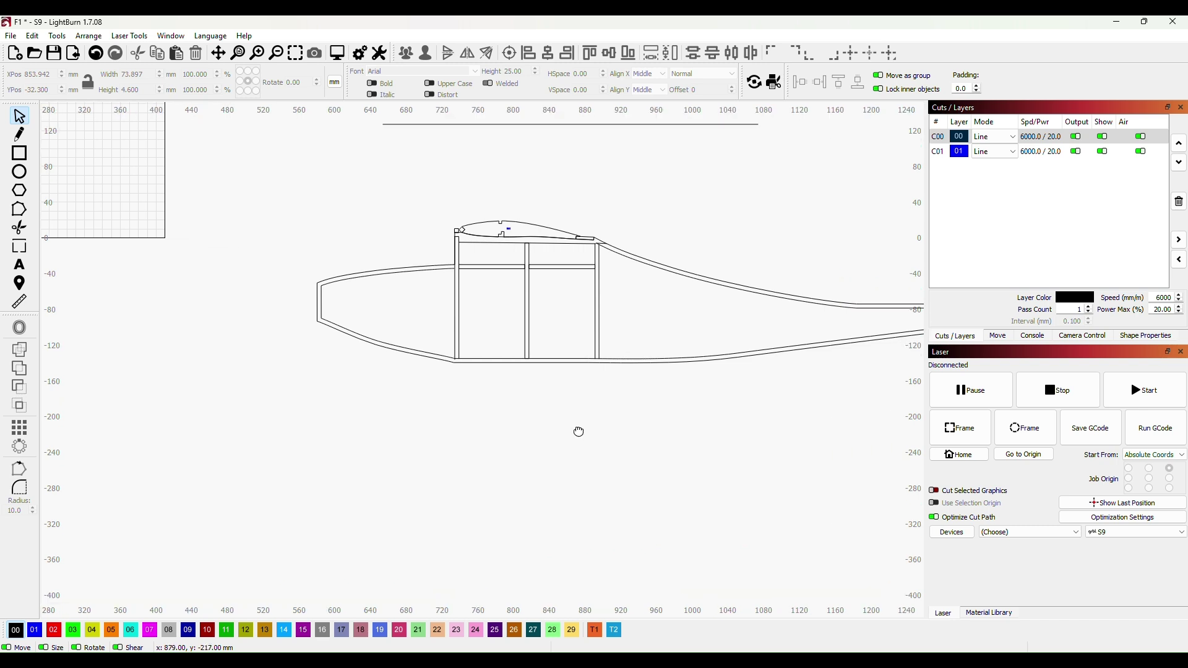
{"action": "key", "text": "ctrl+shift+z"}
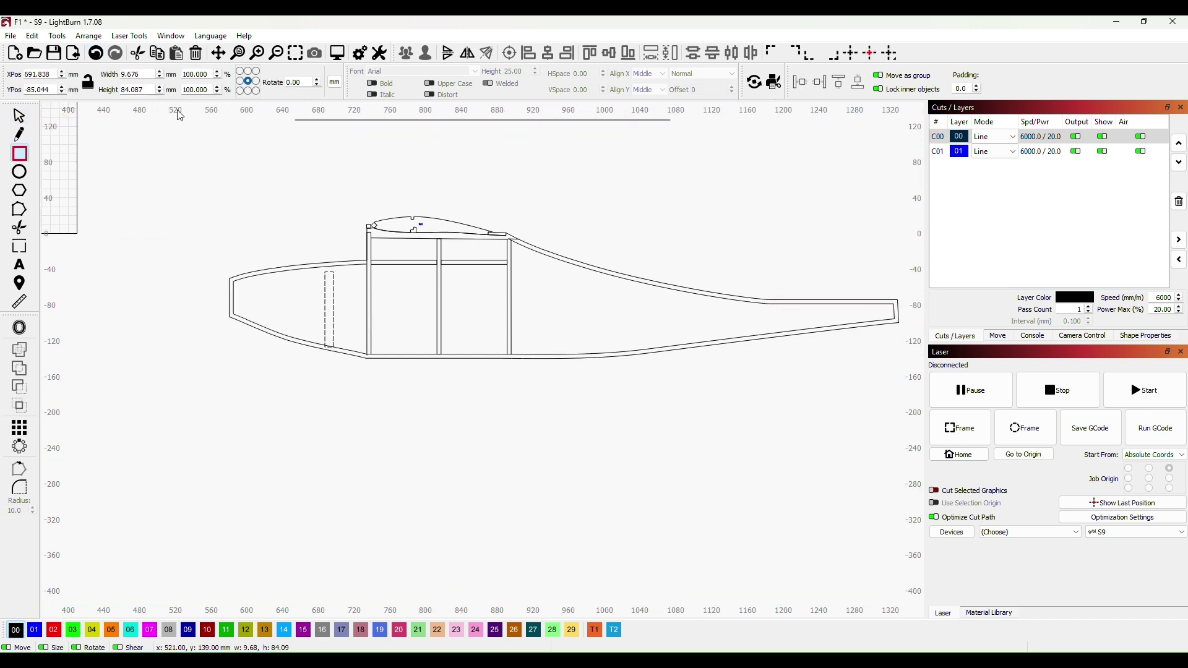
{"action": "double_click", "coordinate": [147, 72]}
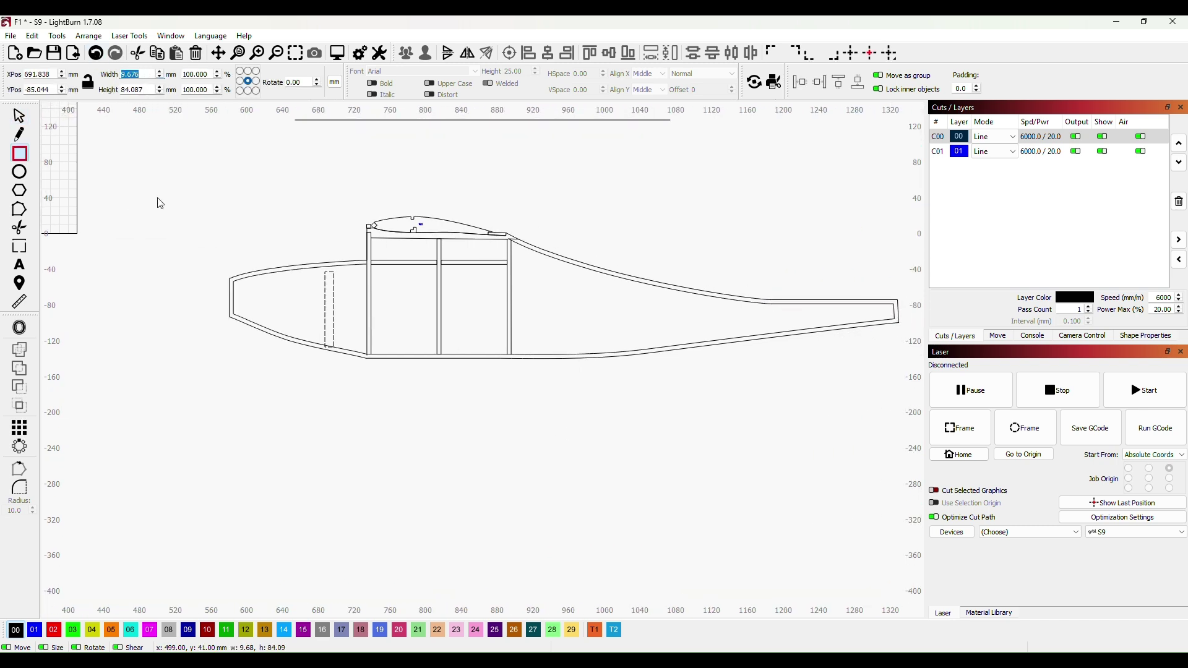
{"action": "type", "text": "4.6"}
{"action": "key", "text": "Return"}
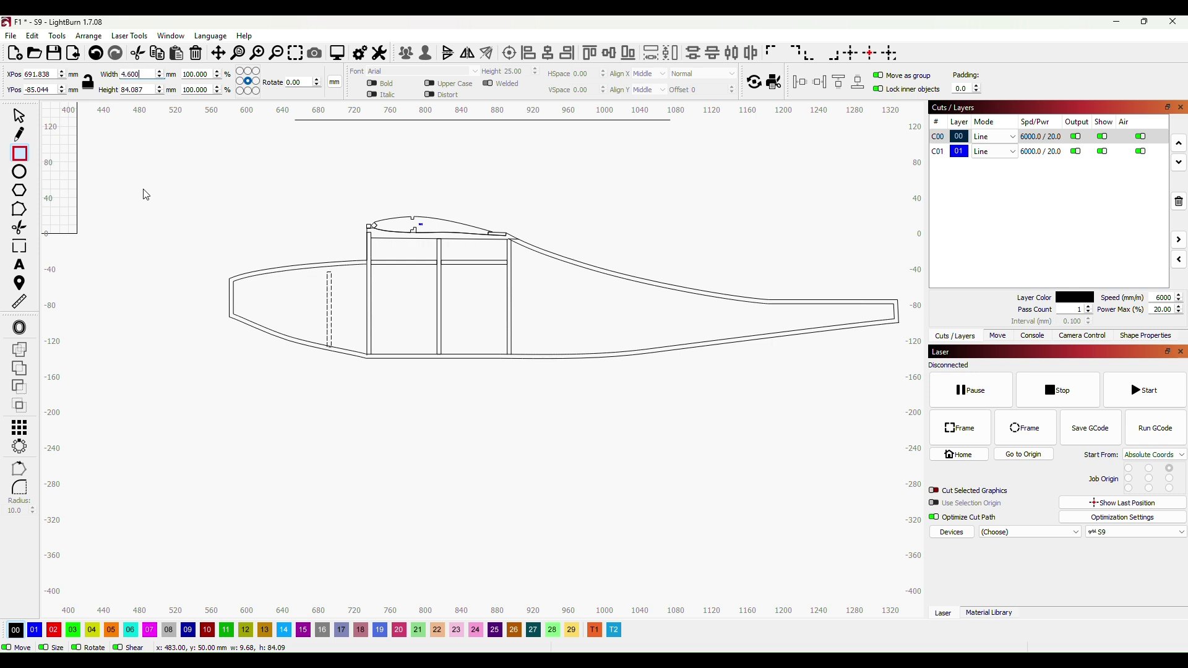
Stretch the nose strip's upper end to the frame's upper member, about 91 mm tall, and nudge it to X 692, Y -82
{"action": "scroll", "coordinate": [275, 344], "scroll_direction": "up", "scroll_amount": 2}
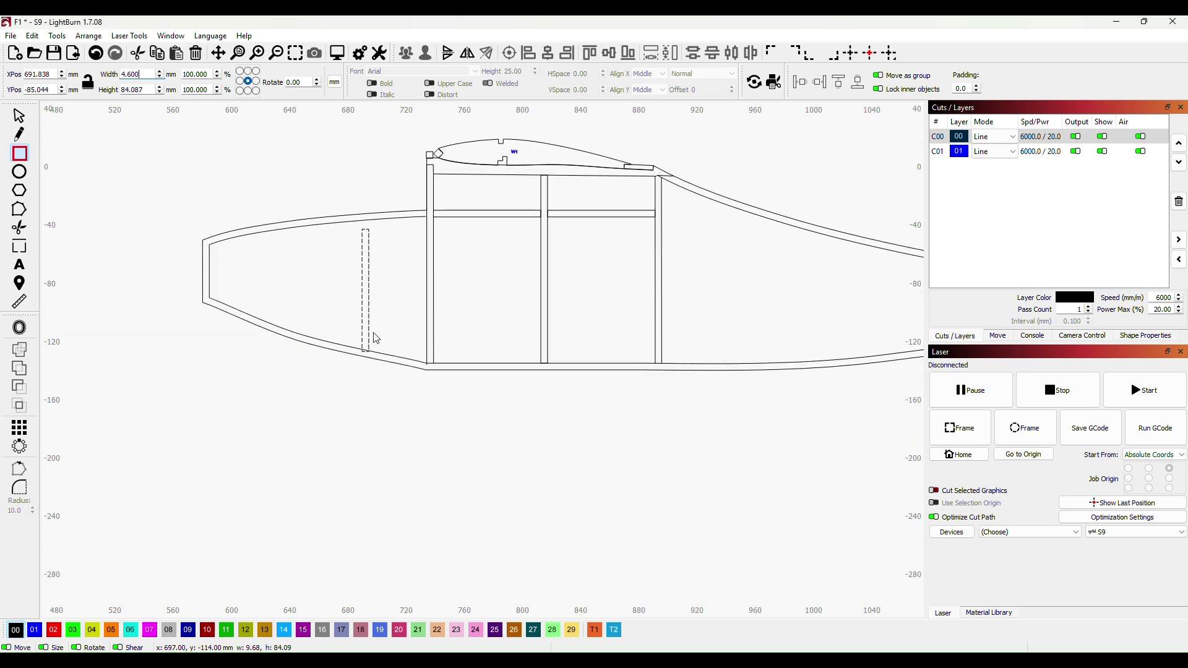
{"action": "scroll", "coordinate": [376, 338], "scroll_direction": "up", "scroll_amount": 1}
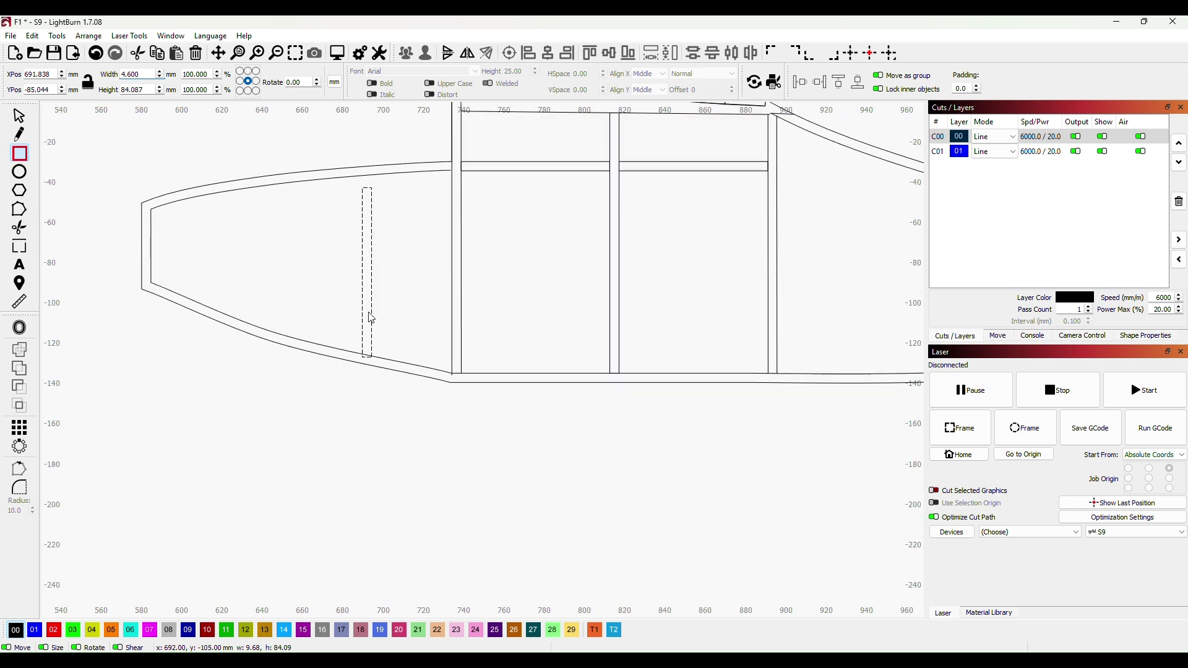
{"action": "left_click", "coordinate": [20, 117]}
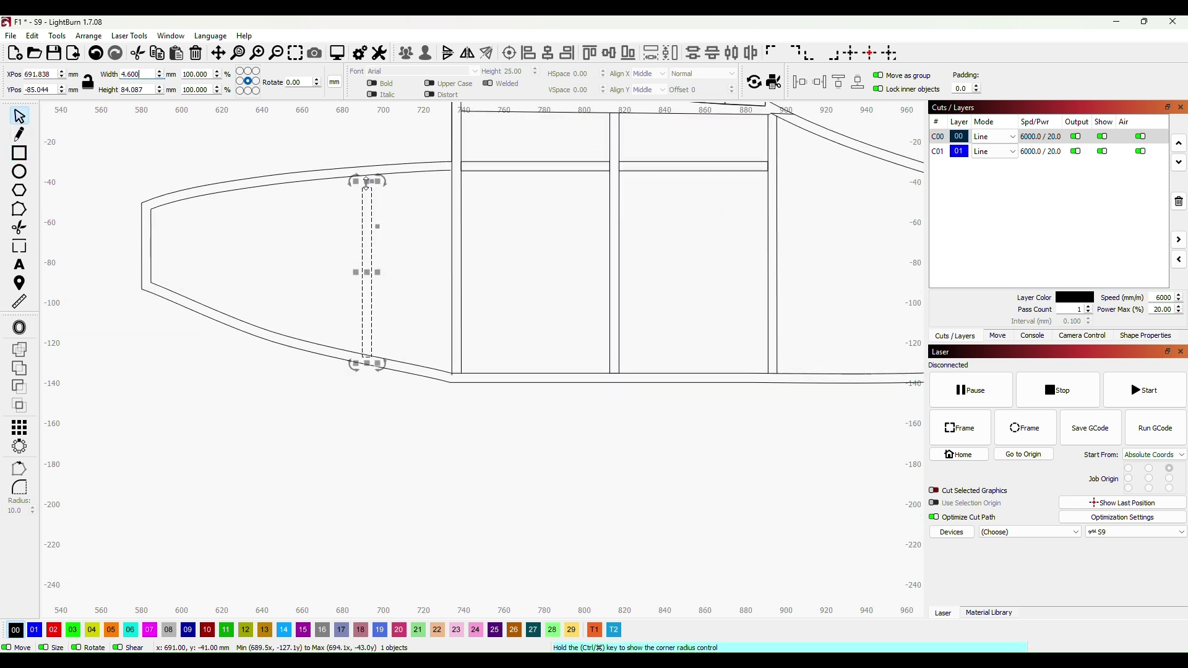
{"action": "left_click_drag", "start_coordinate": [367, 182], "coordinate": [368, 172]}
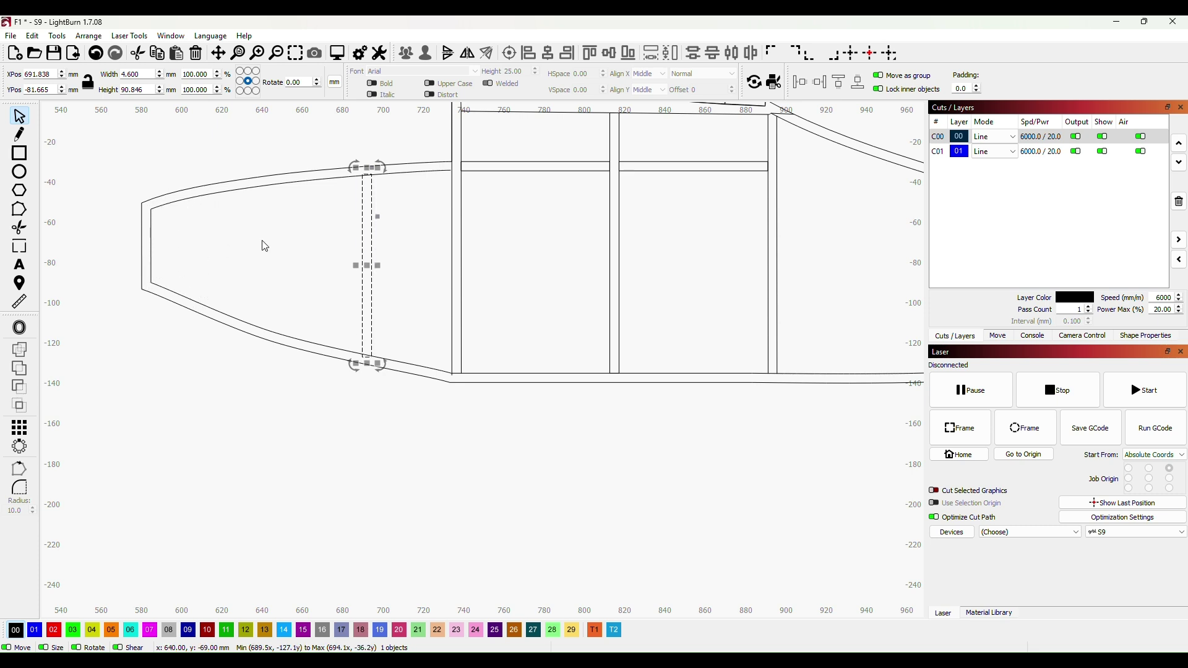
{"action": "key", "text": "Right"}
{"action": "key", "text": "Down"}
Measure the nose section's length from its front edge to the wing bay's front upright, and inspect the nose strip's dimensions
{"action": "left_click", "coordinate": [24, 303]}
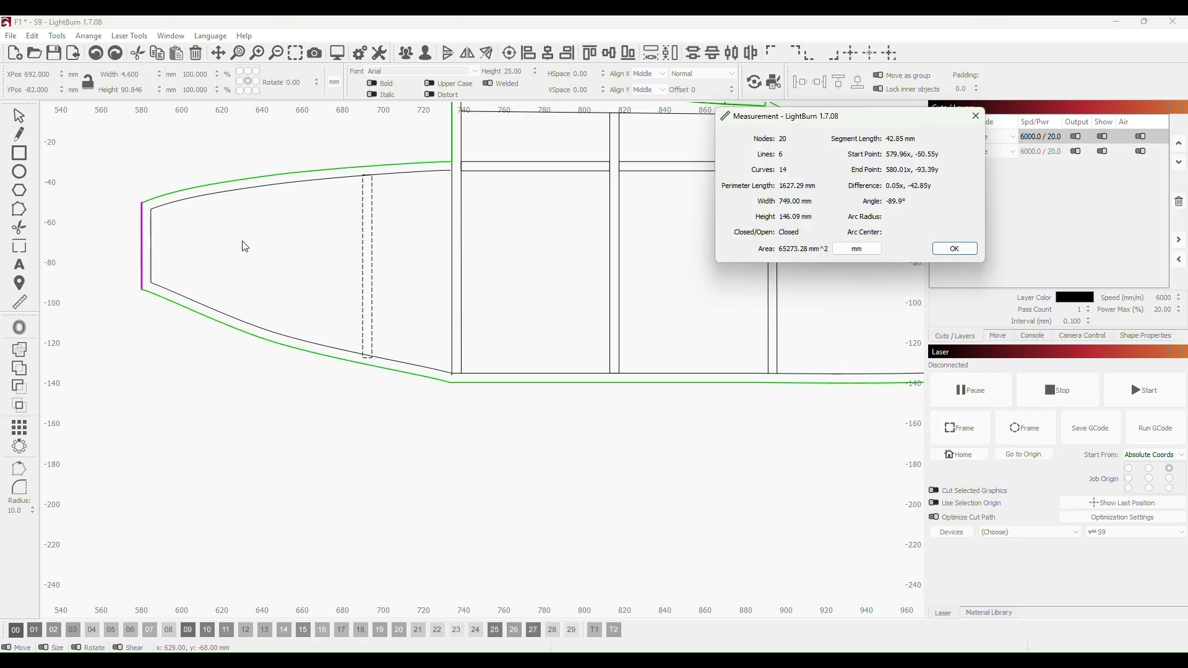
{"action": "left_click_drag", "start_coordinate": [142, 250], "coordinate": [454, 254]}
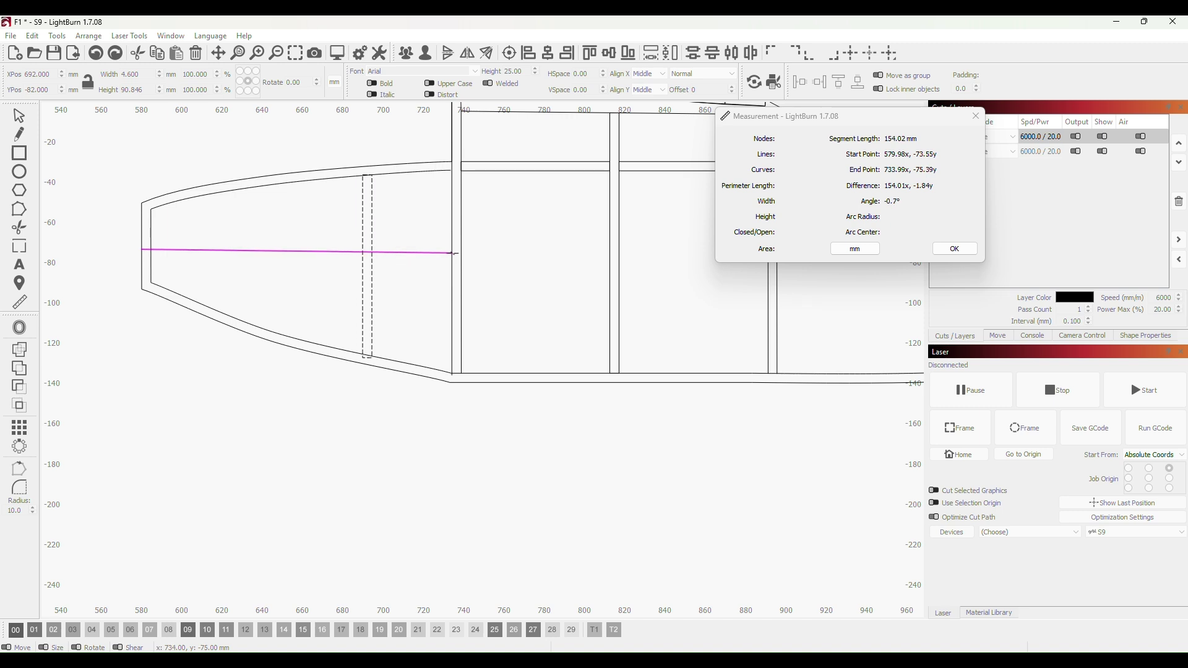
{"action": "mouse_move", "coordinate": [239, 312]}
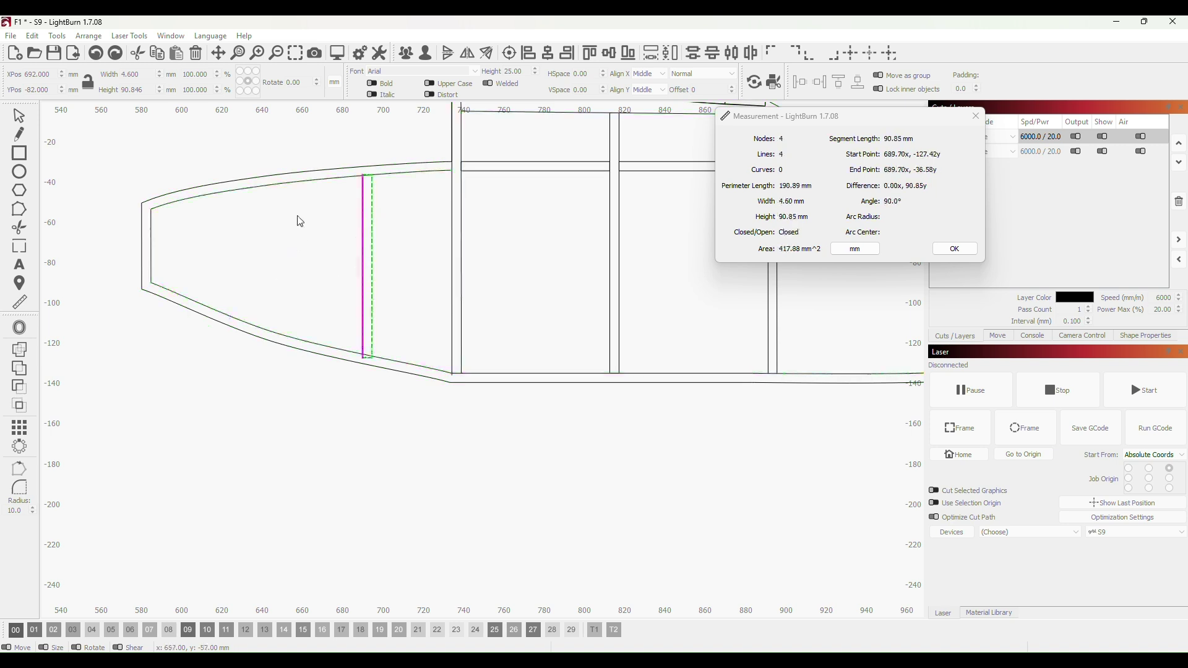
{"action": "left_click", "coordinate": [364, 267]}
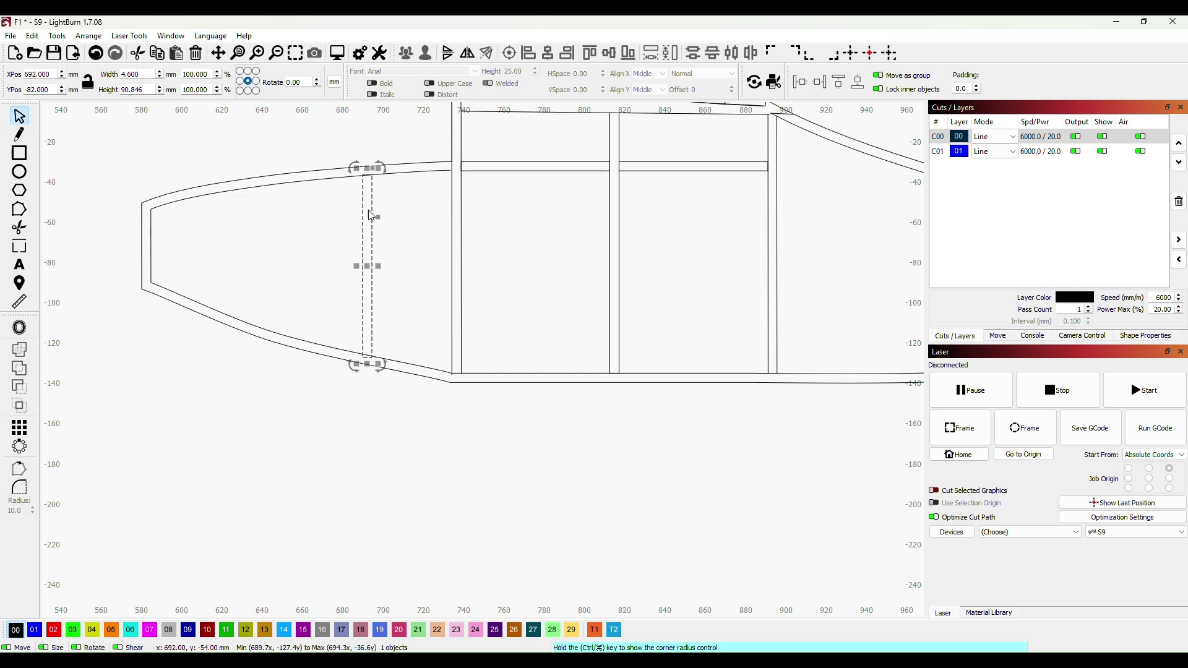
Draw a single straight line about 53 mm long below the nose section
{"action": "left_click", "coordinate": [20, 134]}
{"action": "left_click_drag", "start_coordinate": [275, 407], "coordinate": [405, 407]}
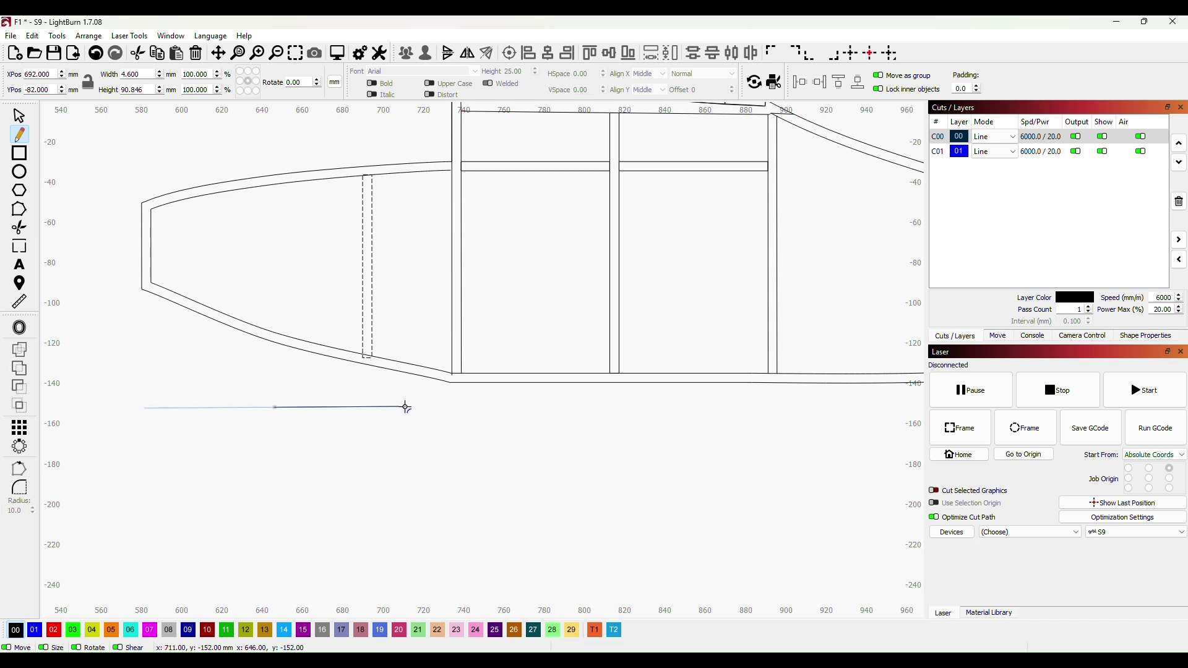
{"action": "key", "text": "Escape"}
{"action": "left_click", "coordinate": [260, 420]}
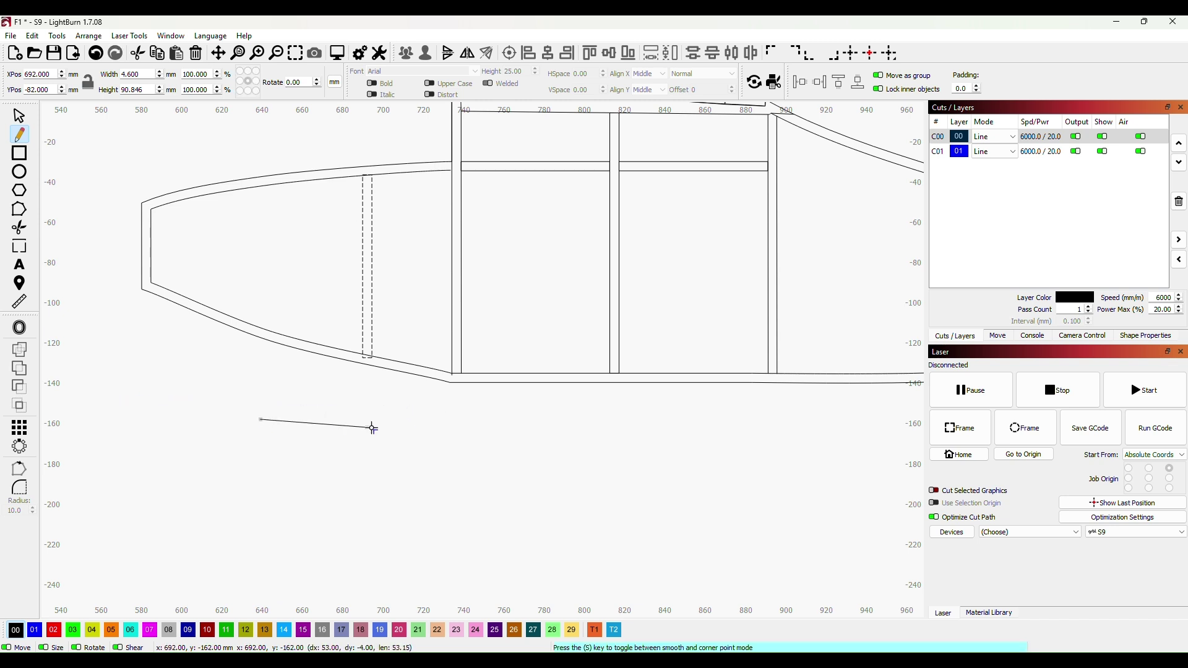
{"action": "left_click", "coordinate": [371, 427]}
{"action": "key", "text": "ctrl+z"}
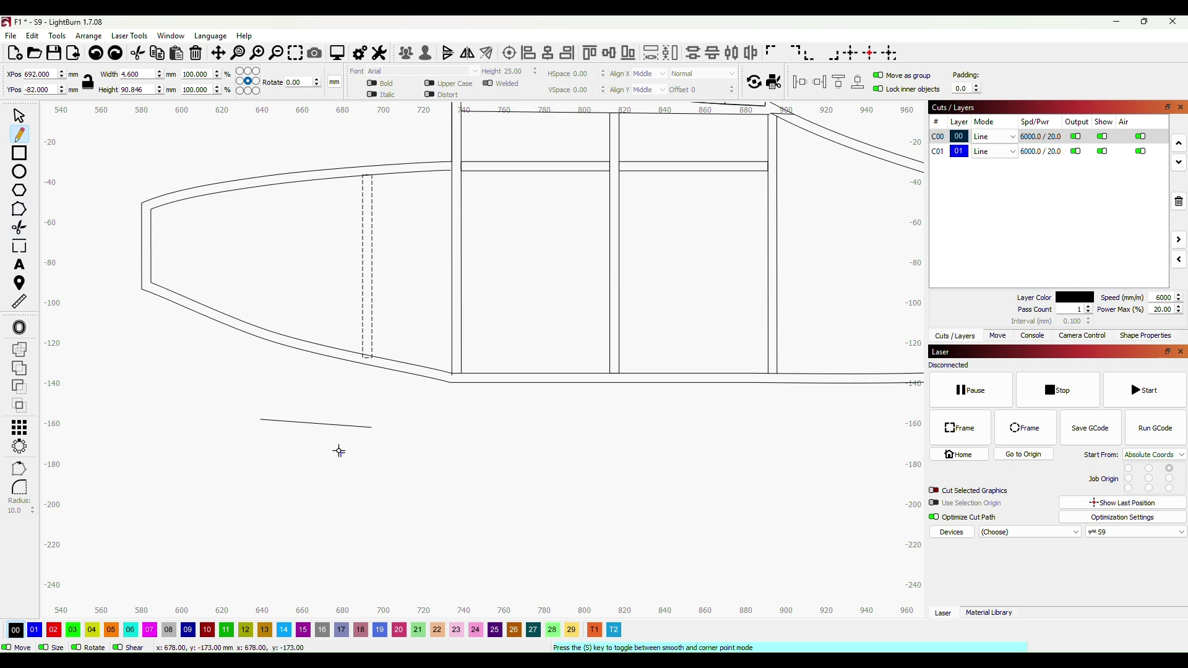
Level the line's end nodes so it runs horizontally and set its length to 40 mm
{"action": "left_click", "coordinate": [24, 210]}
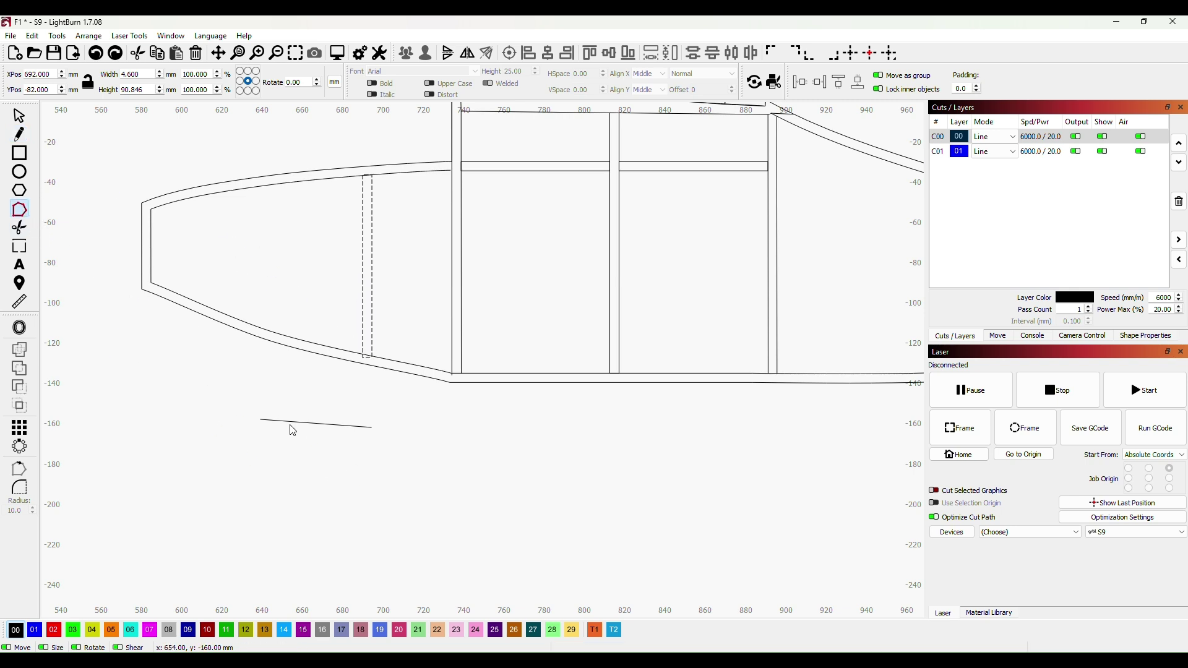
{"action": "left_click", "coordinate": [306, 425]}
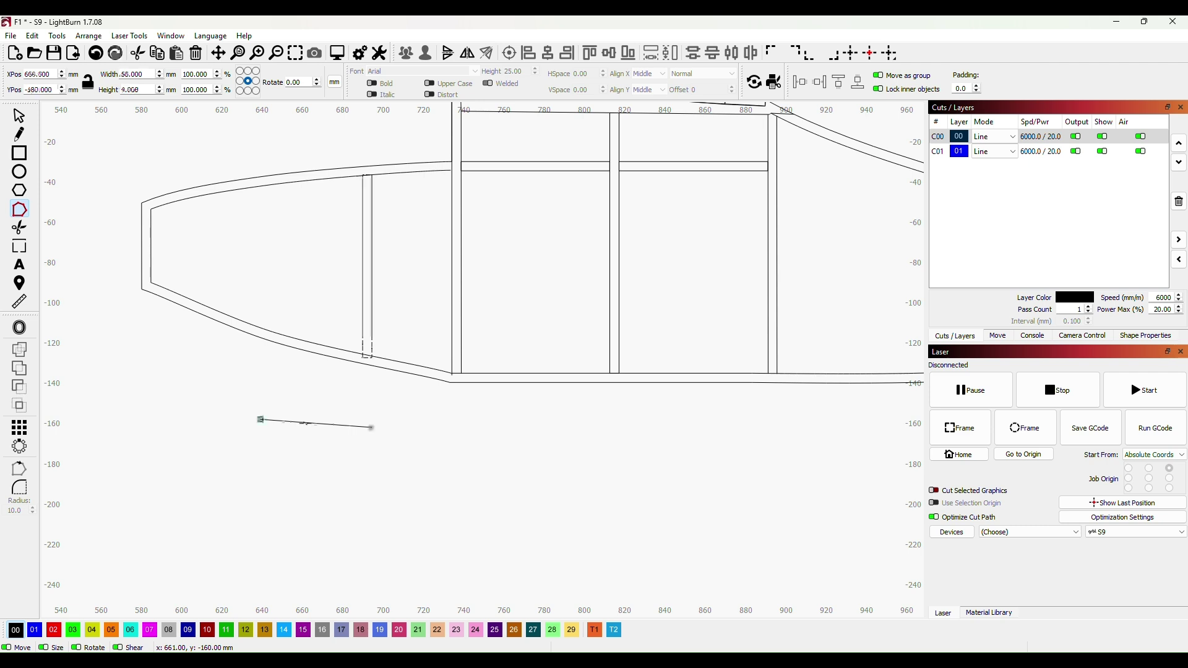
{"action": "key", "text": "ctrl+z"}
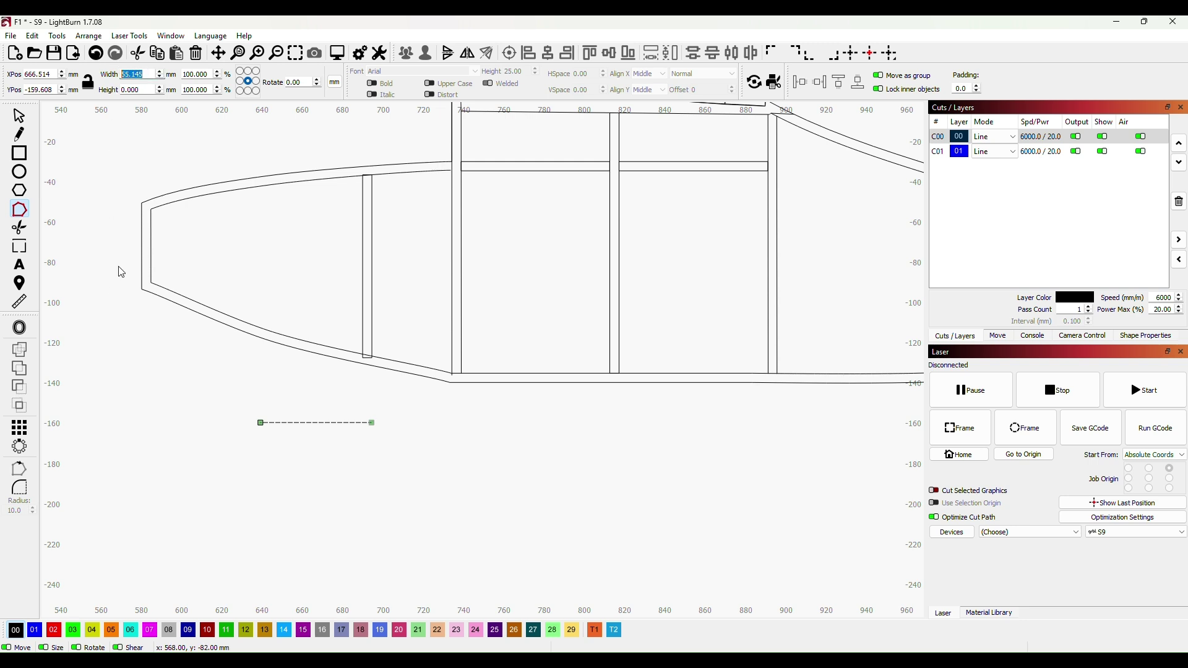
{"action": "type", "text": "40"}
{"action": "key", "text": "Return"}
{"action": "left_click", "coordinate": [19, 116]}
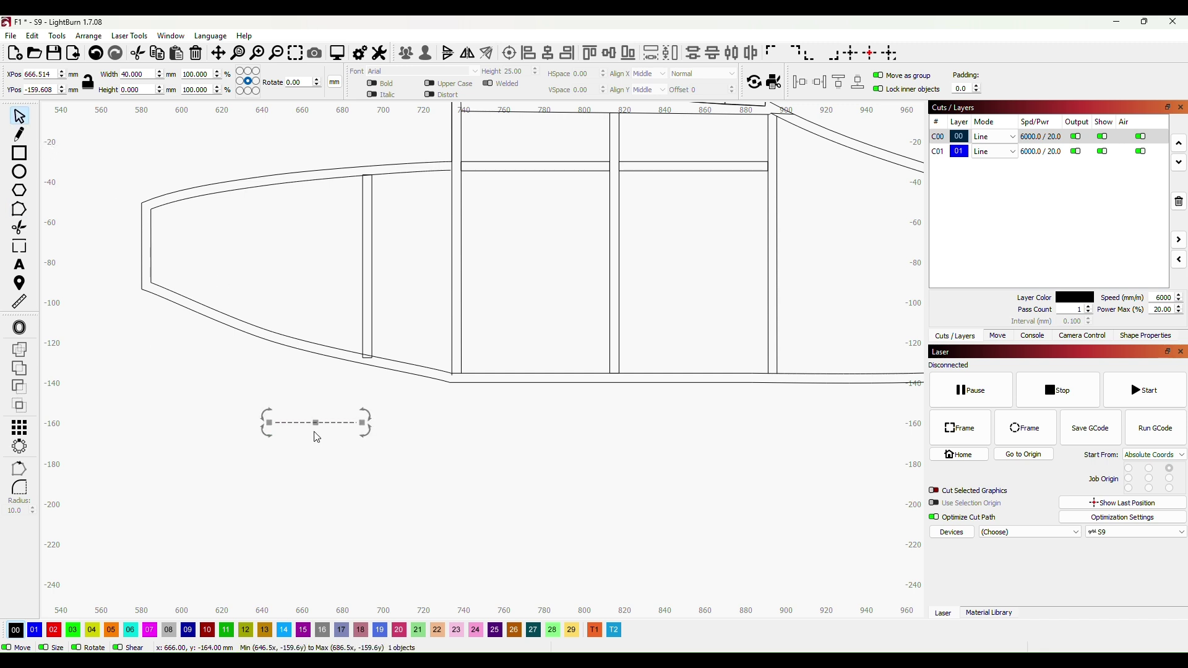
Place the 40 mm line inside the nose as a spacer and make two copies of the vertical nose strip ahead of it
{"action": "left_click_drag", "start_coordinate": [317, 423], "coordinate": [245, 260]}
{"action": "left_click", "coordinate": [367, 266]}
{"action": "key", "text": "ctrl+c"}
{"action": "key", "text": "ctrl+v"}
{"action": "key", "text": "ctrl+v"}
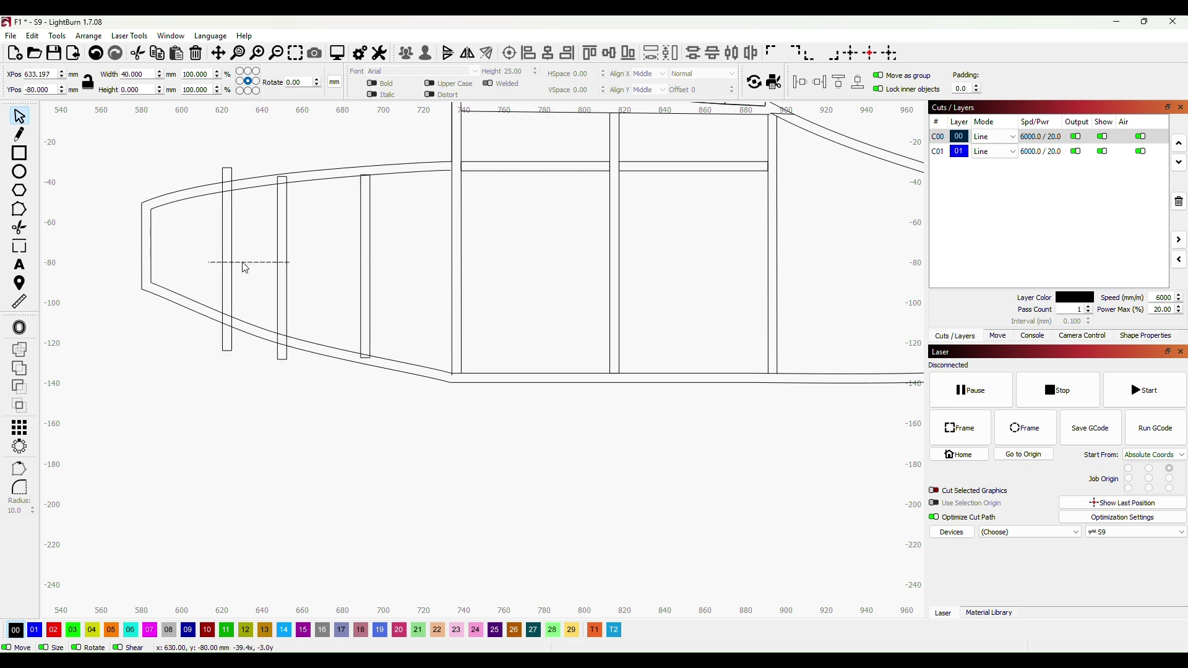
Position the foremost nose strip at about X 610 and trim the nose strips' overhanging ends at the inner outline
{"action": "left_click_drag", "start_coordinate": [230, 309], "coordinate": [208, 334]}
{"action": "key", "text": "ctrl+z"}
{"action": "key", "text": "ctrl+z"}
{"action": "key", "text": "ctrl+z"}
{"action": "key", "text": "ctrl+z"}
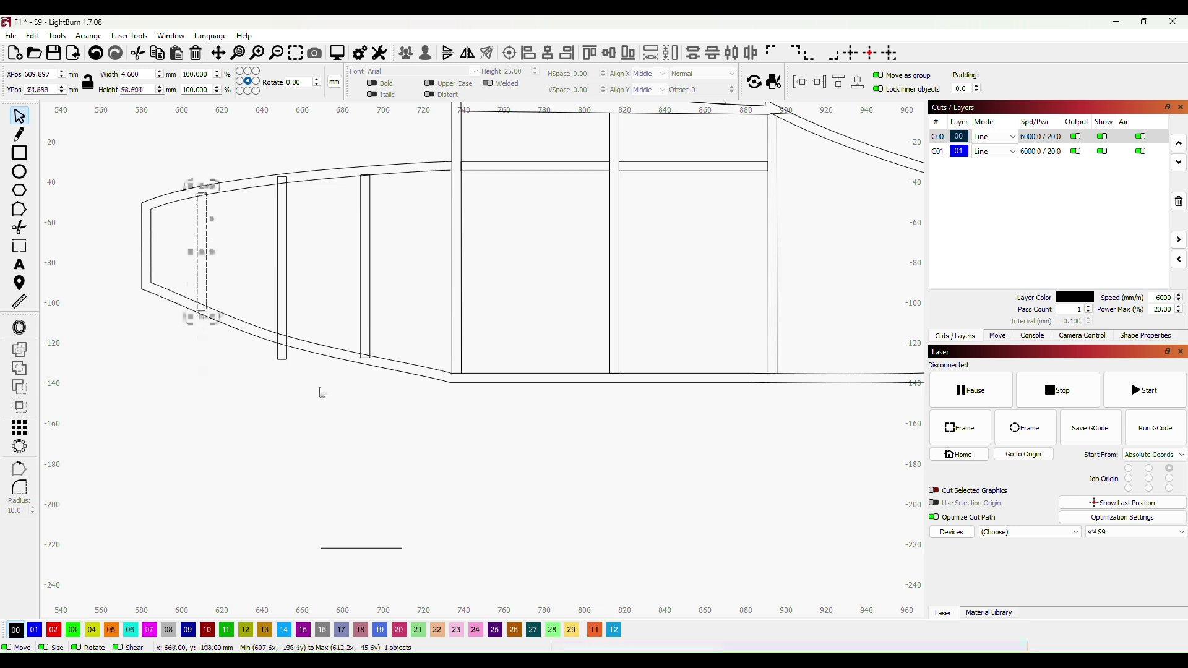
{"action": "left_click", "coordinate": [283, 345]}
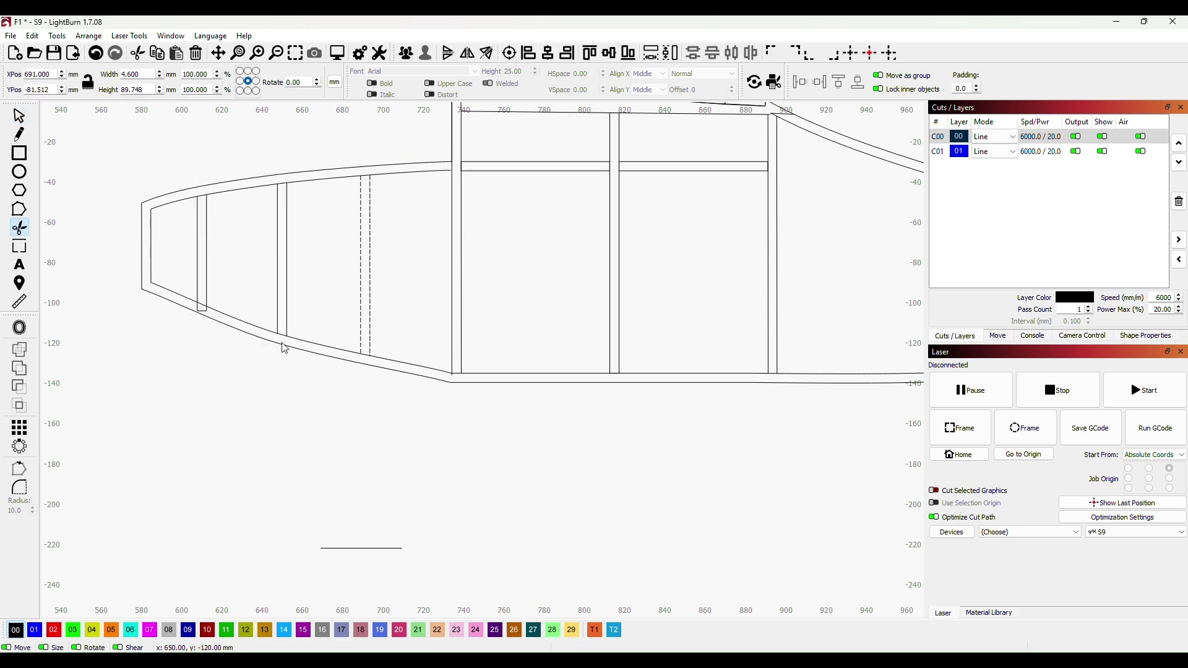
Draw a vertical strip 4.6 mm wide and about 33 mm tall at the start of the straight tail section, around X 1184
{"action": "scroll", "coordinate": [175, 440], "scroll_direction": "down", "scroll_amount": 3}
{"action": "left_click_drag", "start_coordinate": [176, 440], "coordinate": [522, 461]}
{"action": "key", "text": "ctrl+r"}
{"action": "left_click_drag", "start_coordinate": [605, 311], "coordinate": [611, 343]}
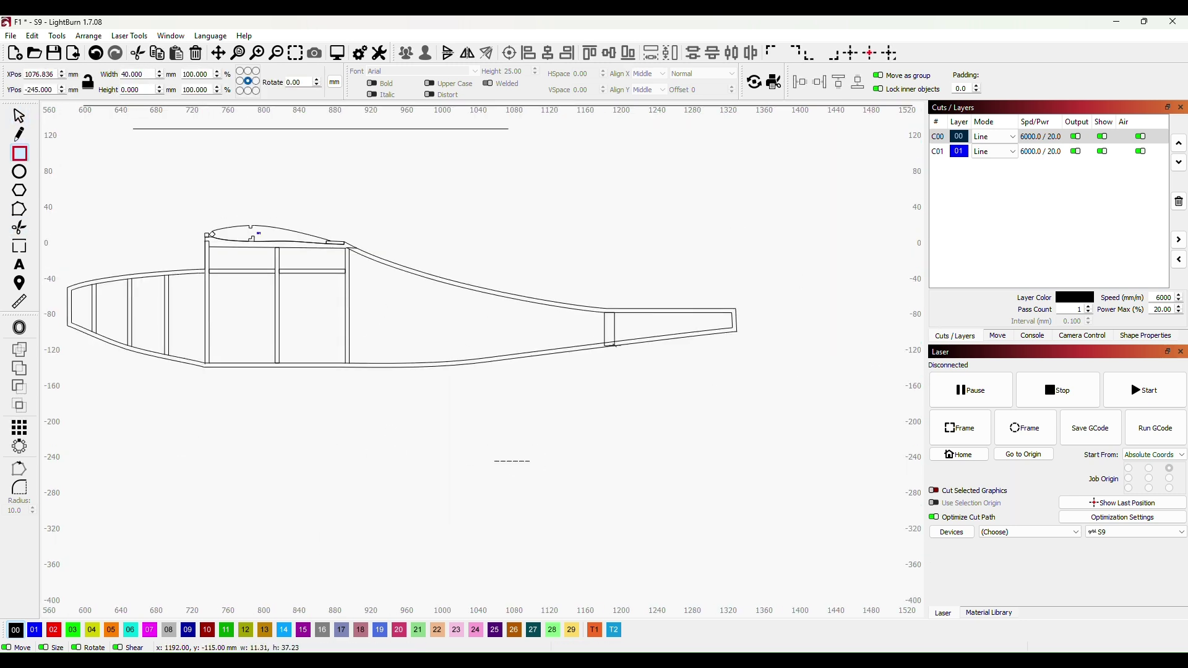
{"action": "key", "text": "Escape"}
{"action": "scroll", "coordinate": [687, 334], "scroll_direction": "up", "scroll_amount": 3}
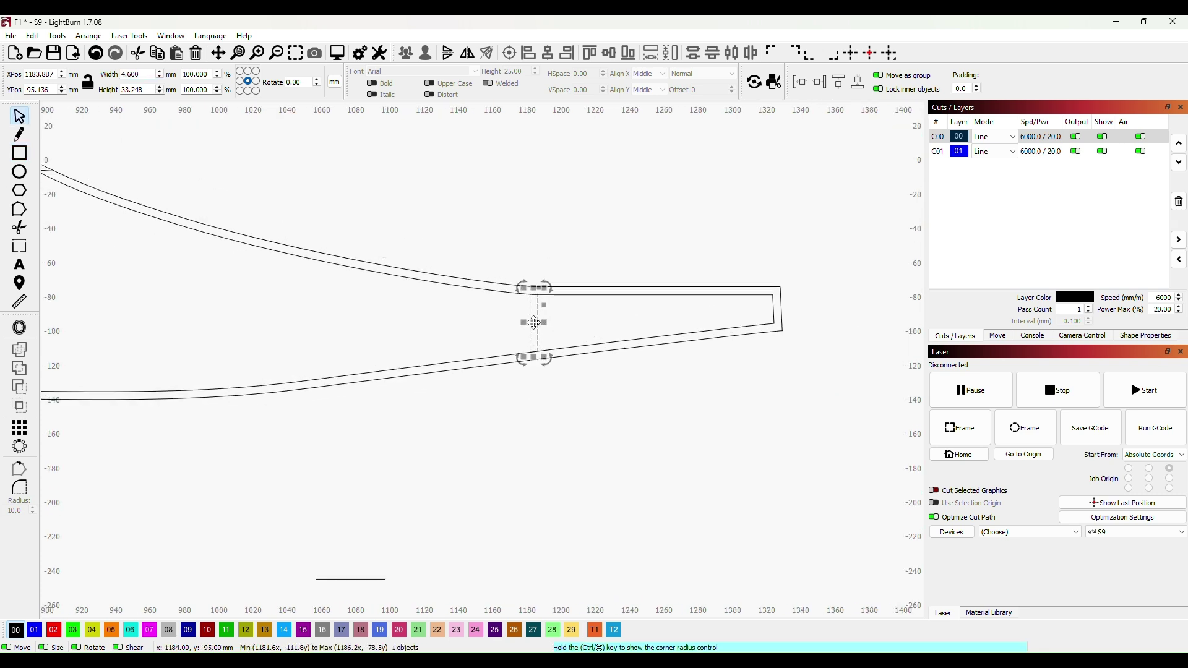
Add a second vertical tail strip 4.6 mm wide and about 29 mm tall at about X 1259
{"action": "key", "text": "ctrl+r"}
{"action": "left_click_drag", "start_coordinate": [665, 340], "coordinate": [659, 291]}
{"action": "key", "text": "Escape"}
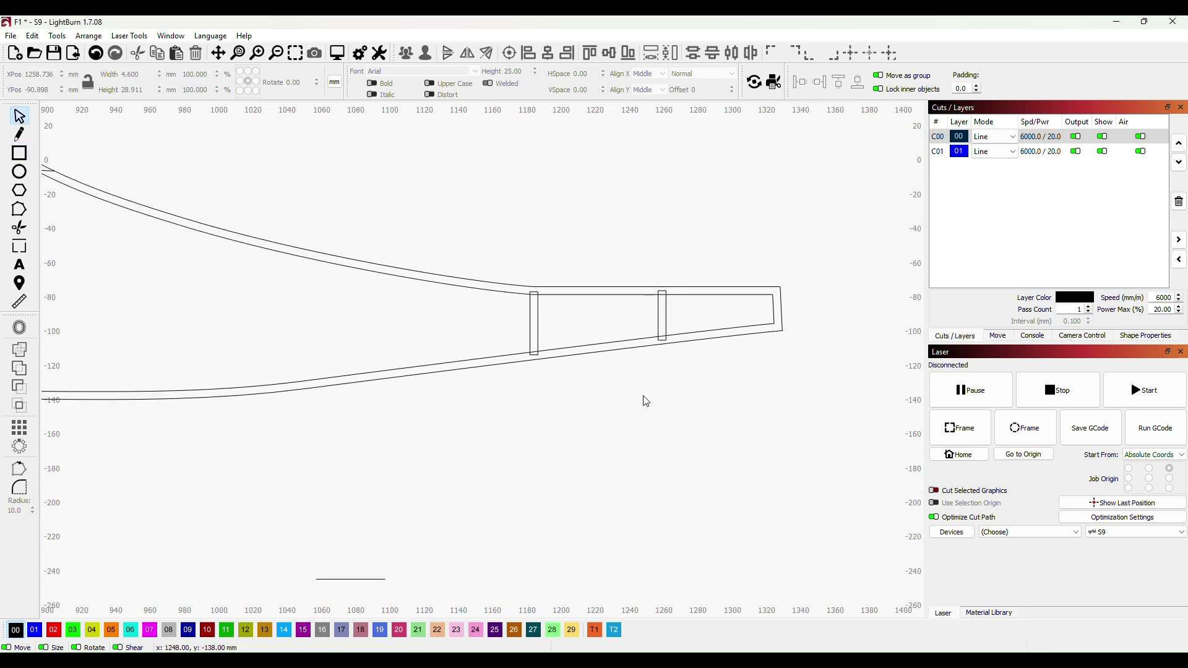
Set the spacer line's length to 70 mm and use it behind the wing bay to place a 4.6 mm strip at about X 963
{"action": "scroll", "coordinate": [827, 296], "scroll_direction": "down", "scroll_amount": 5}
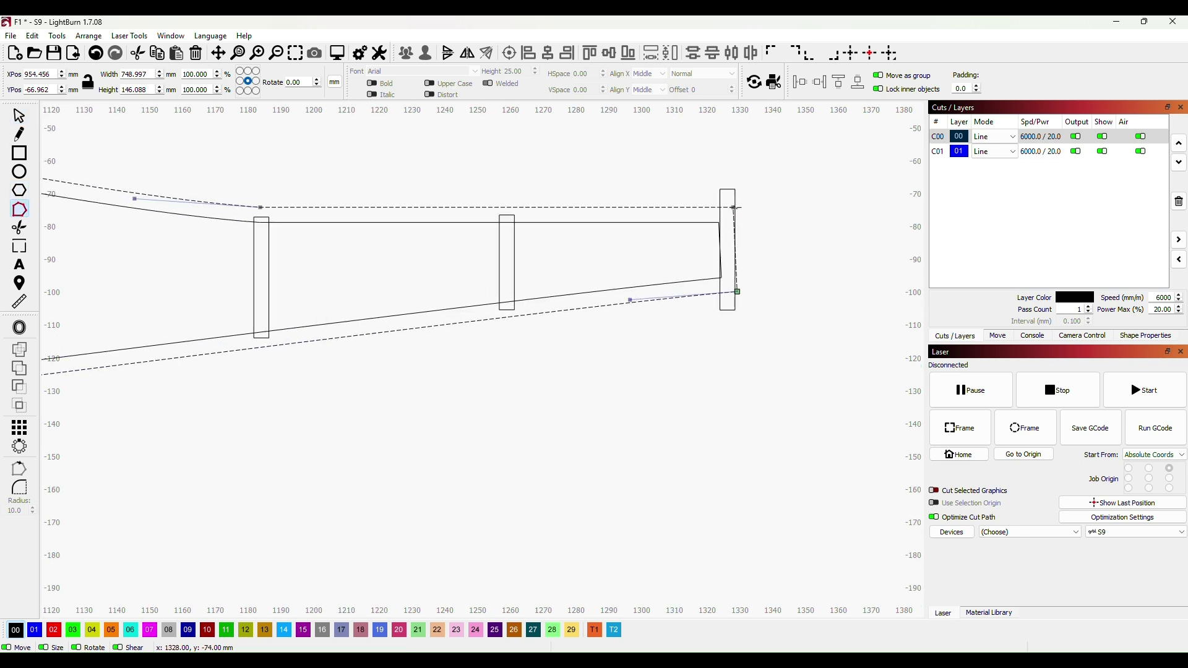
{"action": "type", "text": "70"}
{"action": "key", "text": "Return"}
{"action": "left_click_drag", "start_coordinate": [560, 434], "coordinate": [427, 401]}
{"action": "scroll", "coordinate": [427, 401], "scroll_direction": "up", "scroll_amount": 5}
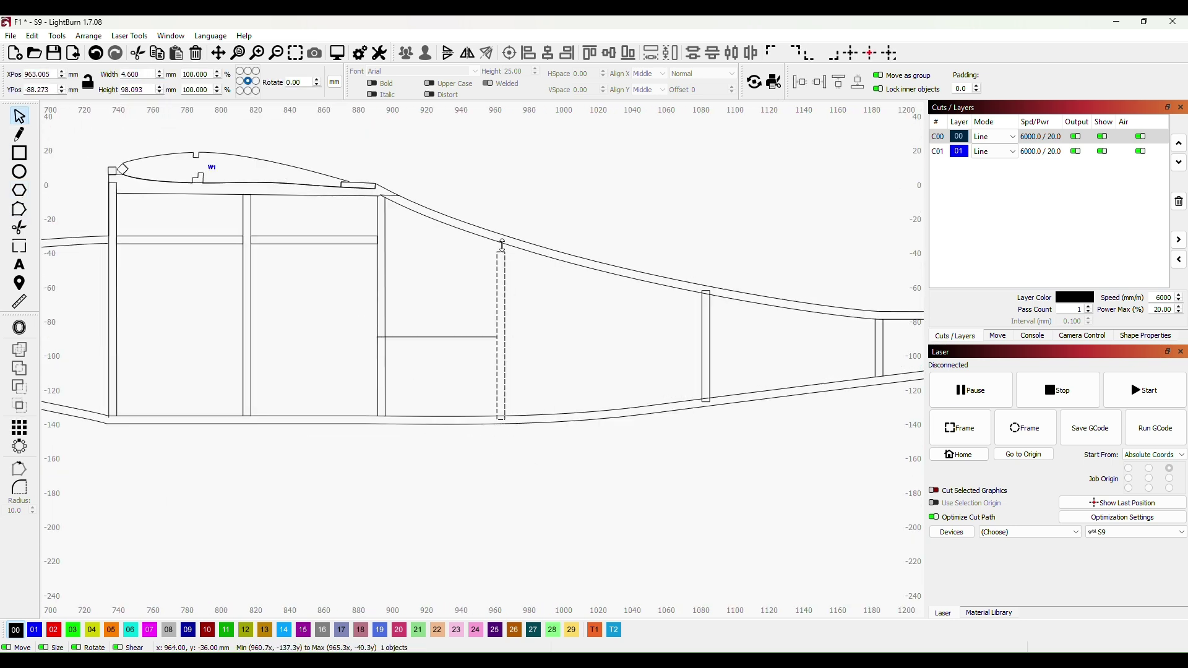
Space the next rear strips at about X 1033 and X 1108 using the 70 mm line, and move the line above the fuselage
{"action": "left_click_drag", "start_coordinate": [472, 343], "coordinate": [593, 342]}
{"action": "mouse_move", "coordinate": [705, 346]}
{"action": "left_mouse_down"}
{"action": "mouse_move", "coordinate": [622, 347]}
{"action": "mouse_move", "coordinate": [720, 341]}
{"action": "left_mouse_up"}
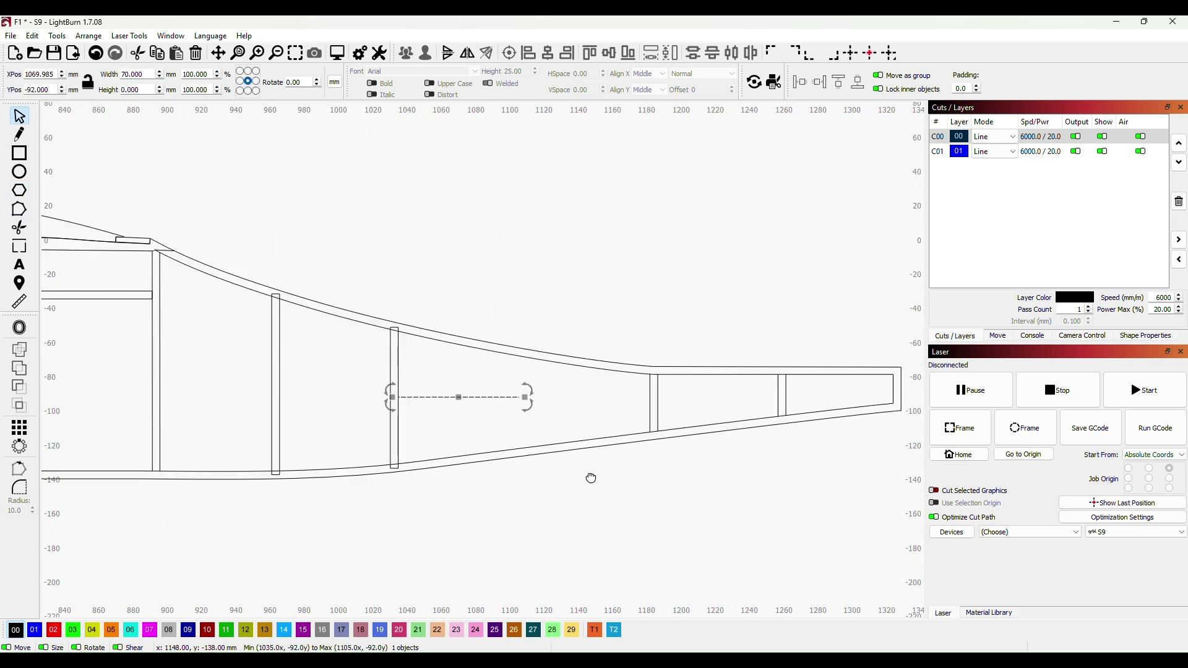
{"action": "left_click", "coordinate": [570, 401]}
{"action": "left_click_drag", "start_coordinate": [571, 401], "coordinate": [470, 257]}
Trim the rear fuselage strips' ends where they overlap the frame's inner outline
{"action": "left_click", "coordinate": [19, 227]}
{"action": "scroll", "coordinate": [344, 340], "scroll_direction": "up", "scroll_amount": 2}
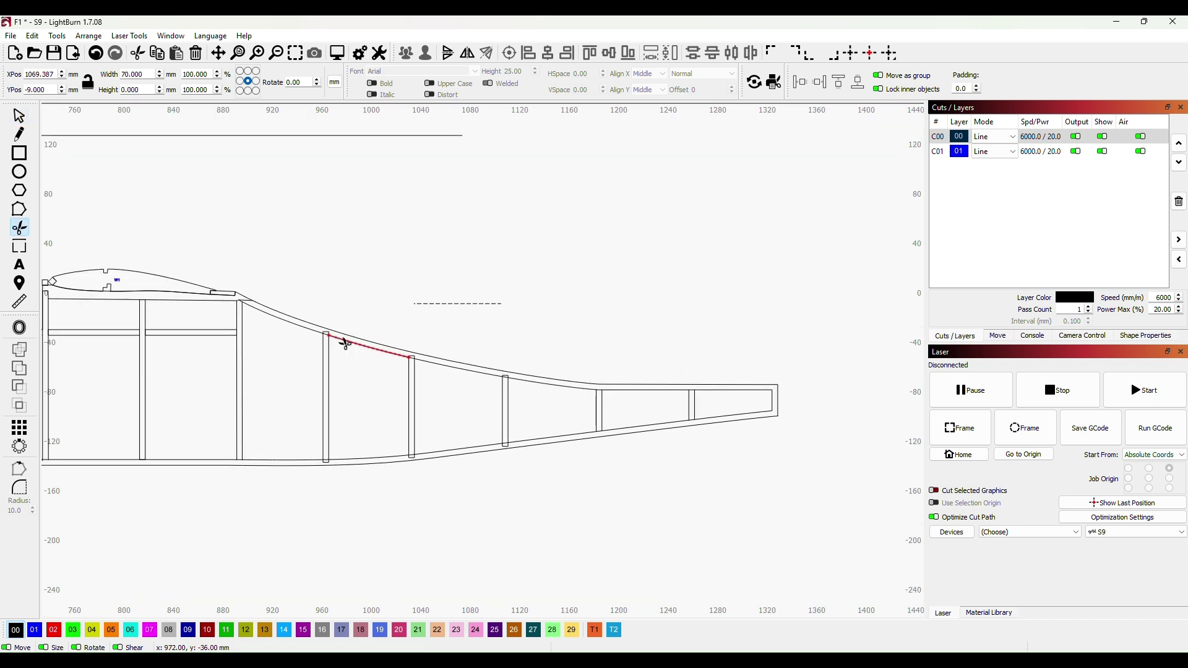
{"action": "scroll", "coordinate": [447, 268], "scroll_direction": "up", "scroll_amount": 2}
{"action": "scroll", "coordinate": [719, 486], "scroll_direction": "down", "scroll_amount": 6}
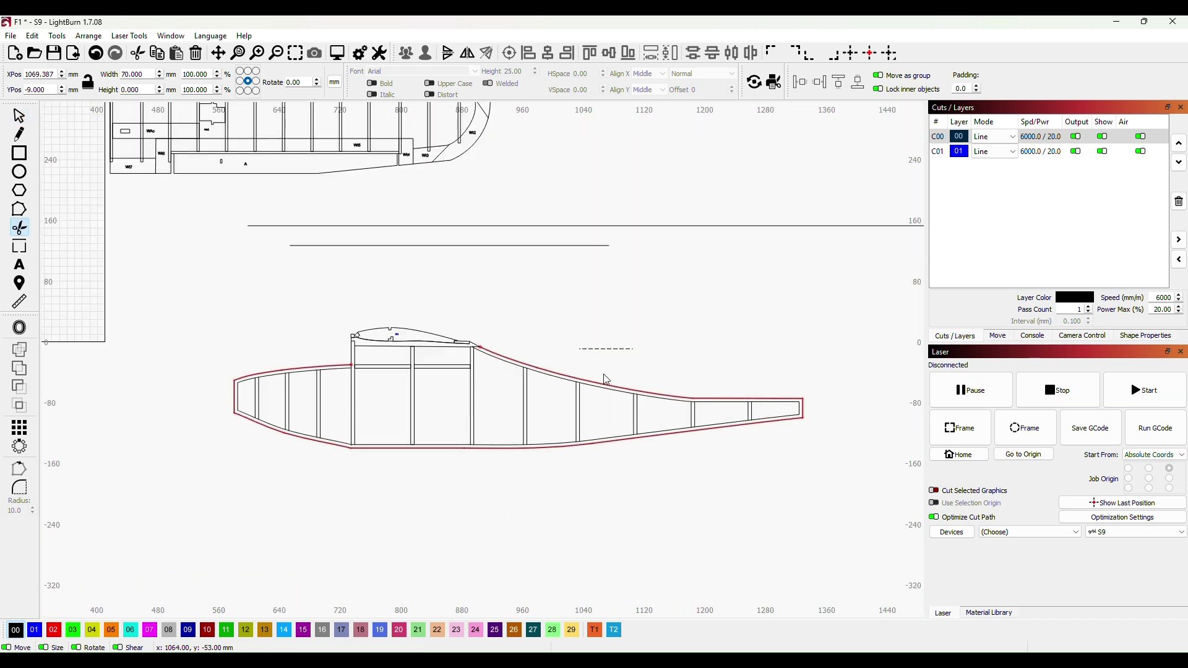
{"action": "scroll", "coordinate": [260, 371], "scroll_direction": "down", "scroll_amount": 2}
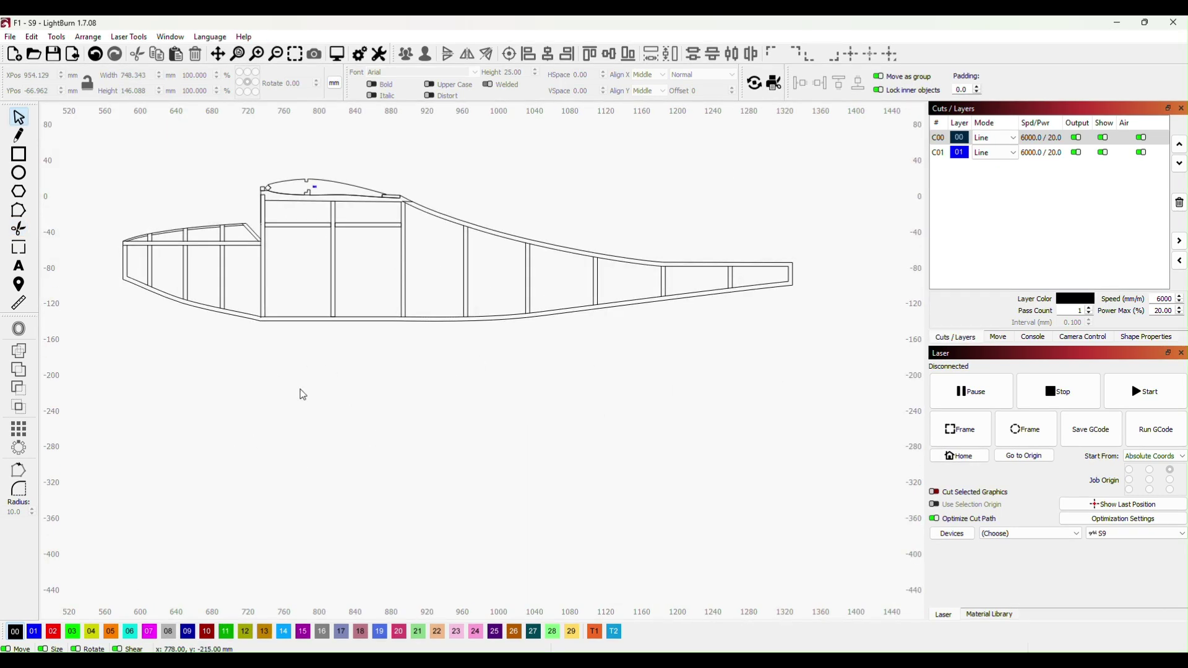
Draw a rectangle about 731 mm wide and 99 mm high below the fuselage side frame
{"action": "left_click_drag", "start_coordinate": [318, 410], "coordinate": [376, 440]}
{"action": "scroll", "coordinate": [377, 440], "scroll_direction": "down", "scroll_amount": 1}
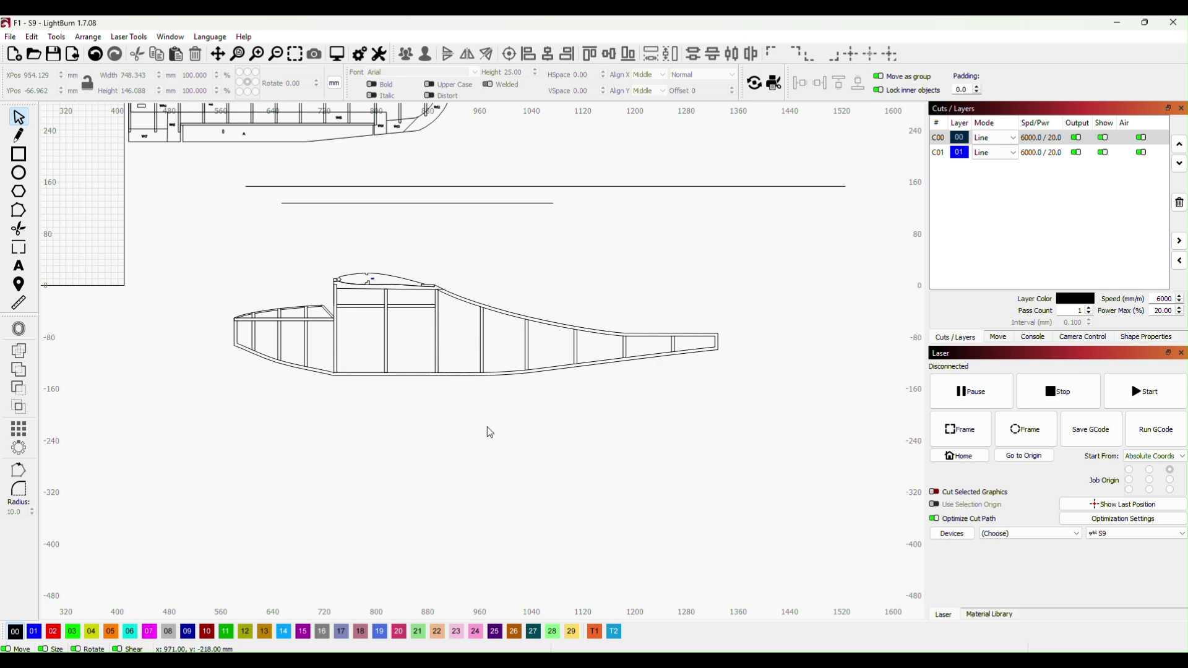
{"action": "left_click_drag", "start_coordinate": [496, 429], "coordinate": [503, 376]}
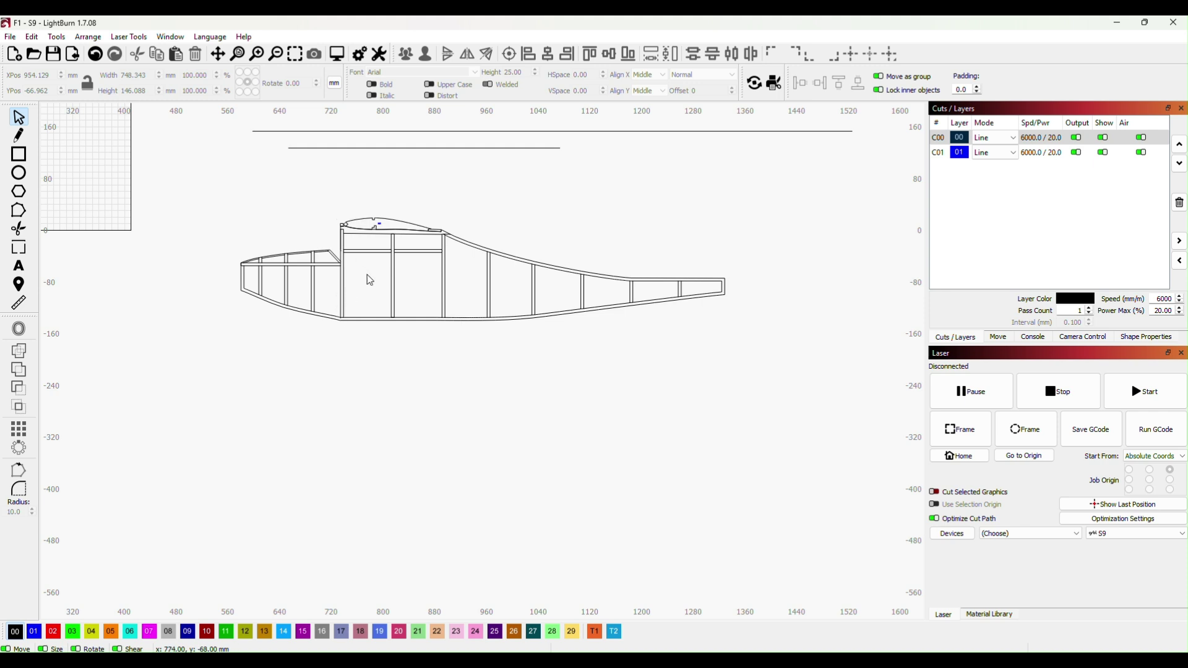
{"action": "left_click", "coordinate": [25, 159]}
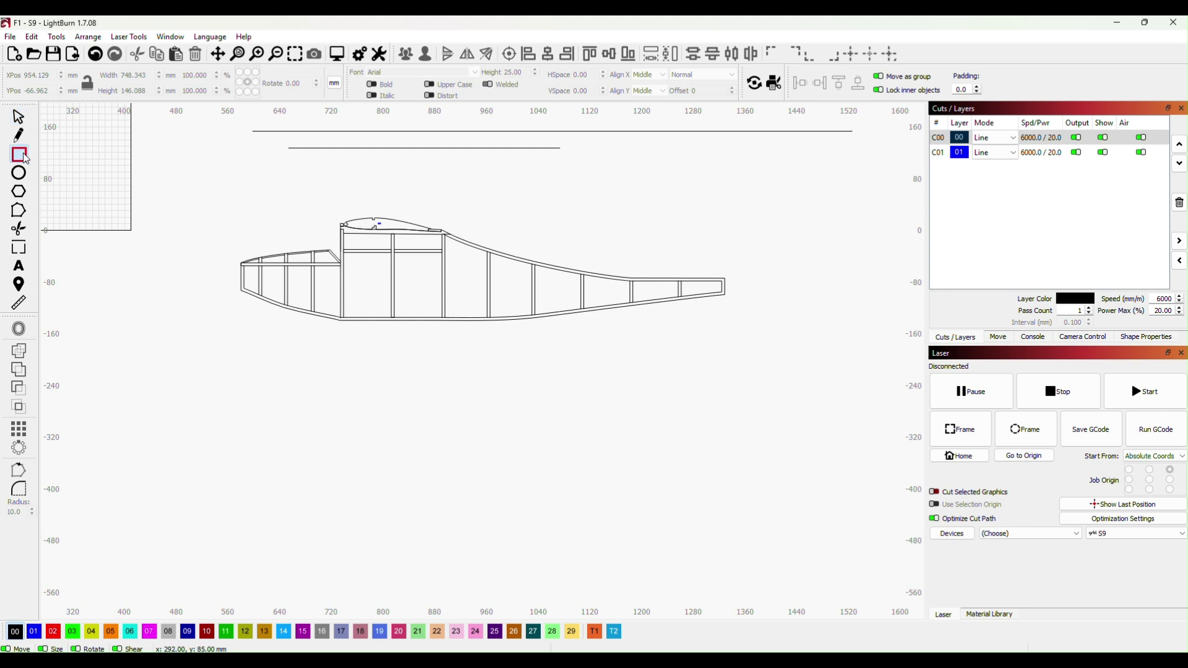
{"action": "mouse_move", "coordinate": [251, 351]}
{"action": "left_mouse_down"}
{"action": "mouse_move", "coordinate": [254, 396]}
{"action": "mouse_move", "coordinate": [557, 426]}
{"action": "mouse_move", "coordinate": [725, 421]}
{"action": "left_mouse_up"}
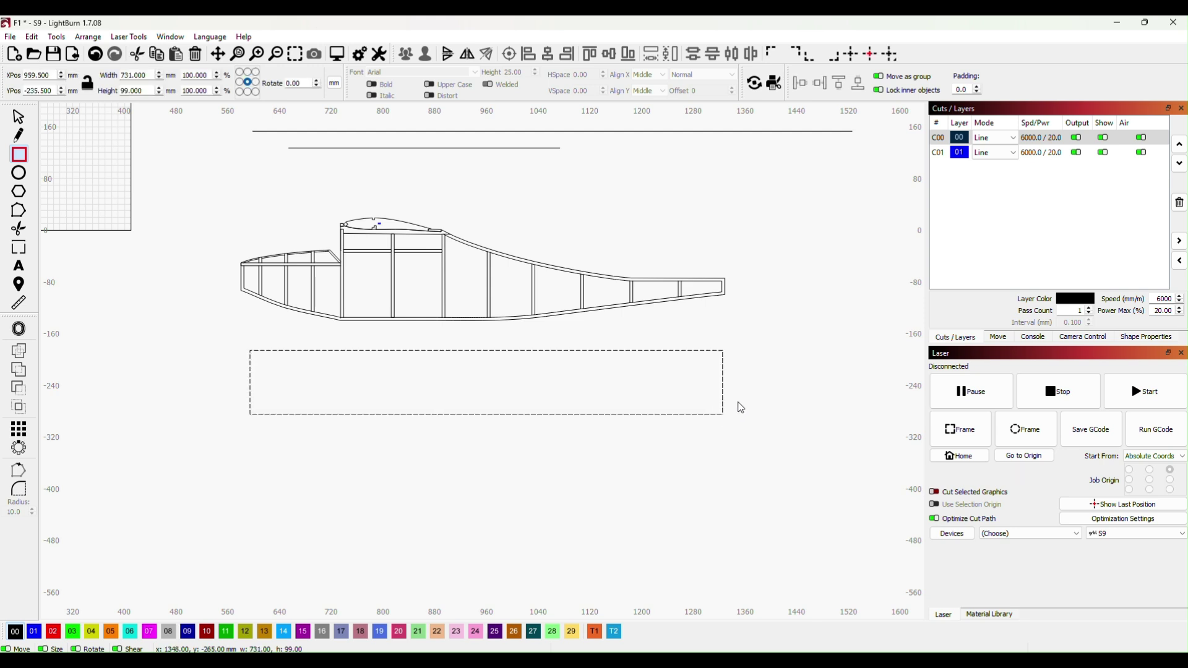
{"action": "left_click", "coordinate": [18, 118]}
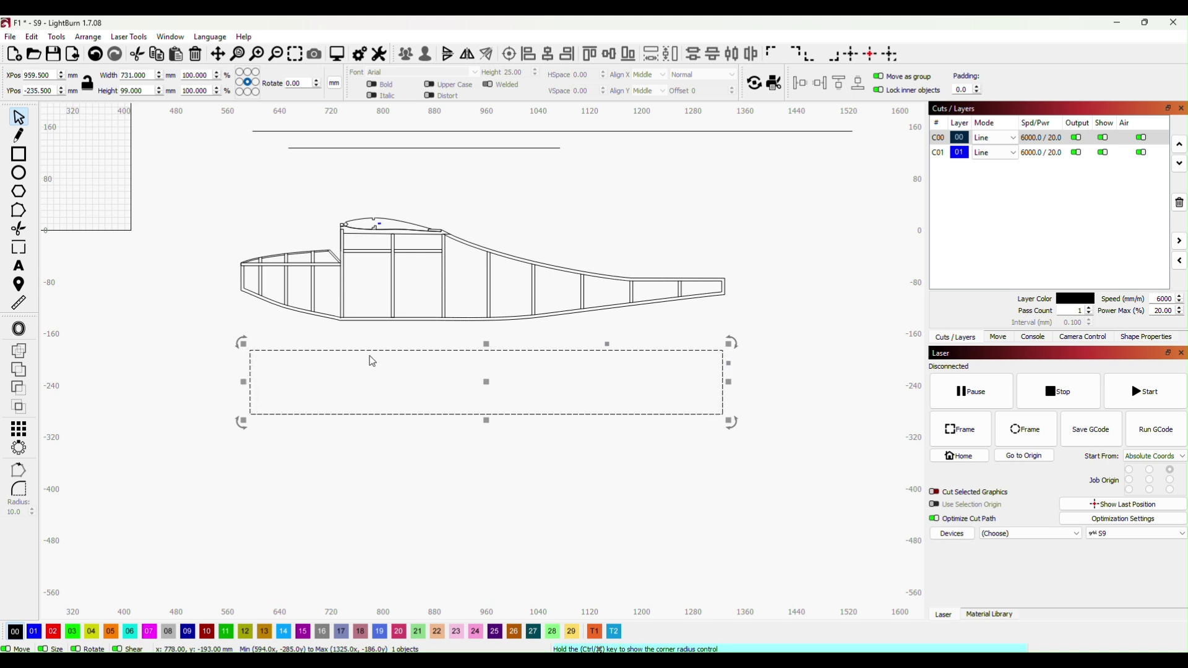
{"action": "left_click", "coordinate": [293, 328]}
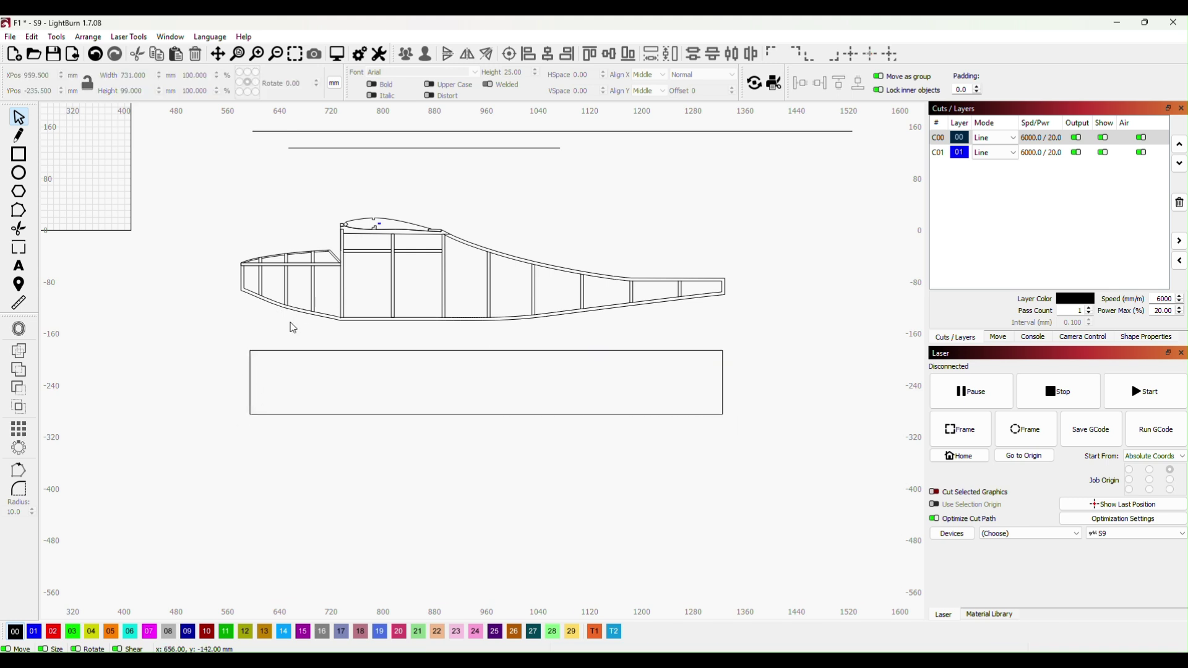
Check the fuselage side frame's overall width and set the rectangle's width to match, 748.343 mm
{"action": "left_click", "coordinate": [341, 320]}
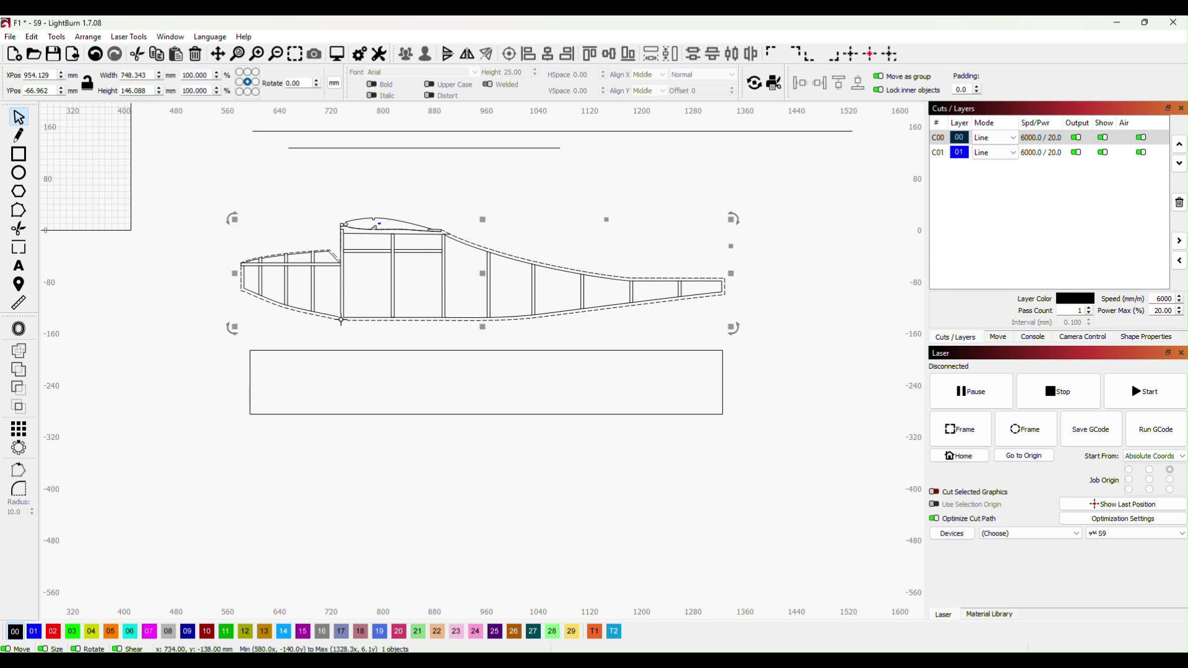
{"action": "left_click", "coordinate": [743, 271]}
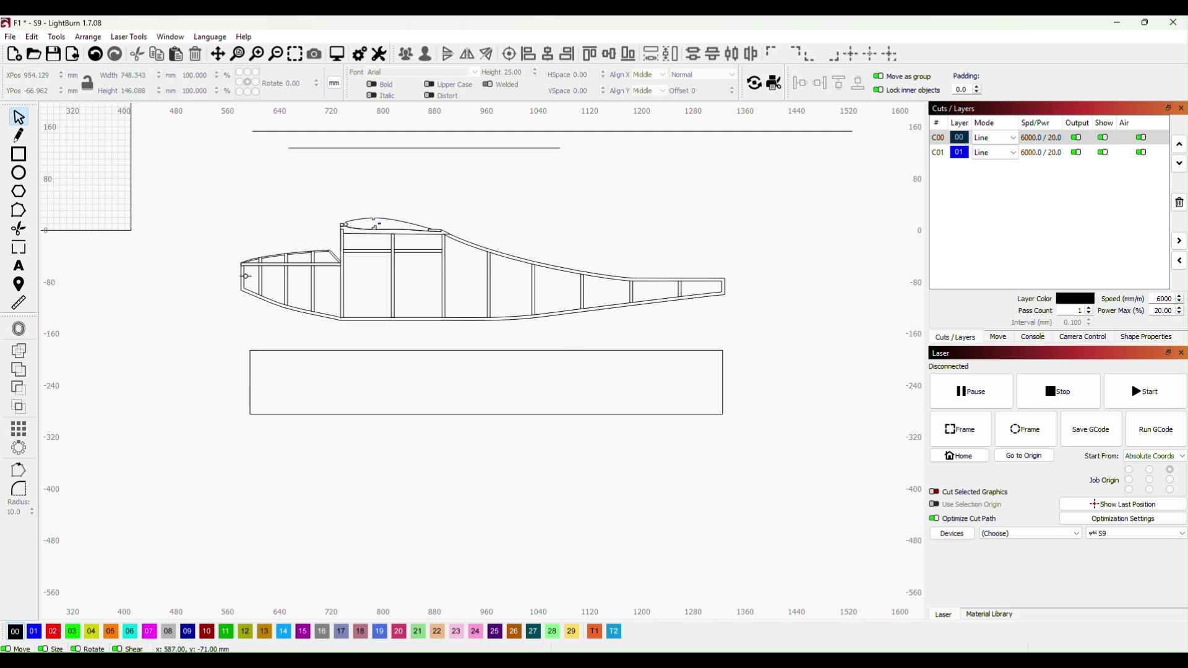
{"action": "left_click", "coordinate": [281, 305]}
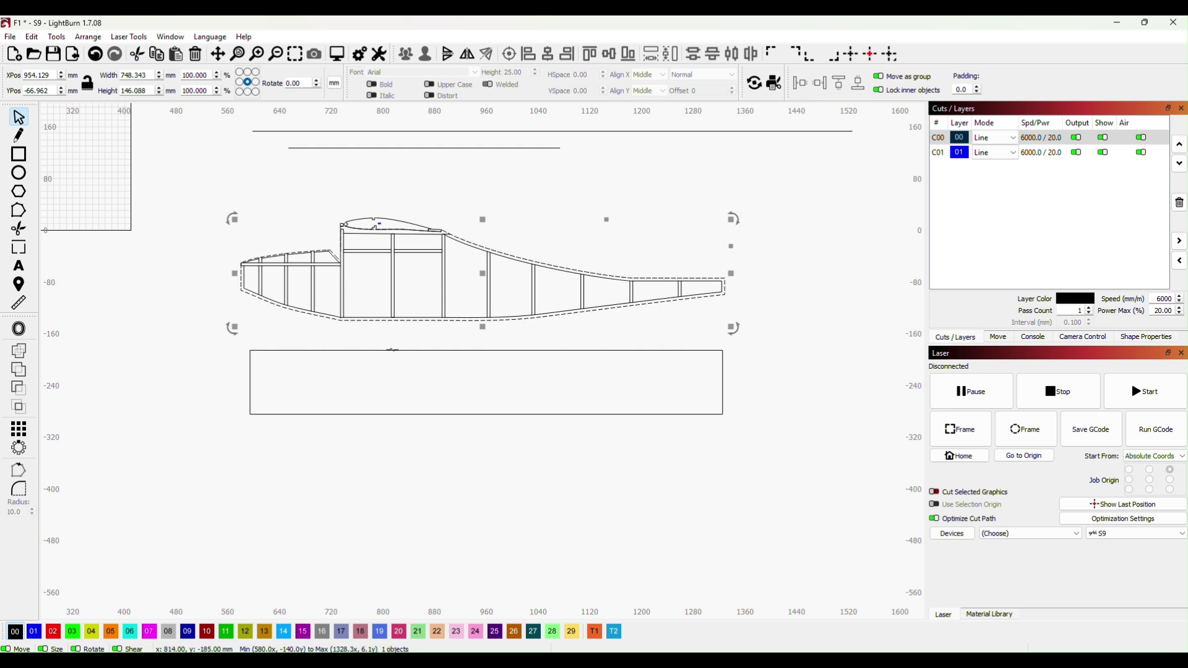
{"action": "left_click", "coordinate": [391, 350]}
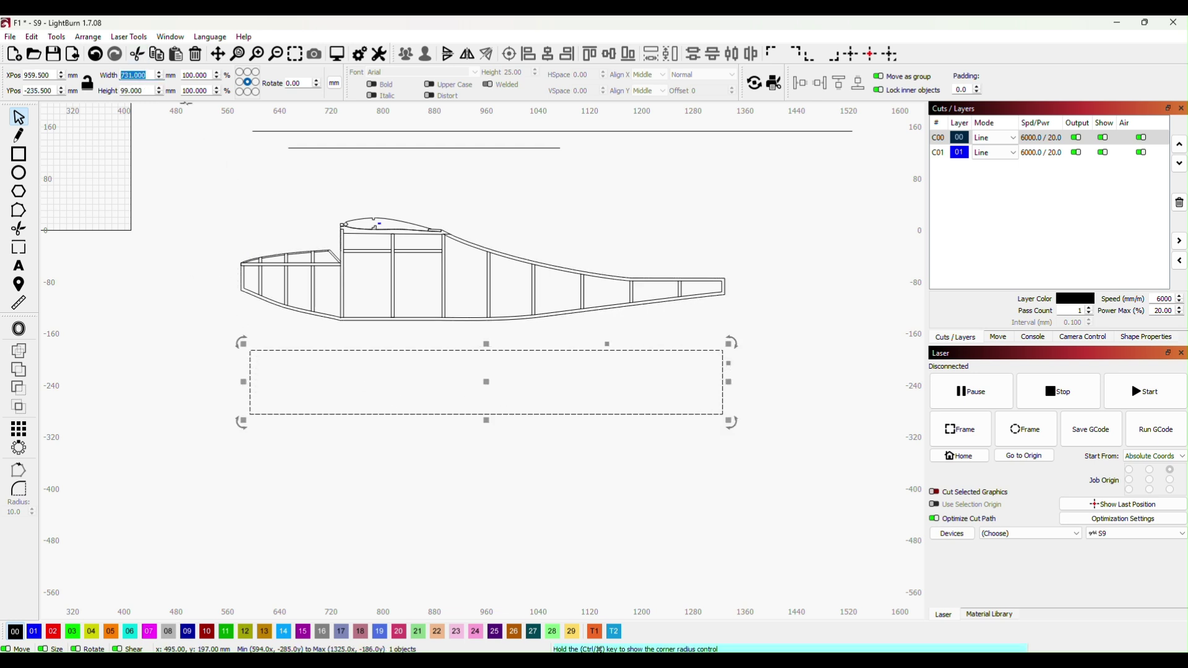
{"action": "type", "text": "748.343"}
{"action": "key", "text": "Return"}
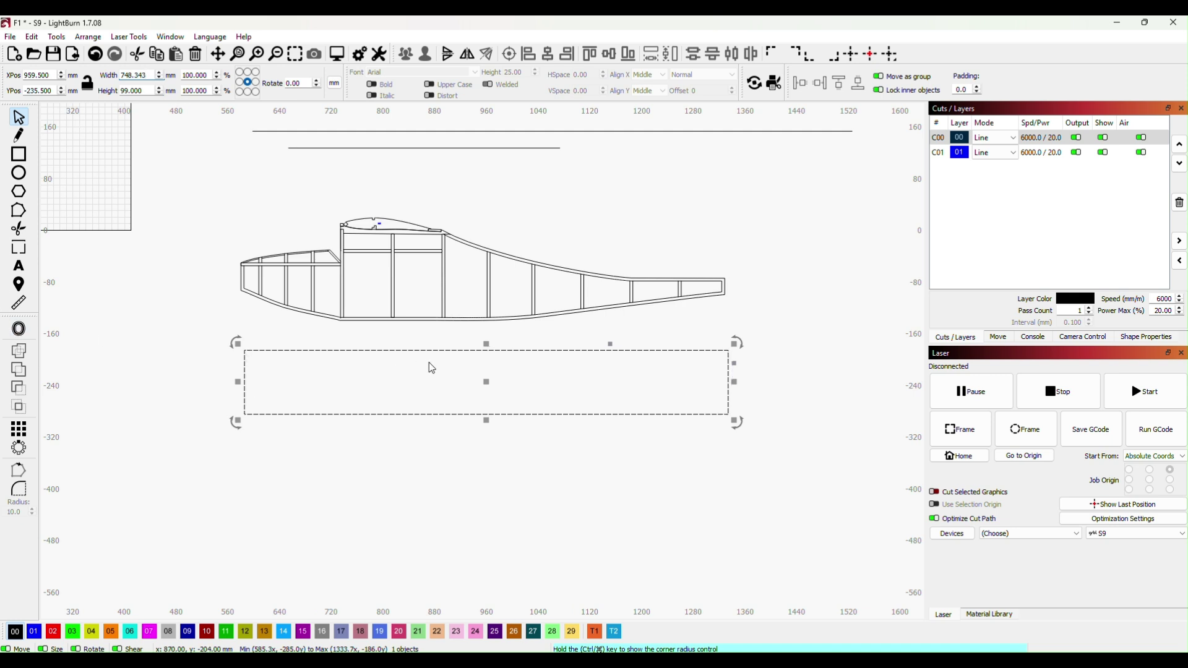
Move the rectangle up over the side frame and snap its front edge to the fuselage nose at X 580
{"action": "mouse_move", "coordinate": [487, 384]}
{"action": "left_mouse_down"}
{"action": "mouse_move", "coordinate": [472, 355]}
{"action": "mouse_move", "coordinate": [484, 321]}
{"action": "left_mouse_up"}
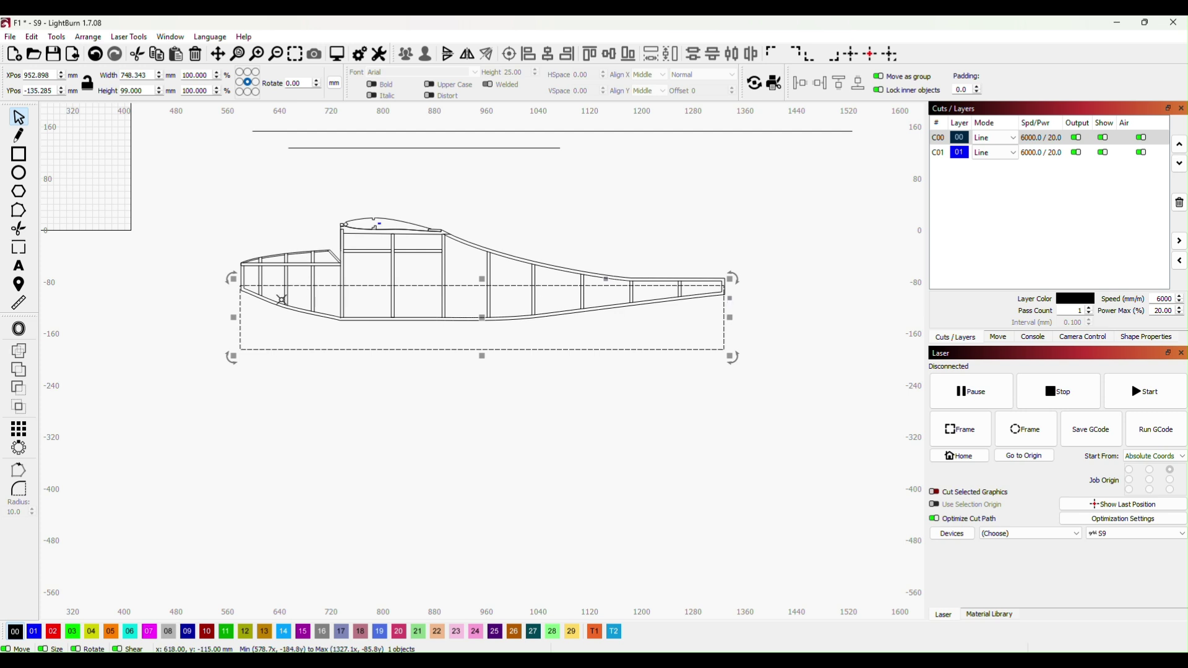
{"action": "scroll", "coordinate": [220, 307], "scroll_direction": "up", "scroll_amount": 2}
{"action": "left_click_drag", "start_coordinate": [266, 285], "coordinate": [270, 290]}
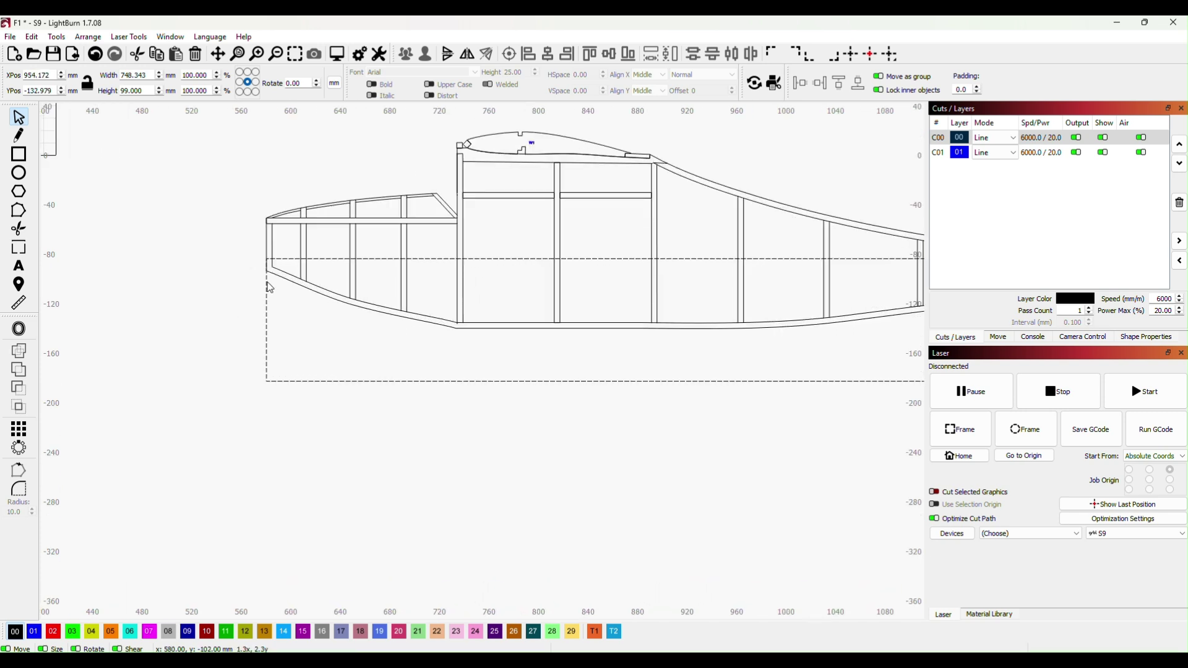
{"action": "left_click", "coordinate": [267, 280]}
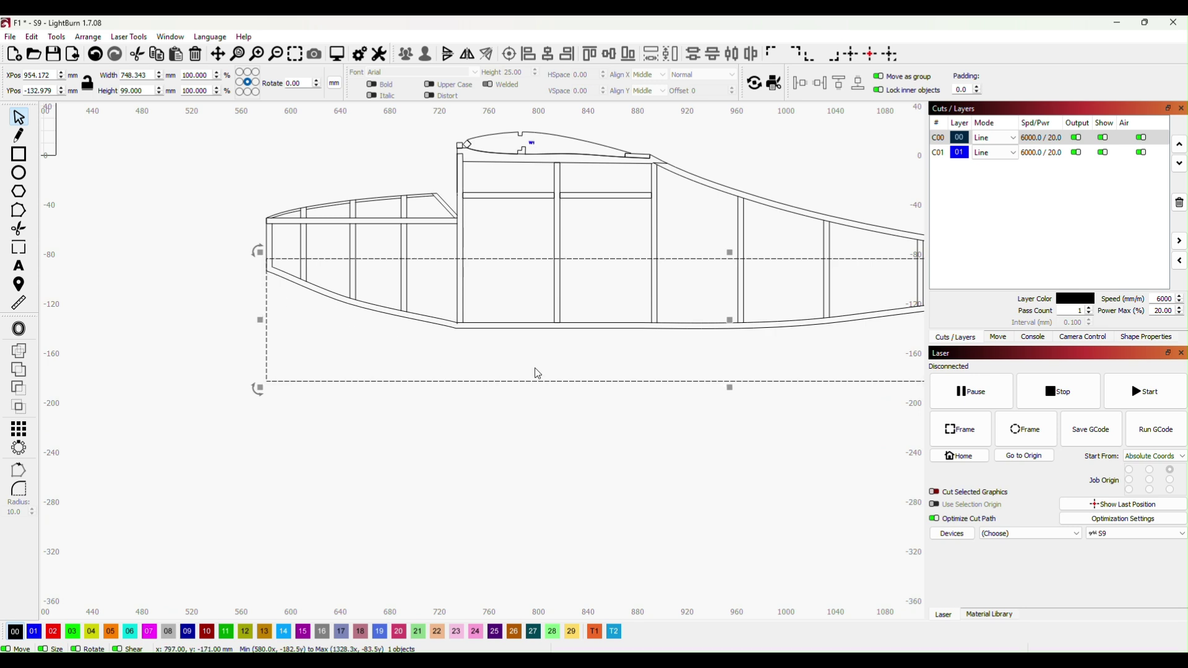
{"action": "scroll", "coordinate": [631, 459], "scroll_direction": "down", "scroll_amount": 3}
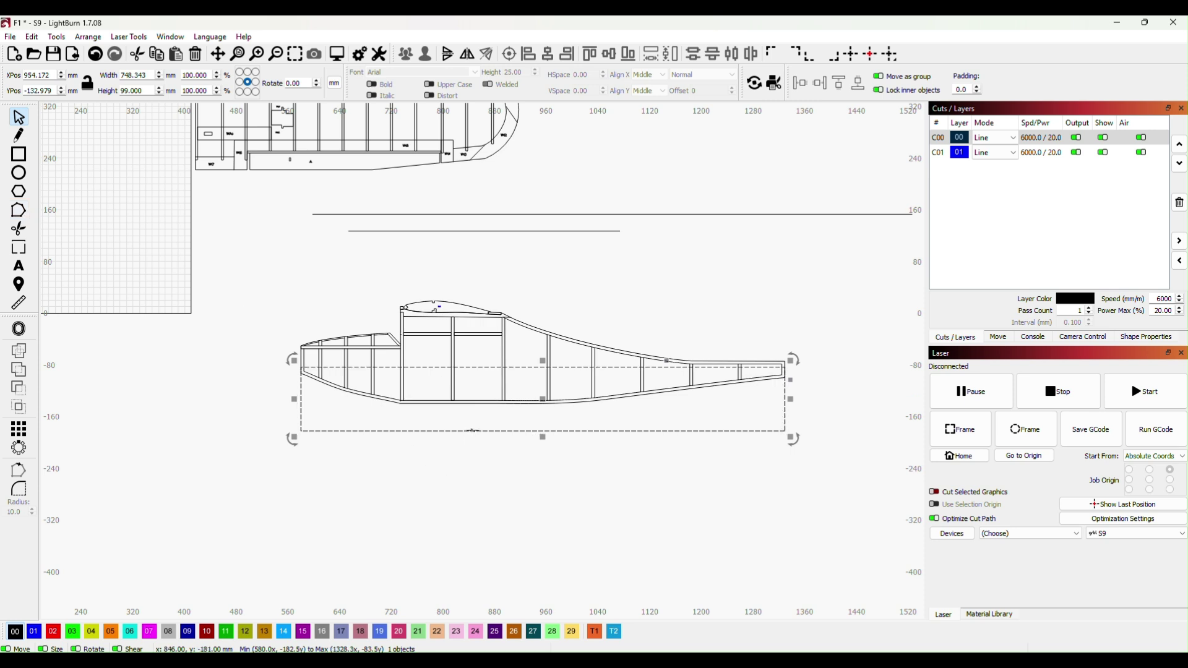
Convert the rectangle to a path and insert nodes on its upper edge at the cabin's front and rear uprights
{"action": "right_click", "coordinate": [476, 432]}
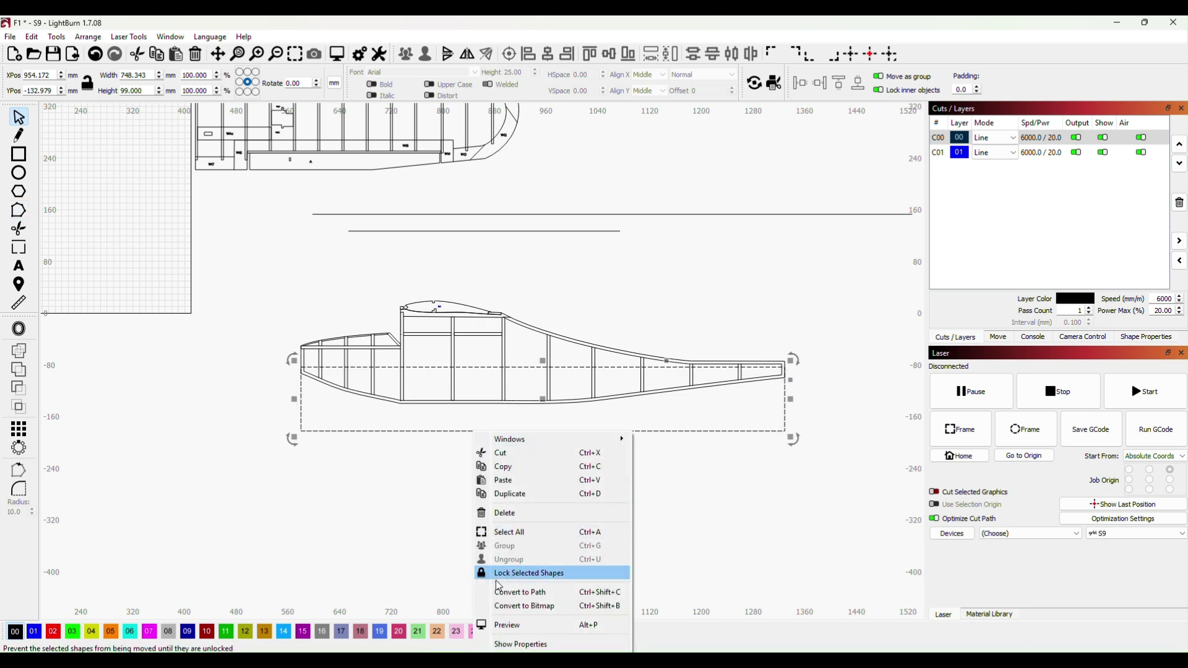
{"action": "left_click", "coordinate": [547, 596]}
{"action": "scroll", "coordinate": [457, 486], "scroll_direction": "down", "scroll_amount": 3}
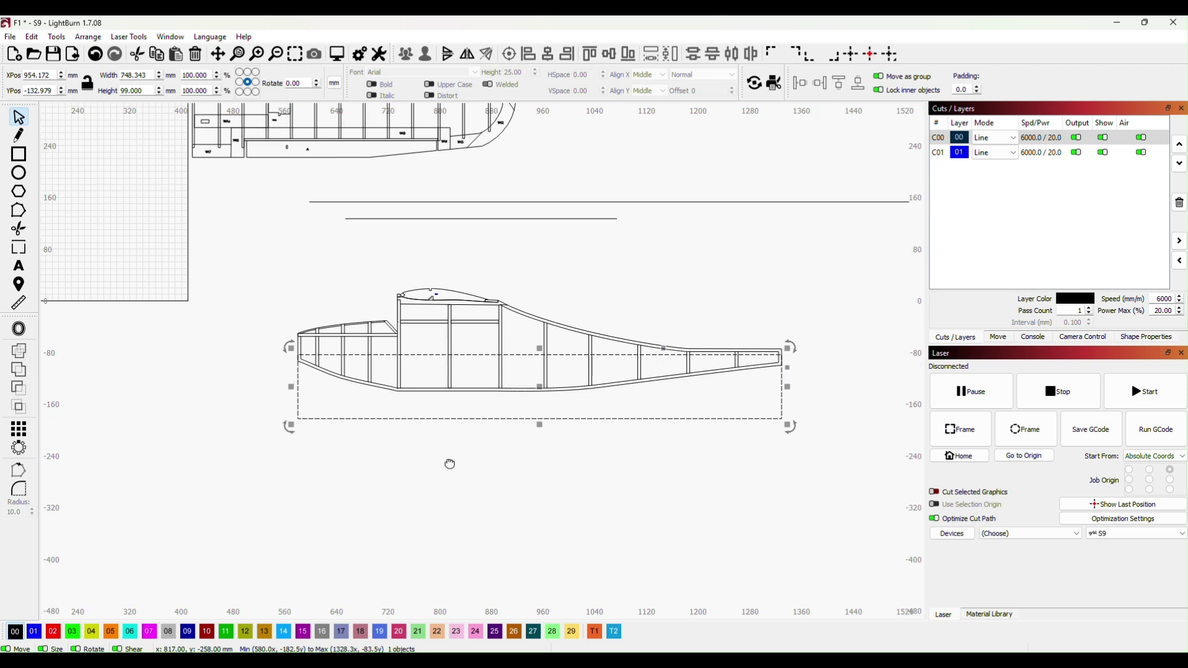
{"action": "left_click", "coordinate": [19, 211]}
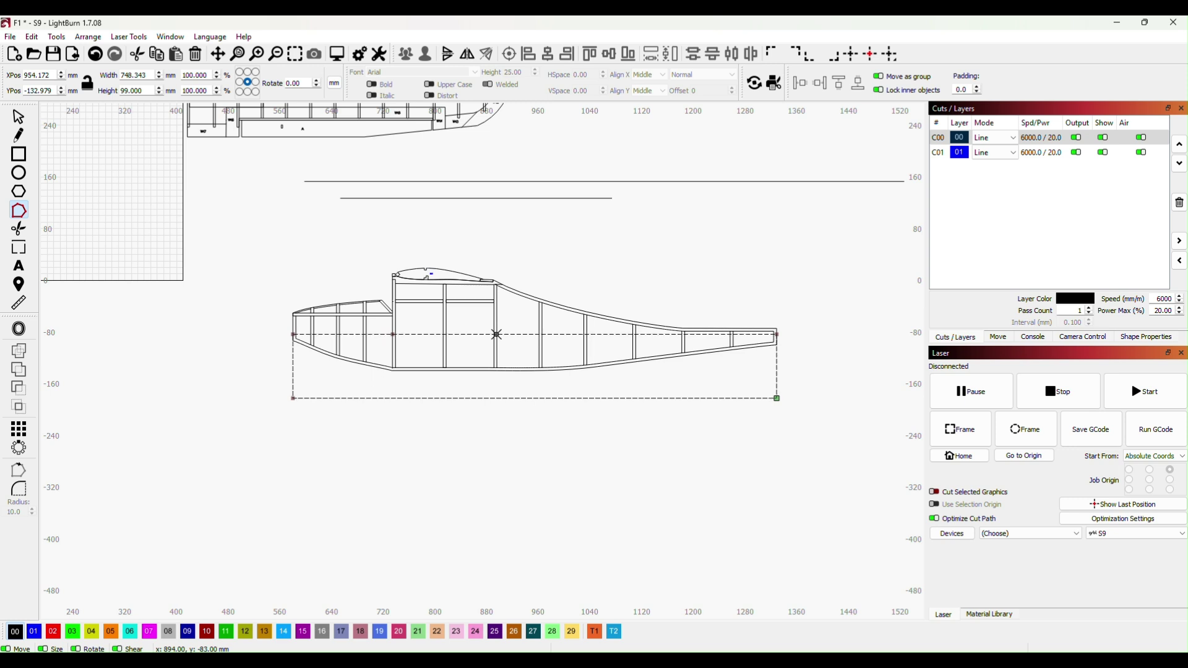
{"action": "key", "text": "Escape"}
Move the rectangular path back below the fuselage, centred at about X 958, Y -235
{"action": "scroll", "coordinate": [533, 503], "scroll_direction": "down", "scroll_amount": 2}
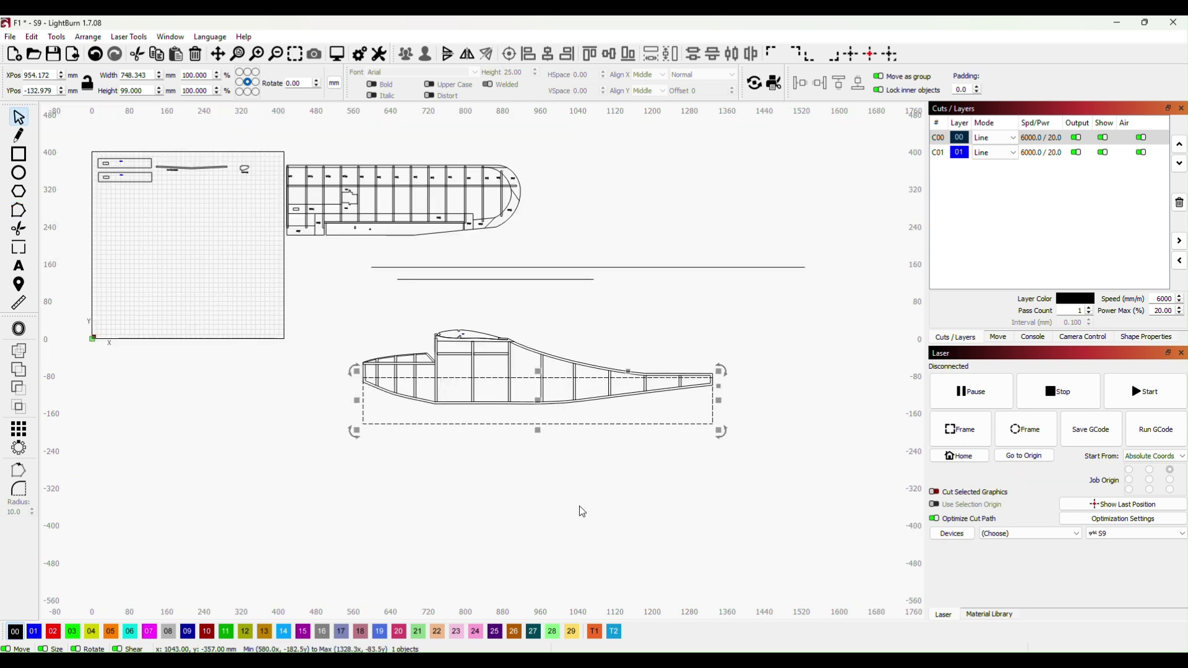
{"action": "left_click_drag", "start_coordinate": [578, 504], "coordinate": [541, 295]}
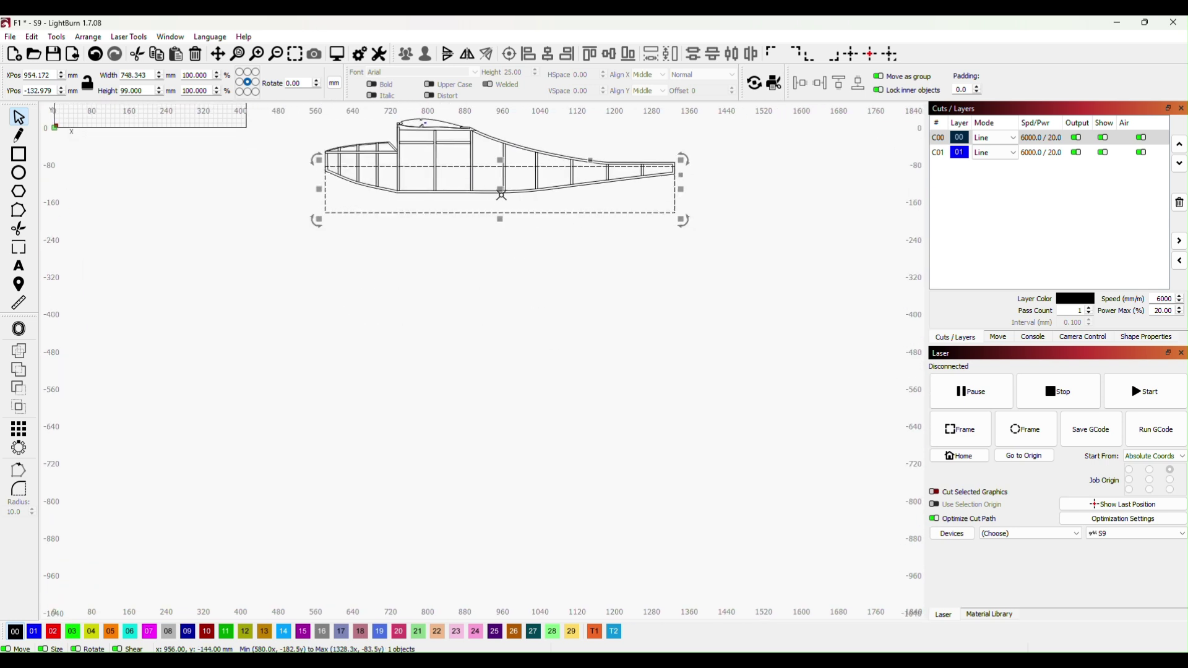
{"action": "left_click_drag", "start_coordinate": [501, 195], "coordinate": [502, 237]}
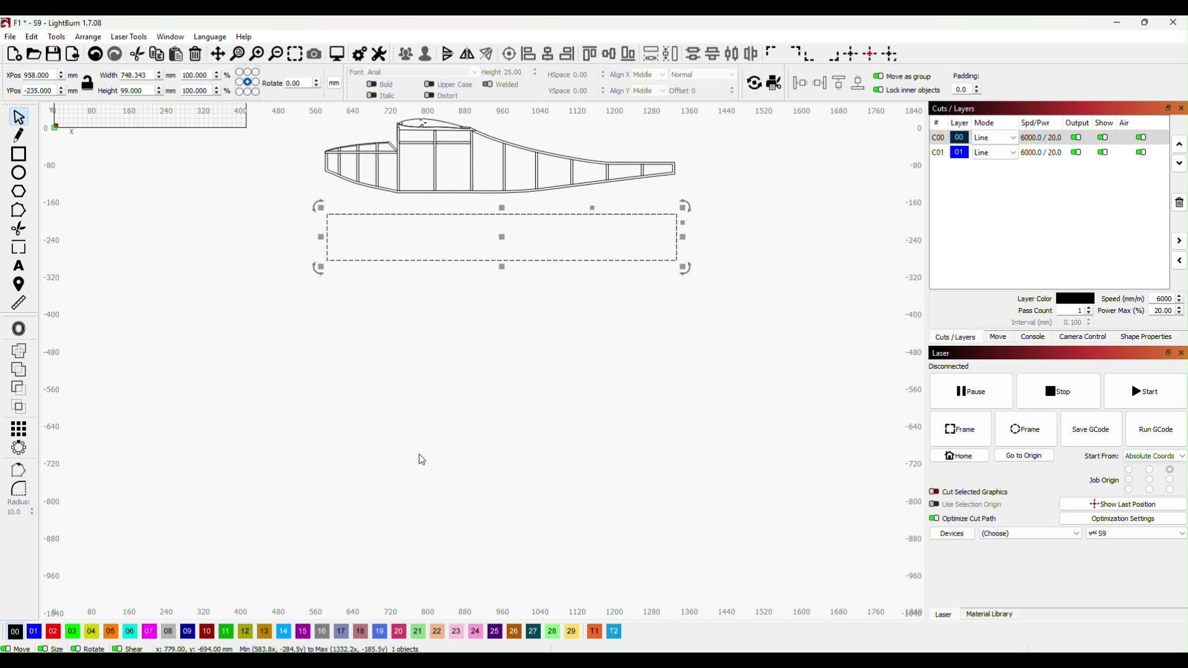
{"action": "scroll", "coordinate": [419, 447], "scroll_direction": "down", "scroll_amount": 2}
{"action": "scroll", "coordinate": [517, 313], "scroll_direction": "up", "scroll_amount": 1}
{"action": "left_click_drag", "start_coordinate": [517, 313], "coordinate": [484, 554]}
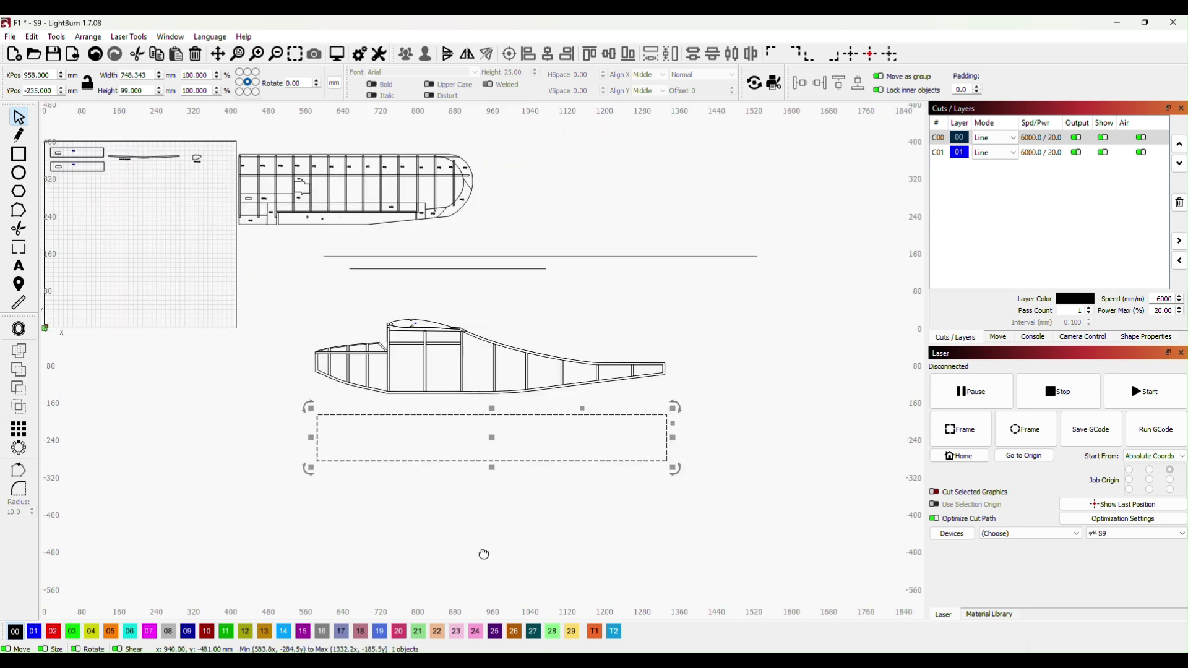
Lower the path's upper front corner node by about 35 mm so the nose section tapers
{"action": "key", "text": "ctrl+grave"}
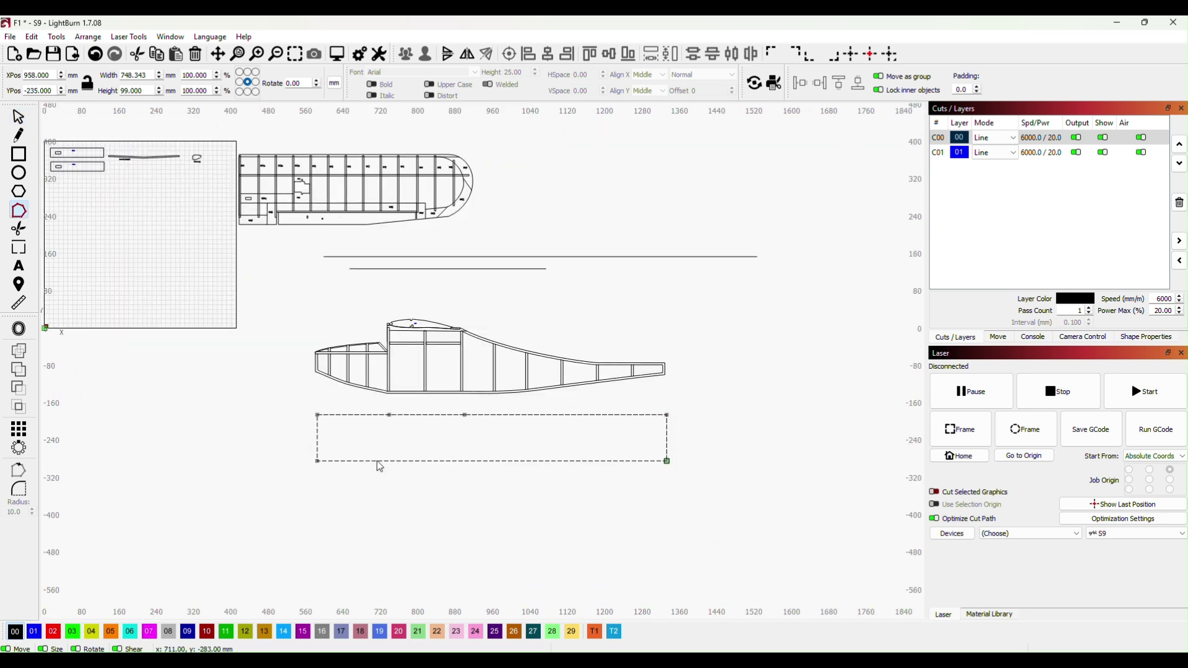
{"action": "left_click_drag", "start_coordinate": [543, 492], "coordinate": [541, 401]}
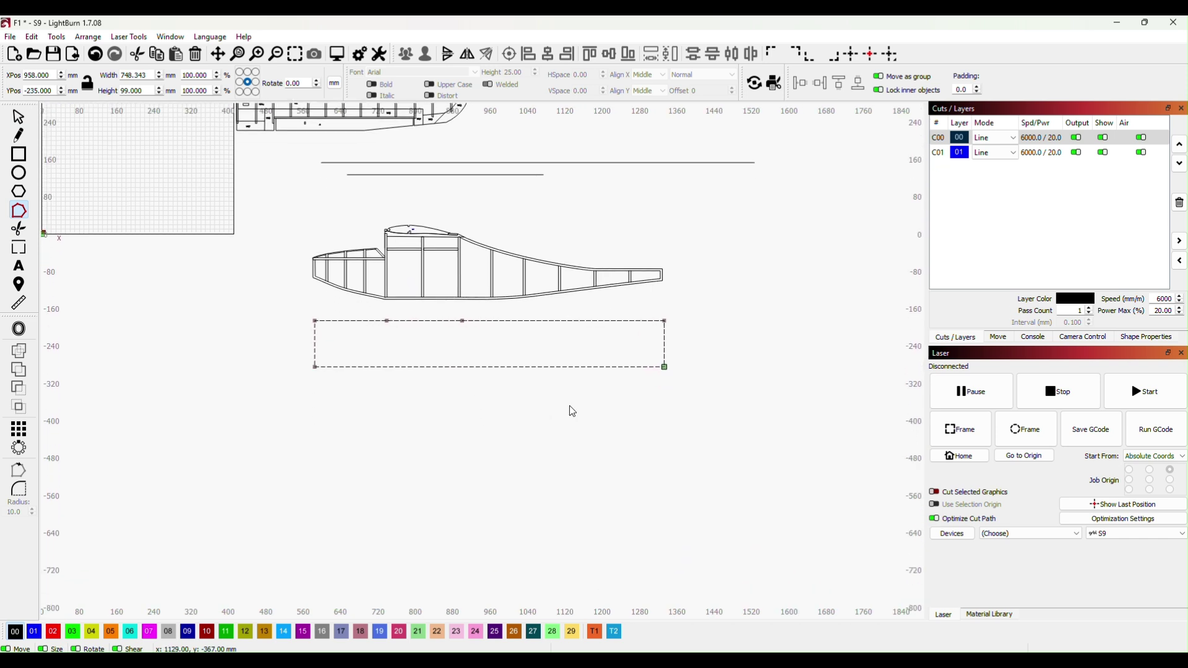
{"action": "left_click", "coordinate": [316, 321]}
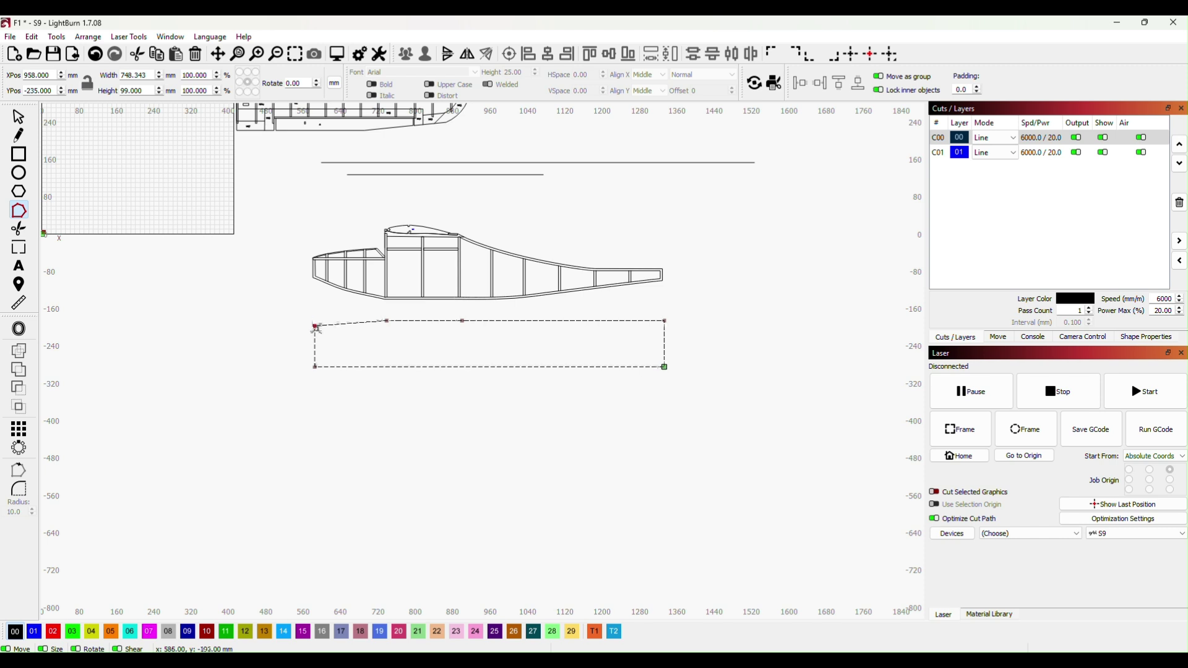
{"action": "left_click_drag", "start_coordinate": [317, 328], "coordinate": [315, 333]}
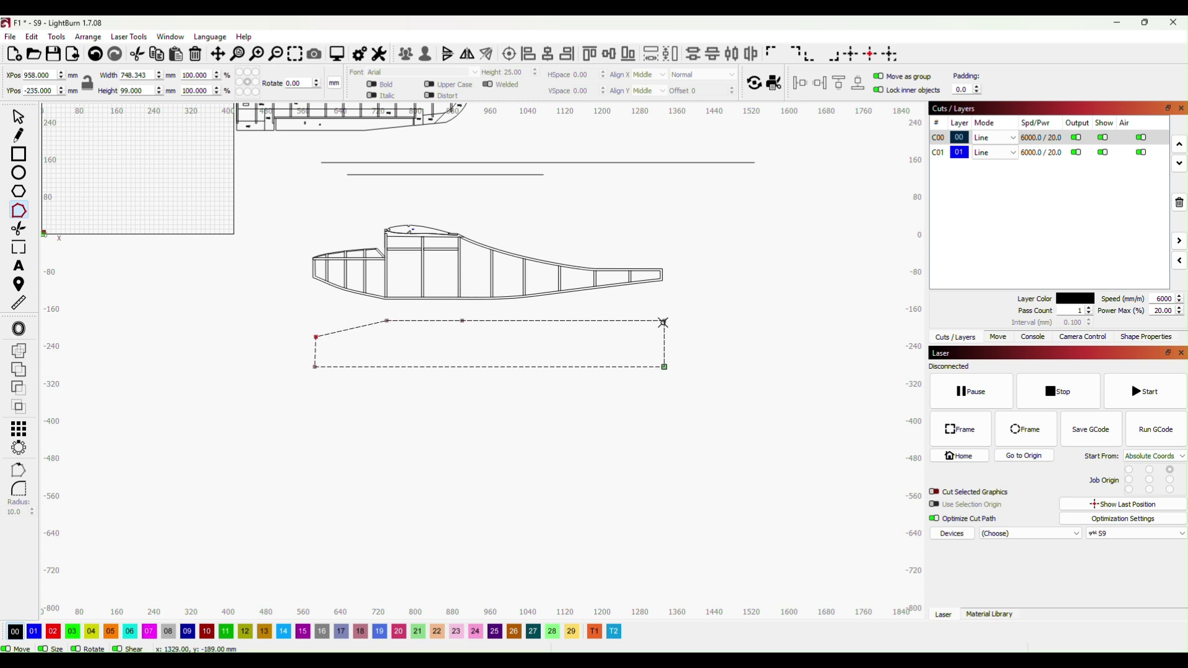
Lower the path's upper rear corner node to about Y -279 so the tail section tapers
{"action": "left_click_drag", "start_coordinate": [664, 322], "coordinate": [663, 362]}
{"action": "scroll", "coordinate": [678, 356], "scroll_direction": "up", "scroll_amount": 6}
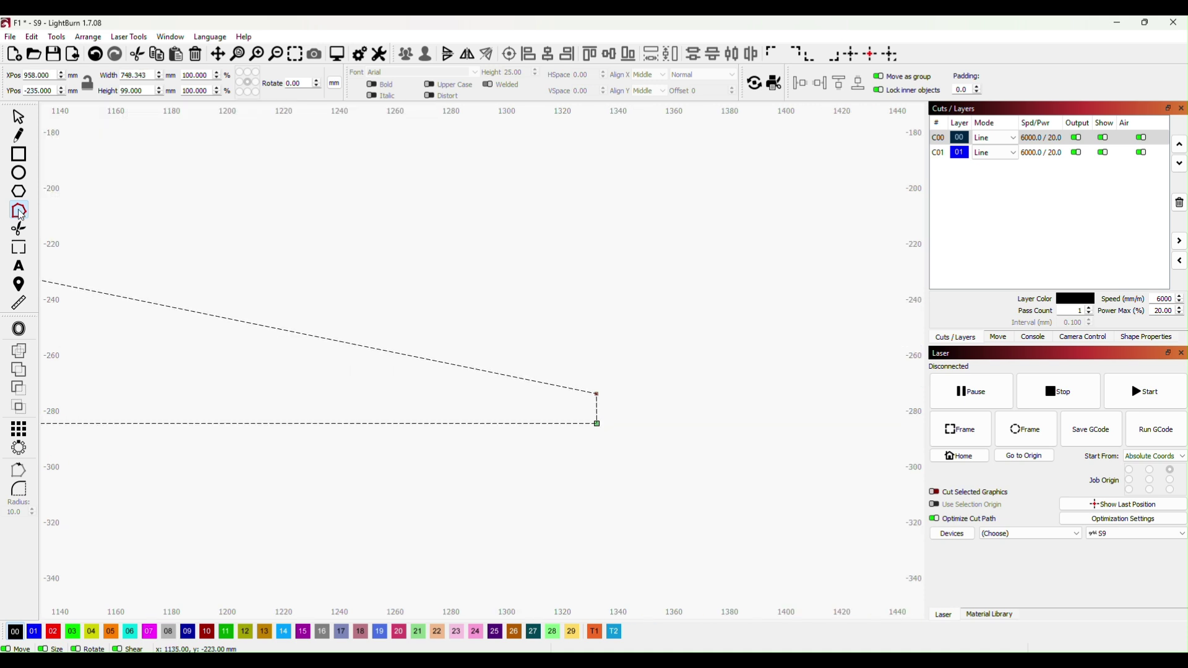
{"action": "key", "text": "Escape"}
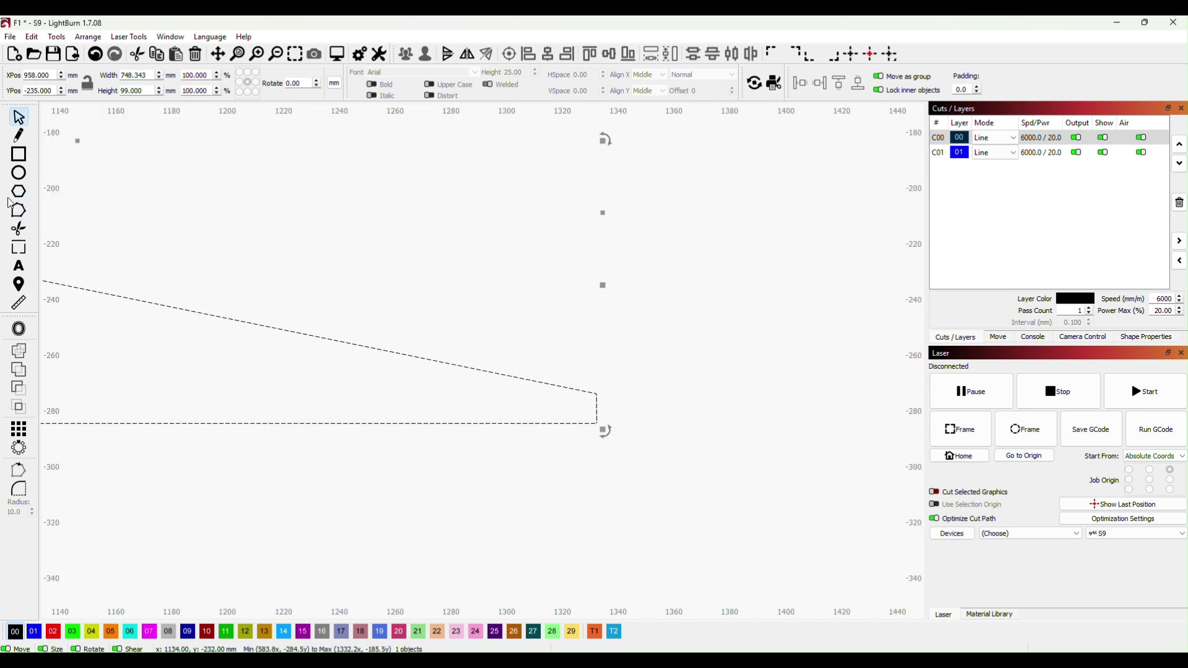
{"action": "left_click", "coordinate": [20, 212]}
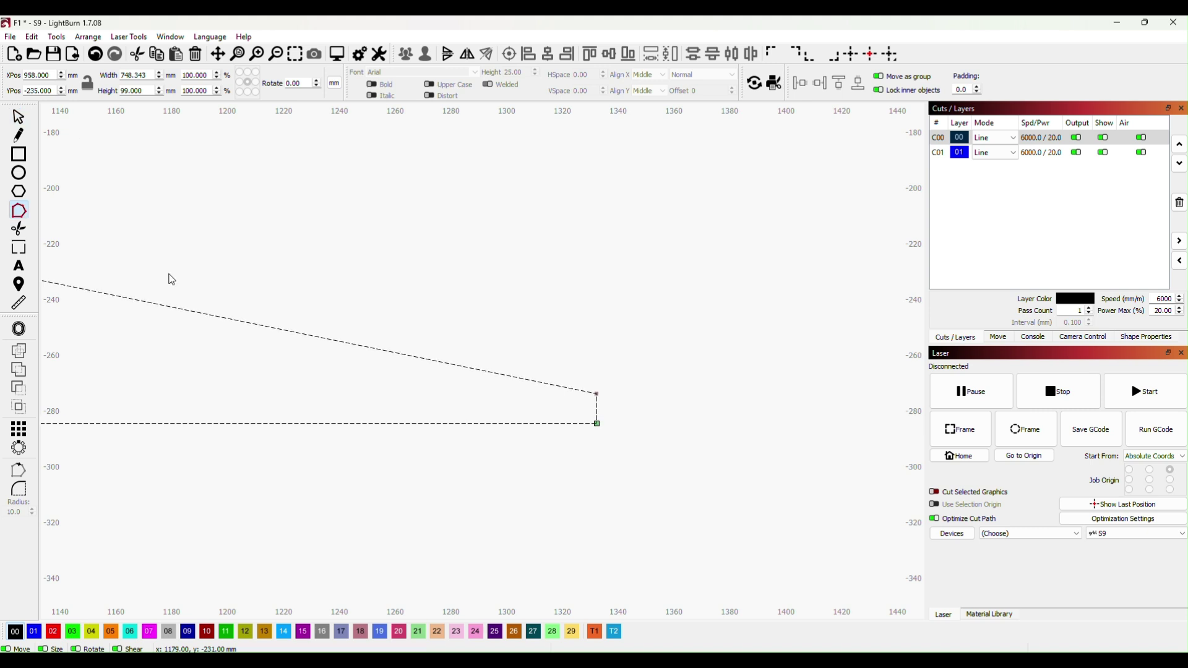
{"action": "left_click", "coordinate": [597, 394]}
{"action": "key", "text": "Down"}
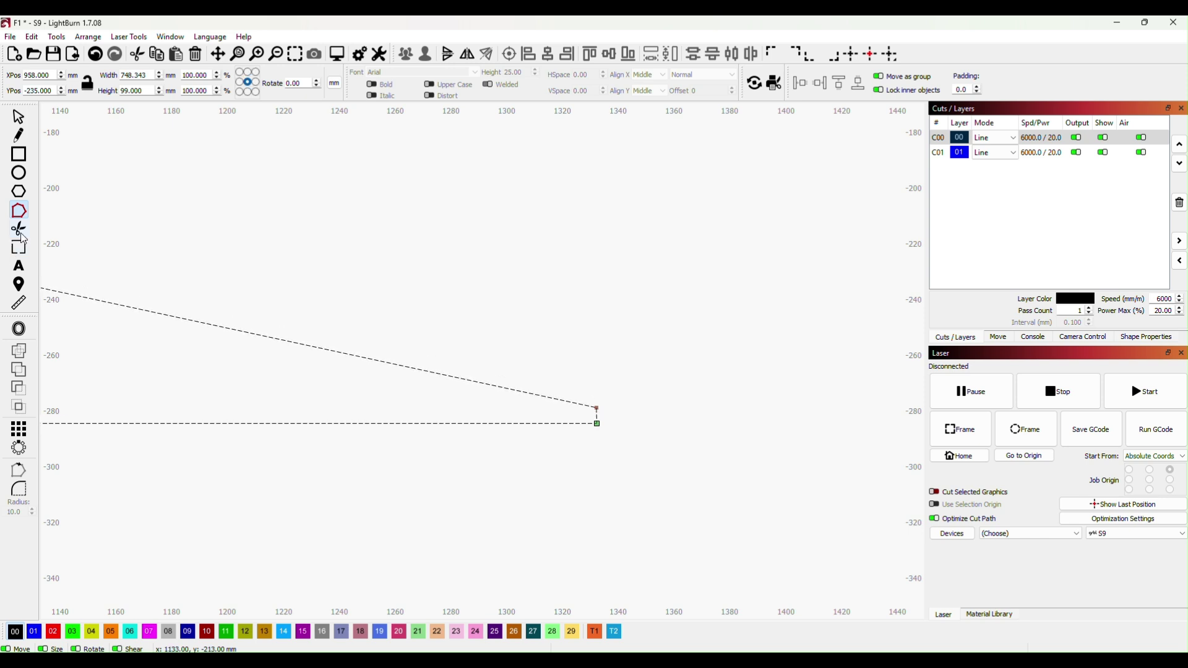
Measure the path's short tail edge and nudge its upper node down about 1 mm further
{"action": "left_click", "coordinate": [19, 303]}
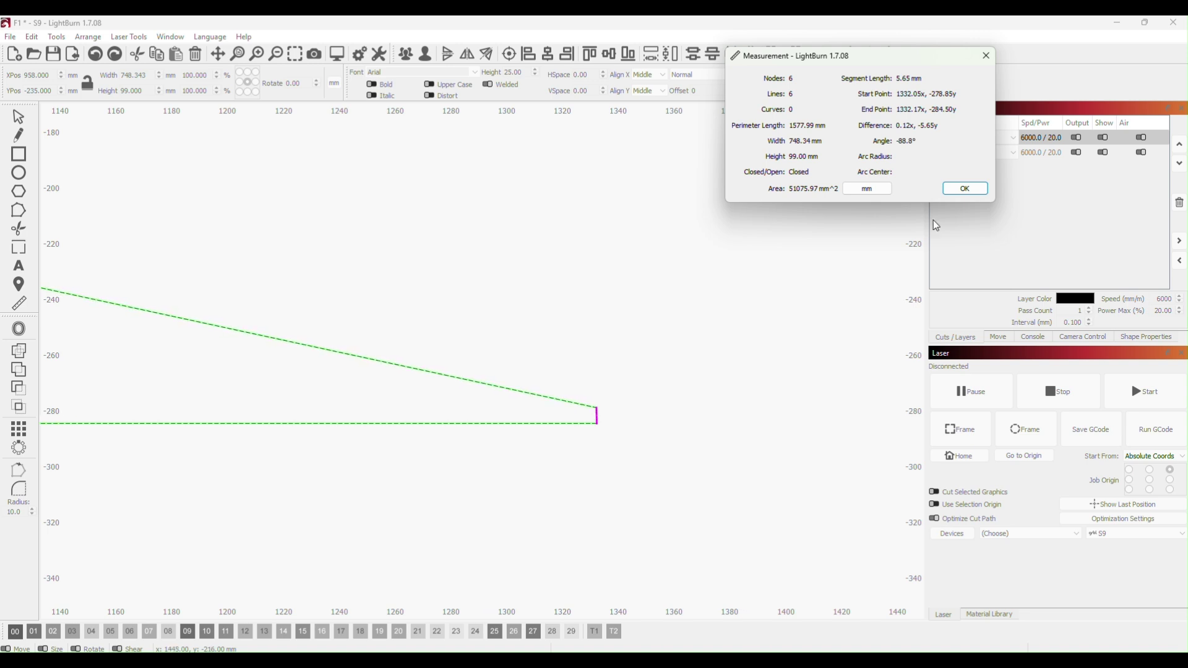
{"action": "left_click", "coordinate": [965, 188]}
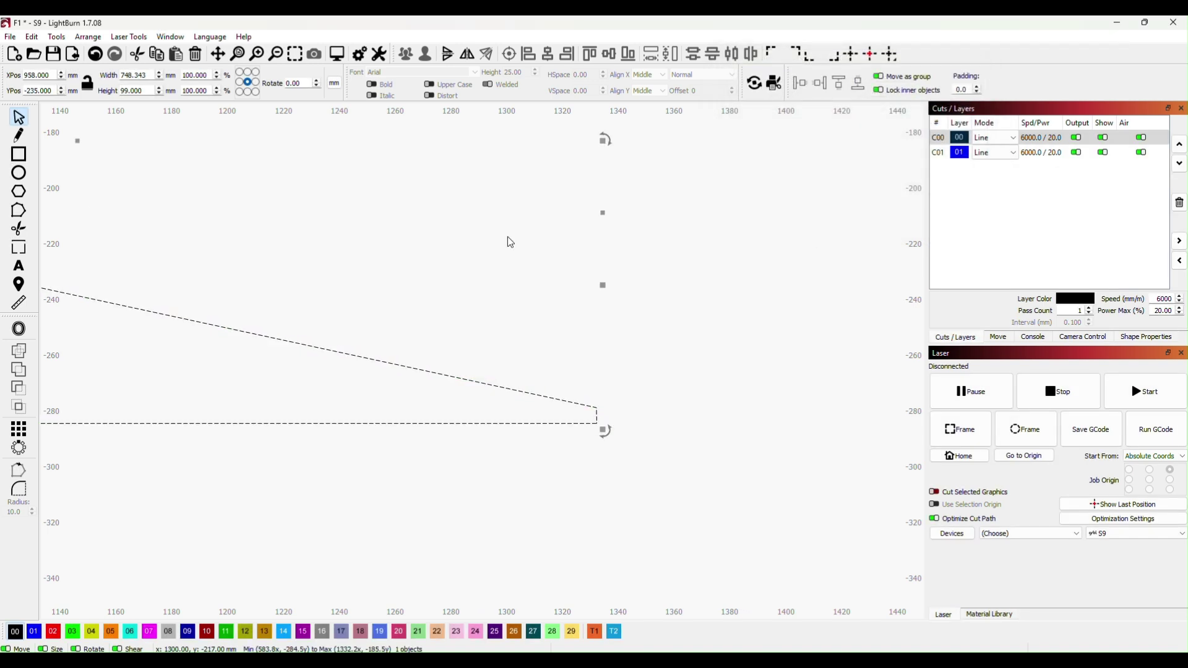
{"action": "left_click", "coordinate": [29, 215]}
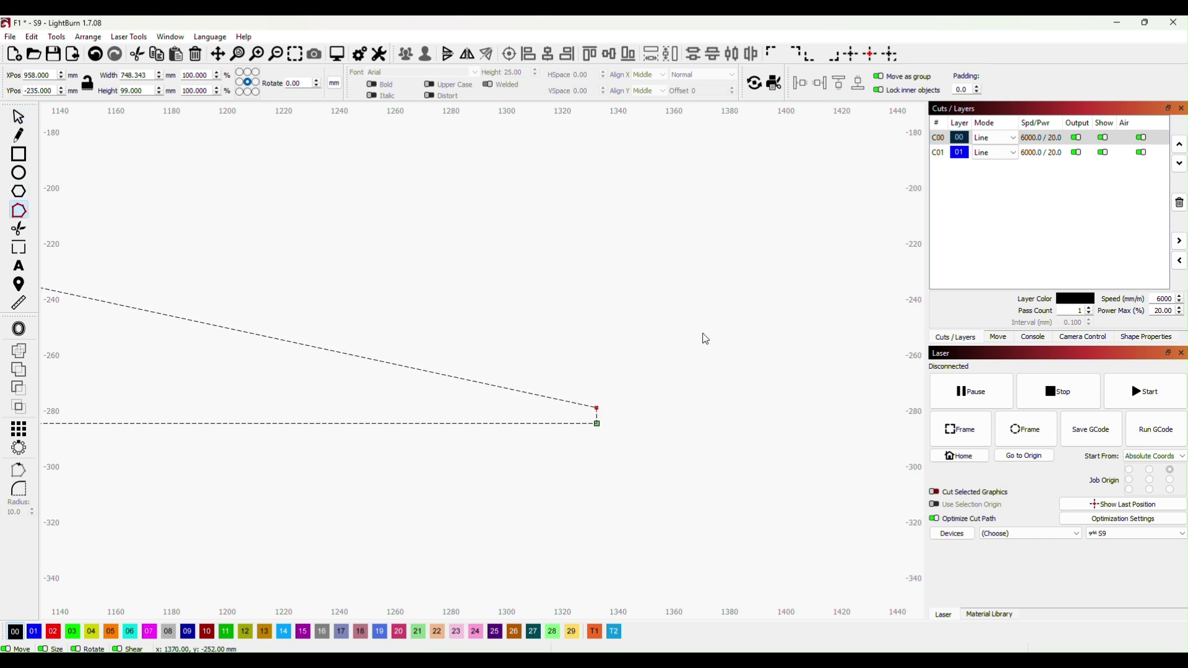
{"action": "key", "text": "Down"}
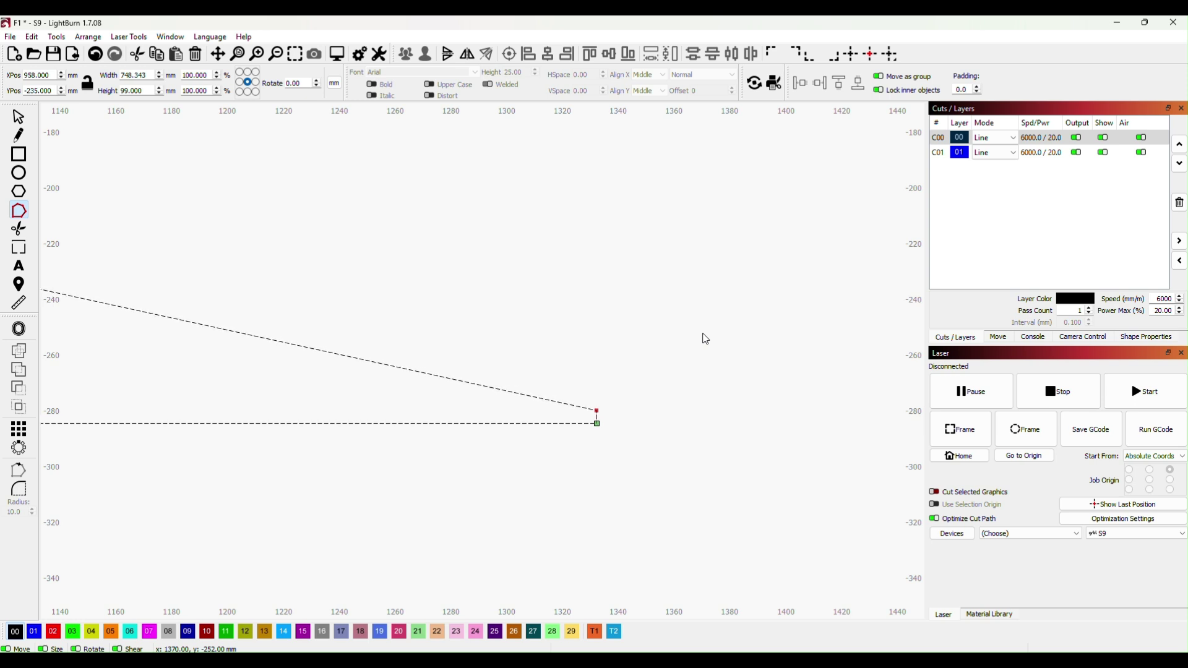
{"action": "scroll", "coordinate": [671, 390], "scroll_direction": "down", "scroll_amount": 3}
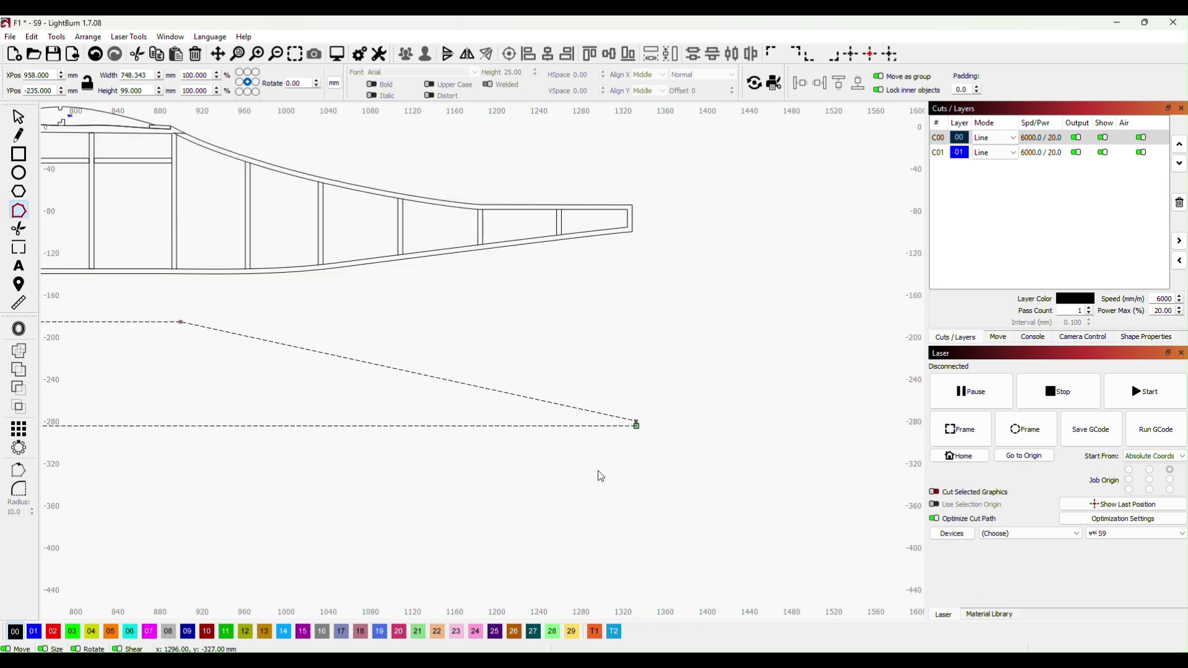
Round the path's sloping rear upper edge into a gentle curve by reshaping its mid-edge node and handles
{"action": "scroll", "coordinate": [526, 501], "scroll_direction": "down", "scroll_amount": 3}
{"action": "scroll", "coordinate": [347, 502], "scroll_direction": "left", "scroll_amount": 2}
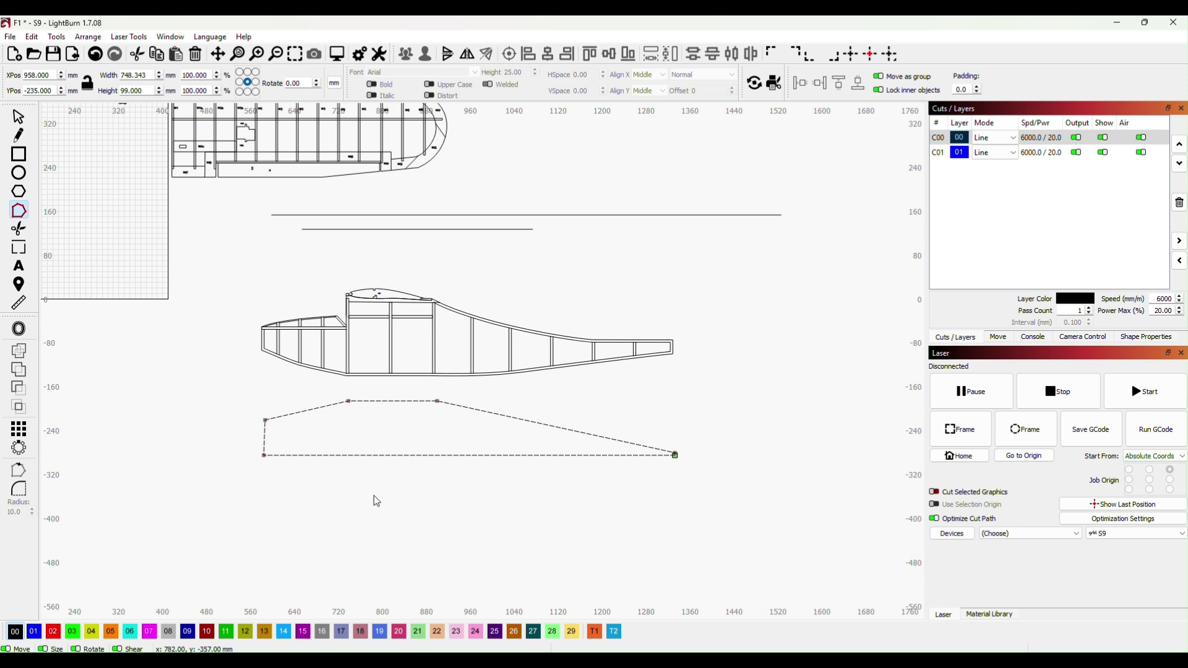
{"action": "scroll", "coordinate": [374, 495], "scroll_direction": "up", "scroll_amount": 2}
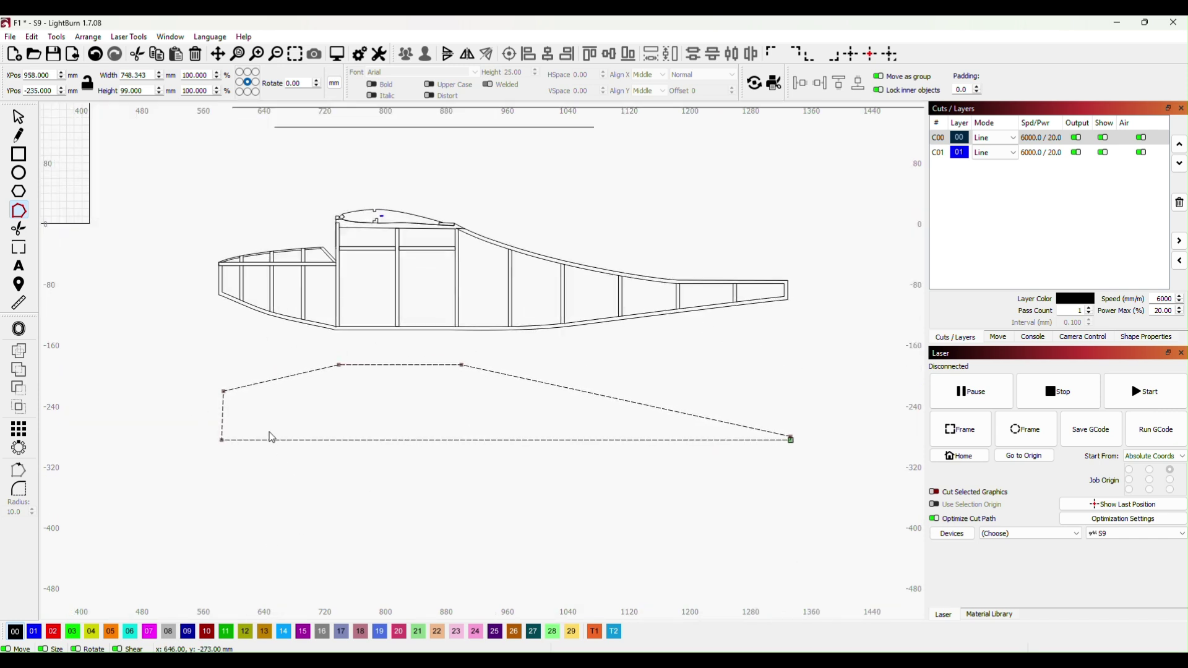
{"action": "scroll", "coordinate": [371, 384], "scroll_direction": "down", "scroll_amount": 1}
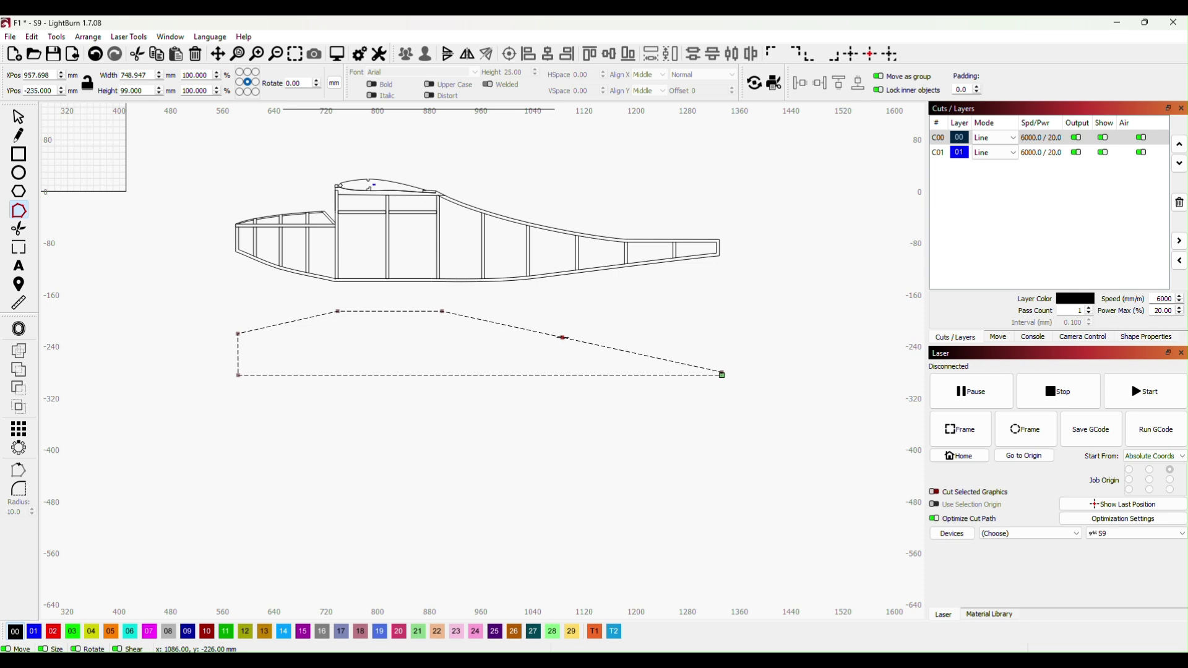
{"action": "left_click", "coordinate": [562, 337]}
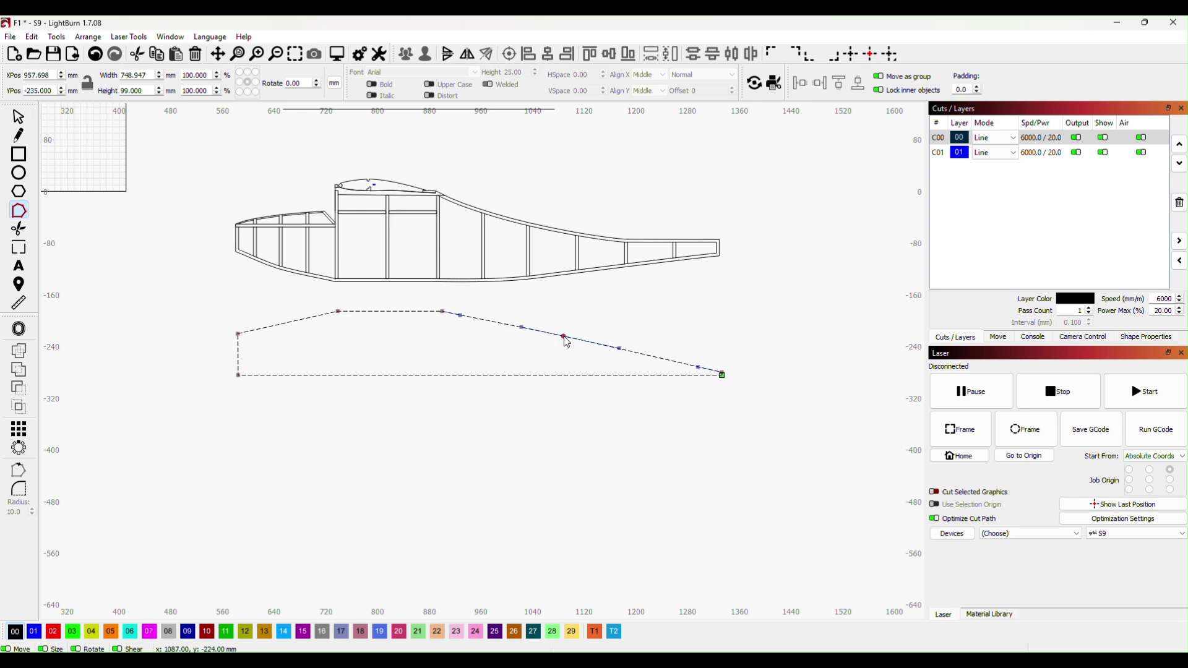
{"action": "left_click_drag", "start_coordinate": [562, 339], "coordinate": [564, 332]}
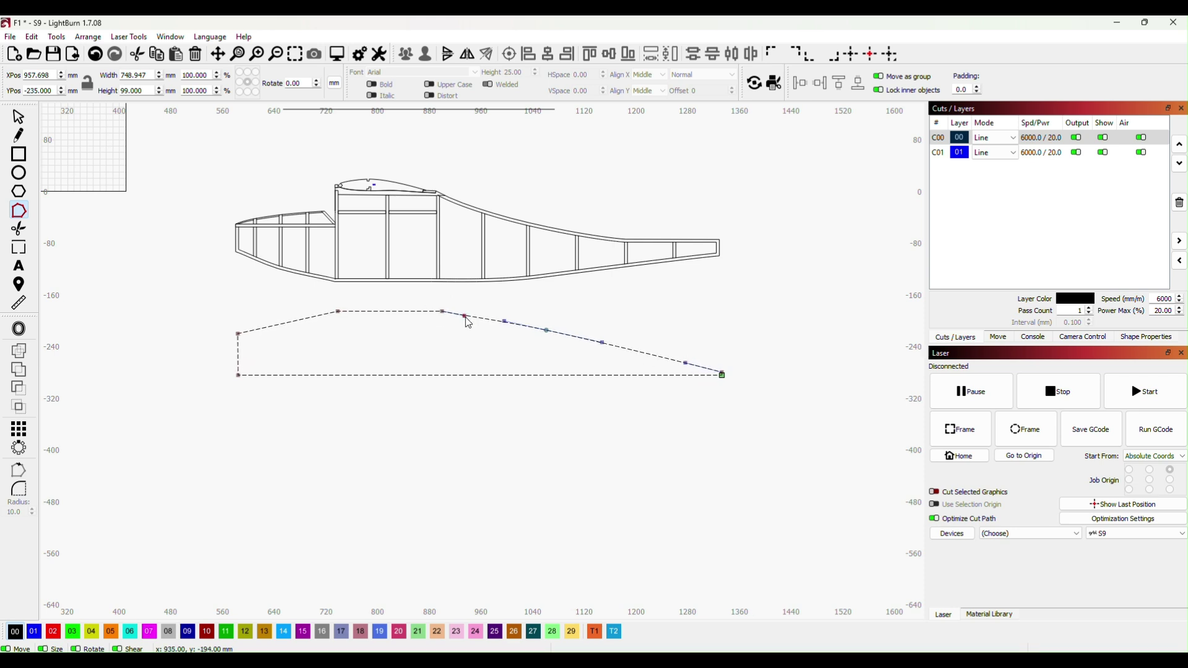
{"action": "left_click_drag", "start_coordinate": [468, 317], "coordinate": [471, 317]}
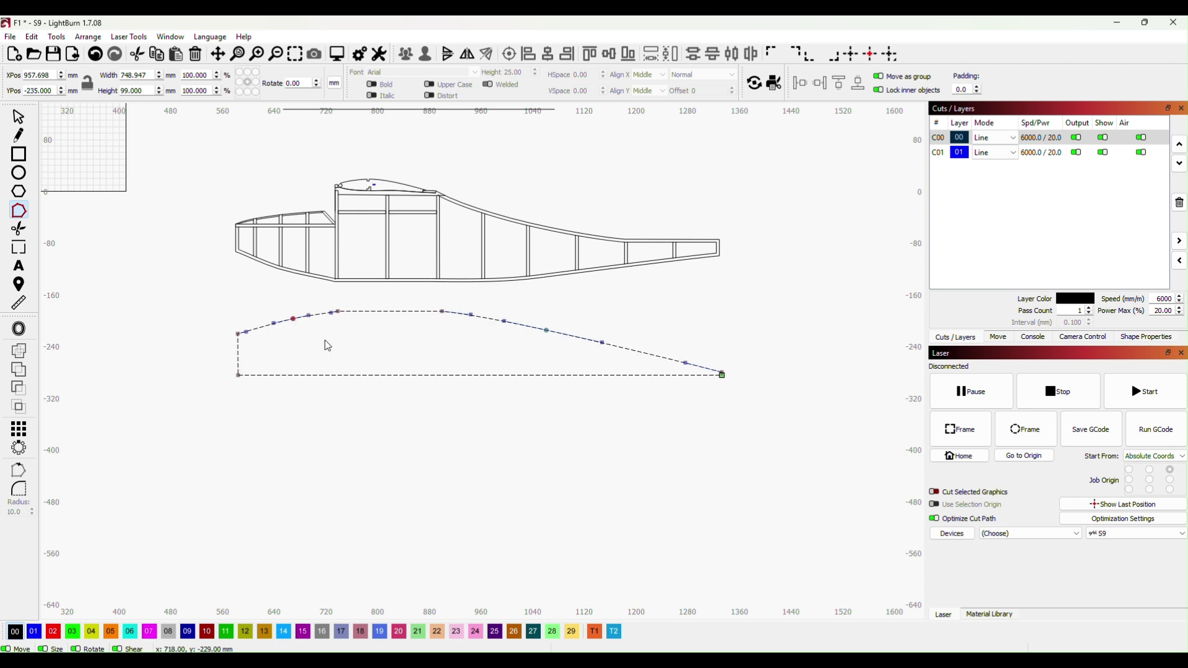
Smooth the curve of the path's nose slope by shifting its mid-edge node and the curve handles forward
{"action": "scroll", "coordinate": [314, 342], "scroll_direction": "up", "scroll_amount": 4}
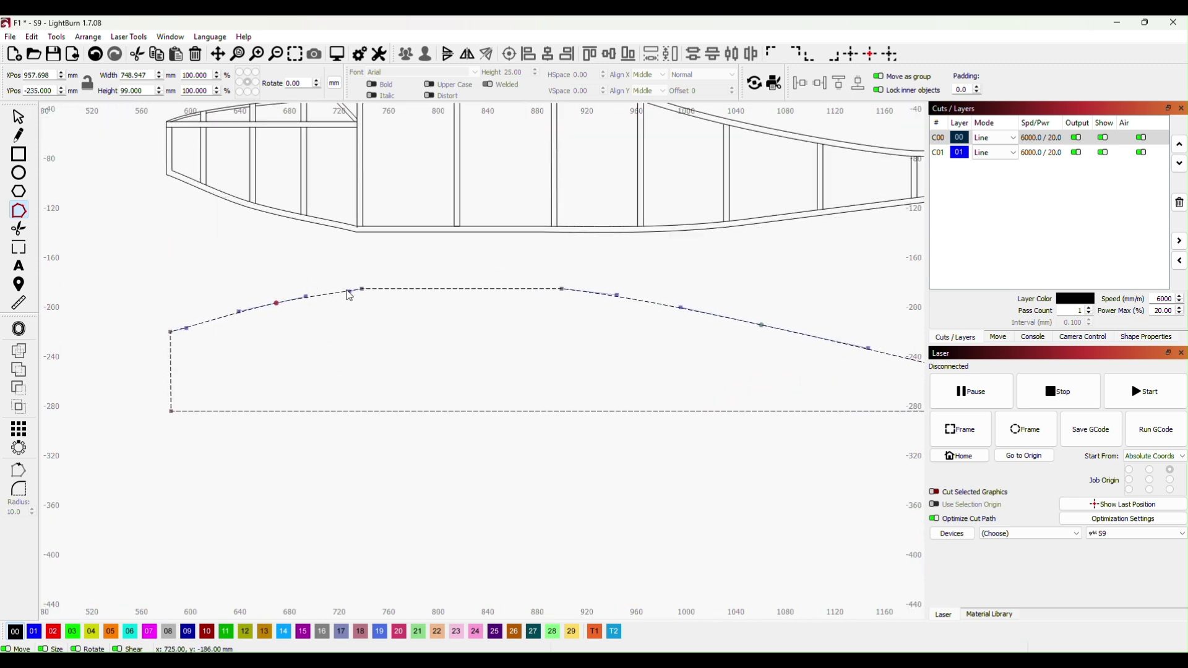
{"action": "left_click_drag", "start_coordinate": [350, 292], "coordinate": [337, 294]}
{"action": "left_click_drag", "start_coordinate": [265, 305], "coordinate": [264, 304]}
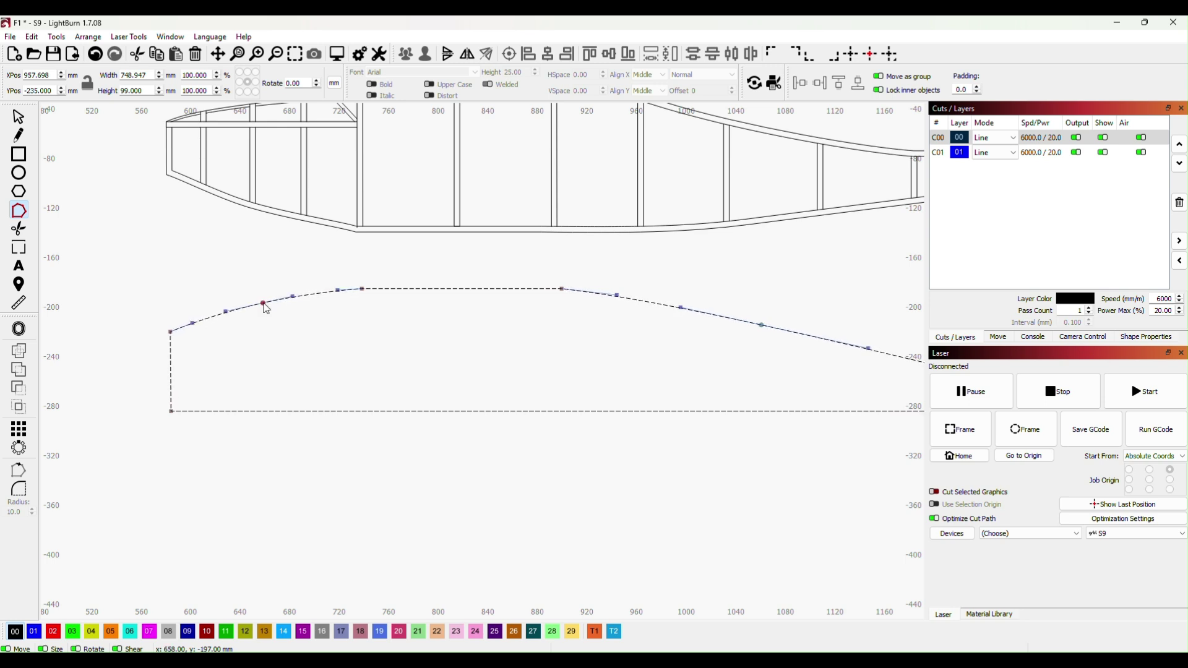
{"action": "scroll", "coordinate": [464, 461], "scroll_direction": "down", "scroll_amount": 3}
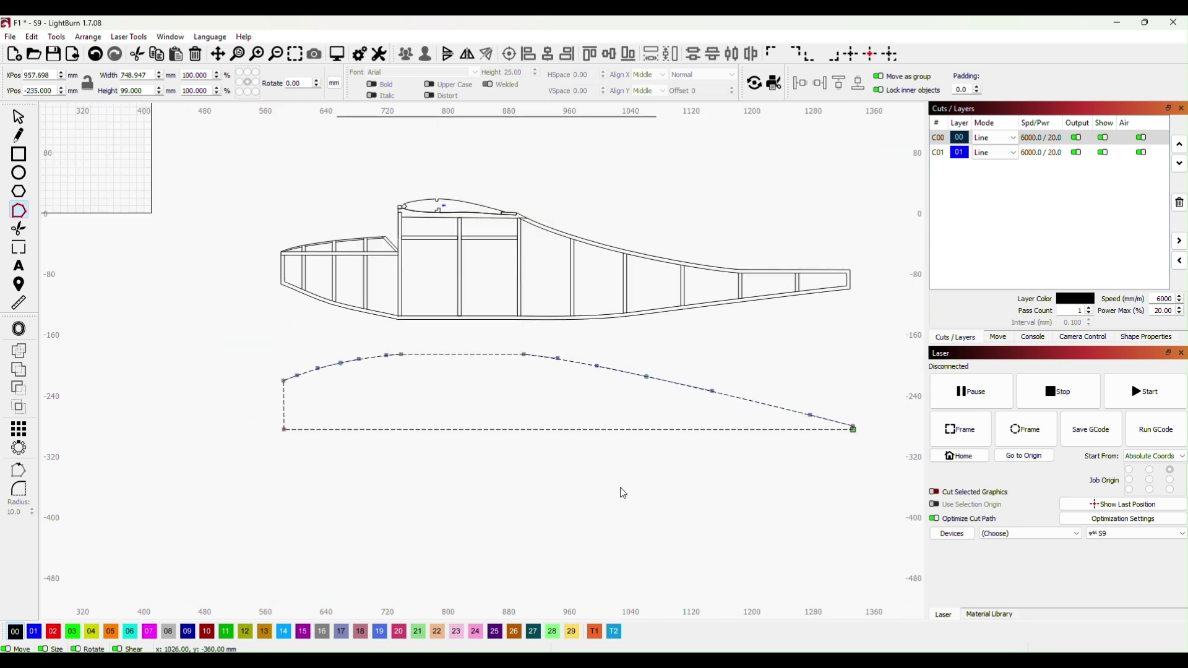
Set the height of the curved outline below the fuselage to 44 mm
{"action": "key", "text": "Escape"}
{"action": "left_click_drag", "start_coordinate": [181, 310], "coordinate": [866, 499]}
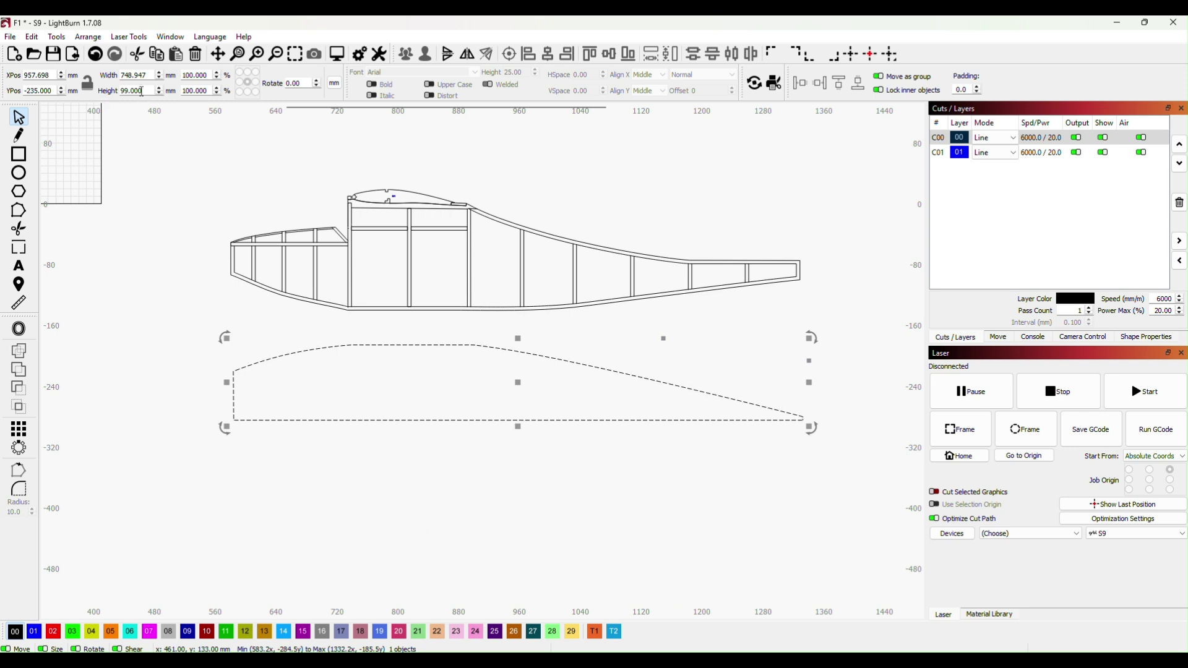
{"action": "left_click", "coordinate": [121, 91]}
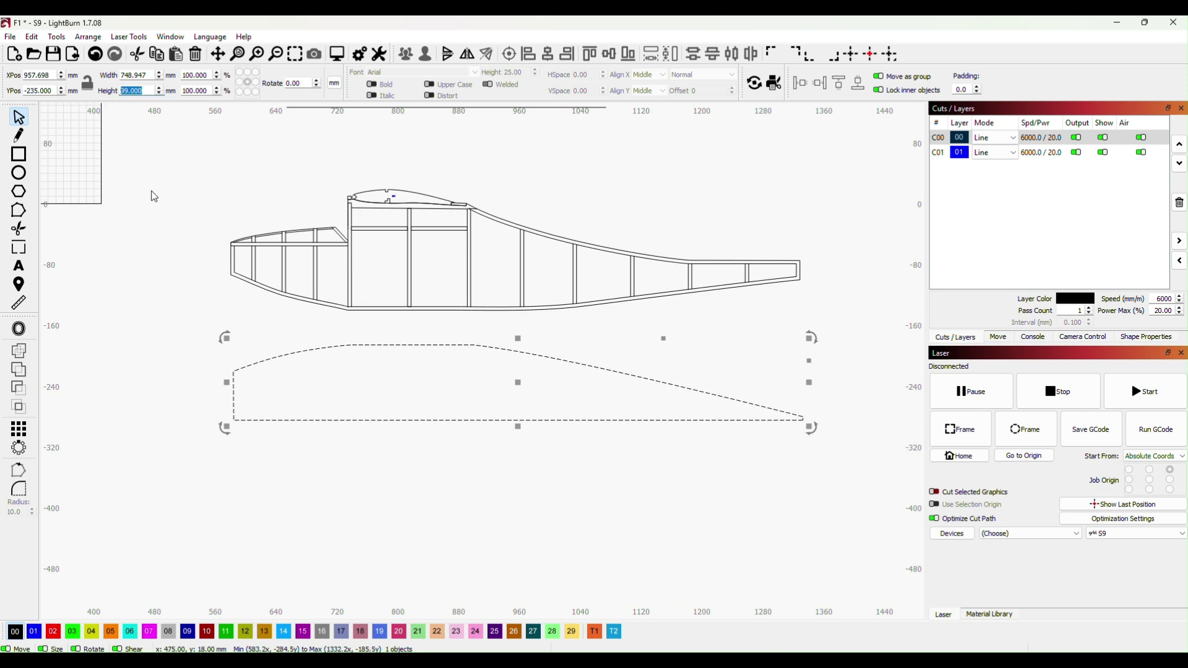
{"action": "type", "text": "44"}
{"action": "key", "text": "Return"}
{"action": "left_click", "coordinate": [511, 455]}
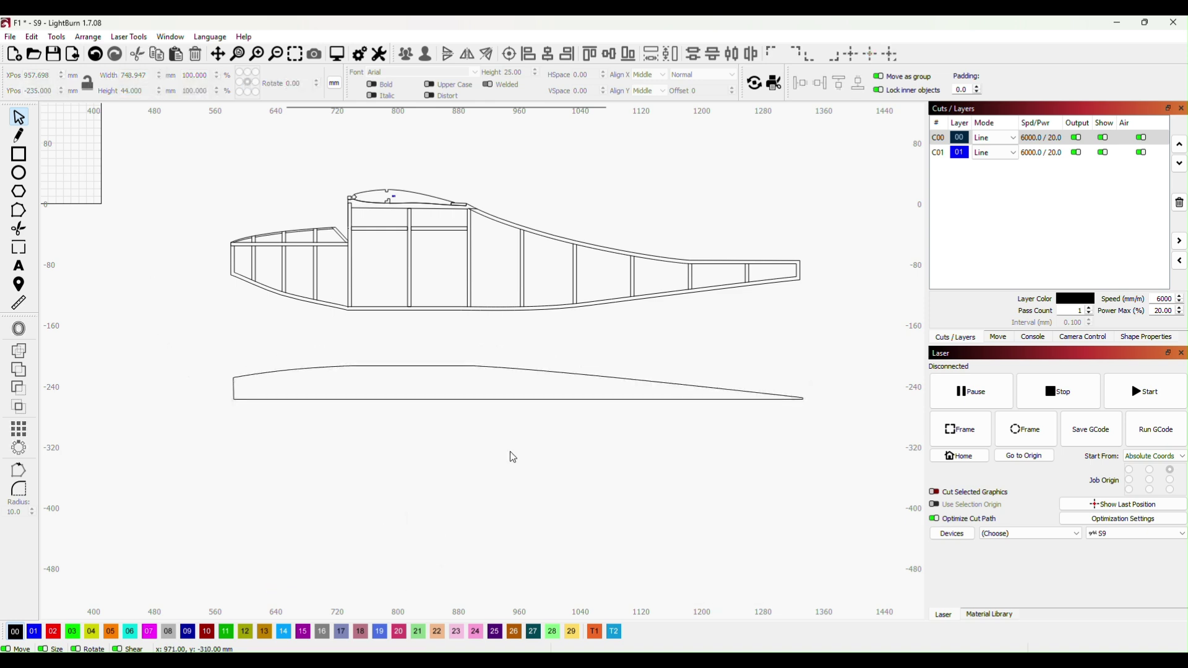
Duplicate the 44 mm high outline below the original and flip the copy vertically
{"action": "scroll", "coordinate": [604, 462], "scroll_direction": "down", "scroll_amount": 3}
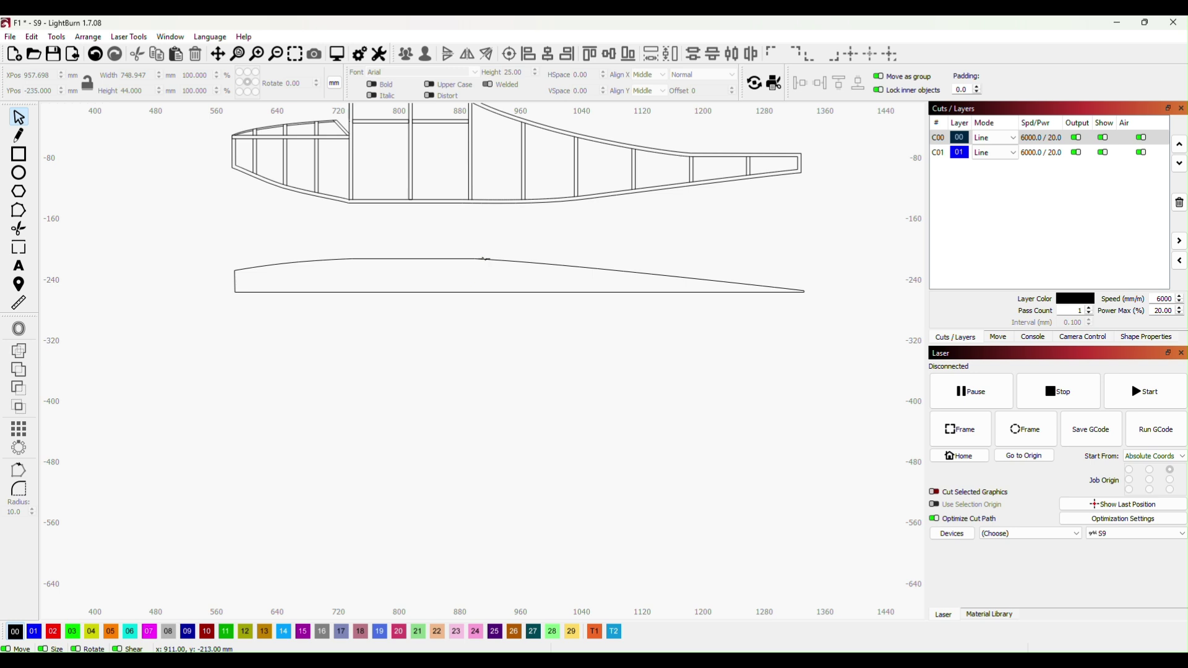
{"action": "left_click", "coordinate": [486, 258]}
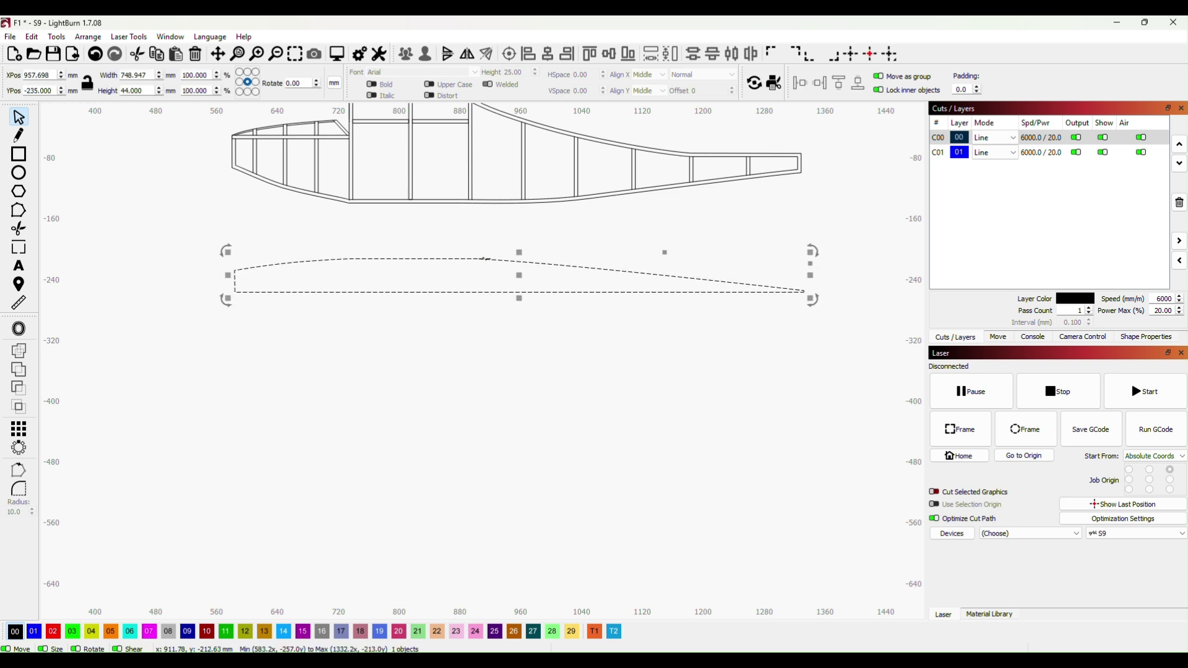
{"action": "key", "text": "ctrl+c"}
{"action": "key", "text": "ctrl+v"}
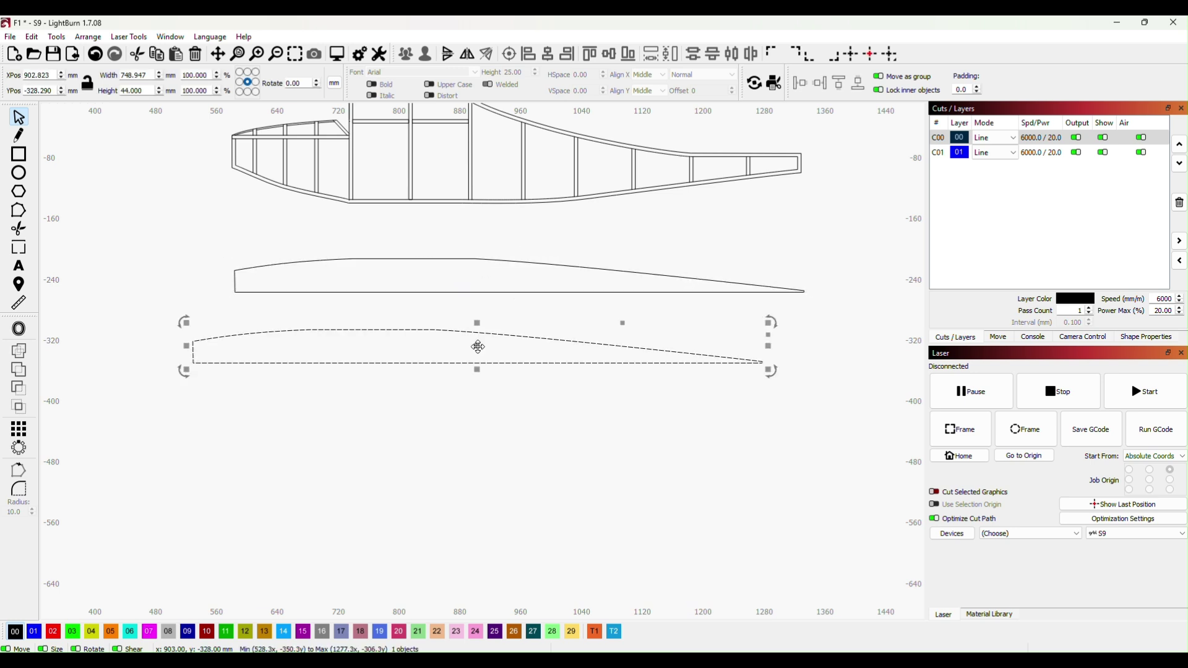
{"action": "left_click", "coordinate": [448, 55]}
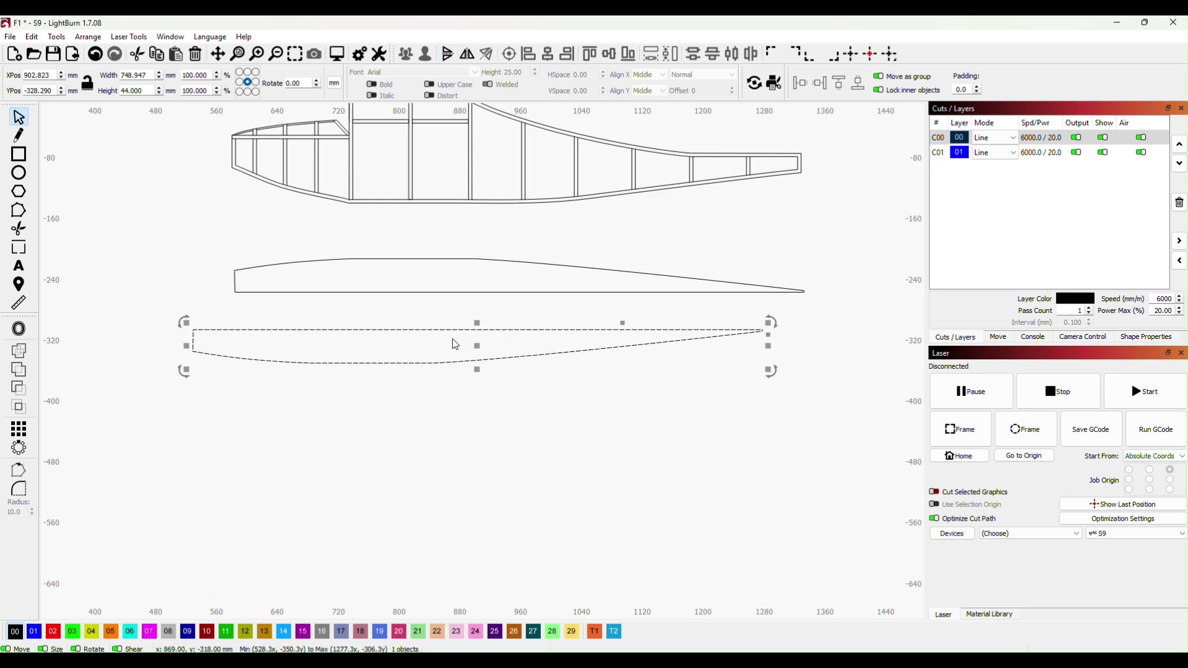
Butt the flipped half against the original's straight edge with the noses aligned, centred at about X 957.6, Y -279
{"action": "left_click_drag", "start_coordinate": [476, 346], "coordinate": [520, 315]}
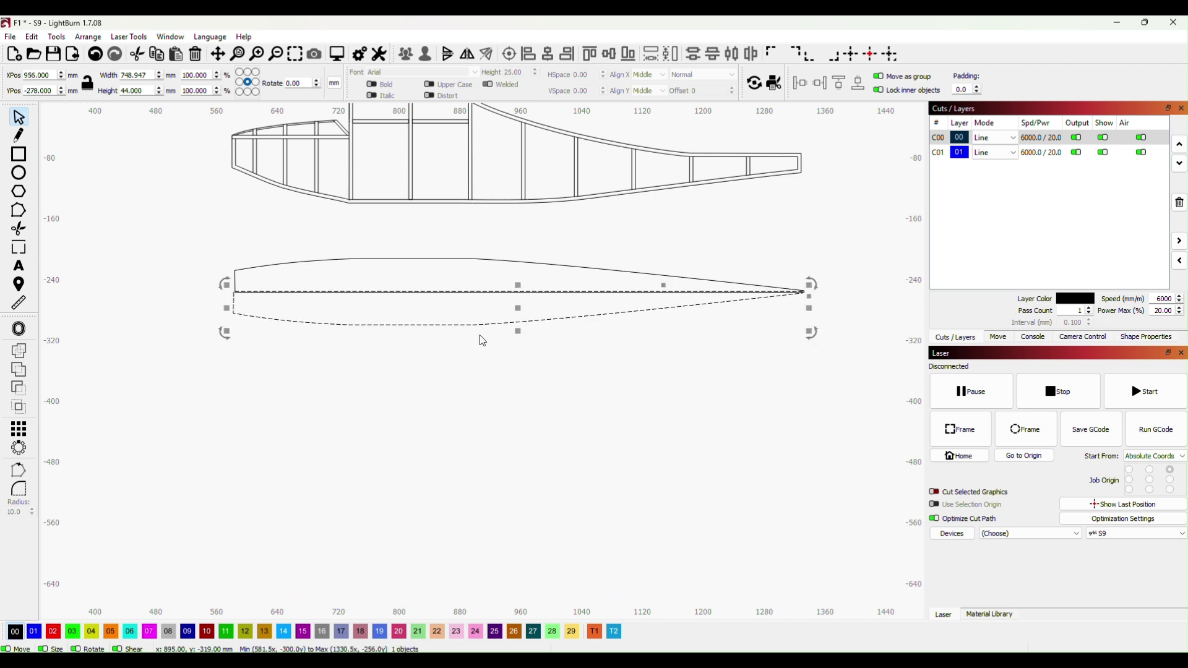
{"action": "scroll", "coordinate": [279, 411], "scroll_direction": "up", "scroll_amount": 3}
{"action": "left_click_drag", "start_coordinate": [152, 279], "coordinate": [256, 453]}
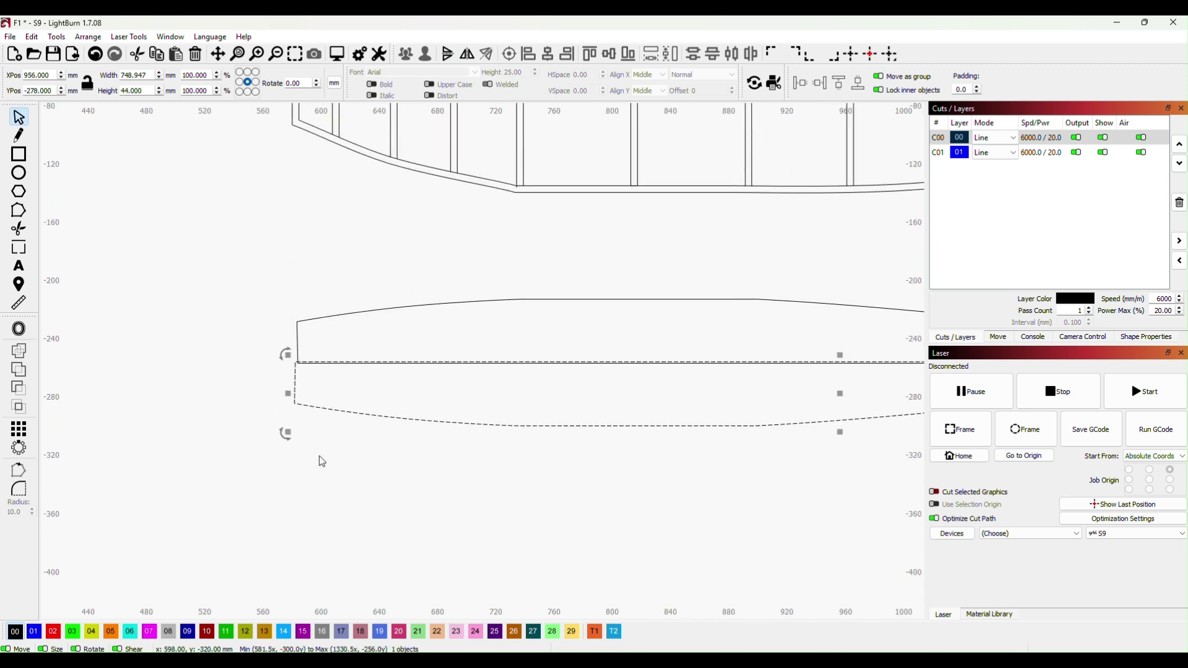
{"action": "scroll", "coordinate": [353, 368], "scroll_direction": "up", "scroll_amount": 2}
{"action": "left_click_drag", "start_coordinate": [358, 303], "coordinate": [357, 307]}
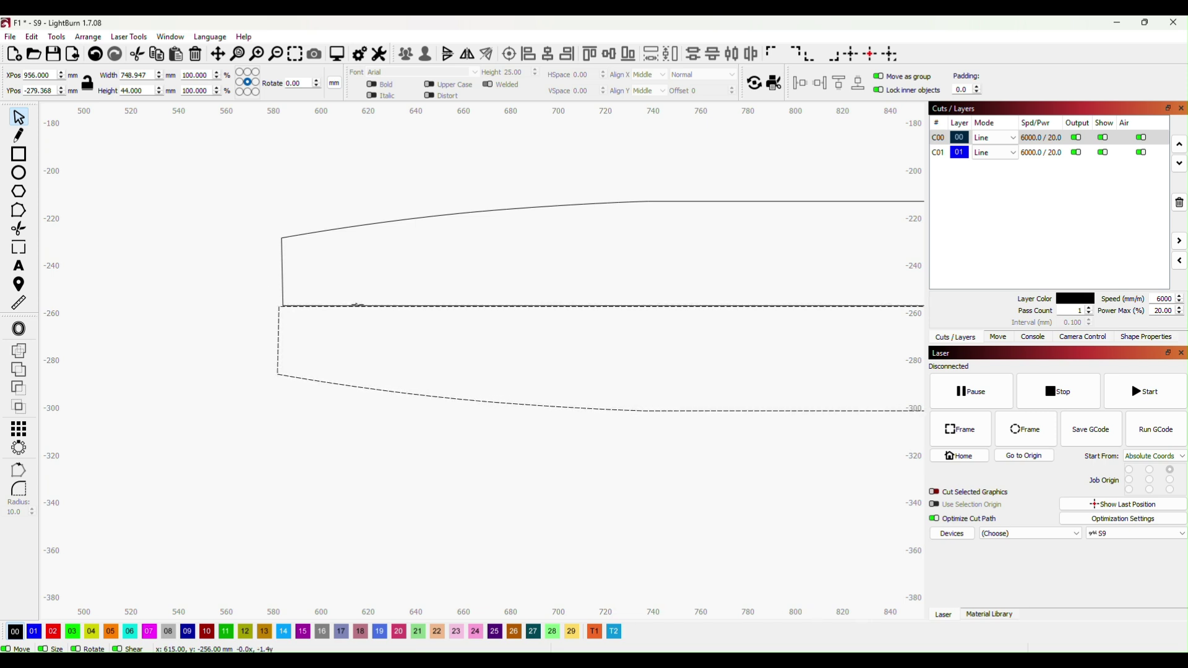
{"action": "left_click", "coordinate": [357, 306]}
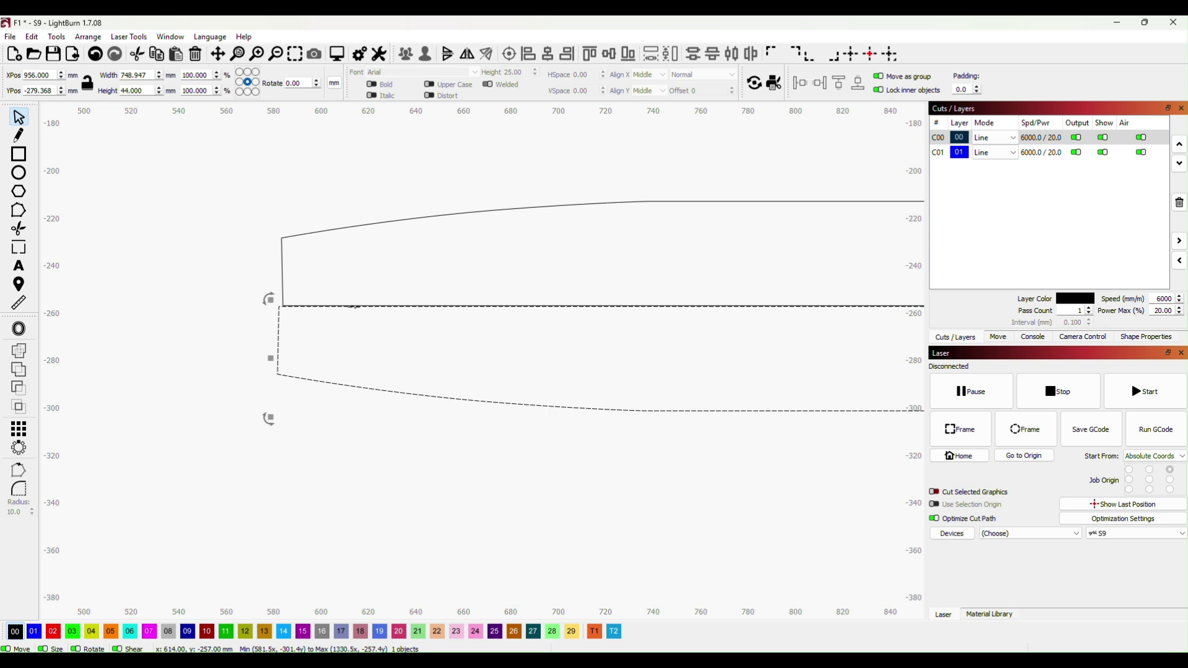
{"action": "left_click_drag", "start_coordinate": [354, 305], "coordinate": [354, 305]}
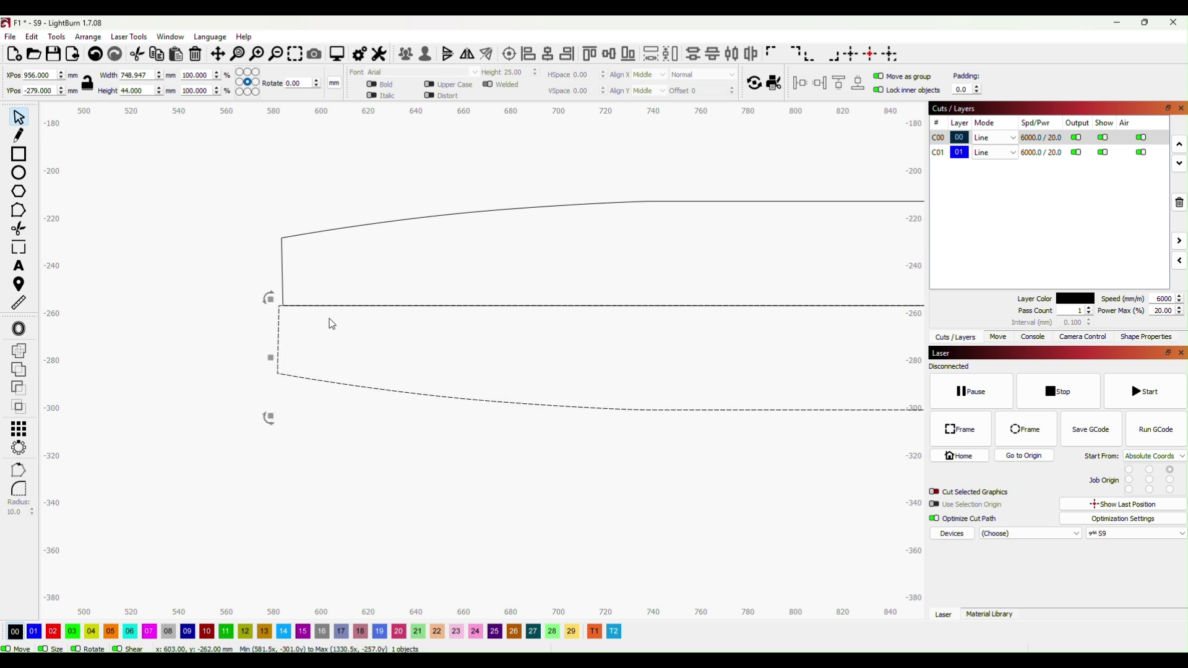
{"action": "key", "text": "Right"}
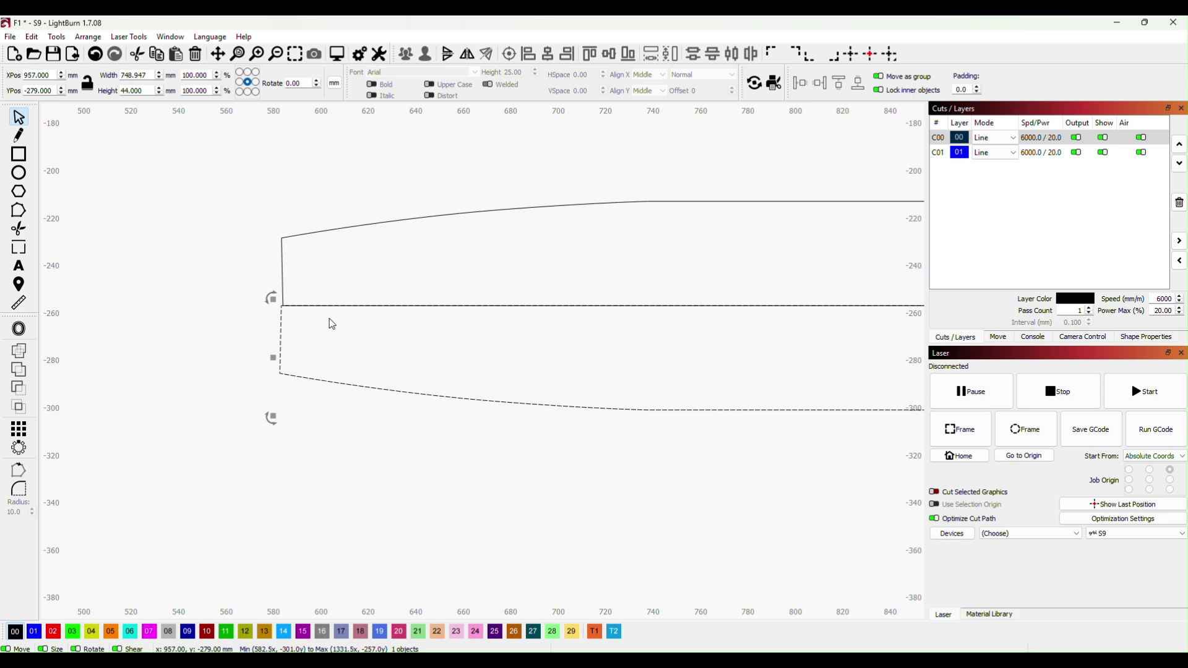
{"action": "key", "text": "Right"}
{"action": "key", "text": "Right"}
{"action": "key", "text": "Right"}
{"action": "left_click", "coordinate": [500, 496]}
Weld the two mirrored halves into a single symmetrical fuselage plan outline
{"action": "scroll", "coordinate": [549, 538], "scroll_direction": "down", "scroll_amount": 3}
{"action": "scroll", "coordinate": [717, 540], "scroll_direction": "down", "scroll_amount": 5}
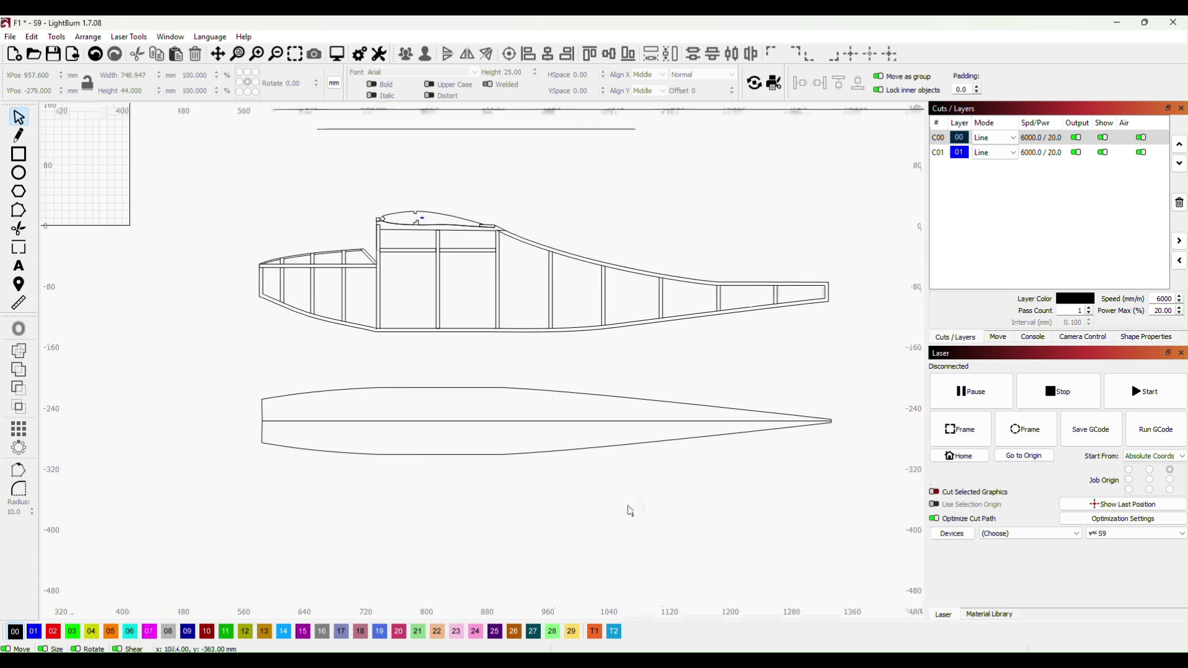
{"action": "left_click_drag", "start_coordinate": [219, 366], "coordinate": [869, 523]}
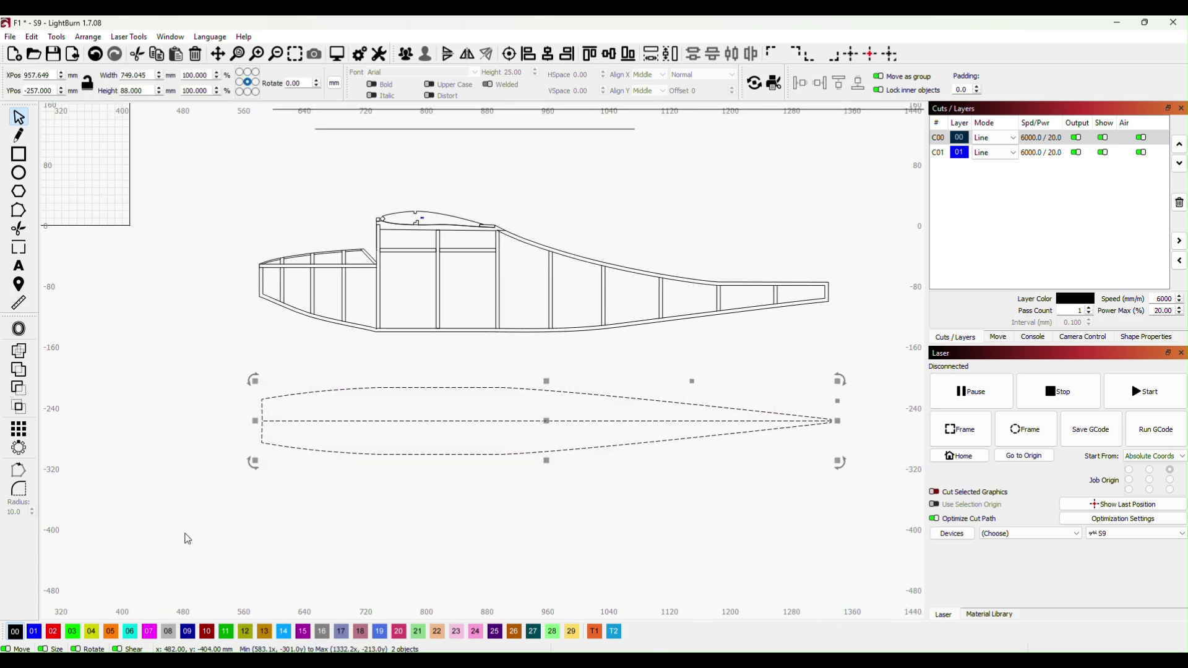
{"action": "left_click", "coordinate": [21, 354]}
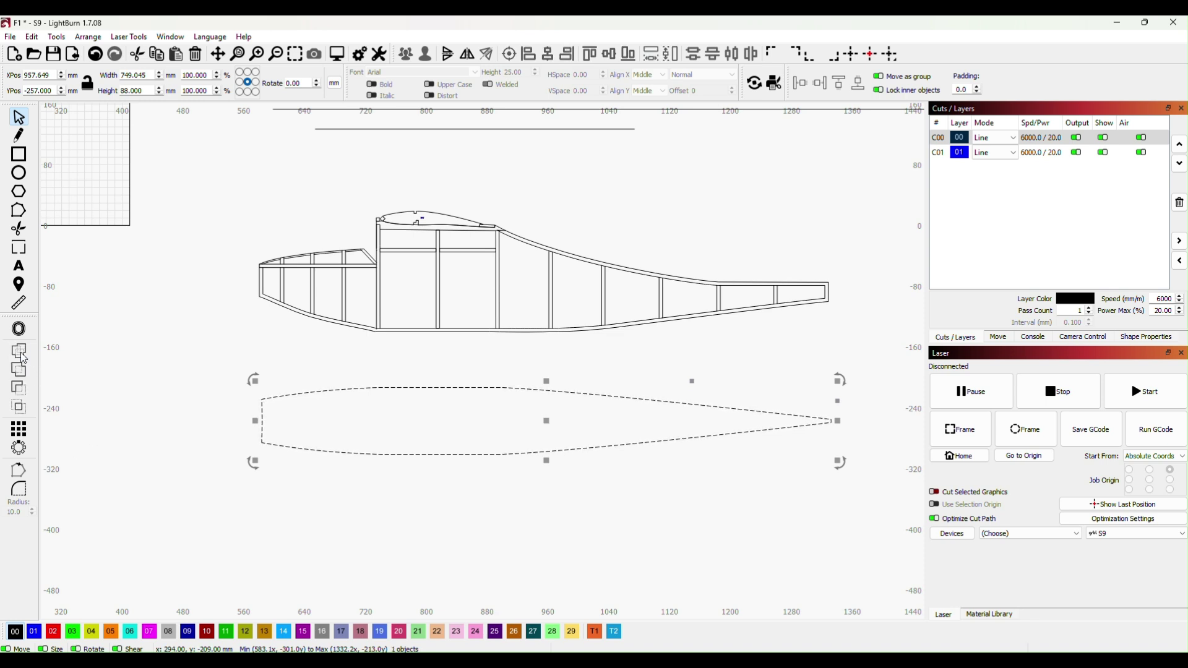
{"action": "left_click", "coordinate": [593, 499]}
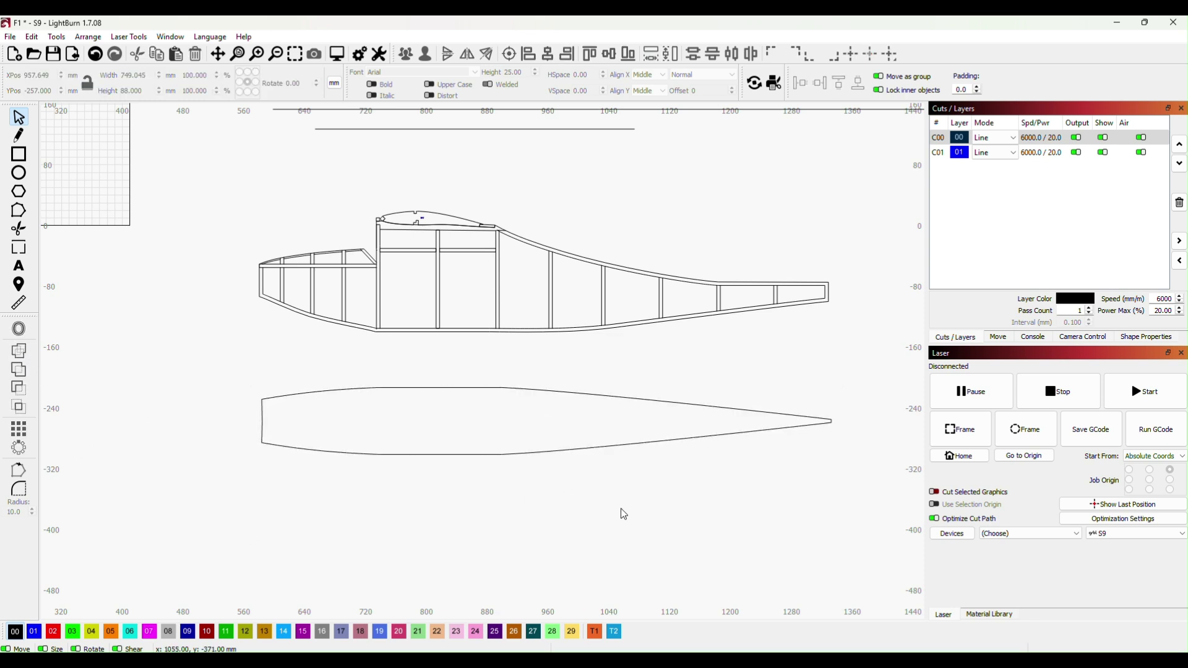
Examine the welded outline's nose edge, then display and inspect its nodes along the whole length
{"action": "left_click_drag", "start_coordinate": [623, 512], "coordinate": [641, 437]}
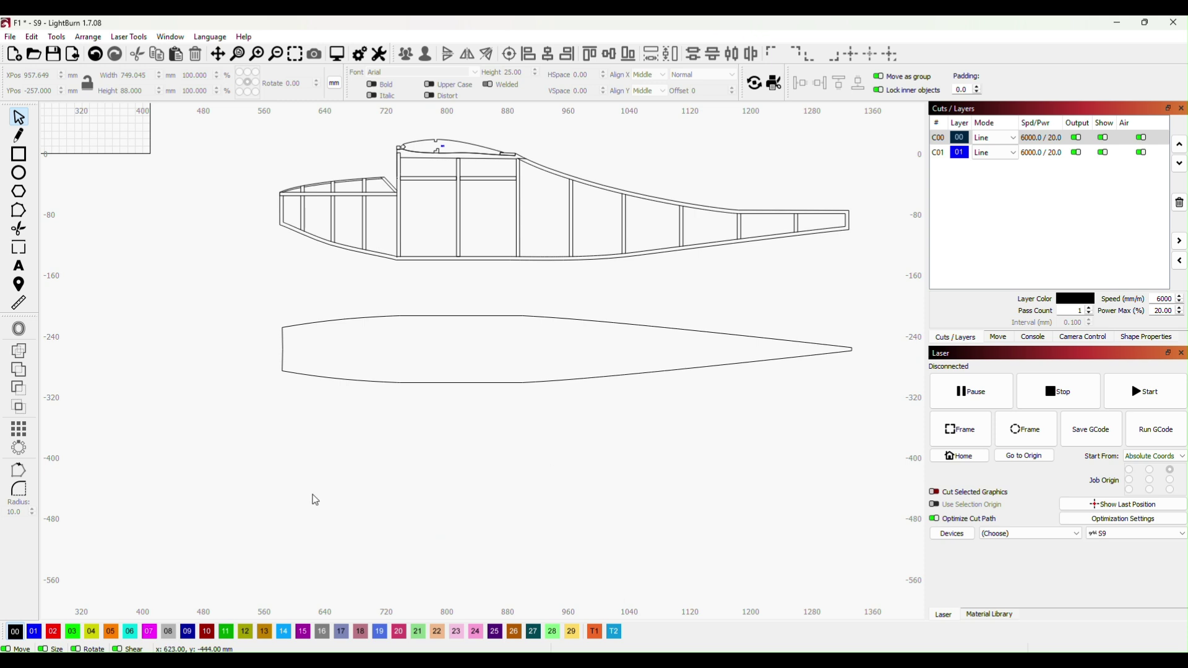
{"action": "scroll", "coordinate": [274, 429], "scroll_direction": "up", "scroll_amount": 3}
{"action": "scroll", "coordinate": [271, 422], "scroll_direction": "down", "scroll_amount": 2}
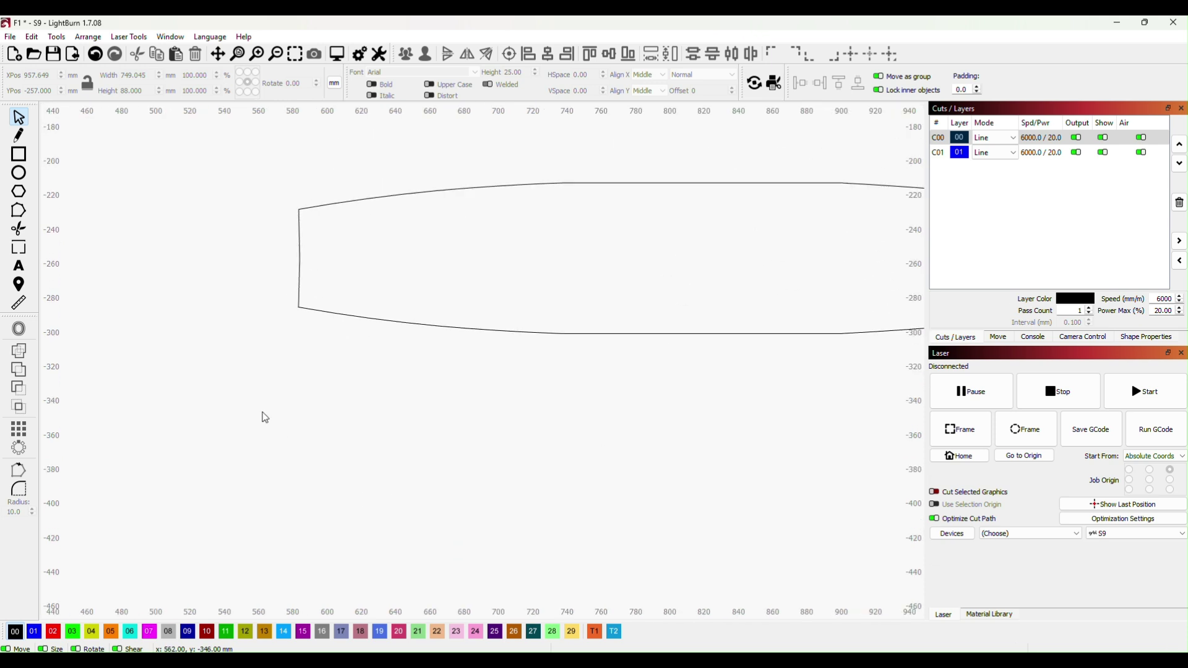
{"action": "scroll", "coordinate": [838, 429], "scroll_direction": "down", "scroll_amount": 2}
{"action": "scroll", "coordinate": [634, 463], "scroll_direction": "up", "scroll_amount": 2}
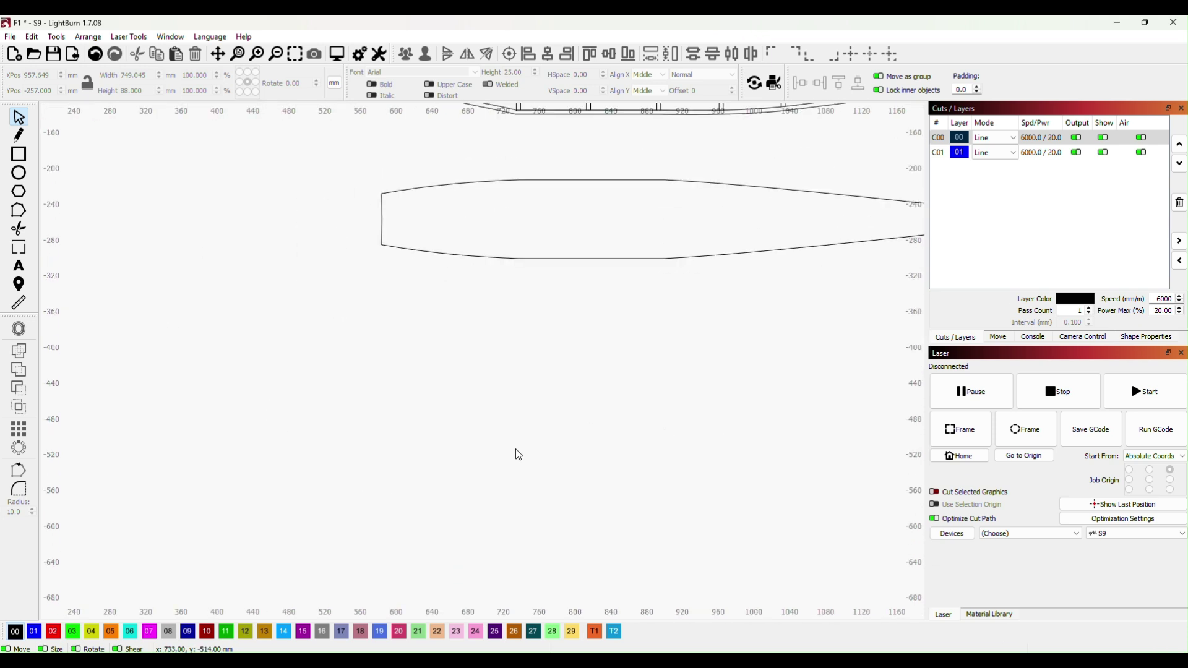
{"action": "left_click_drag", "start_coordinate": [242, 202], "coordinate": [247, 355]}
{"action": "scroll", "coordinate": [247, 359], "scroll_direction": "up", "scroll_amount": 1}
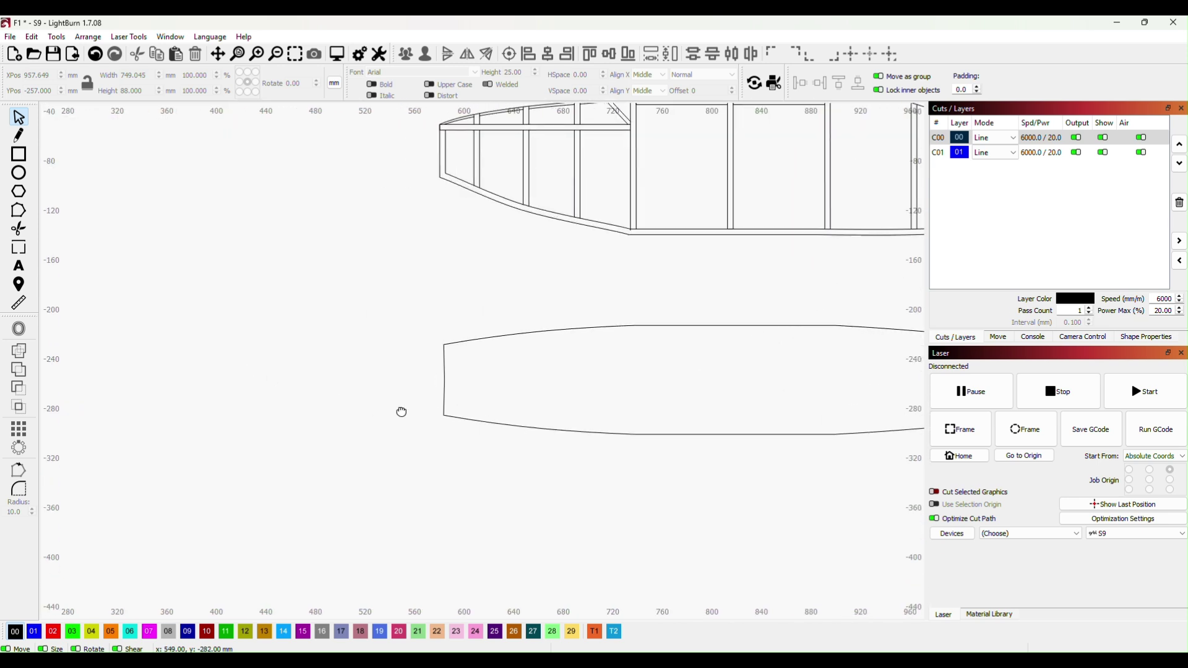
{"action": "left_click_drag", "start_coordinate": [400, 411], "coordinate": [281, 294]}
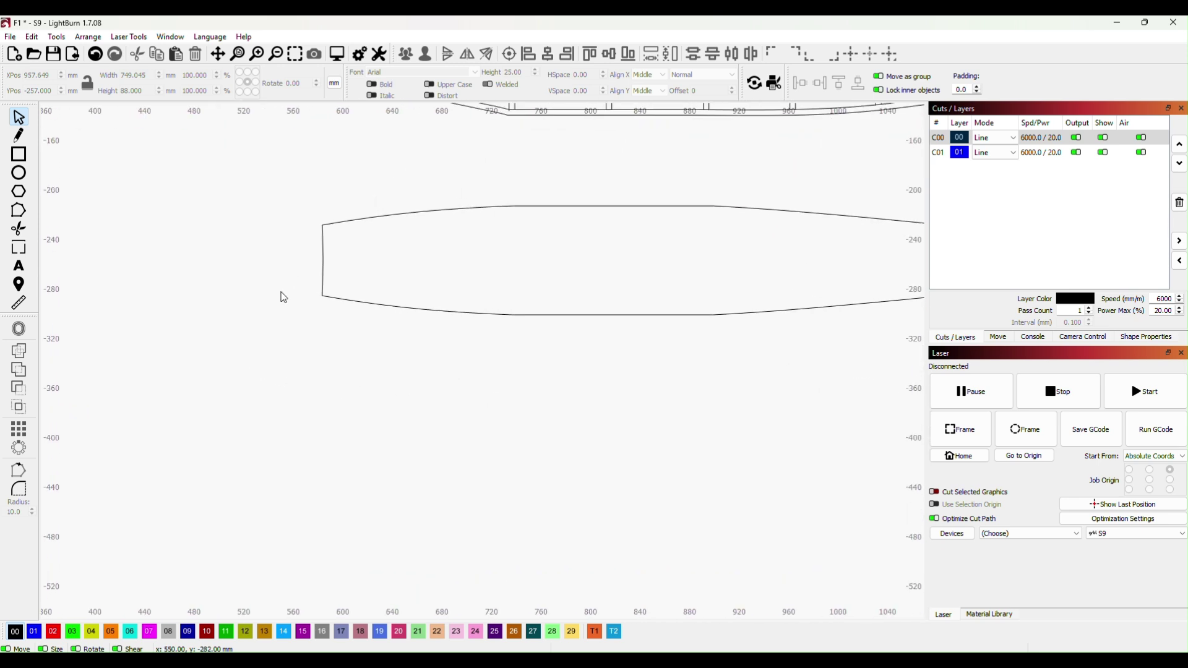
{"action": "left_click", "coordinate": [414, 212]}
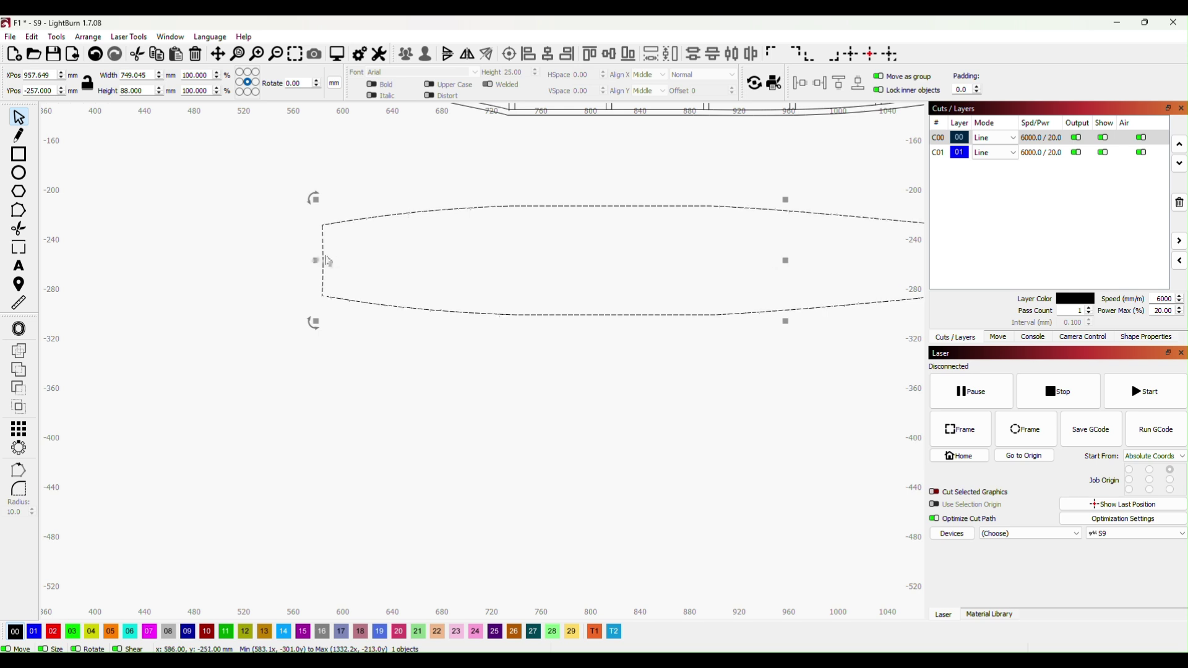
{"action": "left_click", "coordinate": [19, 215]}
{"action": "scroll", "coordinate": [347, 363], "scroll_direction": "down", "scroll_amount": 4}
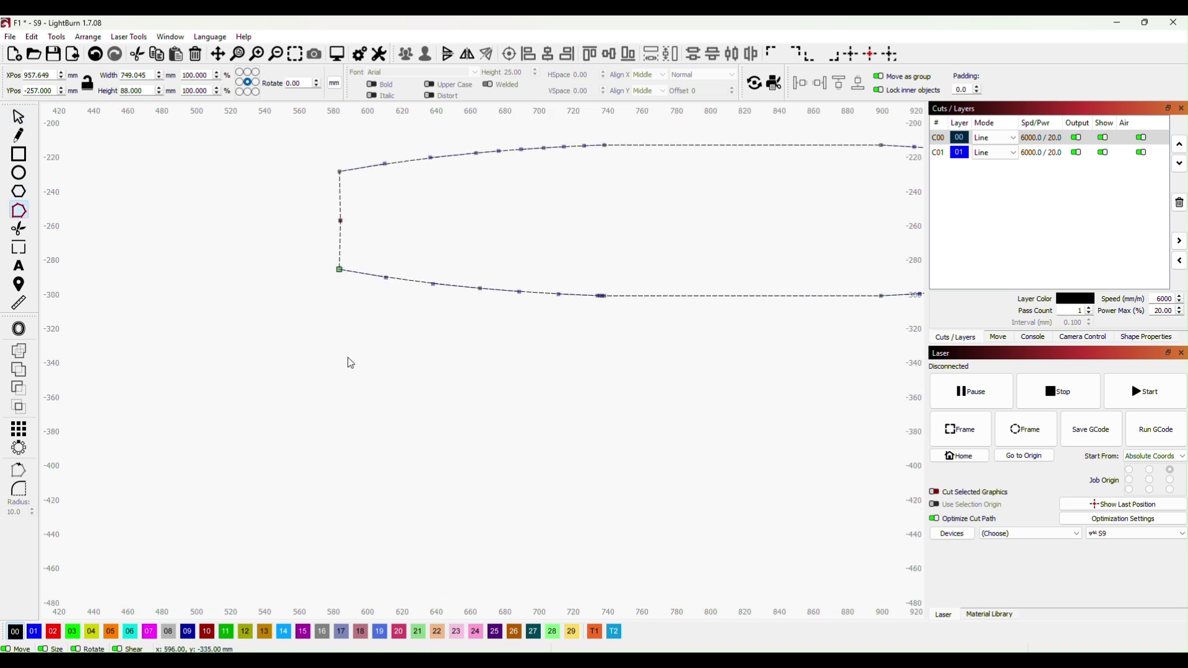
{"action": "left_click_drag", "start_coordinate": [626, 379], "coordinate": [547, 404]}
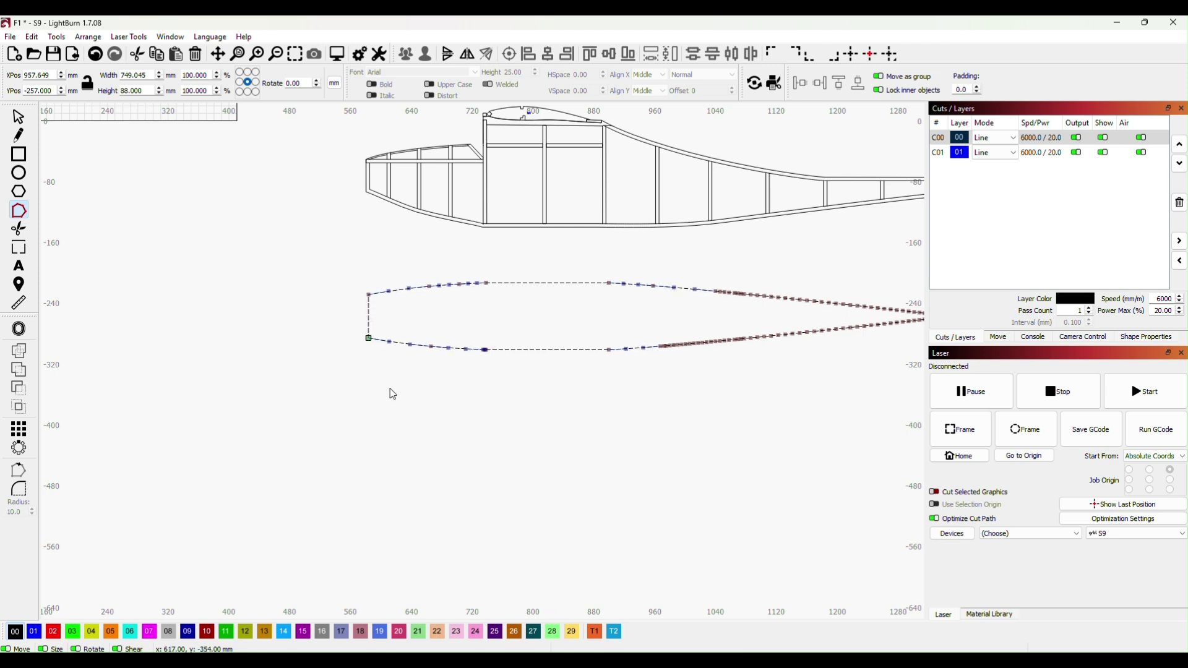
{"action": "scroll", "coordinate": [408, 396], "scroll_direction": "down", "scroll_amount": 5}
{"action": "scroll", "coordinate": [573, 430], "scroll_direction": "up", "scroll_amount": 3}
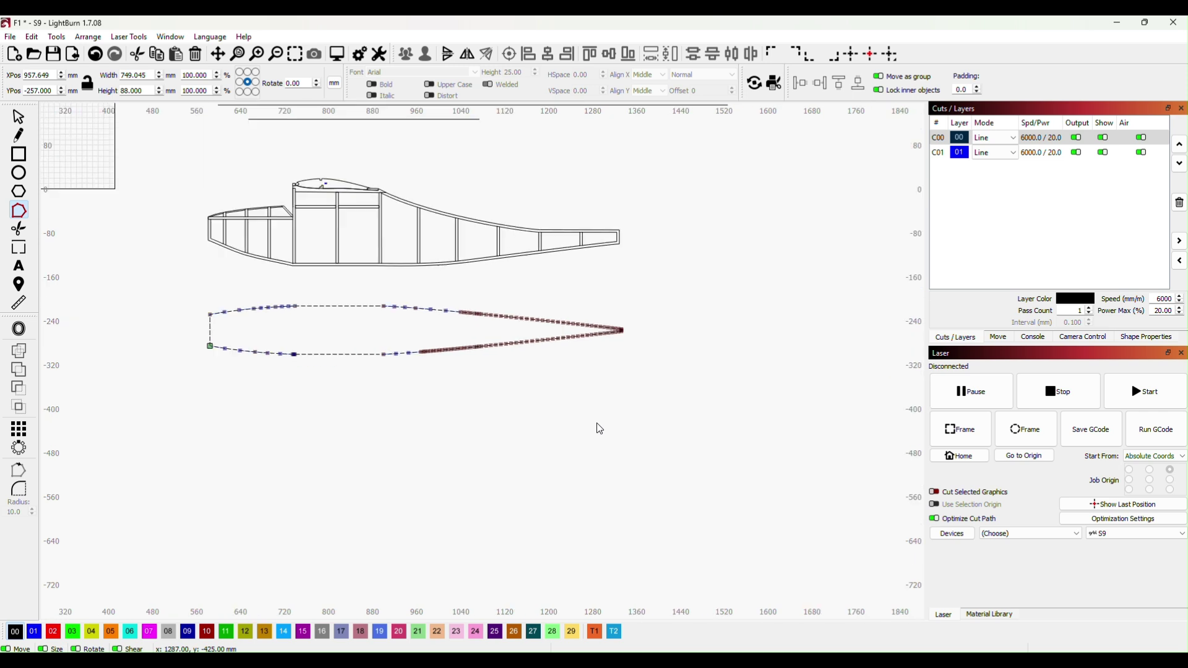
Move the welded plan outline up to sit just below the side frame, centred at X 954, Y -194
{"action": "key", "text": "Escape"}
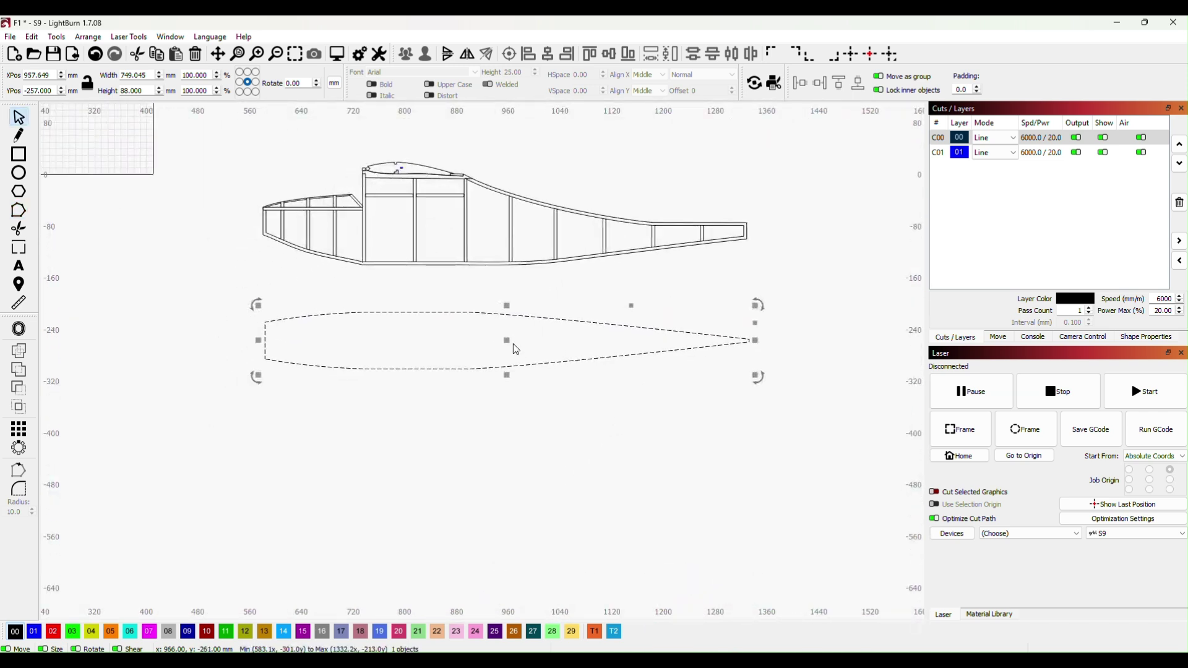
{"action": "left_click_drag", "start_coordinate": [510, 342], "coordinate": [508, 254]}
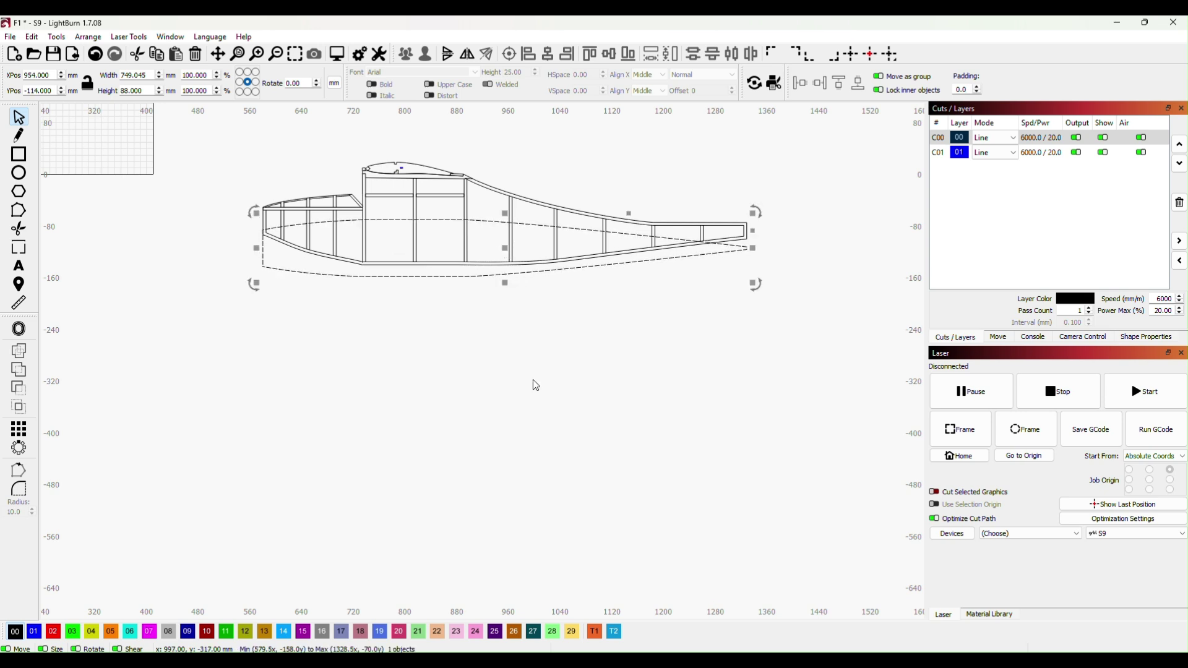
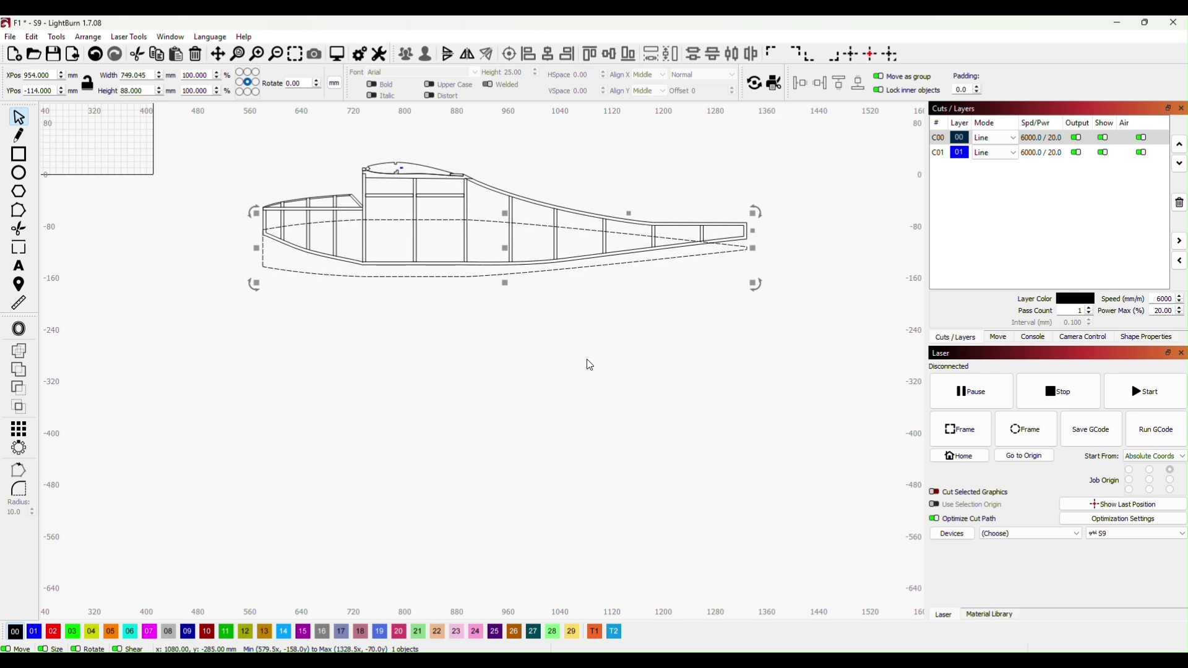
{"action": "key", "text": "Down"}
{"action": "key", "text": "Down"}
{"action": "key", "text": "Down"}
{"action": "key", "text": "Down"}
{"action": "key", "text": "Down"}
{"action": "key", "text": "Down"}
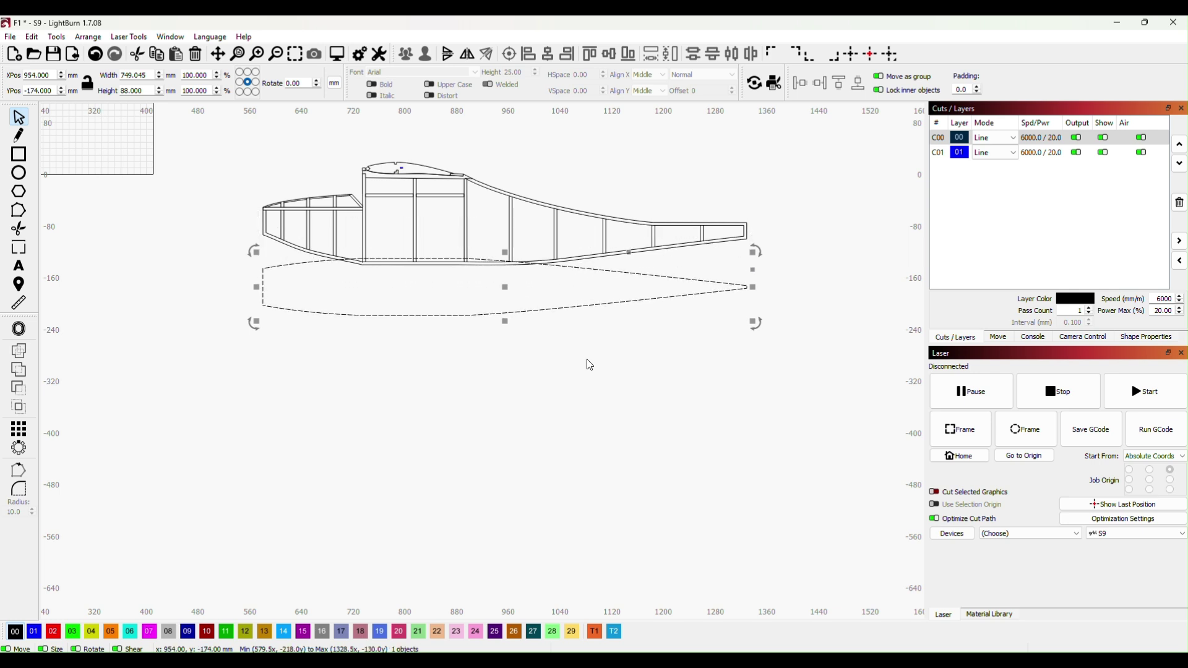
{"action": "key", "text": "Down"}
{"action": "key", "text": "Down"}
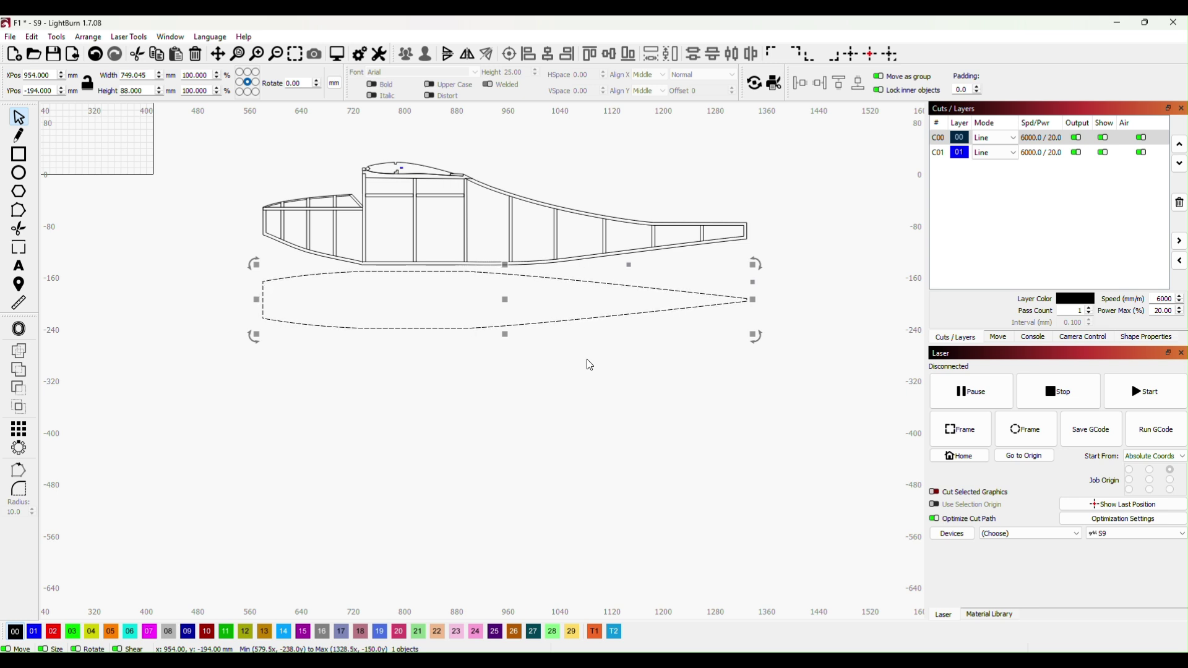
{"action": "left_click", "coordinate": [590, 365]}
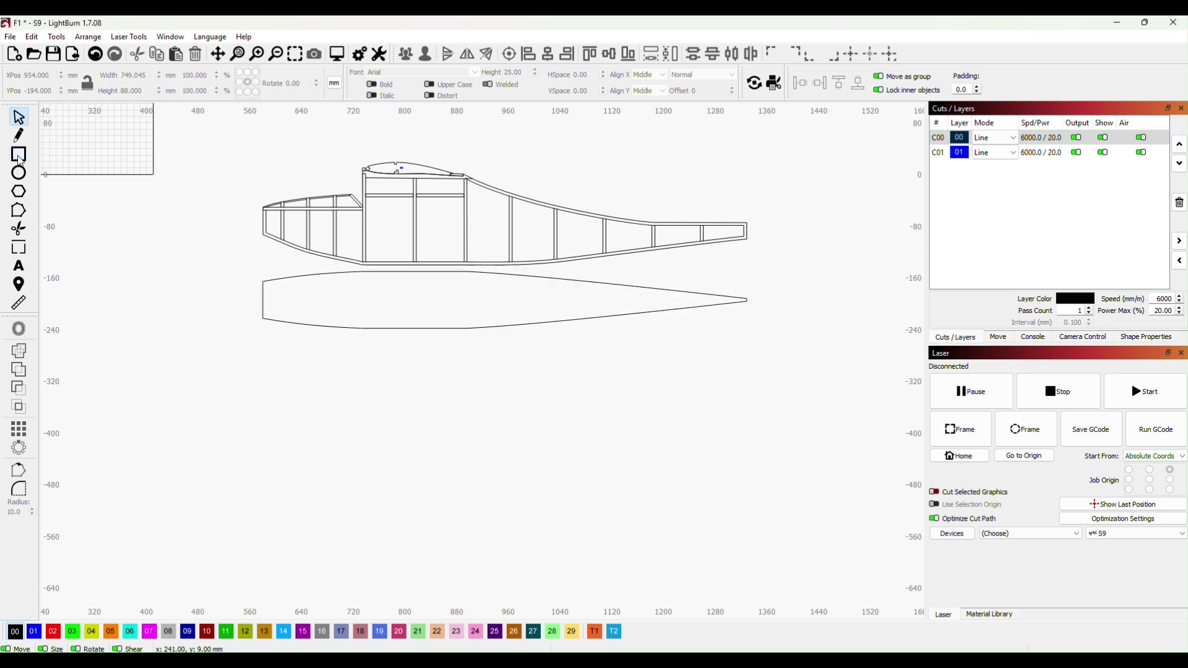
Offset the plan outline inward by 4.60 mm with round corners
{"action": "left_click", "coordinate": [467, 327]}
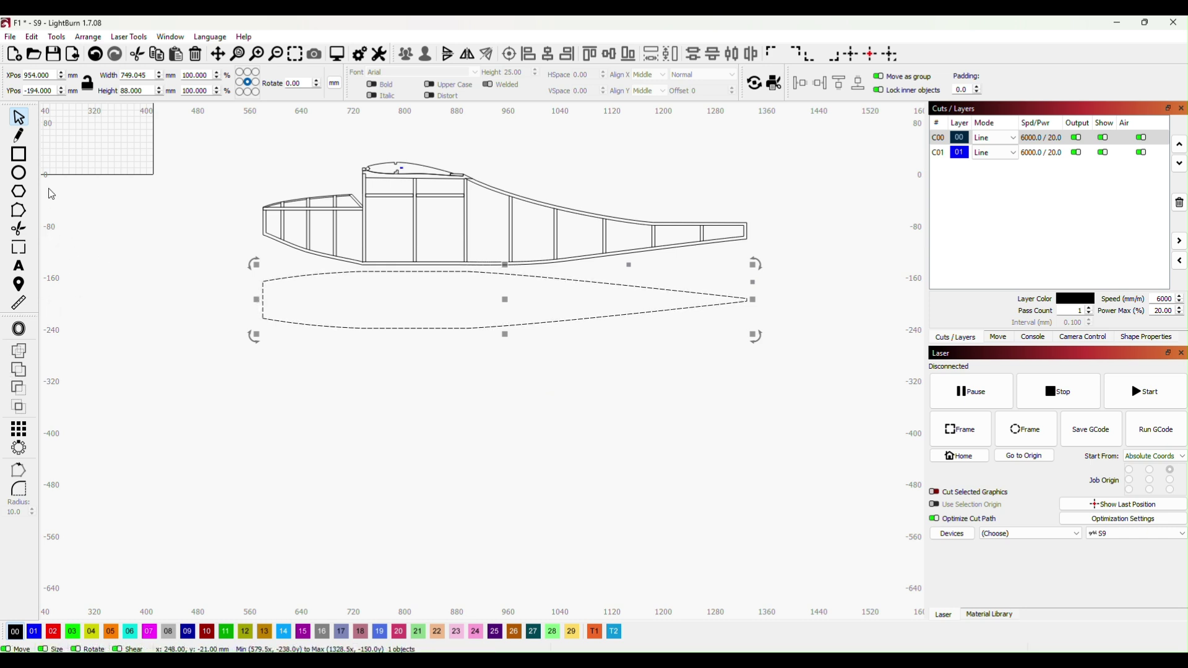
{"action": "left_click", "coordinate": [20, 332]}
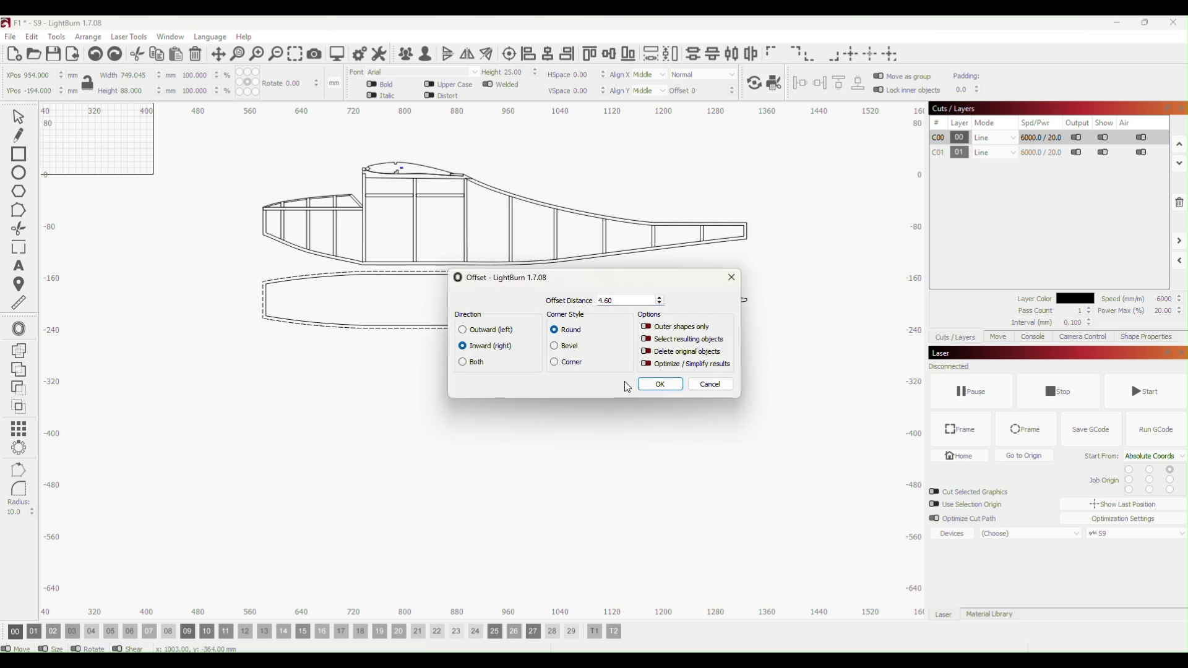
{"action": "left_click", "coordinate": [674, 392]}
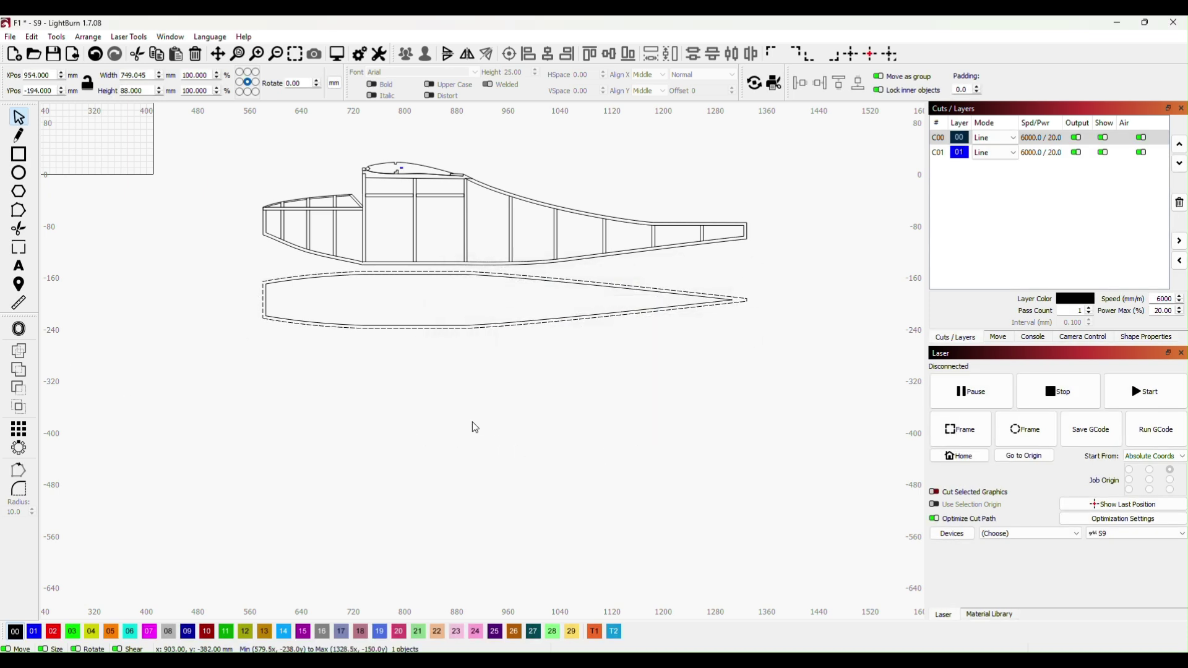
Draw a short horizontal centreline from the inner outline's pointed tip to the middle of the outer tail edge
{"action": "scroll", "coordinate": [521, 398], "scroll_direction": "up", "scroll_amount": 1}
{"action": "scroll", "coordinate": [522, 398], "scroll_direction": "up", "scroll_amount": 1}
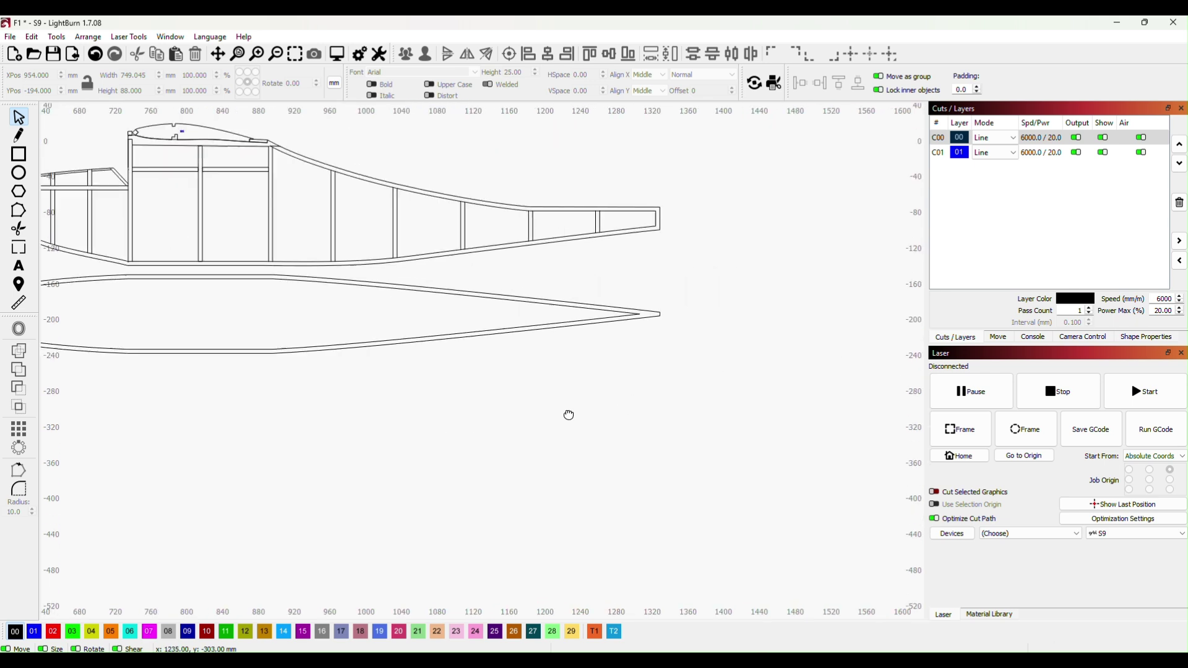
{"action": "scroll", "coordinate": [568, 414], "scroll_direction": "up", "scroll_amount": 2}
{"action": "scroll", "coordinate": [679, 332], "scroll_direction": "up", "scroll_amount": 2}
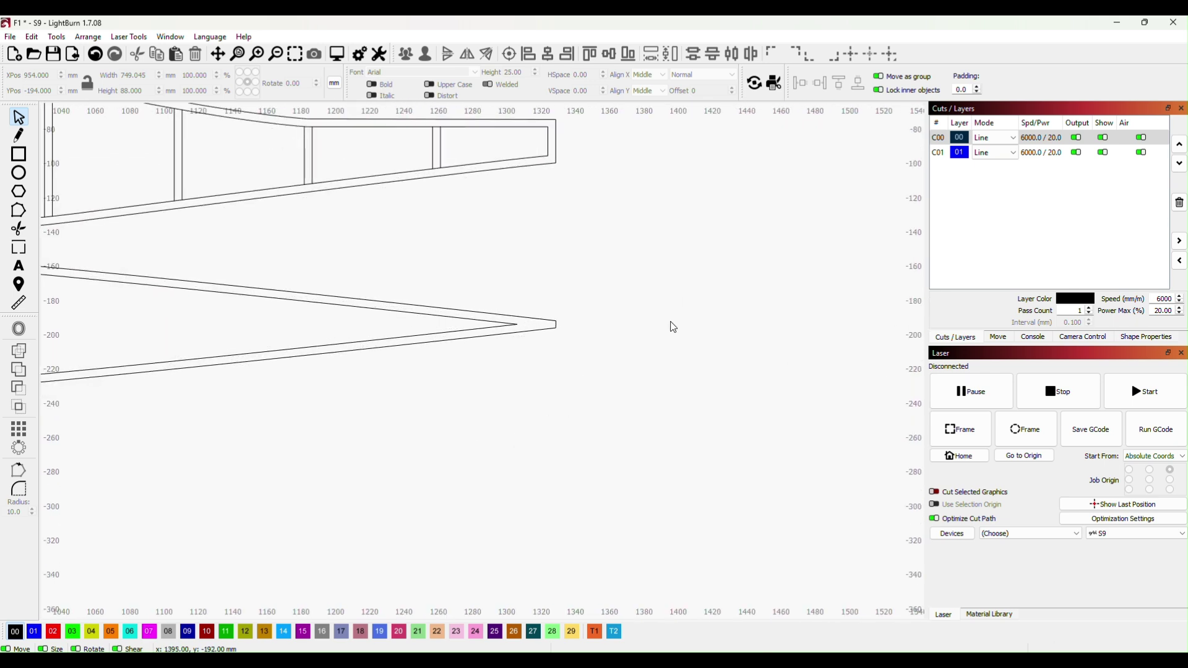
{"action": "scroll", "coordinate": [667, 326], "scroll_direction": "up", "scroll_amount": 1}
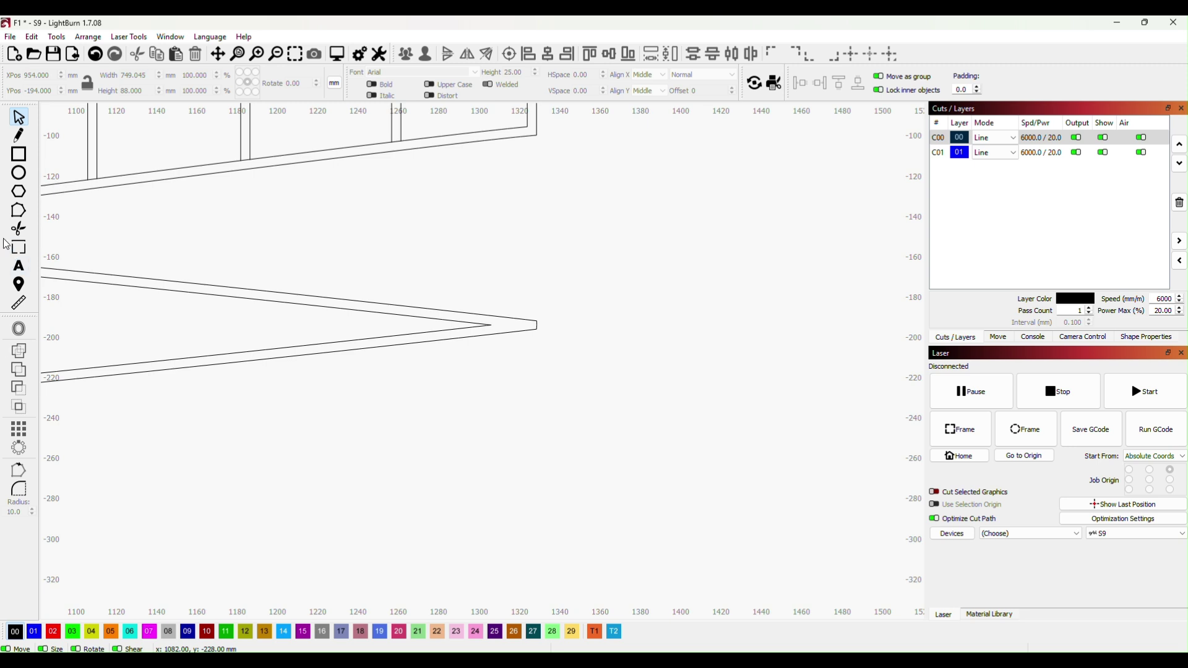
{"action": "left_click", "coordinate": [19, 135]}
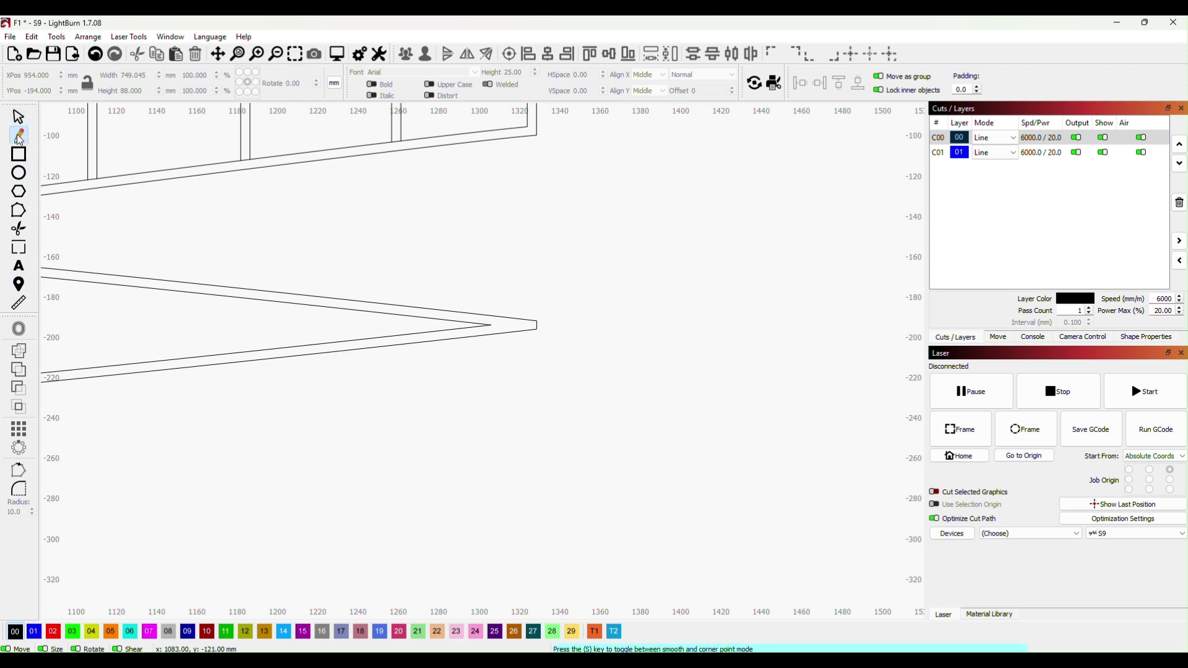
{"action": "left_click", "coordinate": [490, 325]}
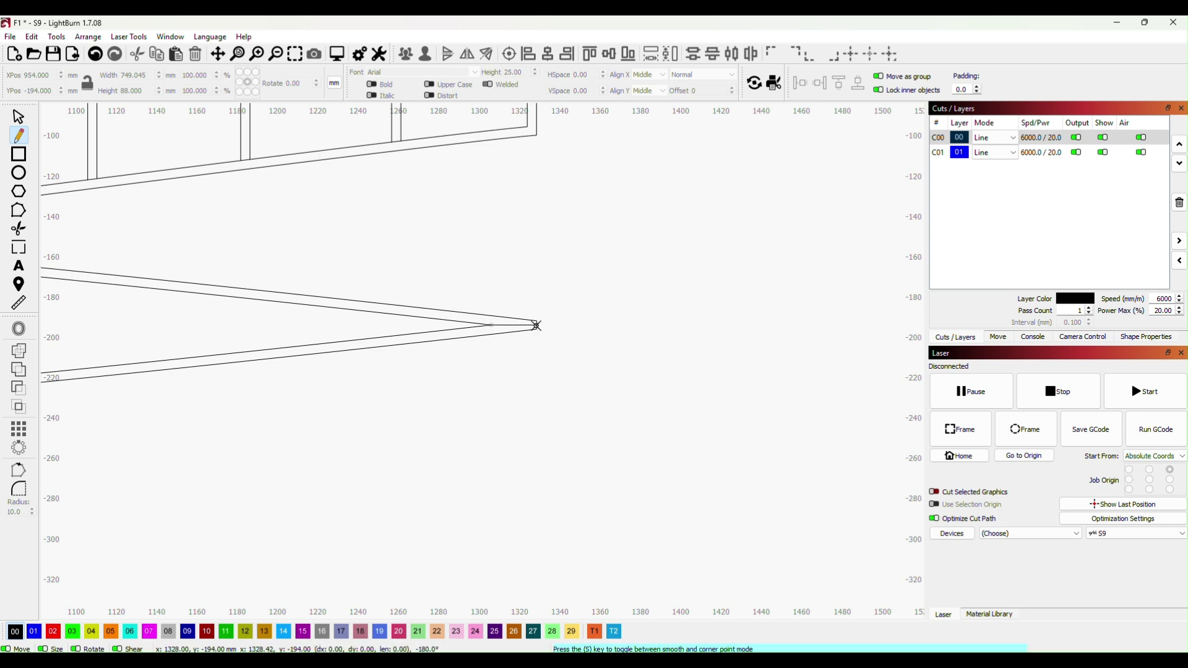
{"action": "left_click", "coordinate": [536, 325]}
Draw a vertical rectangle about 132 mm high below the plan outline's nose and set its width to 4.6 mm
{"action": "scroll", "coordinate": [549, 411], "scroll_direction": "down", "scroll_amount": 3}
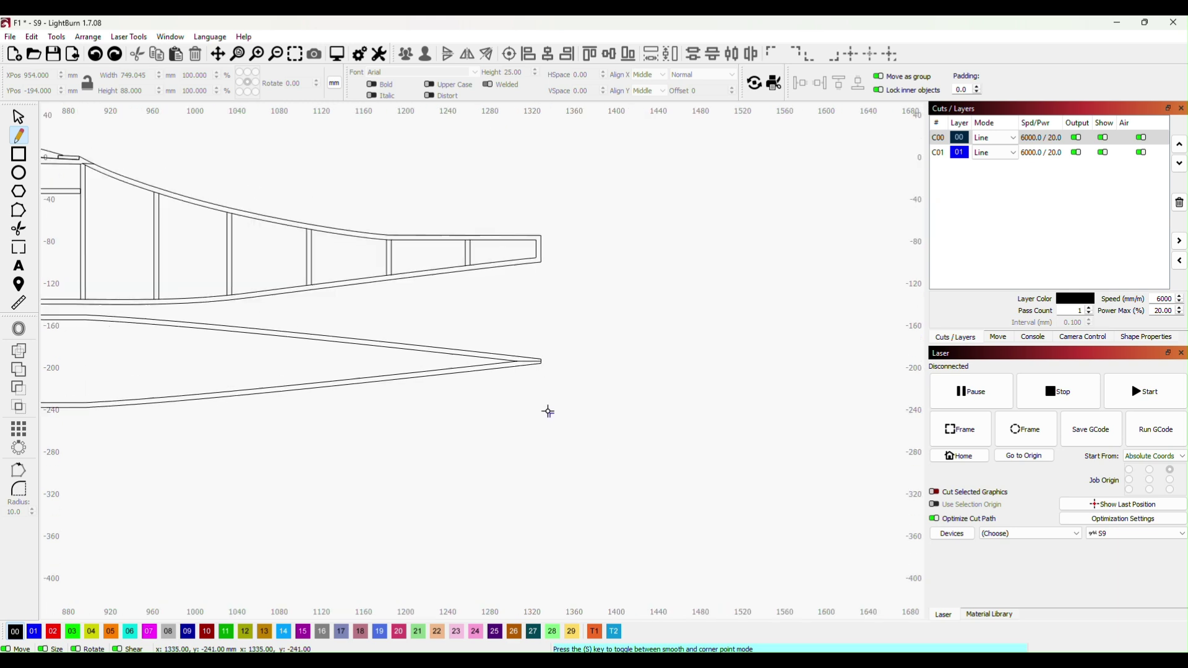
{"action": "scroll", "coordinate": [465, 484], "scroll_direction": "down", "scroll_amount": 1}
{"action": "left_click_drag", "start_coordinate": [445, 488], "coordinate": [592, 459]}
{"action": "scroll", "coordinate": [619, 449], "scroll_direction": "down", "scroll_amount": 1}
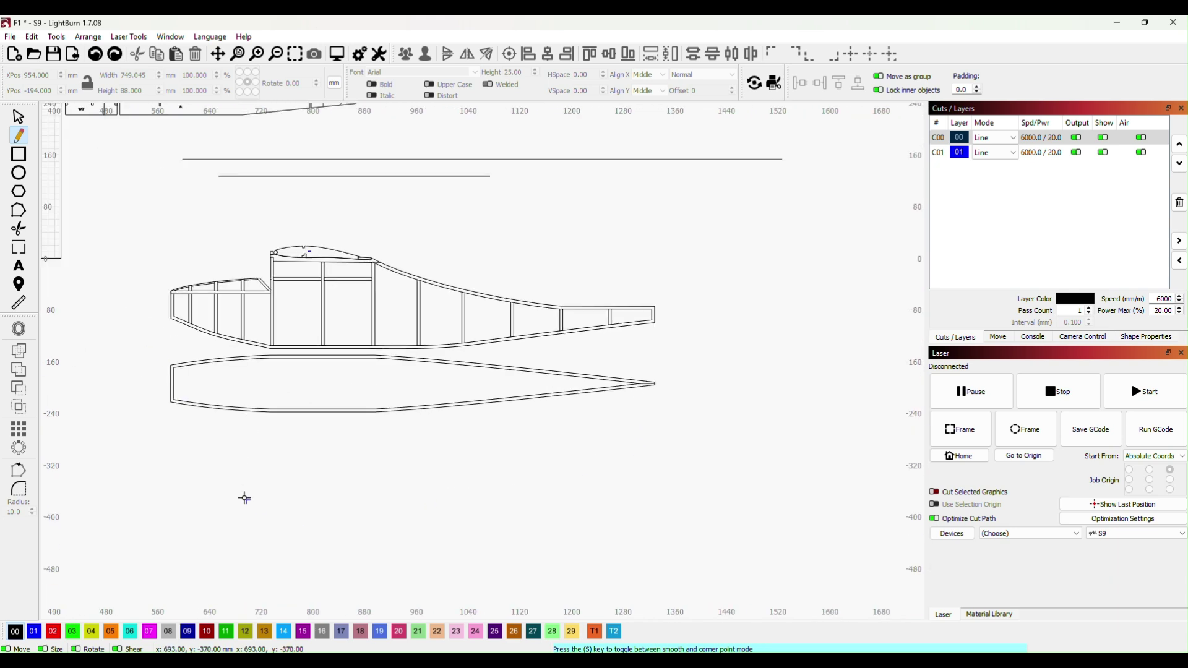
{"action": "left_click", "coordinate": [19, 155]}
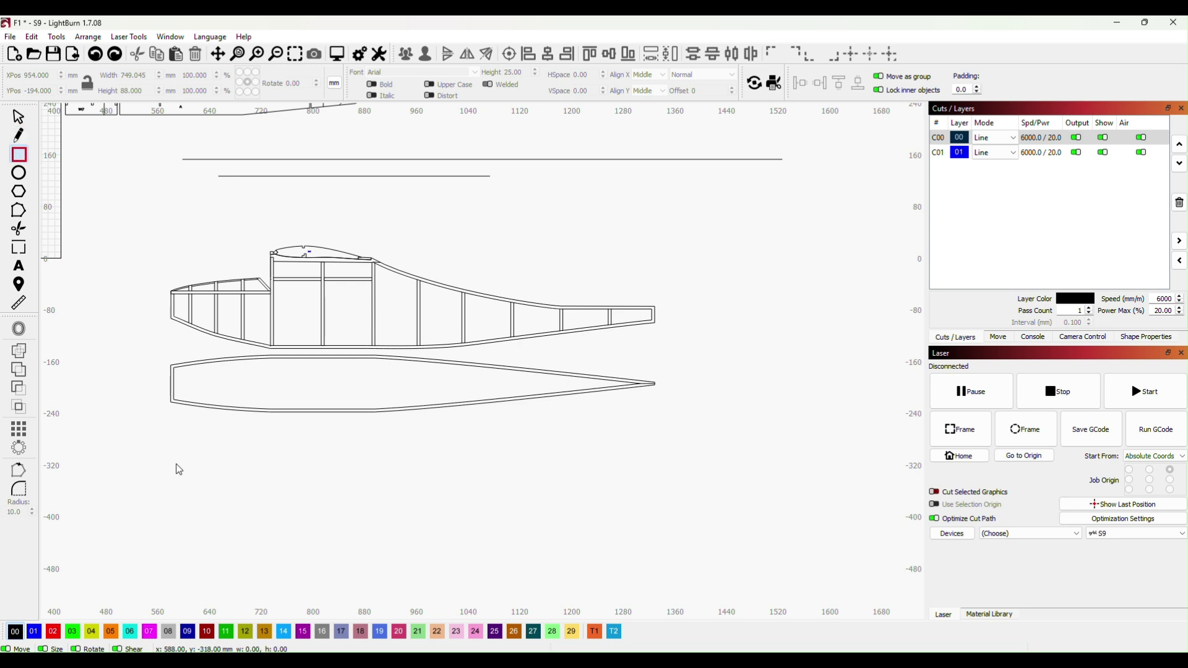
{"action": "mouse_move", "coordinate": [195, 442]}
{"action": "left_mouse_down"}
{"action": "mouse_move", "coordinate": [192, 547]}
{"action": "mouse_move", "coordinate": [210, 536]}
{"action": "left_mouse_up"}
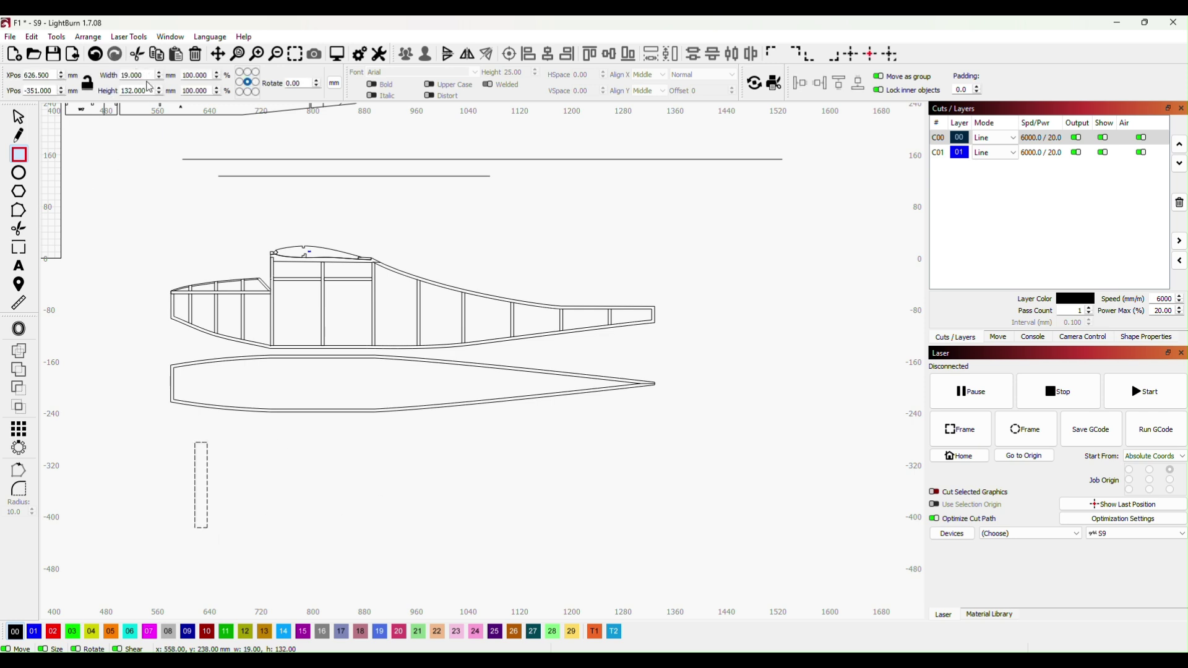
{"action": "key", "text": "ctrl+a"}
{"action": "type", "text": "4.6"}
{"action": "key", "text": "Return"}
Paste ten copies of the 4.6 mm strip spaced along the plan outline, roughly below the side frame's uprights
{"action": "scroll", "coordinate": [256, 470], "scroll_direction": "up", "scroll_amount": 1}
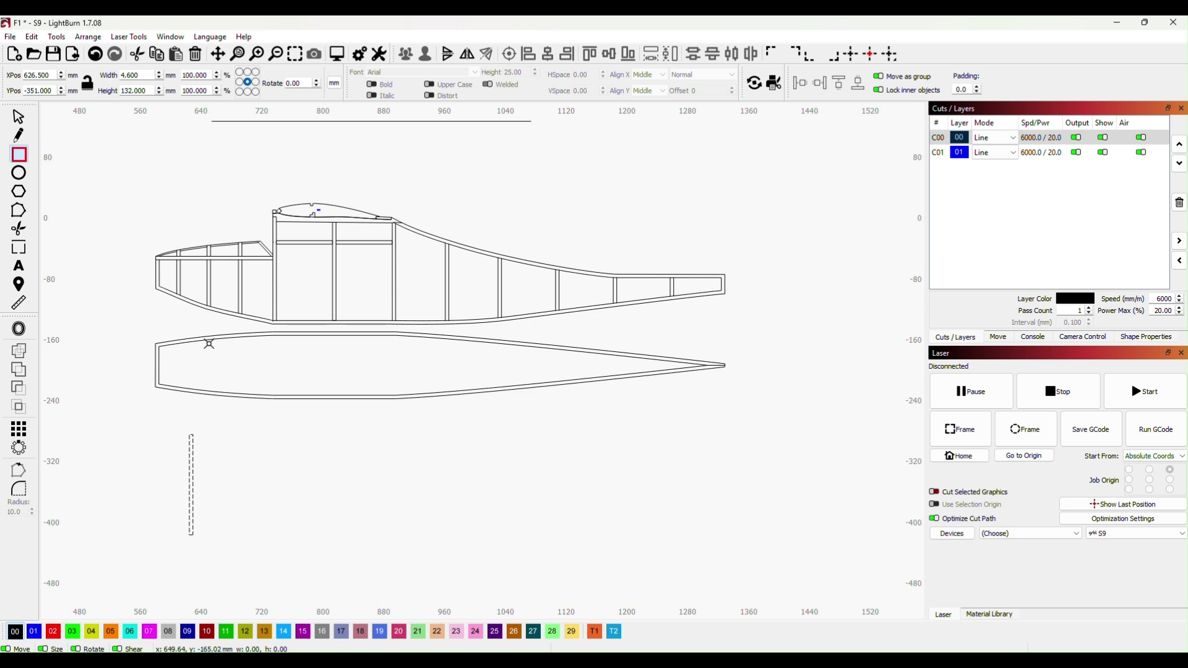
{"action": "key", "text": "ctrl+v"}
{"action": "key", "text": "ctrl+v"}
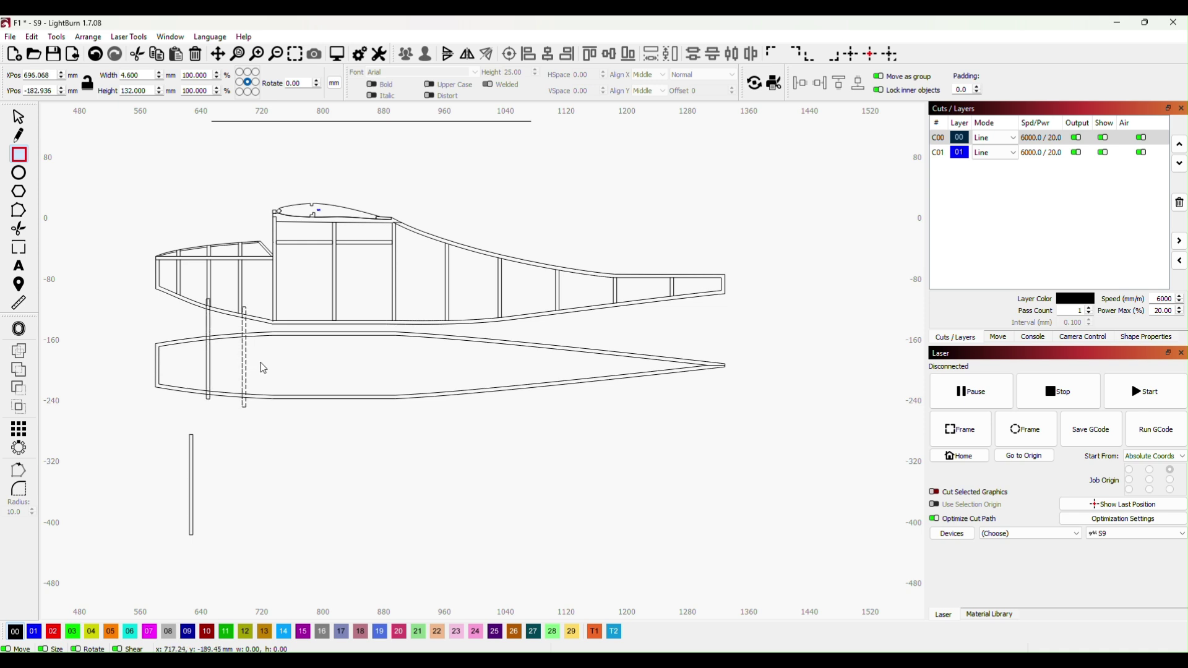
{"action": "key", "text": "ctrl+v"}
{"action": "key", "text": "ctrl+v"}
{"action": "key", "text": "ctrl+v"}
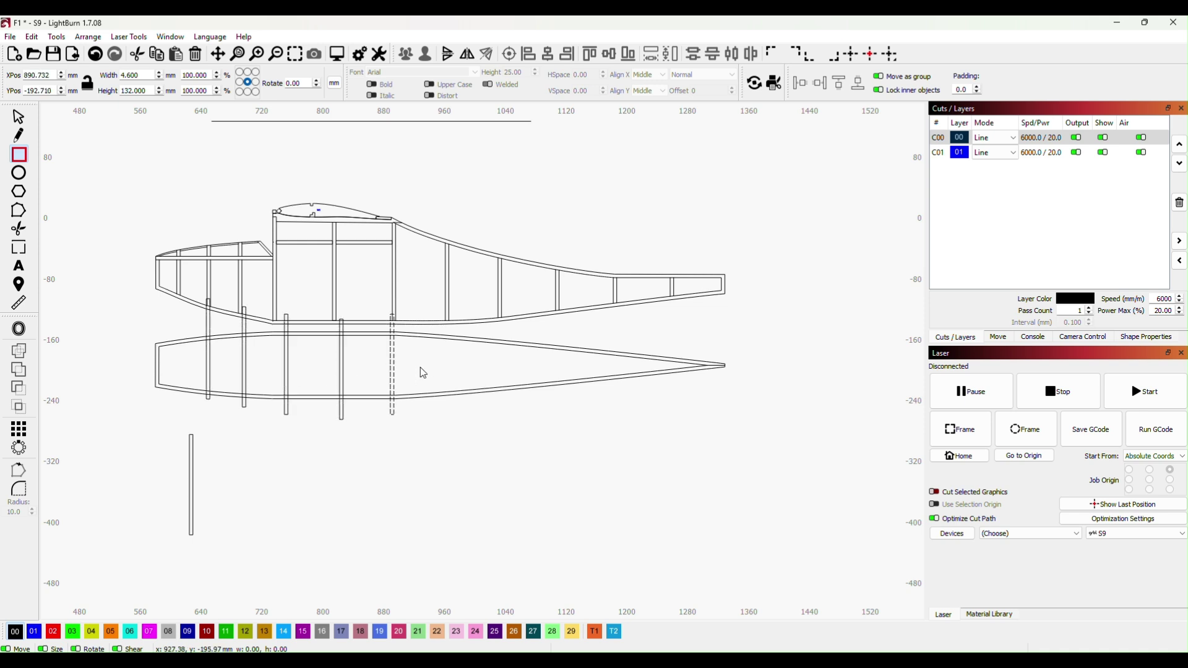
{"action": "key", "text": "ctrl+v"}
{"action": "key", "text": "ctrl+v"}
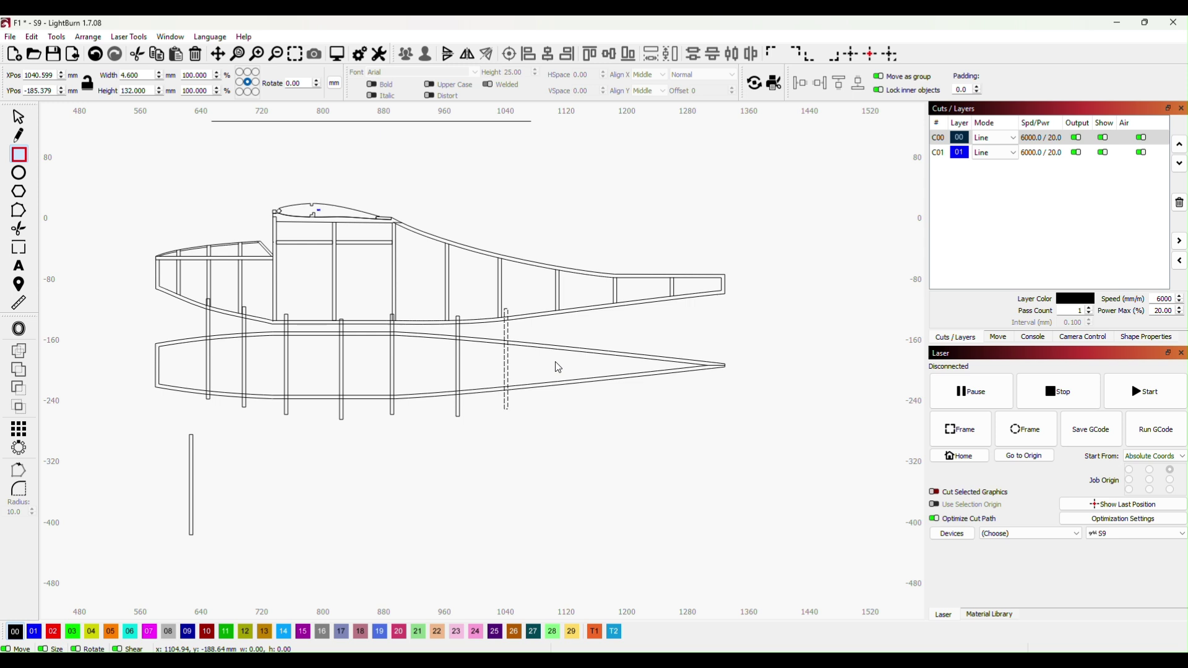
{"action": "key", "text": "ctrl+v"}
{"action": "key", "text": "ctrl+v"}
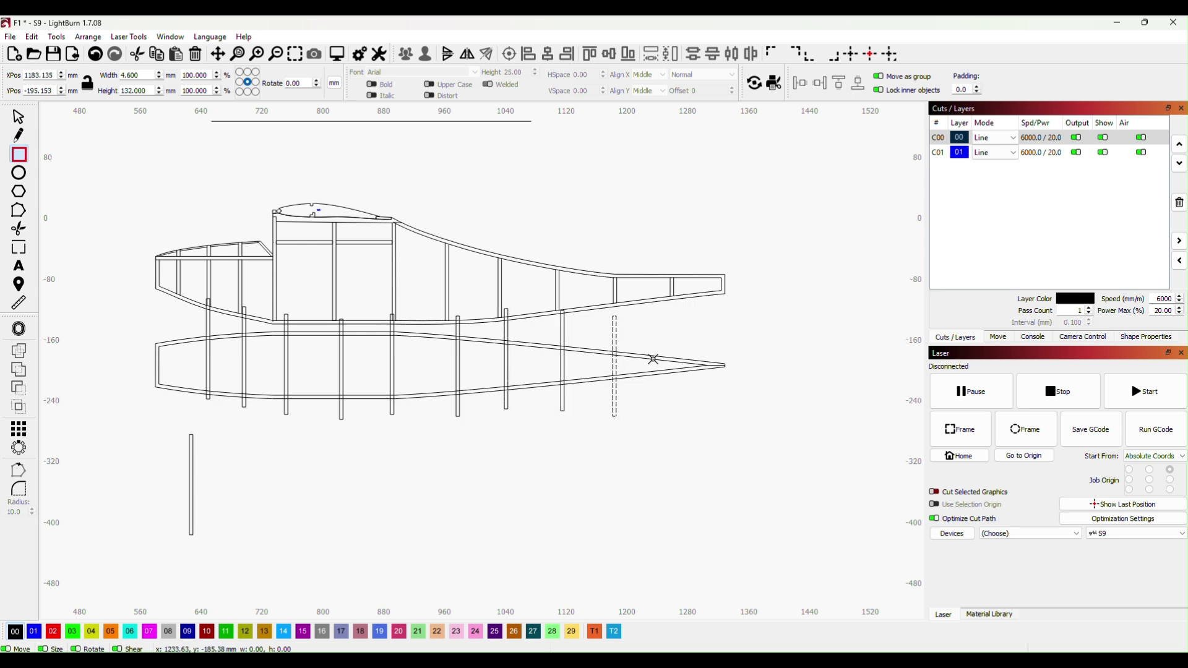
{"action": "key", "text": "ctrl+v"}
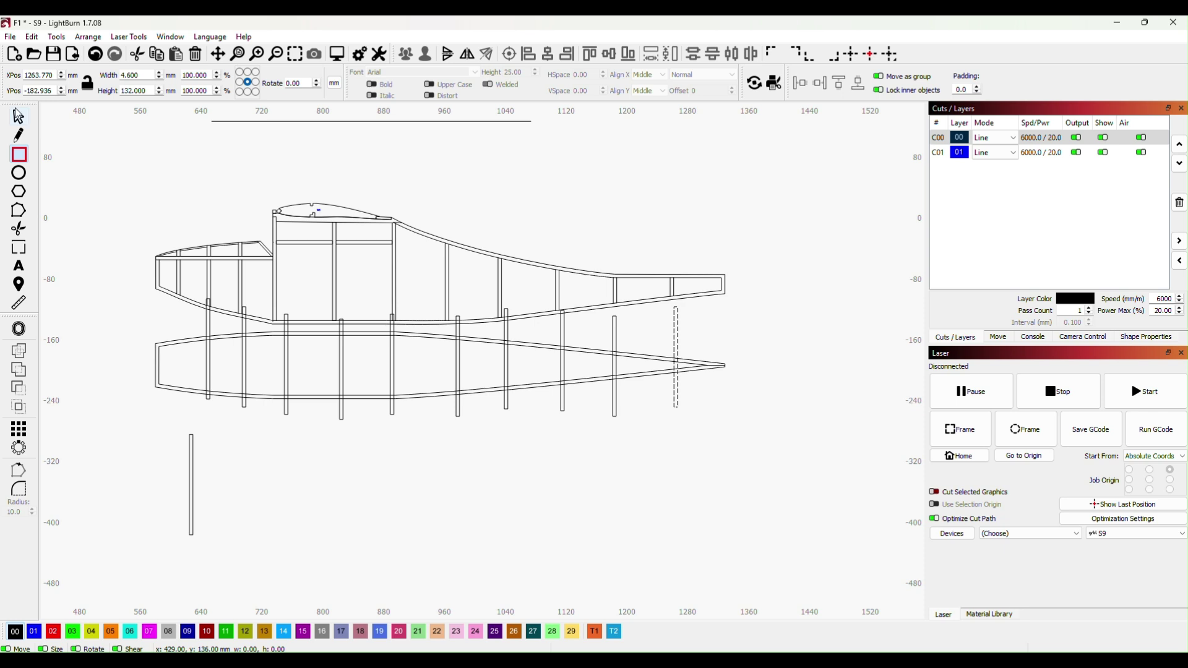
Move the original strip beneath the first nose upright and align every strip horizontally with its matching side-frame upright
{"action": "left_click", "coordinate": [19, 117]}
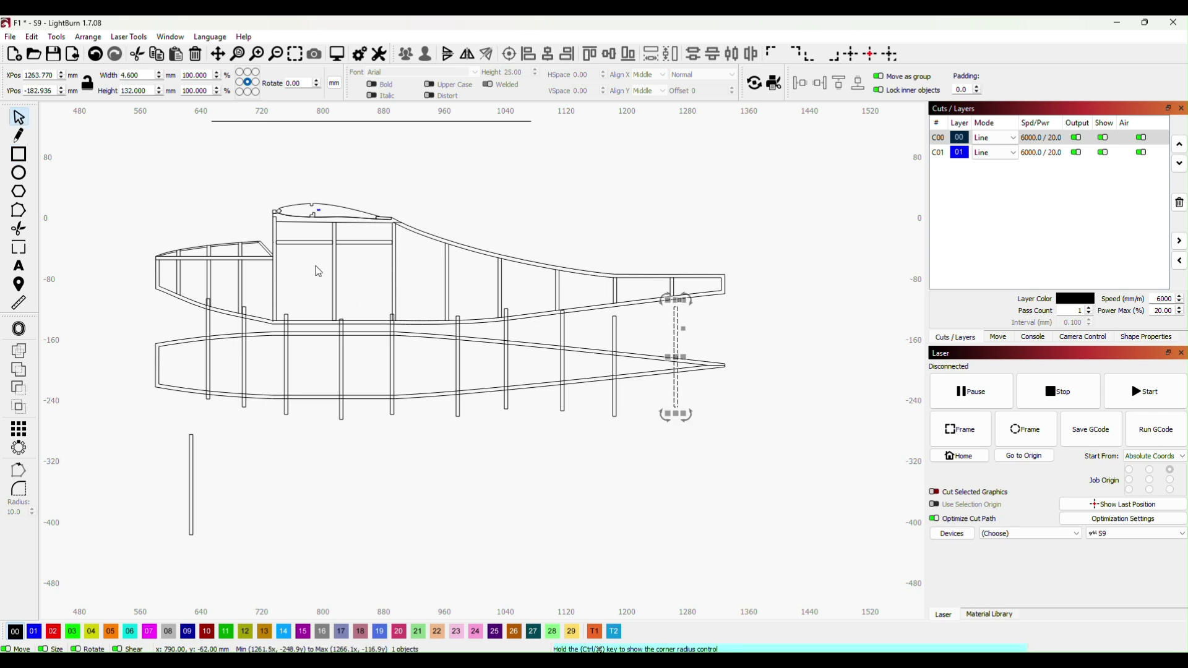
{"action": "left_click_drag", "start_coordinate": [196, 489], "coordinate": [180, 340]}
{"action": "scroll", "coordinate": [177, 446], "scroll_direction": "up", "scroll_amount": 4}
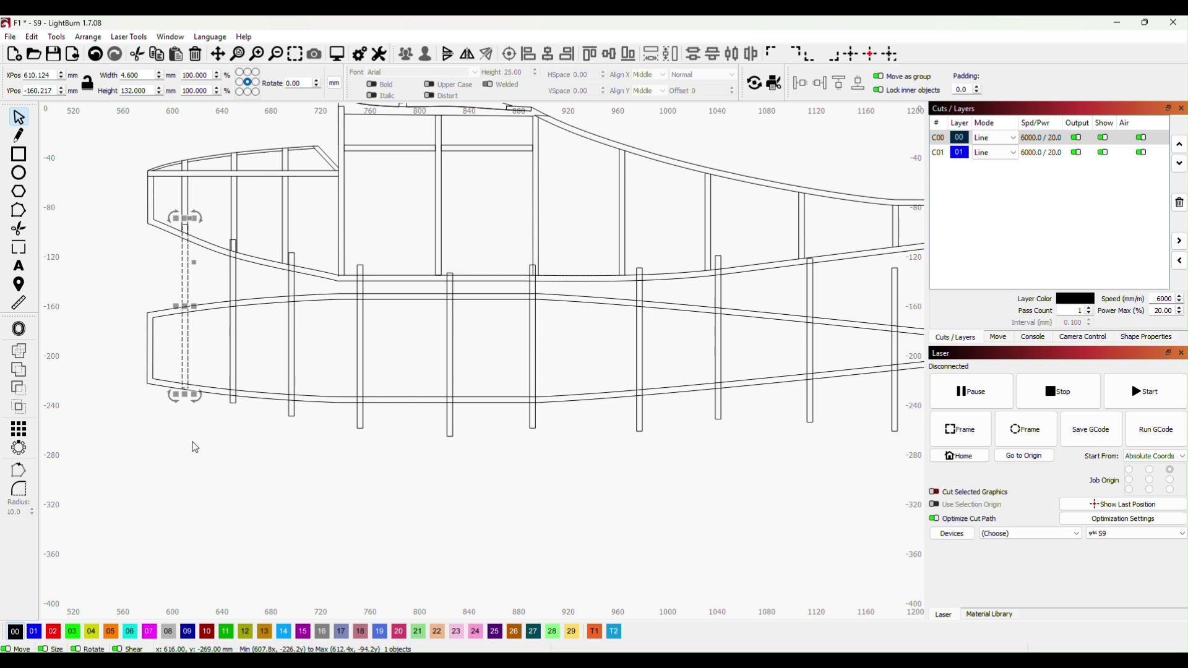
{"action": "scroll", "coordinate": [229, 270], "scroll_direction": "up", "scroll_amount": 2}
{"action": "left_click_drag", "start_coordinate": [241, 279], "coordinate": [662, 441]}
{"action": "scroll", "coordinate": [798, 291], "scroll_direction": "down", "scroll_amount": 6}
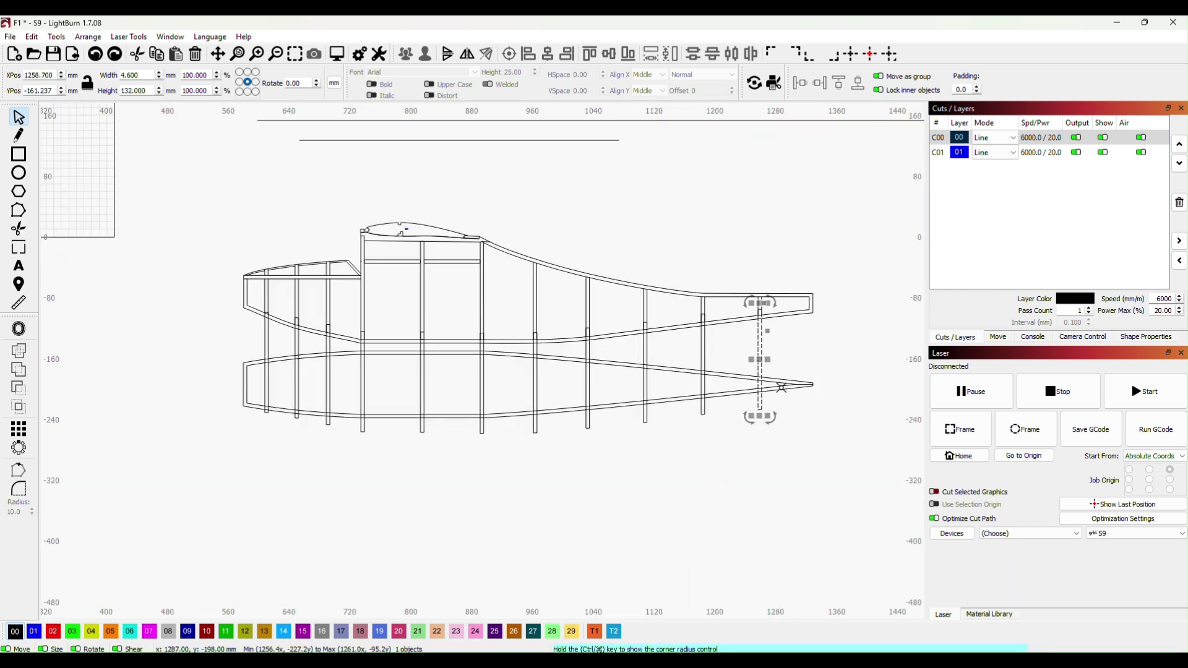
Select both plan outlines, the tail line and all eleven strips, and move them together below the side frame to X 972, Y -311
{"action": "left_click", "coordinate": [795, 388]}
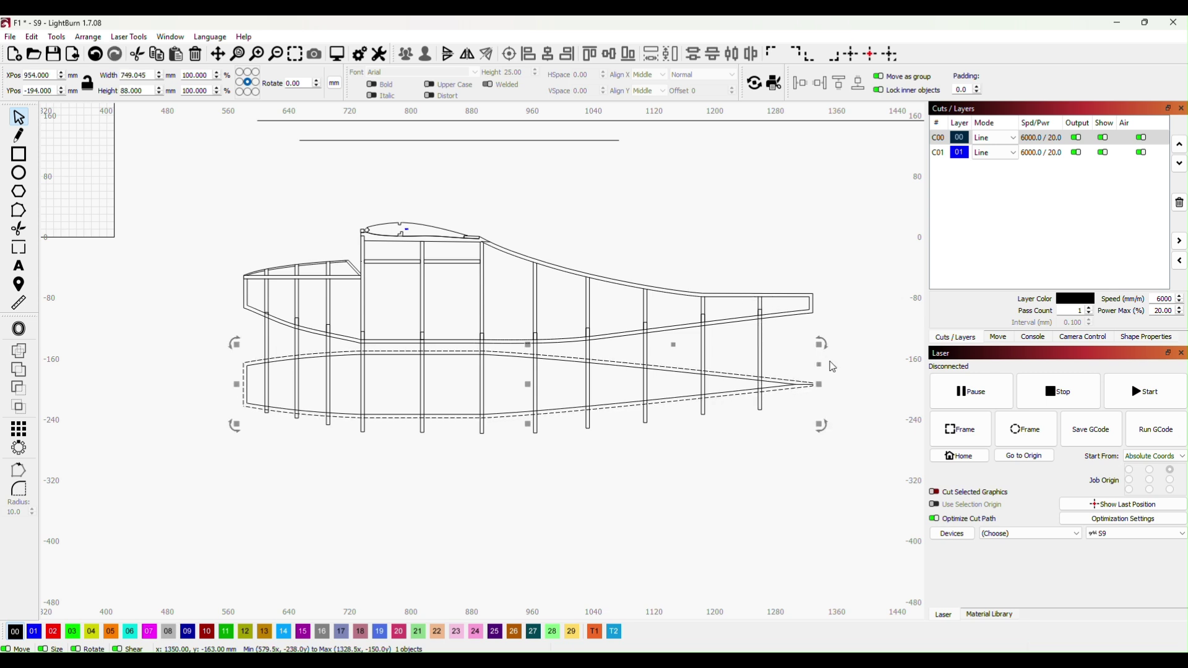
{"action": "left_click", "coordinate": [761, 371], "text": "shift"}
{"action": "left_click", "coordinate": [703, 376], "text": "shift"}
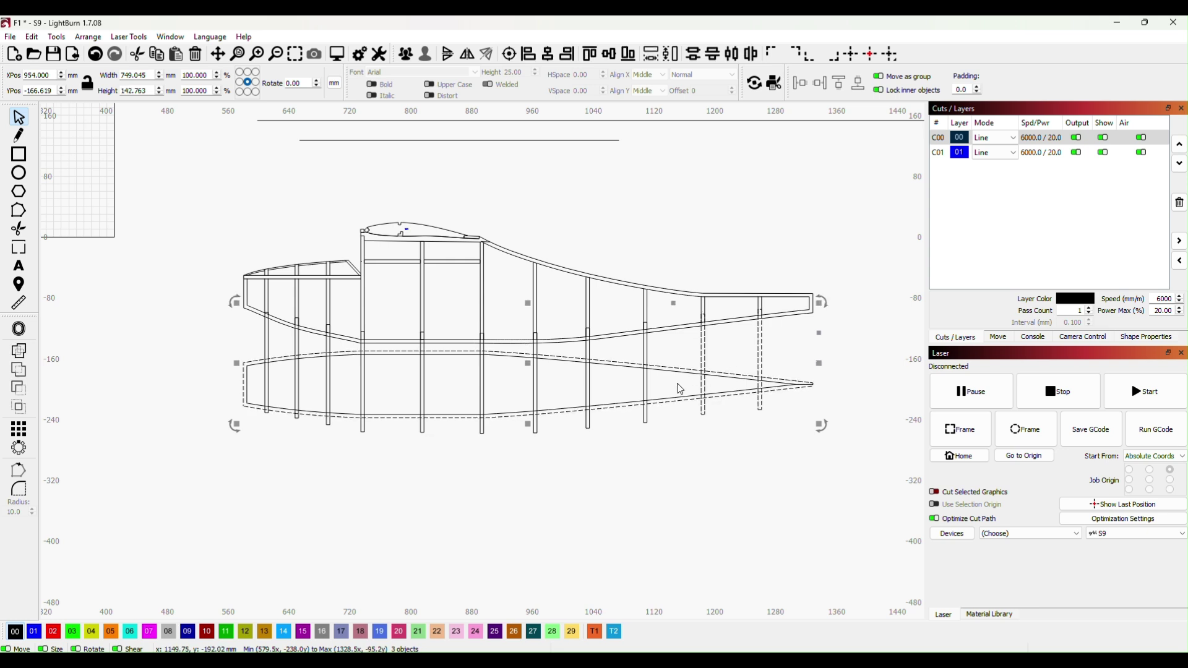
{"action": "left_click", "coordinate": [647, 388], "text": "shift"}
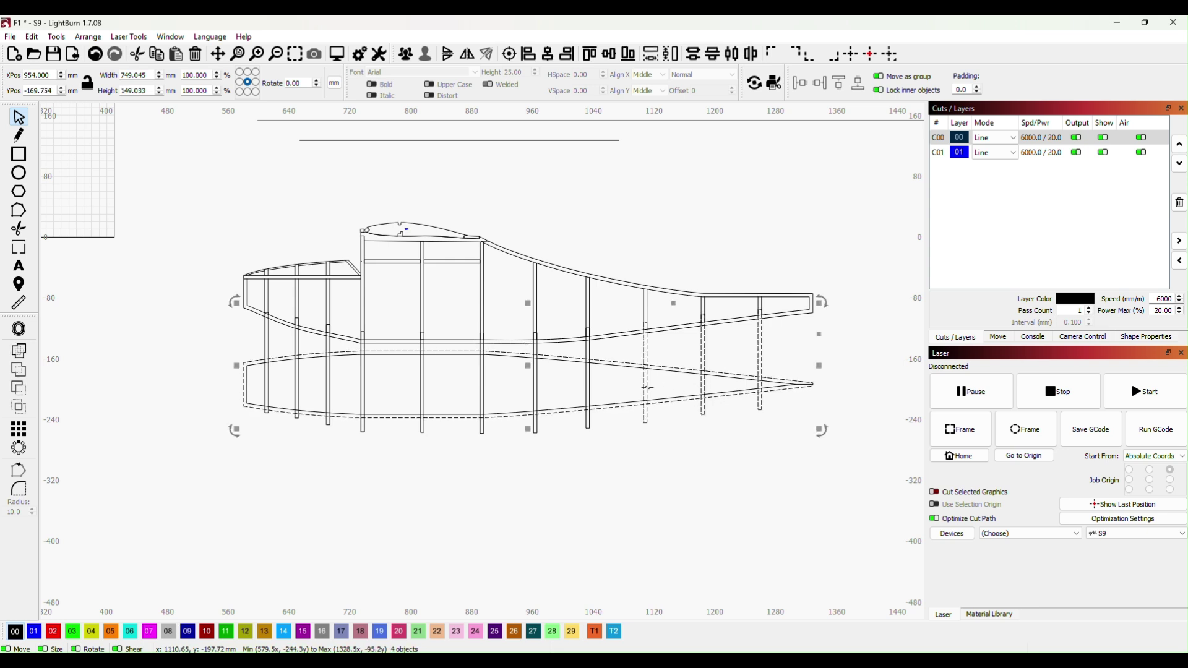
{"action": "left_click", "coordinate": [588, 389], "text": "shift"}
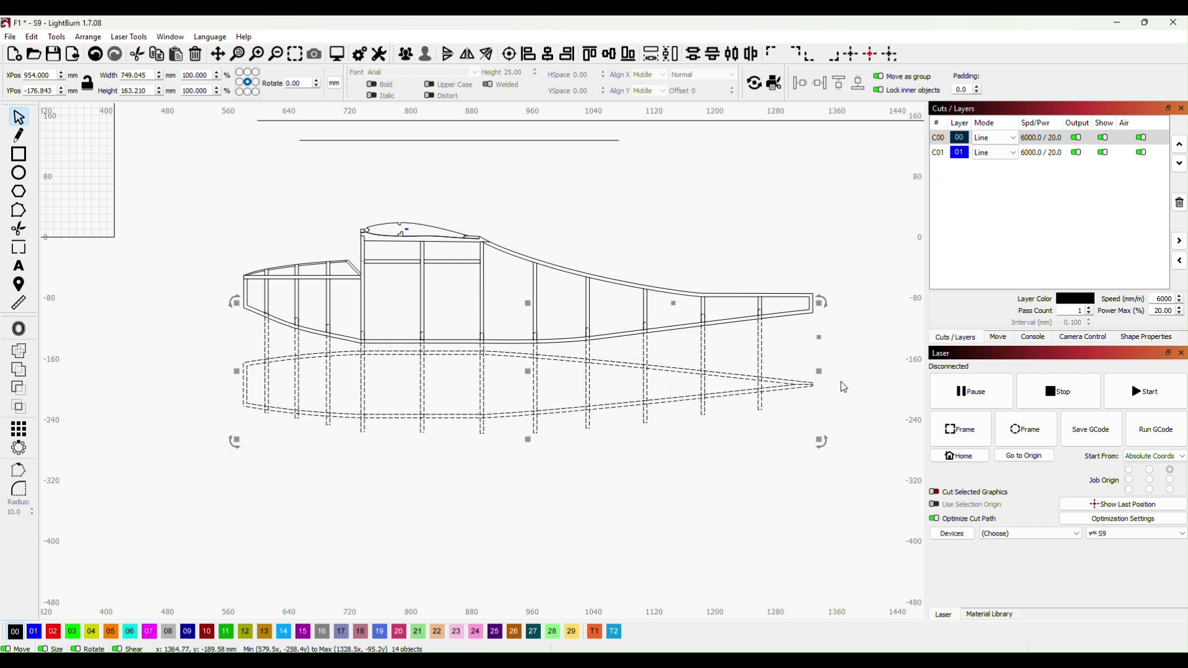
{"action": "left_click", "coordinate": [482, 413], "text": "shift"}
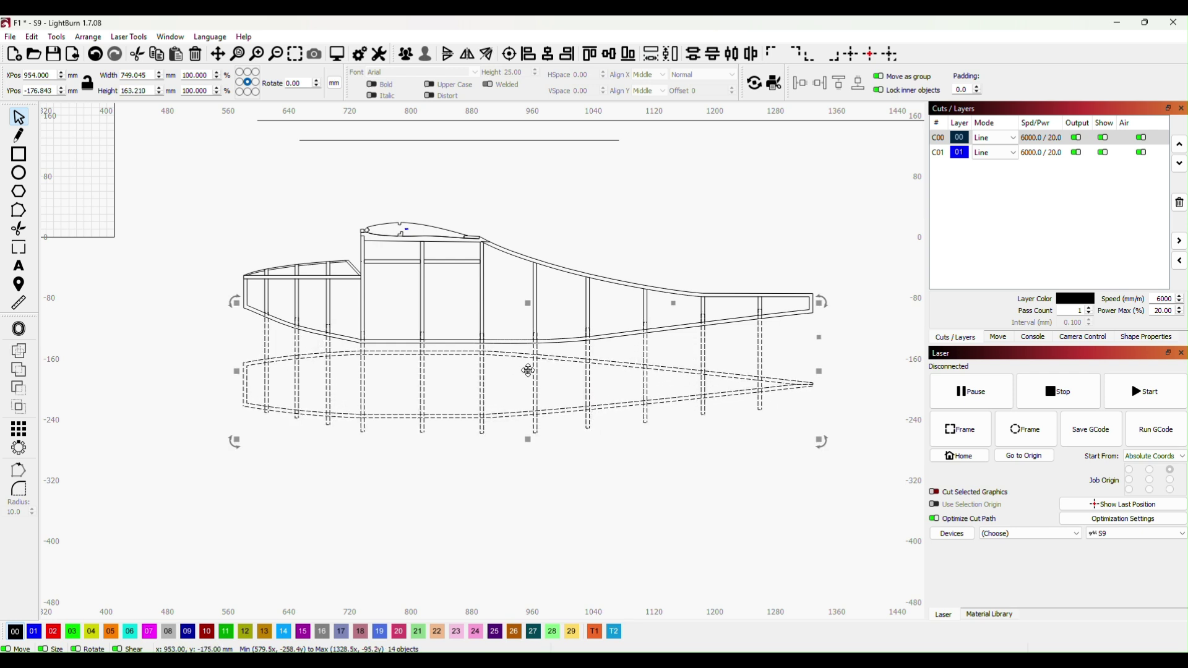
{"action": "left_click_drag", "start_coordinate": [525, 372], "coordinate": [545, 479]}
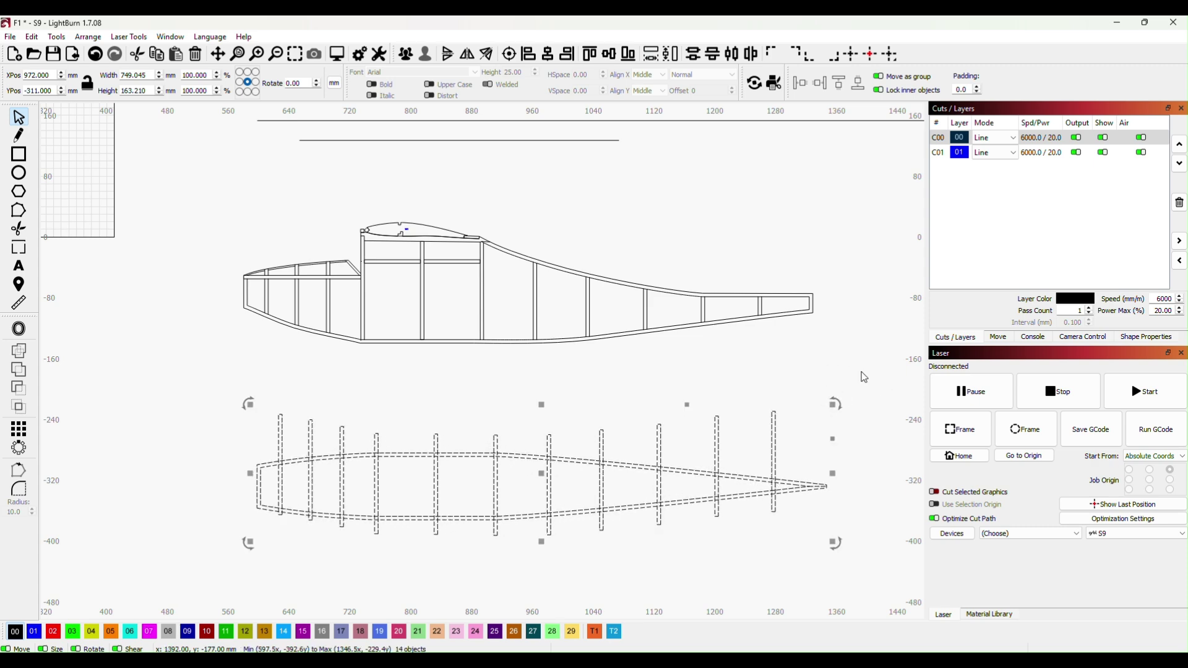
{"action": "scroll", "coordinate": [860, 378], "scroll_direction": "up", "scroll_amount": 2}
{"action": "scroll", "coordinate": [855, 386], "scroll_direction": "down", "scroll_amount": 2}
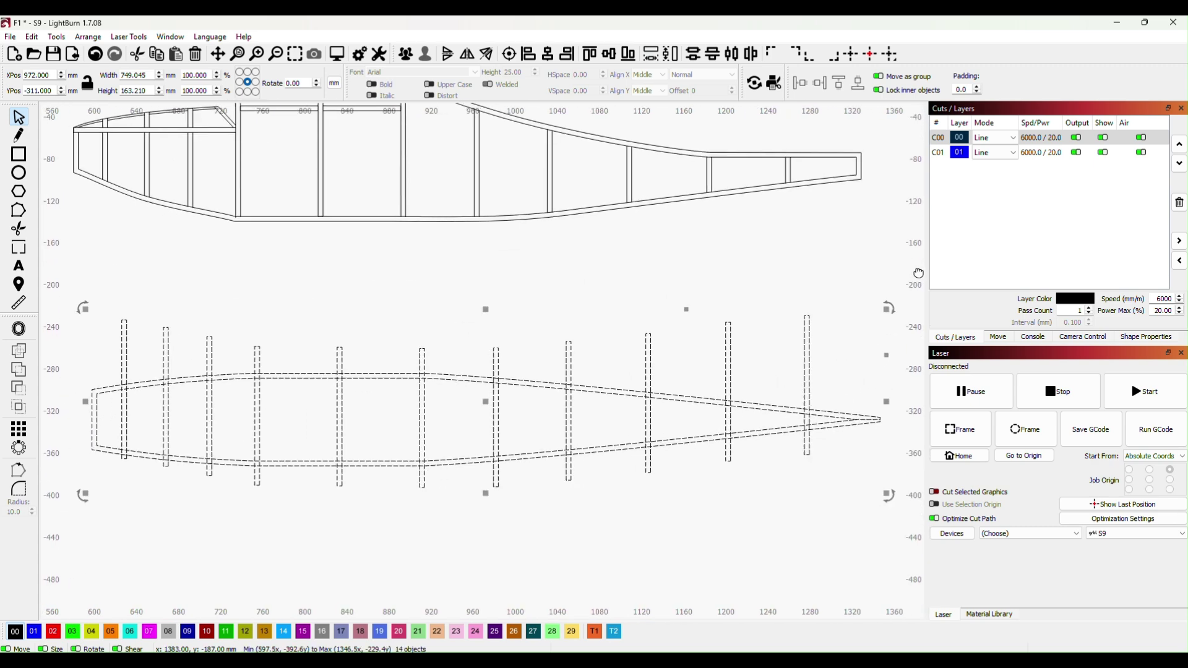
{"action": "left_click_drag", "start_coordinate": [813, 493], "coordinate": [788, 479]}
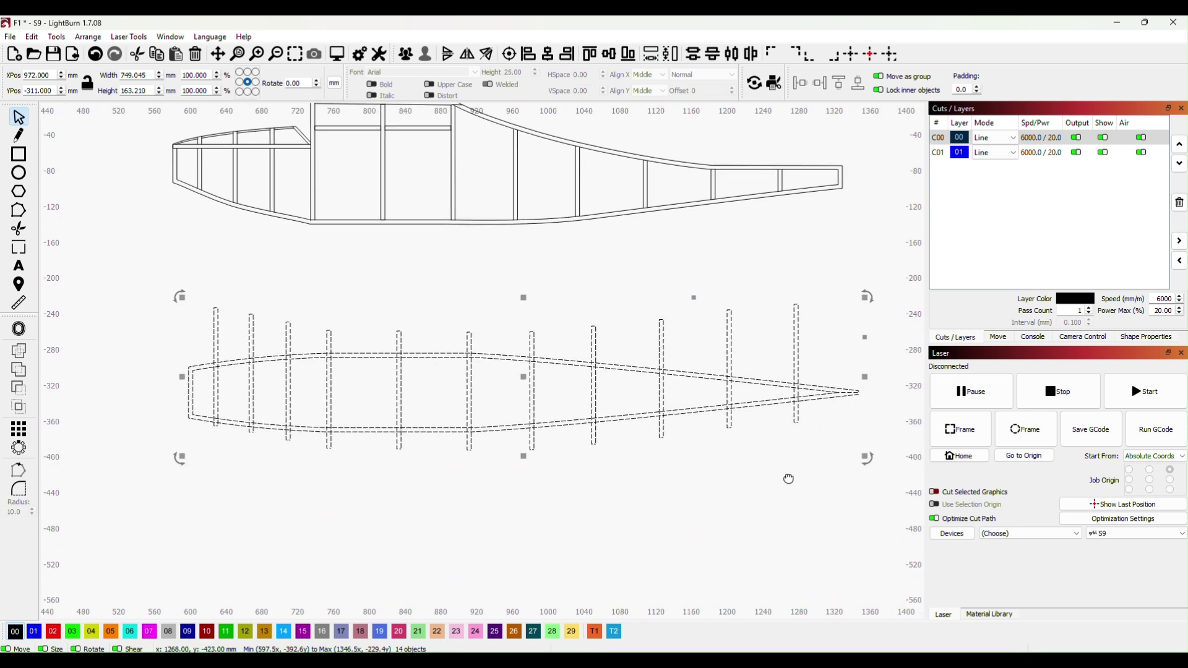
Trim off the ends of the cross-member strips that stick out above and below the plan outline
{"action": "left_click", "coordinate": [19, 234]}
{"action": "left_click", "coordinate": [217, 349]}
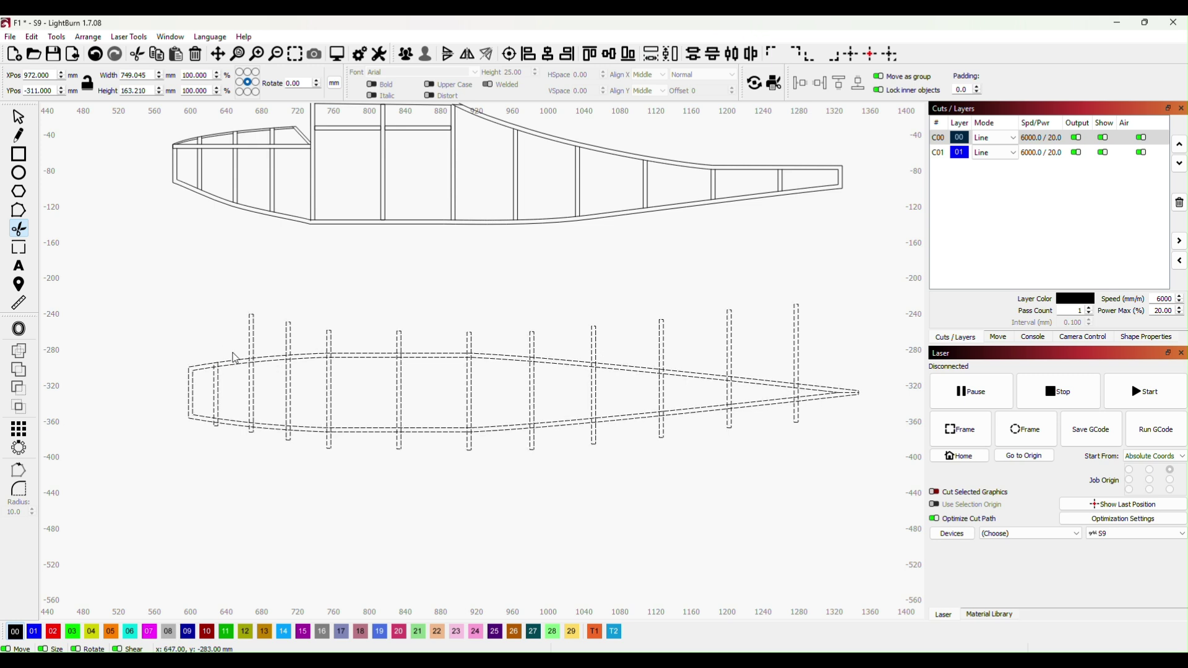
{"action": "left_click", "coordinate": [257, 345]}
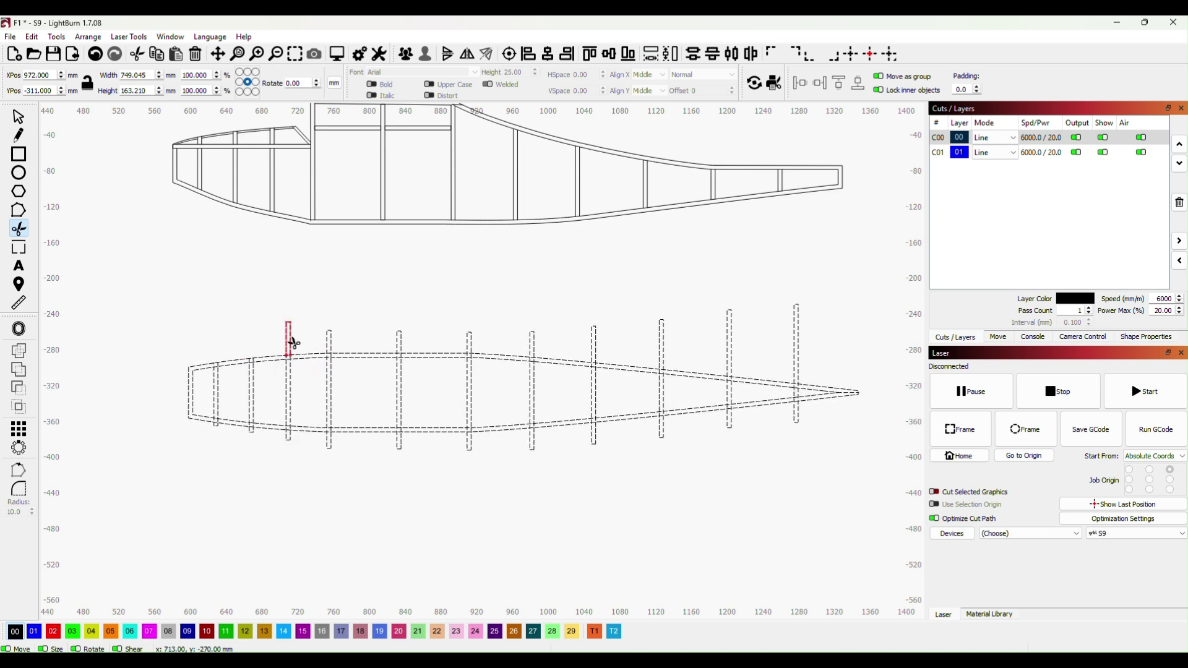
{"action": "left_click_drag", "start_coordinate": [294, 342], "coordinate": [804, 347]}
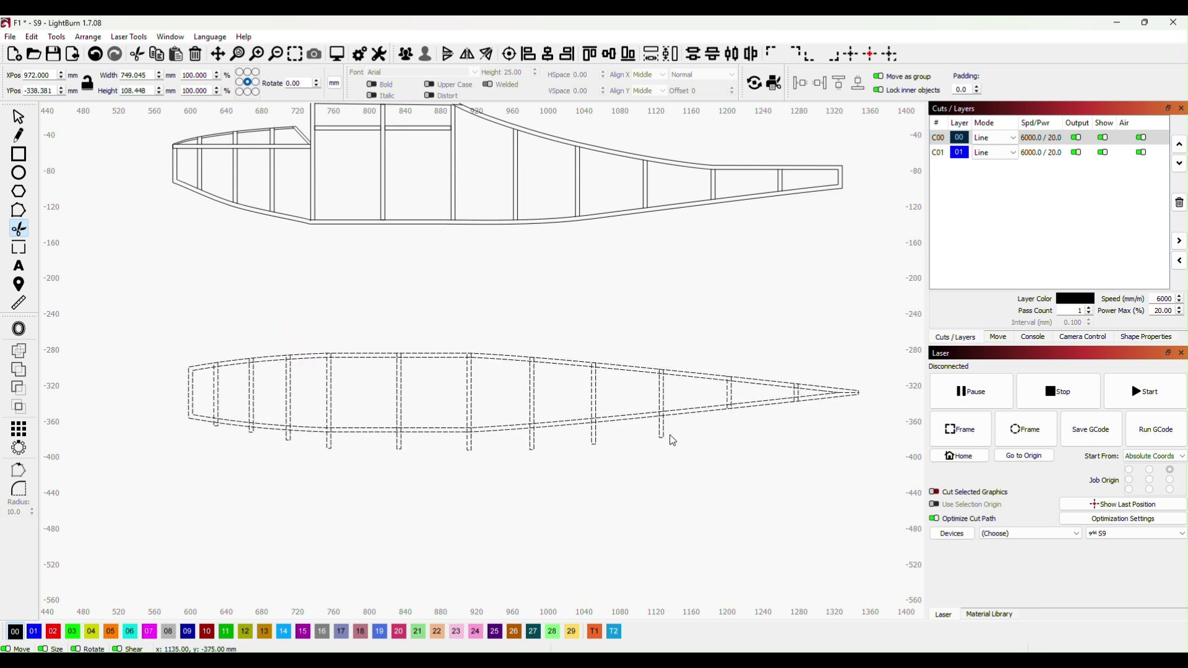
{"action": "left_click_drag", "start_coordinate": [672, 440], "coordinate": [218, 429]}
Trim the remaining cross-member ends between the outer and inner plan outlines so all eleven members stop at the inner edge
{"action": "scroll", "coordinate": [198, 383], "scroll_direction": "up", "scroll_amount": 5}
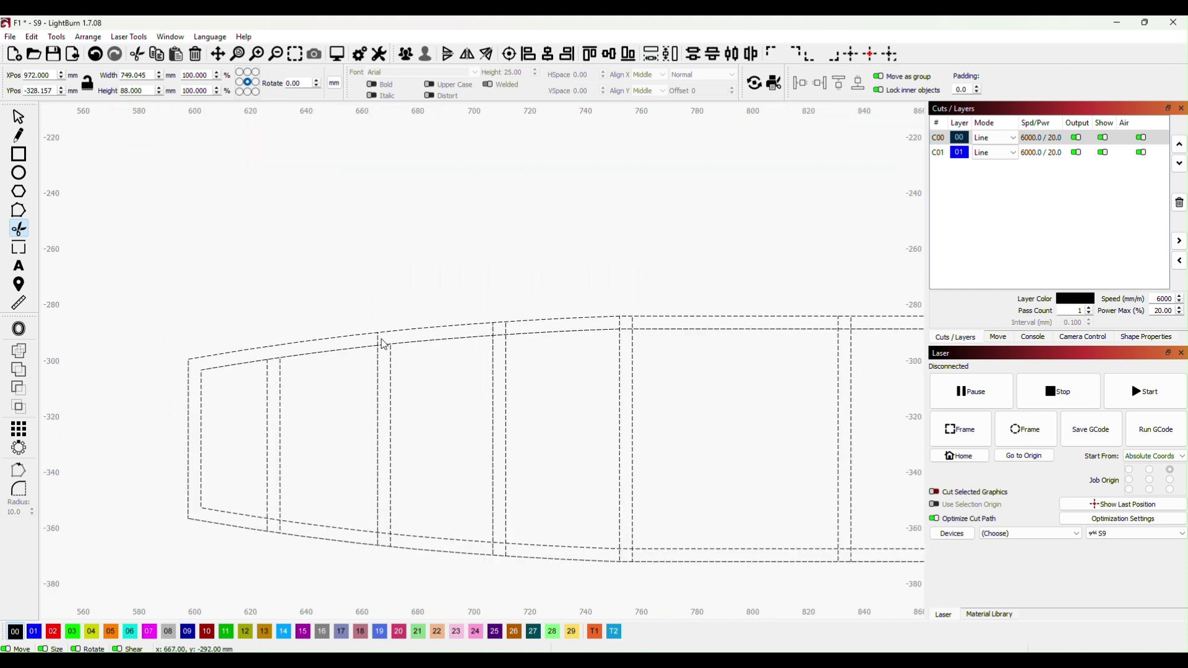
{"action": "mouse_move", "coordinate": [384, 344]}
{"action": "left_mouse_down"}
{"action": "mouse_move", "coordinate": [840, 323]}
{"action": "mouse_move", "coordinate": [839, 557]}
{"action": "mouse_move", "coordinate": [624, 561]}
{"action": "mouse_move", "coordinate": [285, 536]}
{"action": "left_mouse_up"}
{"action": "scroll", "coordinate": [283, 529], "scroll_direction": "right", "scroll_amount": 10}
{"action": "mouse_move", "coordinate": [540, 302]}
{"action": "left_mouse_down"}
{"action": "mouse_move", "coordinate": [355, 522]}
{"action": "mouse_move", "coordinate": [741, 497]}
{"action": "left_mouse_up"}
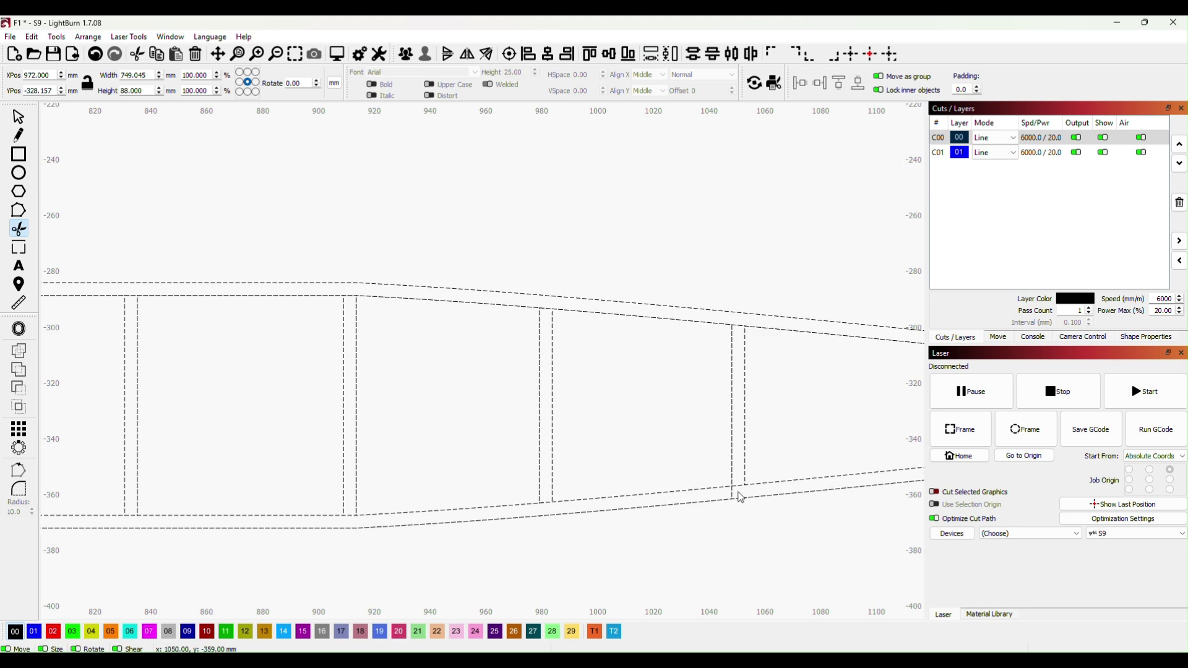
{"action": "scroll", "coordinate": [741, 497], "scroll_direction": "down", "scroll_amount": 3}
{"action": "scroll", "coordinate": [744, 542], "scroll_direction": "down", "scroll_amount": 3}
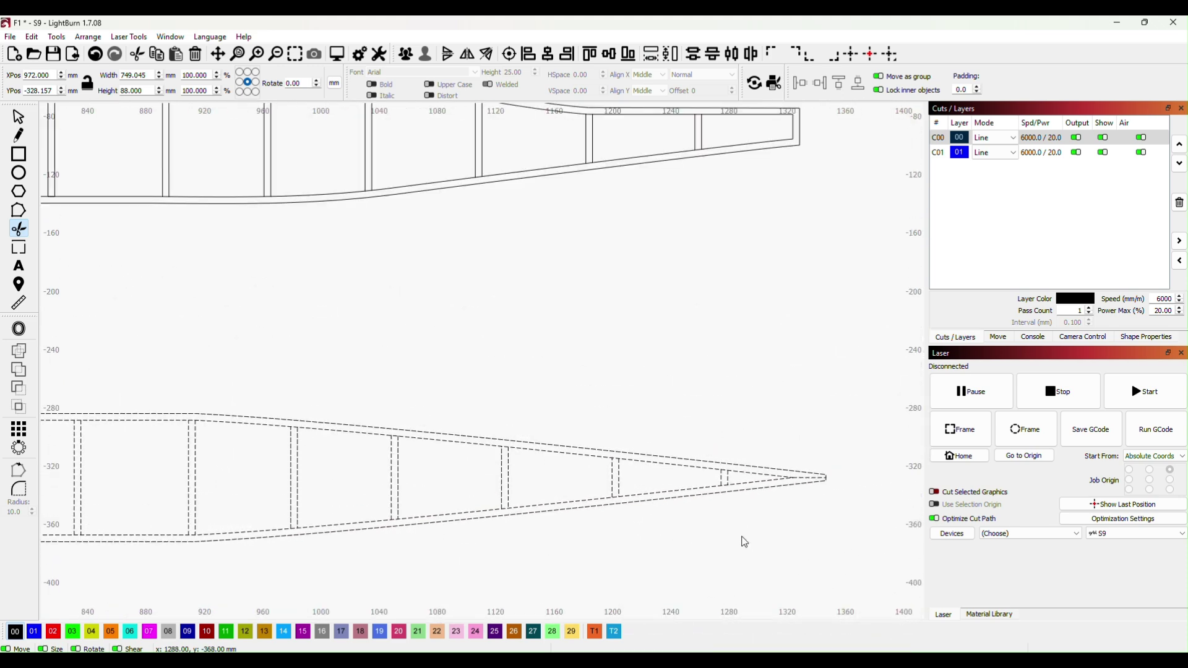
{"action": "scroll", "coordinate": [744, 542], "scroll_direction": "down", "scroll_amount": 2}
{"action": "left_click_drag", "start_coordinate": [774, 406], "coordinate": [790, 288]}
{"action": "scroll", "coordinate": [658, 498], "scroll_direction": "down", "scroll_amount": 1}
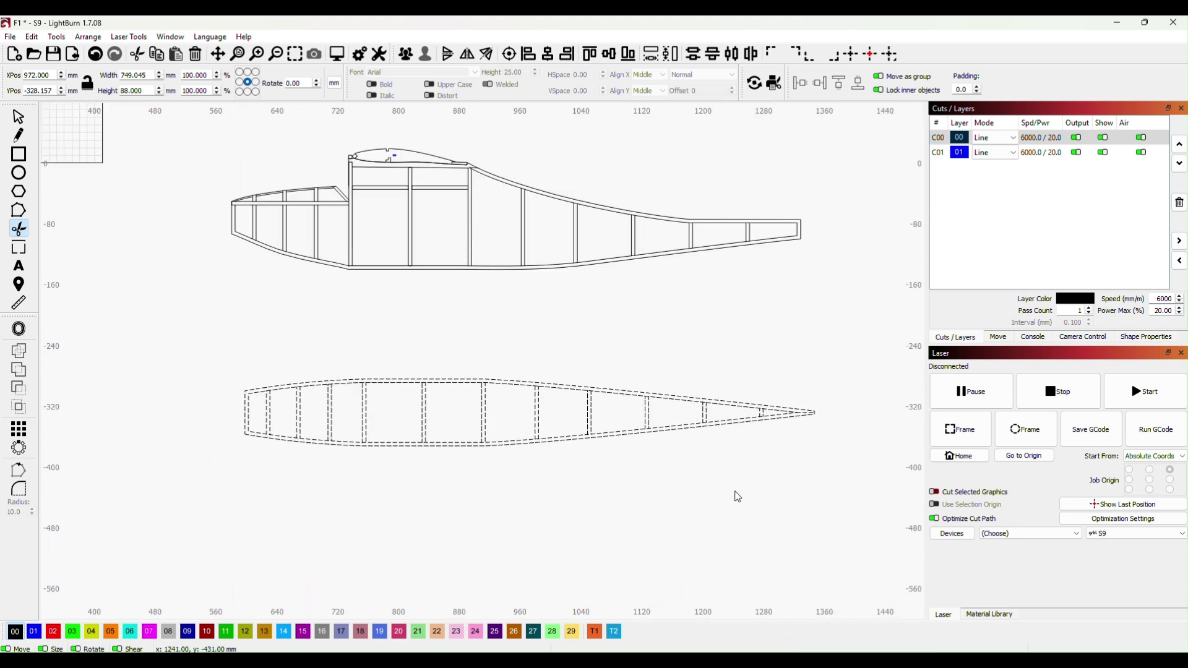
{"action": "scroll", "coordinate": [811, 493], "scroll_direction": "down", "scroll_amount": 1}
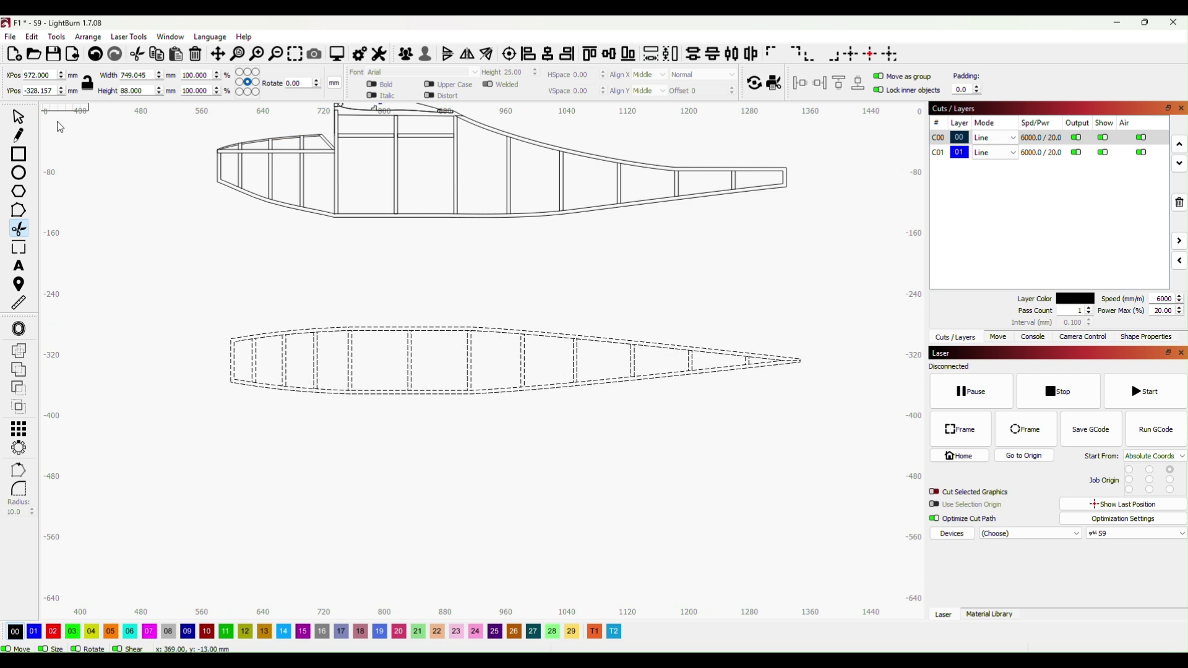
Select all the outlines and cross members of the trimmed plan frame and group them
{"action": "left_click", "coordinate": [18, 116]}
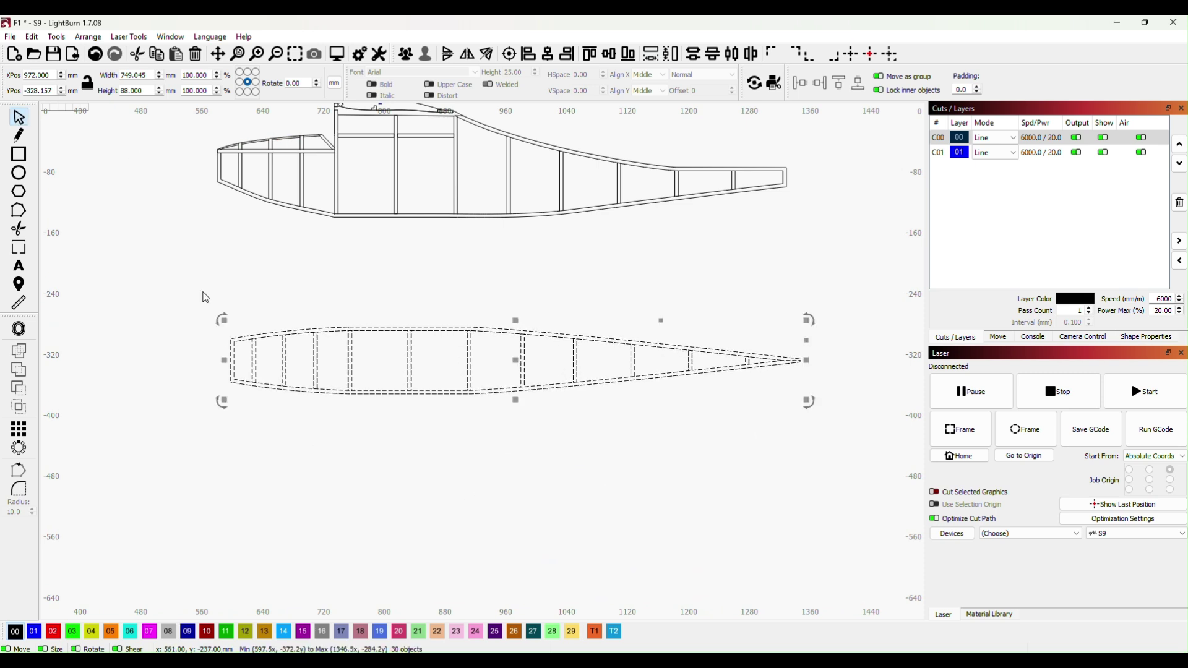
{"action": "left_click", "coordinate": [289, 267]}
{"action": "left_click_drag", "start_coordinate": [181, 273], "coordinate": [862, 497]}
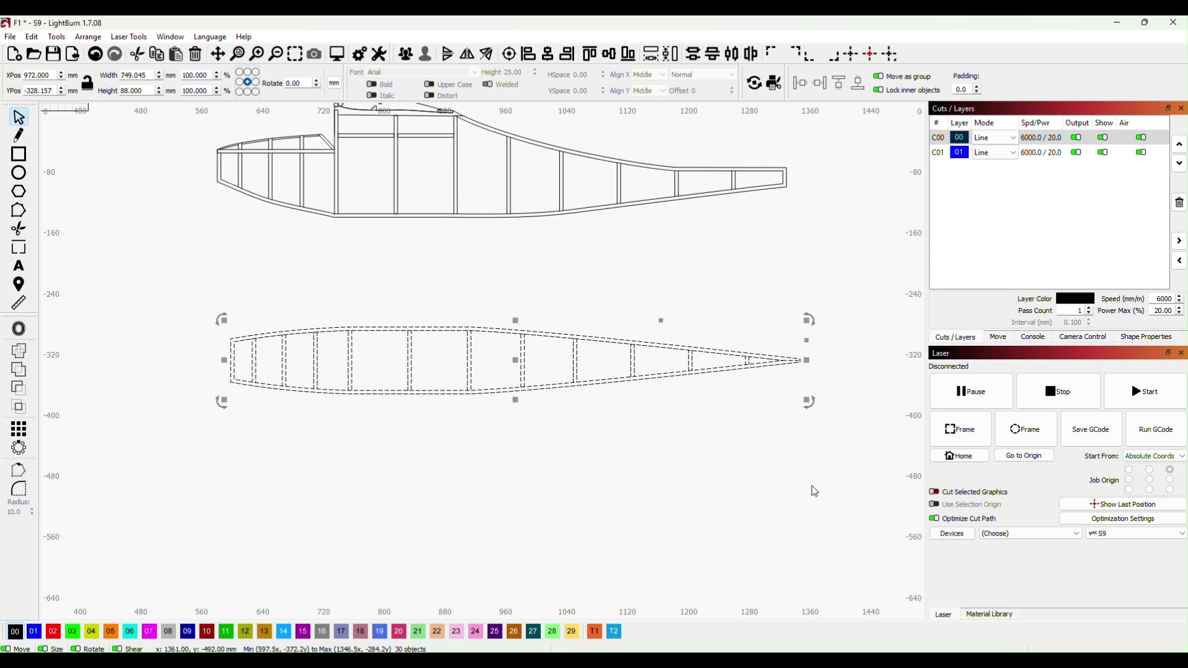
{"action": "right_click", "coordinate": [553, 394]}
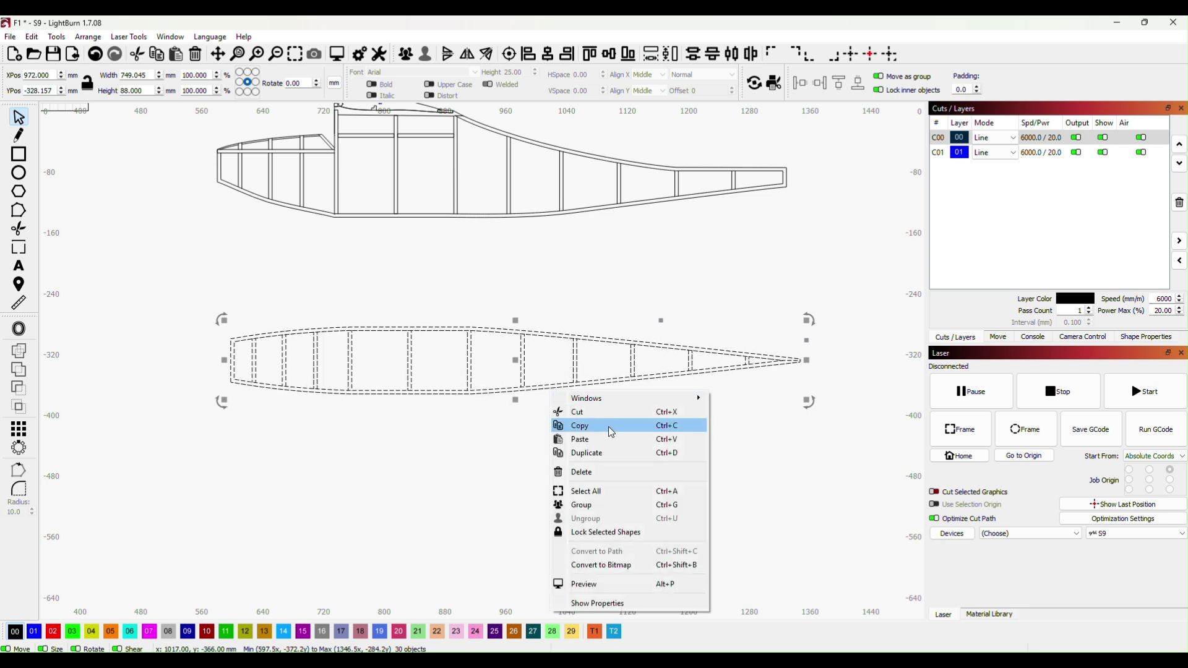
{"action": "left_click", "coordinate": [601, 506]}
{"action": "left_click", "coordinate": [725, 500]}
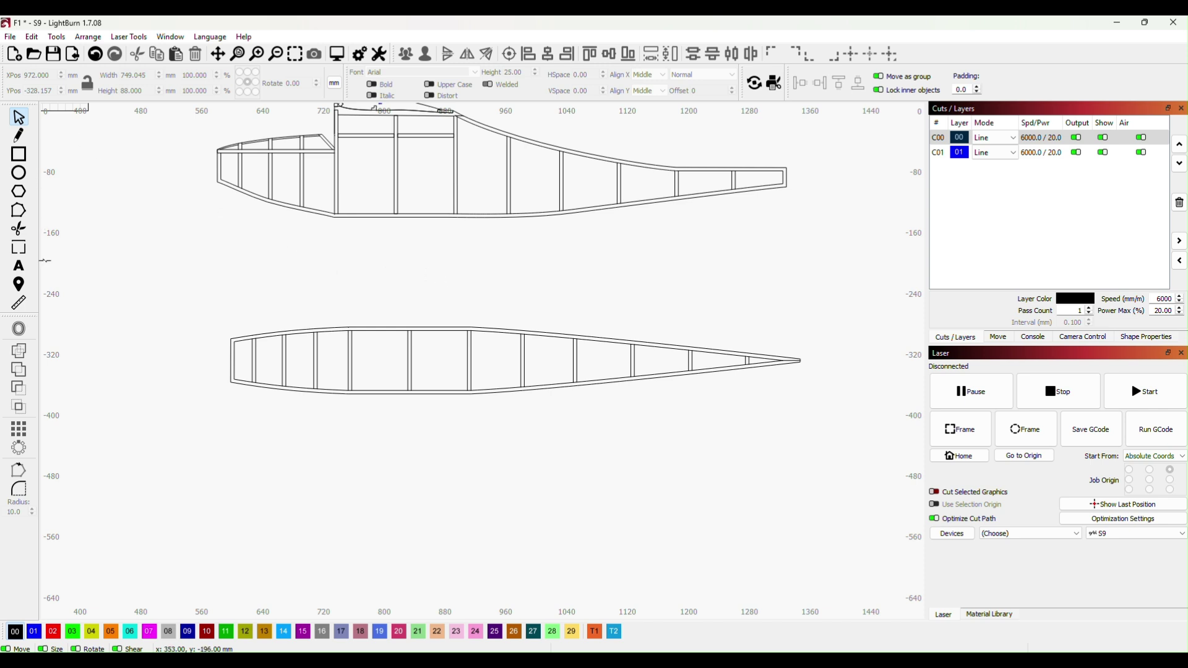
Add the 5 mm high text "Bottom only" just below the plan frame, near its middle cabin cross member
{"action": "left_click", "coordinate": [18, 268]}
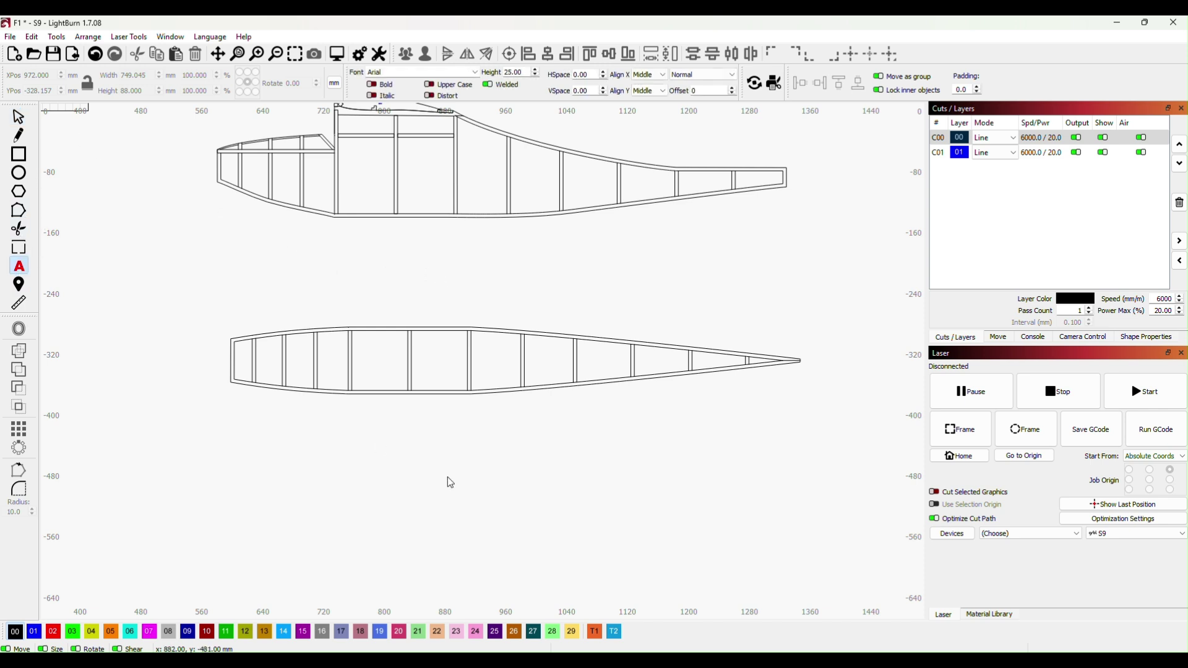
{"action": "scroll", "coordinate": [419, 452], "scroll_direction": "up", "scroll_amount": 2}
{"action": "scroll", "coordinate": [424, 446], "scroll_direction": "up", "scroll_amount": 1}
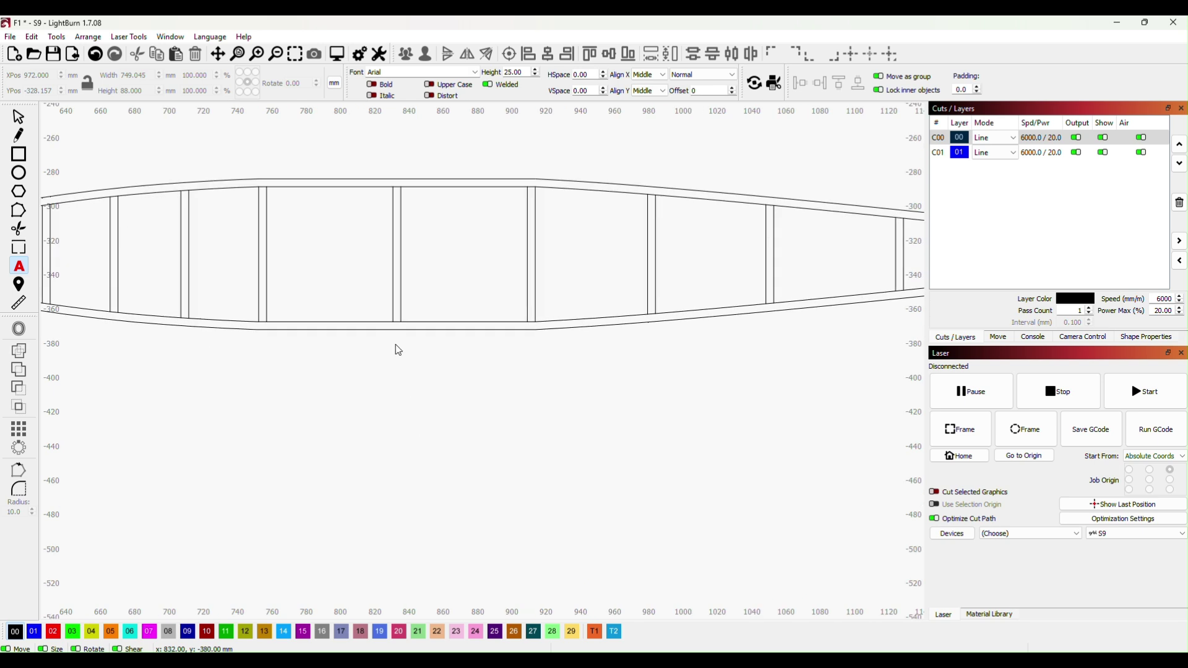
{"action": "scroll", "coordinate": [401, 344], "scroll_direction": "up", "scroll_amount": 2}
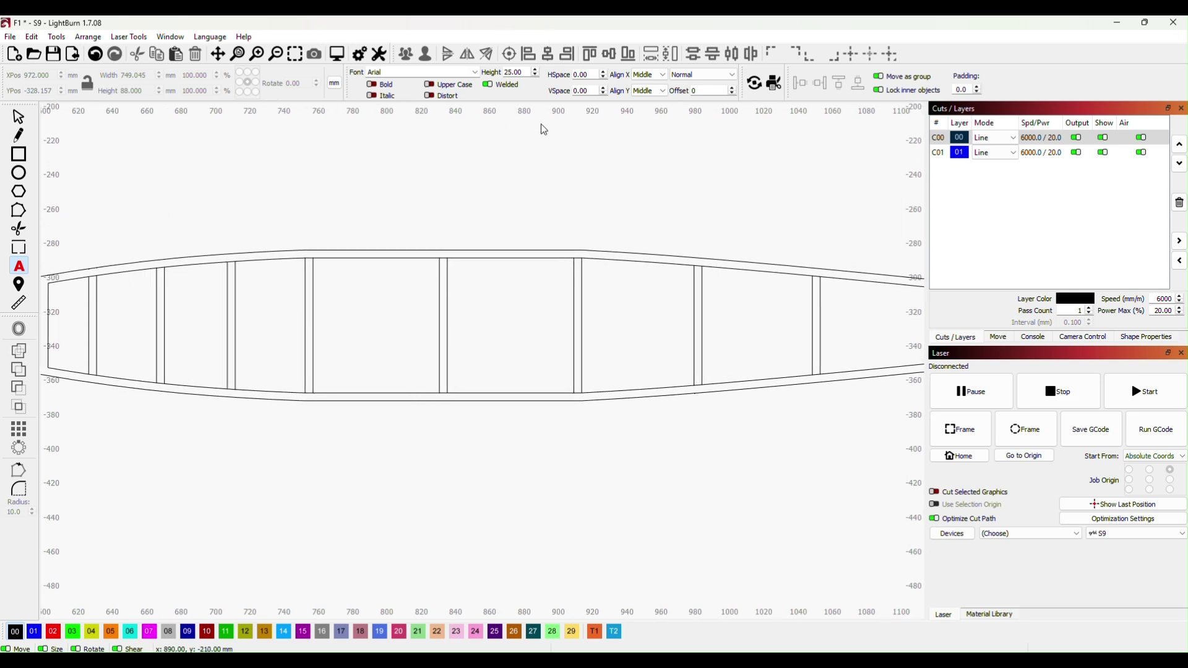
{"action": "left_click", "coordinate": [424, 426]}
{"action": "type", "text": "Bottom only"}
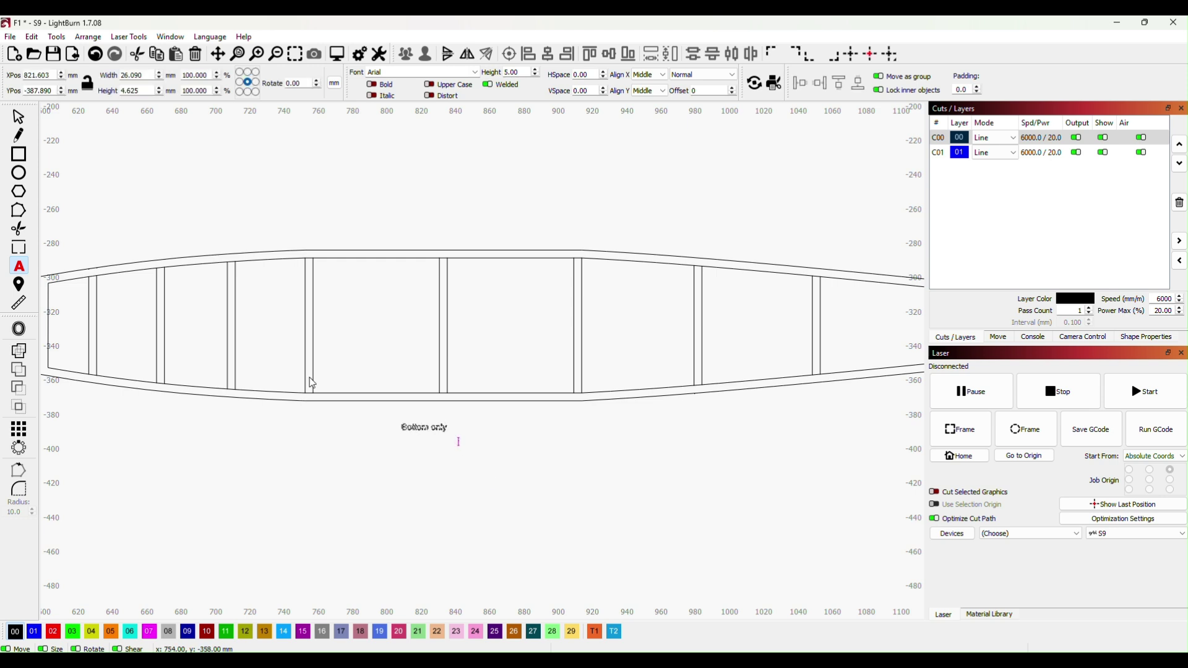
{"action": "left_click", "coordinate": [19, 117]}
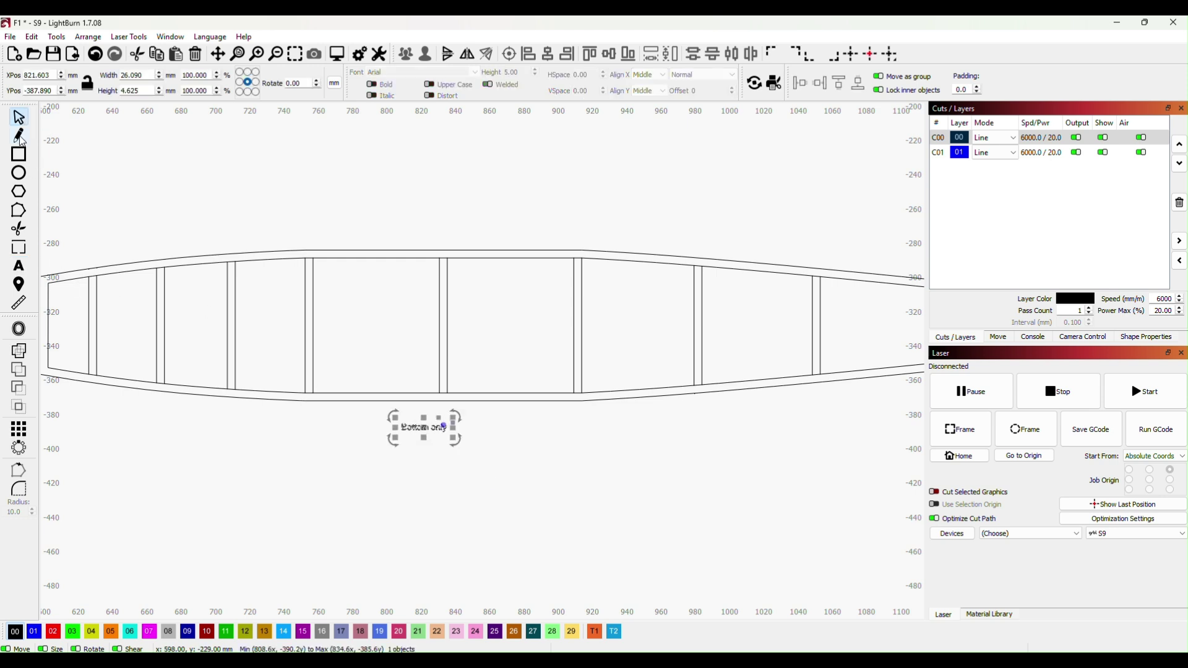
Draw a straight leader line from the "Bottom only" label to the middle cabin cross member
{"action": "left_click", "coordinate": [19, 135]}
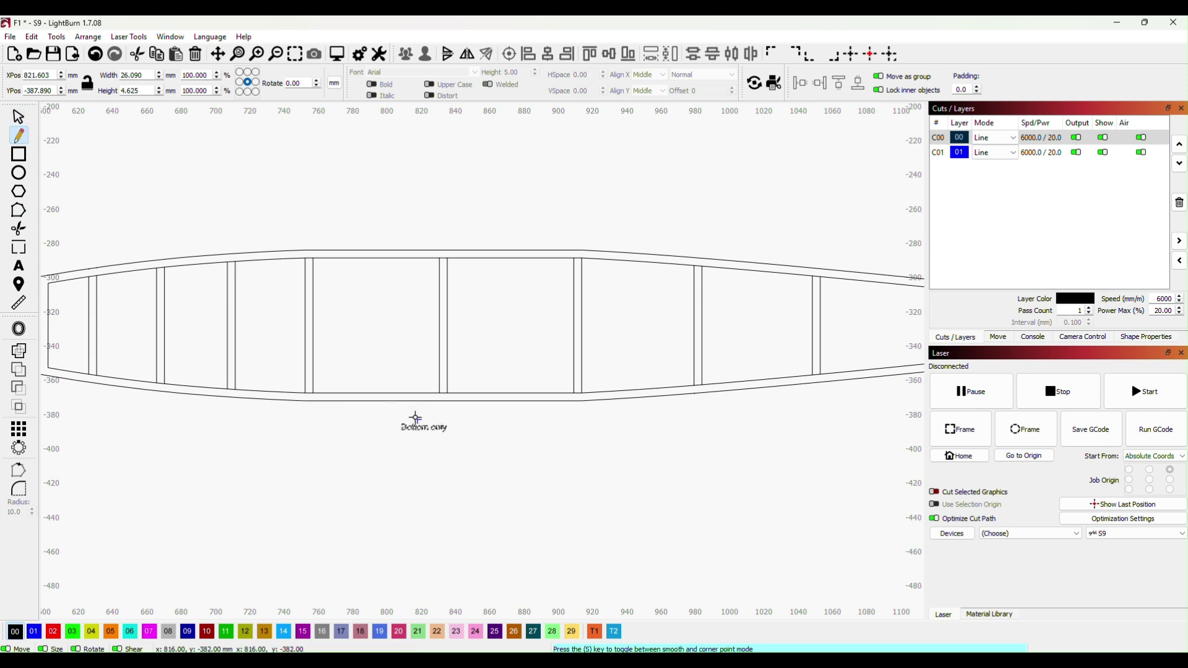
{"action": "left_click", "coordinate": [414, 418]}
{"action": "left_click", "coordinate": [443, 366]}
{"action": "right_click", "coordinate": [443, 366]}
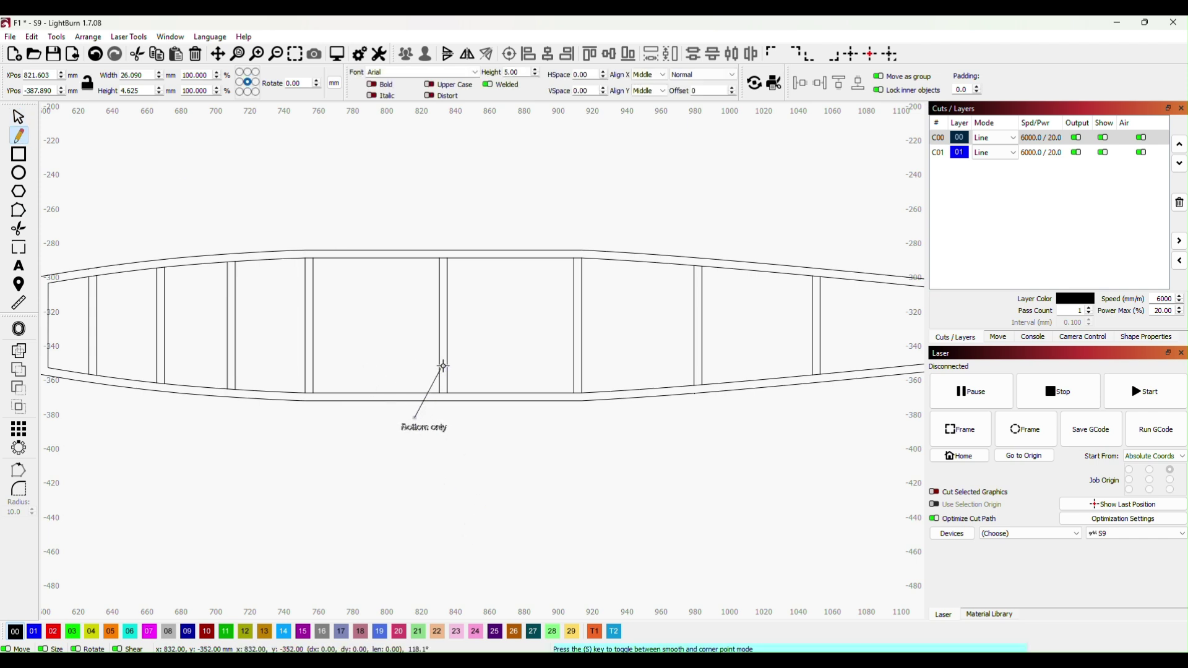
{"action": "left_click", "coordinate": [556, 493]}
{"action": "key", "text": "Escape"}
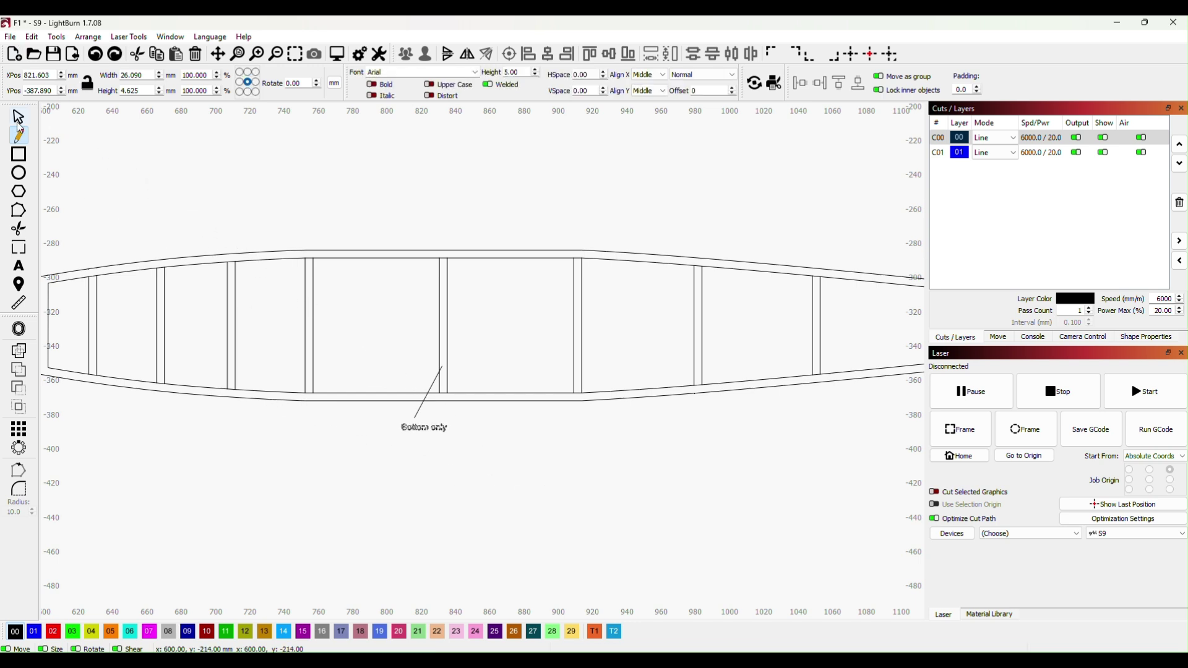
{"action": "key", "text": "Escape"}
{"action": "left_click", "coordinate": [536, 458]}
Move the plan frame with its label and leader closer beneath the side frame, aligning its cross members with the uprights
{"action": "scroll", "coordinate": [536, 458], "scroll_direction": "down", "scroll_amount": 5}
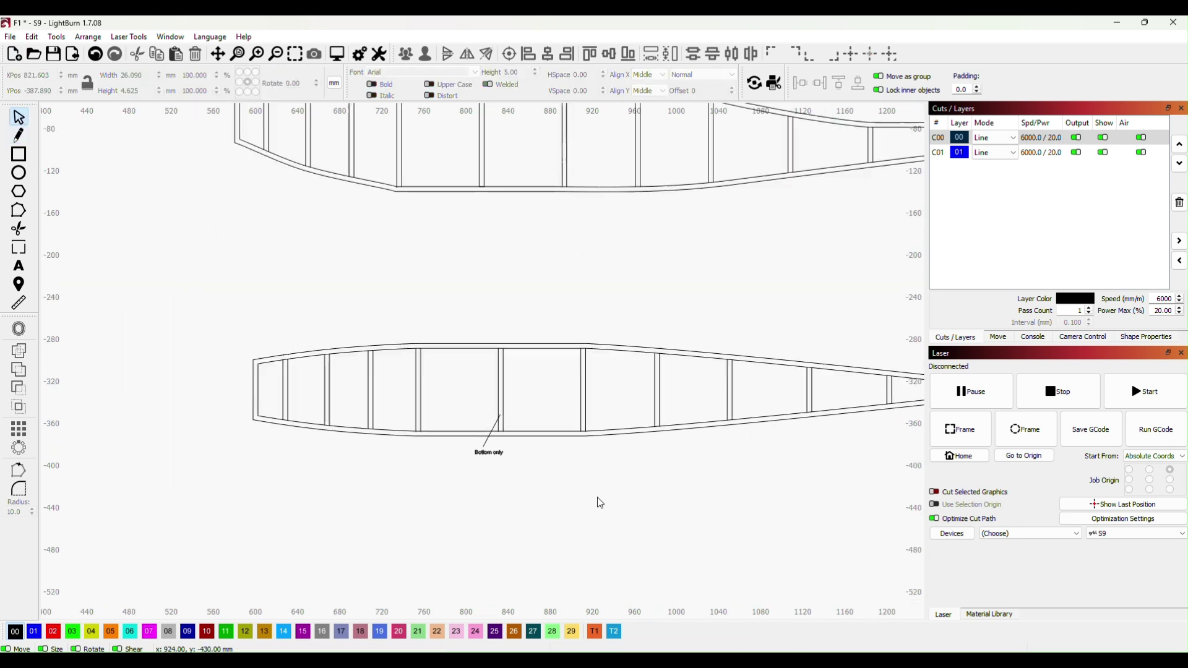
{"action": "left_click_drag", "start_coordinate": [745, 525], "coordinate": [479, 465]}
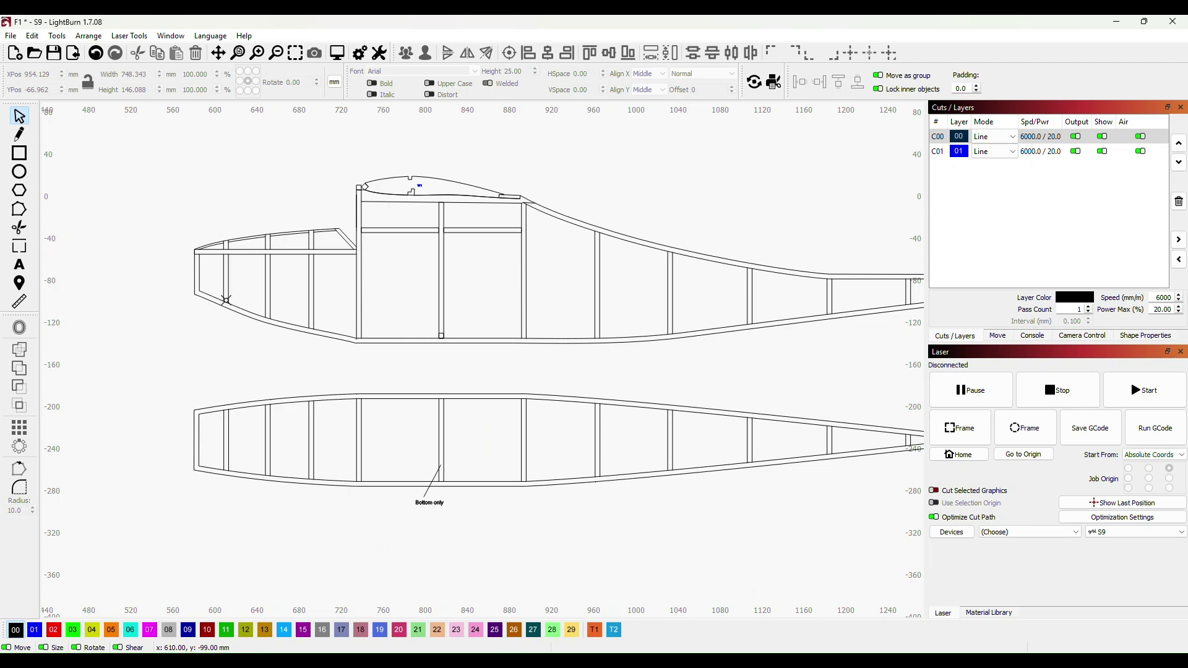
{"action": "scroll", "coordinate": [263, 354], "scroll_direction": "down", "scroll_amount": 2}
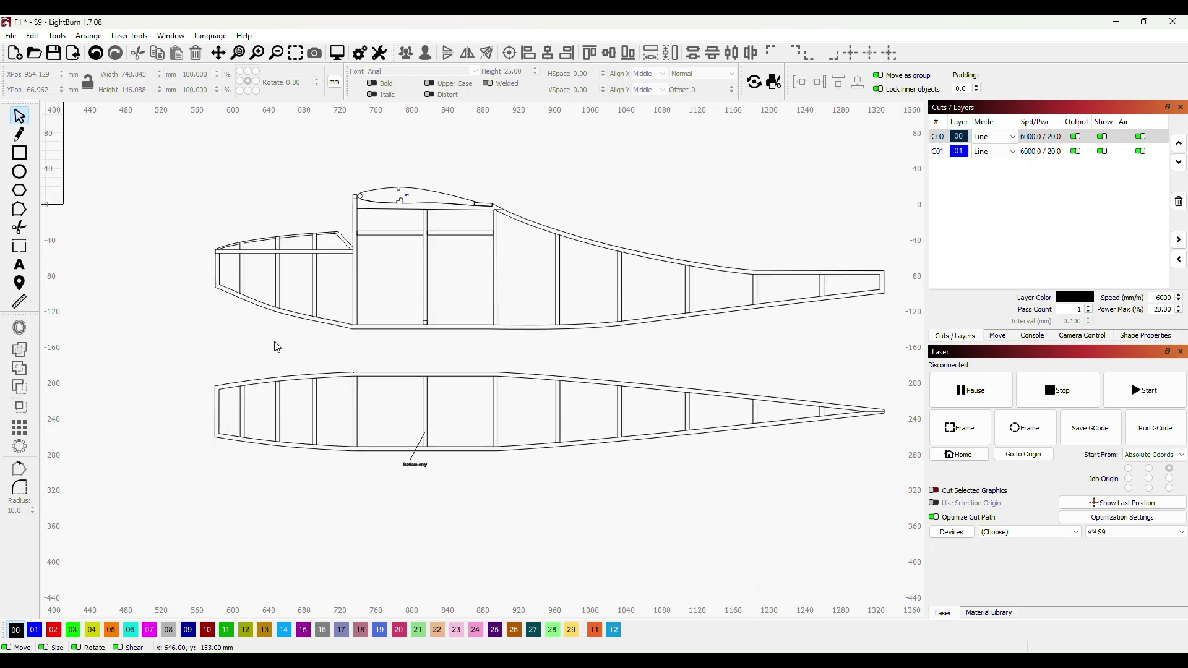
{"action": "scroll", "coordinate": [277, 347], "scroll_direction": "down", "scroll_amount": 1}
{"action": "left_click_drag", "start_coordinate": [210, 350], "coordinate": [282, 366]}
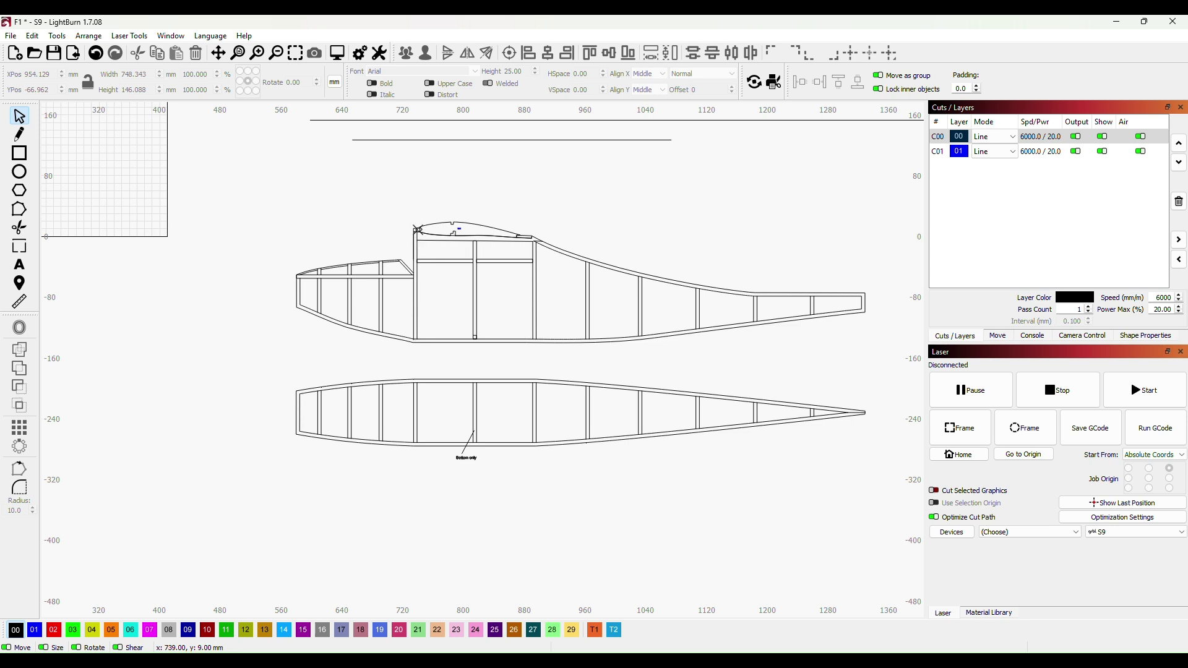
Draw a rectangle about 66 mm wide and 146 mm high over the front cabin bay and move it ahead of the nose to X 523, Y -88
{"action": "scroll", "coordinate": [421, 265], "scroll_direction": "up", "scroll_amount": 2}
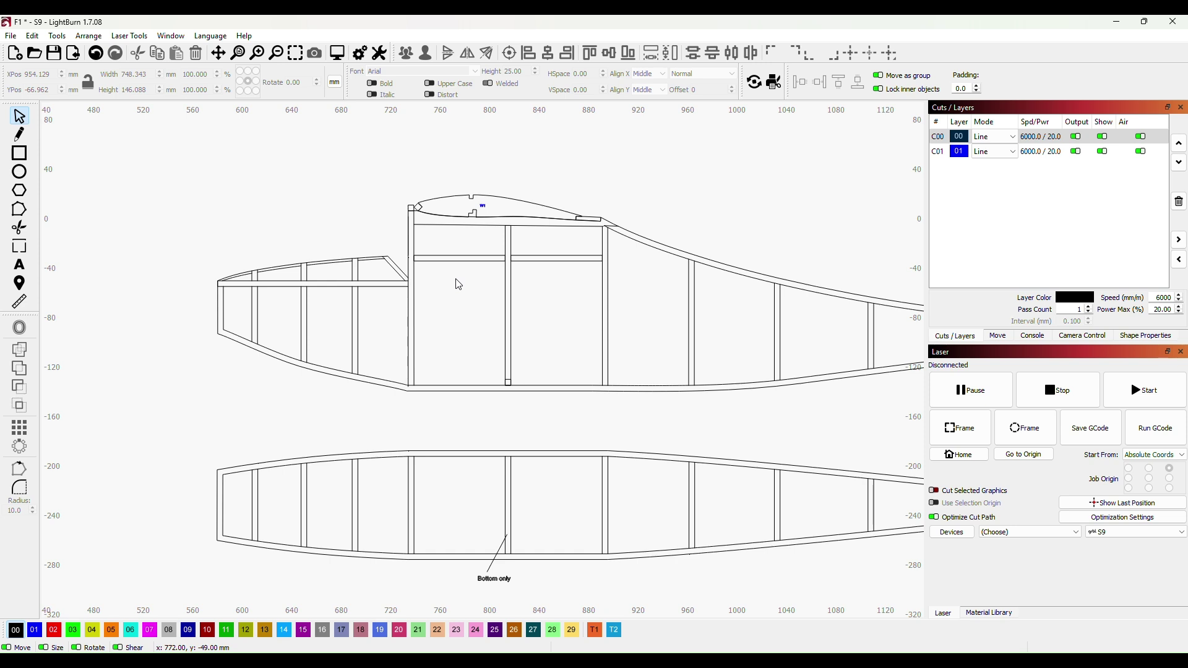
{"action": "scroll", "coordinate": [457, 283], "scroll_direction": "down", "scroll_amount": 3}
{"action": "left_click", "coordinate": [19, 153]}
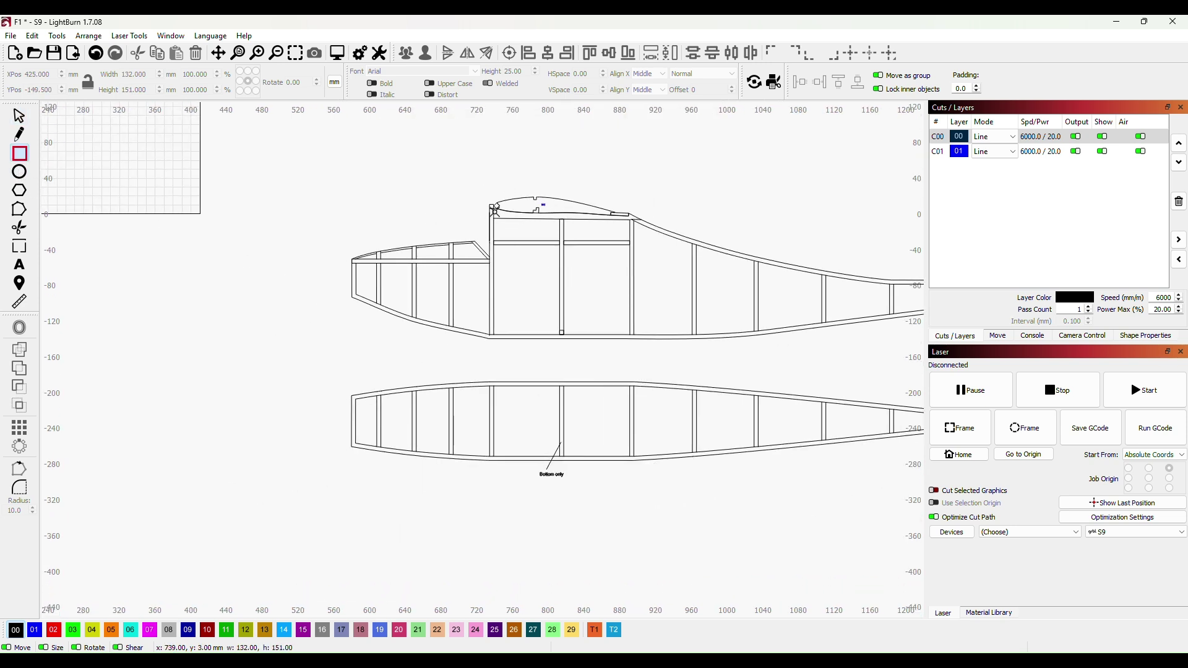
{"action": "scroll", "coordinate": [494, 209], "scroll_direction": "up", "scroll_amount": 2}
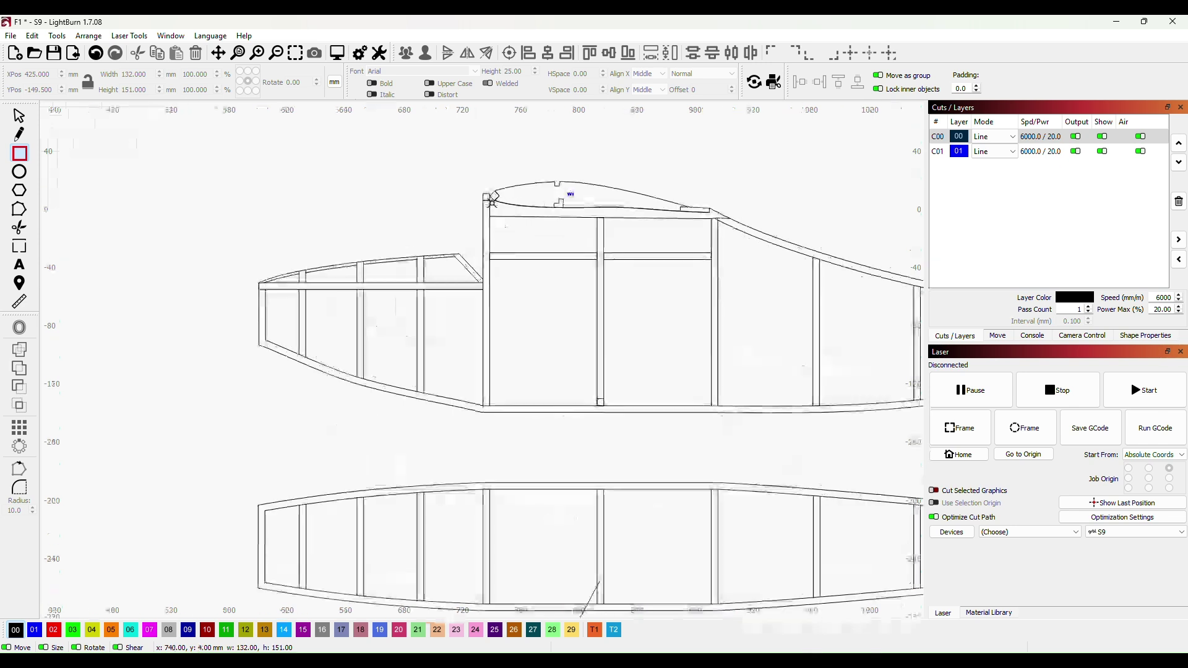
{"action": "mouse_move", "coordinate": [491, 199]}
{"action": "left_mouse_down"}
{"action": "mouse_move", "coordinate": [497, 413]}
{"action": "mouse_move", "coordinate": [592, 413]}
{"action": "left_mouse_up"}
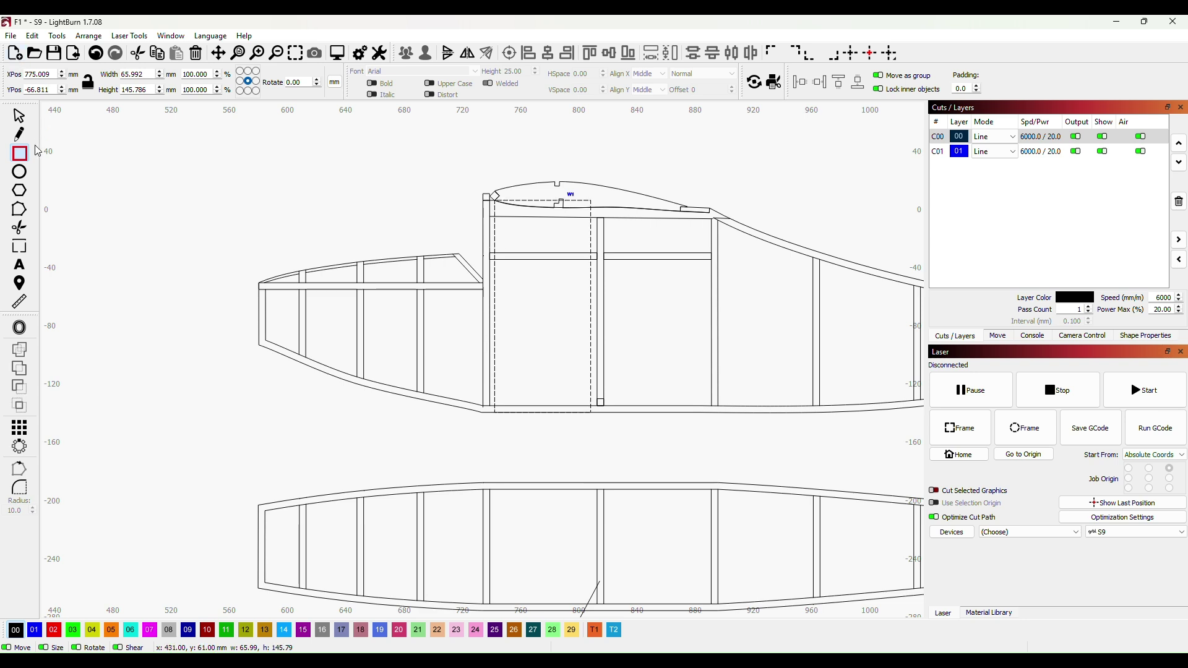
{"action": "left_click", "coordinate": [19, 115]}
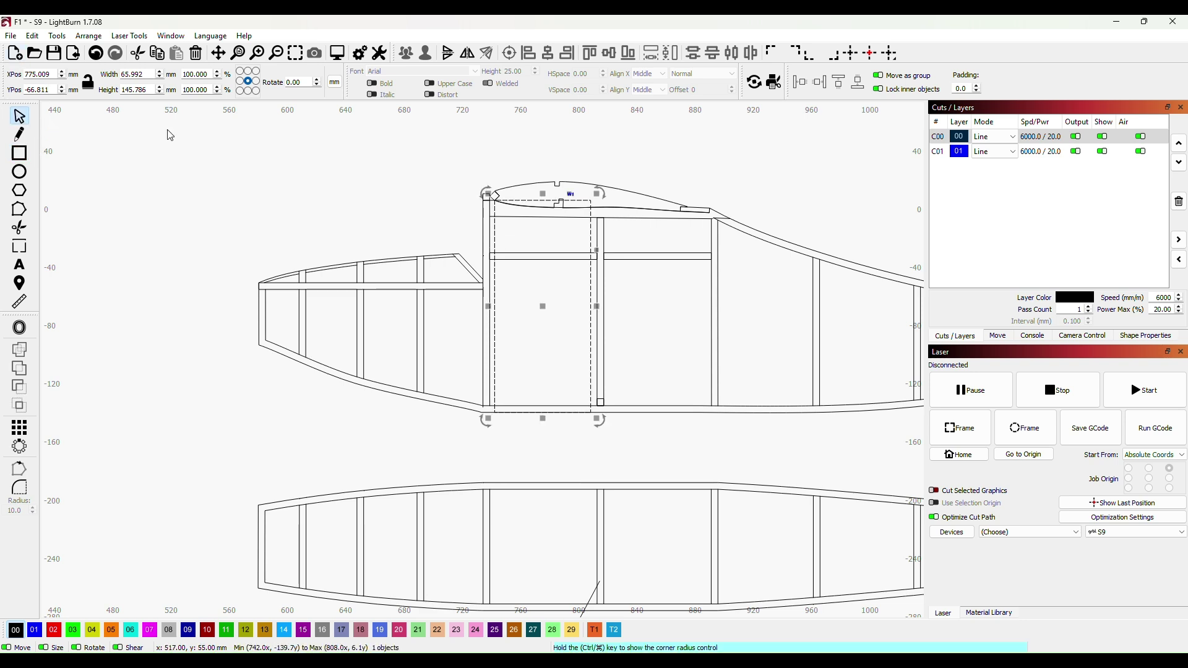
{"action": "left_click_drag", "start_coordinate": [546, 310], "coordinate": [180, 341]}
Measure the plan frame's full outer width at the front cabin cross member
{"action": "left_click_drag", "start_coordinate": [344, 409], "coordinate": [417, 334]}
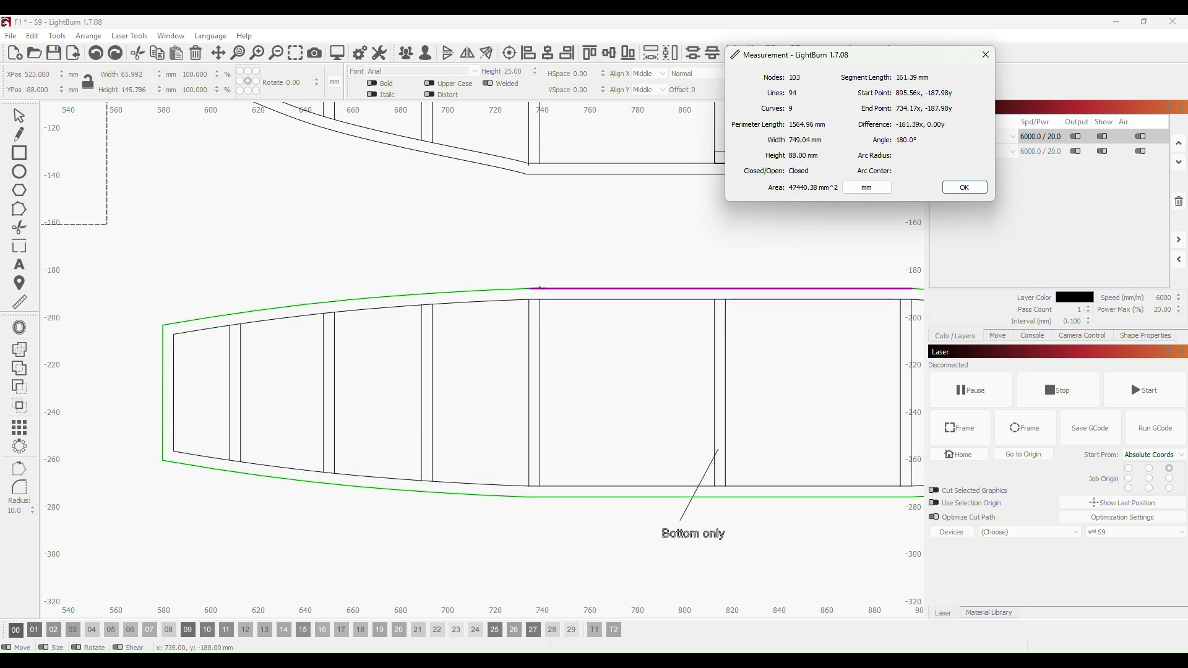
{"action": "left_click_drag", "start_coordinate": [539, 289], "coordinate": [540, 499]}
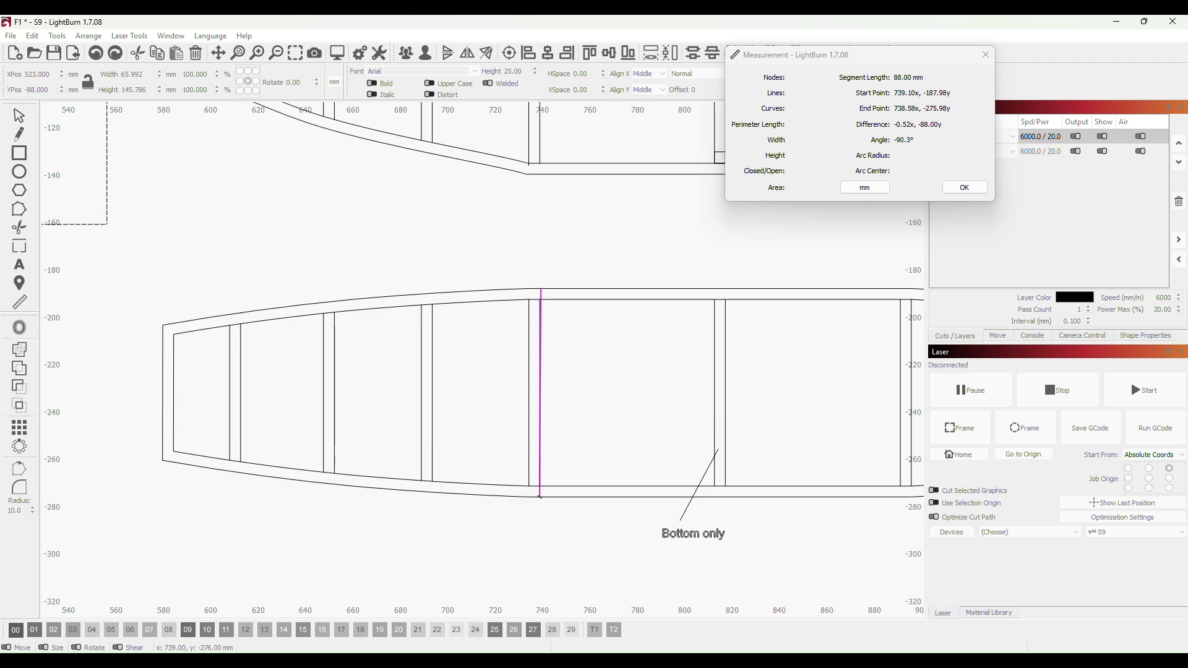
{"action": "left_click", "coordinate": [965, 188]}
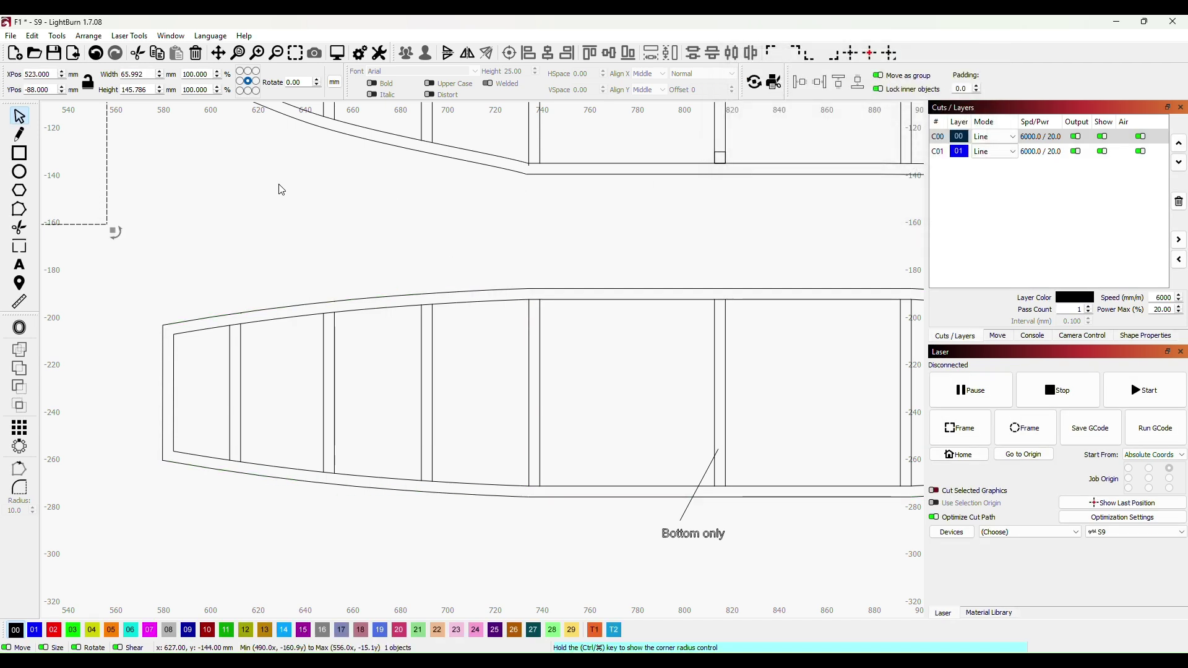
Set the width of the rectangle ahead of the nose to 88 mm and deselect it
{"action": "scroll", "coordinate": [201, 185], "scroll_direction": "down", "scroll_amount": 1}
{"action": "left_click_drag", "start_coordinate": [201, 186], "coordinate": [583, 318]}
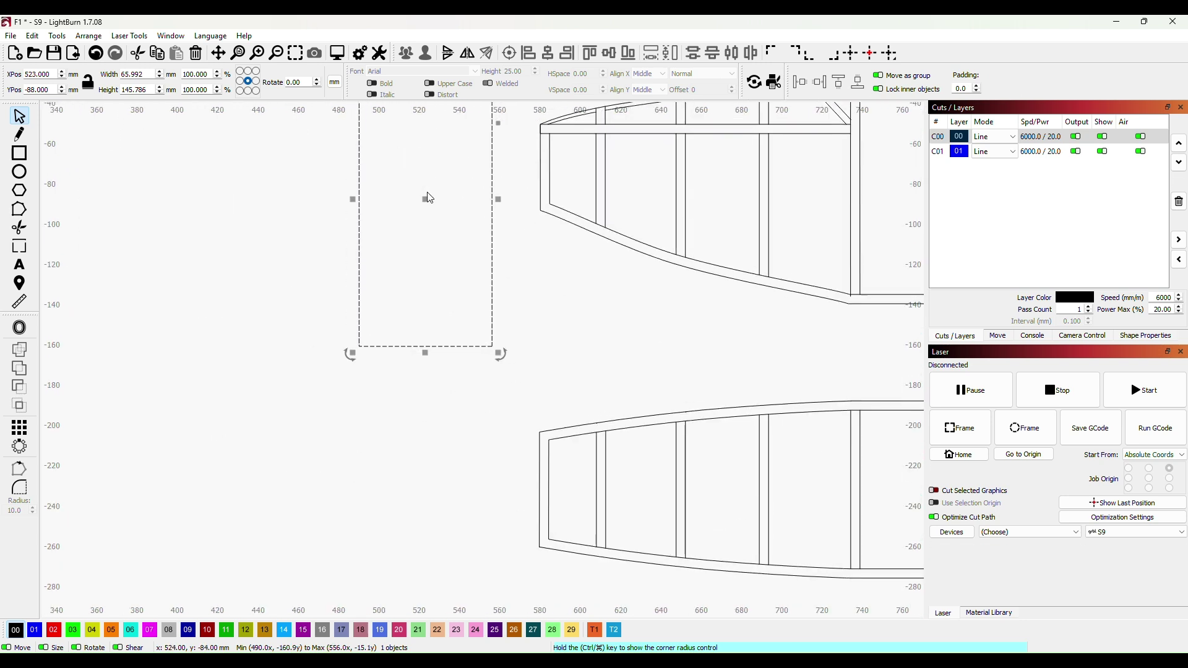
{"action": "double_click", "coordinate": [146, 73]}
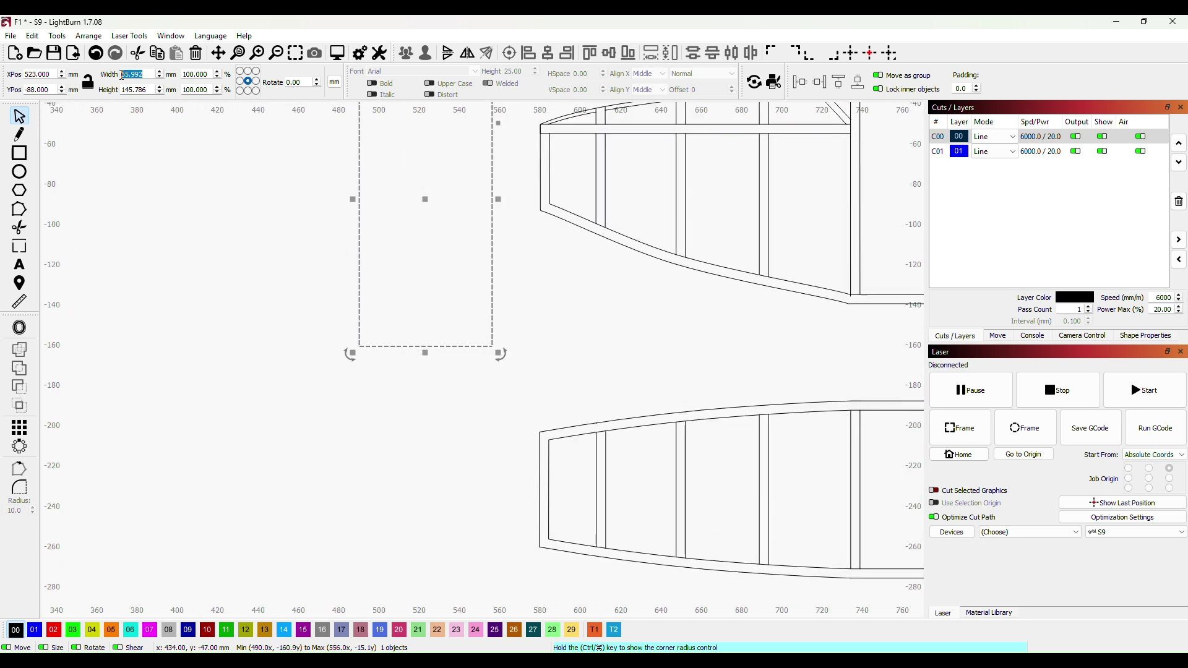
{"action": "type", "text": "88"}
{"action": "key", "text": "Return"}
{"action": "left_click", "coordinate": [249, 257]}
{"action": "scroll", "coordinate": [249, 257], "scroll_direction": "down", "scroll_amount": 3}
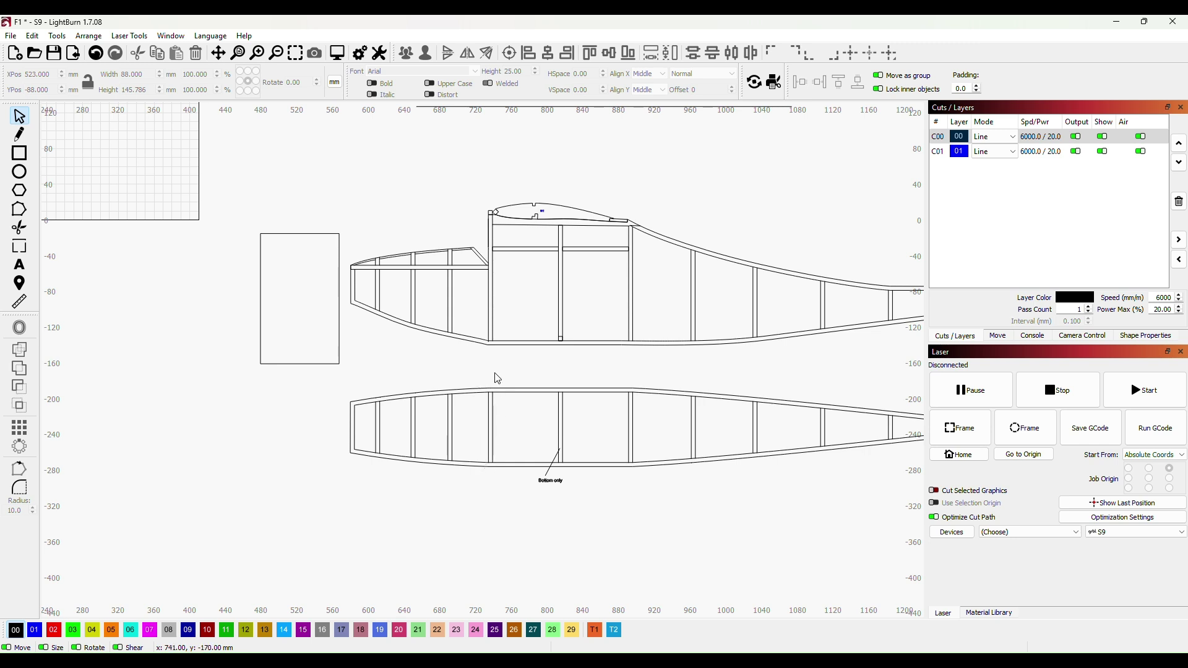
Draw a 4.6 mm square and place it inside the lower part of the 88 mm wide rectangle at X 529, Y -145
{"action": "key", "text": "ctrl+r"}
{"action": "key", "text": "ctrl+v"}
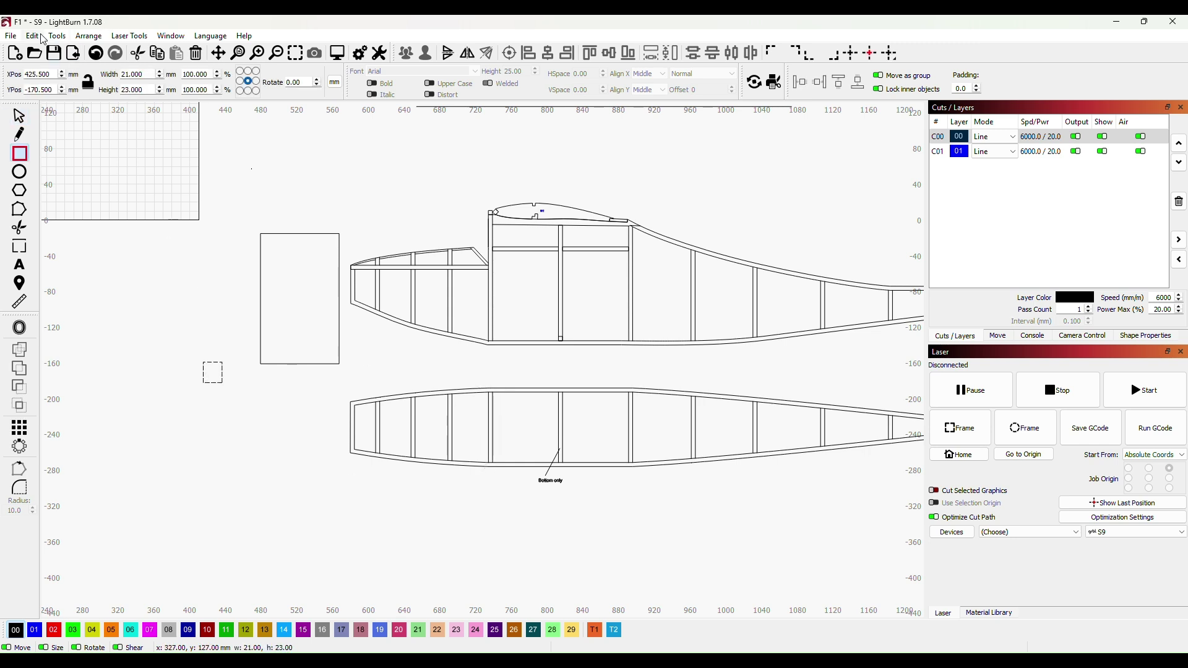
{"action": "scroll", "coordinate": [257, 323], "scroll_direction": "up", "scroll_amount": 4}
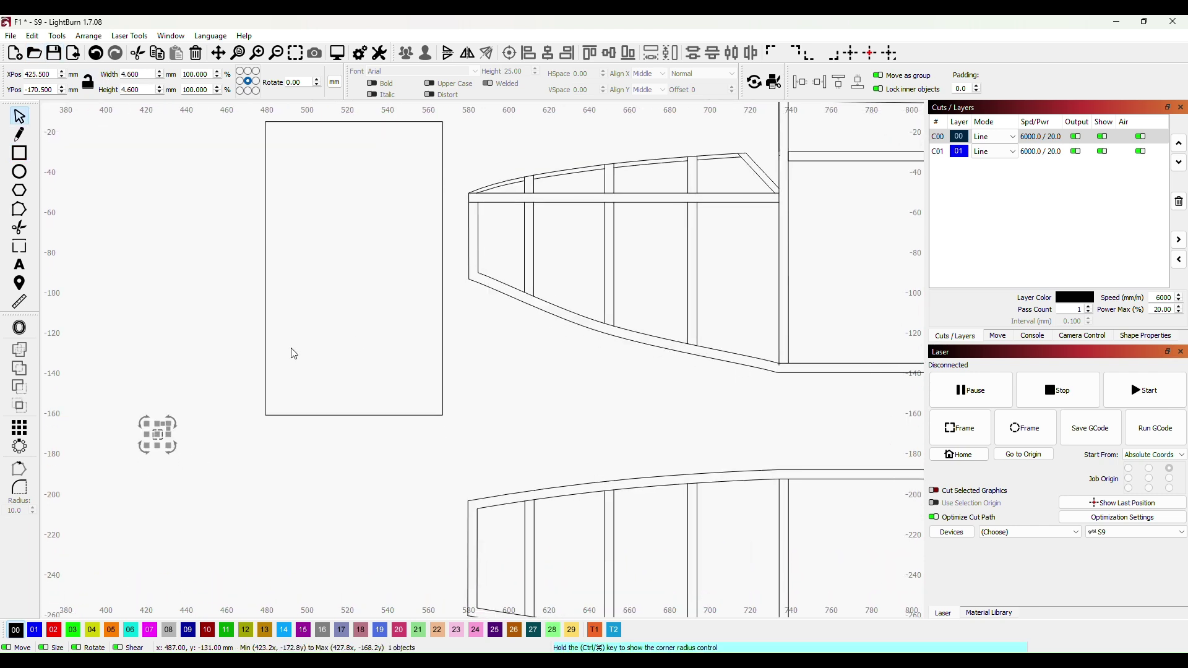
{"action": "left_click_drag", "start_coordinate": [157, 435], "coordinate": [366, 383]}
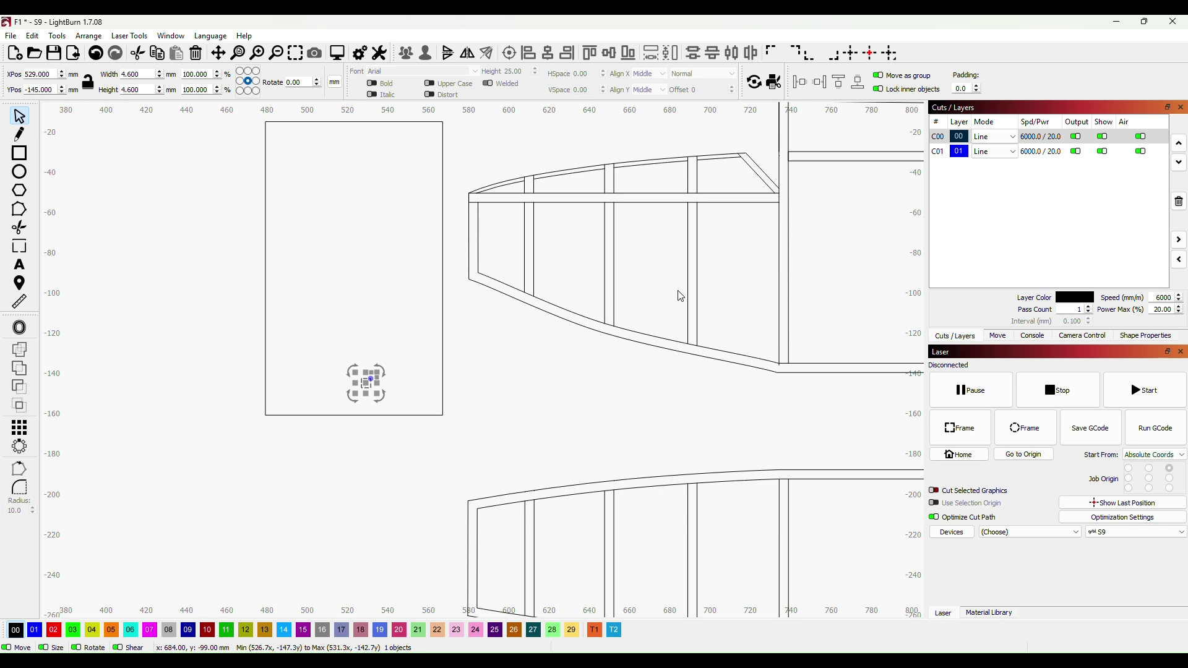
Duplicate the small square and fit the copy into the rectangle's lower right corner at X 564.695, Y -158.593
{"action": "key", "text": "ctrl+v"}
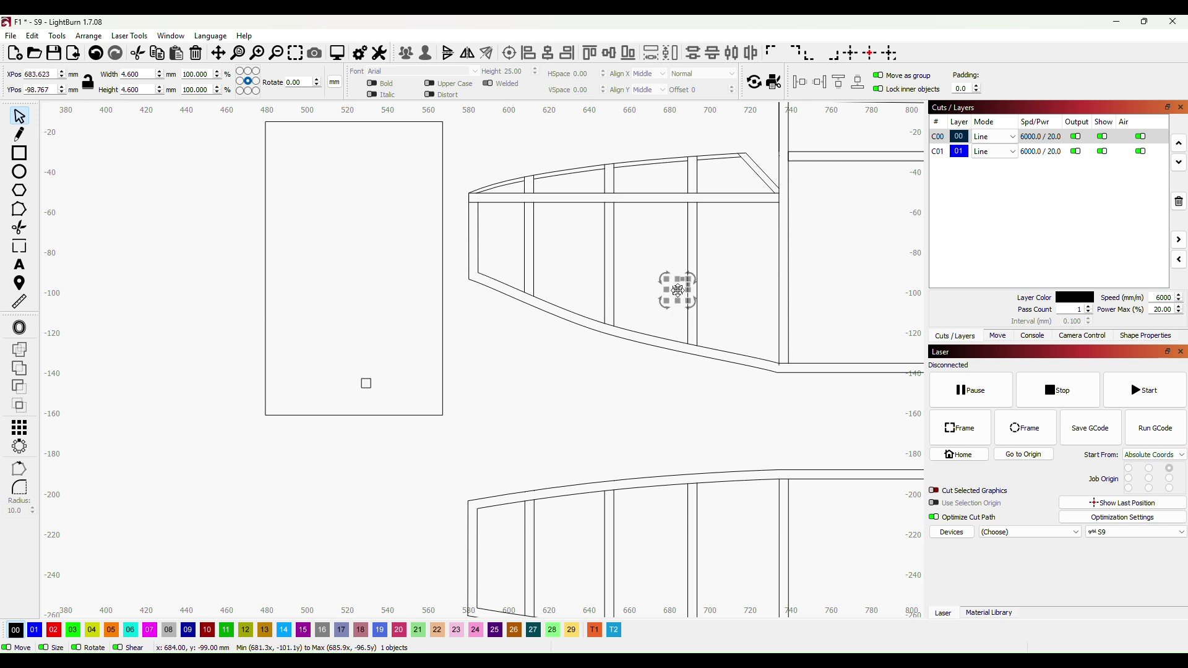
{"action": "left_click_drag", "start_coordinate": [678, 291], "coordinate": [438, 415]}
{"action": "scroll", "coordinate": [483, 416], "scroll_direction": "up", "scroll_amount": 5}
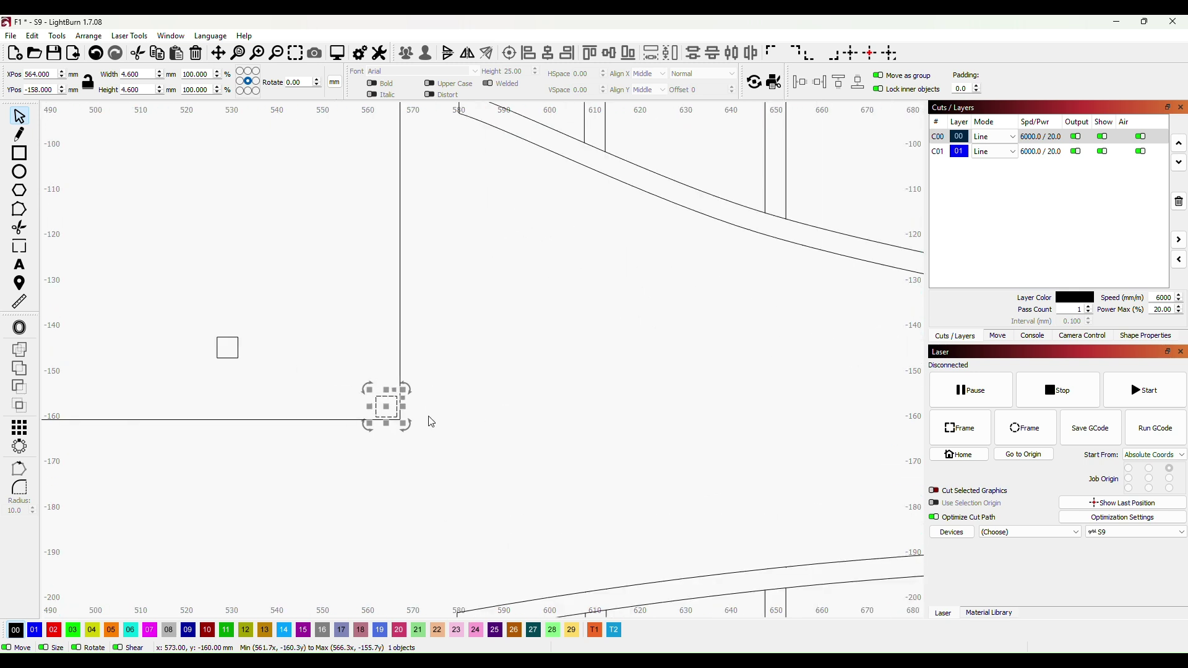
{"action": "scroll", "coordinate": [431, 422], "scroll_direction": "up", "scroll_amount": 3}
{"action": "left_click_drag", "start_coordinate": [366, 404], "coordinate": [374, 410]}
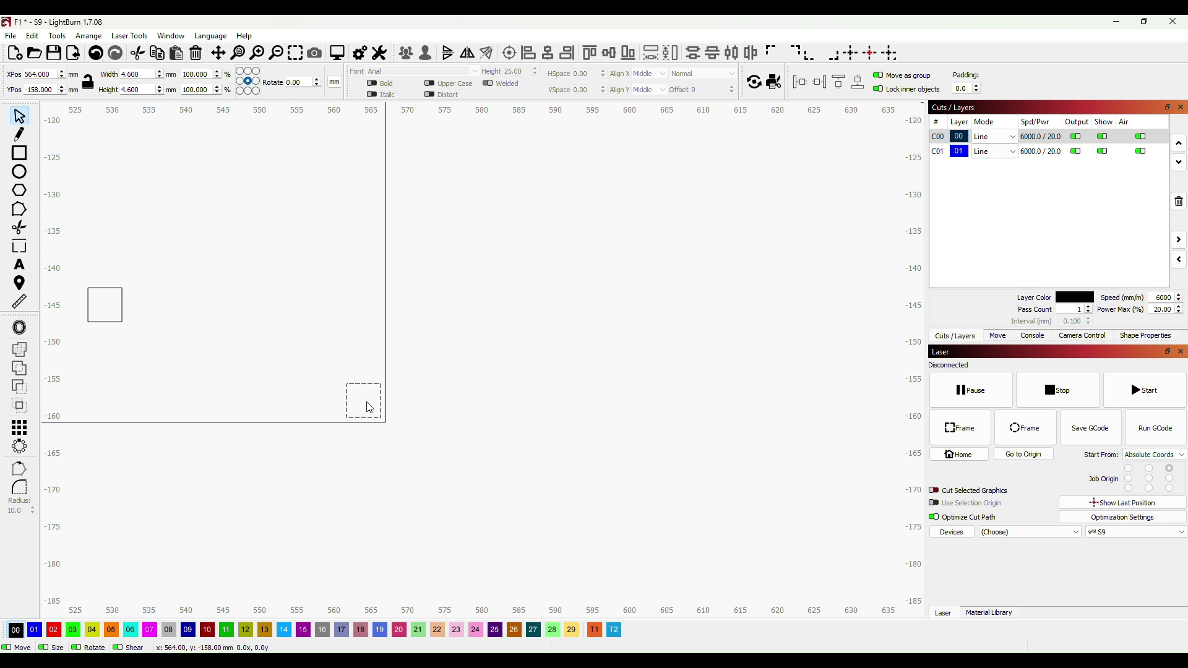
{"action": "left_click", "coordinate": [375, 418]}
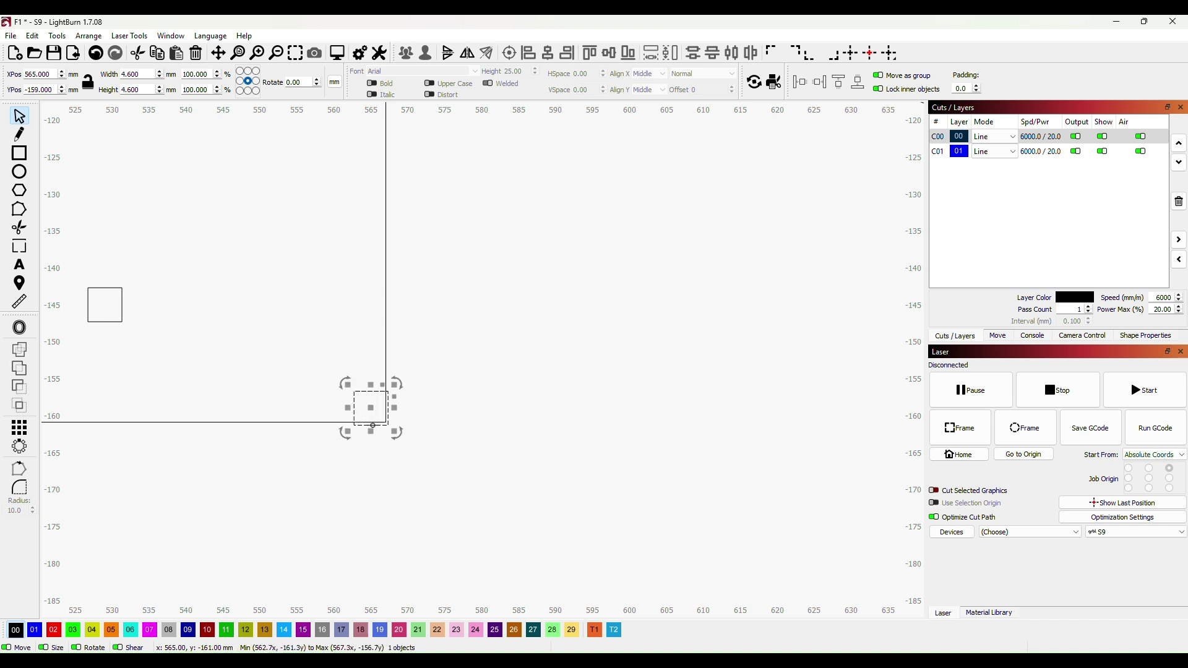
{"action": "left_click_drag", "start_coordinate": [374, 424], "coordinate": [369, 421]}
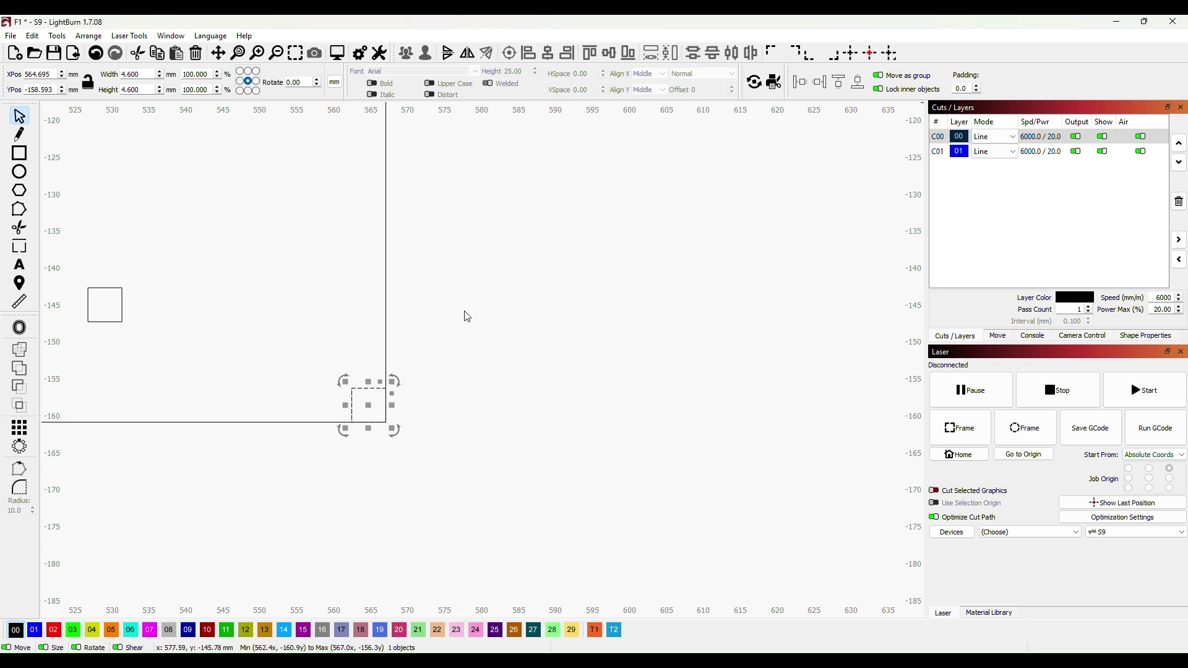
Move the first small square into the rectangle's lower left corner at X 481.293, Y -158.593 and deselect it
{"action": "left_click_drag", "start_coordinate": [238, 331], "coordinate": [517, 273]}
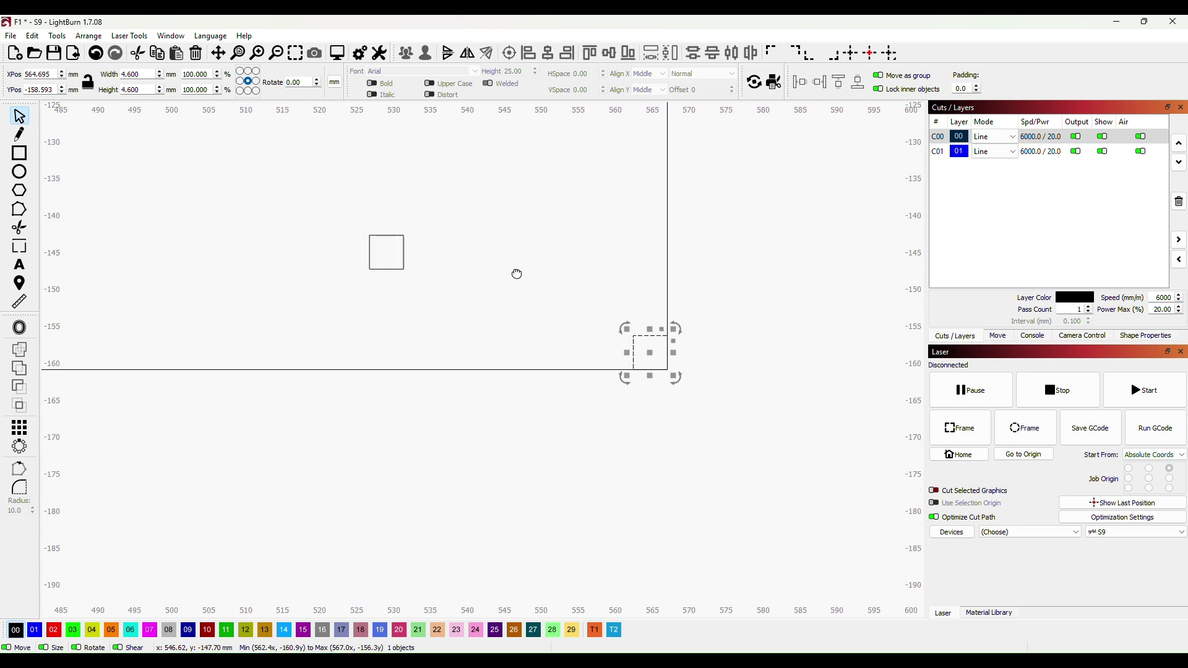
{"action": "scroll", "coordinate": [437, 277], "scroll_direction": "down", "scroll_amount": 1}
{"action": "scroll", "coordinate": [435, 276], "scroll_direction": "down", "scroll_amount": 1}
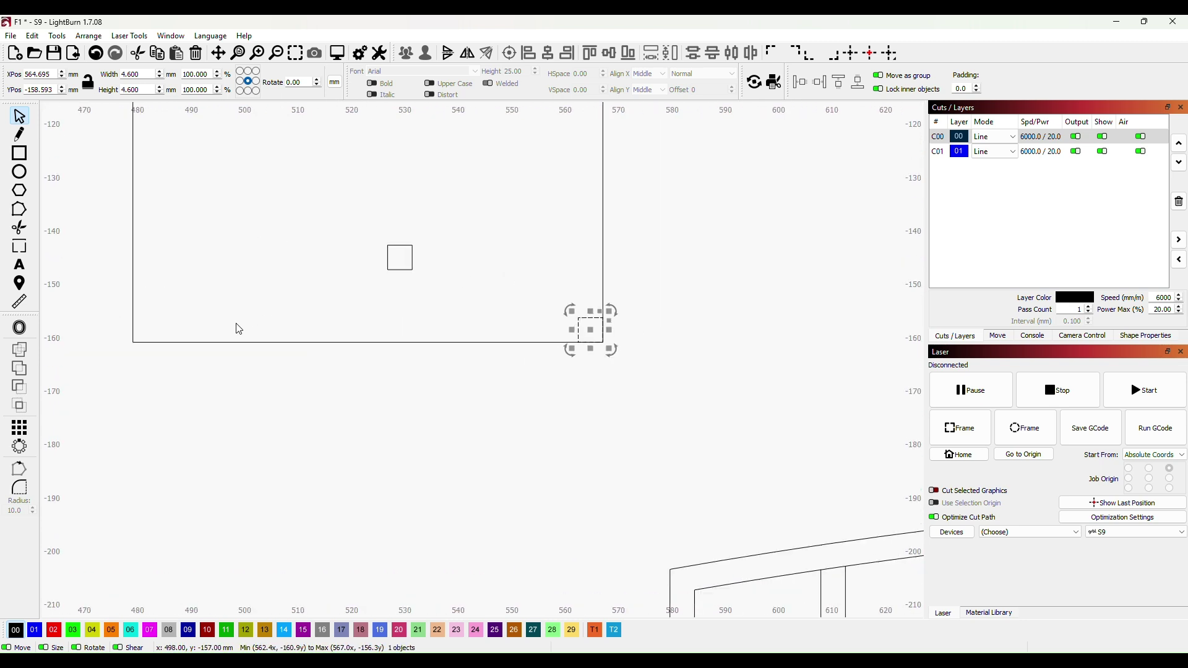
{"action": "left_click_drag", "start_coordinate": [236, 328], "coordinate": [392, 363]}
{"action": "left_click", "coordinate": [558, 303]}
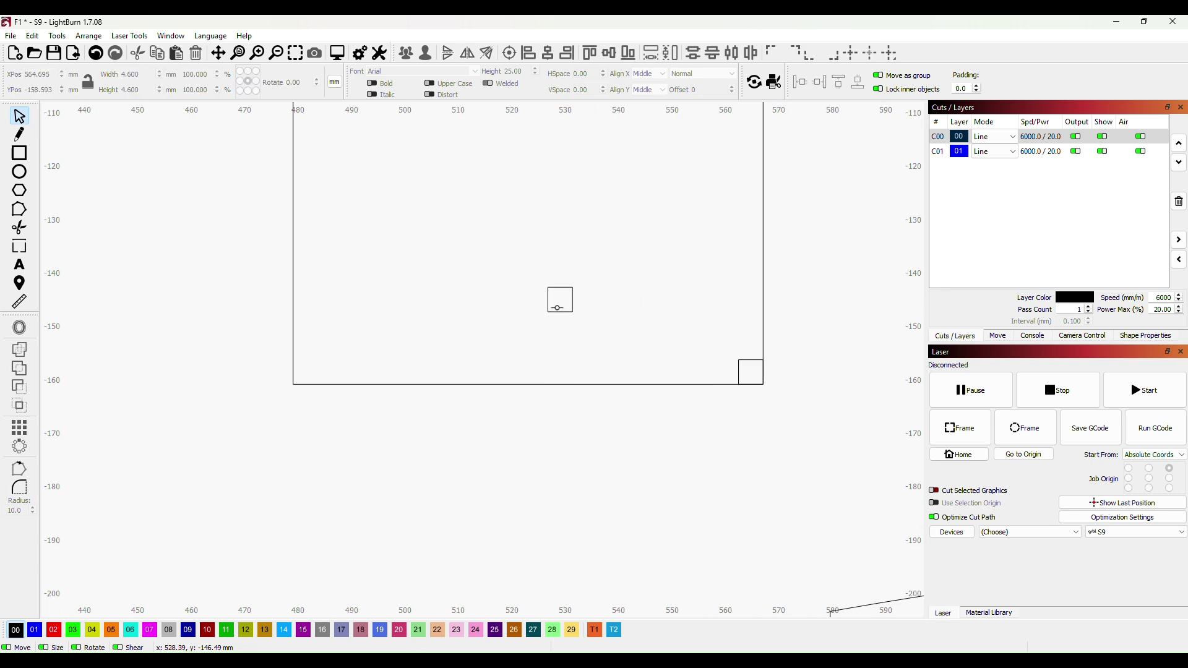
{"action": "left_click", "coordinate": [558, 307]}
{"action": "left_click_drag", "start_coordinate": [560, 307], "coordinate": [471, 324]}
{"action": "scroll", "coordinate": [303, 374], "scroll_direction": "down", "scroll_amount": 1}
{"action": "scroll", "coordinate": [304, 374], "scroll_direction": "up", "scroll_amount": 3}
{"action": "scroll", "coordinate": [470, 324], "scroll_direction": "up", "scroll_amount": 3}
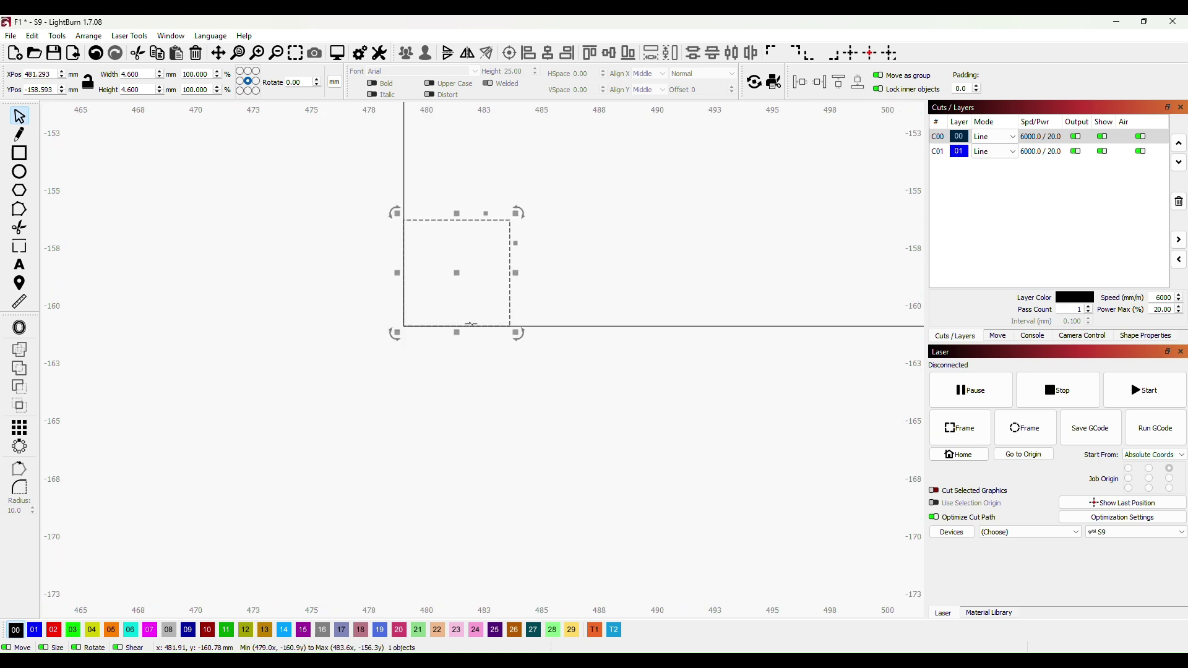
{"action": "left_click", "coordinate": [405, 385]}
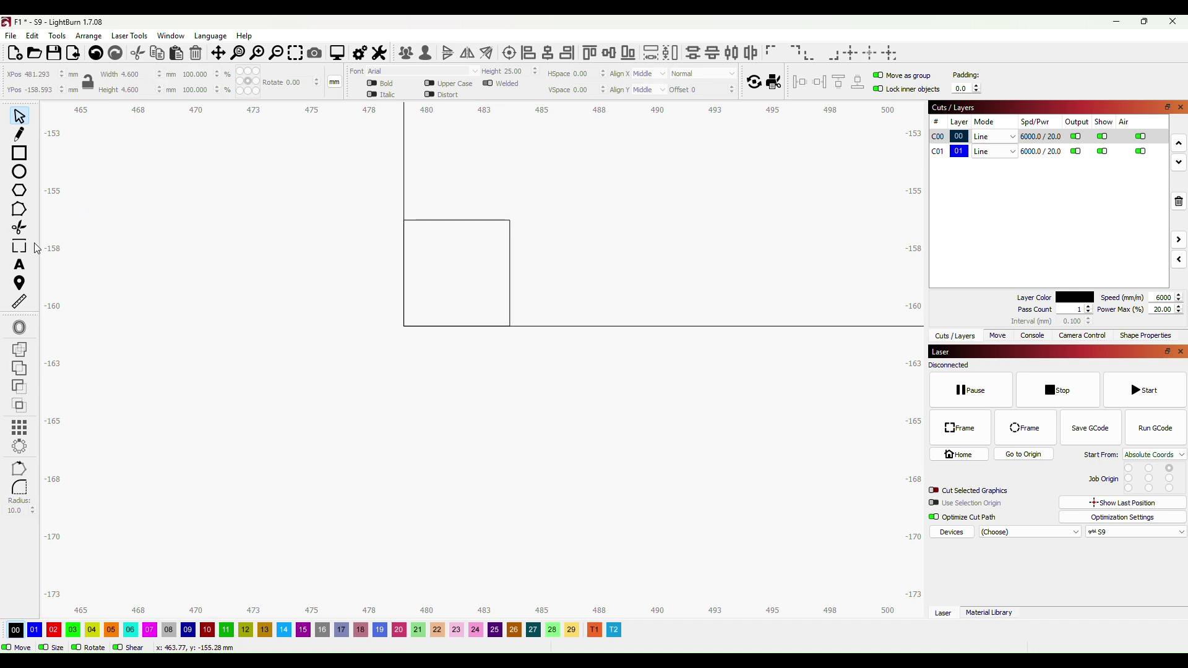
Stretch the lower left square outward past the rectangle's corner to about 5.5 mm wide and 5.1 mm high
{"action": "key", "text": "ctrl+a"}
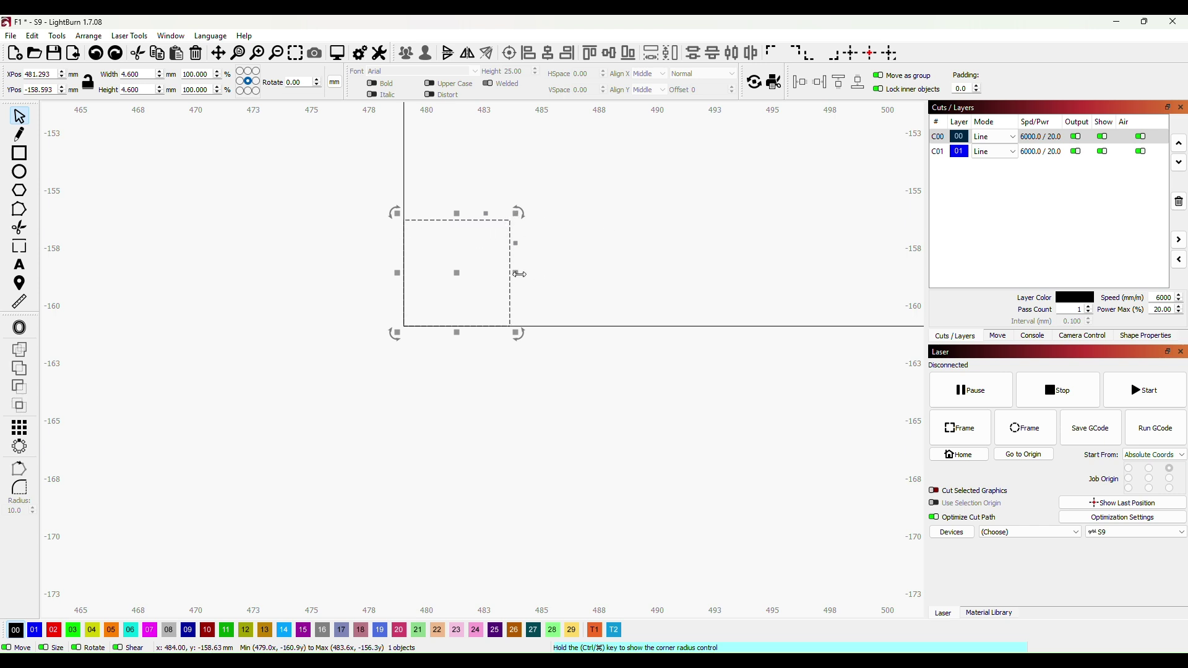
{"action": "left_click_drag", "start_coordinate": [457, 329], "coordinate": [457, 337]}
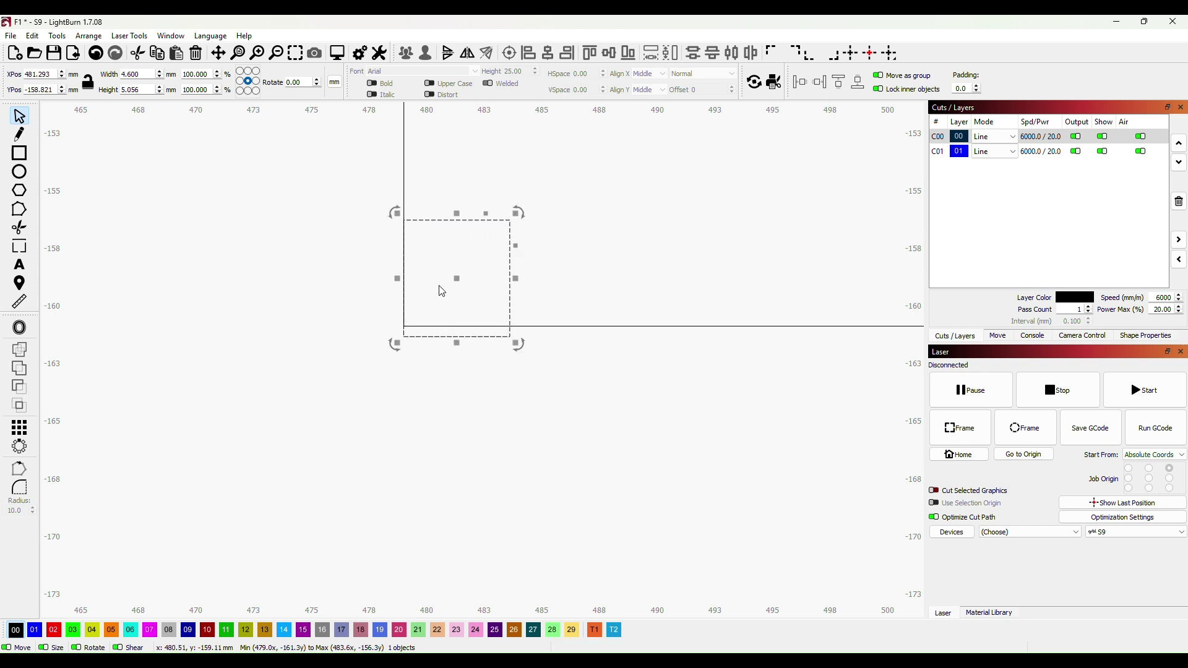
{"action": "left_click_drag", "start_coordinate": [395, 277], "coordinate": [376, 277]}
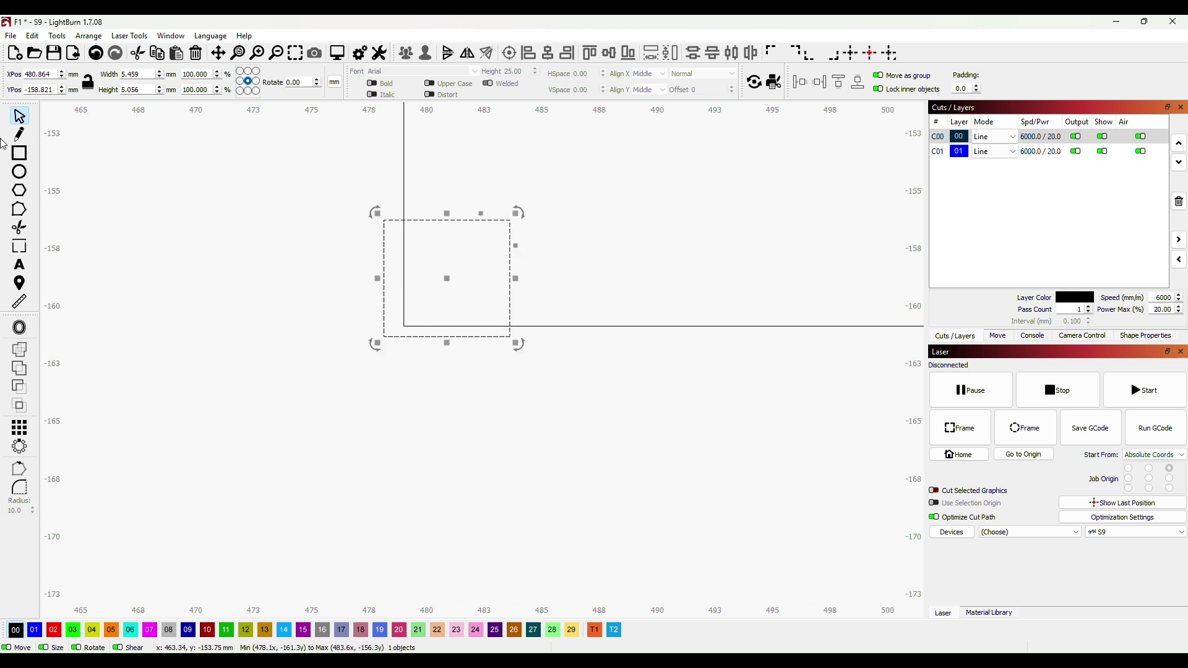
Trim the square's outer lines and the rectangle's lower left corner to leave a square notch
{"action": "left_click", "coordinate": [20, 229]}
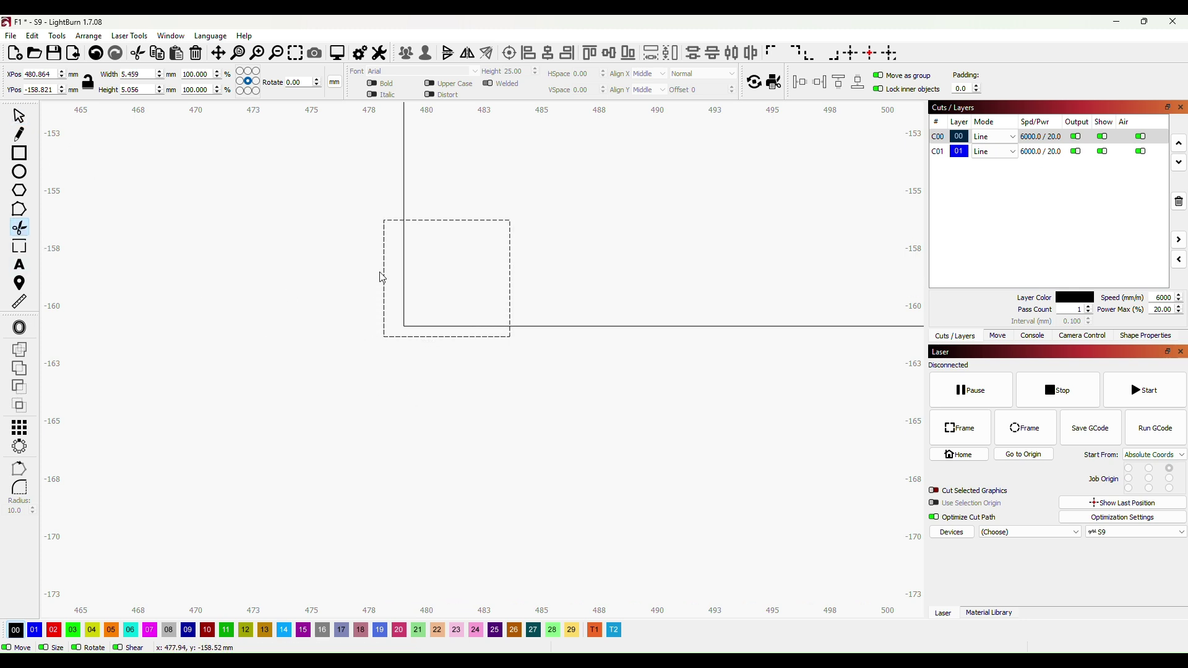
{"action": "left_click", "coordinate": [384, 274]}
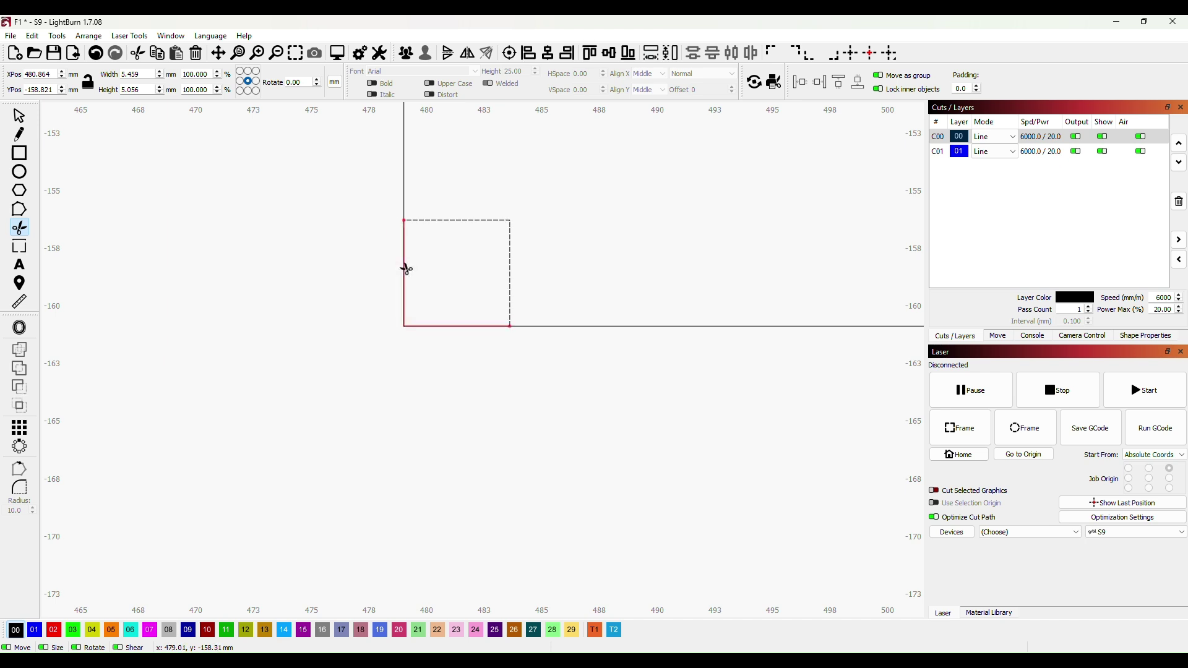
{"action": "left_click", "coordinate": [403, 268]}
{"action": "scroll", "coordinate": [517, 371], "scroll_direction": "down", "scroll_amount": 3}
{"action": "scroll", "coordinate": [591, 388], "scroll_direction": "down", "scroll_amount": 3}
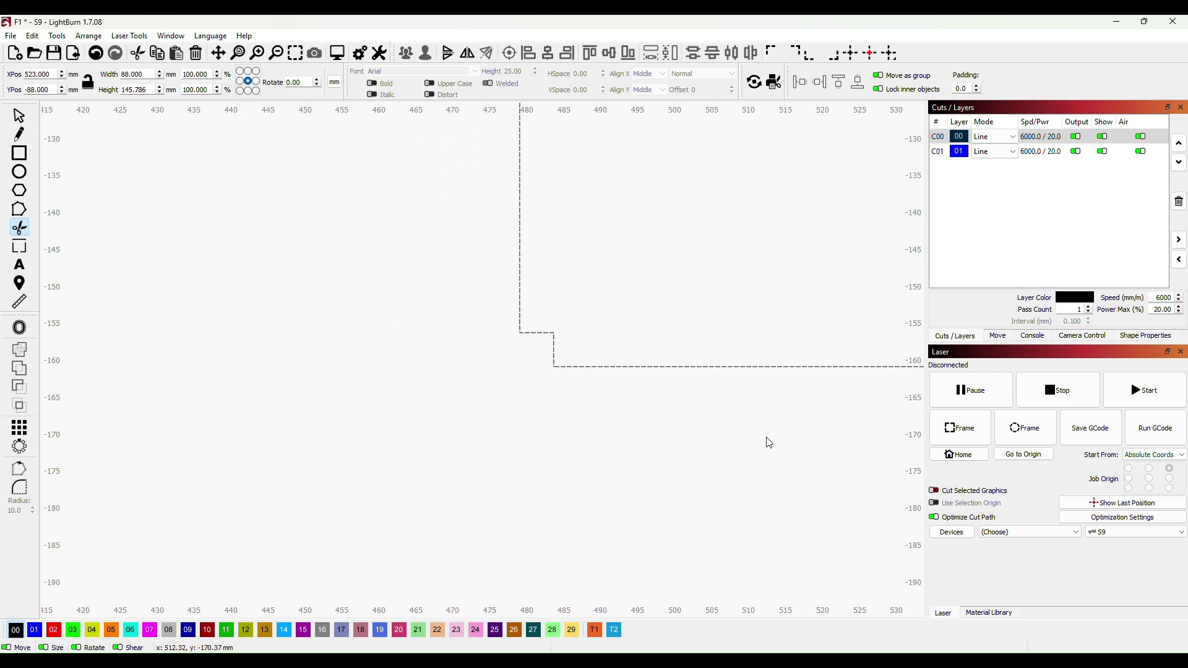
Stretch the lower right square outward past the rectangle's corner to about 6.1 mm wide and 6.3 mm high
{"action": "left_click_drag", "start_coordinate": [766, 443], "coordinate": [347, 416]}
{"action": "scroll", "coordinate": [674, 388], "scroll_direction": "up", "scroll_amount": 1}
{"action": "left_click_drag", "start_coordinate": [624, 387], "coordinate": [589, 393]}
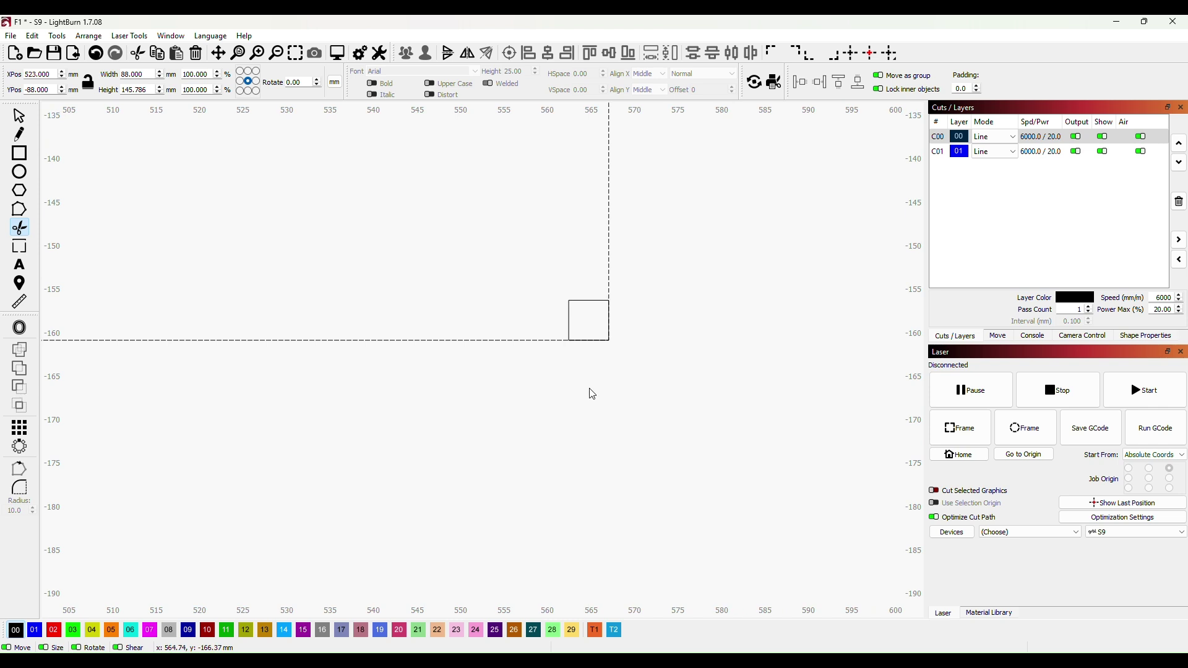
{"action": "left_click", "coordinate": [20, 116]}
{"action": "left_click", "coordinate": [608, 316]}
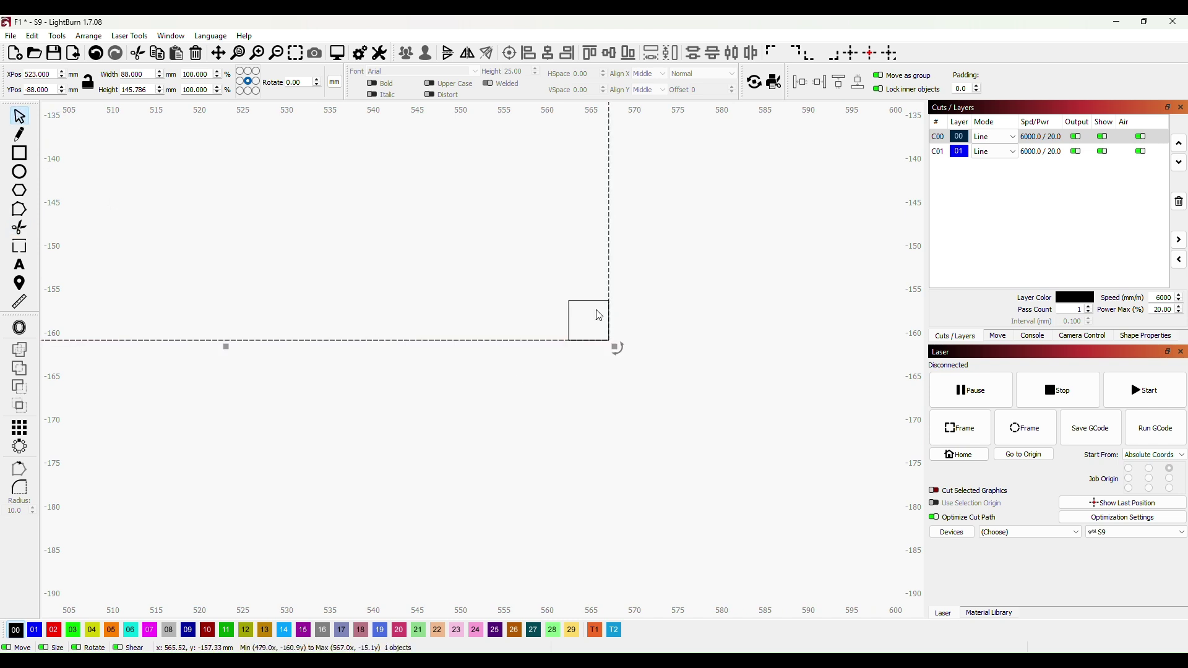
{"action": "left_click", "coordinate": [597, 303]}
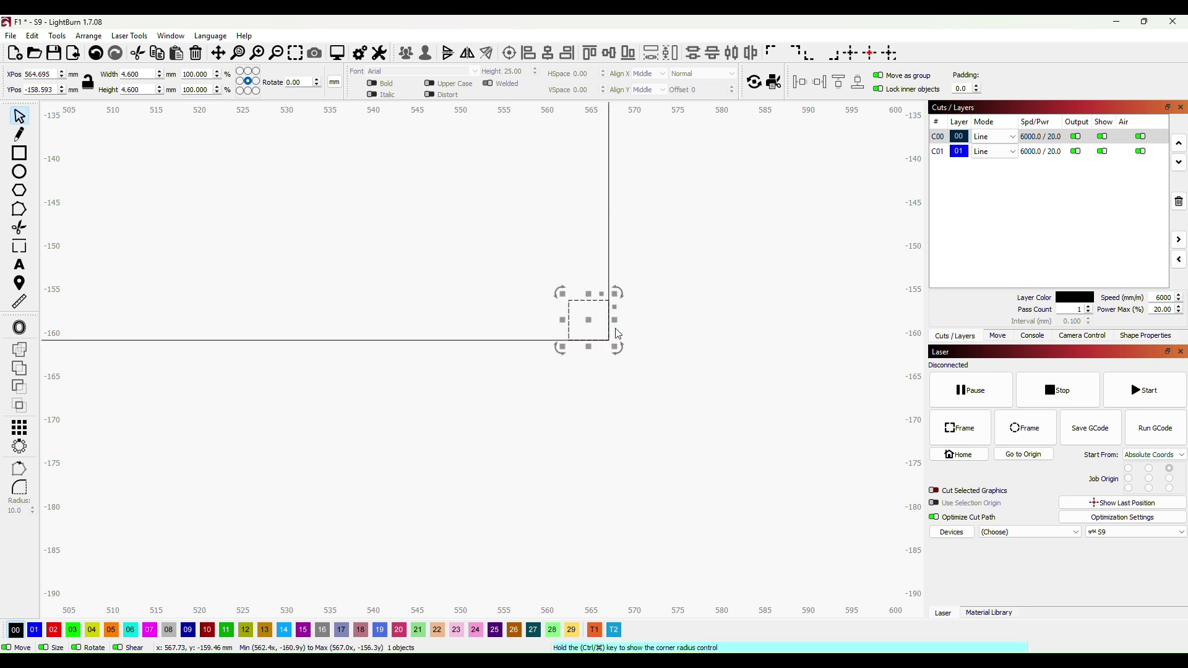
{"action": "left_click_drag", "start_coordinate": [616, 321], "coordinate": [596, 360]}
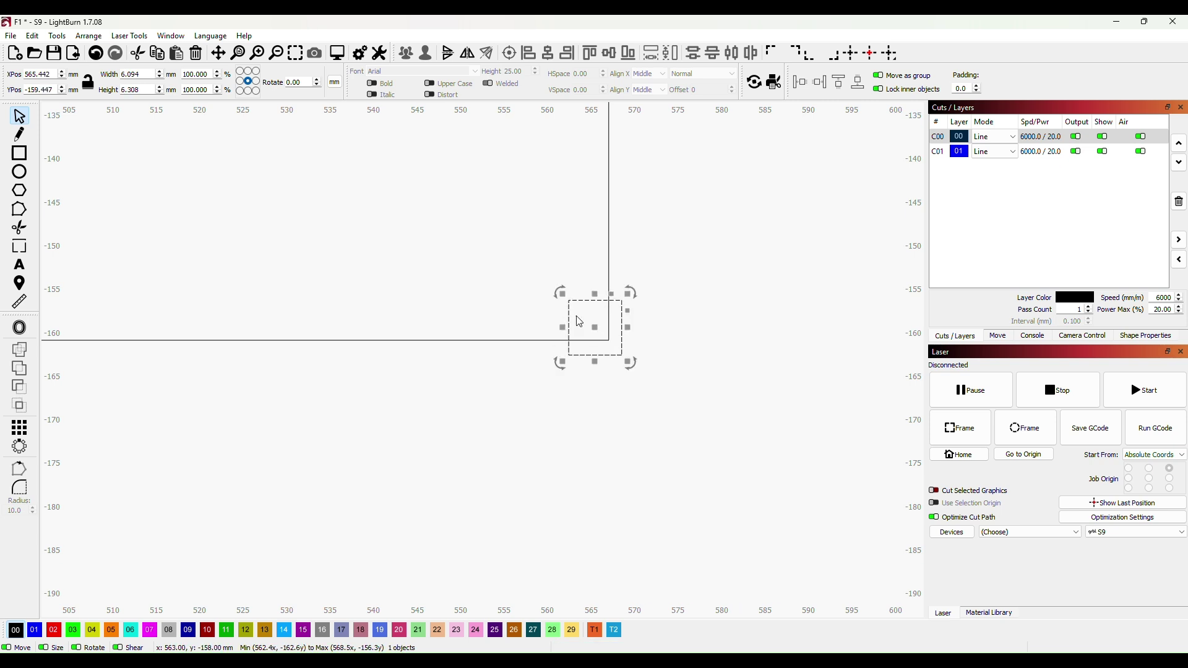
Trim the rectangle's lower right corner and the square's outer lines into a matching notch, then deselect the outline
{"action": "left_click", "coordinate": [19, 229]}
{"action": "left_click", "coordinate": [604, 340]}
{"action": "left_click", "coordinate": [609, 334]}
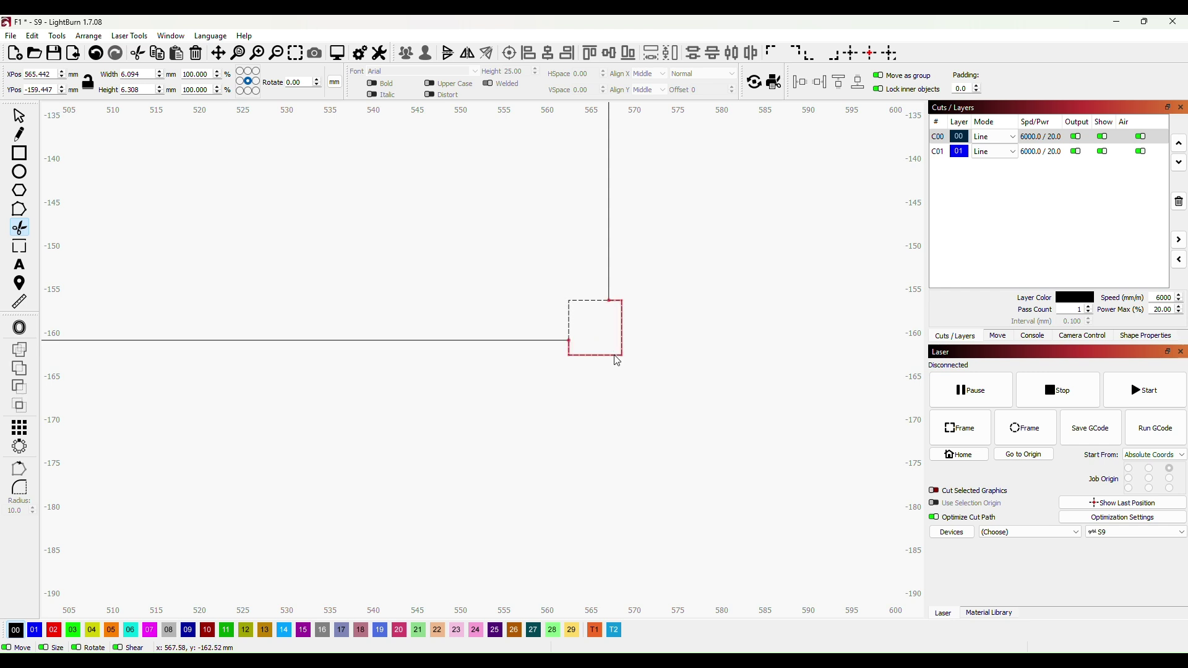
{"action": "left_click", "coordinate": [617, 361]}
{"action": "scroll", "coordinate": [699, 302], "scroll_direction": "down", "scroll_amount": 5}
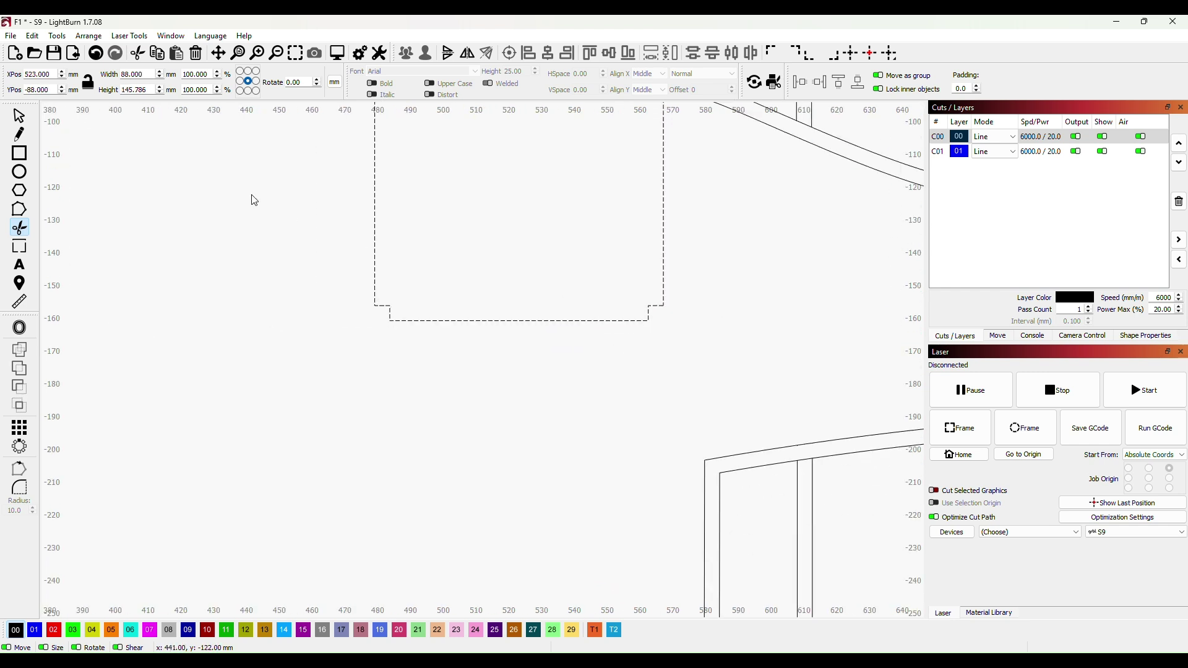
{"action": "left_click", "coordinate": [19, 116]}
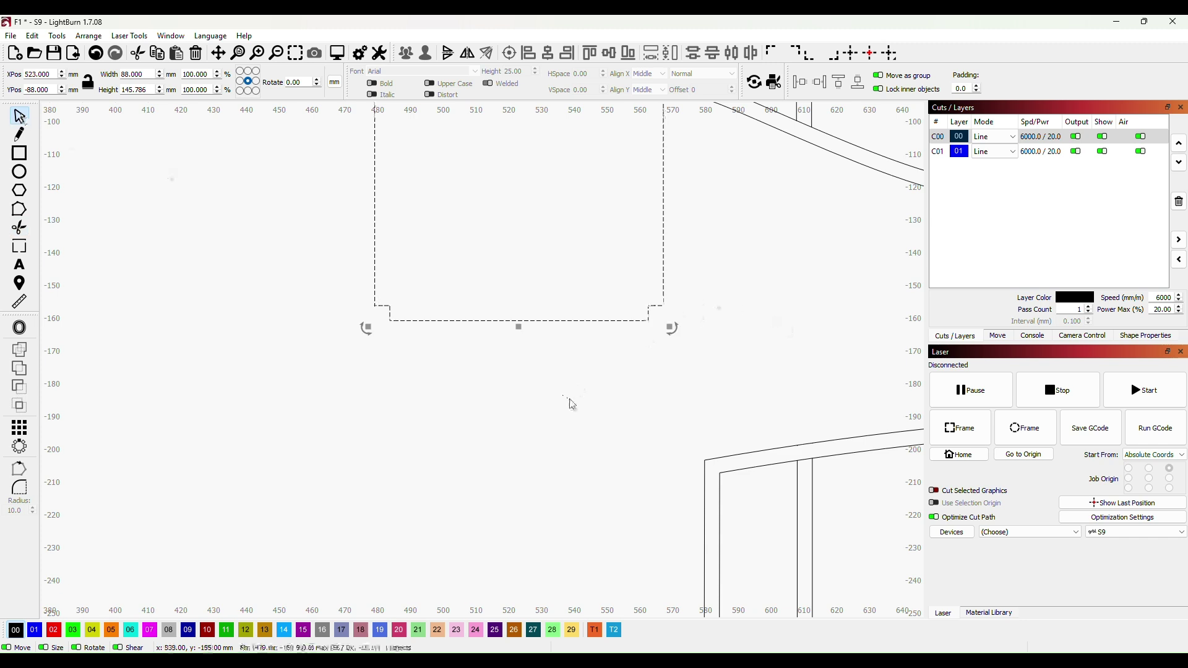
{"action": "left_click", "coordinate": [603, 399]}
Place the notched former outline over the side frame at X 694.626, Y -66.817, aligned with the front cabin upright's rear edge
{"action": "scroll", "coordinate": [603, 399], "scroll_direction": "down", "scroll_amount": 3}
{"action": "mouse_move", "coordinate": [670, 383]}
{"action": "left_mouse_down"}
{"action": "mouse_move", "coordinate": [565, 522]}
{"action": "mouse_move", "coordinate": [572, 537]}
{"action": "left_mouse_up"}
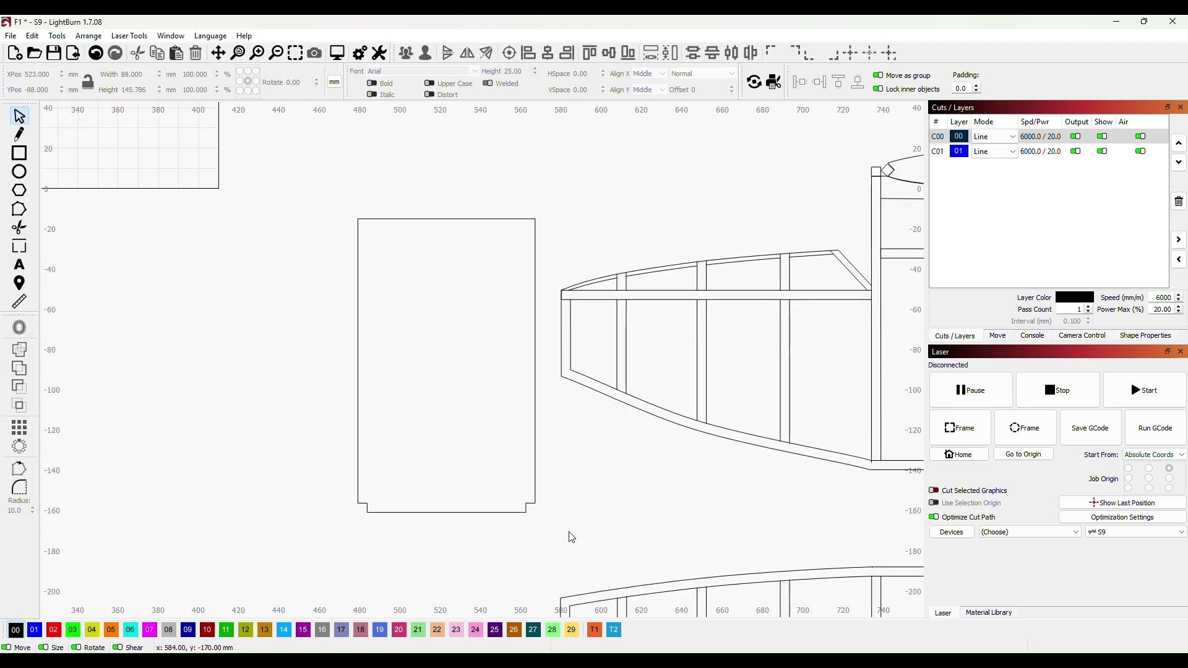
{"action": "left_click_drag", "start_coordinate": [647, 477], "coordinate": [445, 493]}
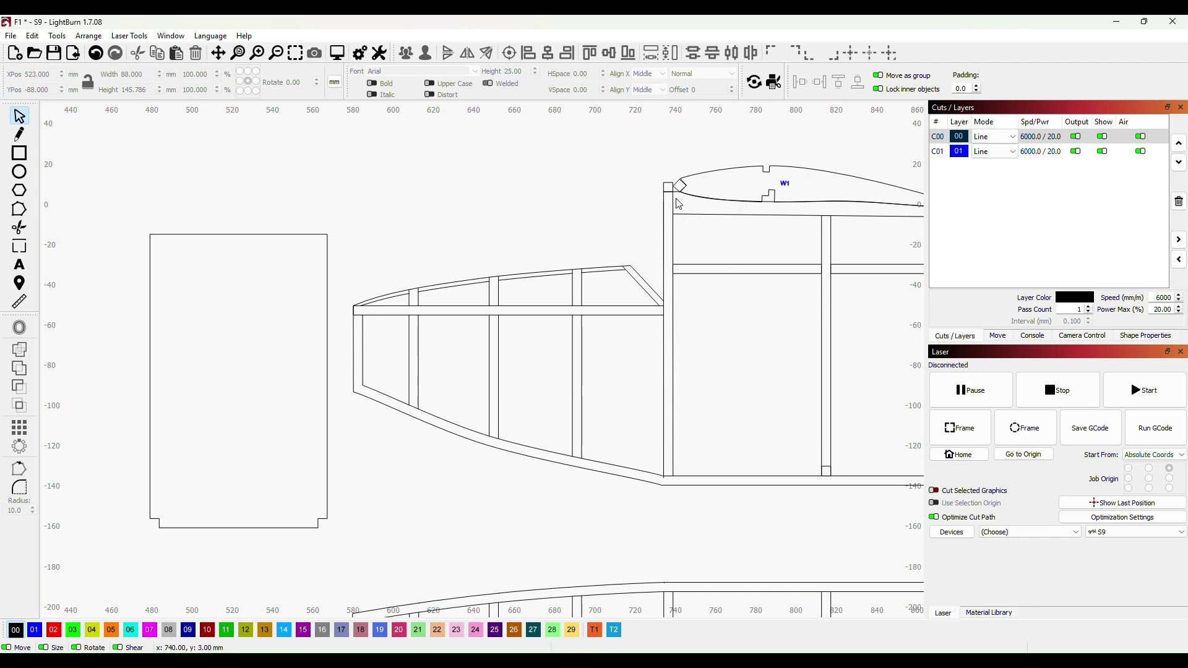
{"action": "mouse_move", "coordinate": [737, 234]}
{"action": "left_mouse_down"}
{"action": "mouse_move", "coordinate": [637, 279]}
{"action": "mouse_move", "coordinate": [568, 278]}
{"action": "left_mouse_up"}
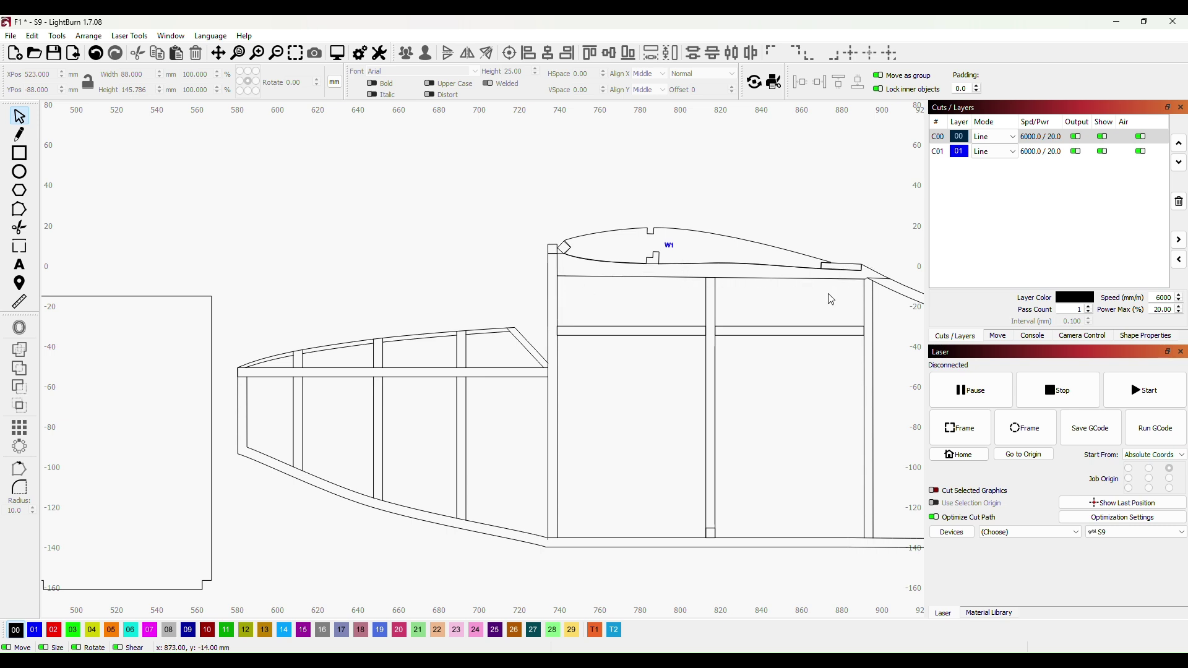
{"action": "scroll", "coordinate": [572, 300], "scroll_direction": "up", "scroll_amount": 3}
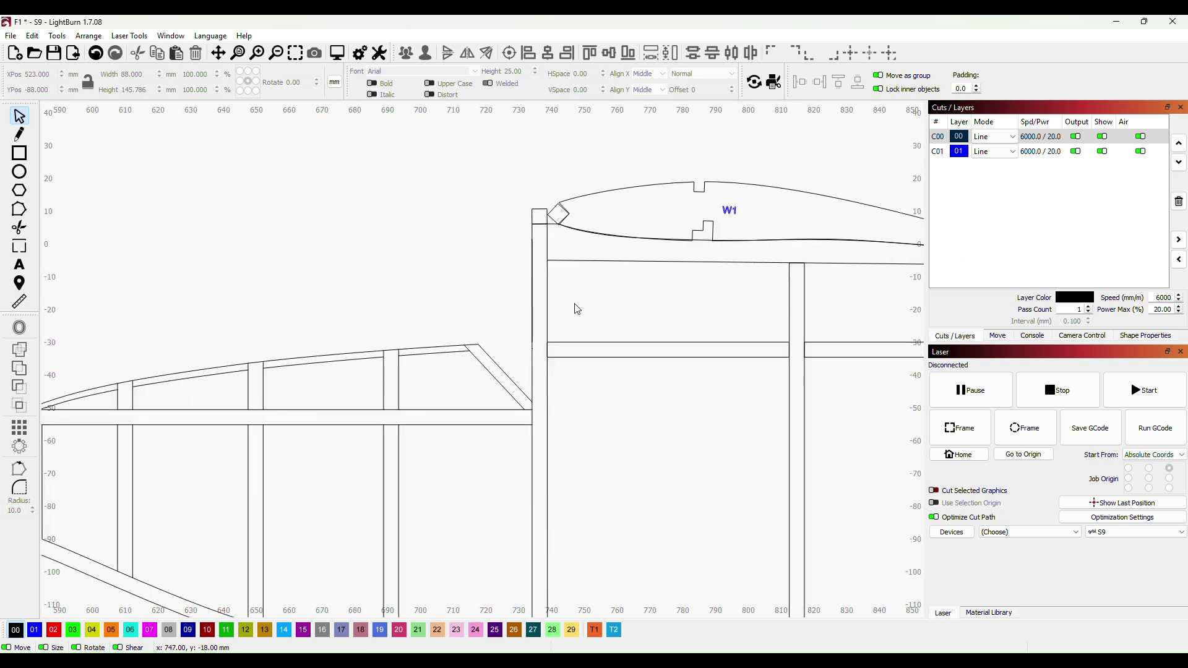
{"action": "left_click_drag", "start_coordinate": [562, 274], "coordinate": [556, 198]}
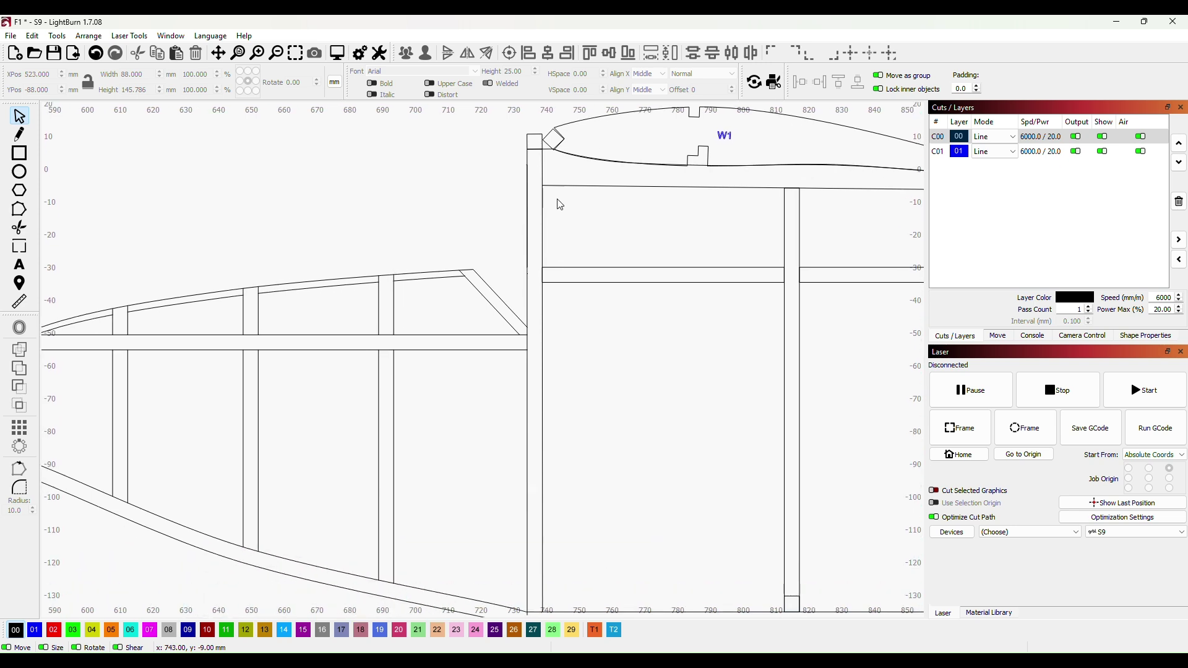
{"action": "left_click", "coordinate": [555, 201]}
{"action": "scroll", "coordinate": [581, 516], "scroll_direction": "up", "scroll_amount": 2}
{"action": "left_click_drag", "start_coordinate": [607, 281], "coordinate": [576, 488]}
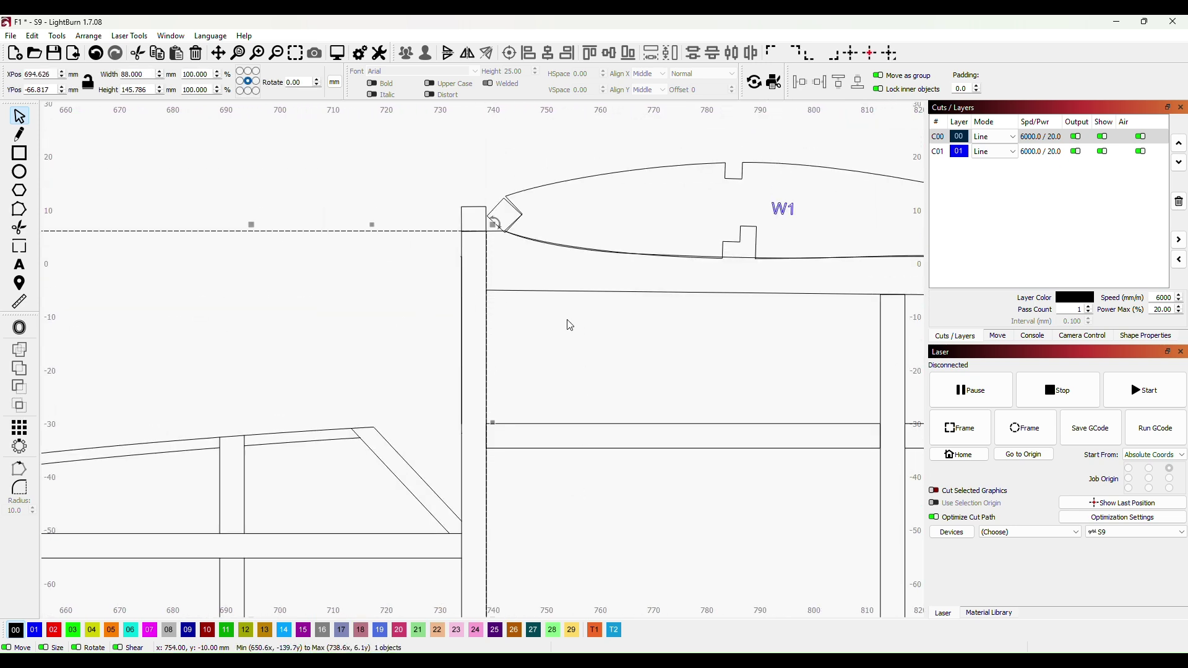
{"action": "left_click_drag", "start_coordinate": [569, 325], "coordinate": [567, 395]}
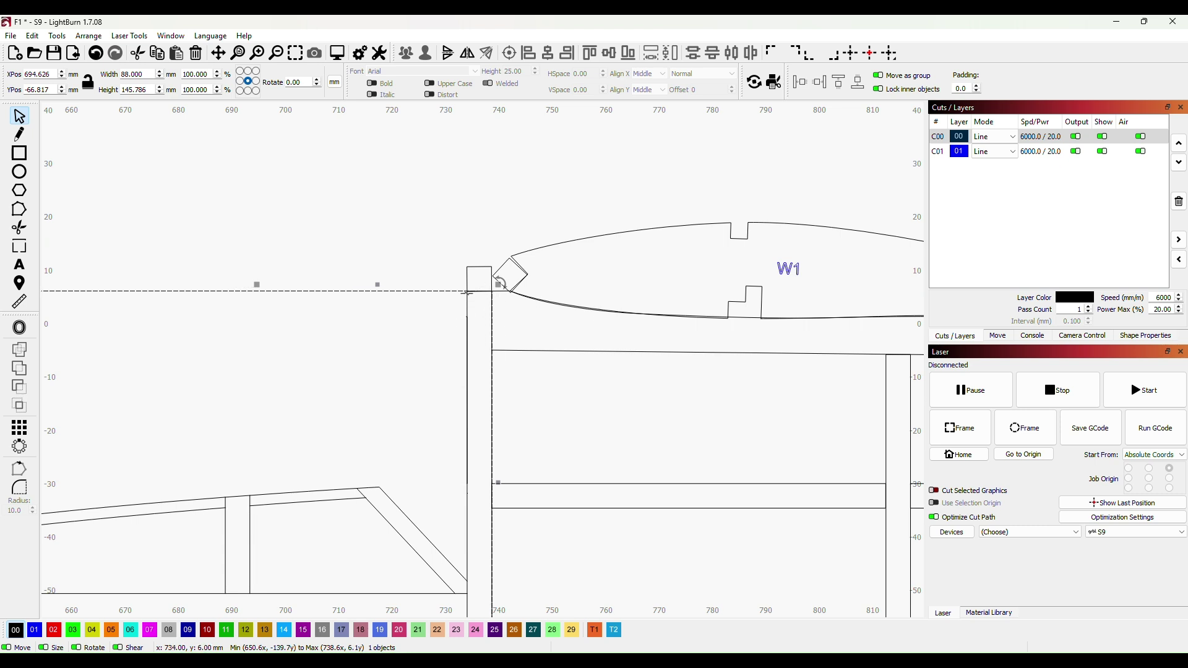
Draw a rectangle about 4.65 mm wide and 11 mm high on the front cabin upright, from the former's top edge to the roof strip's underside
{"action": "left_click", "coordinate": [18, 154]}
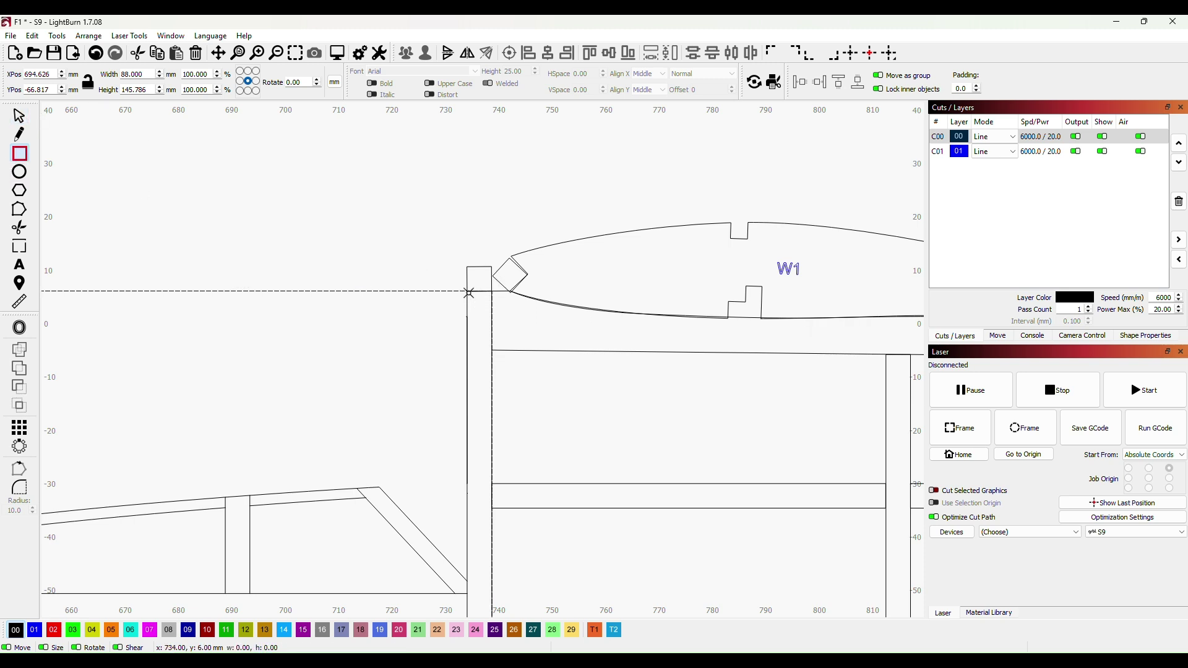
{"action": "mouse_move", "coordinate": [467, 292]}
{"action": "left_mouse_down"}
{"action": "mouse_move", "coordinate": [495, 319]}
{"action": "mouse_move", "coordinate": [493, 349]}
{"action": "left_mouse_up"}
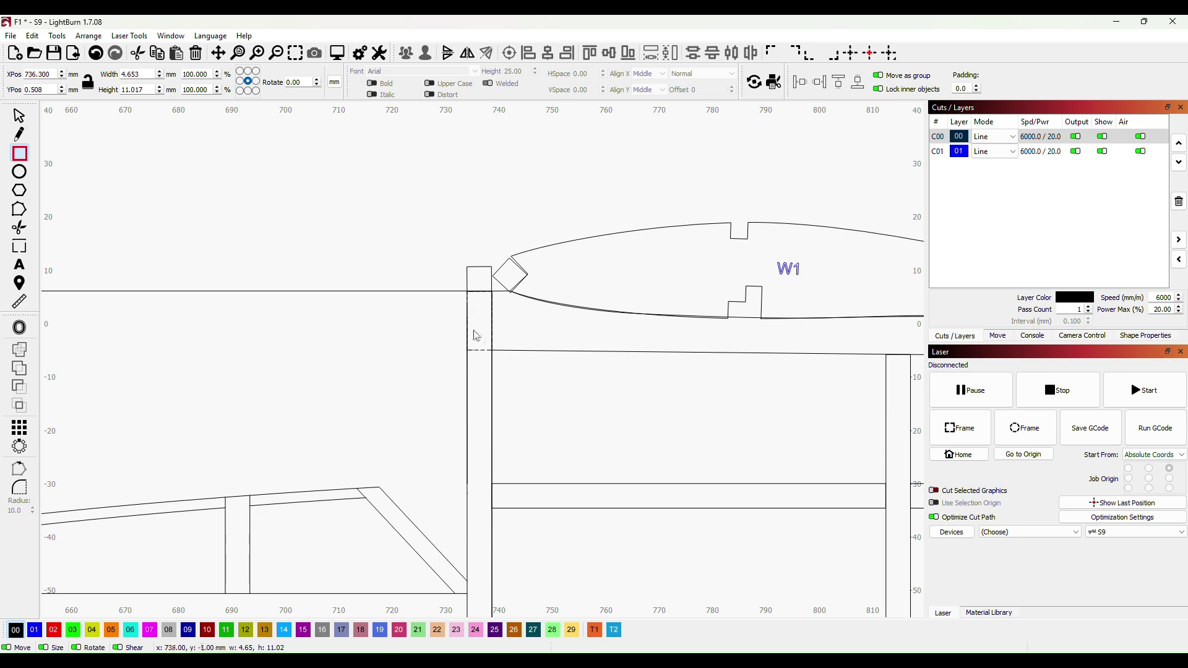
{"action": "left_click", "coordinate": [20, 115]}
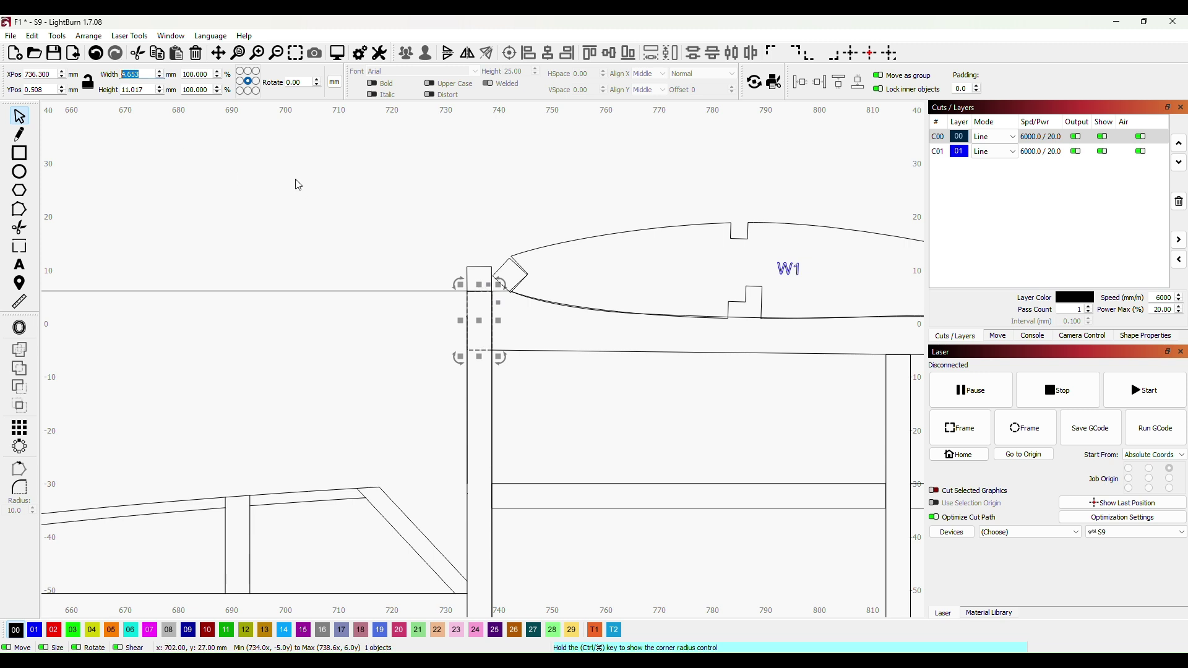
Set the width of the small rectangle below the wing's leading edge to 4.6 mm
{"action": "type", "text": "4.6"}
{"action": "left_click", "coordinate": [267, 175]}
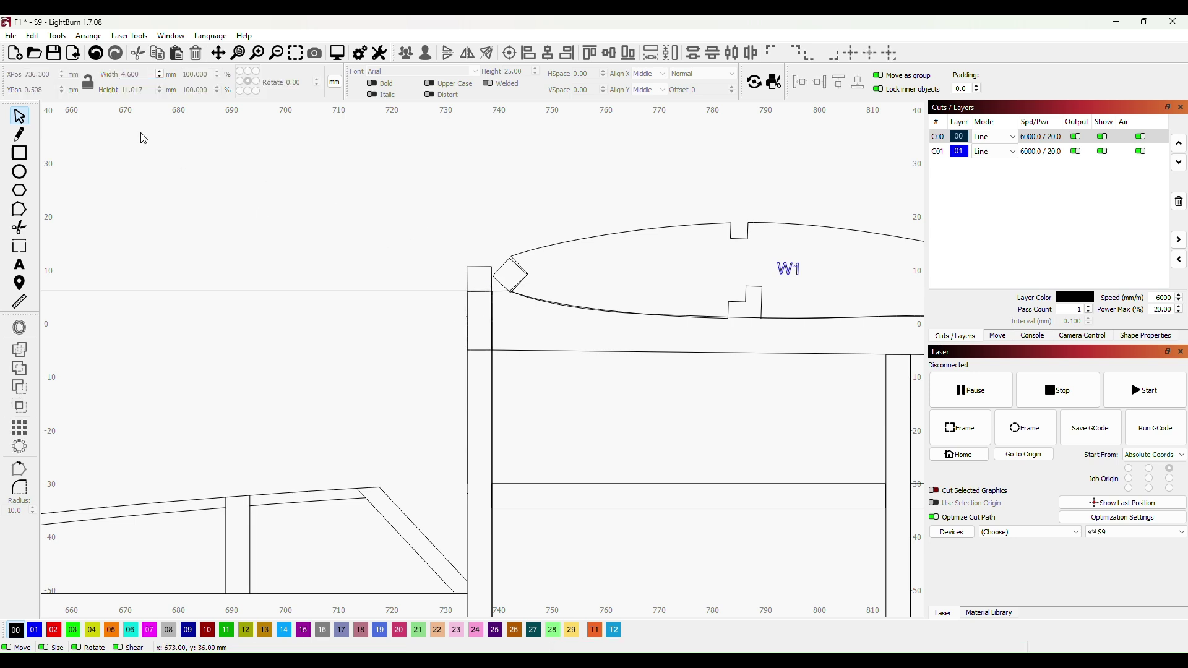
{"action": "left_click", "coordinate": [483, 291]}
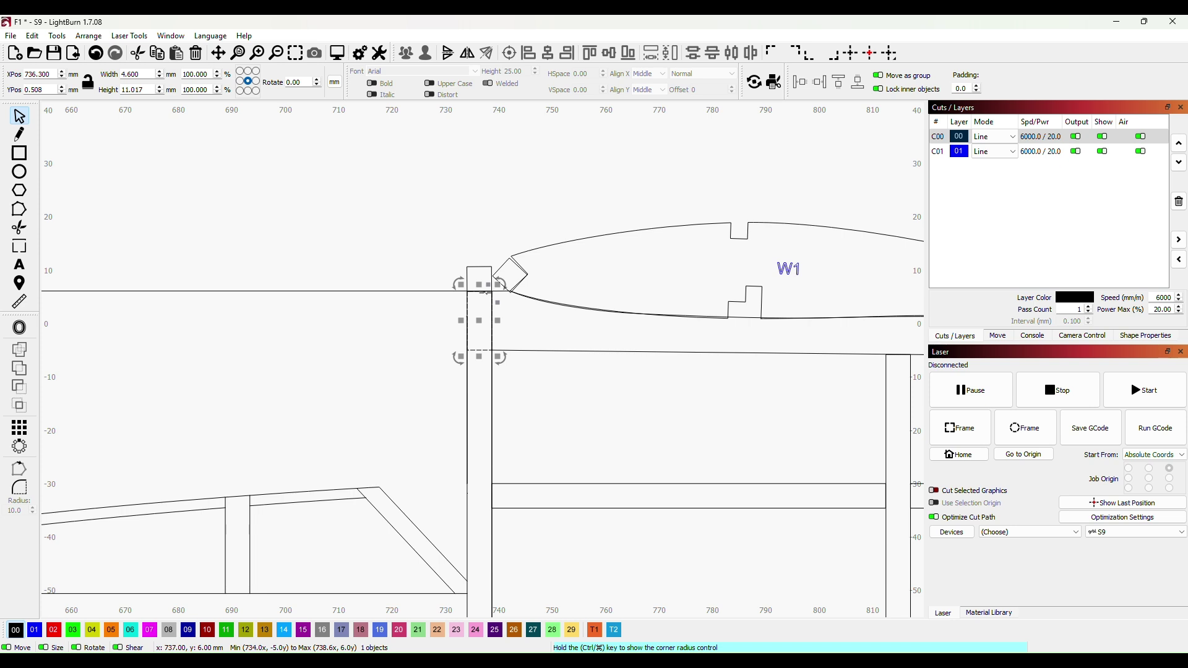
Move the large former outline off the fuselage side view into the empty space ahead of the nose
{"action": "scroll", "coordinate": [538, 351], "scroll_direction": "down", "scroll_amount": 5}
{"action": "scroll", "coordinate": [618, 439], "scroll_direction": "down", "scroll_amount": 4}
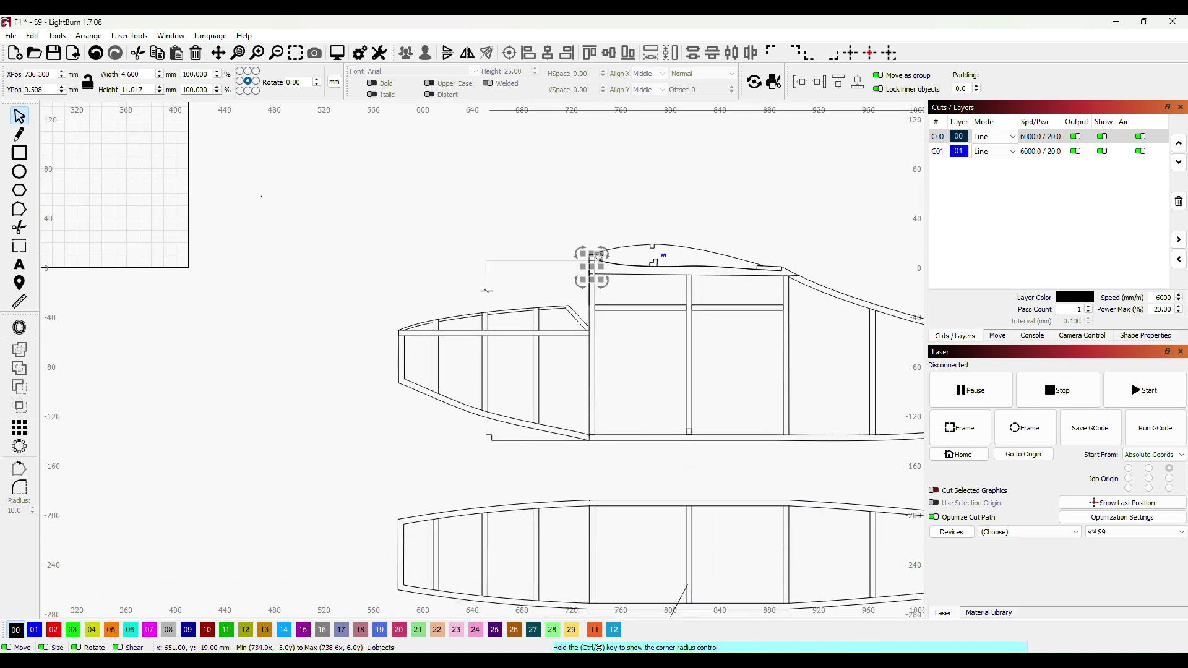
{"action": "left_click_drag", "start_coordinate": [485, 298], "coordinate": [195, 299]}
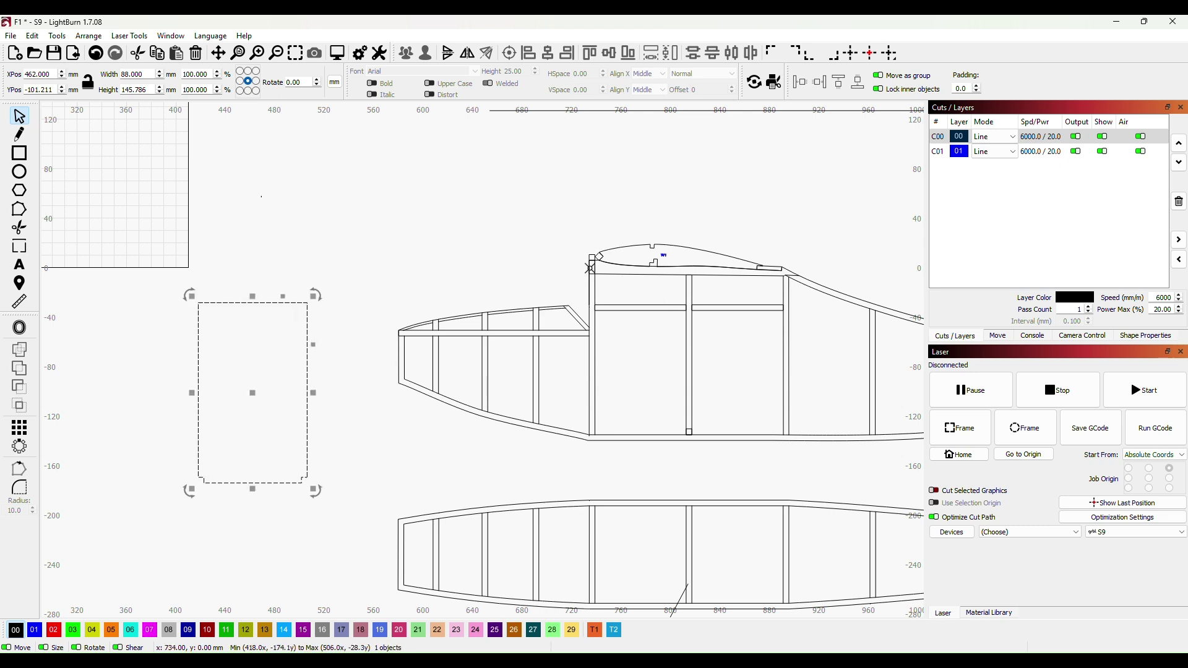
Move the 4.6 mm wide rectangle inside the former's upper right corner, flush with its top and side edges
{"action": "left_click", "coordinate": [589, 272]}
{"action": "left_click_drag", "start_coordinate": [586, 276], "coordinate": [292, 328]}
{"action": "left_click_drag", "start_coordinate": [328, 371], "coordinate": [367, 391]}
{"action": "scroll", "coordinate": [330, 316], "scroll_direction": "up", "scroll_amount": 8}
{"action": "left_click_drag", "start_coordinate": [362, 447], "coordinate": [403, 394]}
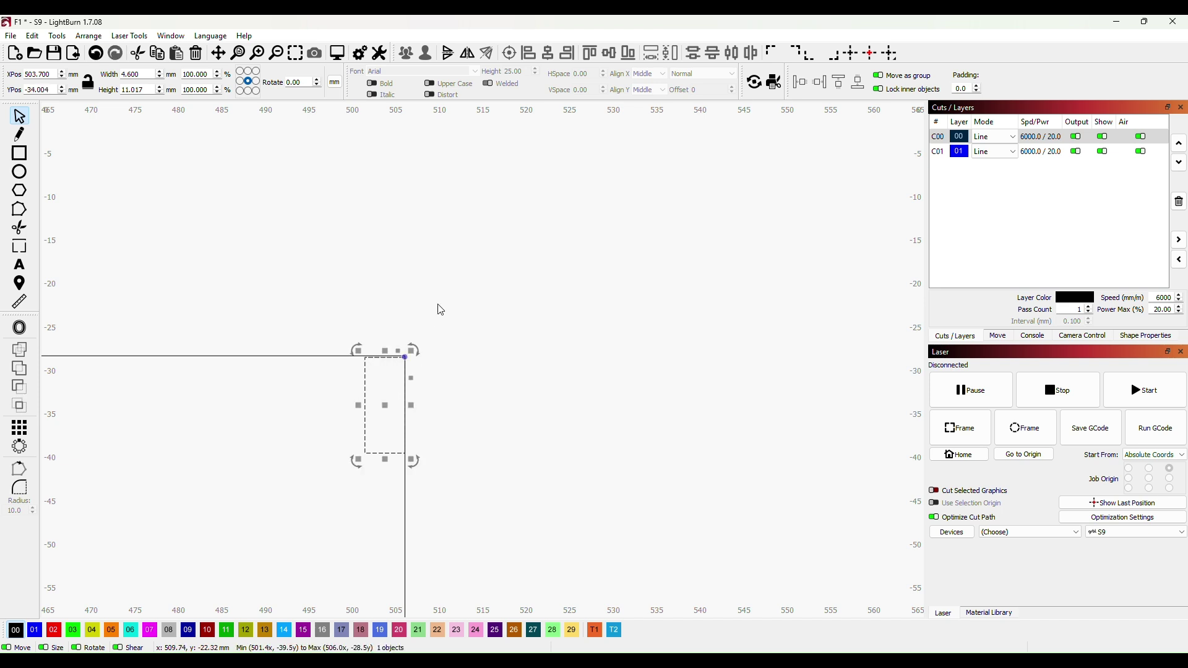
{"action": "key", "text": "Up"}
{"action": "key", "text": "Up"}
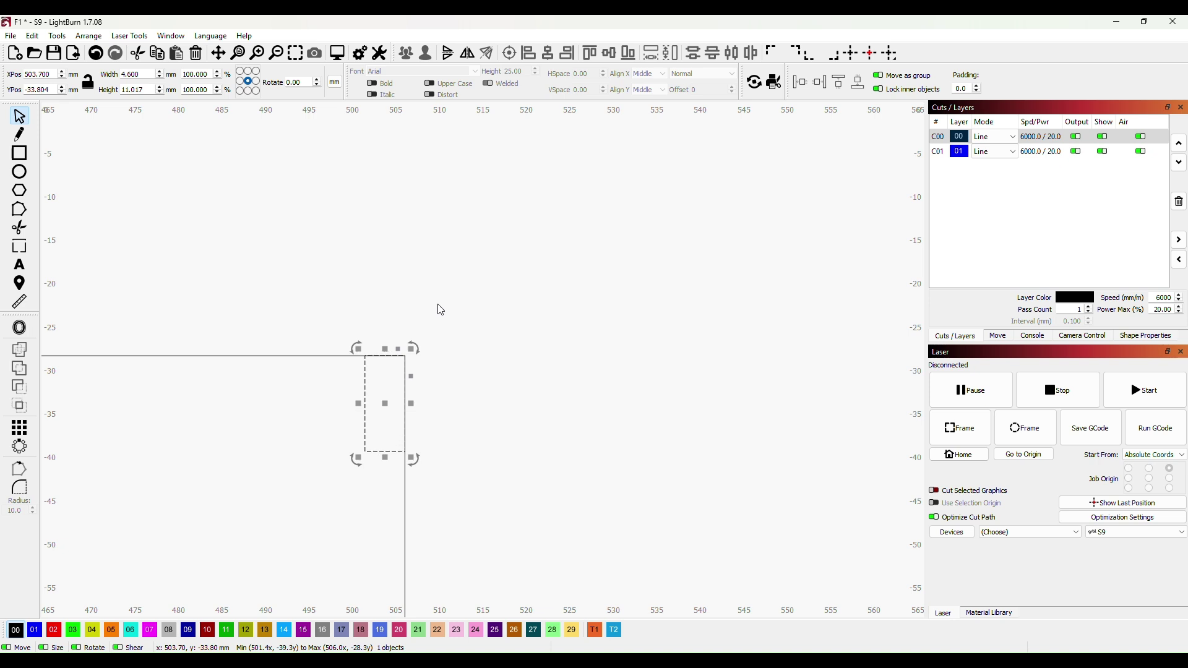
Paste a copy of the small rectangle and fit it flush inside the former's upper left corner
{"action": "scroll", "coordinate": [544, 317], "scroll_direction": "down", "scroll_amount": 5}
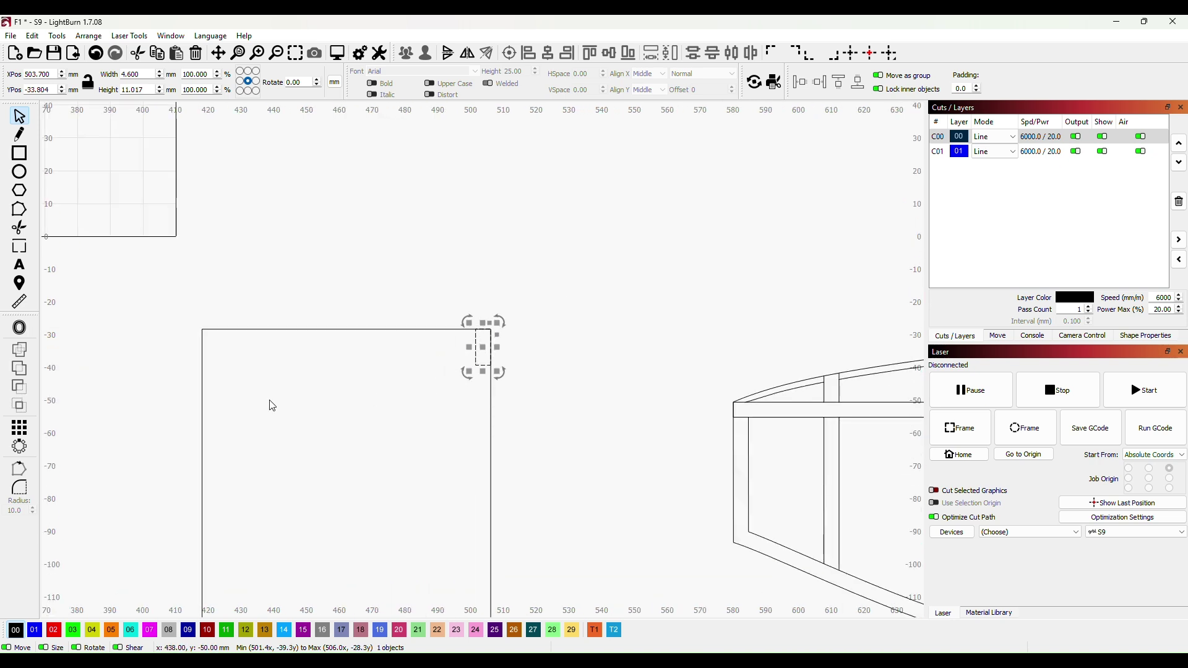
{"action": "key", "text": "ctrl+v"}
{"action": "left_click_drag", "start_coordinate": [236, 368], "coordinate": [586, 401]}
{"action": "left_click", "coordinate": [232, 364]}
{"action": "scroll", "coordinate": [262, 378], "scroll_direction": "up", "scroll_amount": 3}
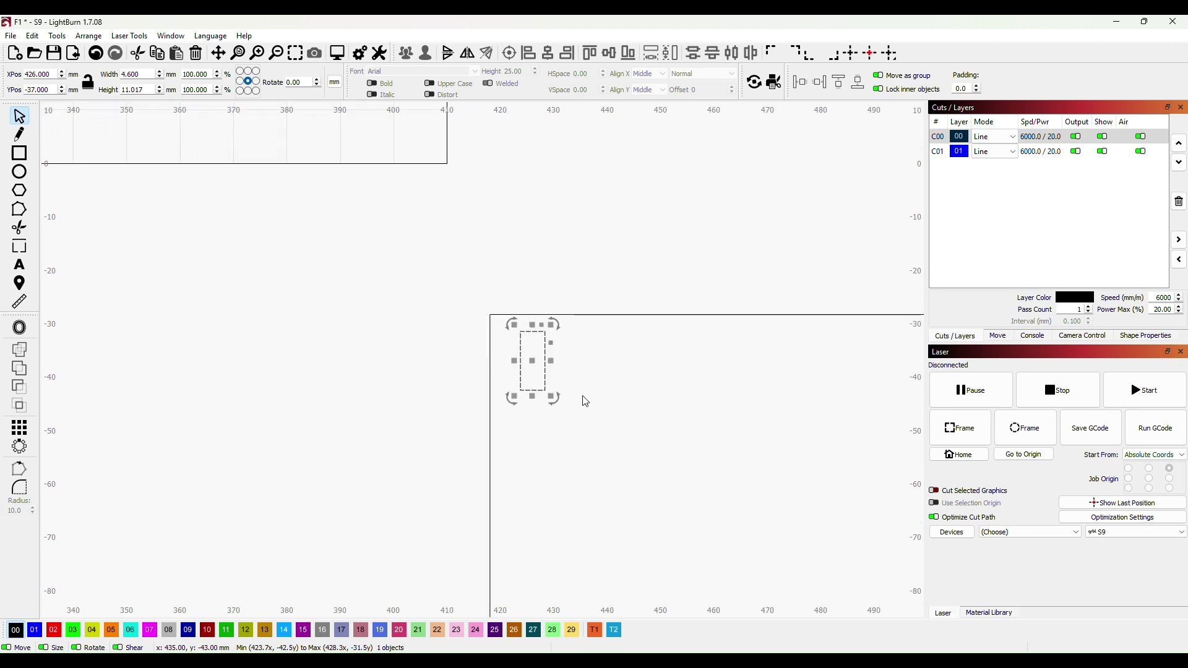
{"action": "left_click_drag", "start_coordinate": [520, 348], "coordinate": [489, 332]}
{"action": "left_click", "coordinate": [650, 212]}
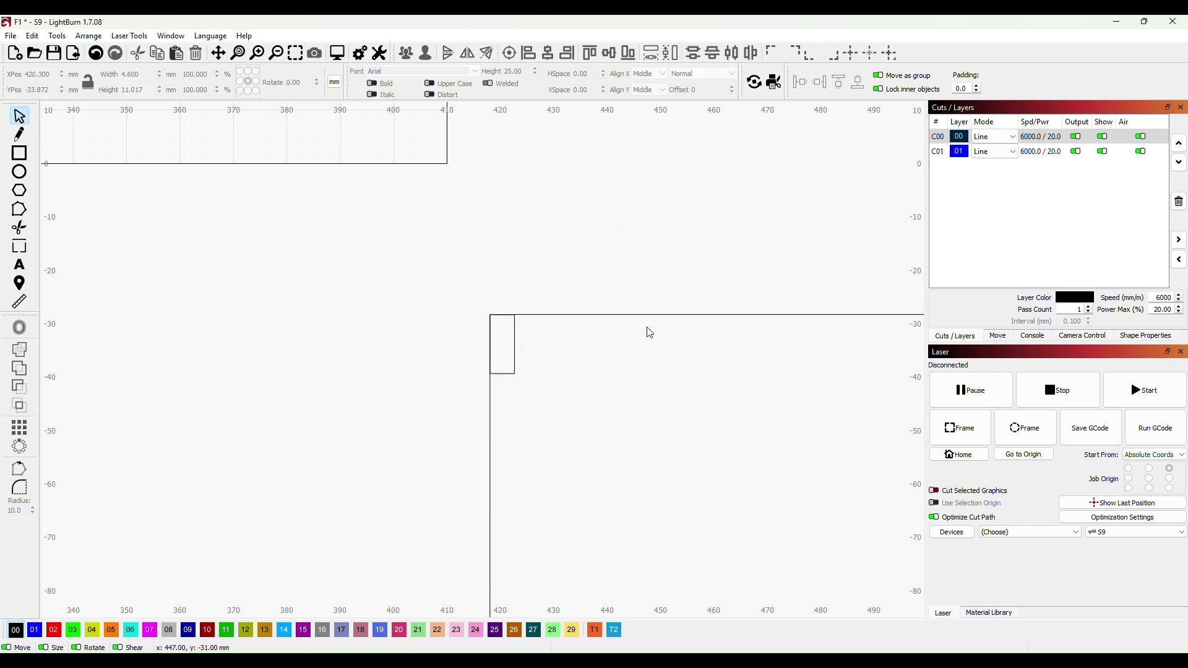
Stretch the upper right rectangle outward past the former's corner to about 7.6 by 15.2 mm
{"action": "left_click_drag", "start_coordinate": [655, 384], "coordinate": [358, 393]}
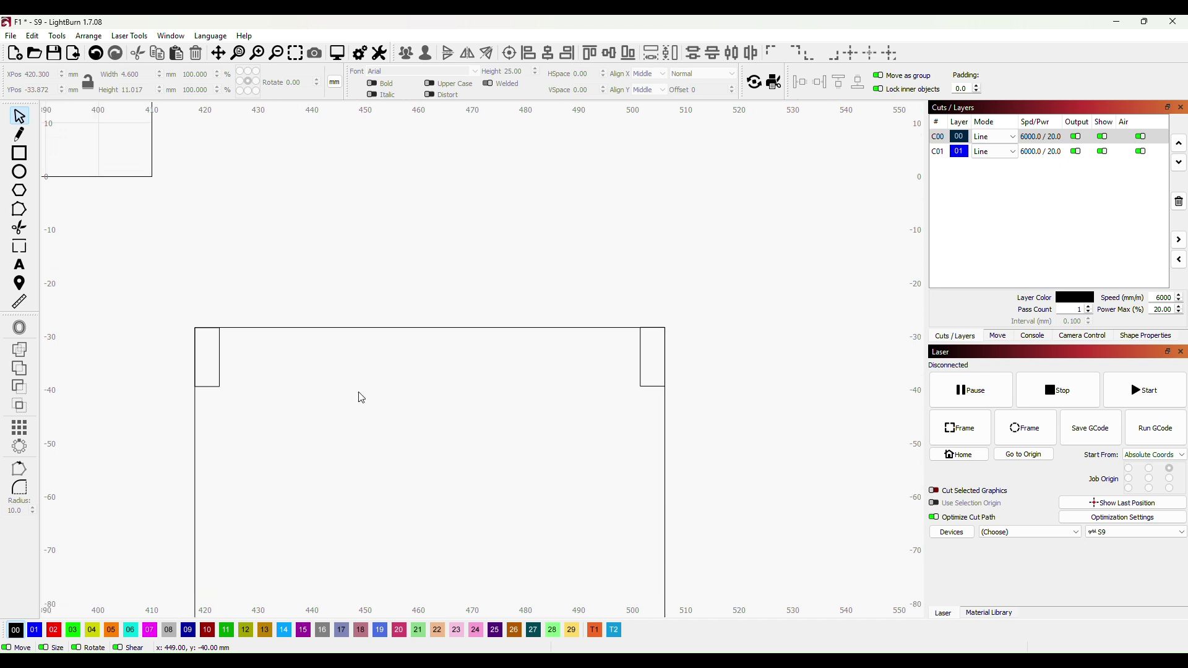
{"action": "left_click", "coordinate": [641, 359]}
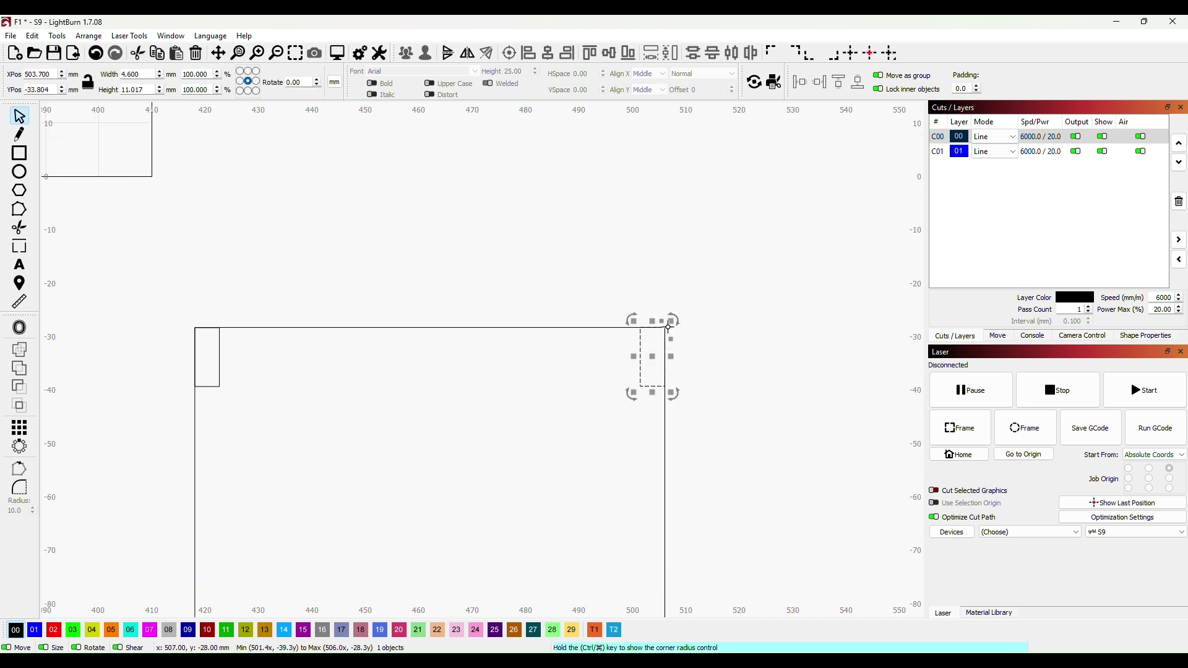
{"action": "left_click_drag", "start_coordinate": [653, 322], "coordinate": [653, 300]}
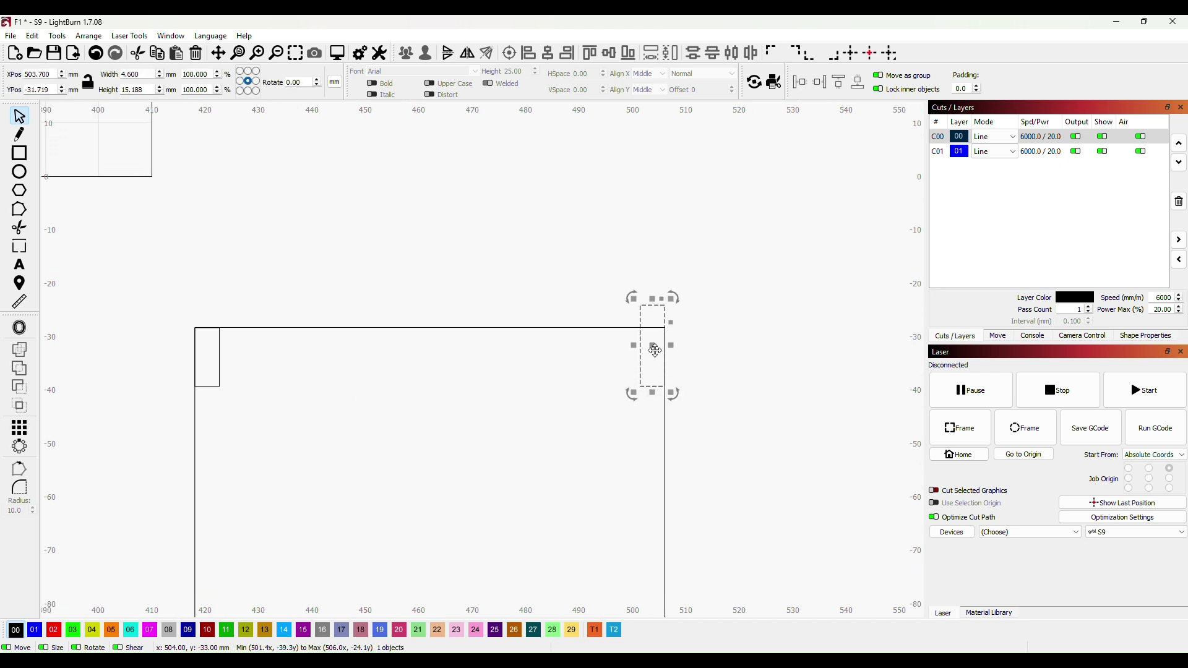
{"action": "left_click_drag", "start_coordinate": [672, 345], "coordinate": [681, 344]}
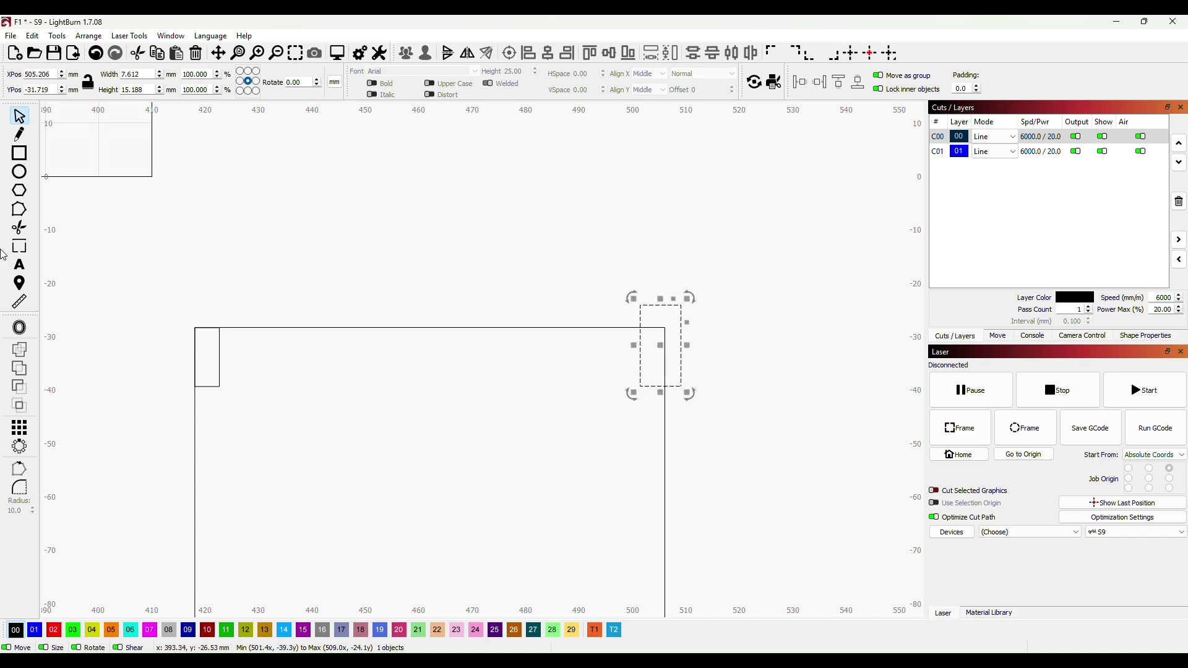
Trim the former's upper right corner and the overhanging rectangle lines to leave a stepped notch
{"action": "left_click", "coordinate": [19, 228]}
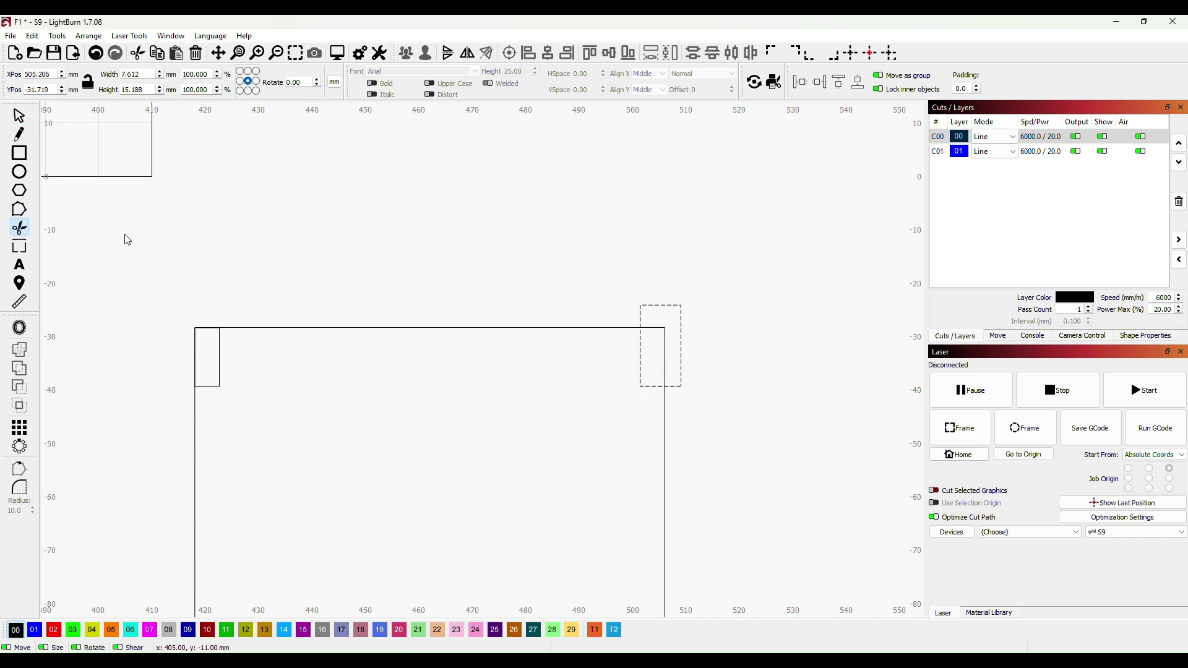
{"action": "left_click", "coordinate": [666, 356]}
{"action": "left_click", "coordinate": [681, 357]}
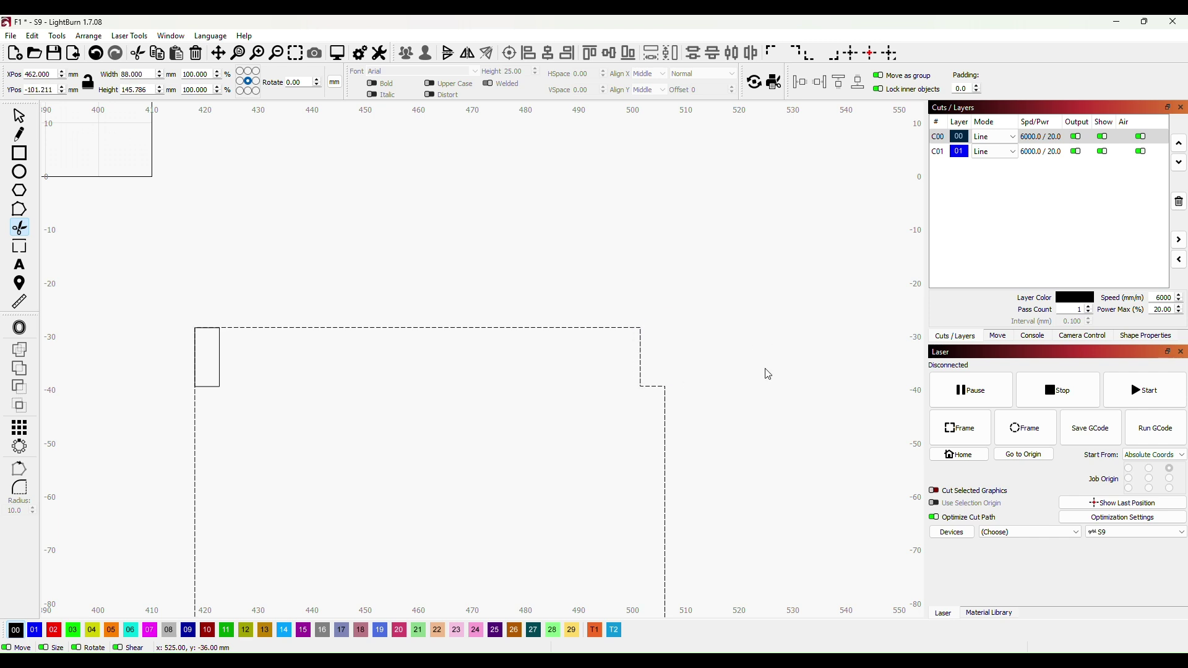
Stretch the upper left rectangle outward past the former's corner to about 8.2 by 15 mm
{"action": "scroll", "coordinate": [742, 387], "scroll_direction": "down", "scroll_amount": 2}
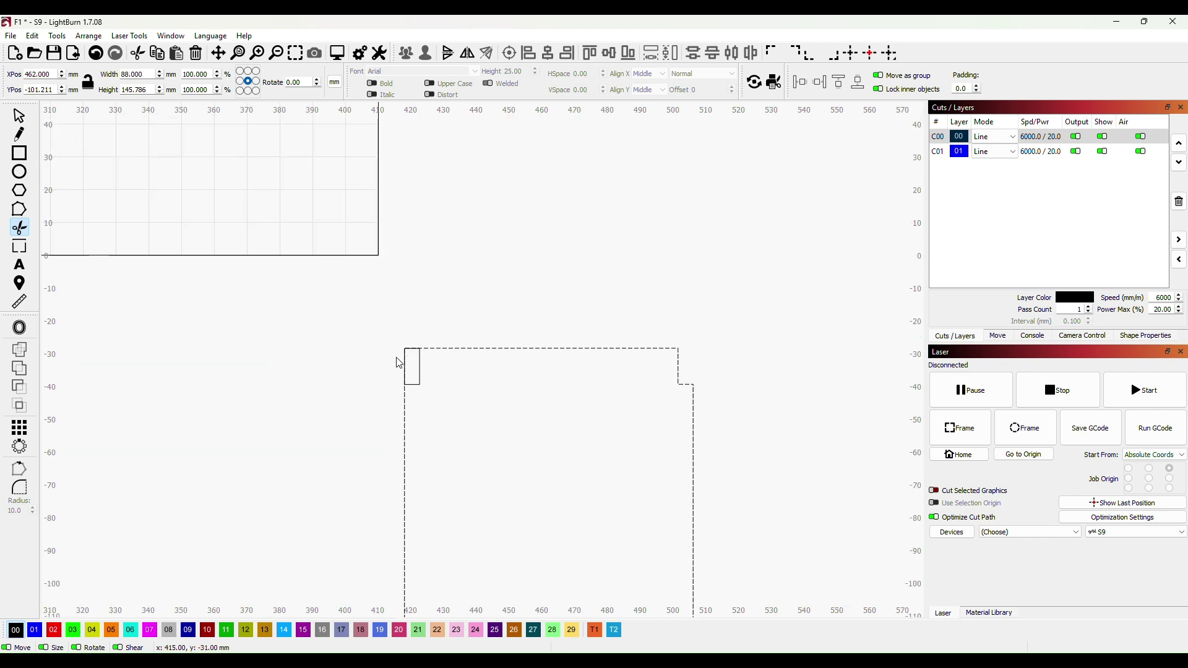
{"action": "left_click", "coordinate": [19, 115]}
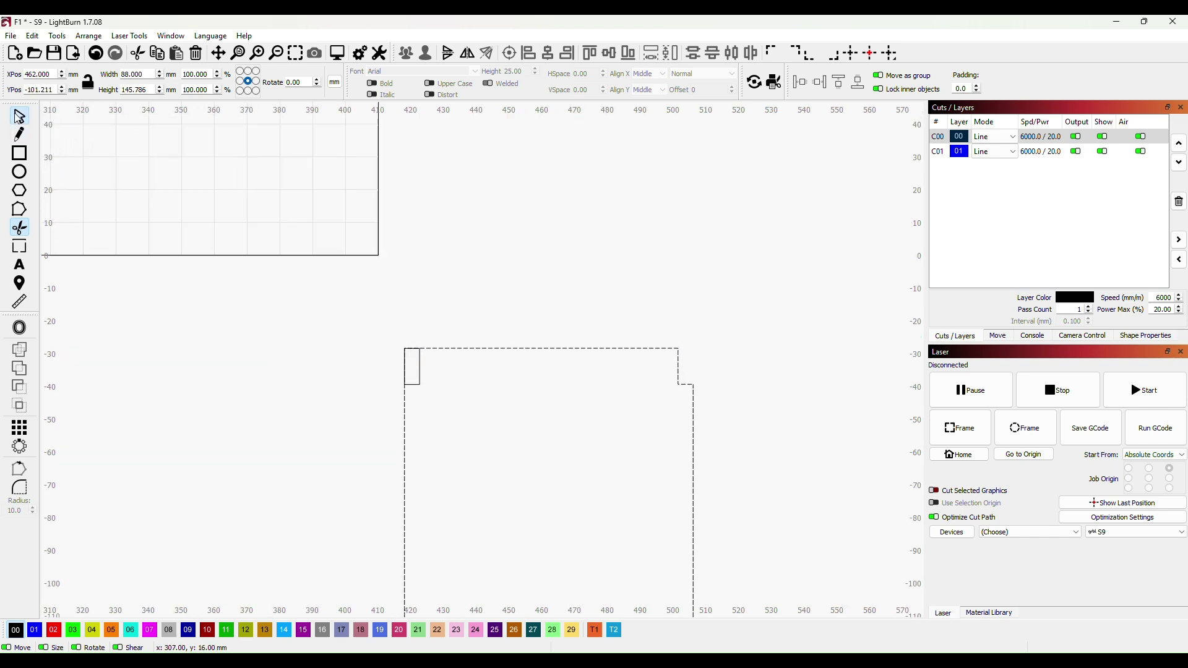
{"action": "left_click", "coordinate": [420, 379]}
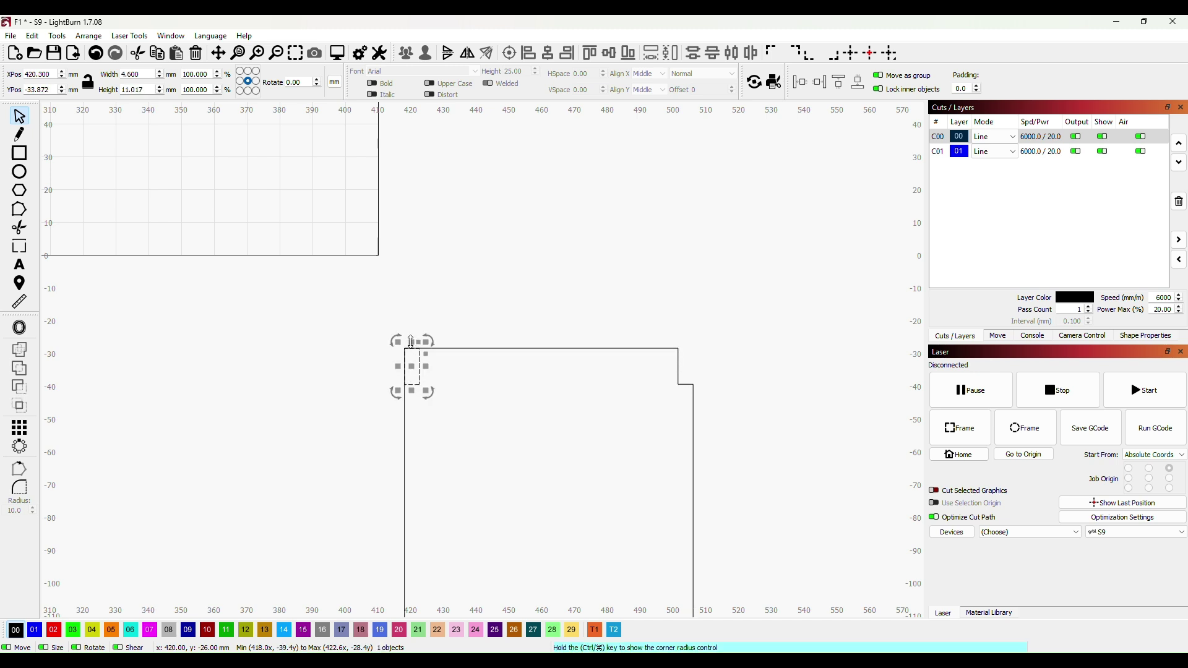
{"action": "left_click_drag", "start_coordinate": [411, 342], "coordinate": [386, 361]}
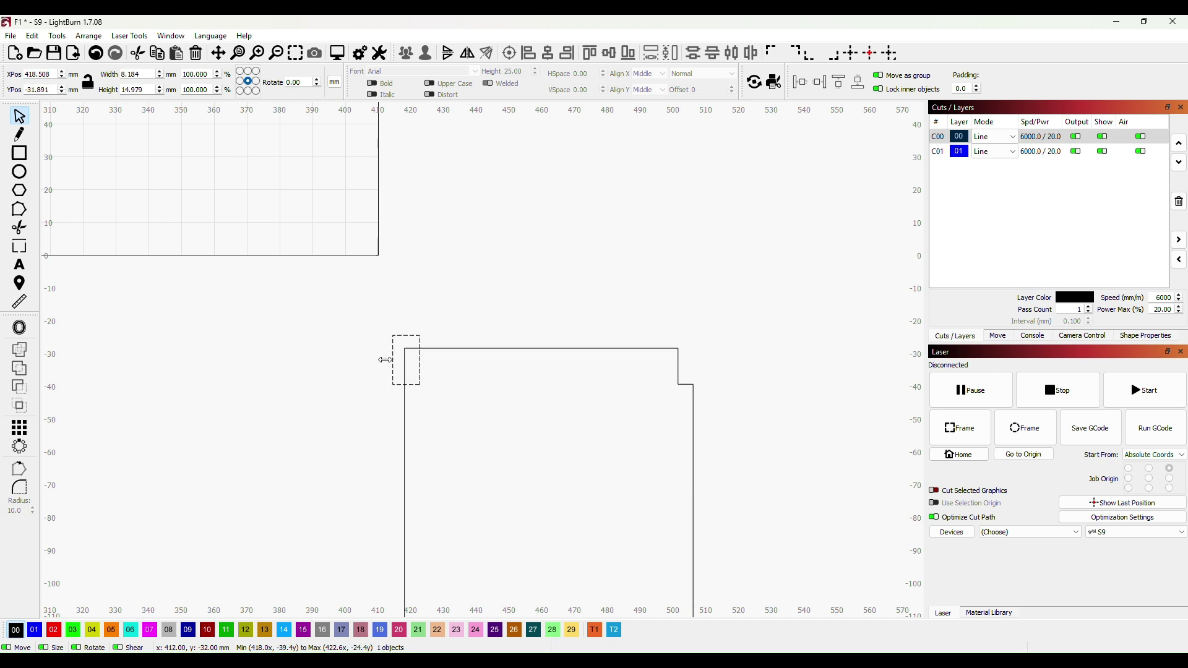
Trim the former's upper left corner and the overhanging rectangle lines to leave a matching stepped notch
{"action": "left_click", "coordinate": [19, 227]}
{"action": "left_click", "coordinate": [401, 373]}
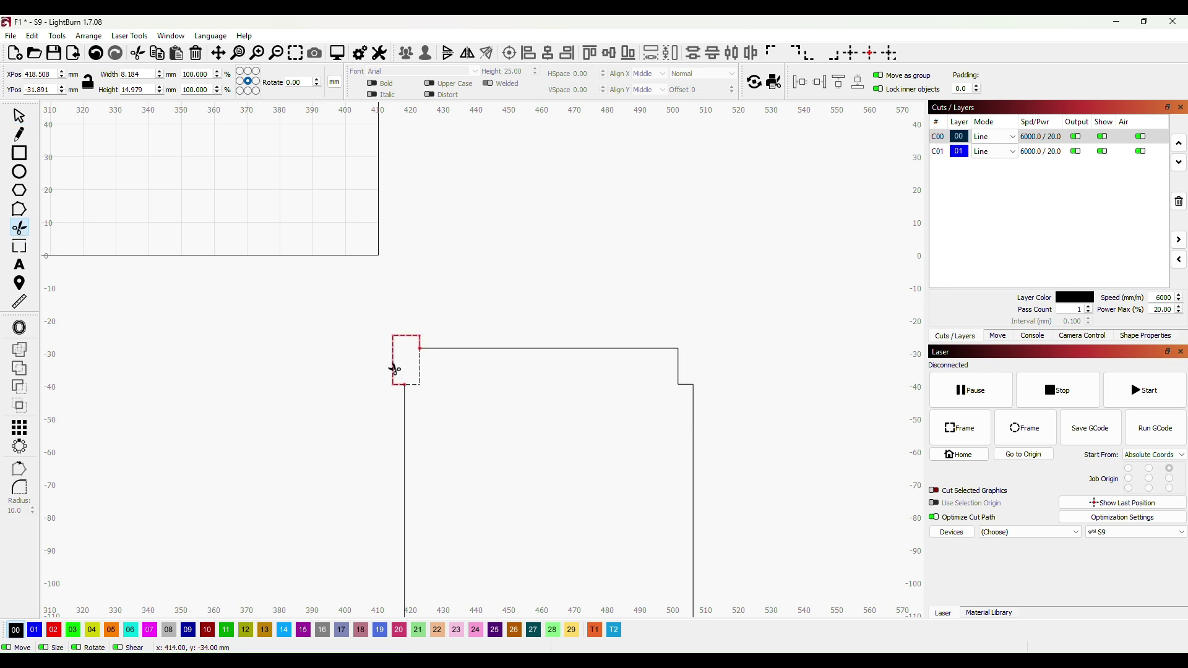
{"action": "left_click", "coordinate": [393, 368]}
{"action": "scroll", "coordinate": [682, 418], "scroll_direction": "down", "scroll_amount": 5}
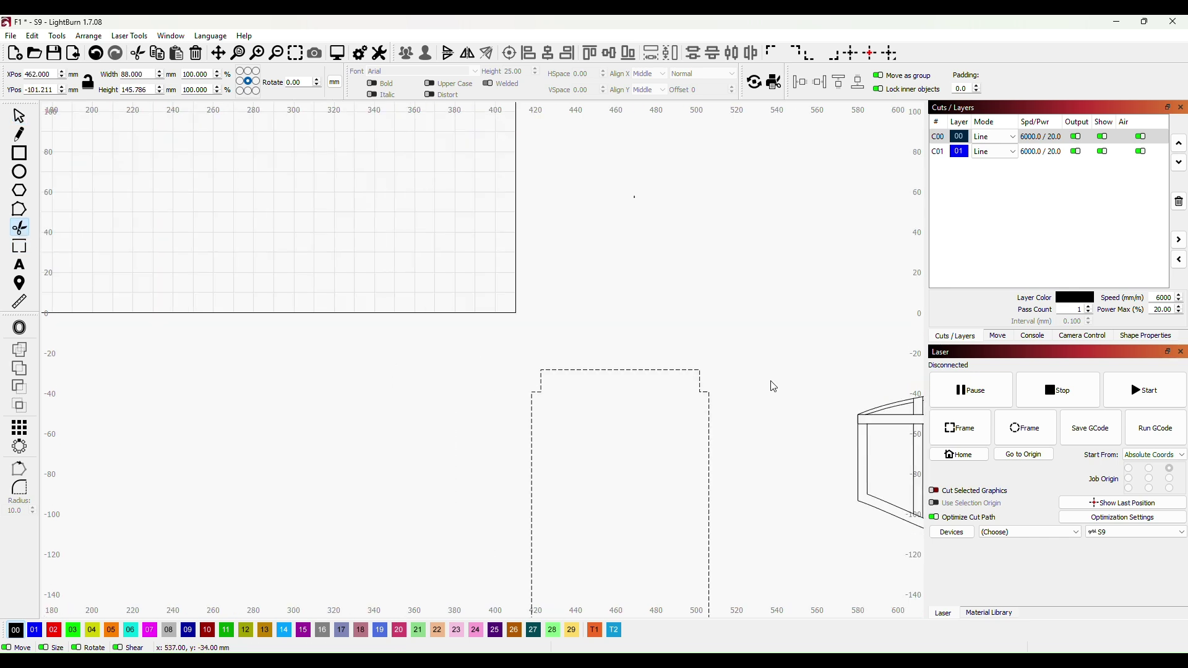
{"action": "scroll", "coordinate": [624, 342], "scroll_direction": "down", "scroll_amount": 3}
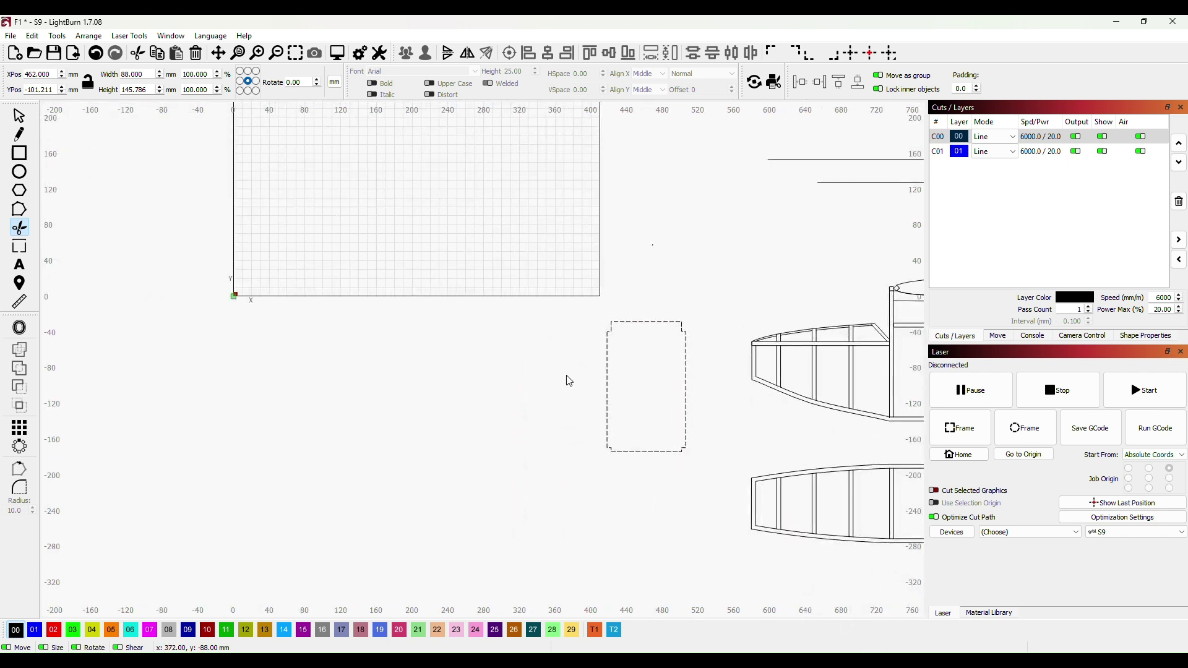
Move the 3mm ply dihedral brace from the work area onto the top of the notched former
{"action": "left_click", "coordinate": [18, 117]}
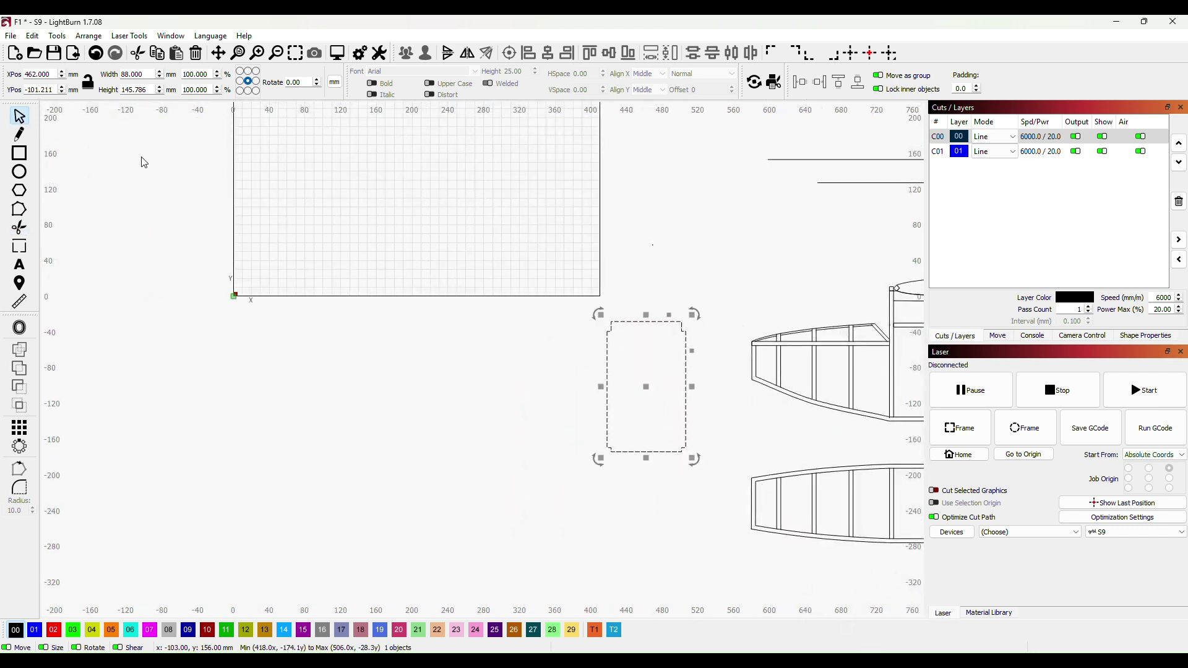
{"action": "left_click", "coordinate": [749, 269]}
{"action": "left_click_drag", "start_coordinate": [767, 289], "coordinate": [548, 267]}
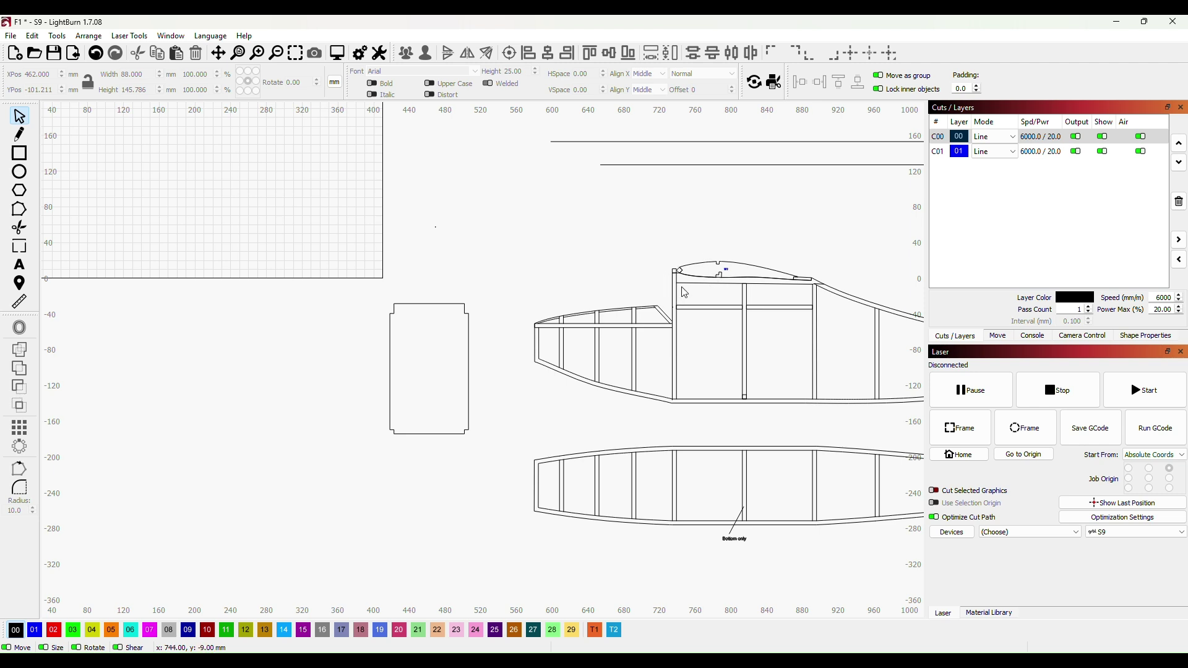
{"action": "scroll", "coordinate": [497, 255], "scroll_direction": "down", "scroll_amount": 3}
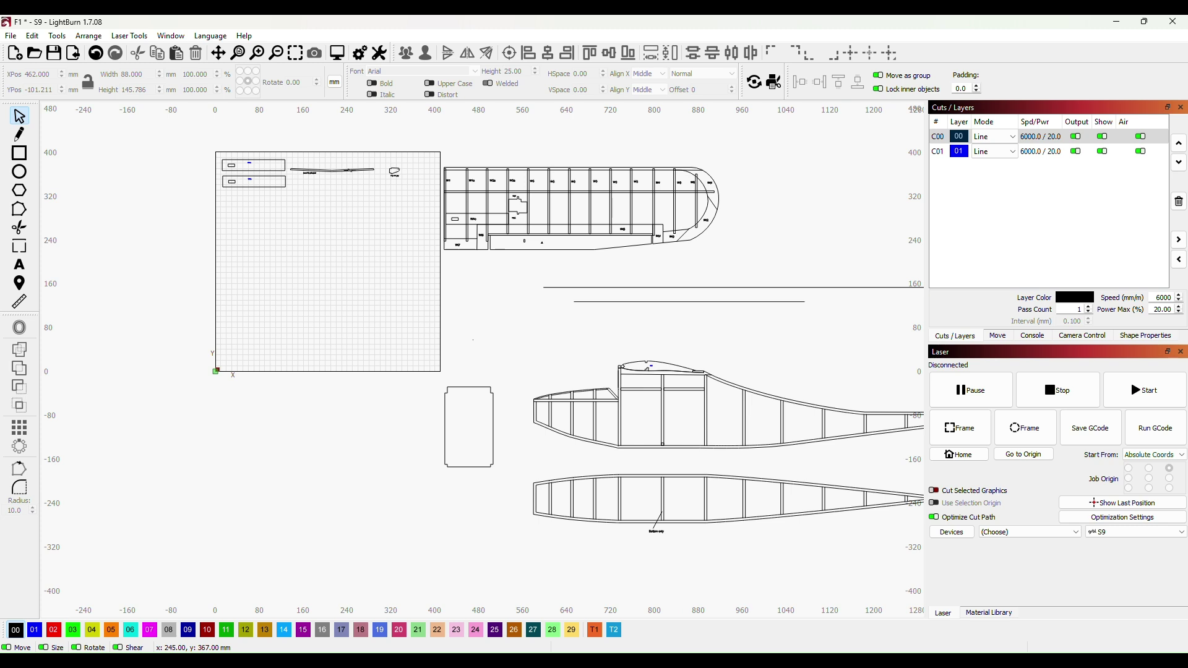
{"action": "left_click", "coordinate": [349, 170]}
{"action": "left_click_drag", "start_coordinate": [350, 169], "coordinate": [473, 397]}
Centre the former and the dihedral brace horizontally on each other and move both down to clear space
{"action": "left_click_drag", "start_coordinate": [523, 329], "coordinate": [524, 301]}
{"action": "left_click_drag", "start_coordinate": [383, 315], "coordinate": [527, 483]}
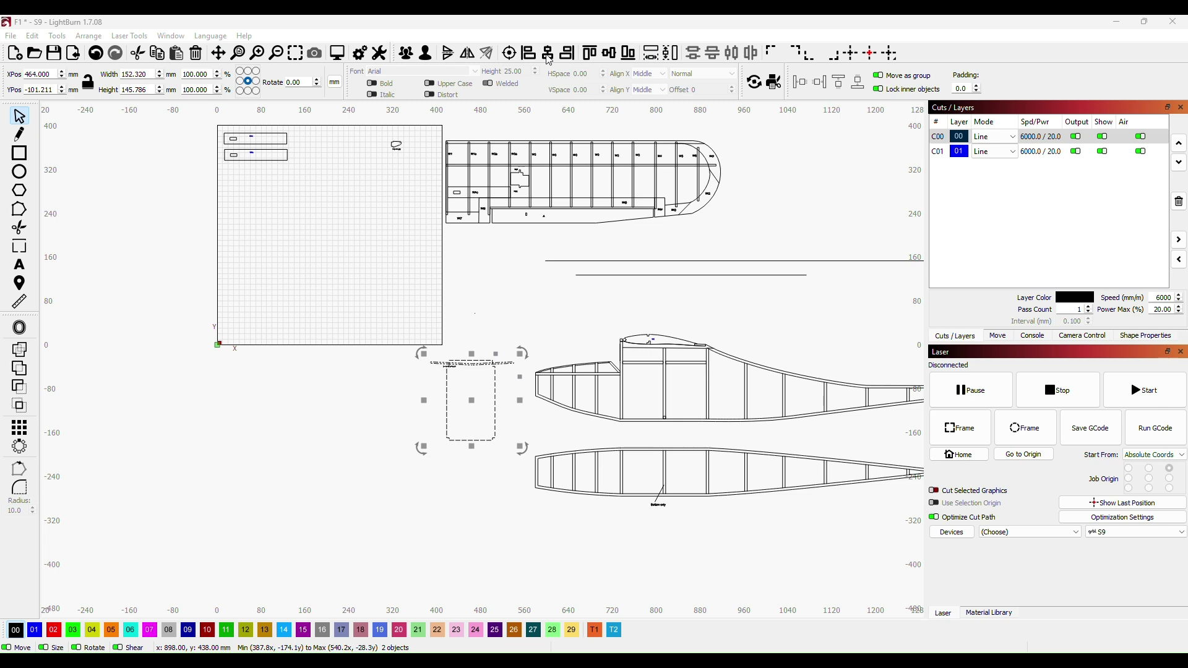
{"action": "left_click_drag", "start_coordinate": [471, 401], "coordinate": [464, 482]}
{"action": "scroll", "coordinate": [464, 482], "scroll_direction": "up", "scroll_amount": 3}
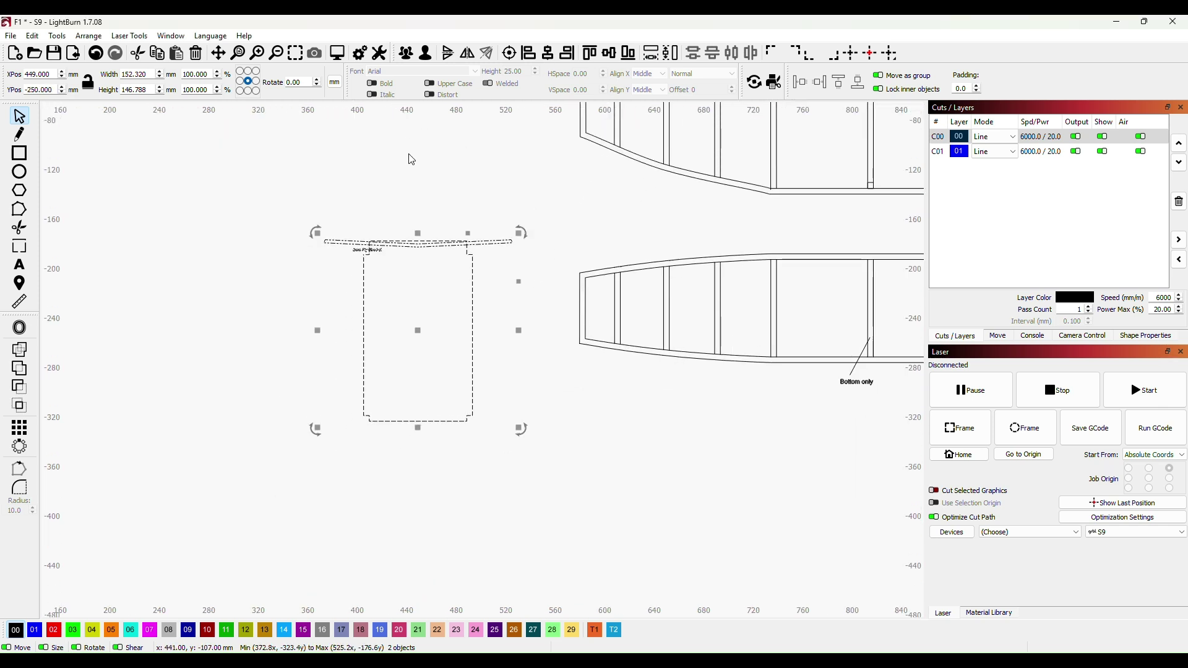
{"action": "scroll", "coordinate": [435, 276], "scroll_direction": "up", "scroll_amount": 4}
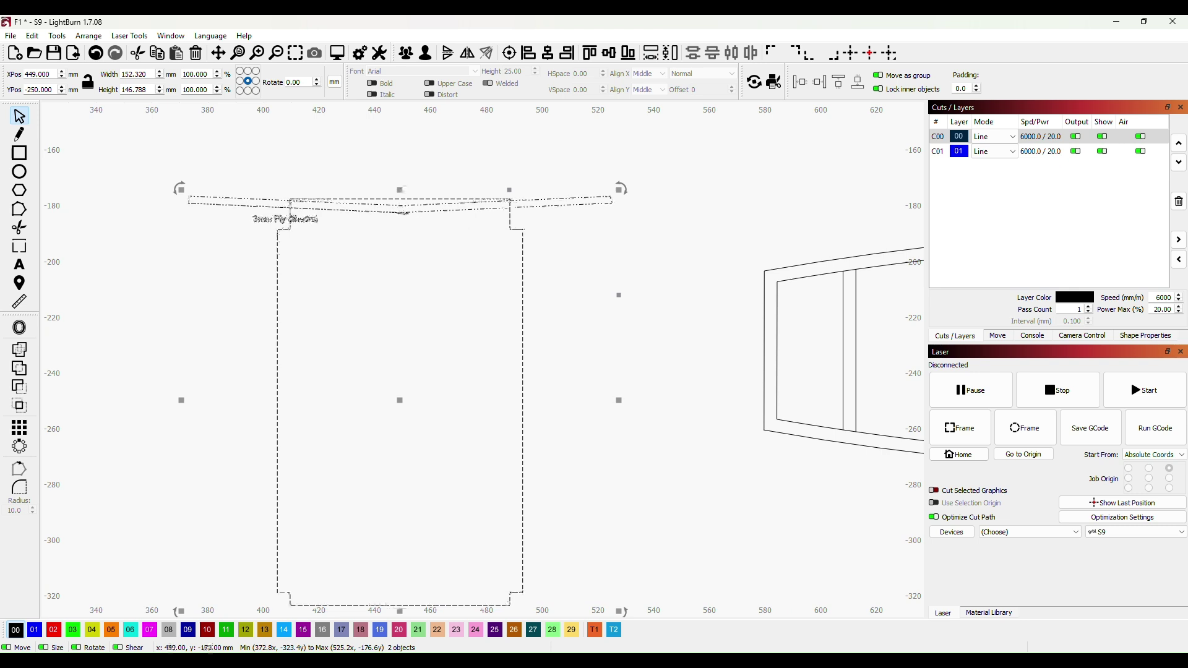
Raise the dihedral brace so its lower edge meets the two upper corners of the former
{"action": "left_click", "coordinate": [527, 165]}
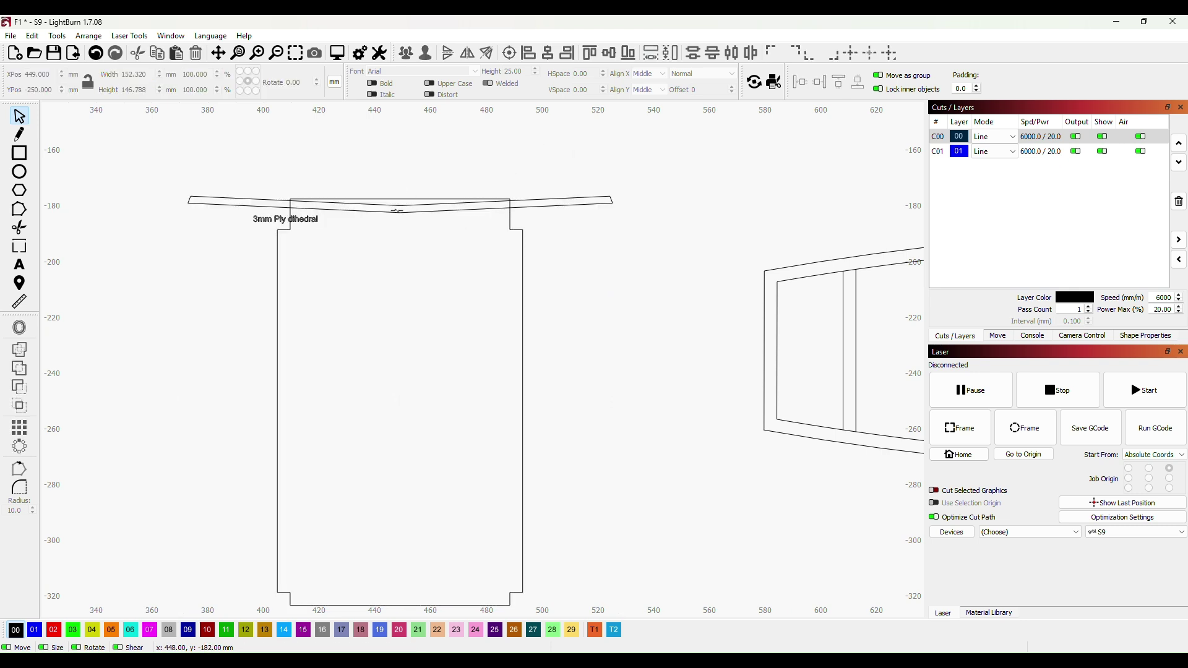
{"action": "left_click", "coordinate": [397, 211]}
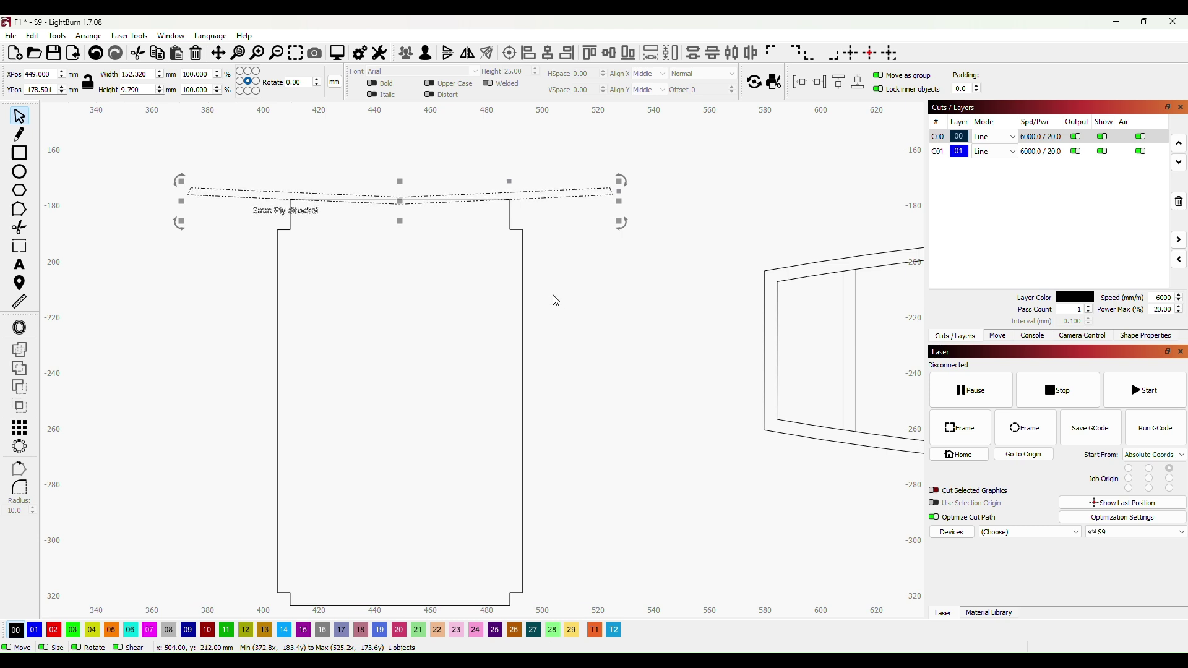
{"action": "left_click", "coordinate": [558, 291]}
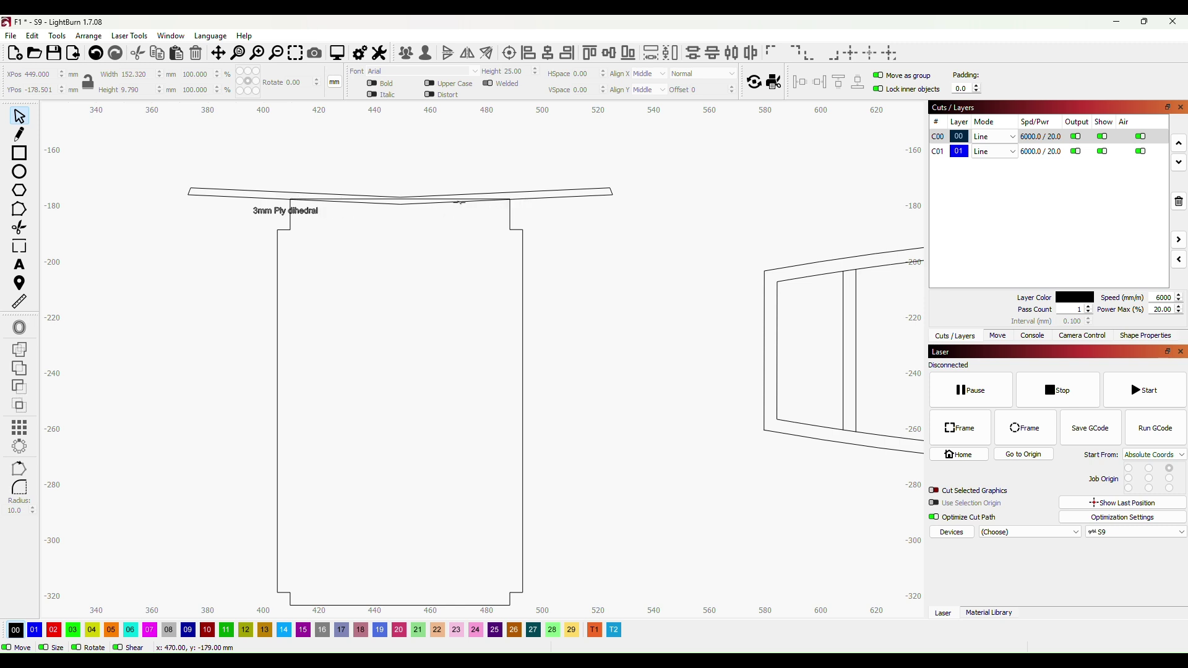
Edit the former outline's nodes and add a node at the midpoint of its top edge
{"action": "scroll", "coordinate": [597, 282], "scroll_direction": "up", "scroll_amount": 1}
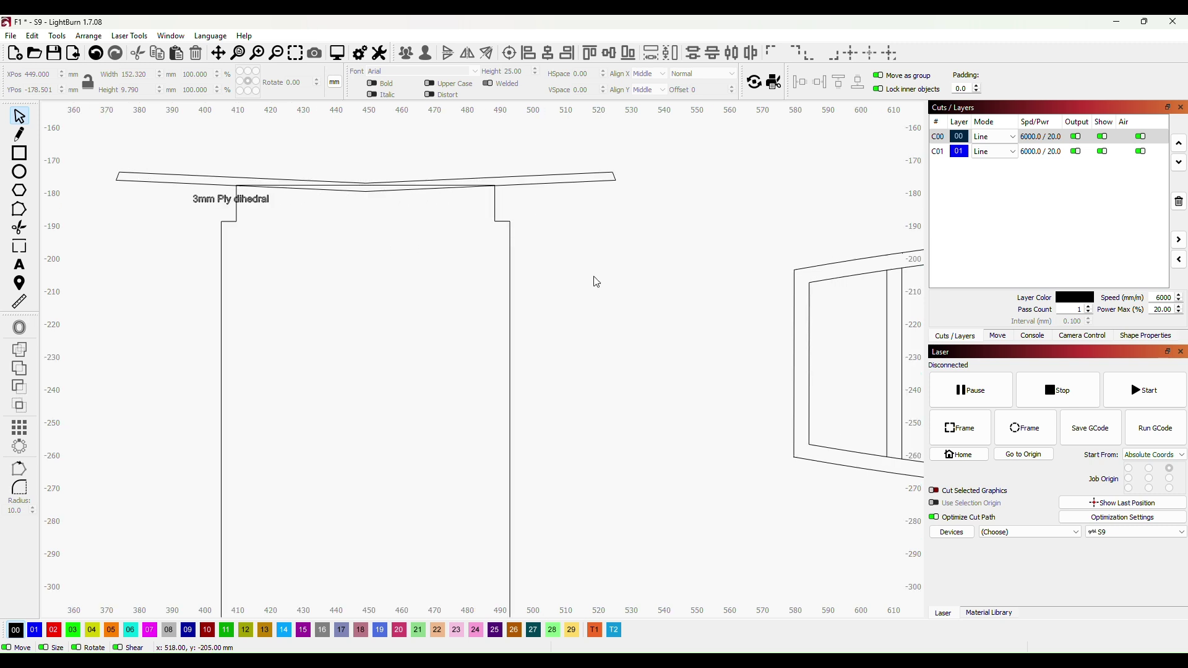
{"action": "scroll", "coordinate": [628, 278], "scroll_direction": "up", "scroll_amount": 1}
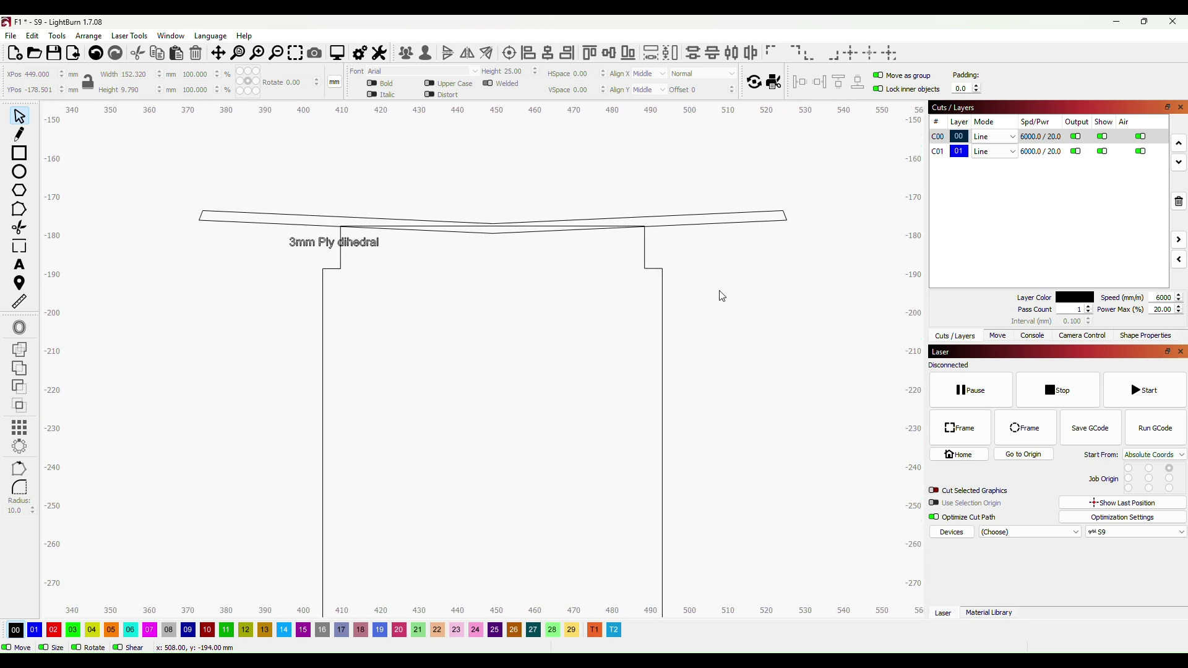
{"action": "left_click", "coordinate": [17, 213]}
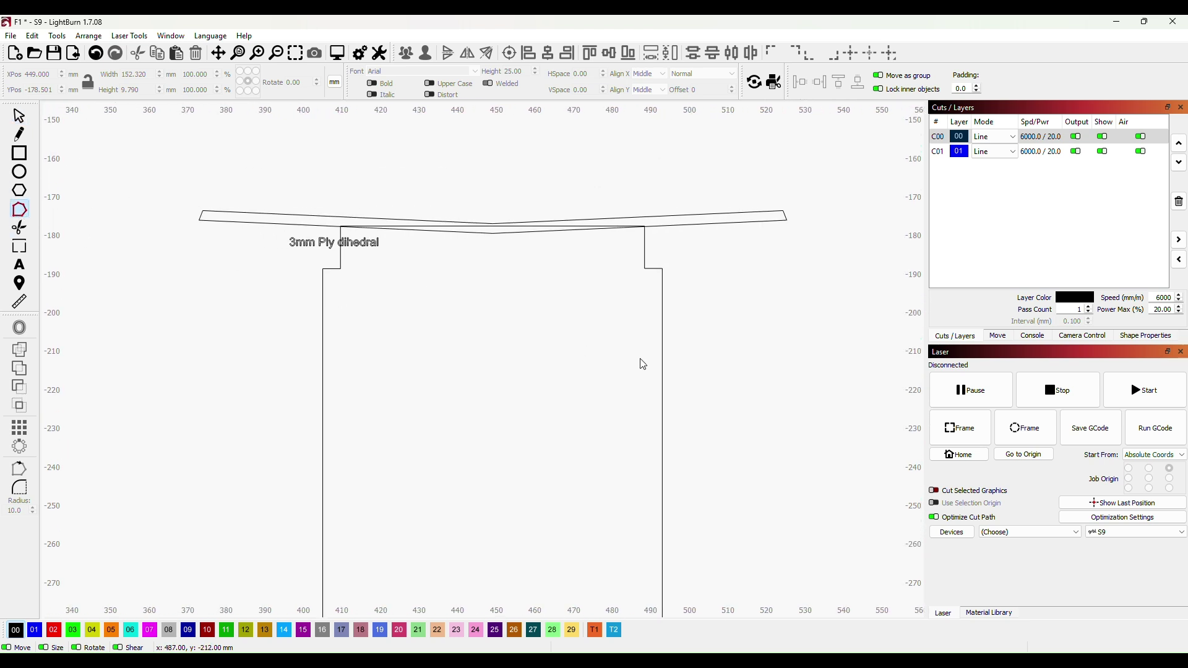
{"action": "left_click", "coordinate": [662, 371]}
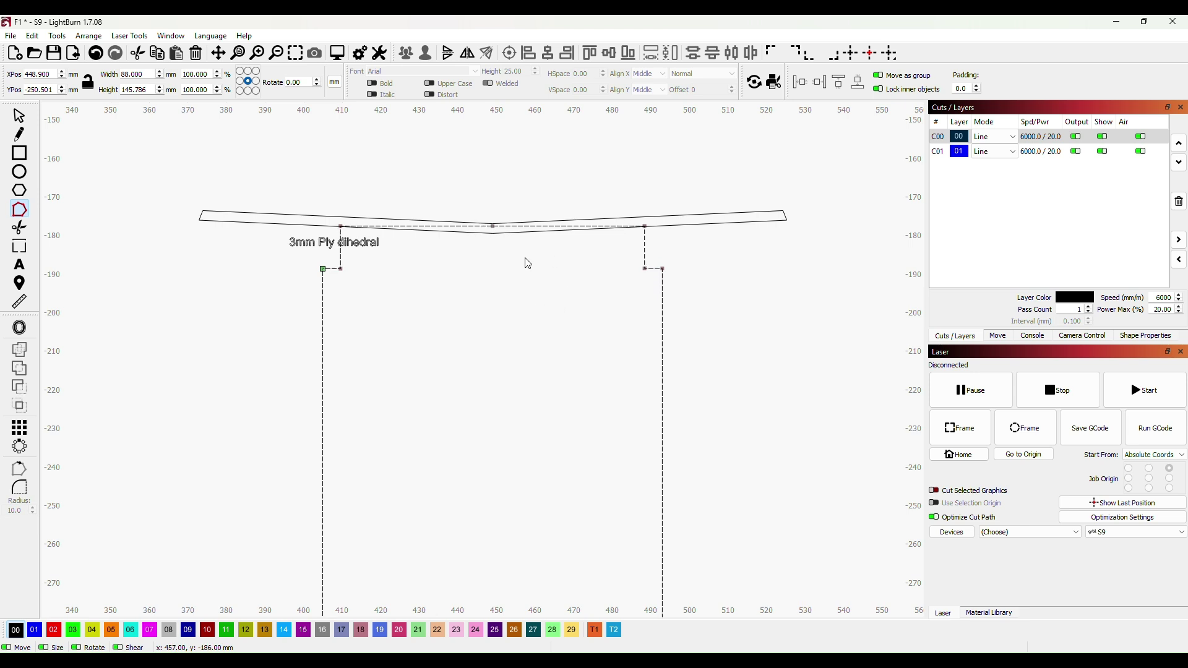
Move the former's new top-edge midpoint node down onto the low point of the dihedral brace's lower edge and finish node editing
{"action": "scroll", "coordinate": [519, 265], "scroll_direction": "up", "scroll_amount": 2}
{"action": "scroll", "coordinate": [461, 282], "scroll_direction": "up", "scroll_amount": 1}
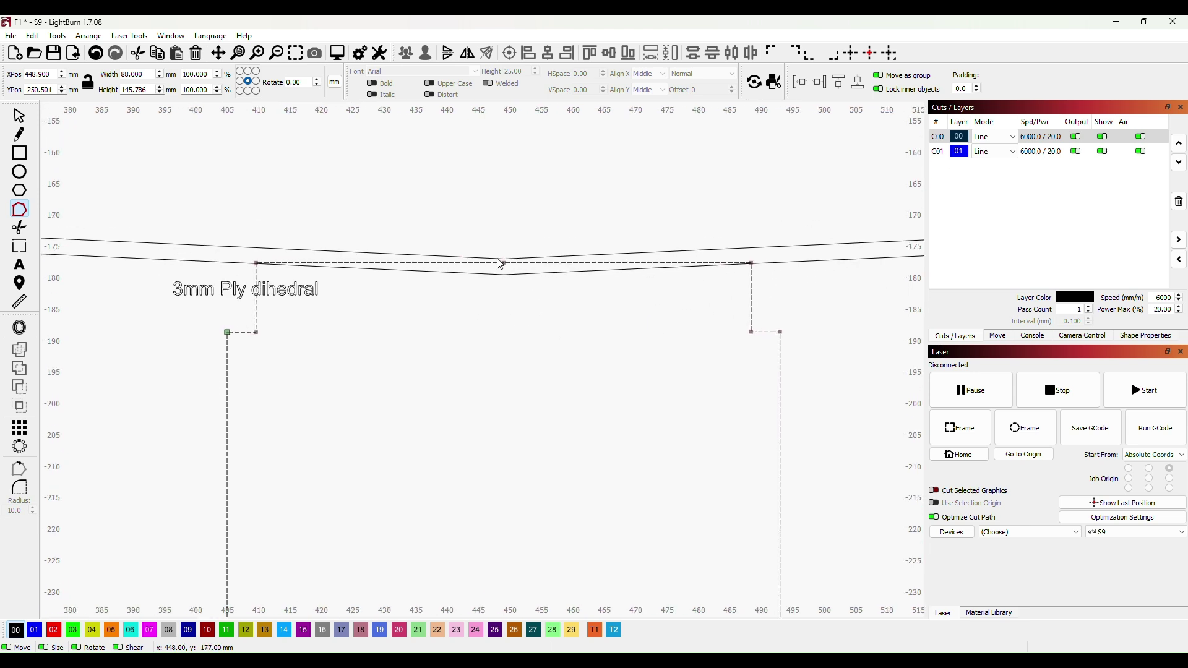
{"action": "left_click_drag", "start_coordinate": [504, 265], "coordinate": [503, 273]}
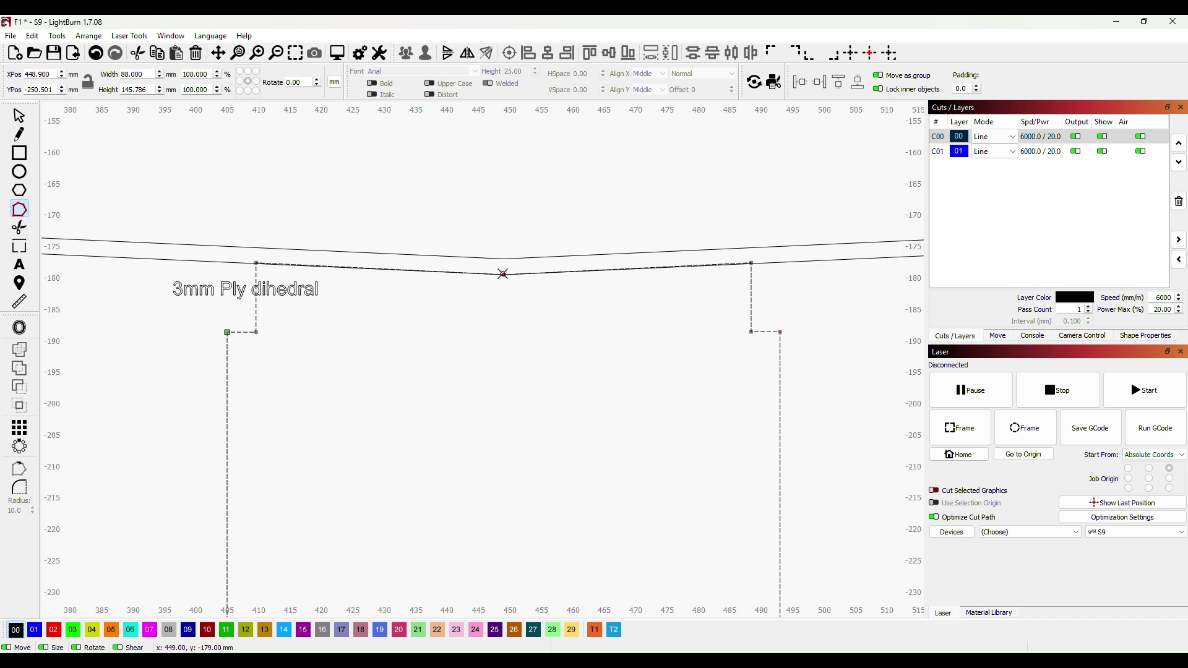
{"action": "scroll", "coordinate": [564, 364], "scroll_direction": "down", "scroll_amount": 3}
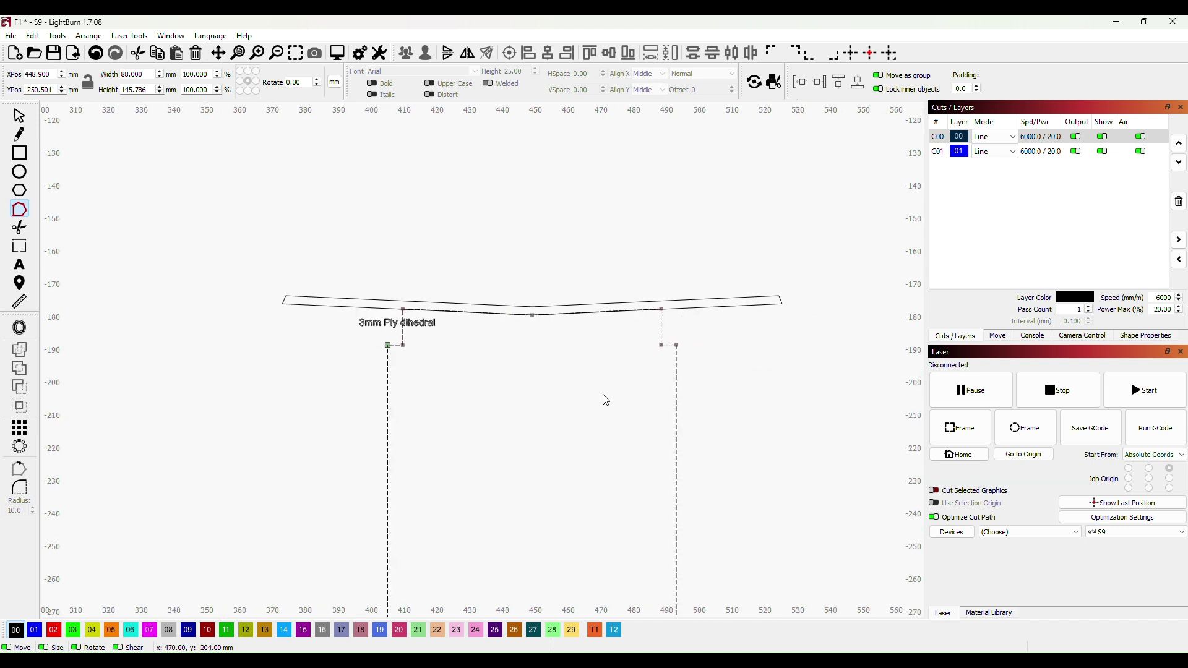
{"action": "left_click_drag", "start_coordinate": [769, 403], "coordinate": [715, 315]}
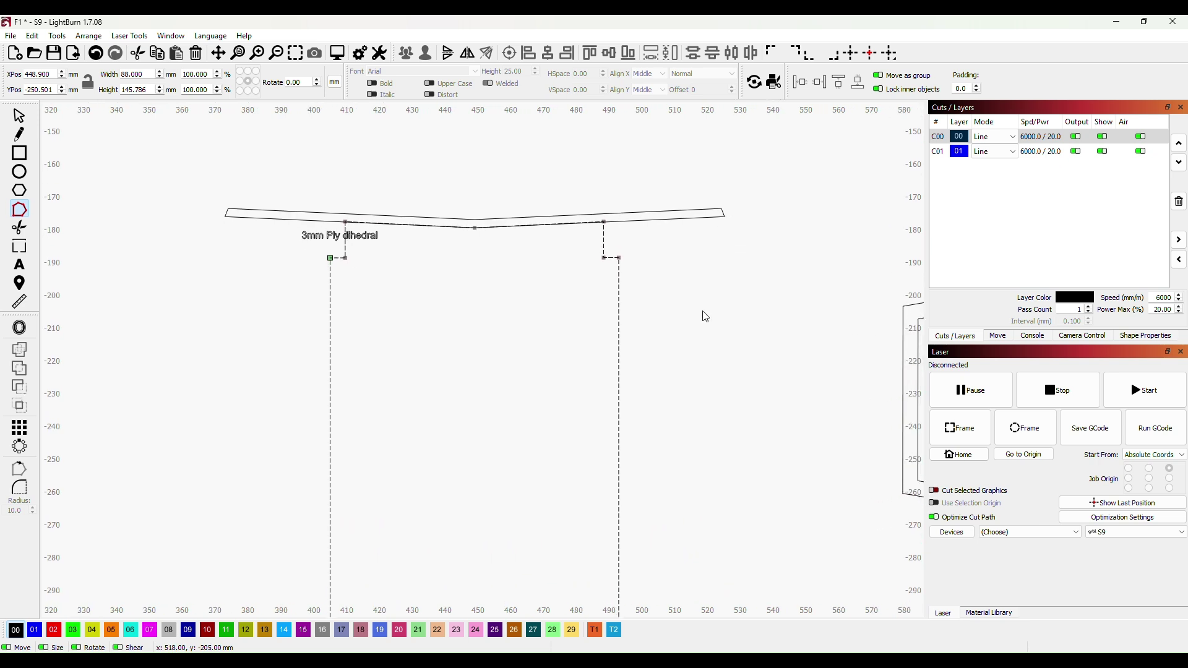
{"action": "scroll", "coordinate": [705, 316], "scroll_direction": "up", "scroll_amount": 1}
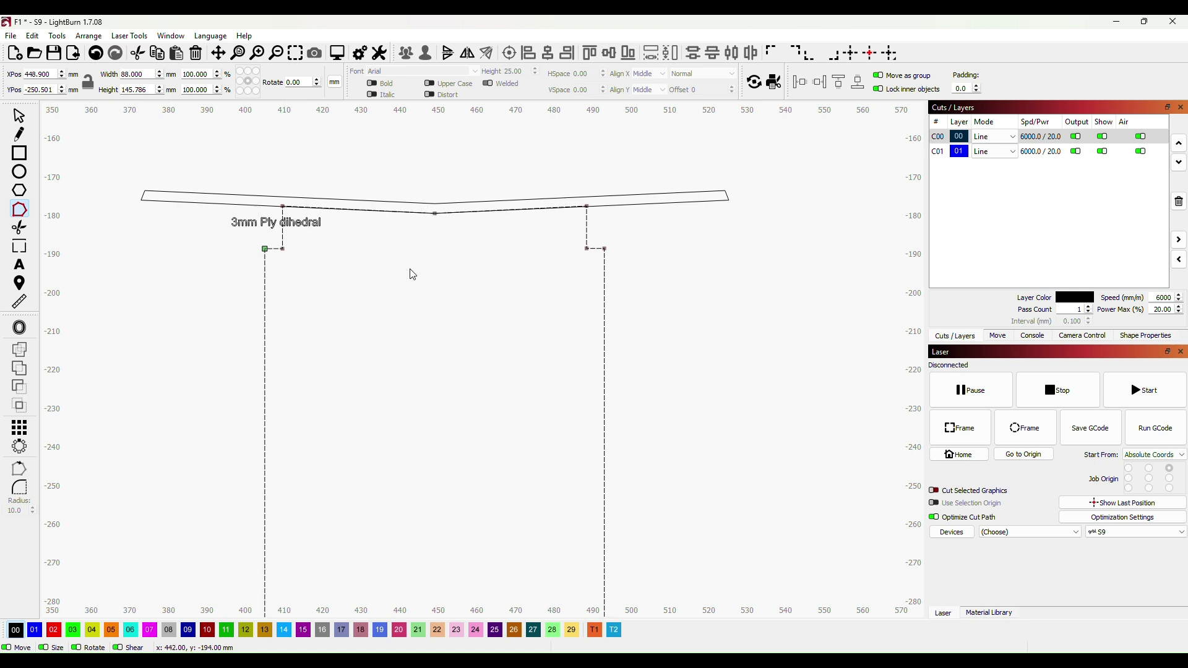
{"action": "scroll", "coordinate": [193, 367], "scroll_direction": "down", "scroll_amount": 1}
{"action": "left_click_drag", "start_coordinate": [339, 402], "coordinate": [387, 336]}
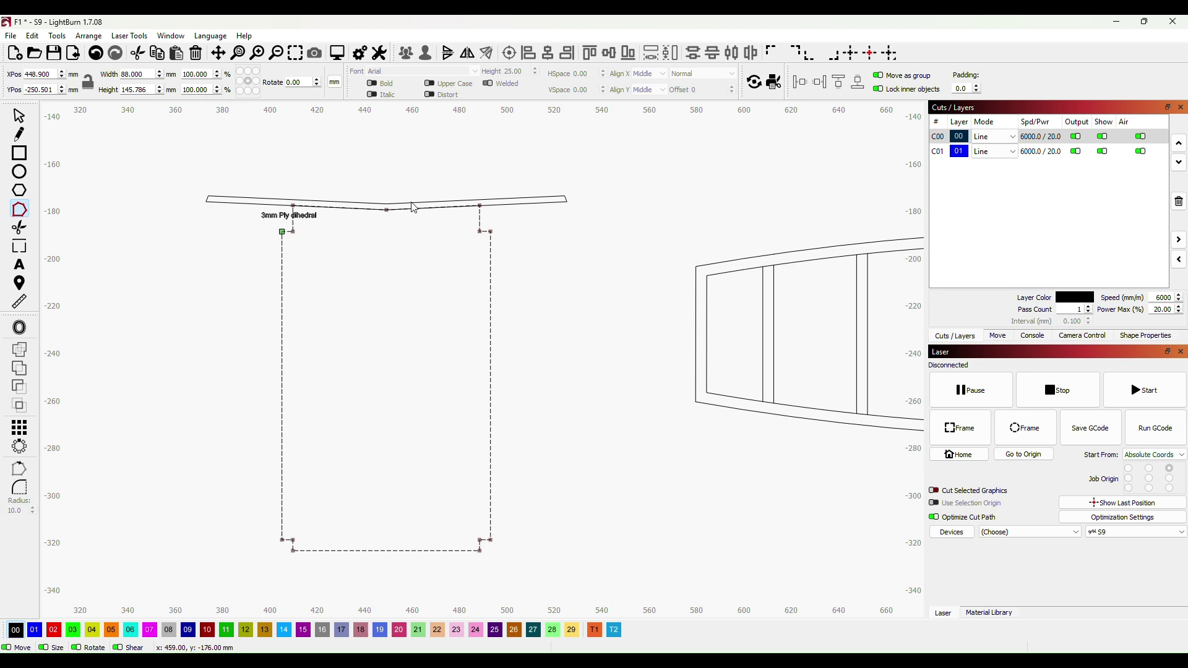
{"action": "left_click", "coordinate": [19, 116]}
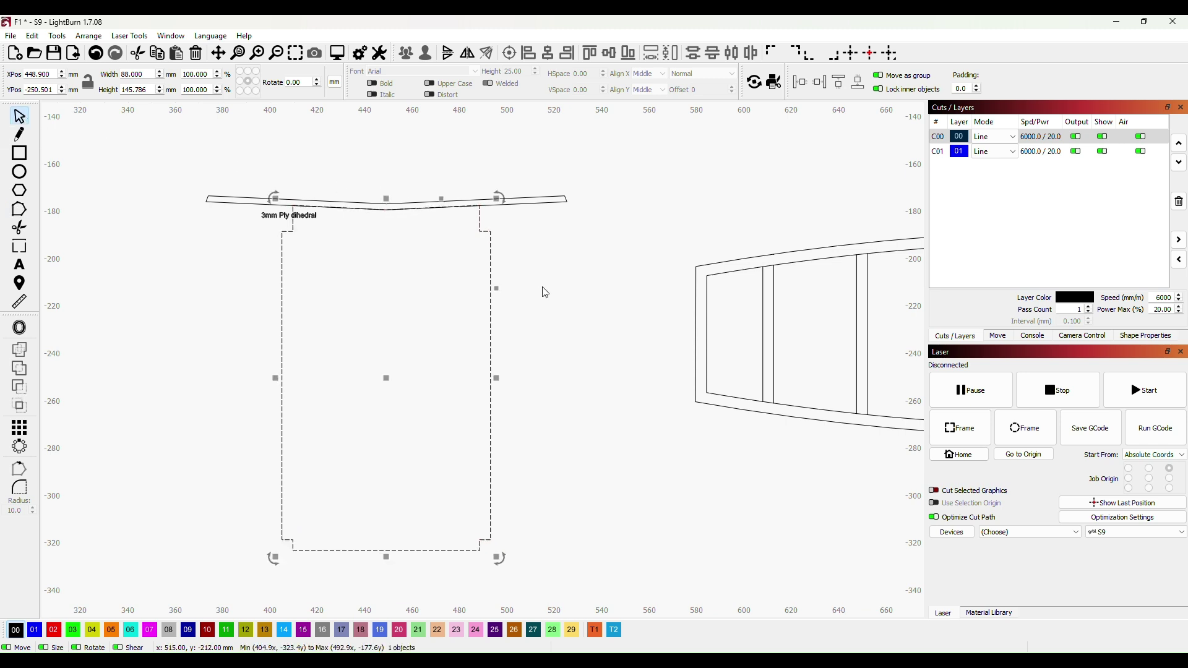
Move the 3mm ply dihedral brace off the former and back to the other parts in the gridded work area
{"action": "scroll", "coordinate": [609, 293], "scroll_direction": "down", "scroll_amount": 2}
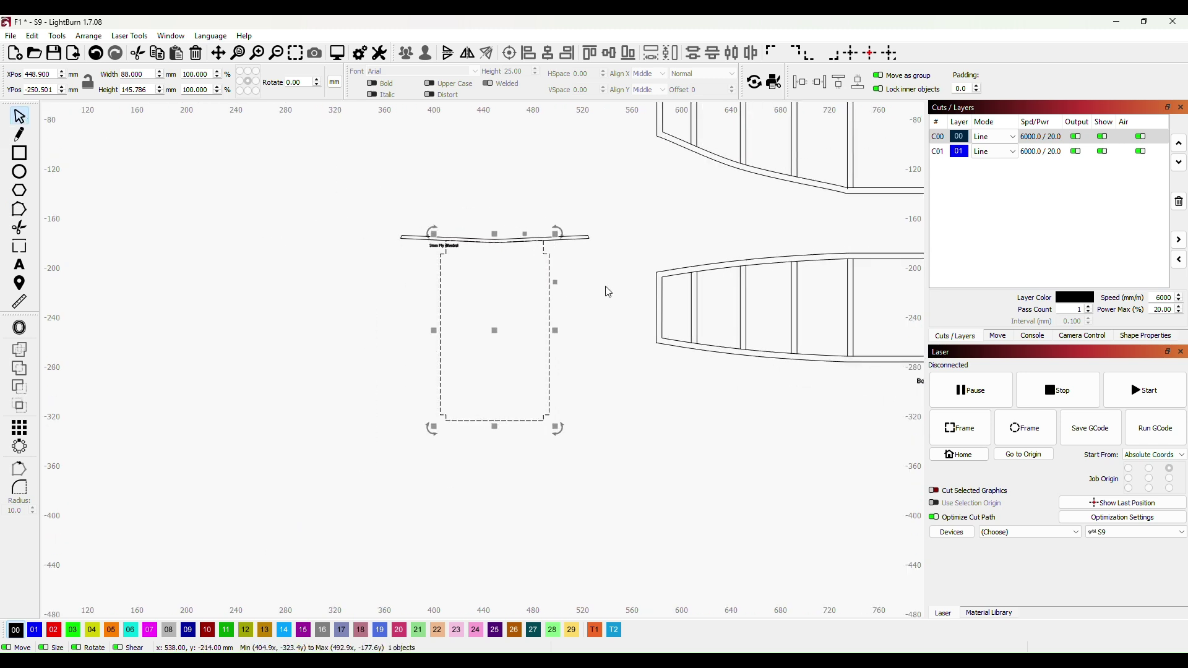
{"action": "left_click", "coordinate": [582, 236]}
{"action": "scroll", "coordinate": [528, 231], "scroll_direction": "down", "scroll_amount": 4}
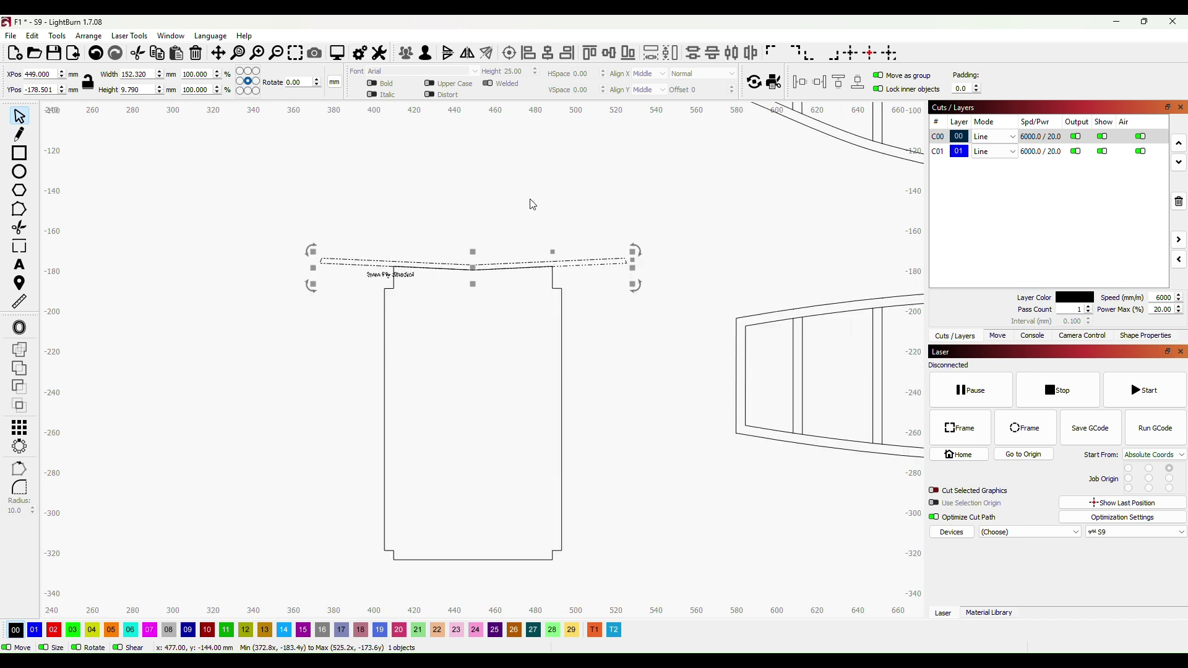
{"action": "left_click_drag", "start_coordinate": [578, 334], "coordinate": [394, 149]}
{"action": "left_click", "coordinate": [393, 149]}
{"action": "left_click", "coordinate": [568, 439]}
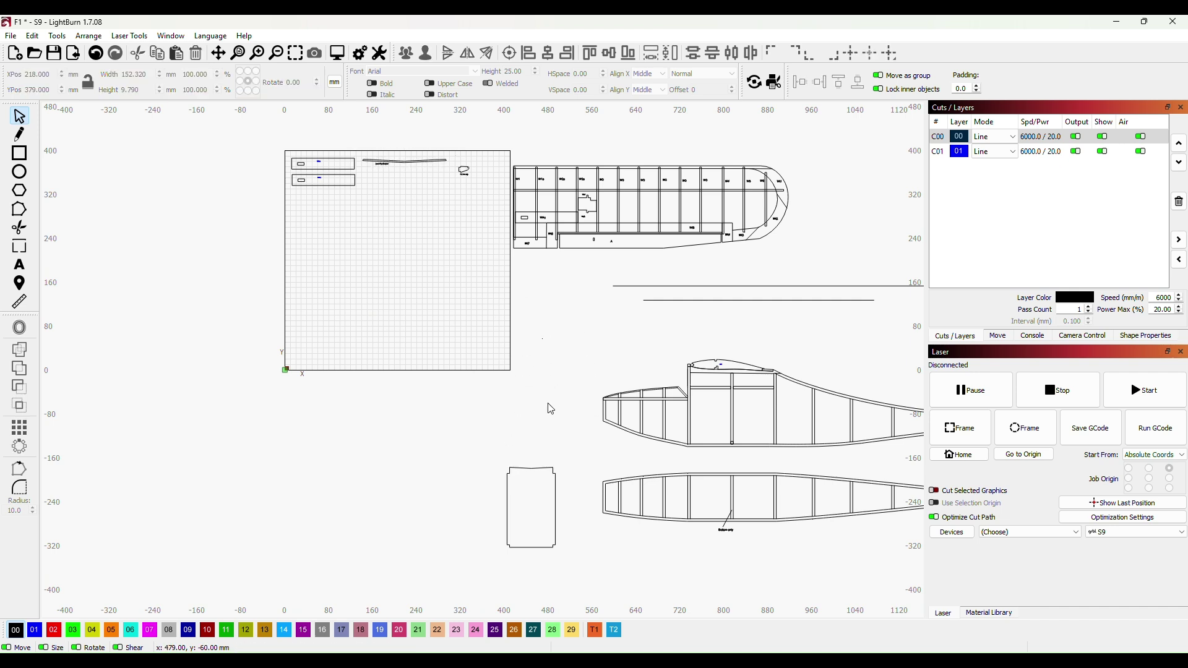
Draw two rectangles inside the former, the upper about 52 by 39 mm and the lower about 57 by 38 mm
{"action": "scroll", "coordinate": [557, 437], "scroll_direction": "up", "scroll_amount": 4}
{"action": "left_click_drag", "start_coordinate": [589, 485], "coordinate": [537, 201]}
{"action": "scroll", "coordinate": [537, 201], "scroll_direction": "up", "scroll_amount": 2}
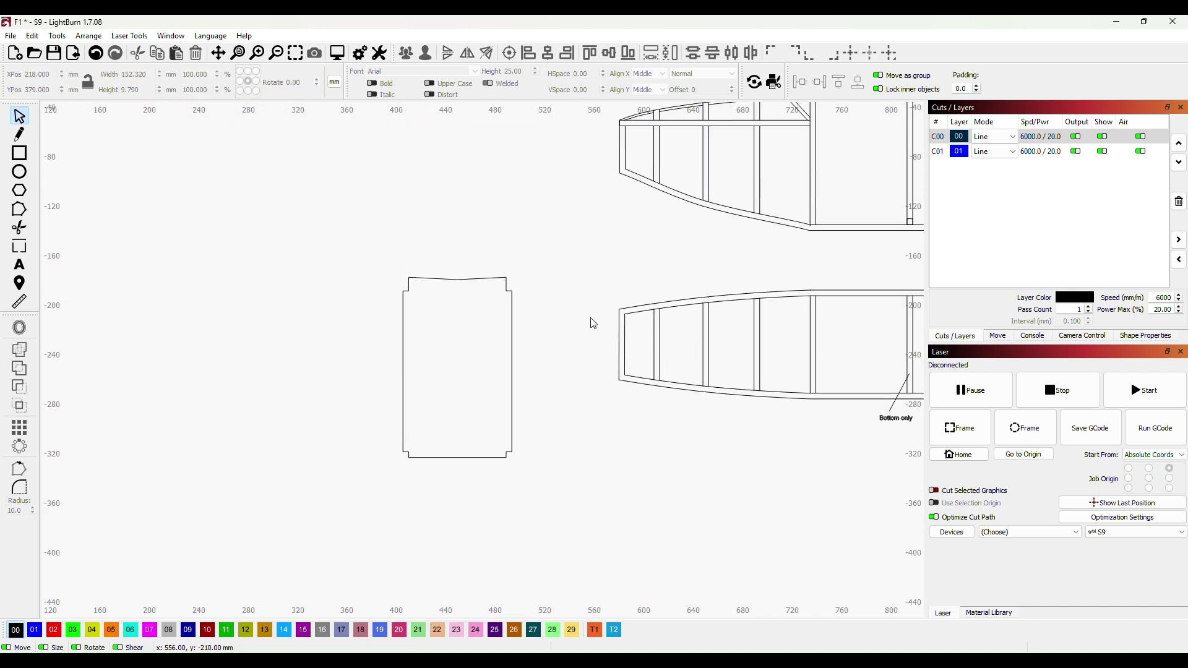
{"action": "scroll", "coordinate": [569, 341], "scroll_direction": "up", "scroll_amount": 2}
{"action": "scroll", "coordinate": [555, 347], "scroll_direction": "up", "scroll_amount": 1}
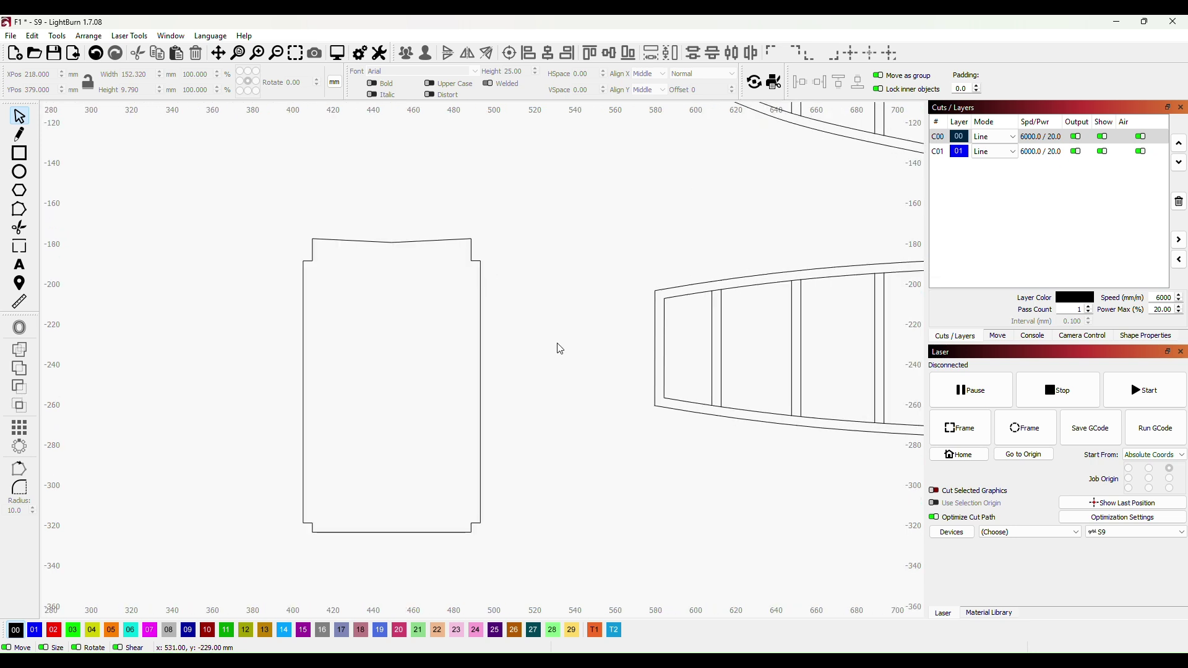
{"action": "left_click_drag", "start_coordinate": [624, 339], "coordinate": [618, 295]}
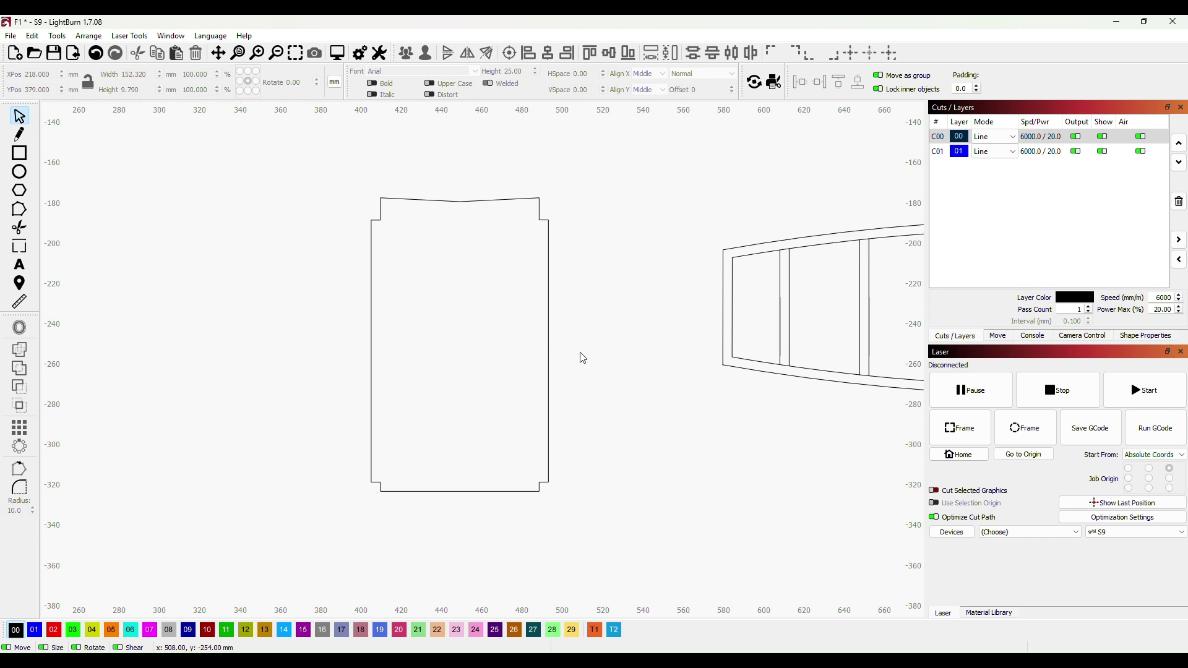
{"action": "key", "text": "ctrl+r"}
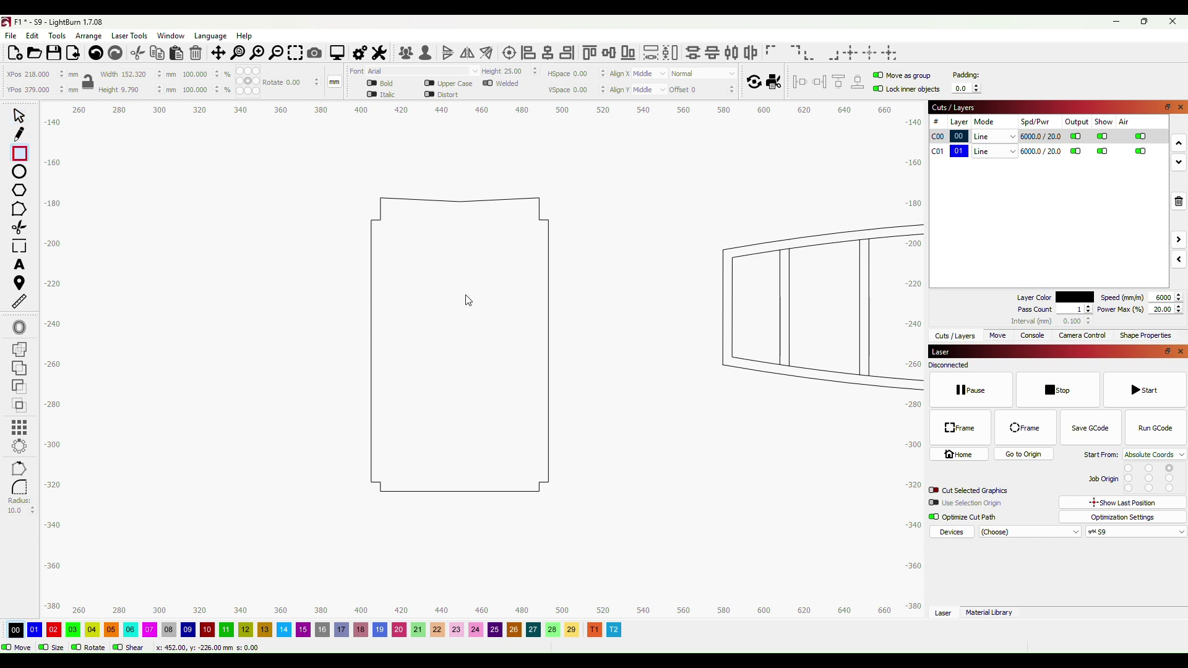
{"action": "left_click_drag", "start_coordinate": [418, 245], "coordinate": [522, 323]}
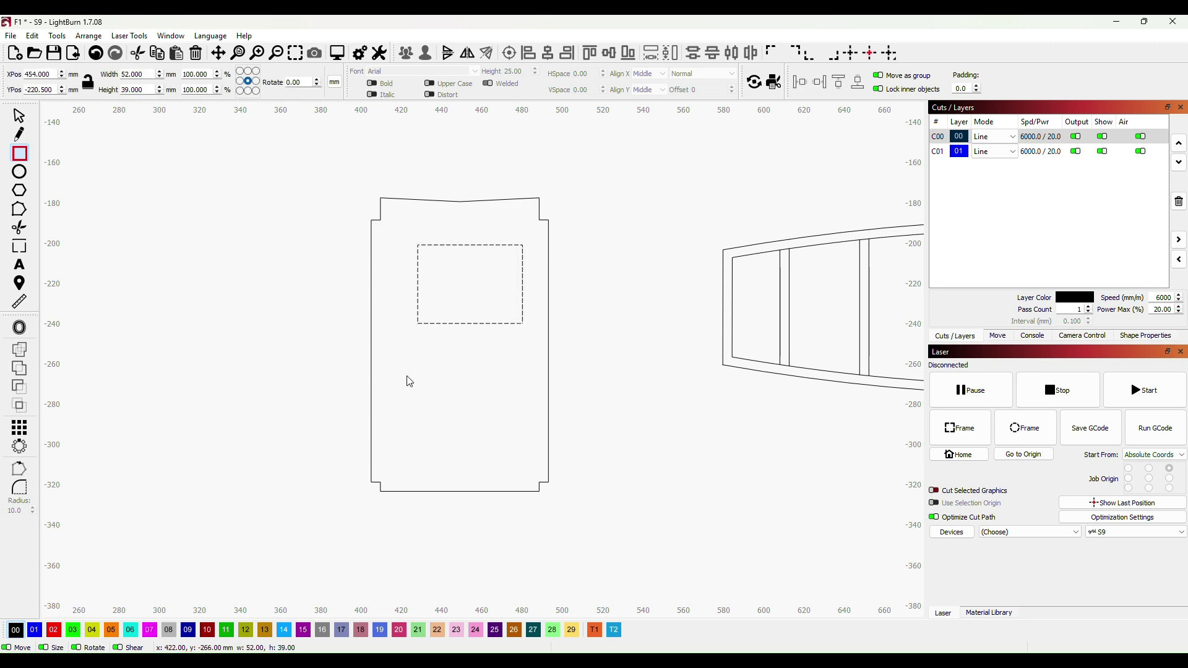
{"action": "mouse_move", "coordinate": [405, 372]}
{"action": "left_mouse_down"}
{"action": "mouse_move", "coordinate": [468, 441]}
{"action": "mouse_move", "coordinate": [531, 462]}
{"action": "mouse_move", "coordinate": [522, 446]}
{"action": "left_mouse_up"}
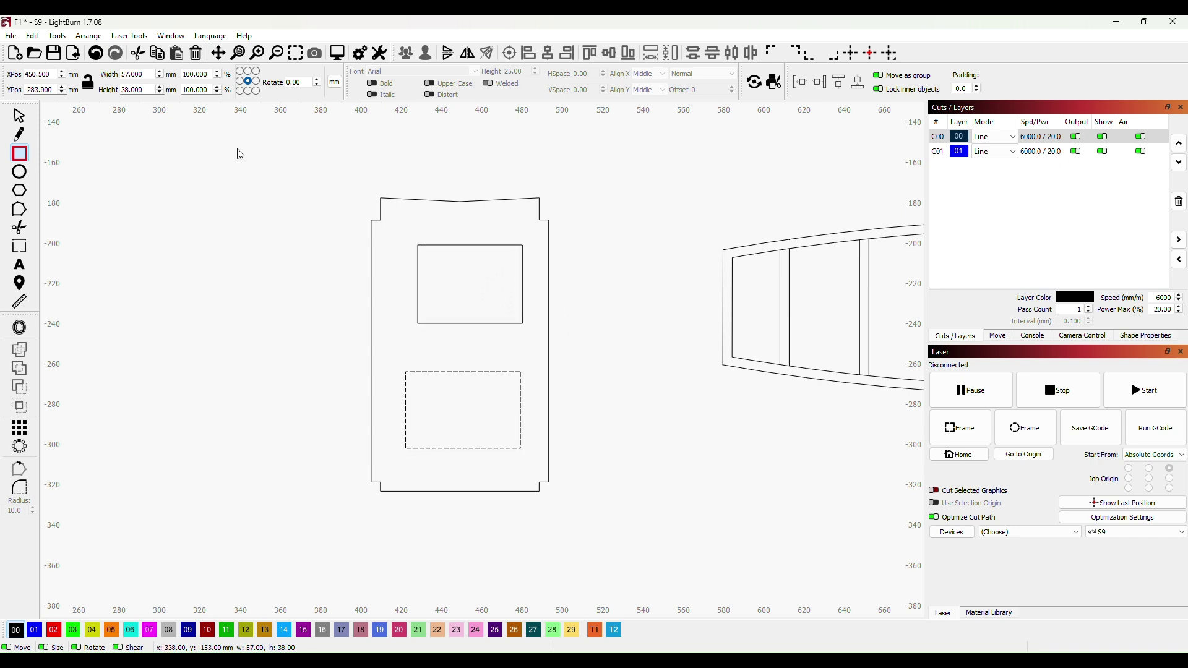
Resize the lower rectangle to about 52.4 by 34.9 mm and move it onto the former's vertical centreline
{"action": "left_click", "coordinate": [20, 116]}
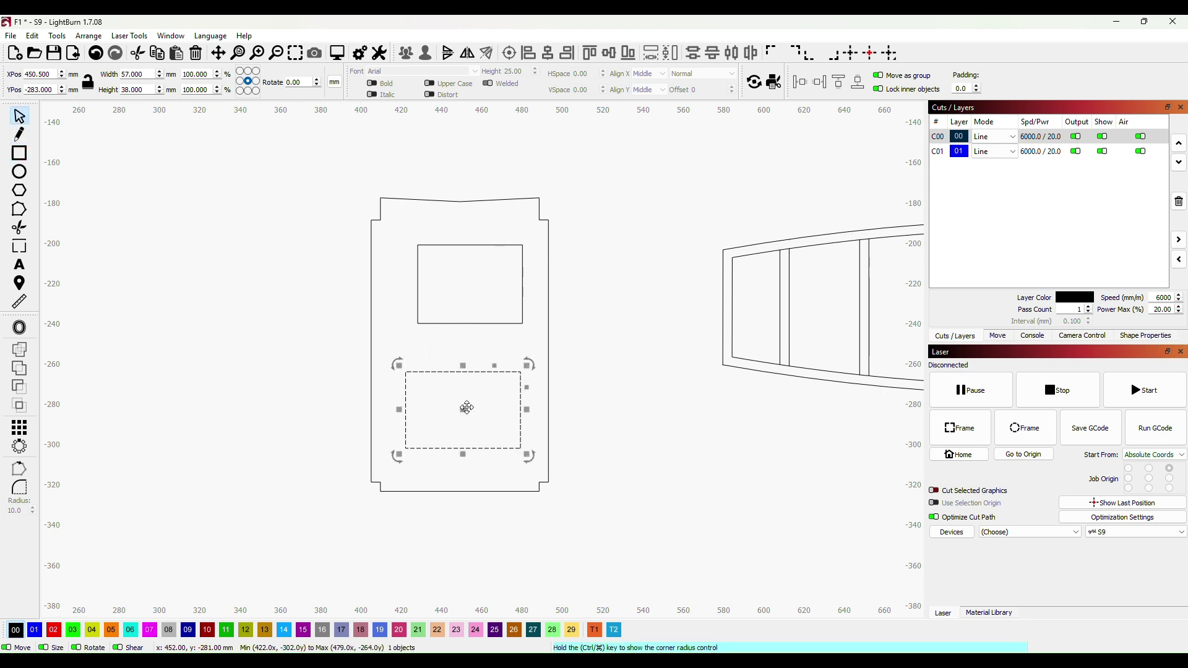
{"action": "left_click_drag", "start_coordinate": [399, 366], "coordinate": [412, 373]}
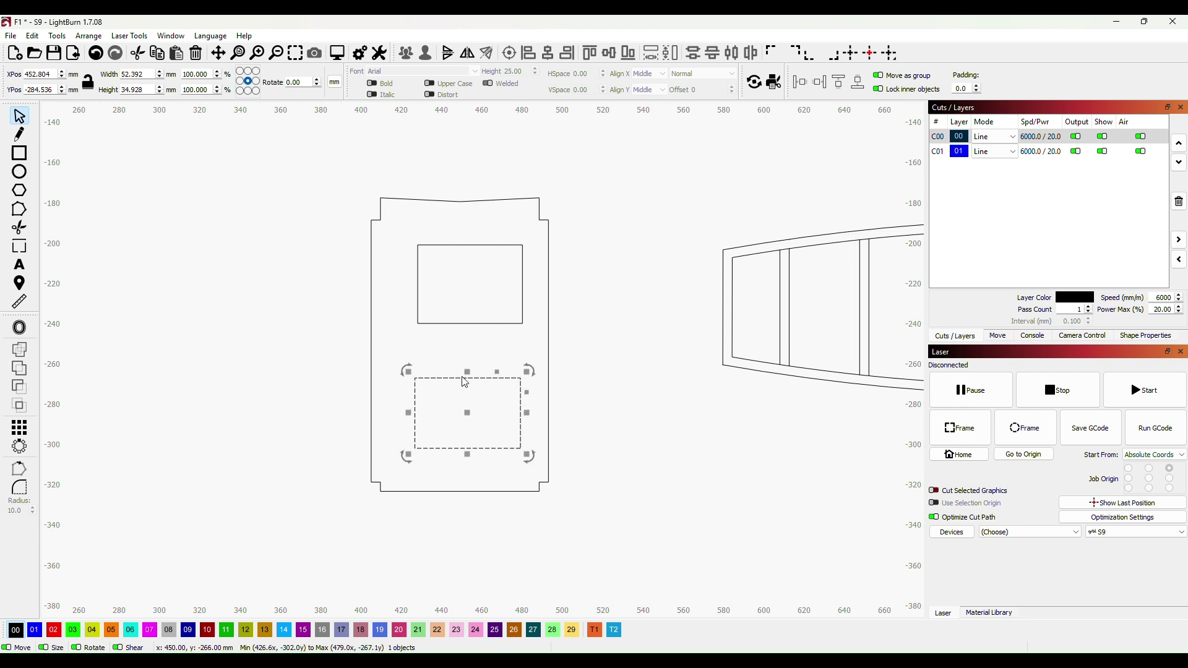
{"action": "mouse_move", "coordinate": [470, 418]}
{"action": "left_mouse_down"}
{"action": "mouse_move", "coordinate": [456, 405]}
{"action": "mouse_move", "coordinate": [463, 417]}
{"action": "left_mouse_up"}
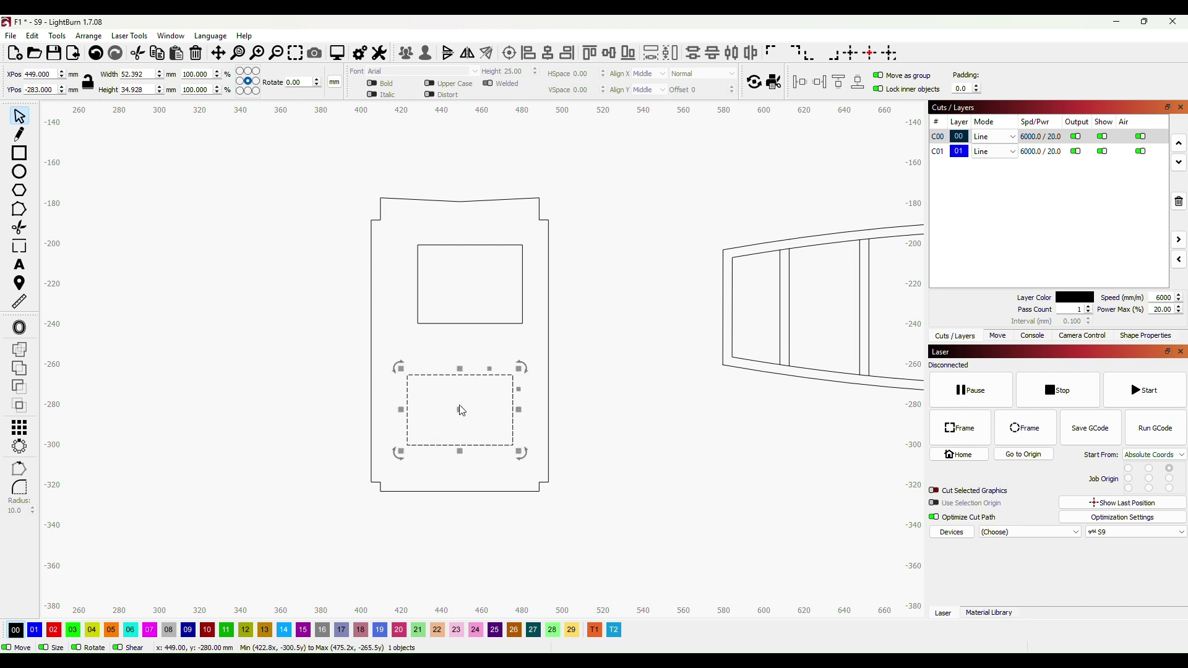
Move the upper rectangle onto the former's vertical centreline, in line with the lower rectangle
{"action": "left_click", "coordinate": [479, 272]}
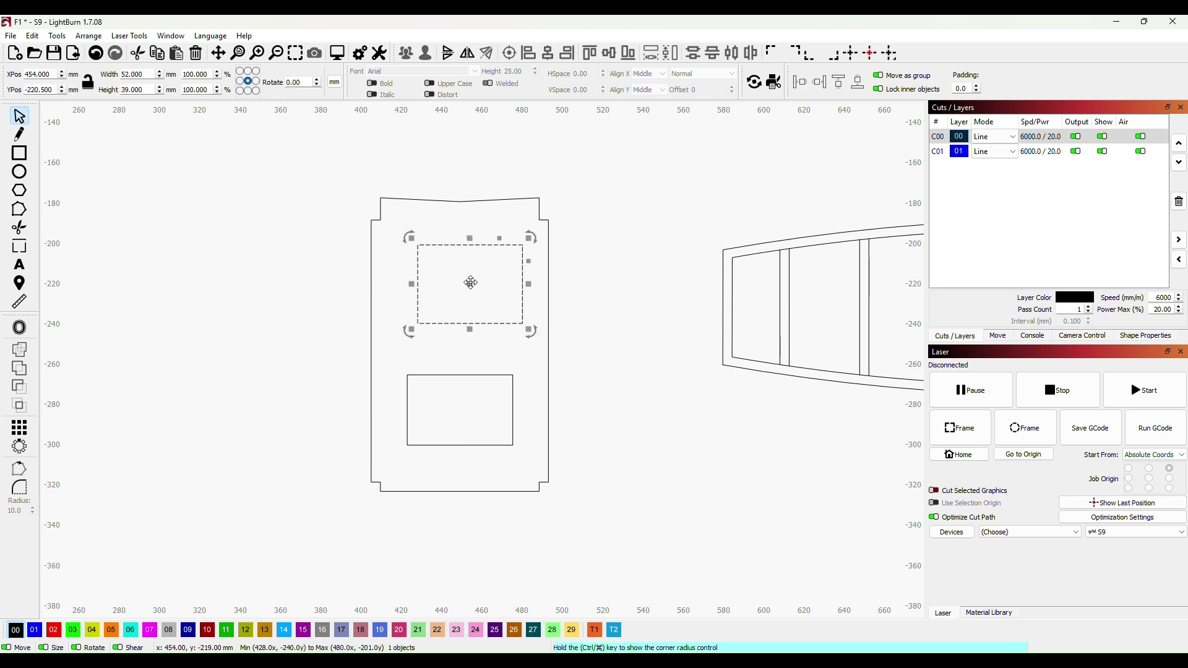
{"action": "left_click_drag", "start_coordinate": [470, 283], "coordinate": [464, 291]}
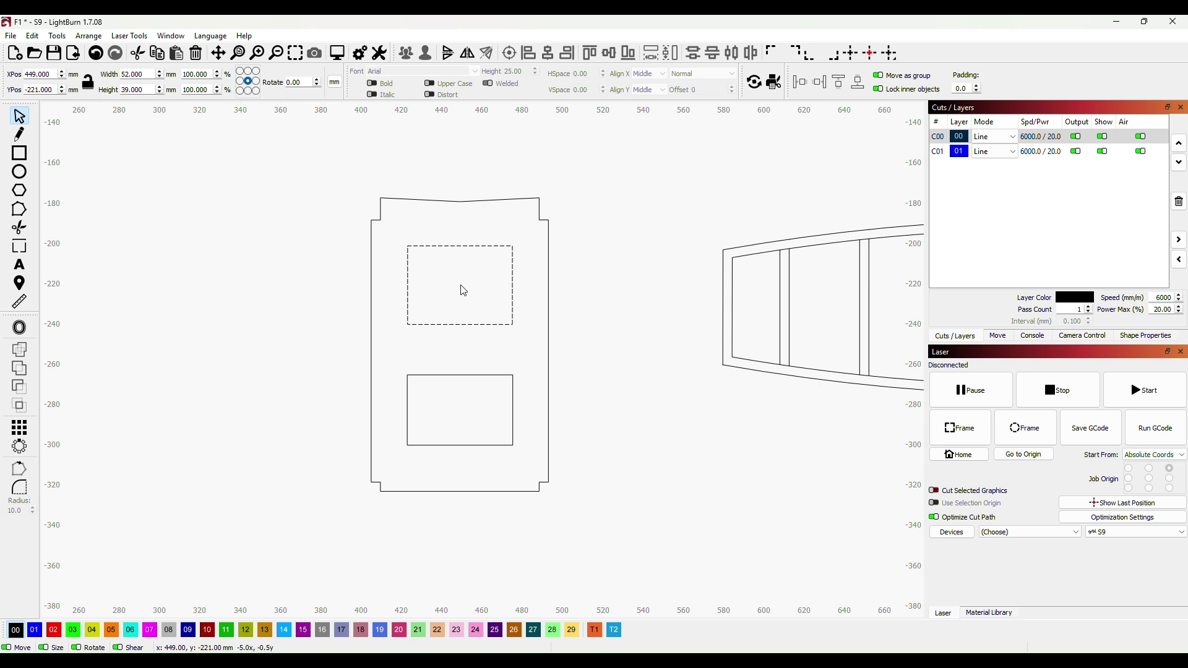
{"action": "left_click_drag", "start_coordinate": [464, 291], "coordinate": [464, 291]}
{"action": "left_click", "coordinate": [623, 312]}
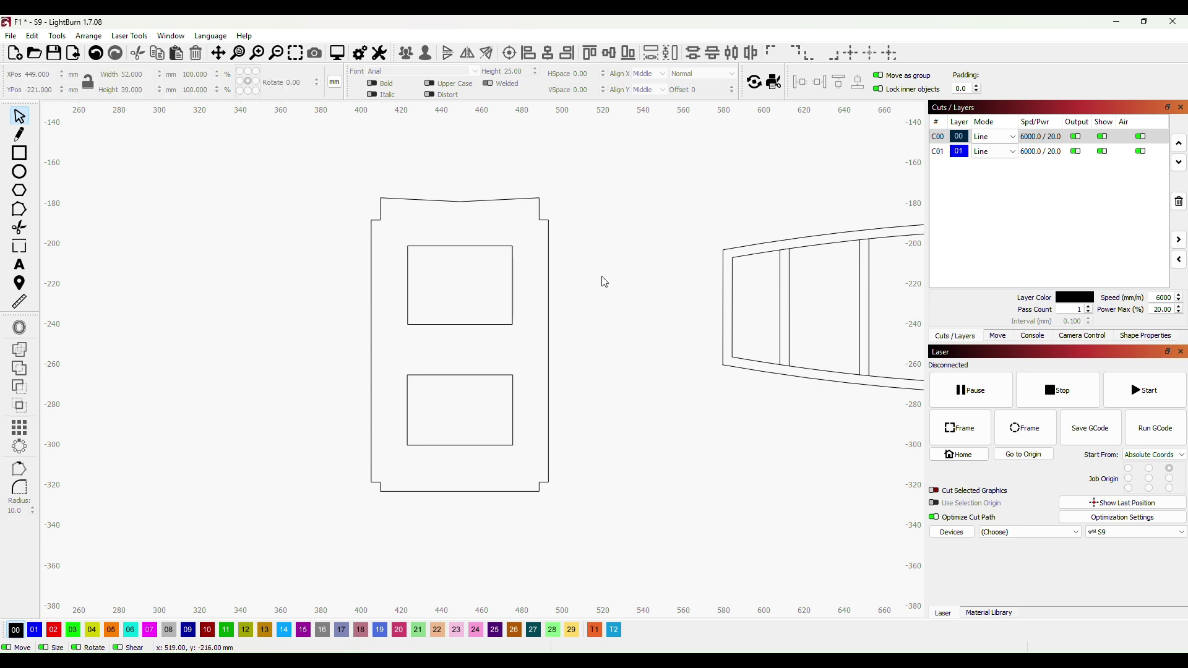
{"action": "left_click_drag", "start_coordinate": [318, 146], "coordinate": [587, 461]}
{"action": "left_click_drag", "start_coordinate": [666, 425], "coordinate": [649, 565]}
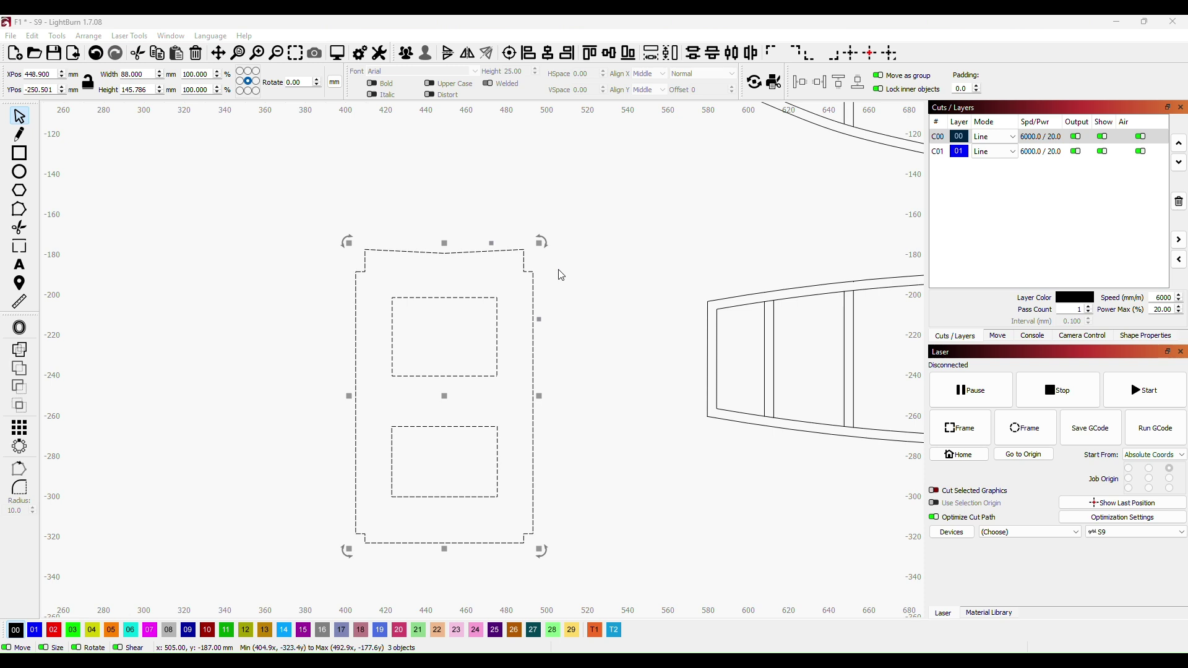
{"action": "left_click", "coordinate": [588, 315]}
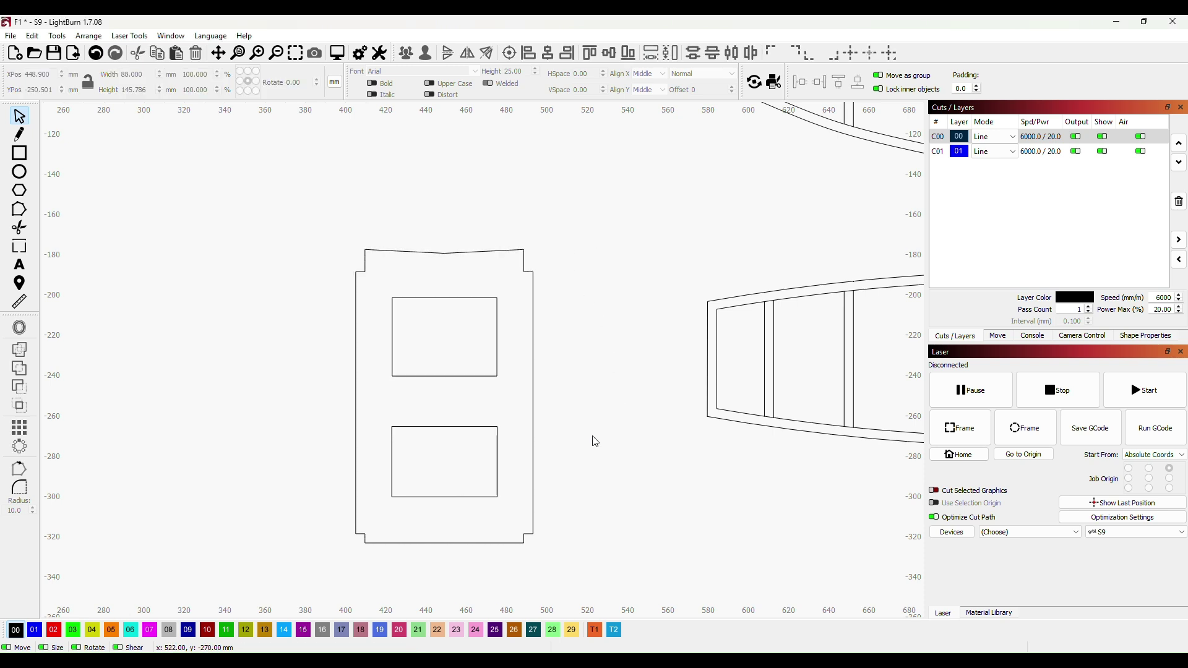
{"action": "left_click_drag", "start_coordinate": [595, 441], "coordinate": [602, 340]}
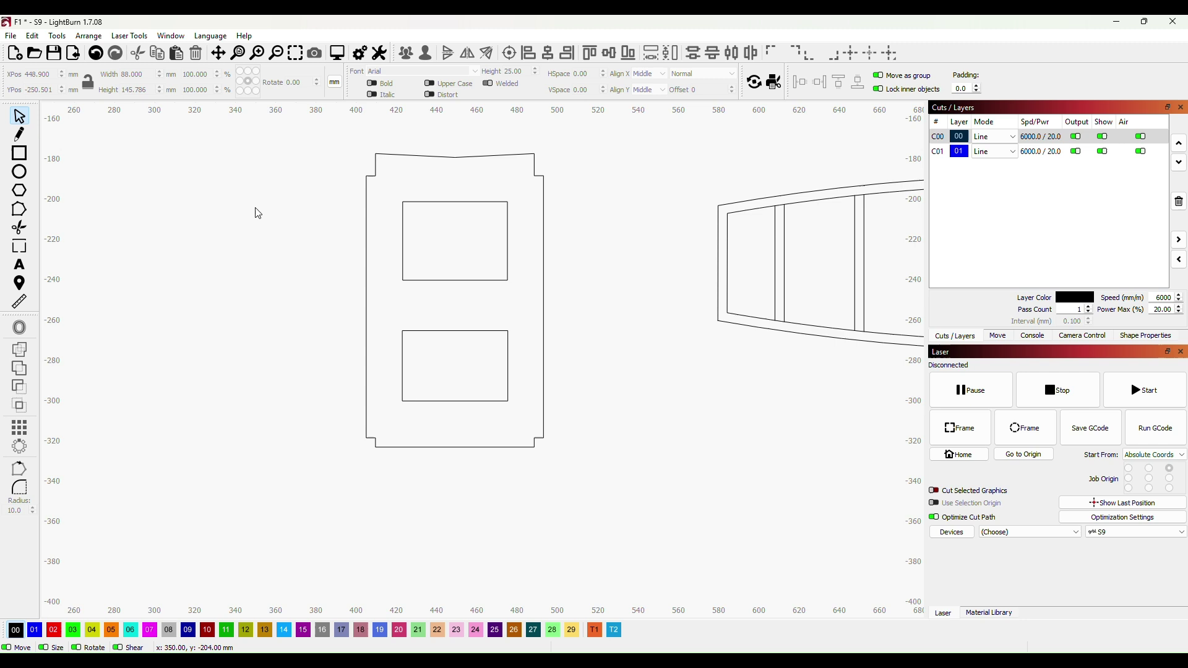
Draw a small circle in the empty space beside the former and set its diameter to 1.5 mm
{"action": "left_click", "coordinate": [22, 174]}
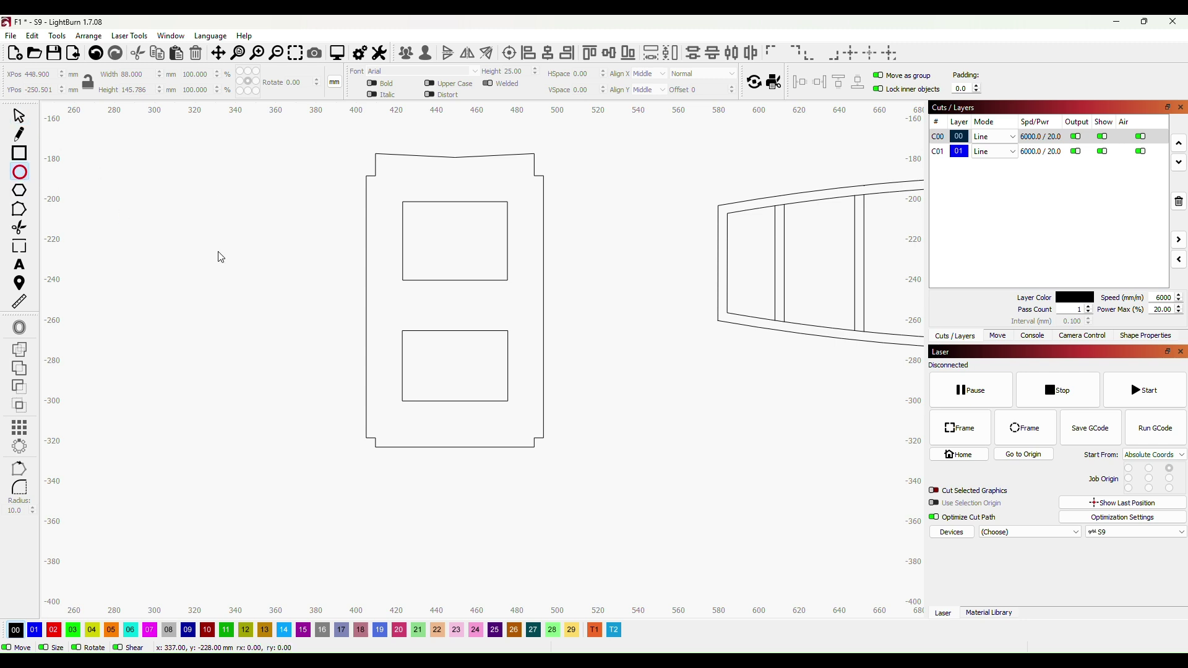
{"action": "left_click_drag", "start_coordinate": [214, 254], "coordinate": [221, 258]}
{"action": "type", "text": "1."}
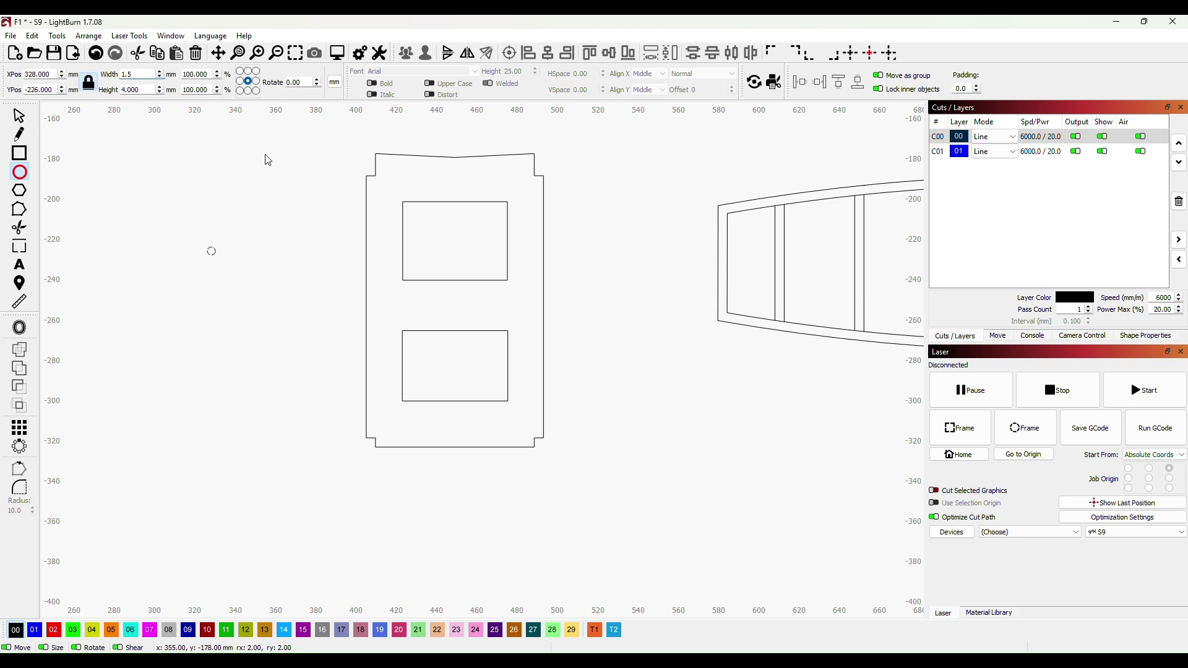
{"action": "type", "text": "5"}
{"action": "key", "text": "Return"}
Move the 1.5 mm circle into the former between the two rectangles, near their left edges
{"action": "scroll", "coordinate": [253, 248], "scroll_direction": "up", "scroll_amount": 2}
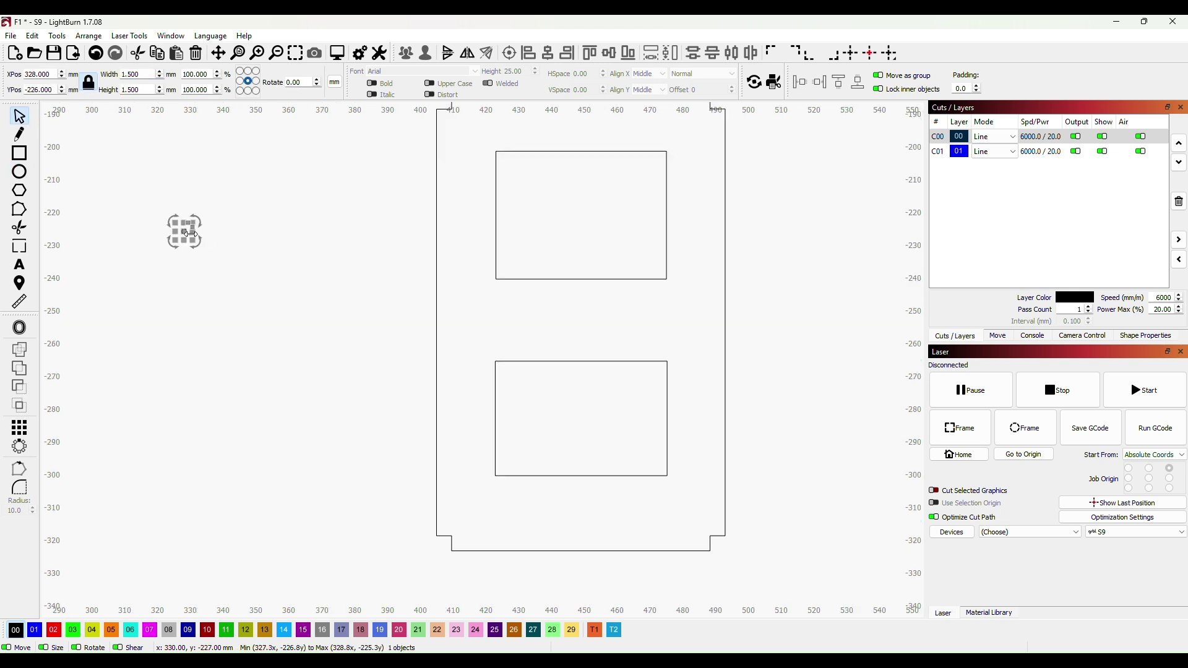
{"action": "left_click_drag", "start_coordinate": [187, 232], "coordinate": [505, 332]}
{"action": "left_click", "coordinate": [613, 324]}
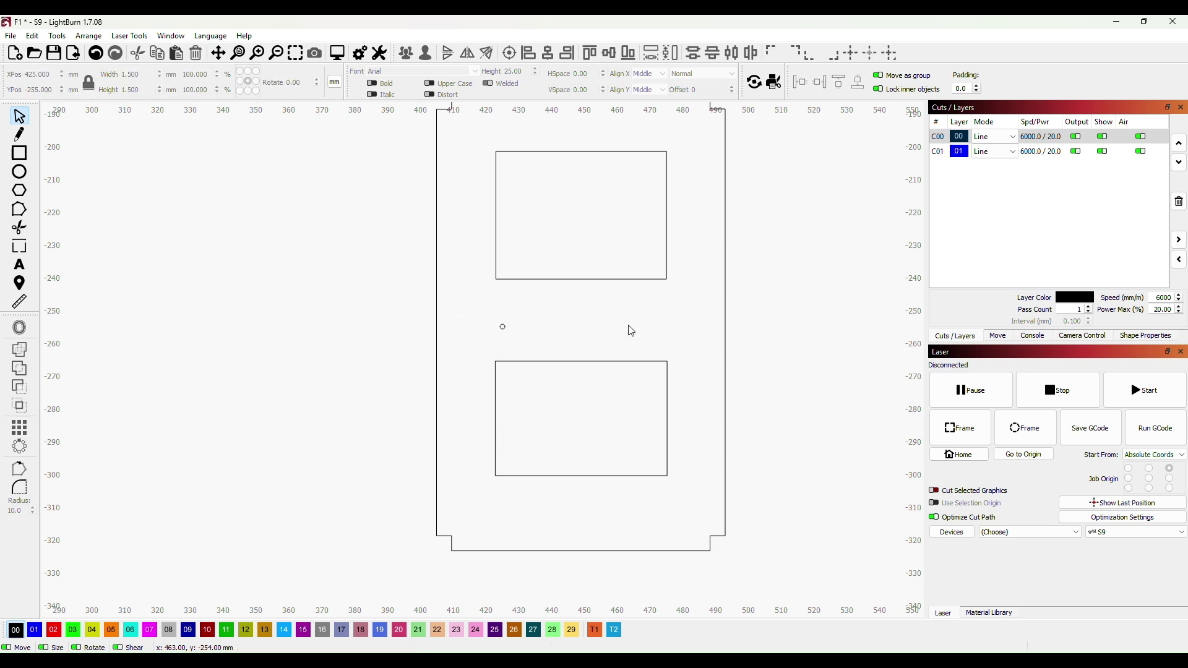
Draw a narrow horizontal rectangle about 63 mm wide and 3 mm high between the two larger rectangles, across the small circle
{"action": "left_click_drag", "start_coordinate": [628, 329], "coordinate": [509, 270]}
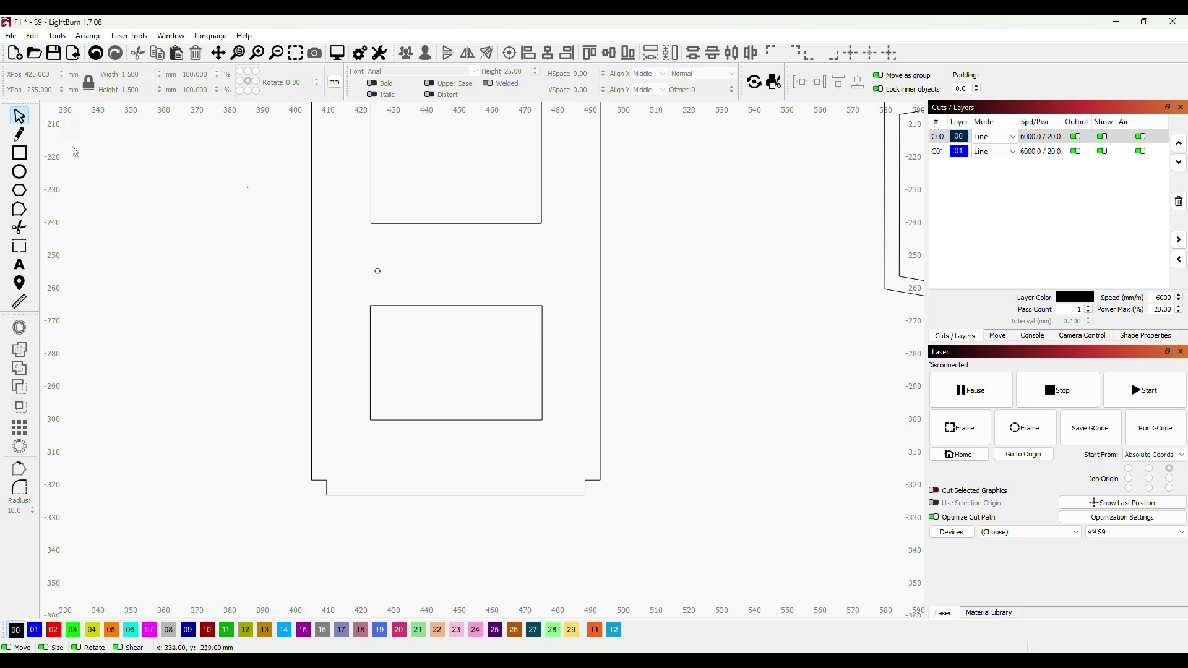
{"action": "left_click", "coordinate": [21, 152]}
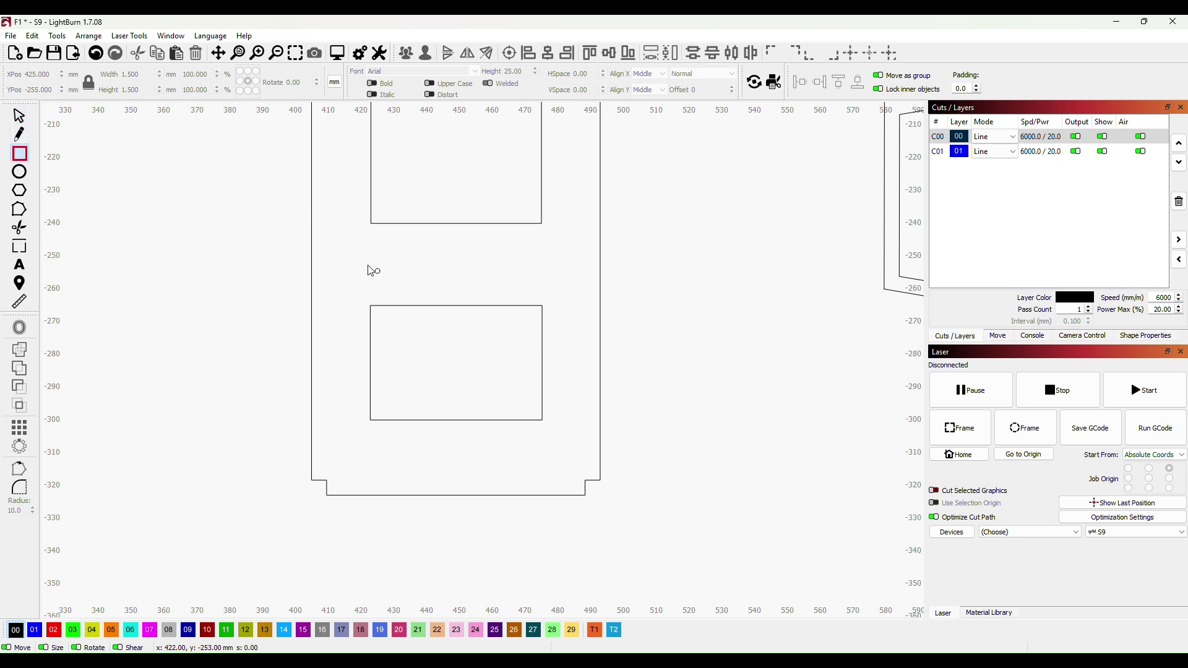
{"action": "left_click_drag", "start_coordinate": [368, 266], "coordinate": [568, 273]}
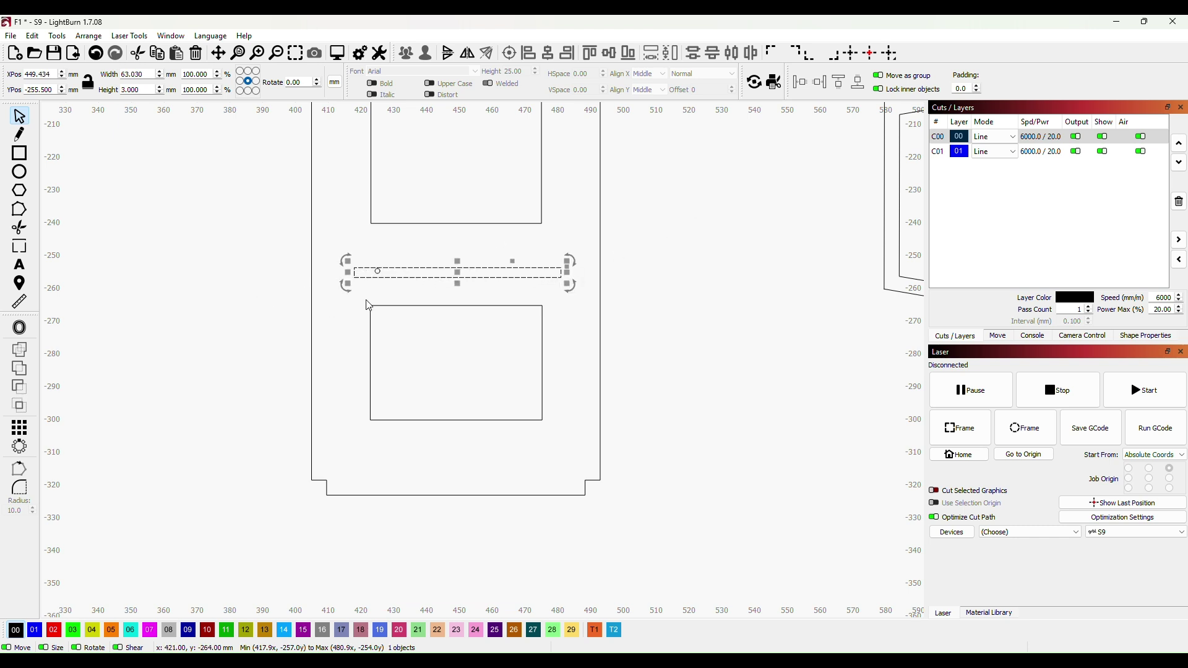
Move the 1.5 mm circle onto the narrow rectangle's upper edge, flush with the rectangle's left end
{"action": "left_click", "coordinate": [379, 273]}
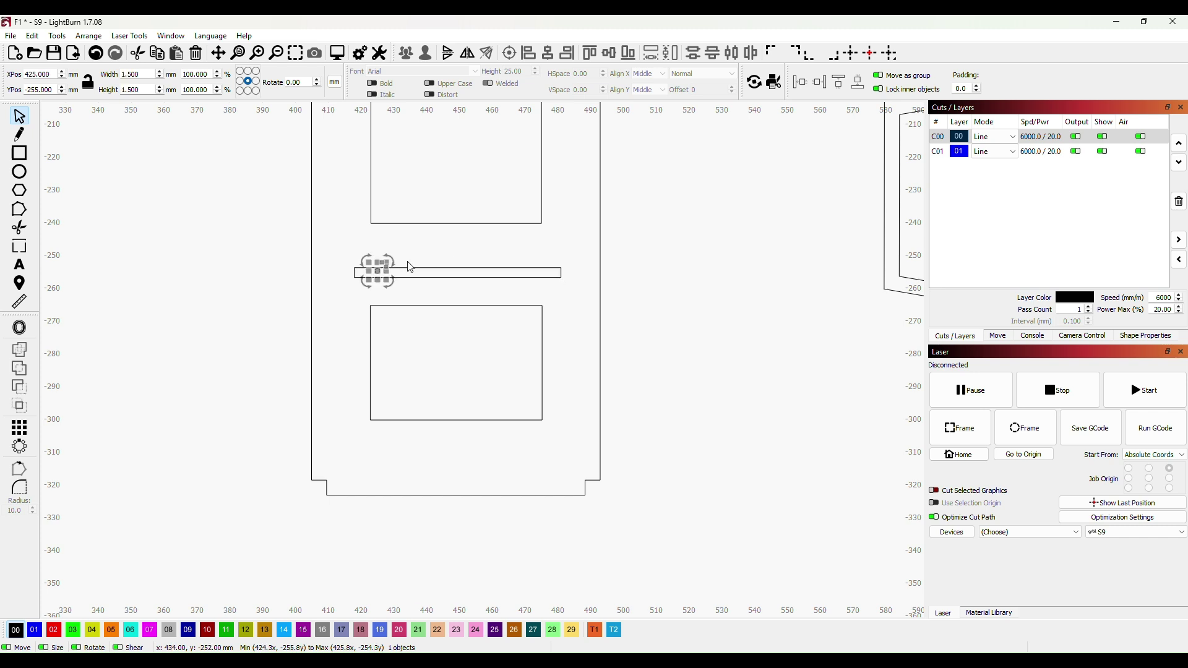
{"action": "left_click_drag", "start_coordinate": [378, 273], "coordinate": [359, 269]}
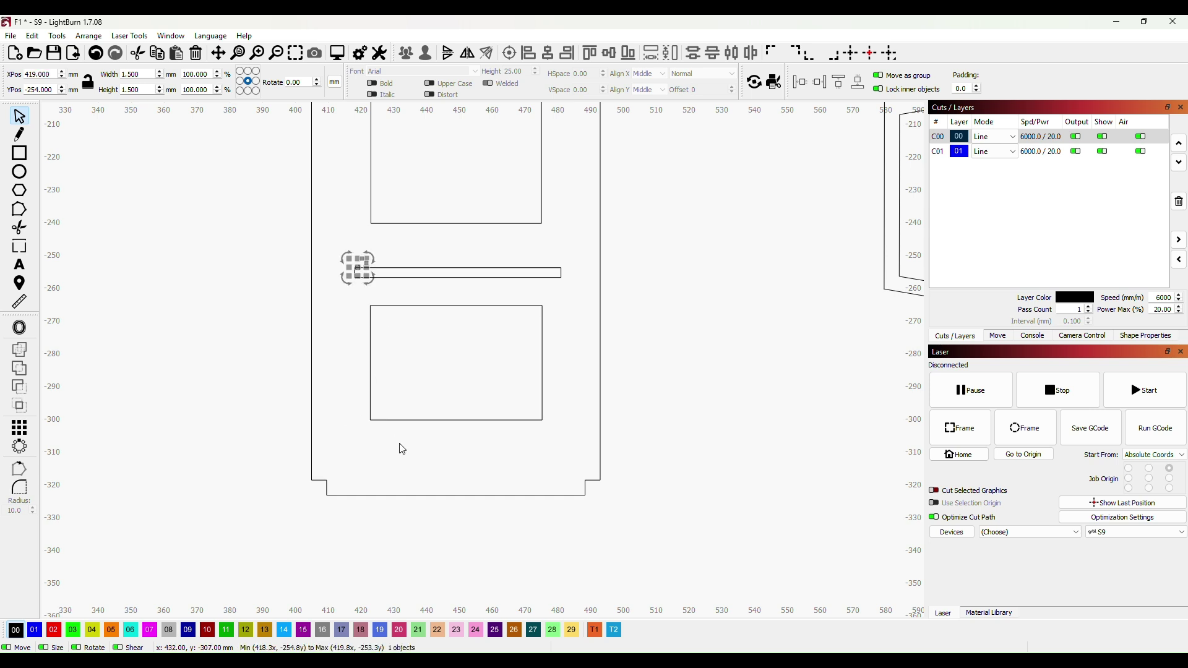
{"action": "scroll", "coordinate": [364, 323], "scroll_direction": "up", "scroll_amount": 3}
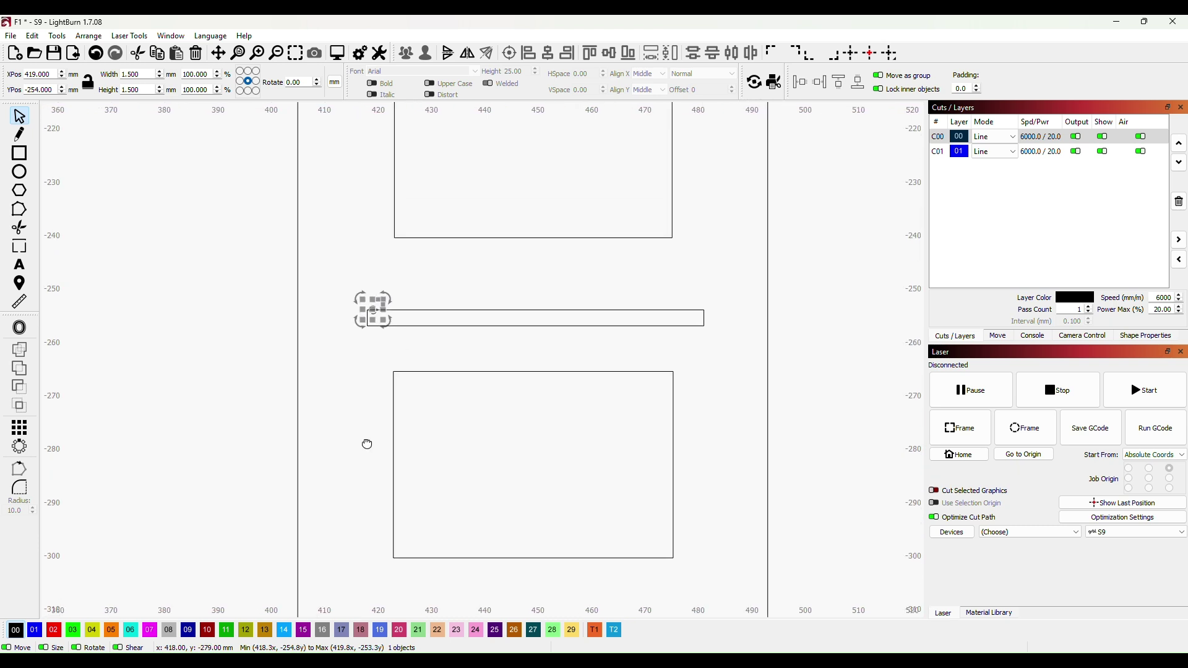
{"action": "scroll", "coordinate": [370, 427], "scroll_direction": "up", "scroll_amount": 5}
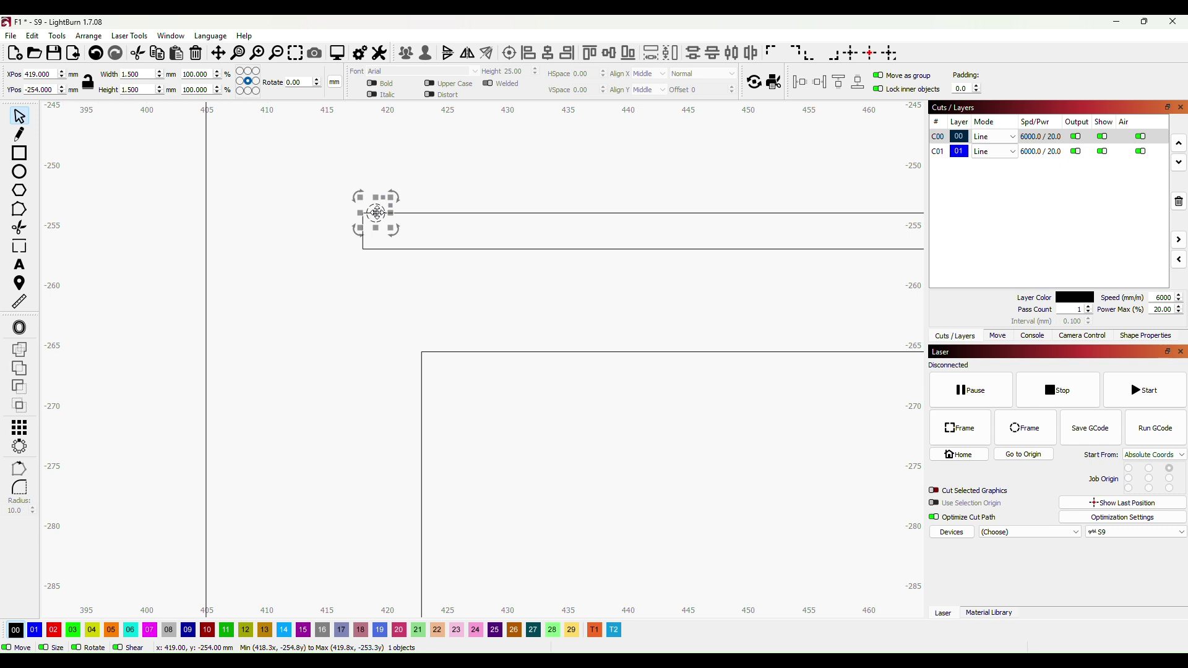
{"action": "left_click_drag", "start_coordinate": [377, 213], "coordinate": [373, 213]}
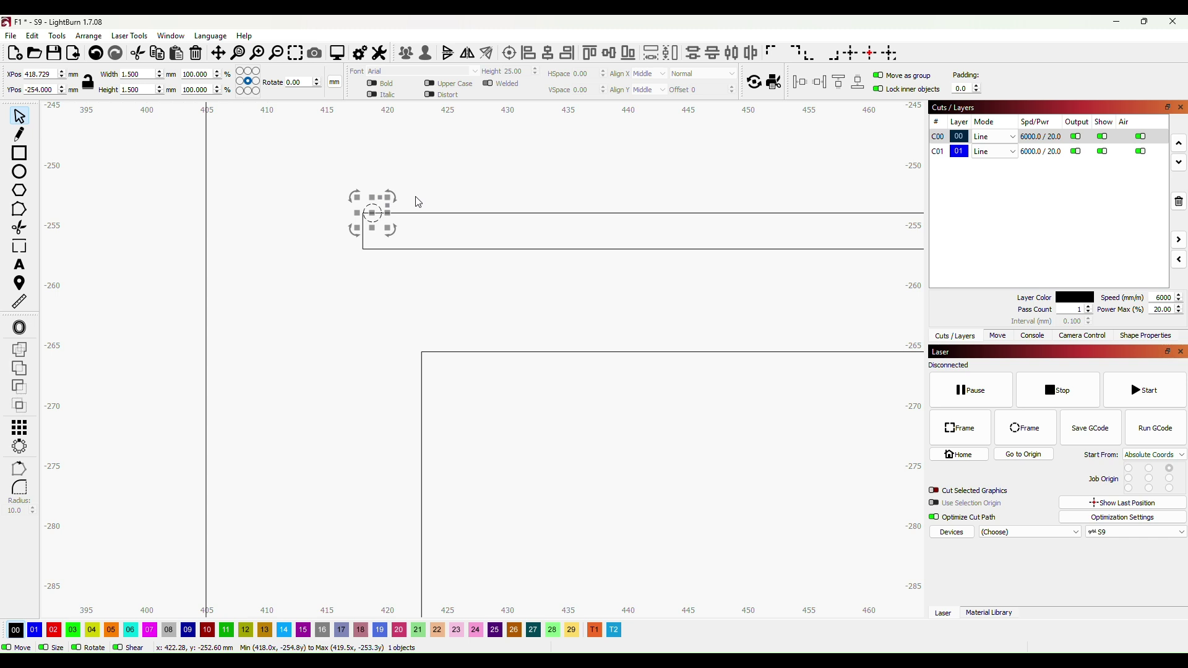
Paste four copies of the 1.5 mm circle to the right of the original, near the narrow rectangle's upper edge
{"action": "key", "text": "ctrl+v"}
{"action": "key", "text": "ctrl+v"}
{"action": "key", "text": "ctrl+v"}
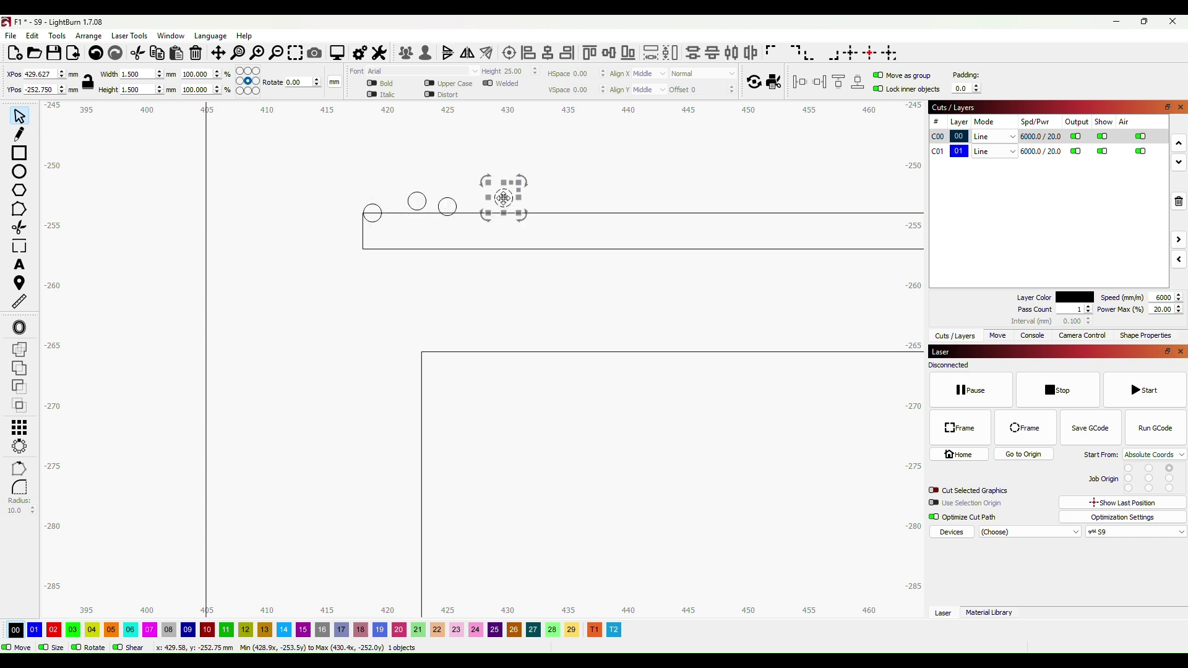
{"action": "key", "text": "ctrl+v"}
{"action": "left_click", "coordinate": [422, 204]}
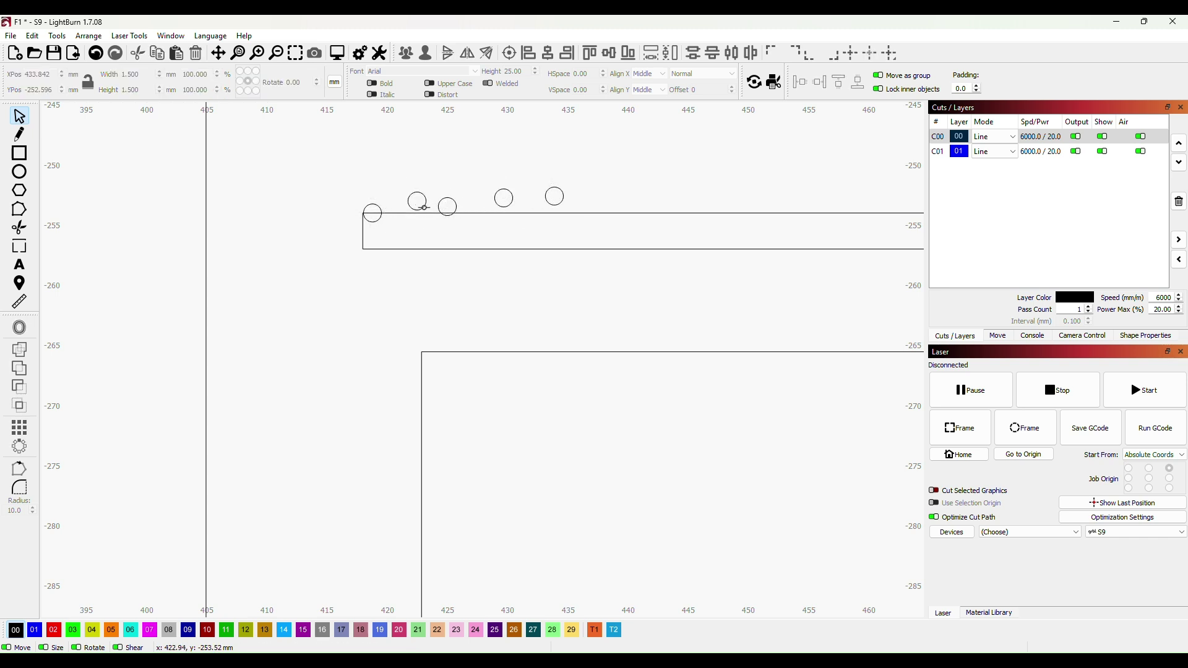
Centre the four copied circles on the narrow rectangle's upper edge, evenly spaced beside the first in a row about 12 mm long
{"action": "left_click_drag", "start_coordinate": [420, 211], "coordinate": [397, 212]}
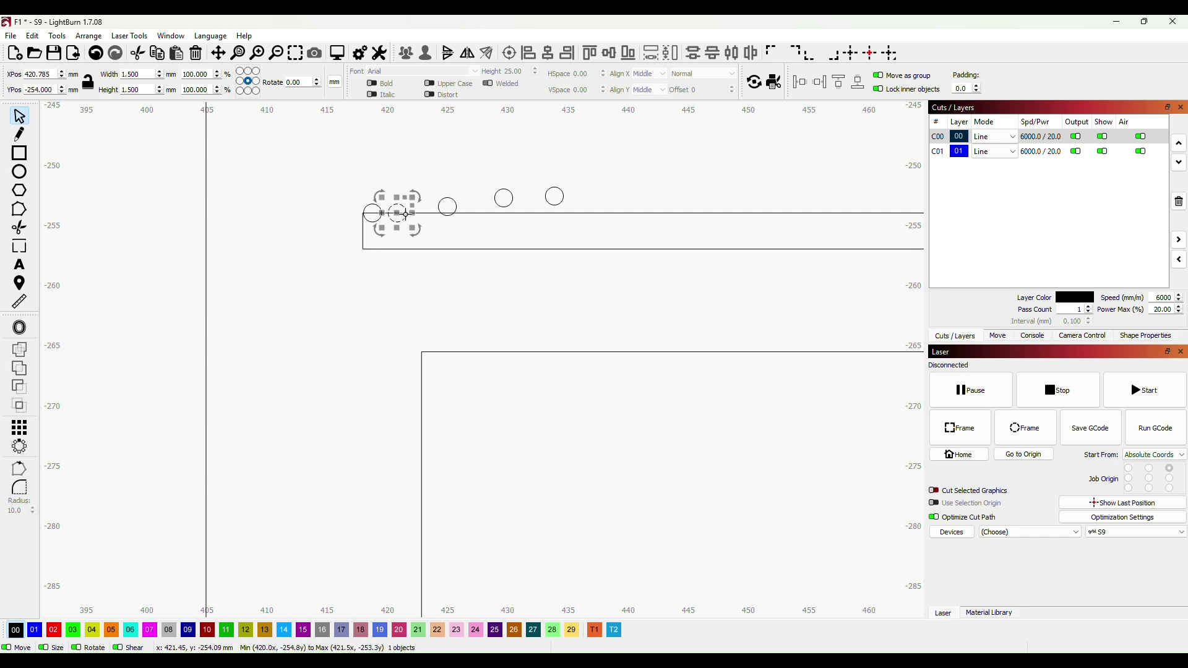
{"action": "left_click", "coordinate": [446, 204]}
{"action": "left_click", "coordinate": [456, 205]}
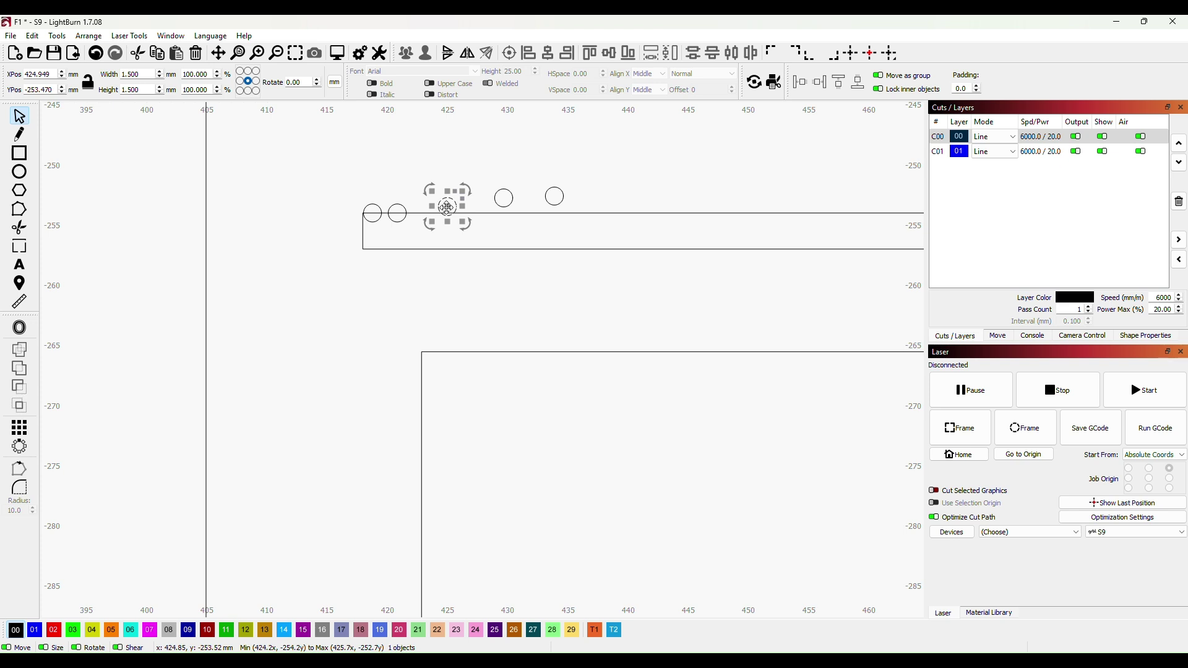
{"action": "left_click_drag", "start_coordinate": [448, 208], "coordinate": [443, 213]}
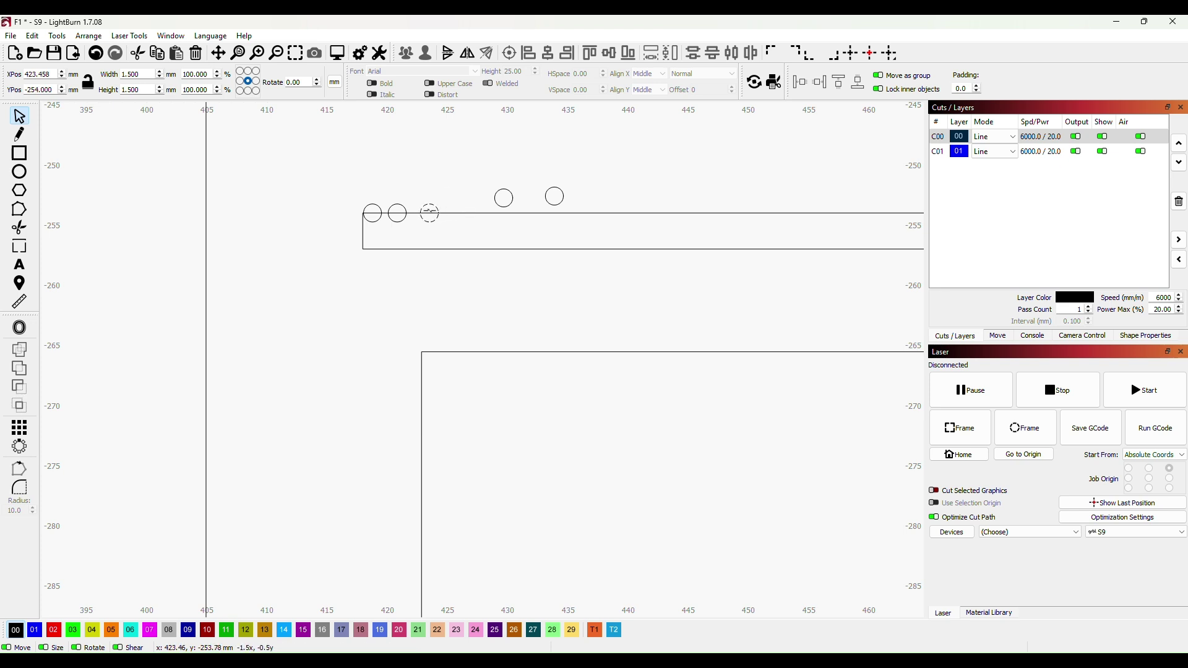
{"action": "left_click_drag", "start_coordinate": [432, 213], "coordinate": [432, 212]}
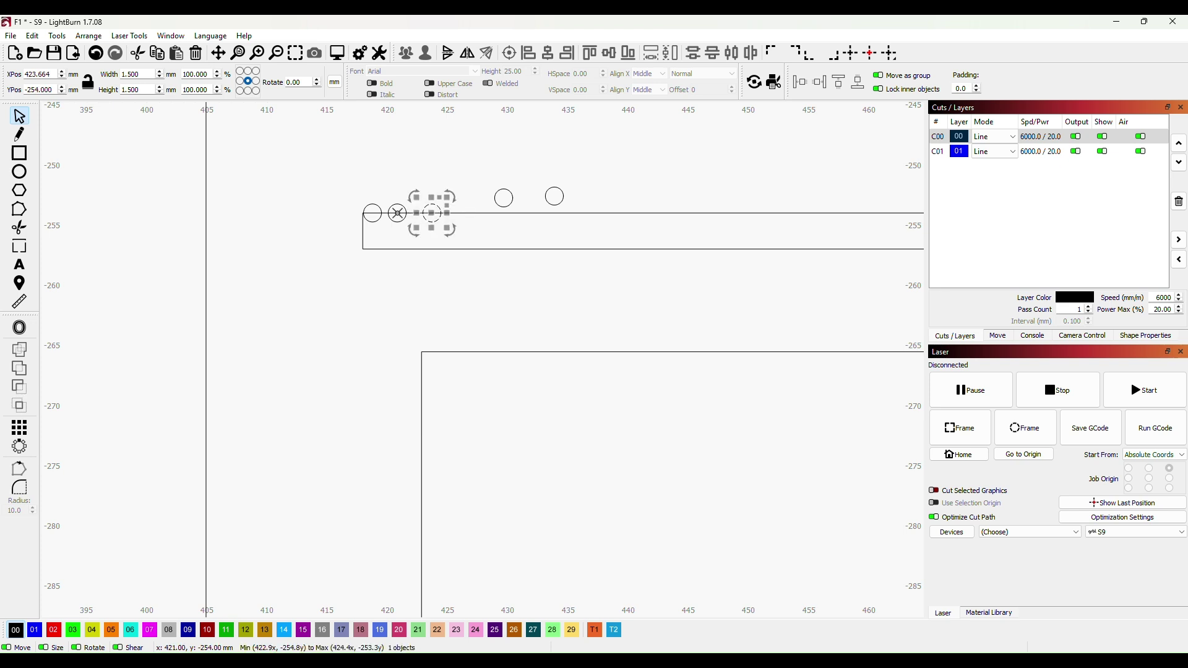
{"action": "left_click", "coordinate": [398, 213]}
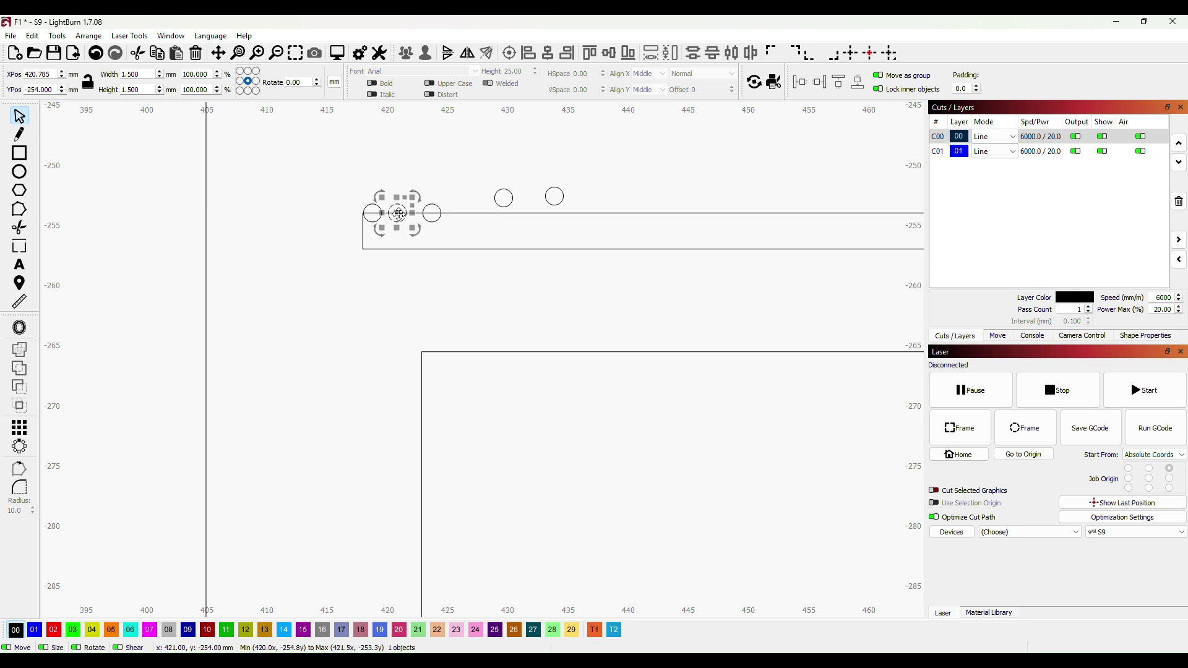
{"action": "left_click_drag", "start_coordinate": [402, 216], "coordinate": [439, 214]}
{"action": "left_click", "coordinate": [431, 214]}
{"action": "left_click", "coordinate": [506, 199]}
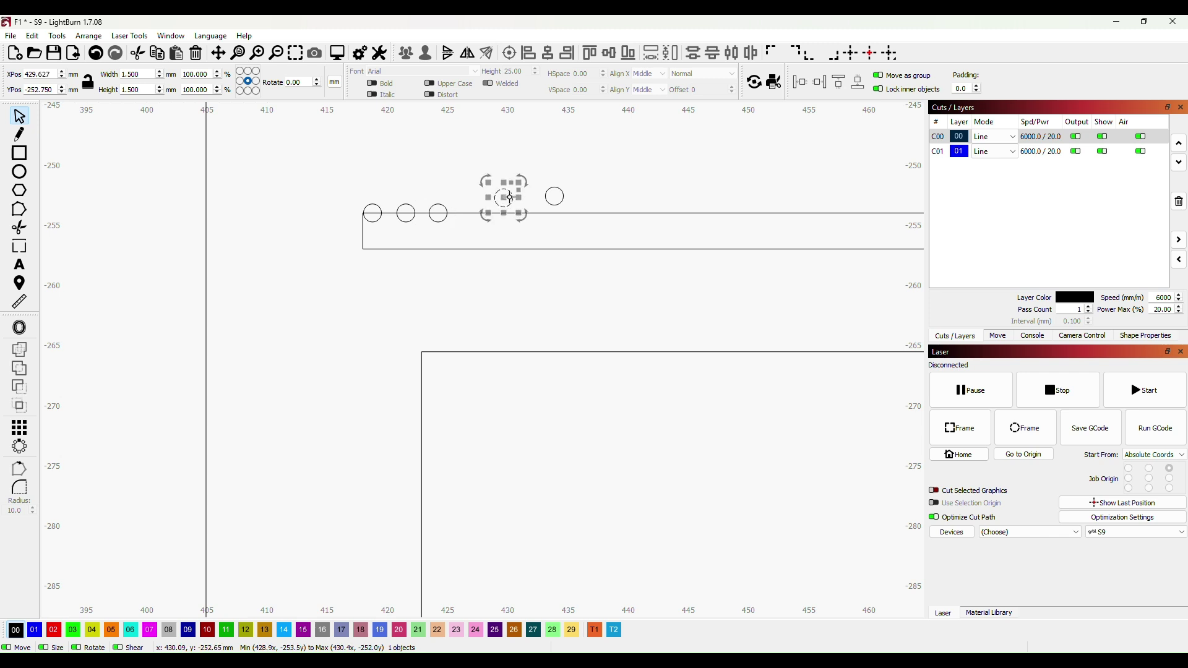
{"action": "mouse_move", "coordinate": [510, 198]}
{"action": "left_mouse_down"}
{"action": "mouse_move", "coordinate": [494, 198]}
{"action": "mouse_move", "coordinate": [500, 213]}
{"action": "left_mouse_up"}
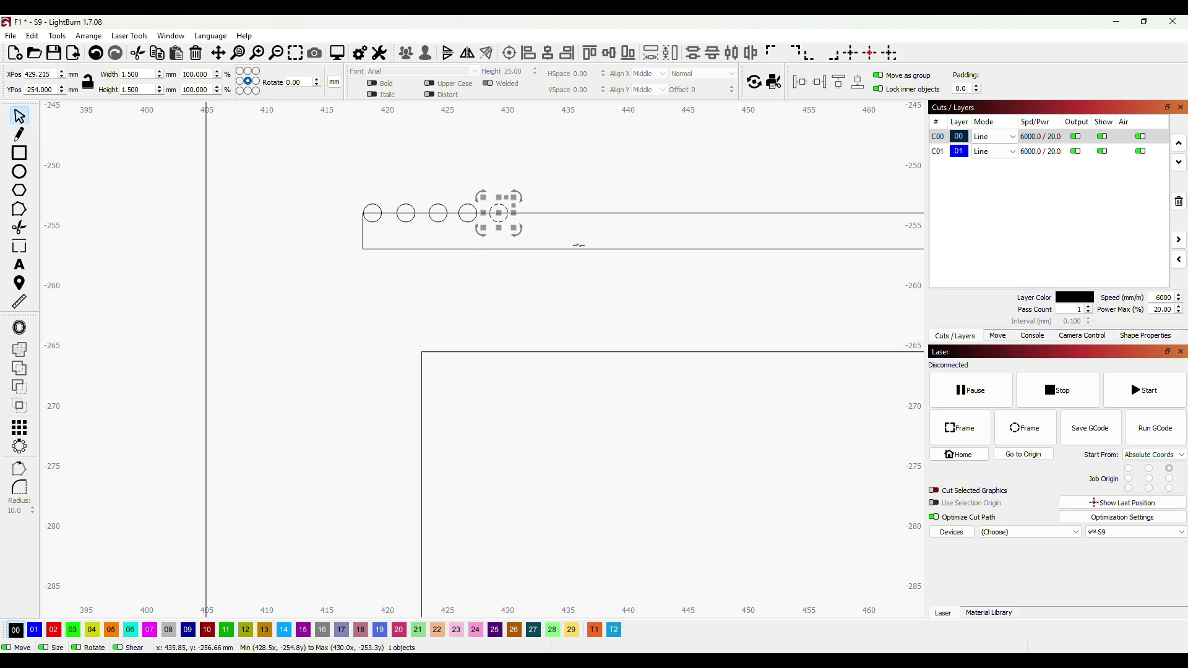
{"action": "left_click", "coordinate": [504, 281]}
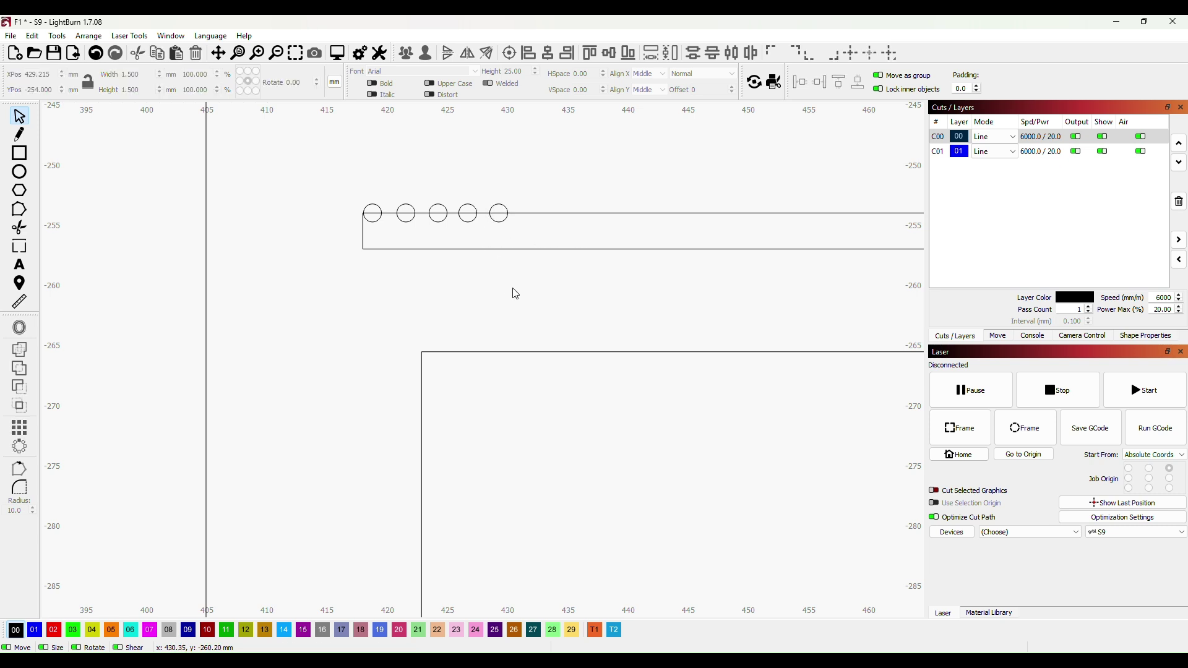
Move the narrow rectangle down, clear of the row of five circles
{"action": "scroll", "coordinate": [515, 294], "scroll_direction": "down", "scroll_amount": 1}
{"action": "scroll", "coordinate": [516, 294], "scroll_direction": "down", "scroll_amount": 3}
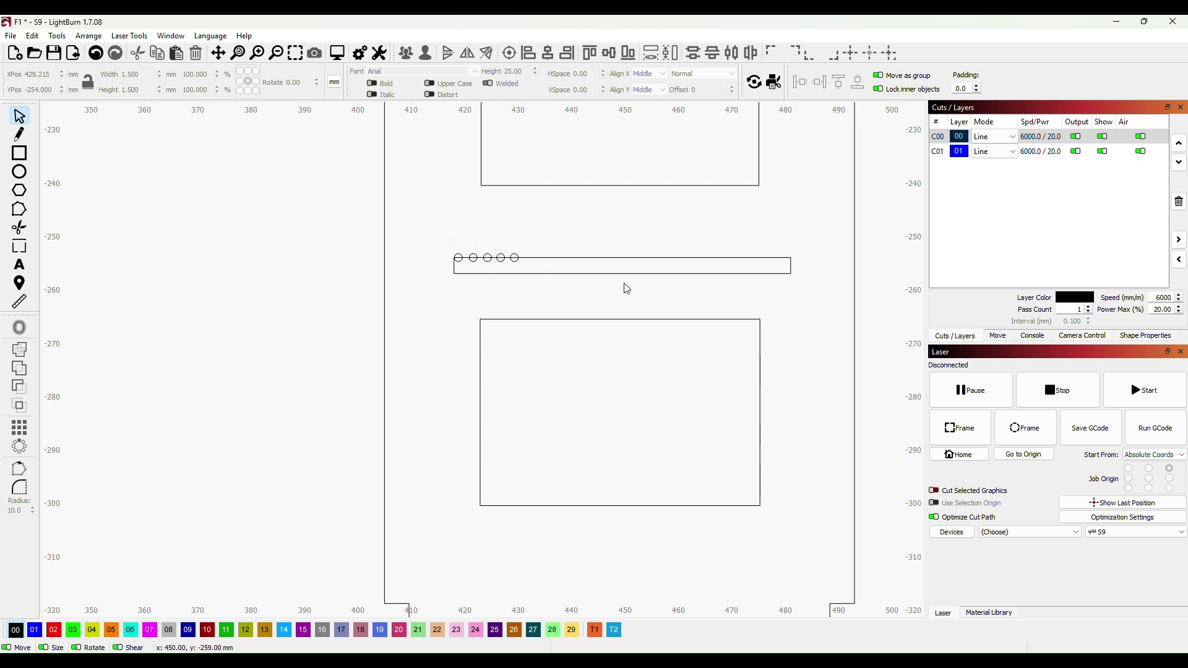
{"action": "left_click_drag", "start_coordinate": [622, 274], "coordinate": [630, 302]}
Copy the row of five small circles
{"action": "left_click_drag", "start_coordinate": [439, 222], "coordinate": [555, 279]}
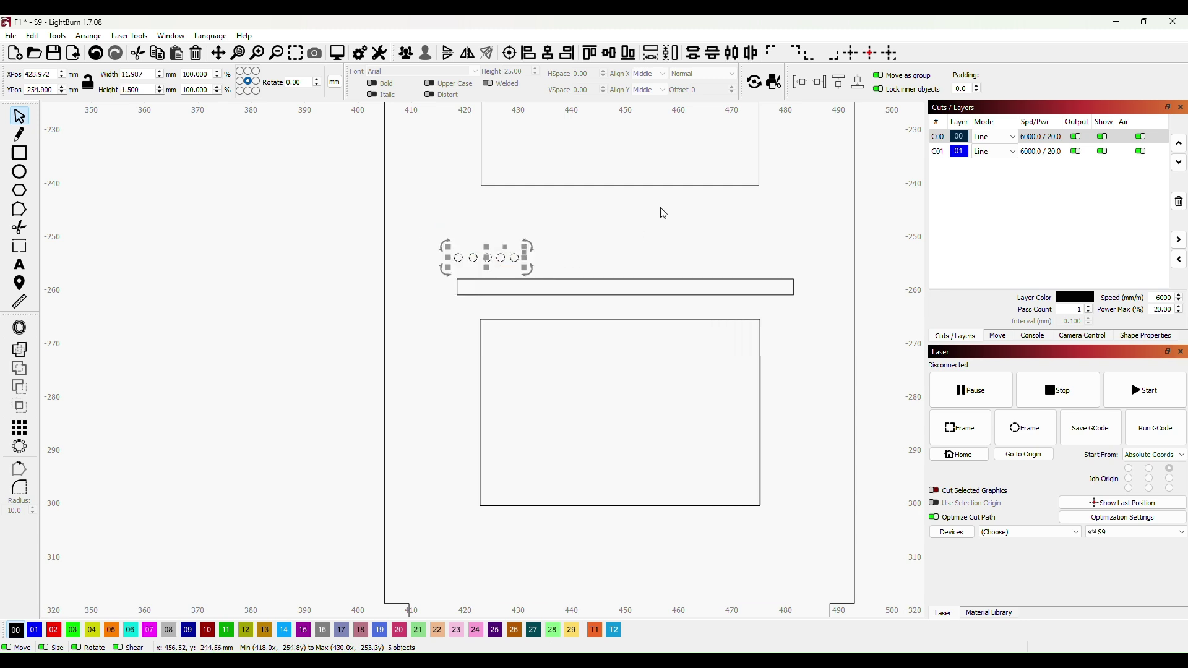
{"action": "left_click", "coordinate": [564, 306]}
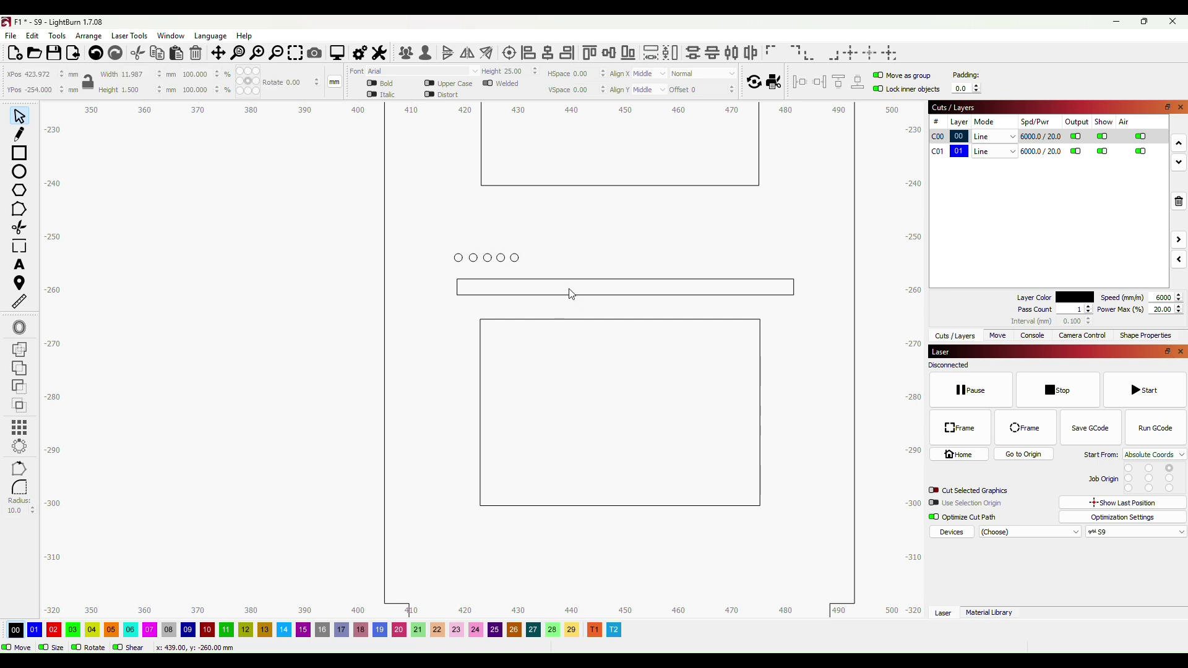
Undo the narrow rectangle's move so its upper edge runs through the five circles again
{"action": "left_click", "coordinate": [570, 280]}
{"action": "right_click", "coordinate": [572, 283]}
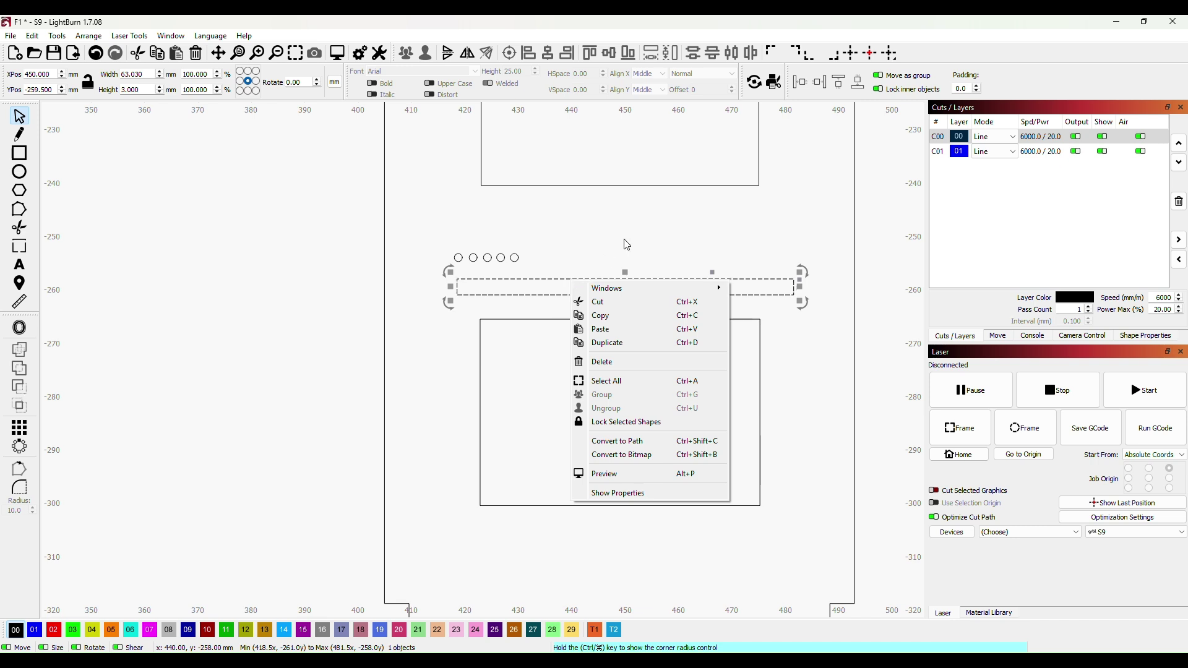
{"action": "left_click", "coordinate": [683, 236]}
{"action": "key", "text": "ctrl+z"}
{"action": "key", "text": "ctrl+z"}
{"action": "key", "text": "ctrl+z"}
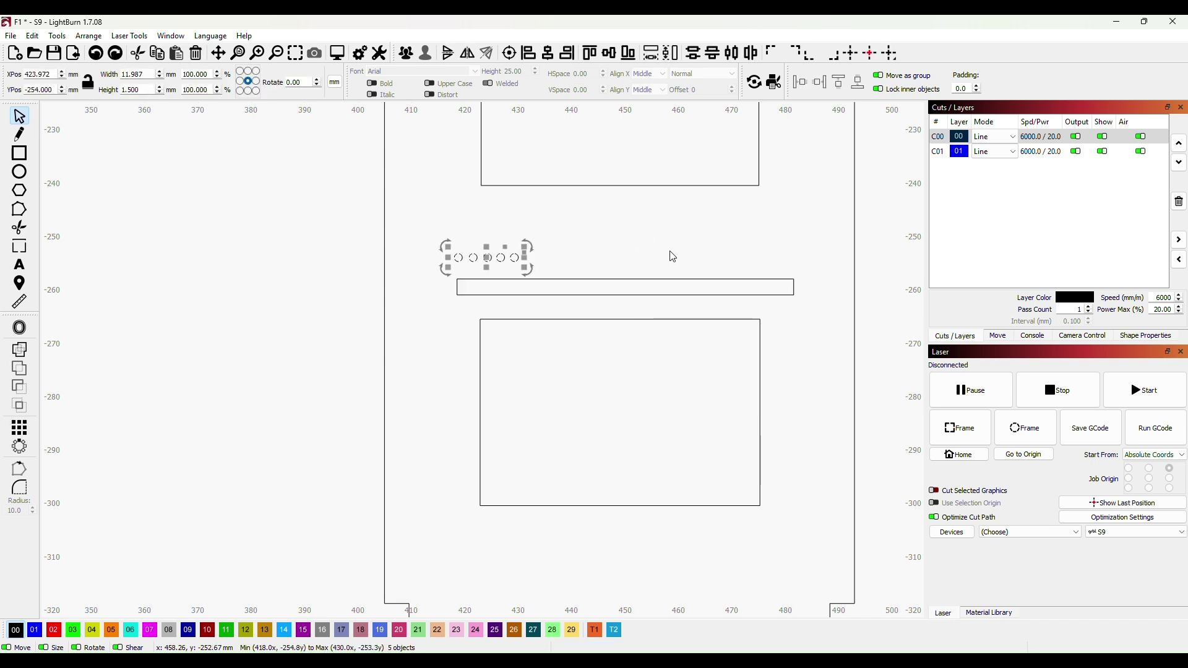
{"action": "key", "text": "ctrl+shift+z"}
{"action": "key", "text": "ctrl+shift+z"}
{"action": "key", "text": "ctrl+shift+z"}
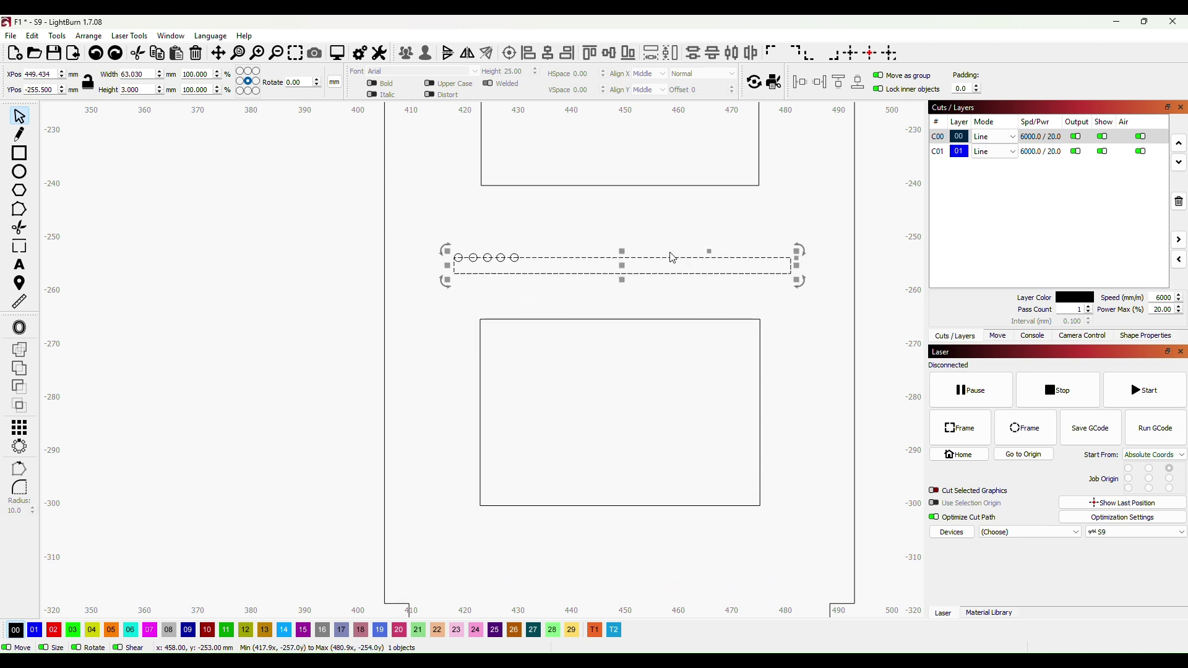
Paste the row of five circles and centre it on the narrow rectangle's lower edge, directly below the first row
{"action": "left_click", "coordinate": [463, 286]}
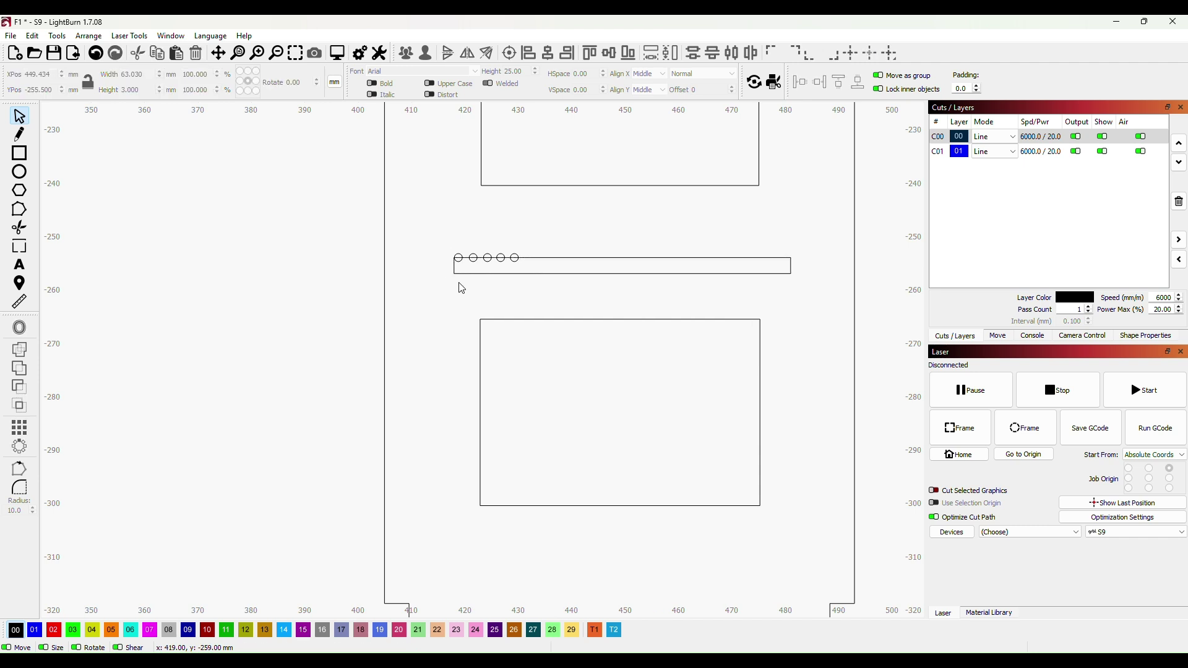
{"action": "key", "text": "ctrl+v"}
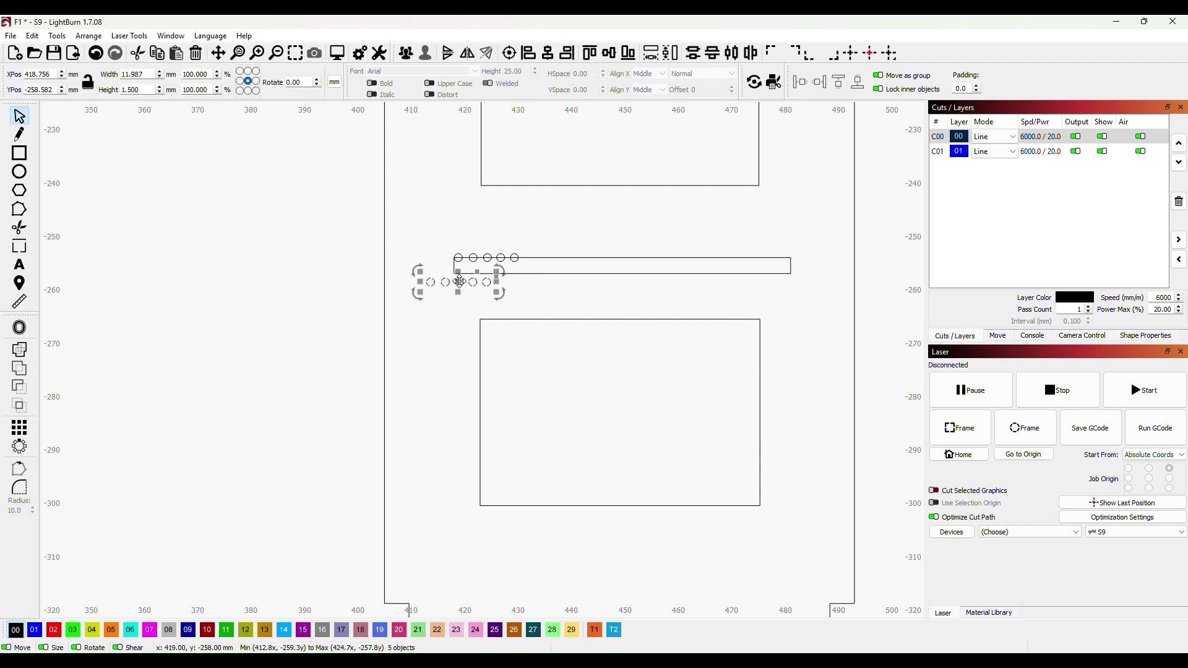
{"action": "left_click_drag", "start_coordinate": [460, 282], "coordinate": [475, 288]}
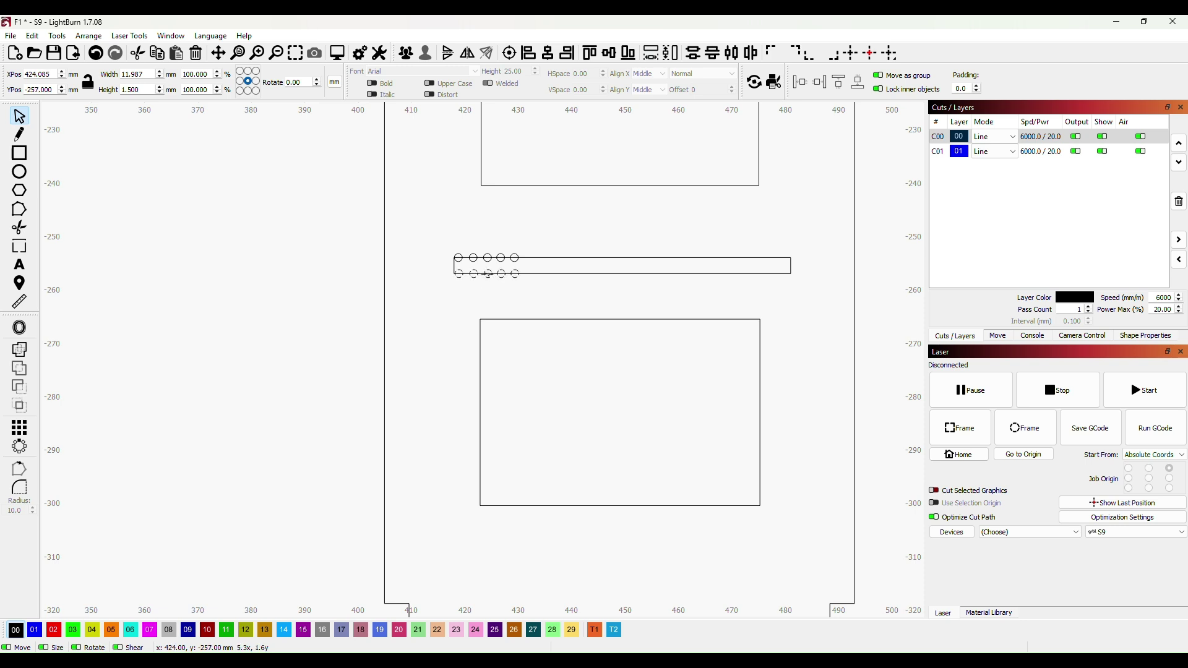
{"action": "left_click_drag", "start_coordinate": [488, 273], "coordinate": [488, 273]}
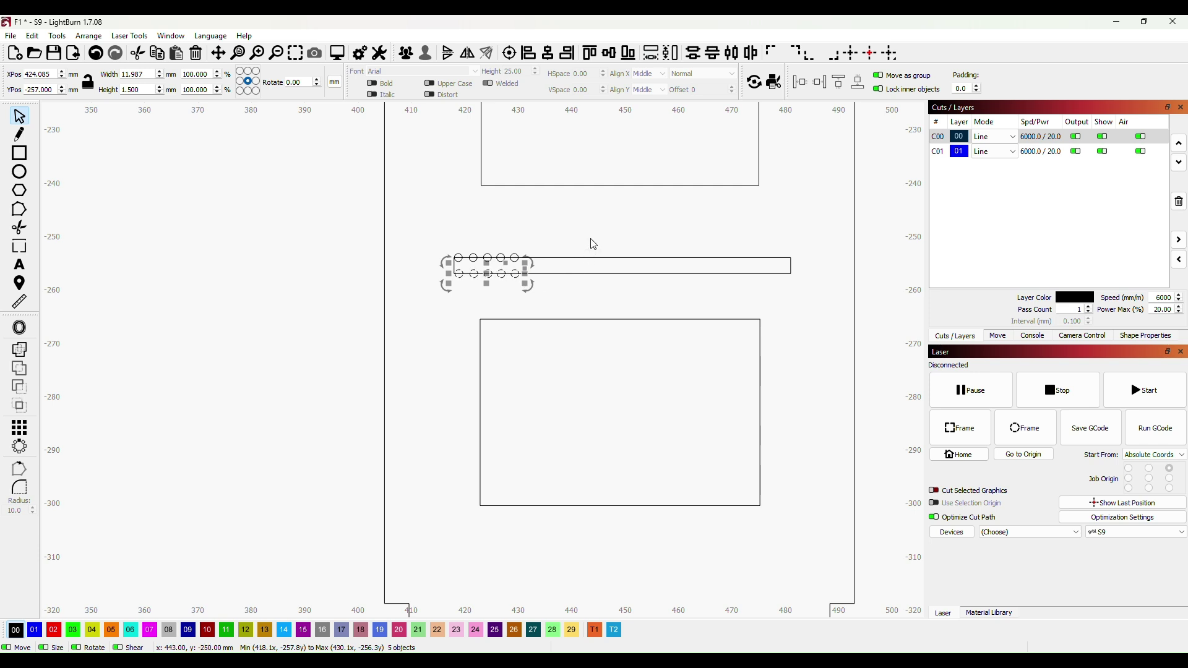
Paste more five-circle rows onto both edges of the narrow rectangle, forming three further matching pairs up to its right end
{"action": "key", "text": "ctrl+v"}
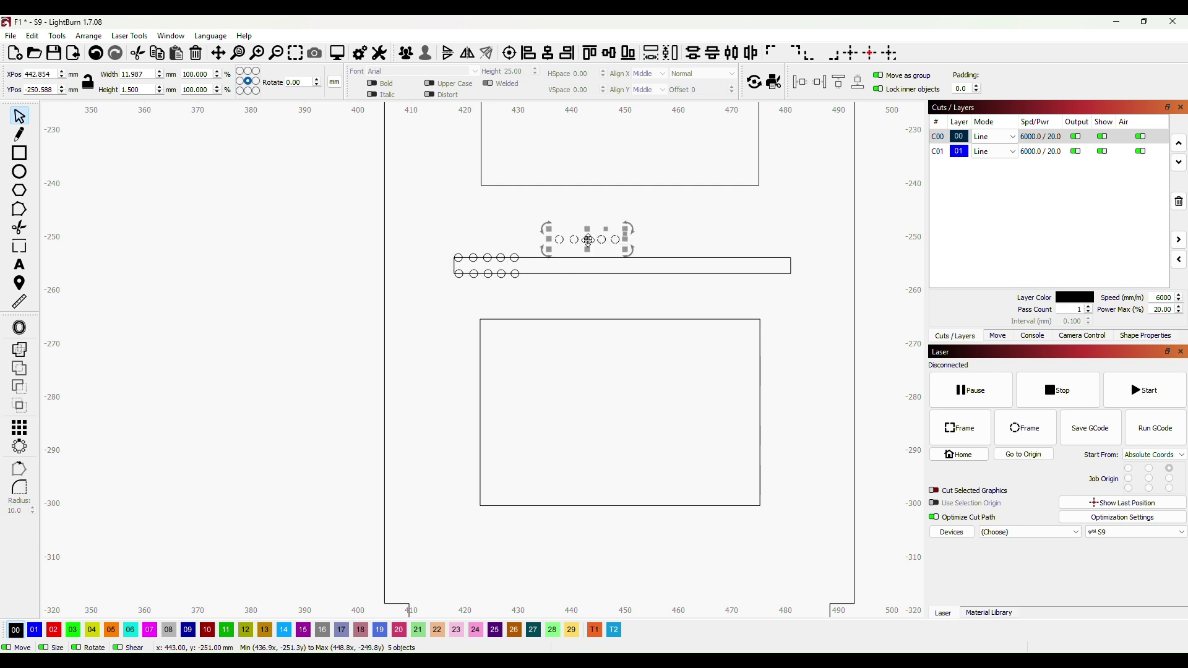
{"action": "left_click_drag", "start_coordinate": [588, 240], "coordinate": [589, 257]}
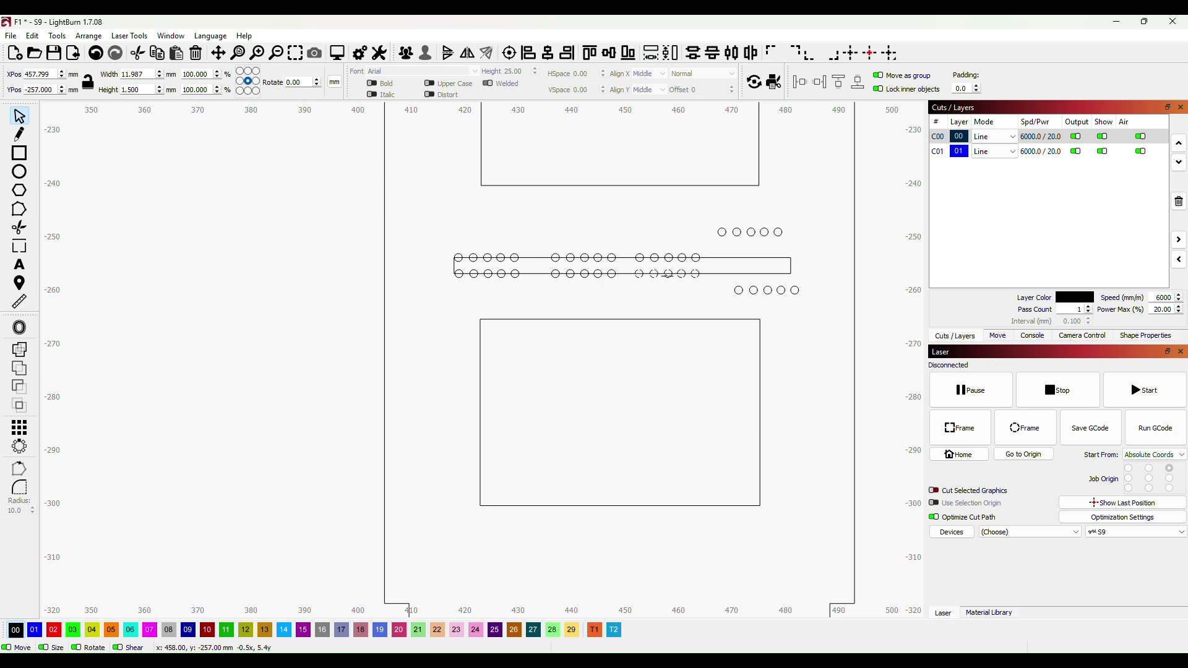
{"action": "left_click_drag", "start_coordinate": [667, 274], "coordinate": [669, 275]}
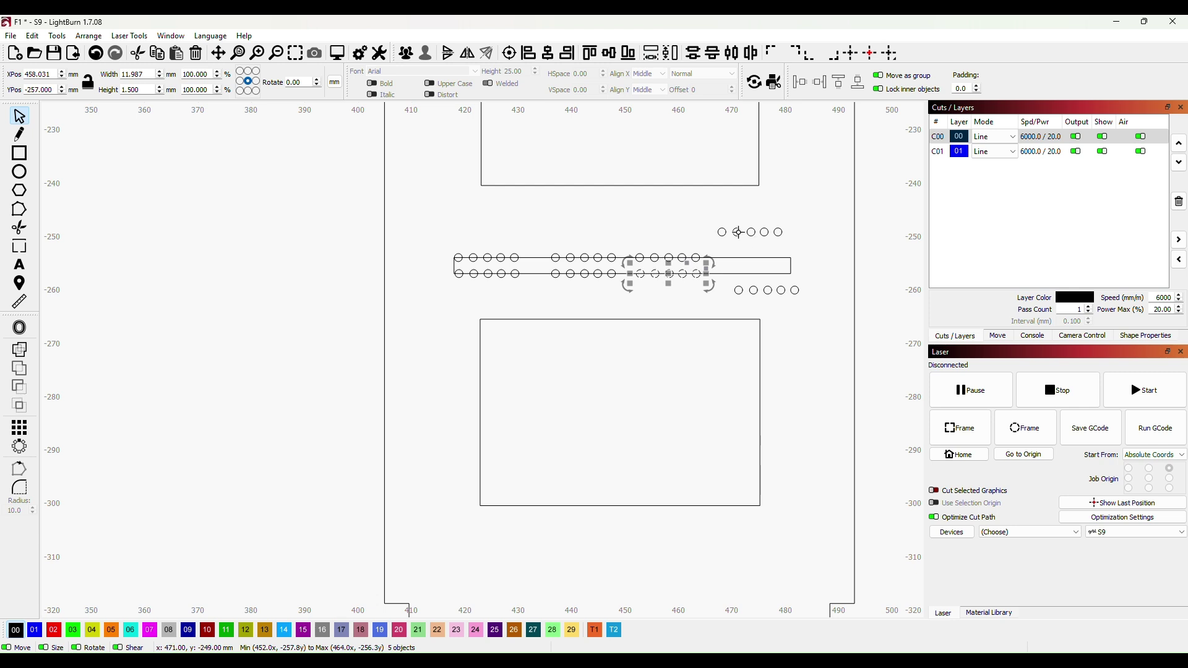
{"action": "left_click_drag", "start_coordinate": [705, 216], "coordinate": [758, 256]}
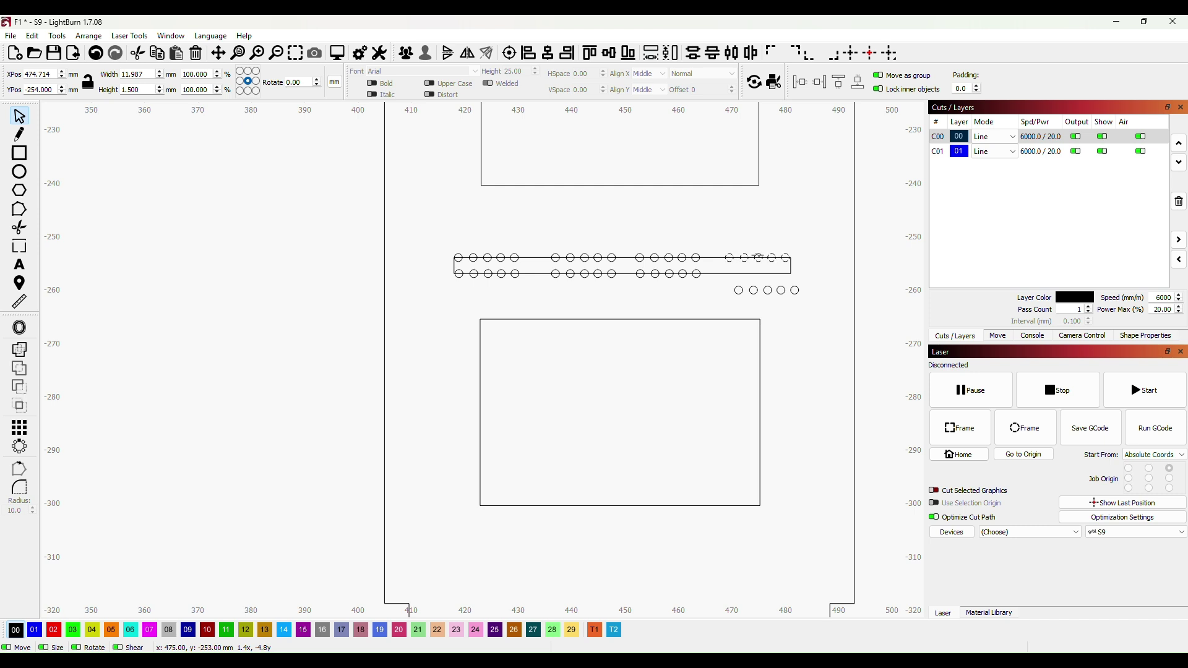
{"action": "left_click_drag", "start_coordinate": [722, 272], "coordinate": [757, 275]}
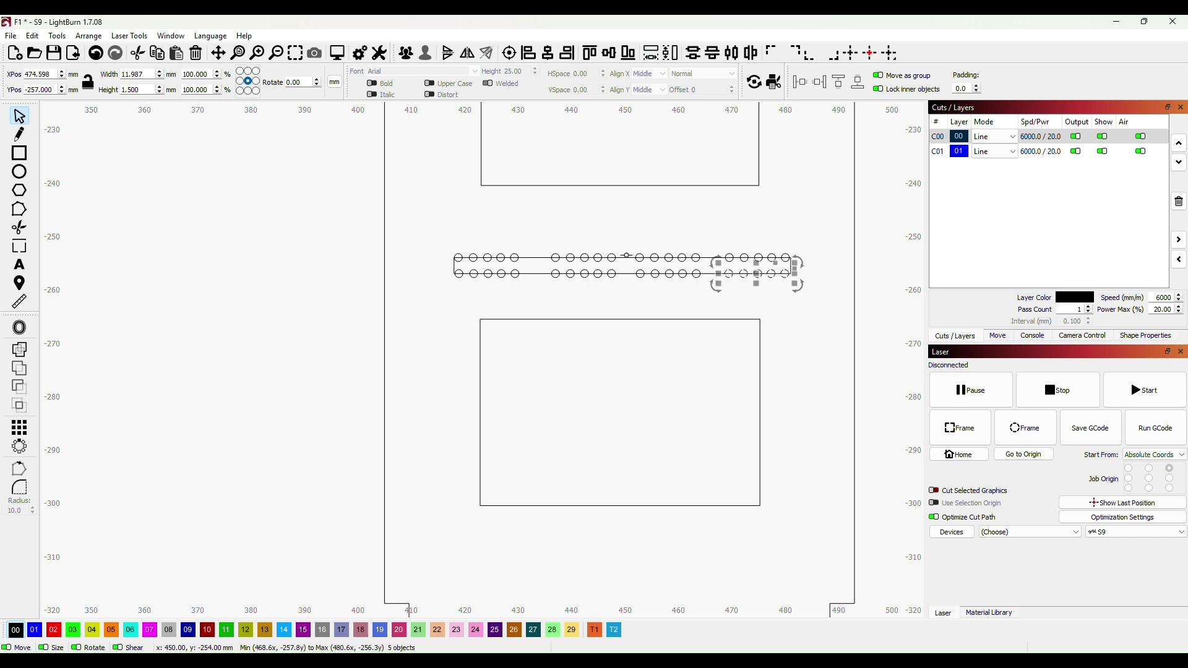
Shift the third pair of circle rows slightly right along the narrow rectangle's edges to even out the gaps
{"action": "left_click_drag", "start_coordinate": [633, 243], "coordinate": [672, 256]}
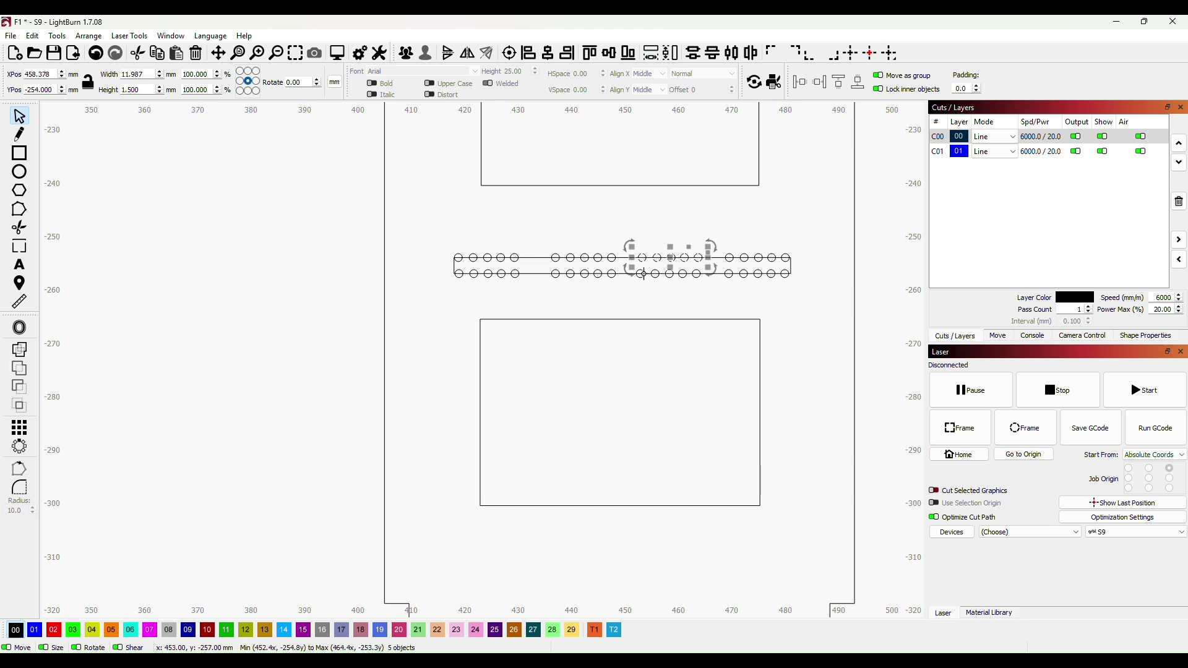
{"action": "left_click", "coordinate": [648, 310]}
{"action": "left_click_drag", "start_coordinate": [703, 293], "coordinate": [671, 276]}
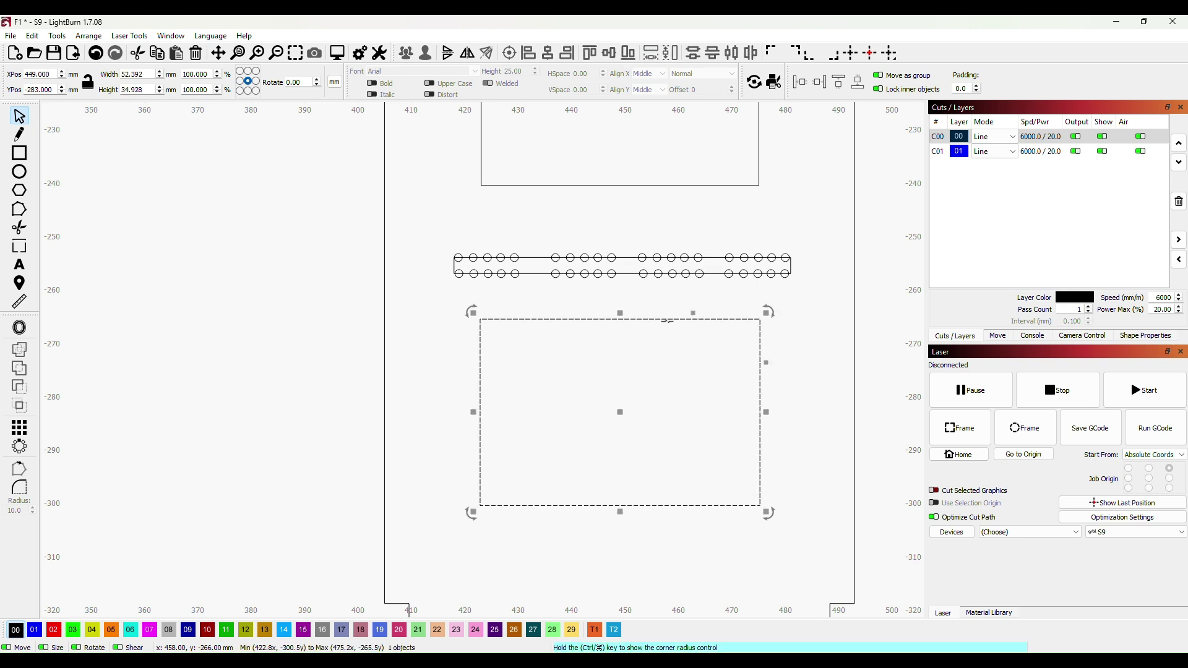
Paste a copy of the narrow rectangle with its circles, rotate it upright right of the lower cutout, and raise the original about 8.5 mm
{"action": "left_click_drag", "start_coordinate": [413, 230], "coordinate": [827, 297]}
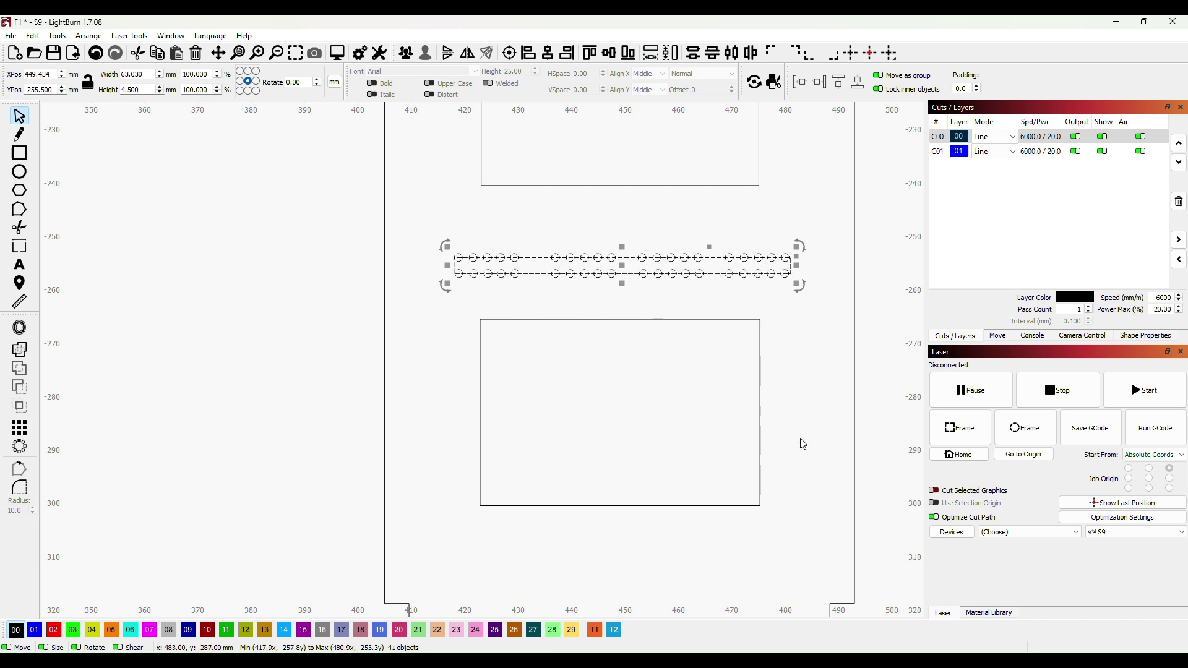
{"action": "key", "text": "ctrl+v"}
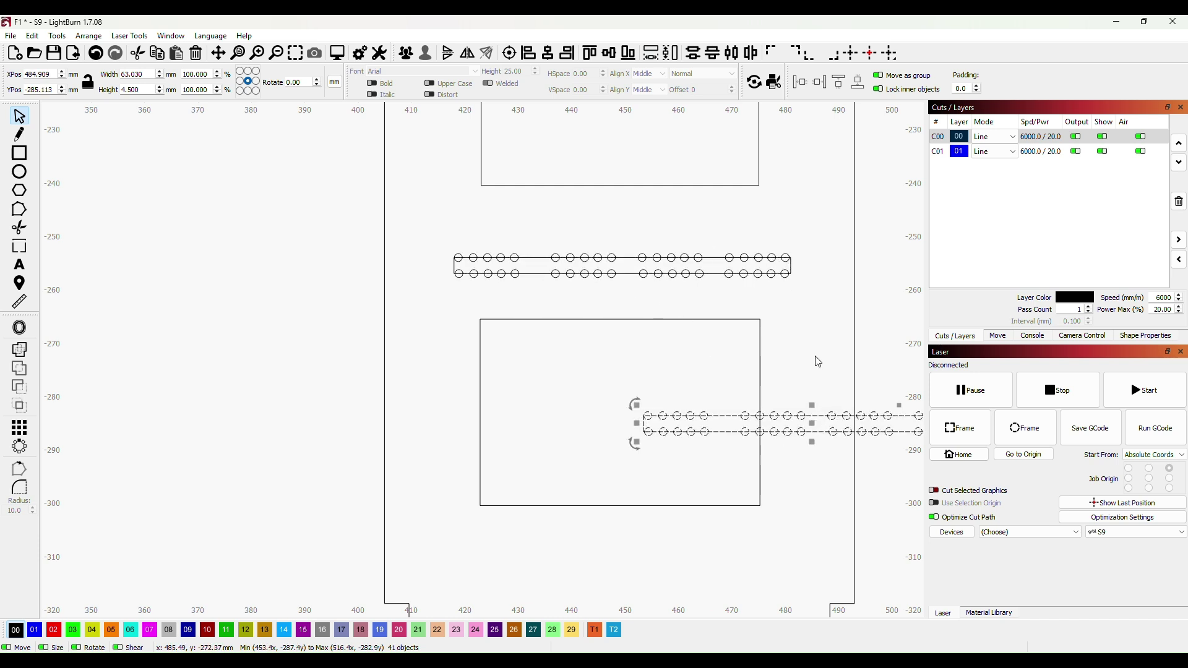
{"action": "left_click_drag", "start_coordinate": [819, 355], "coordinate": [605, 326]}
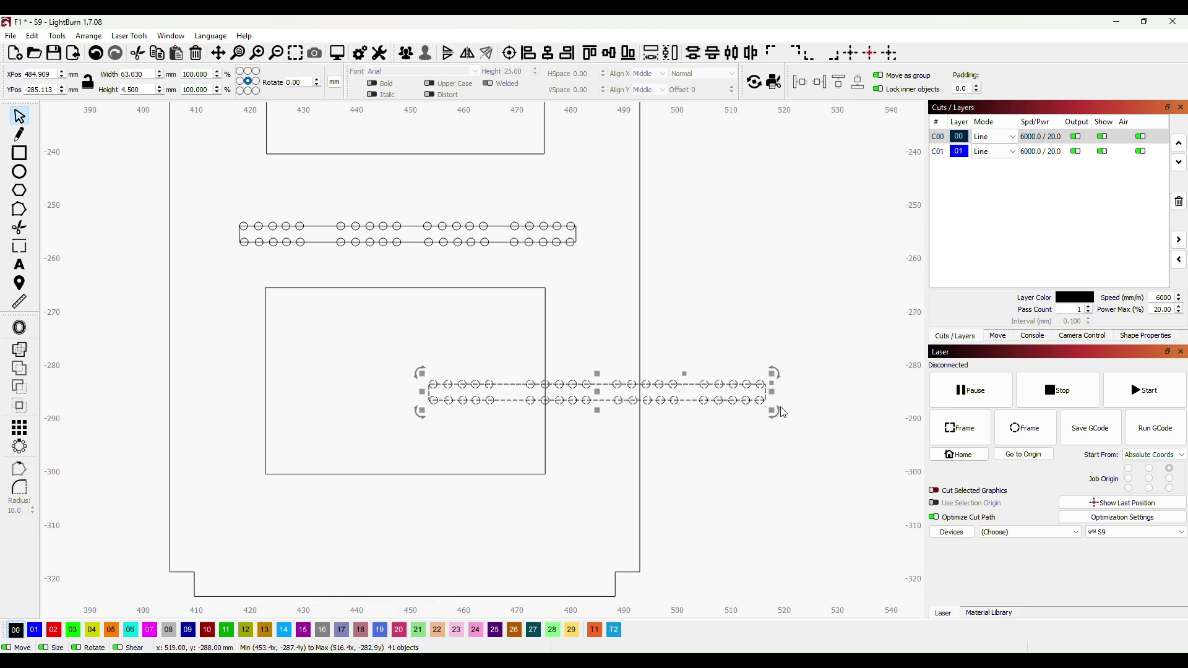
{"action": "left_click_drag", "start_coordinate": [774, 410], "coordinate": [591, 507]}
{"action": "left_click_drag", "start_coordinate": [481, 242], "coordinate": [482, 197]}
Paste a second copy of the narrow rectangle with its circles and rotate it upright along the lower cutout's left side
{"action": "key", "text": "ctrl+v"}
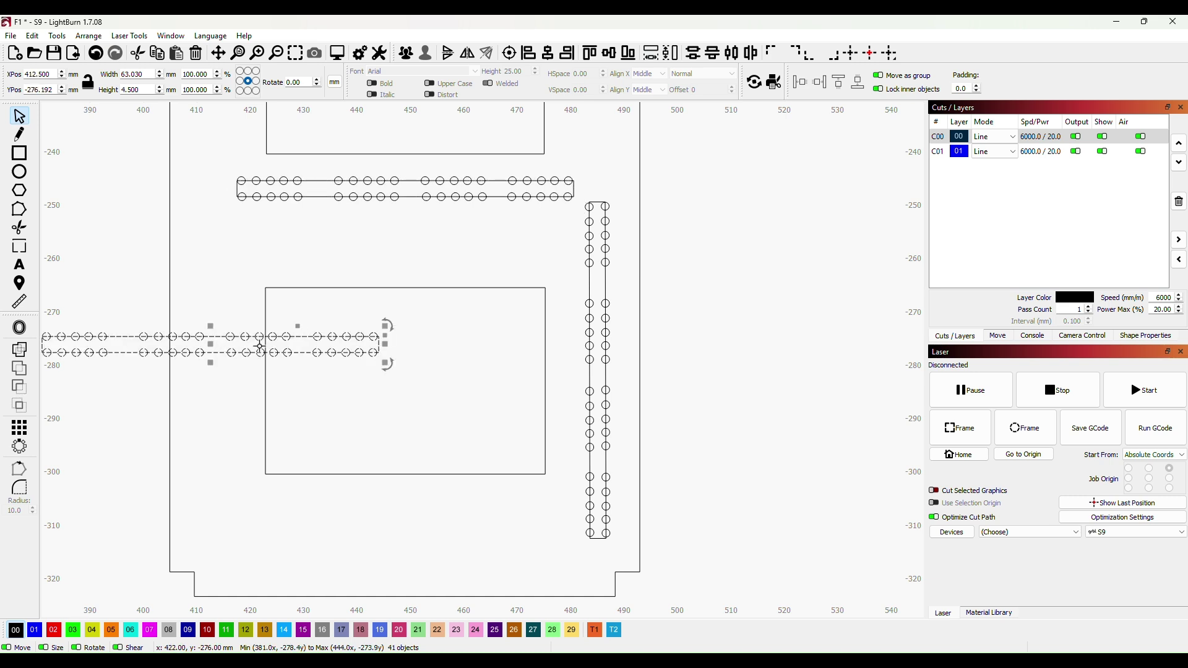
{"action": "left_click_drag", "start_coordinate": [391, 365], "coordinate": [198, 474]}
{"action": "left_click_drag", "start_coordinate": [213, 349], "coordinate": [222, 381]}
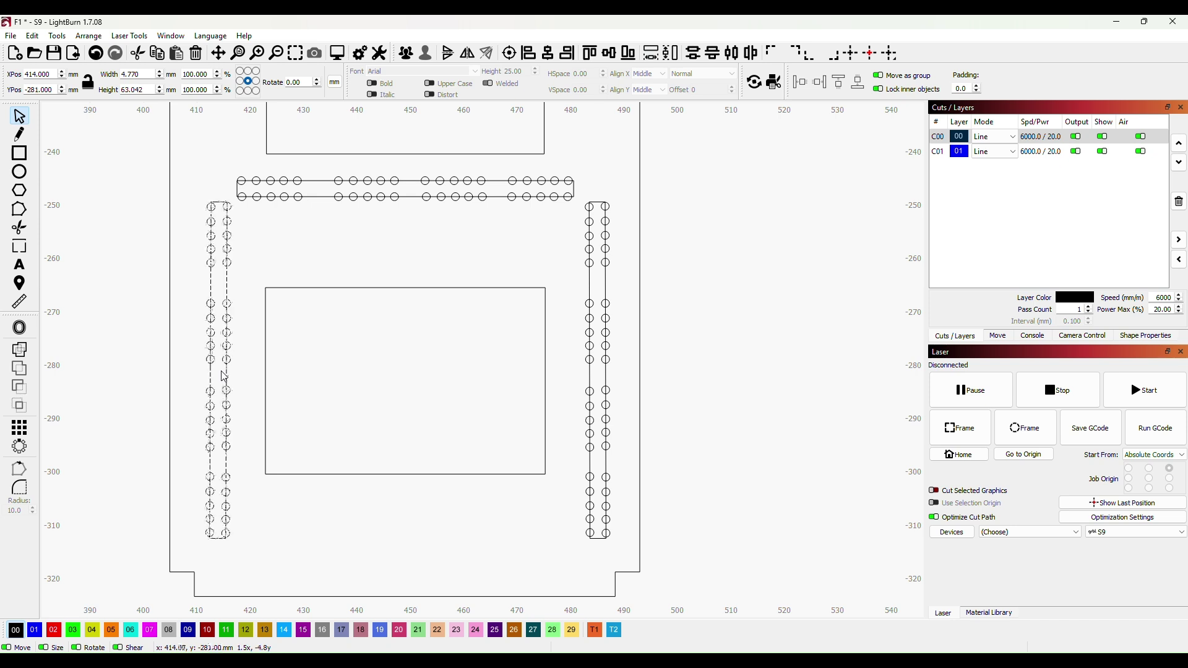
Delete the three narrow guide rectangles around the lower cutout, keeping only their rows of circles
{"action": "scroll", "coordinate": [700, 319], "scroll_direction": "down", "scroll_amount": 2}
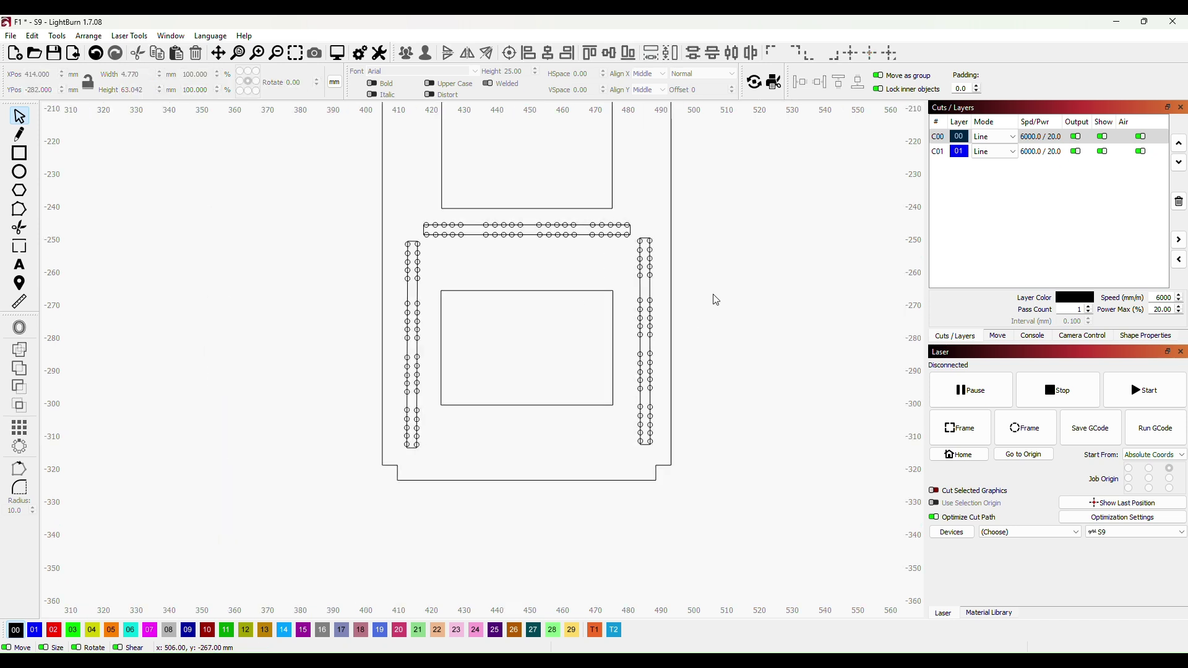
{"action": "scroll", "coordinate": [713, 216], "scroll_direction": "down", "scroll_amount": 1}
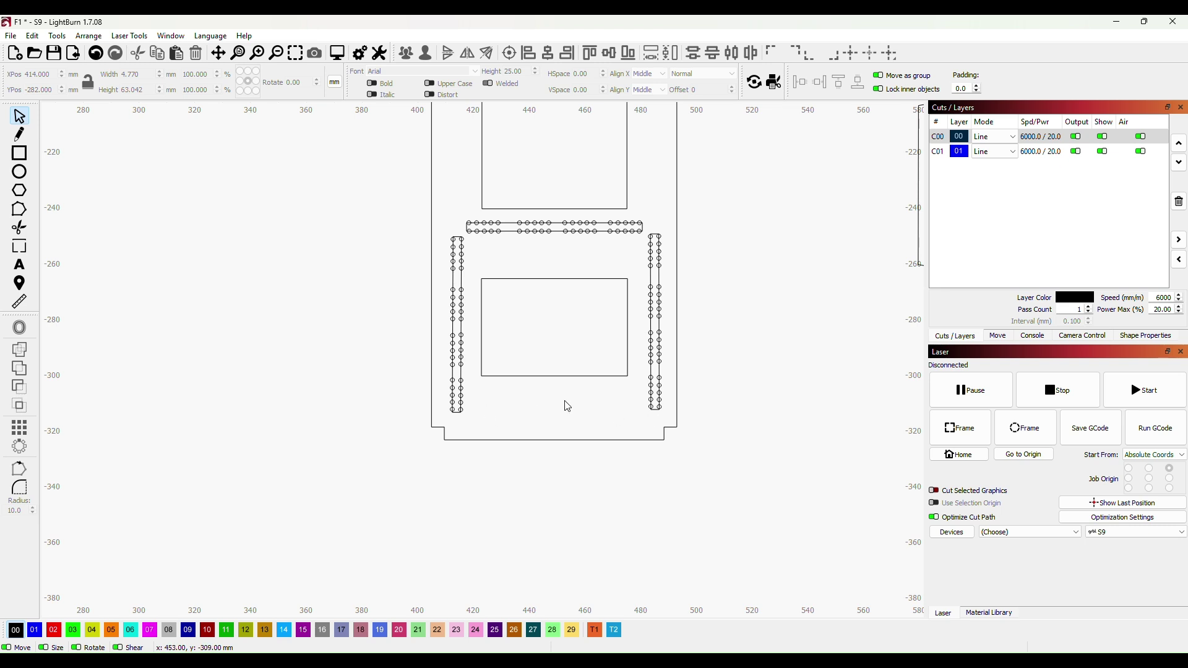
{"action": "scroll", "coordinate": [566, 402], "scroll_direction": "up", "scroll_amount": 5}
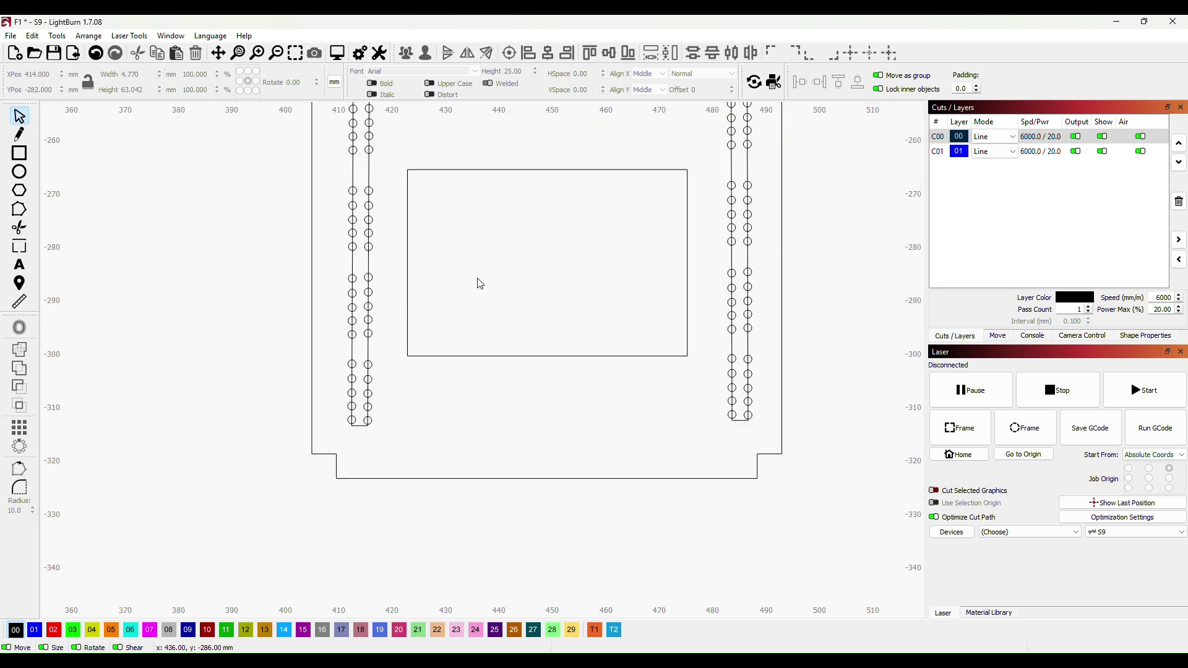
{"action": "left_click_drag", "start_coordinate": [480, 283], "coordinate": [488, 391]}
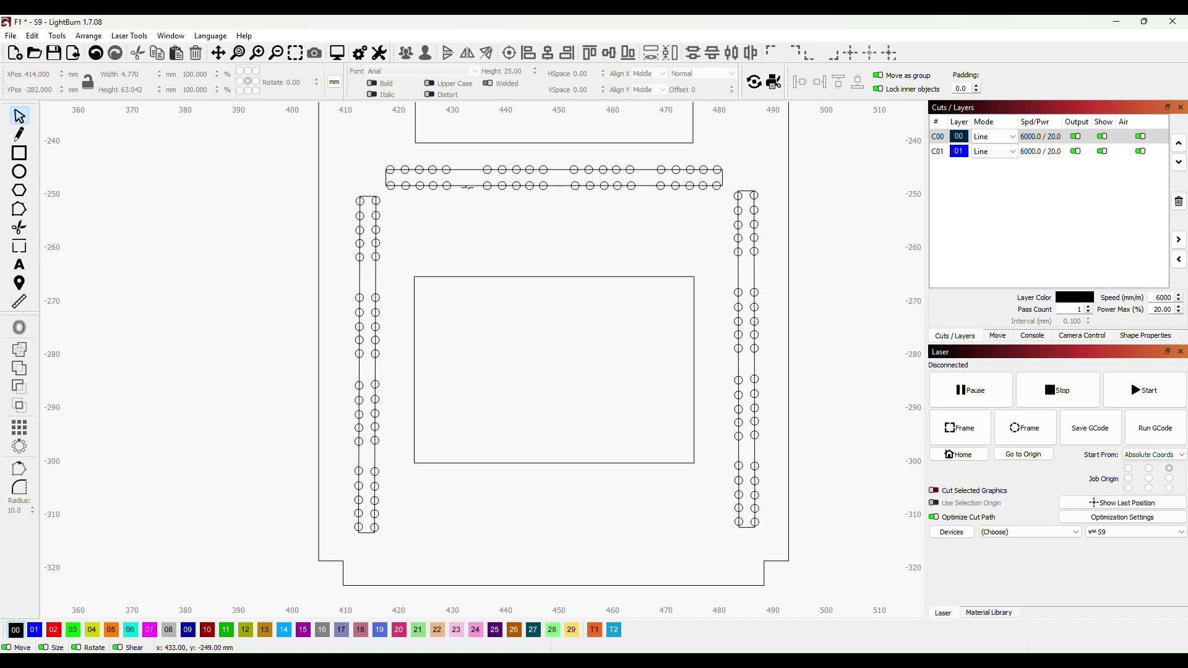
{"action": "left_click", "coordinate": [468, 185]}
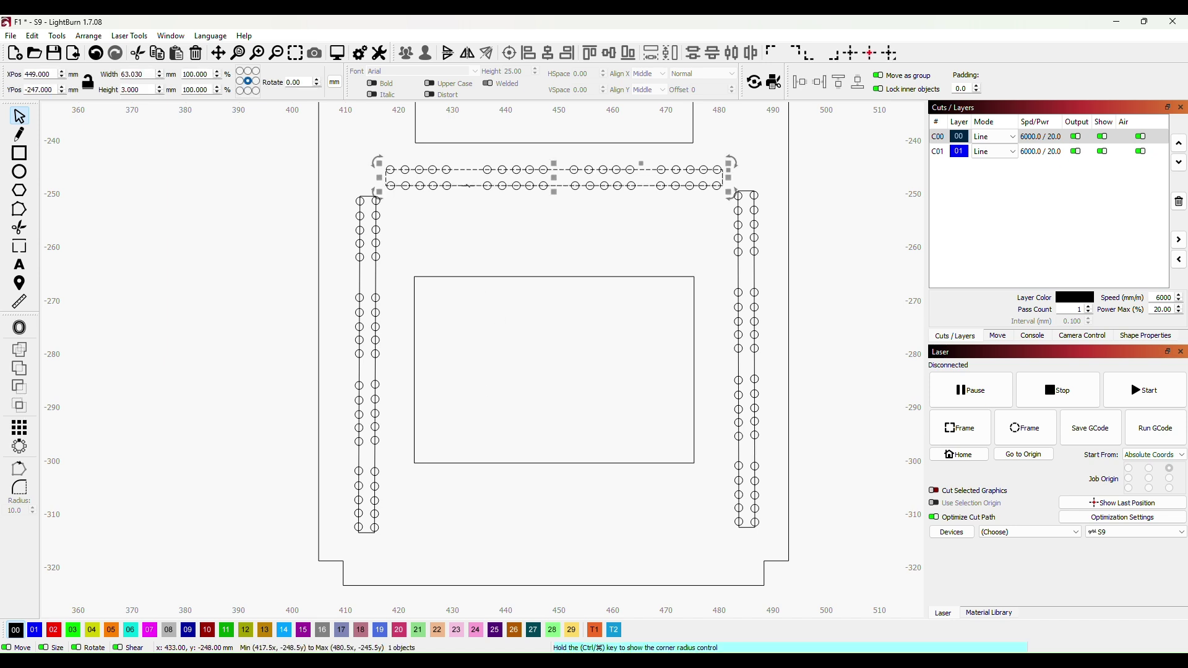
{"action": "left_click", "coordinate": [472, 190]}
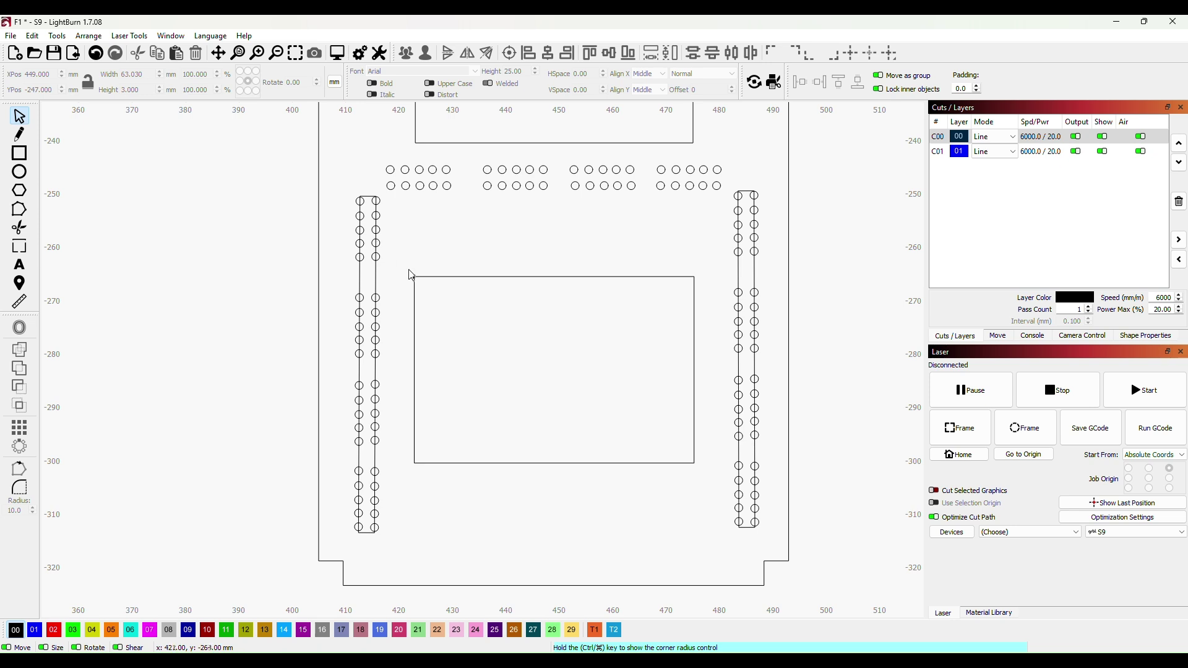
{"action": "left_click", "coordinate": [376, 289]}
{"action": "key", "text": "Delete"}
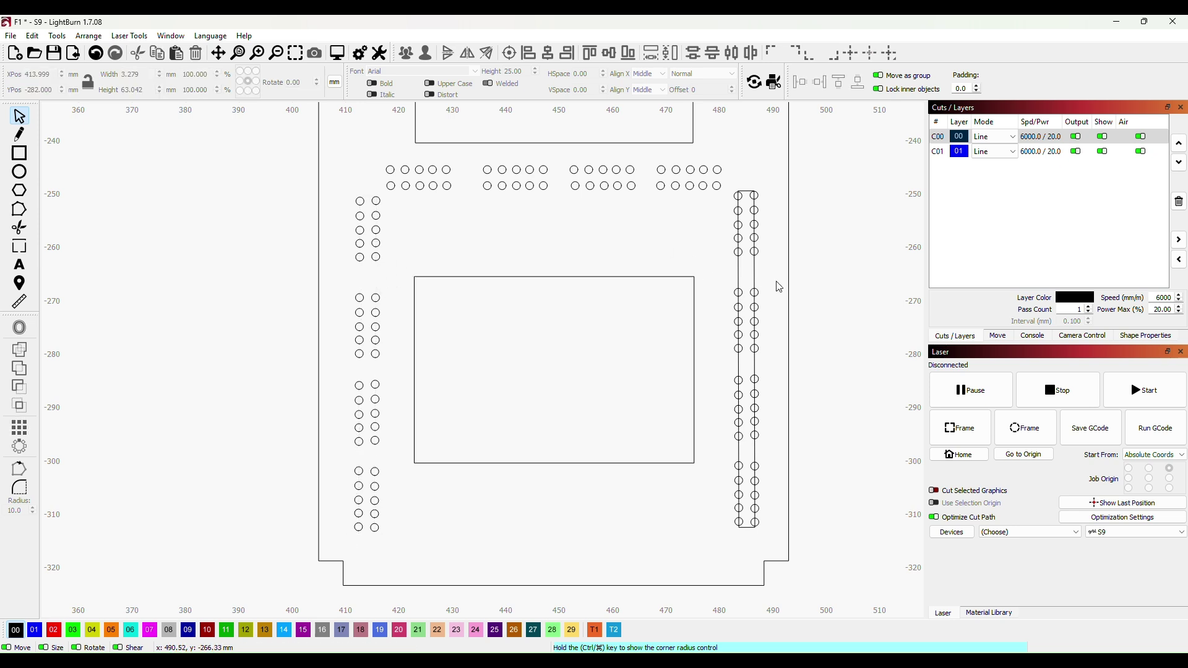
{"action": "left_click", "coordinate": [754, 276]}
{"action": "key", "text": "Delete"}
Add the text label F1 with a height of 3 mm above the former's upper cutout and assign it to layer 01
{"action": "scroll", "coordinate": [823, 277], "scroll_direction": "down", "scroll_amount": 2}
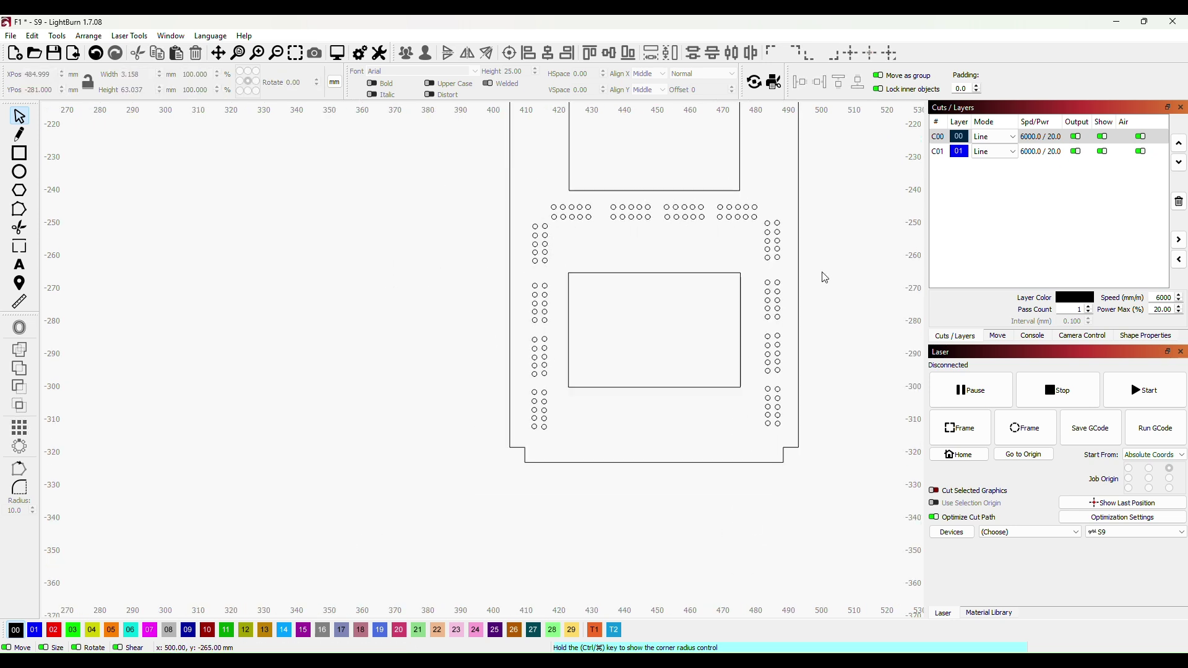
{"action": "scroll", "coordinate": [824, 277], "scroll_direction": "down", "scroll_amount": 3}
{"action": "left_click_drag", "start_coordinate": [872, 343], "coordinate": [579, 411]}
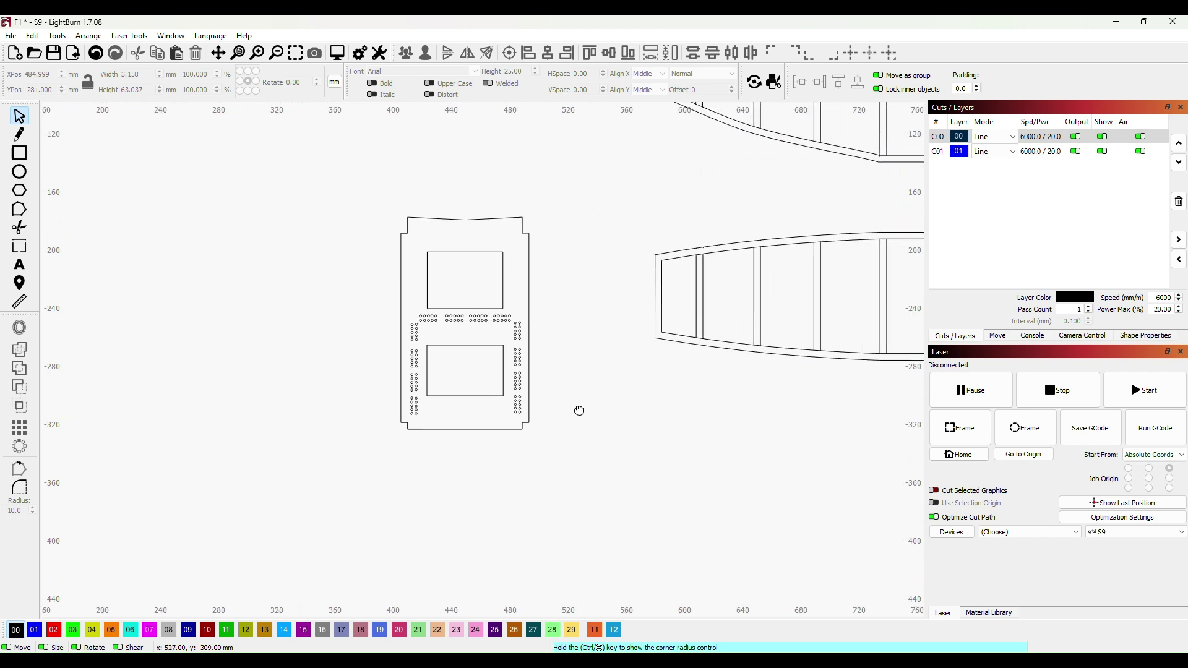
{"action": "scroll", "coordinate": [584, 422], "scroll_direction": "up", "scroll_amount": 2}
{"action": "scroll", "coordinate": [571, 372], "scroll_direction": "down", "scroll_amount": 2}
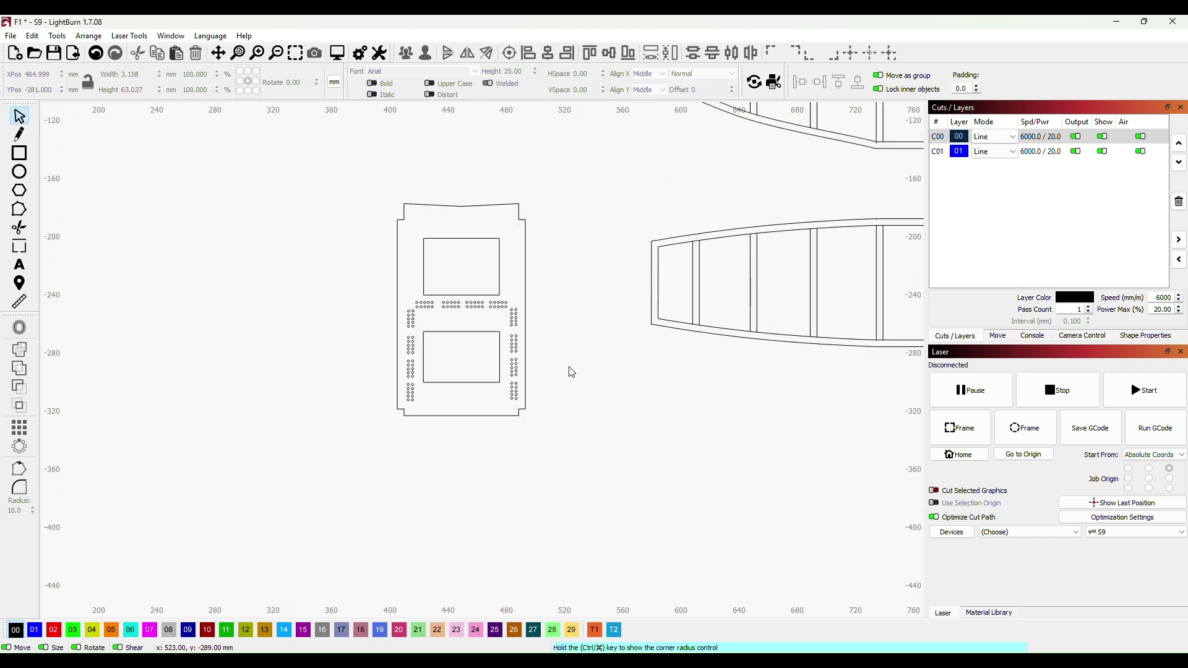
{"action": "scroll", "coordinate": [588, 362], "scroll_direction": "up", "scroll_amount": 1}
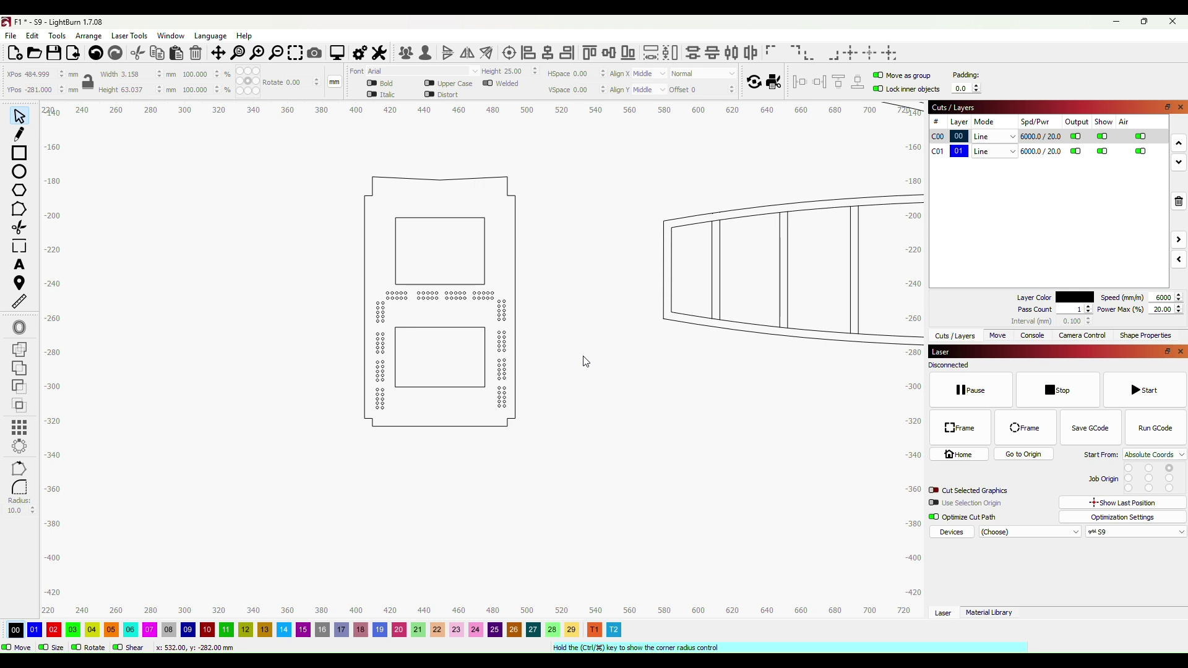
{"action": "scroll", "coordinate": [430, 257], "scroll_direction": "down", "scroll_amount": 1}
{"action": "left_click", "coordinate": [21, 266]}
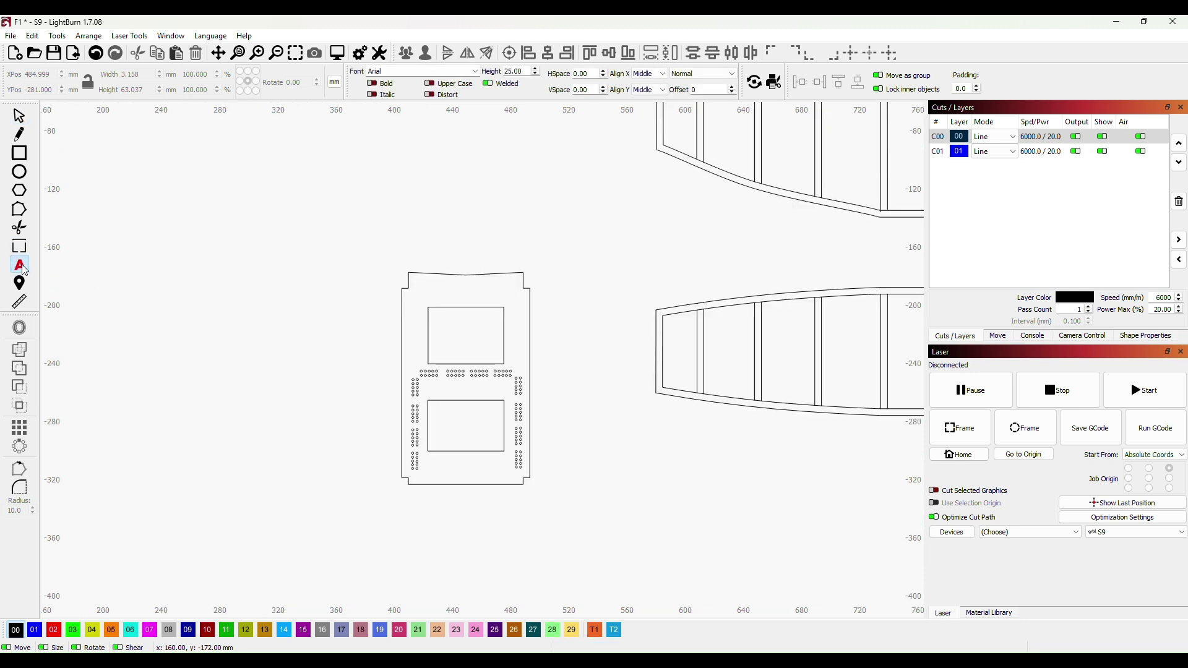
{"action": "left_click", "coordinate": [460, 301]}
{"action": "left_click_drag", "start_coordinate": [527, 73], "coordinate": [495, 72]}
{"action": "type", "text": "3"}
{"action": "key", "text": "Return"}
{"action": "left_click", "coordinate": [18, 116]}
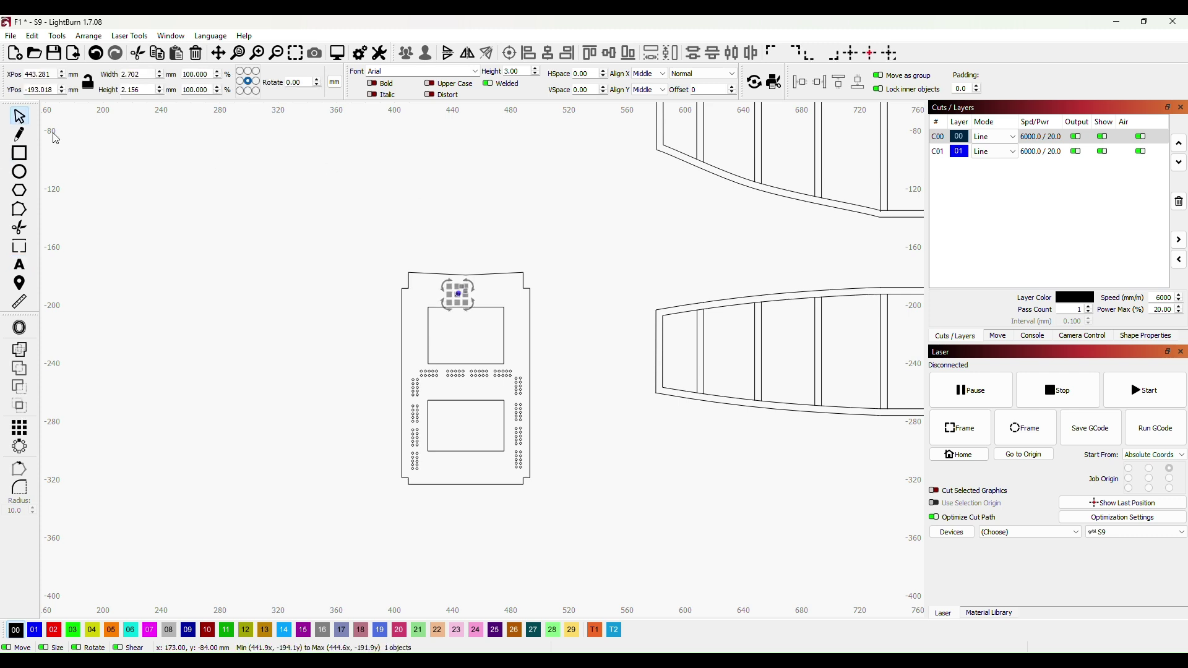
{"action": "left_click", "coordinate": [35, 631]}
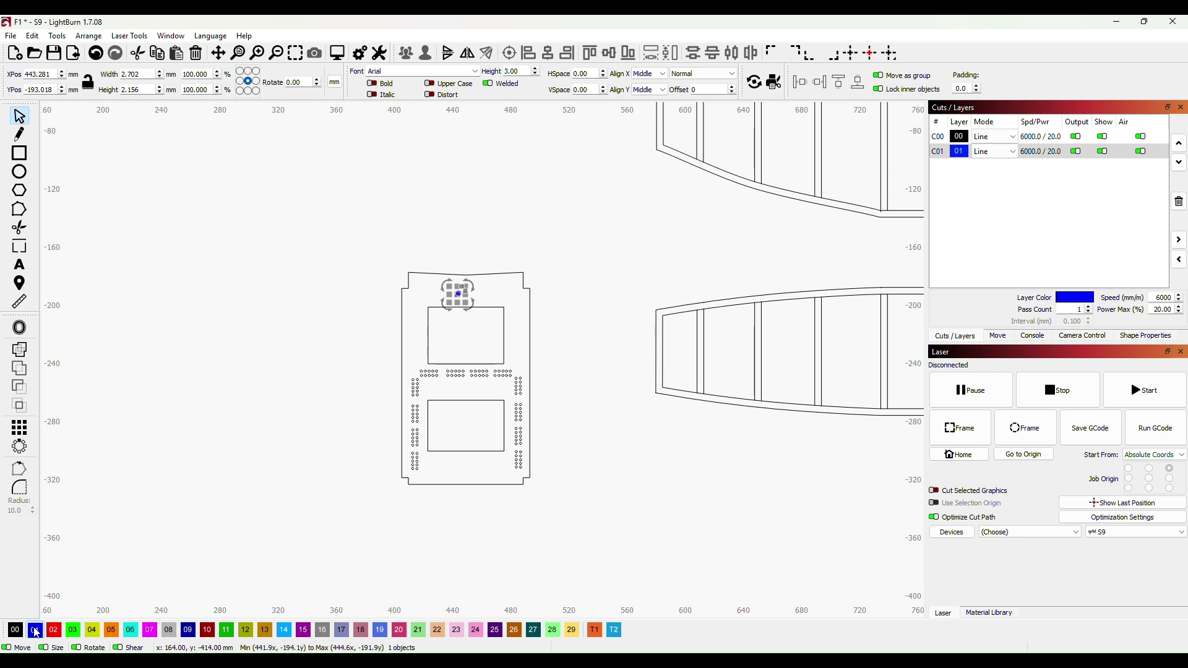
{"action": "left_click", "coordinate": [591, 328]}
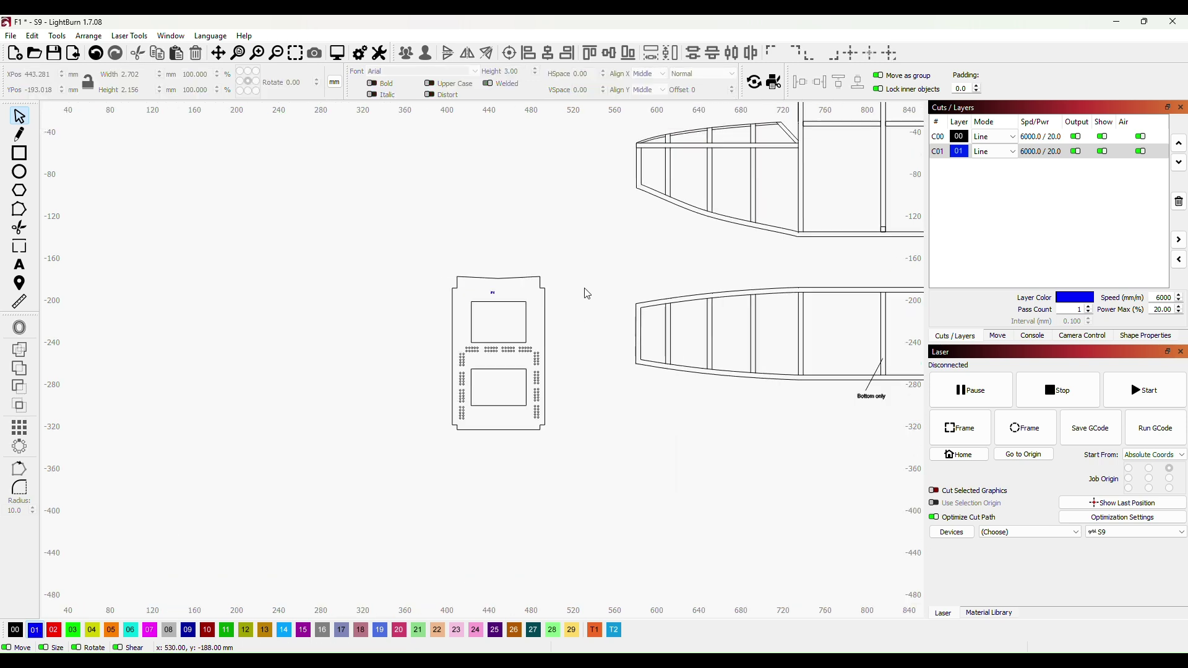
Group the complete former outline with its cutouts, circle rows and F1 label
{"action": "left_click_drag", "start_coordinate": [380, 248], "coordinate": [567, 521]}
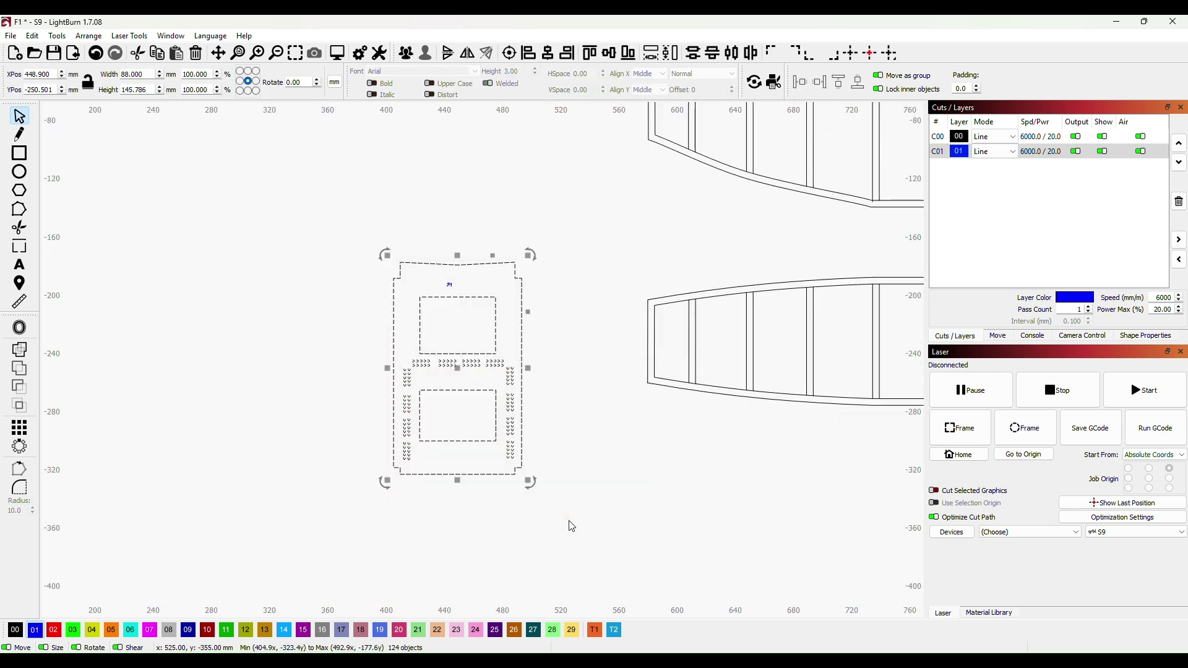
{"action": "right_click", "coordinate": [458, 371]}
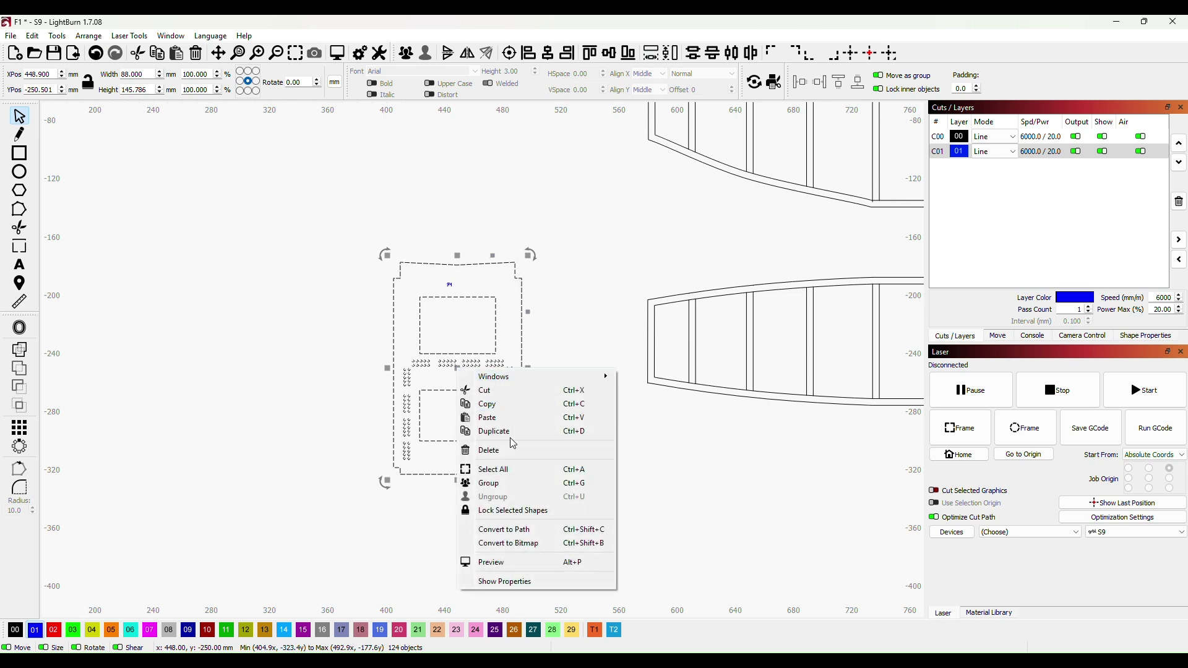
{"action": "left_click", "coordinate": [507, 485]}
{"action": "left_click", "coordinate": [637, 459]}
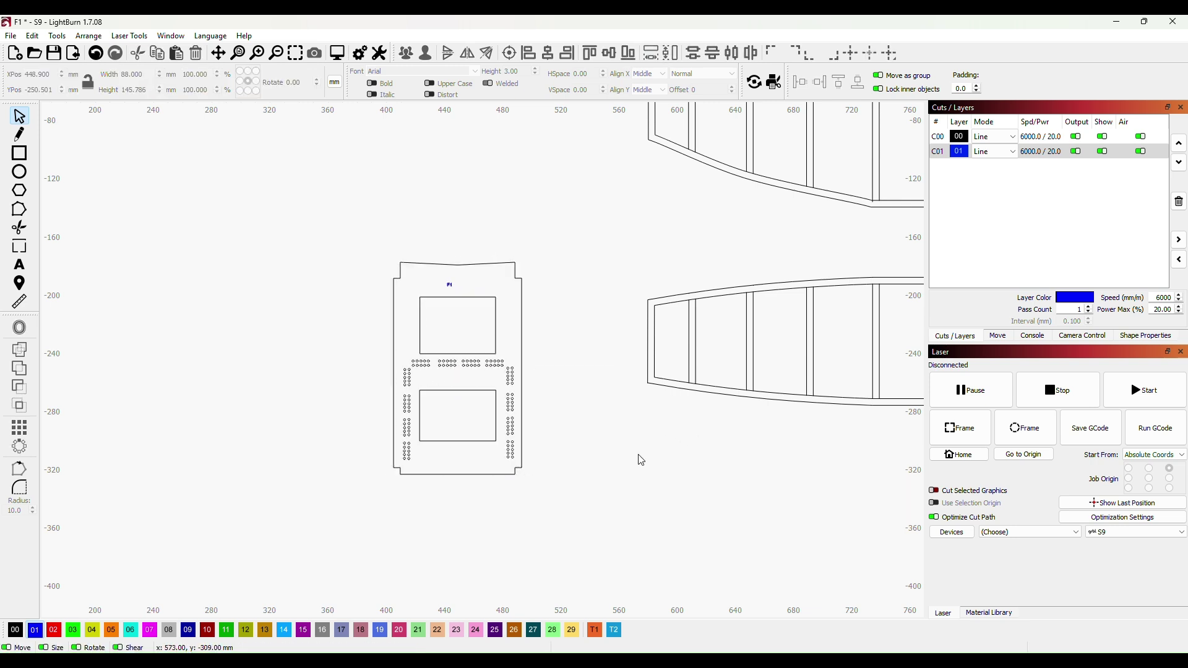
{"action": "scroll", "coordinate": [805, 446], "scroll_direction": "down", "scroll_amount": 5}
{"action": "left_click_drag", "start_coordinate": [811, 495], "coordinate": [661, 473]}
{"action": "scroll", "coordinate": [764, 485], "scroll_direction": "down", "scroll_amount": 2}
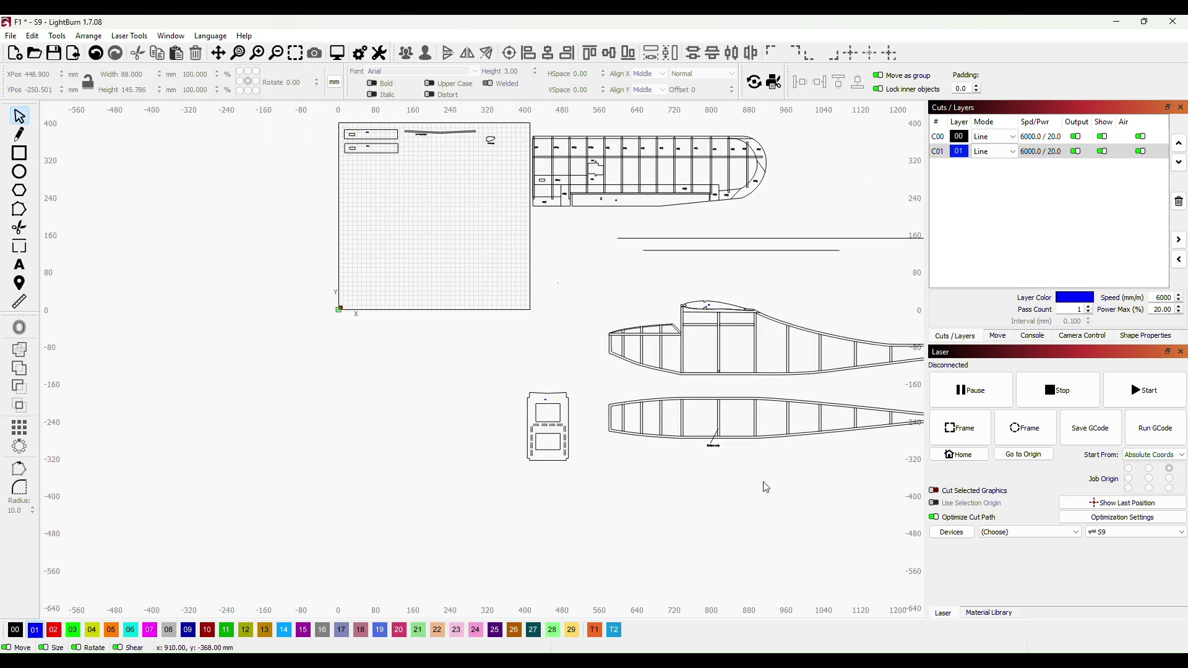
{"action": "left_click_drag", "start_coordinate": [756, 485], "coordinate": [641, 472]}
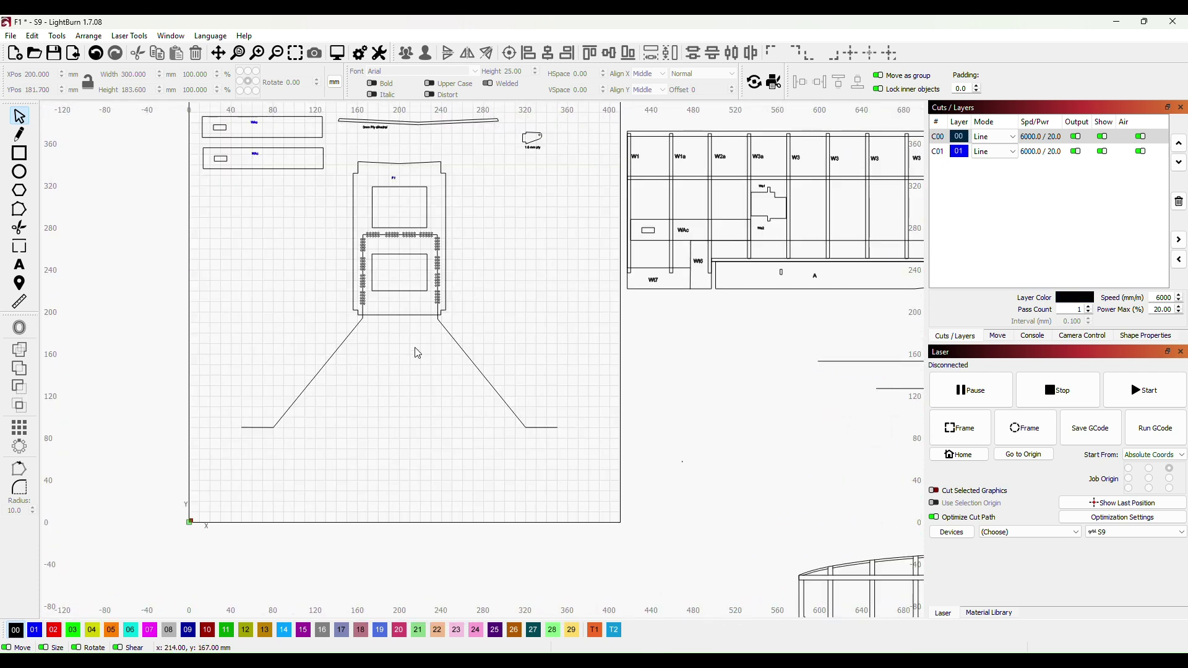
Draw an open six-point polyline left of the former as a rough landing gear wire, about 104 mm wide and 106 mm high
{"action": "left_click_drag", "start_coordinate": [513, 357], "coordinate": [511, 433]}
{"action": "scroll", "coordinate": [517, 374], "scroll_direction": "up", "scroll_amount": 2}
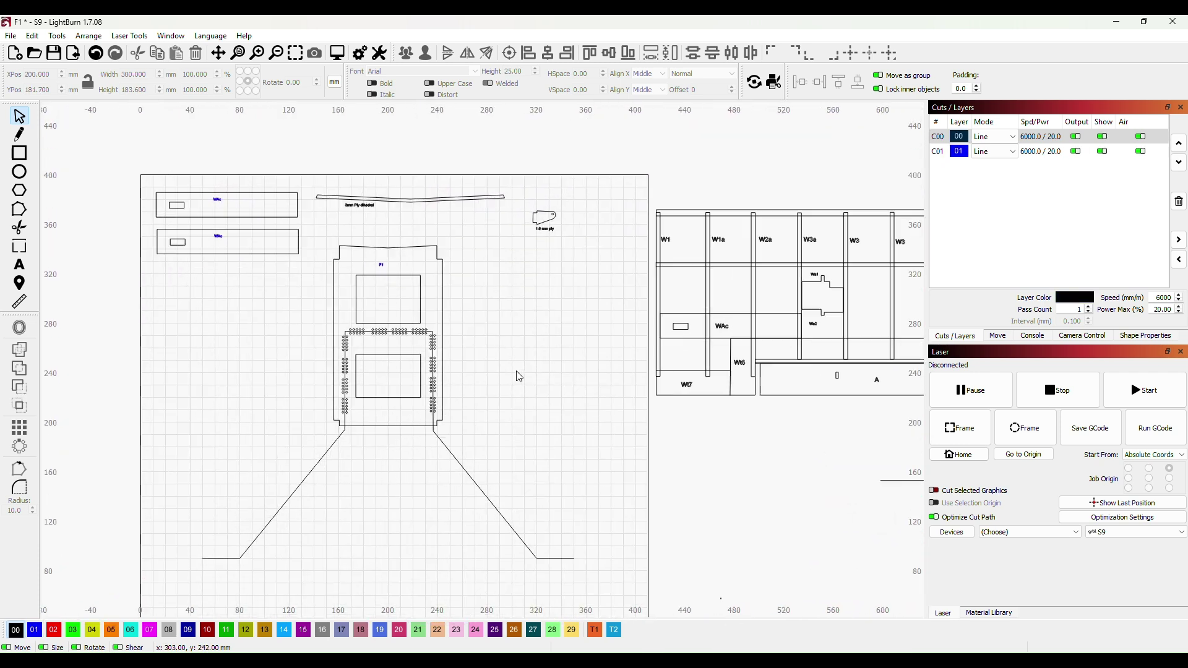
{"action": "left_click_drag", "start_coordinate": [485, 384], "coordinate": [552, 350]}
{"action": "scroll", "coordinate": [373, 485], "scroll_direction": "up", "scroll_amount": 1}
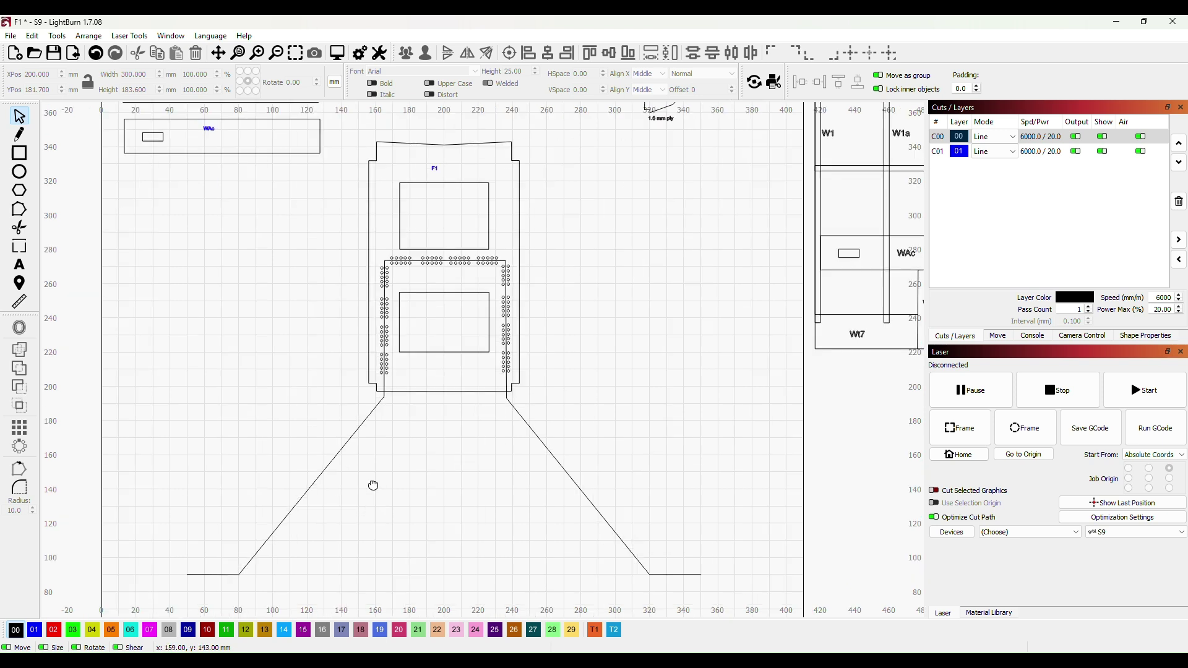
{"action": "left_click", "coordinate": [20, 135]}
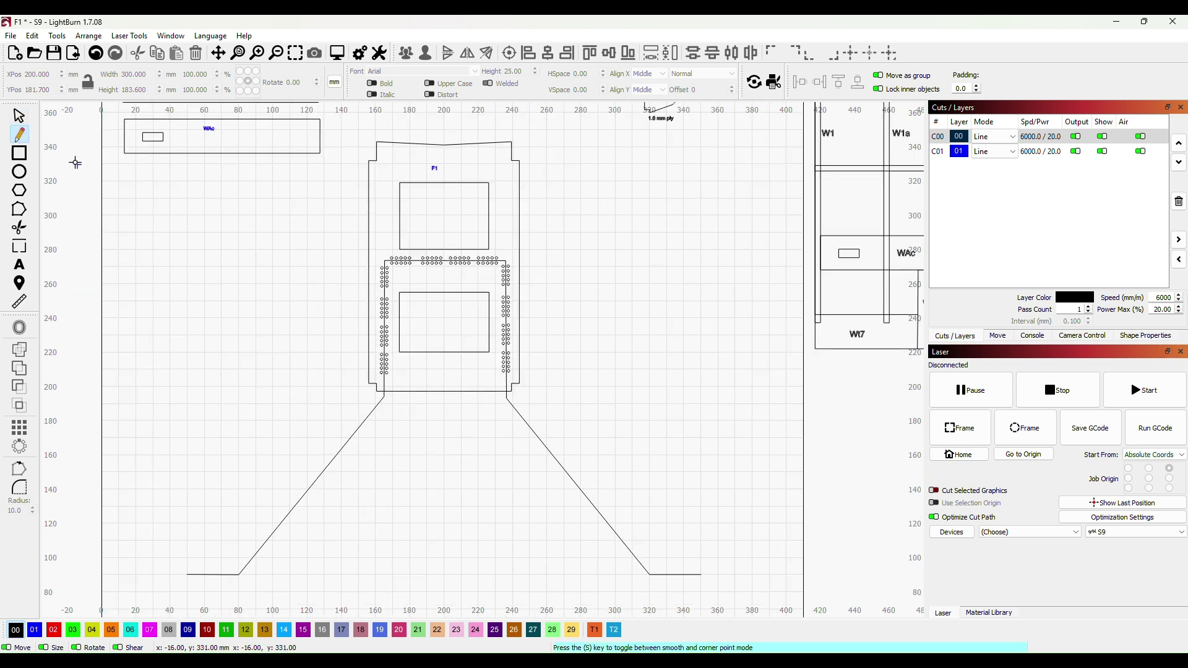
{"action": "left_click", "coordinate": [153, 443]}
{"action": "left_click", "coordinate": [195, 441]}
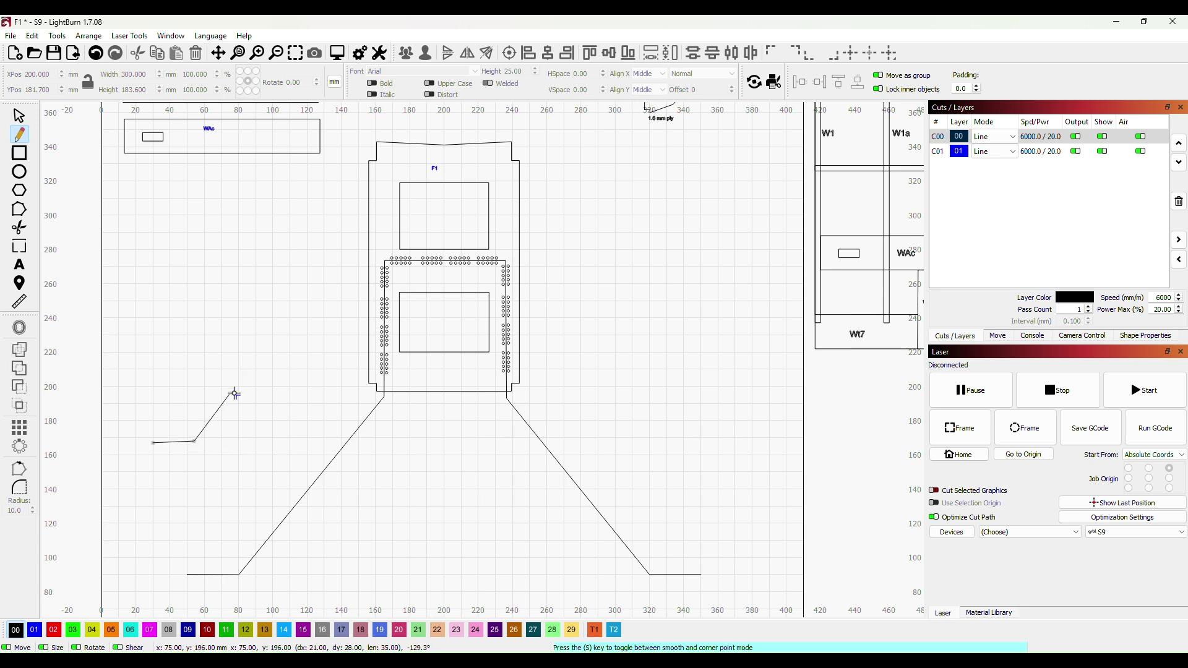
{"action": "left_click", "coordinate": [266, 371]}
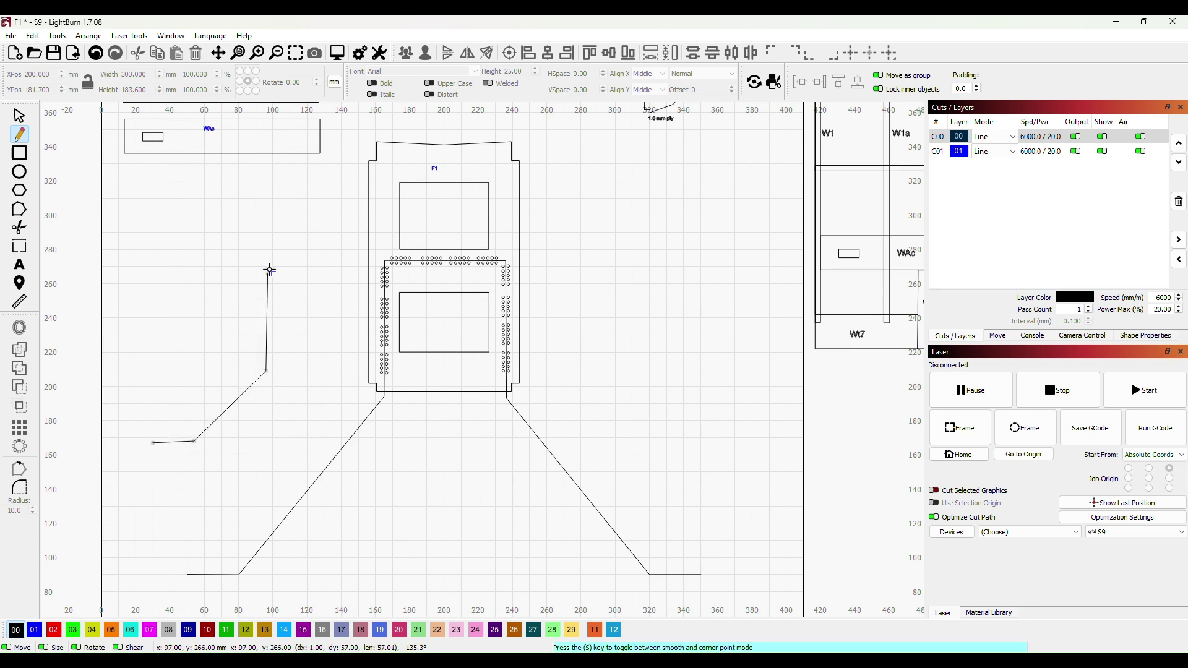
{"action": "left_click", "coordinate": [331, 263]}
{"action": "left_click", "coordinate": [320, 370]}
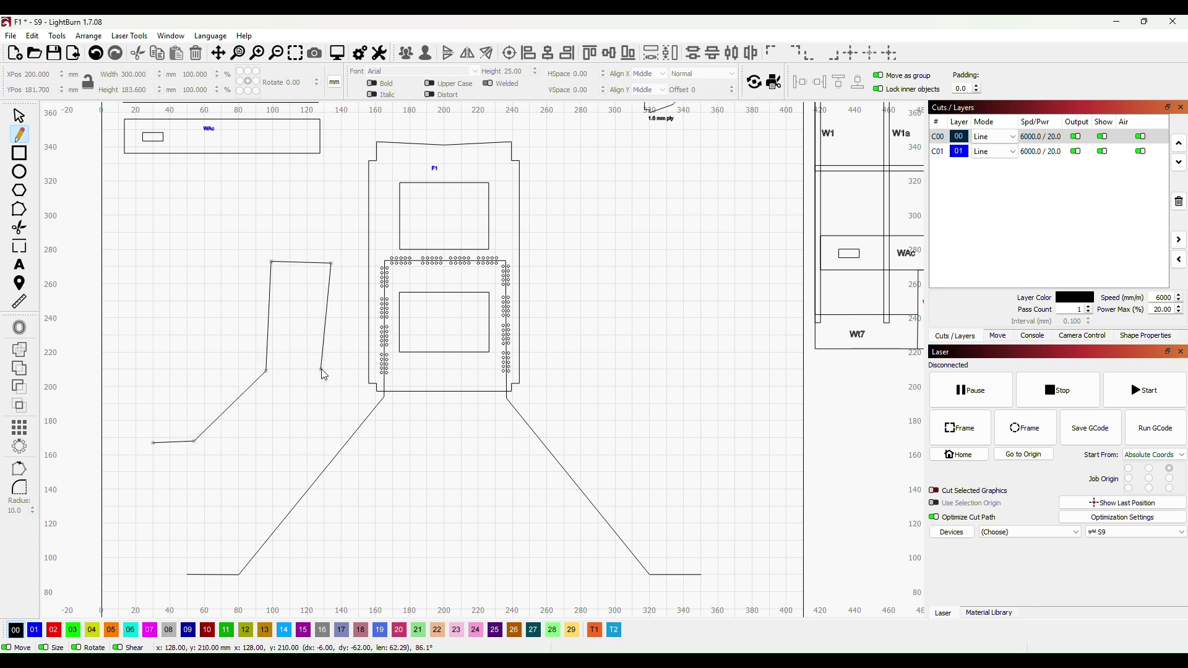
{"action": "right_click", "coordinate": [345, 390]}
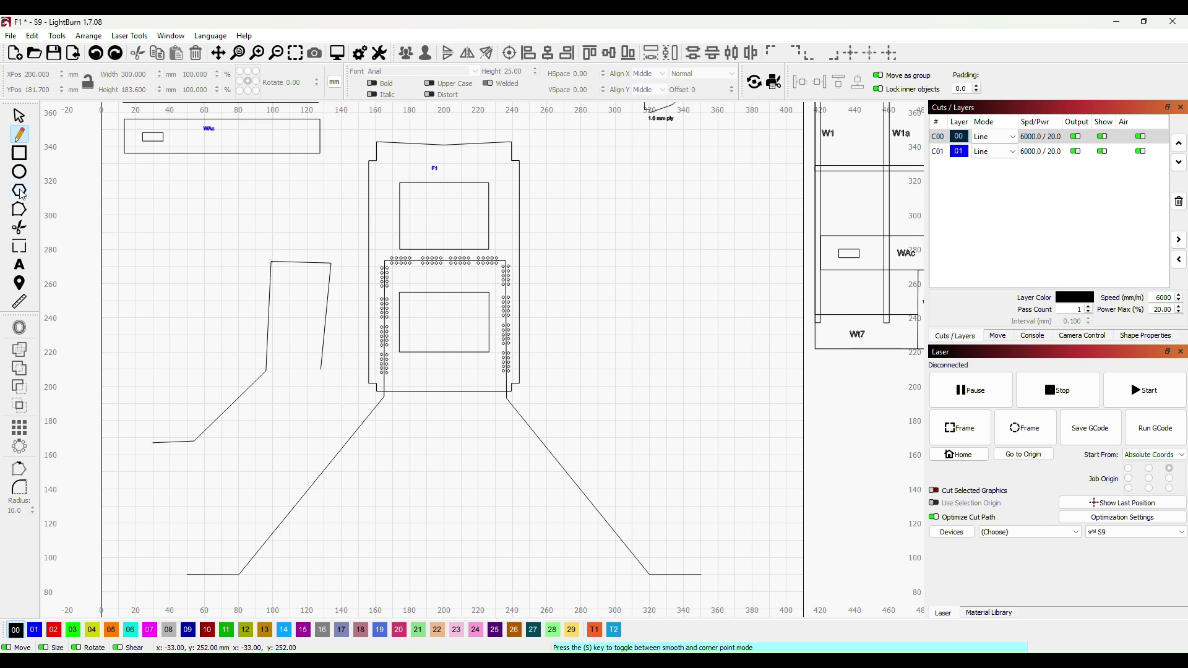
Move the rough polyline's upper-left node outward and slightly up to about X 88, Y 278 mm
{"action": "left_click", "coordinate": [20, 210]}
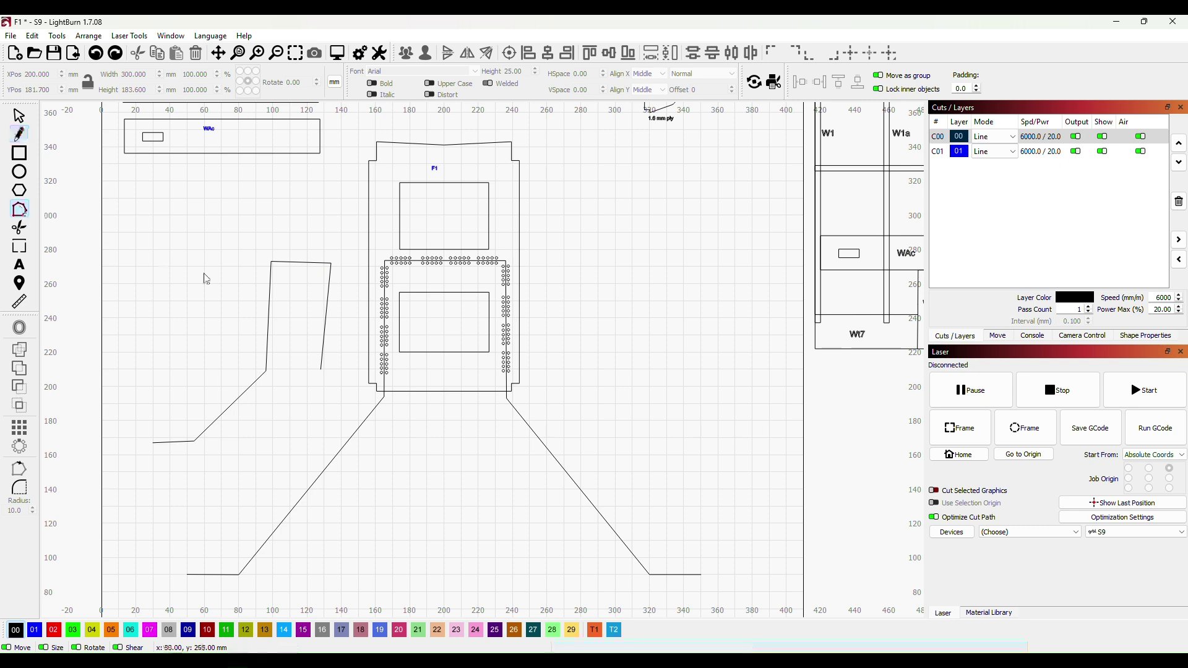
{"action": "left_click", "coordinate": [275, 263]}
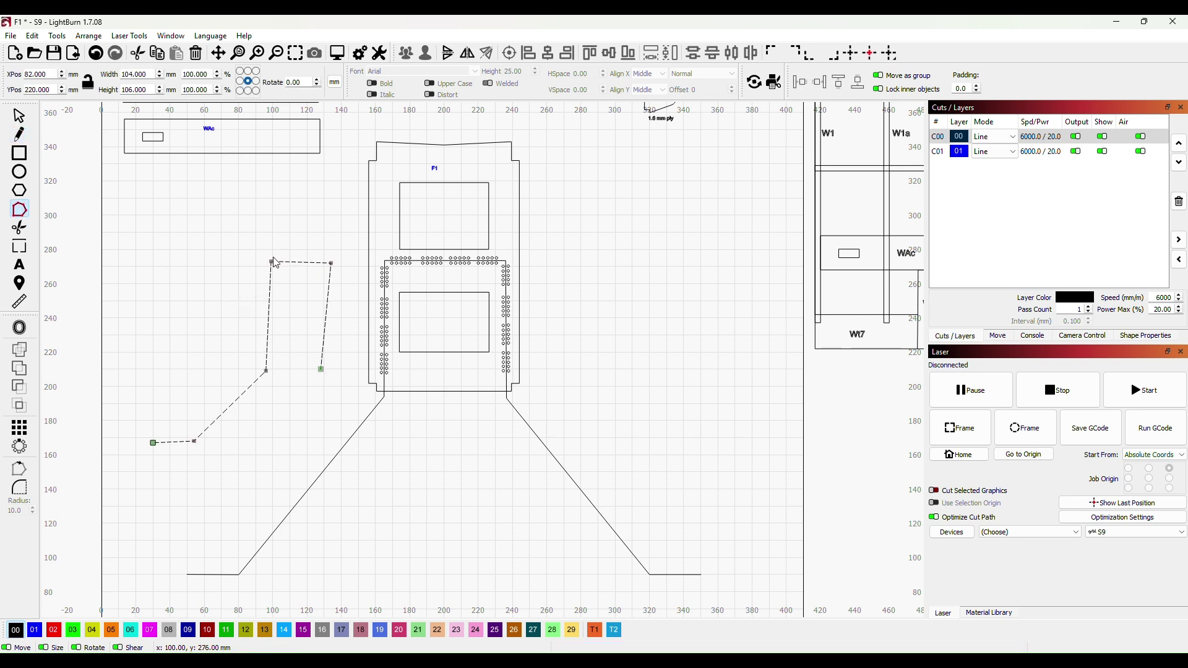
{"action": "left_click_drag", "start_coordinate": [270, 262], "coordinate": [251, 254]}
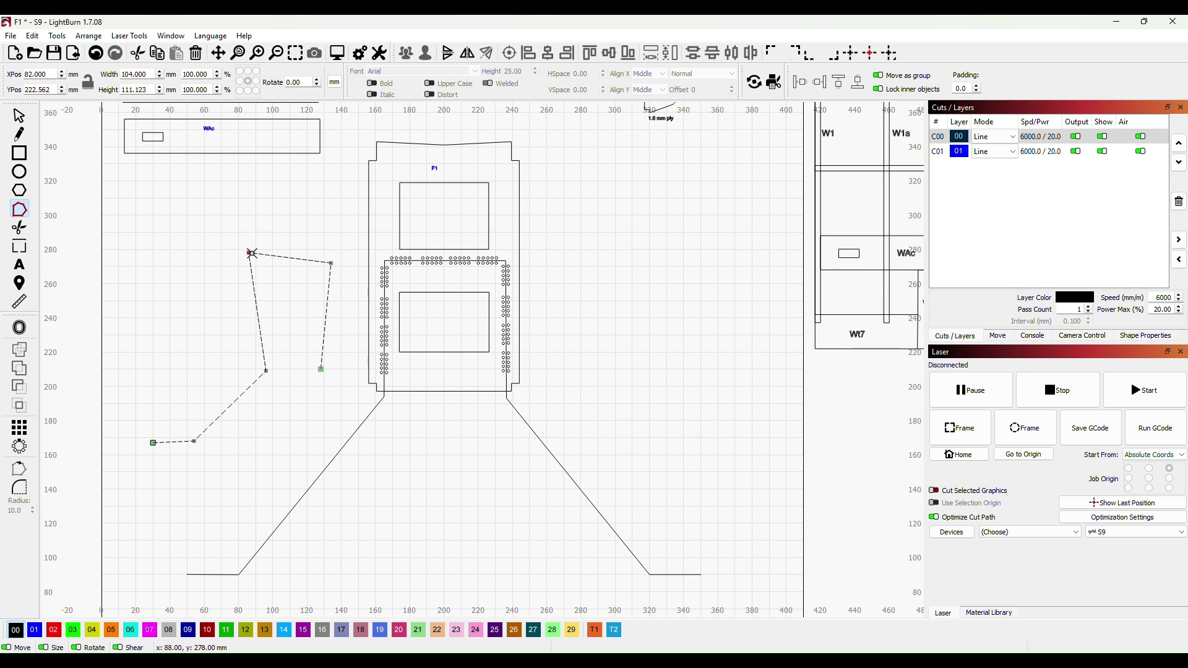
Reshape the rough landing gear polyline by repositioning its two upper nodes and right-hand end node to straighten the uprights
{"action": "left_click", "coordinate": [270, 262]}
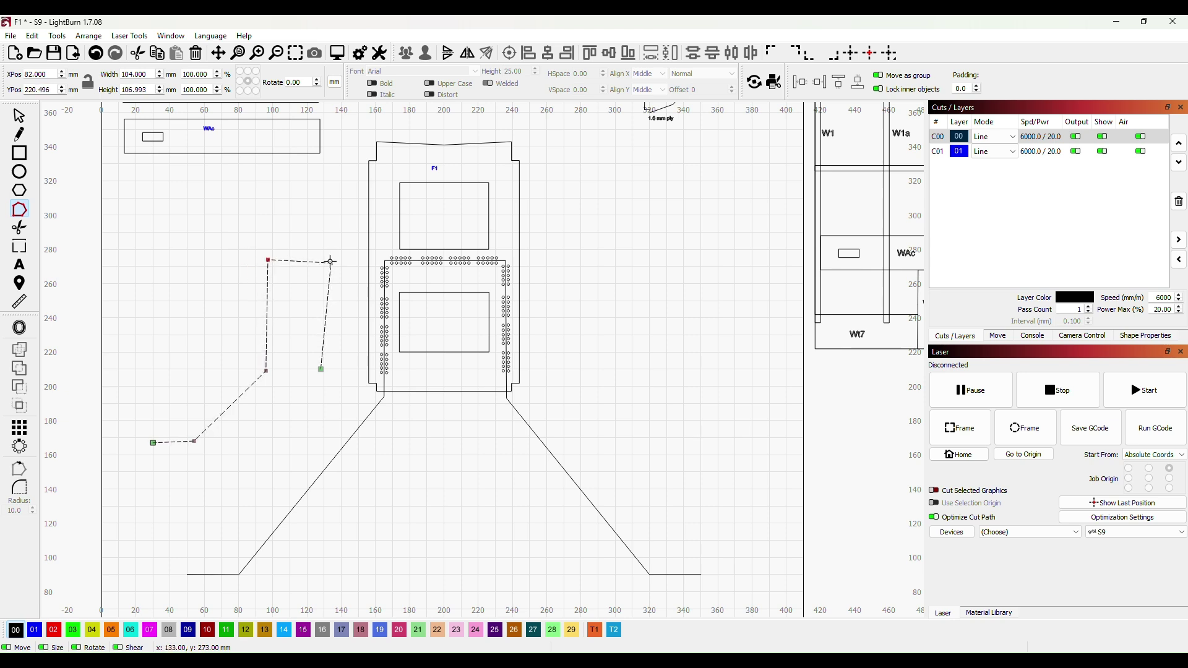
{"action": "left_click_drag", "start_coordinate": [330, 261], "coordinate": [347, 254]}
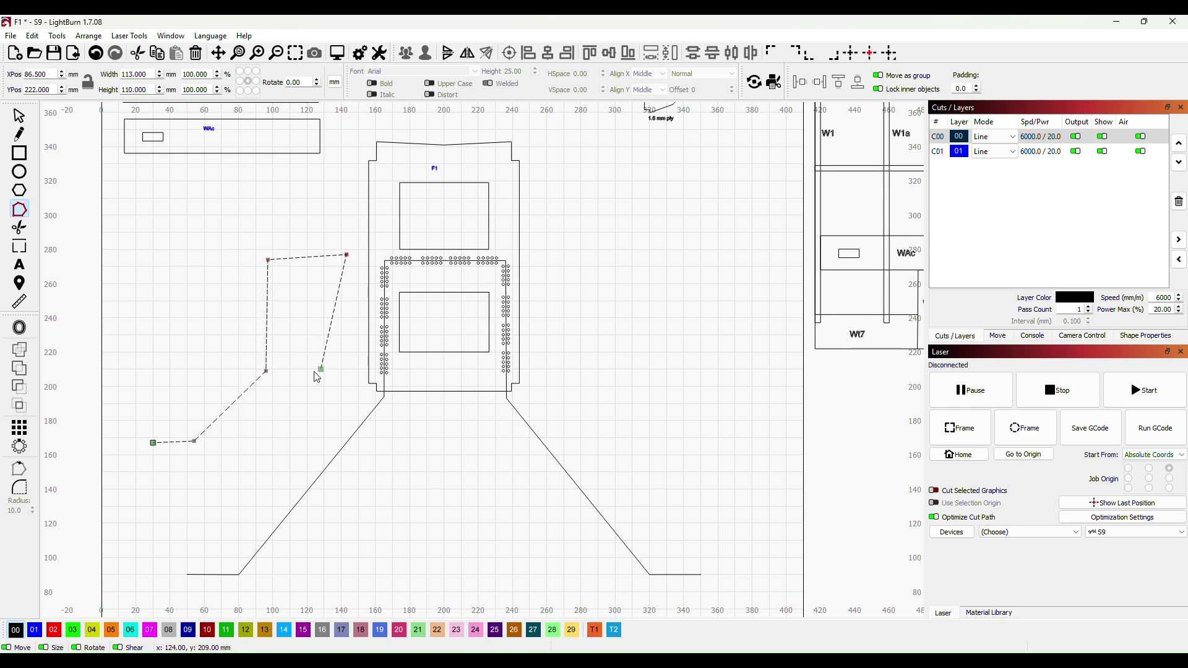
{"action": "left_click_drag", "start_coordinate": [321, 369], "coordinate": [348, 371]}
{"action": "left_click_drag", "start_coordinate": [517, 517], "coordinate": [578, 424]}
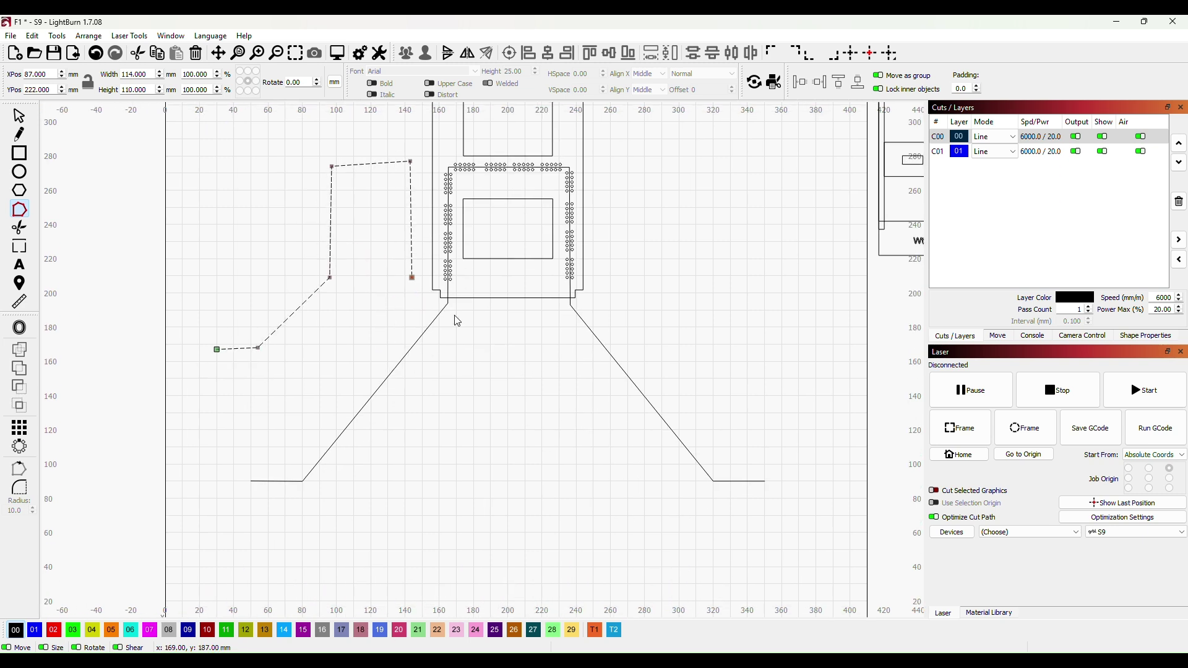
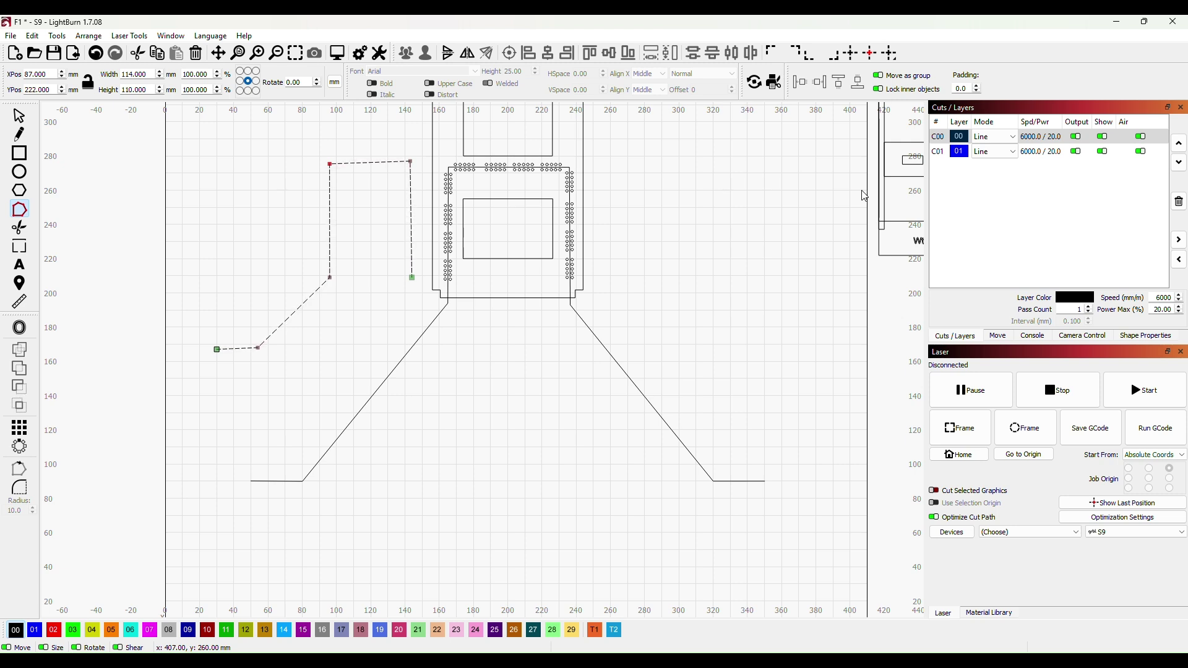
{"action": "key", "text": "Up"}
{"action": "key", "text": "ctrl+z"}
{"action": "key", "text": "Up"}
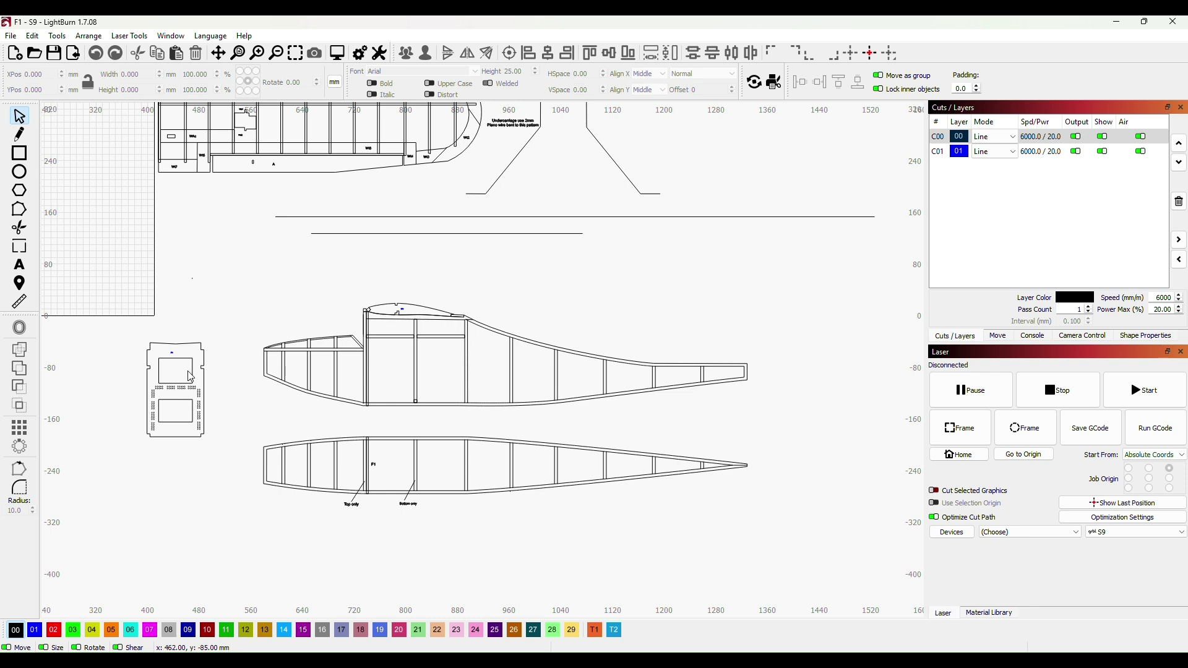
Shift the grouped F1 former slightly toward the fuselage, duplicate it, and place the copy directly below at about X 457, Y -276 mm
{"action": "left_click_drag", "start_coordinate": [194, 381], "coordinate": [210, 385]}
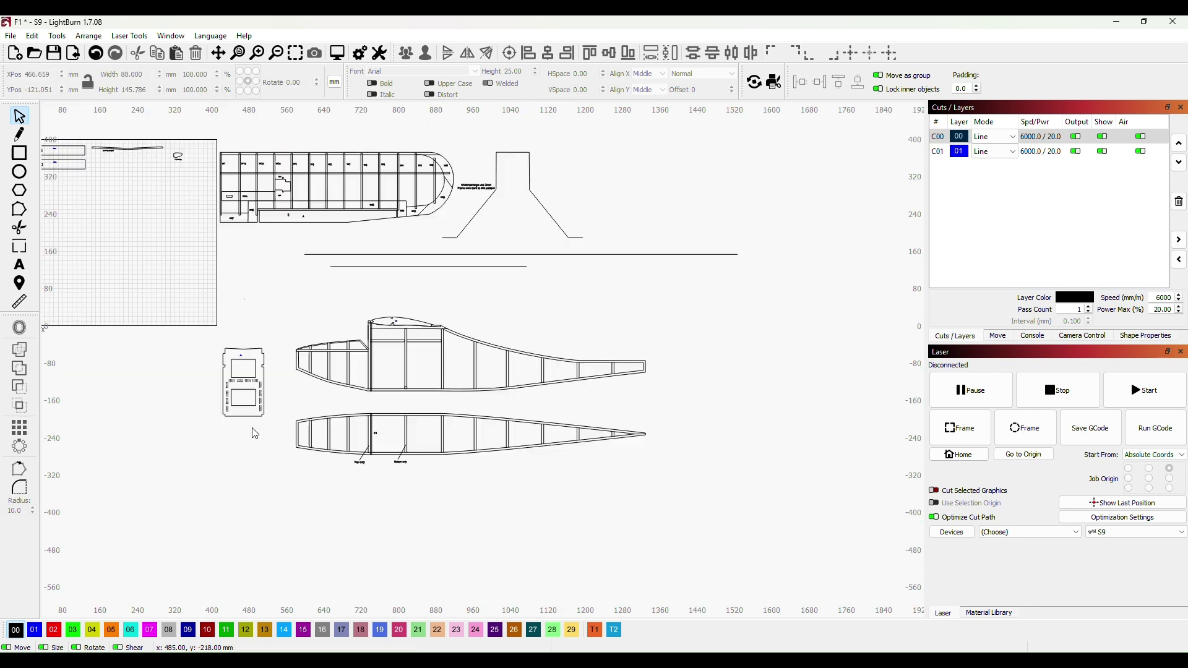
{"action": "scroll", "coordinate": [253, 430], "scroll_direction": "down", "scroll_amount": 2}
{"action": "scroll", "coordinate": [279, 416], "scroll_direction": "up", "scroll_amount": 2}
{"action": "scroll", "coordinate": [281, 416], "scroll_direction": "up", "scroll_amount": 2}
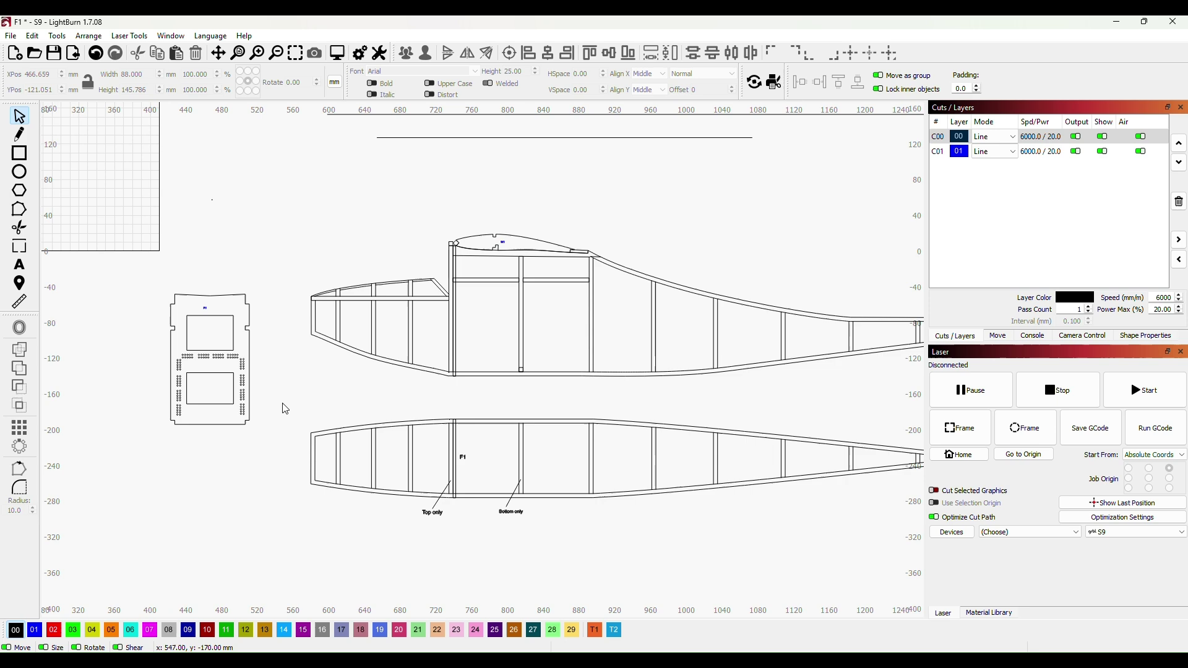
{"action": "left_click", "coordinate": [251, 349]}
{"action": "key", "text": "ctrl+d"}
{"action": "left_click_drag", "start_coordinate": [250, 348], "coordinate": [241, 488]}
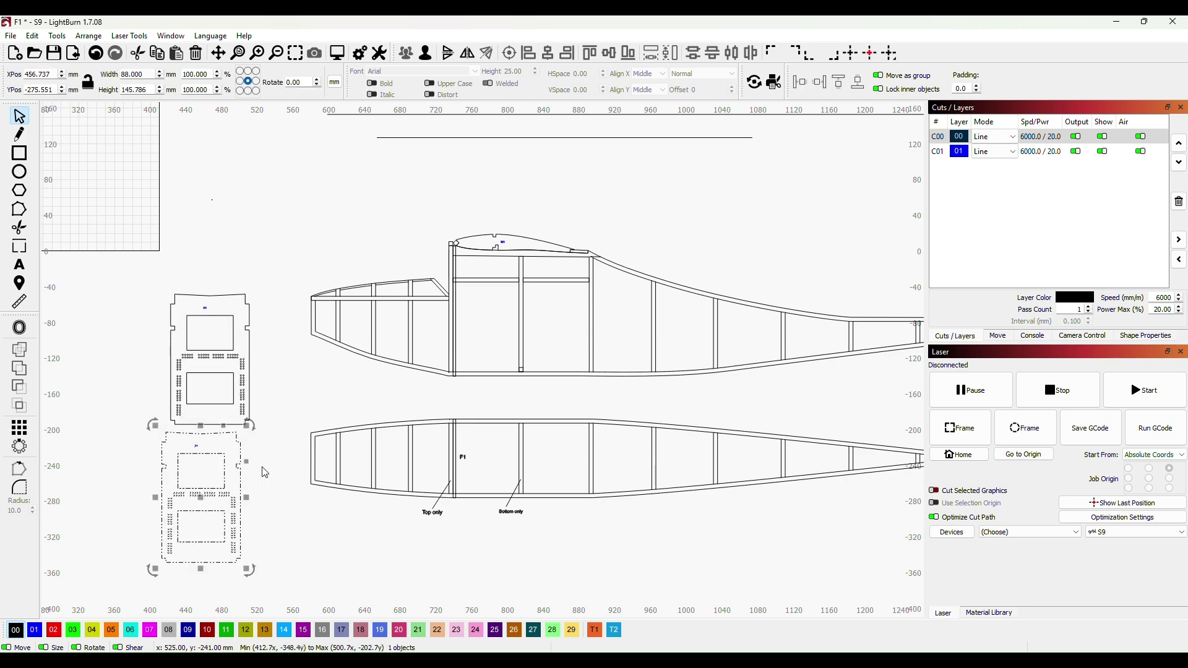
Move the original F1 former onto the lower-left corner of the laser bed, centred at about X 56, Y 89 mm
{"action": "scroll", "coordinate": [271, 294], "scroll_direction": "down", "scroll_amount": 7}
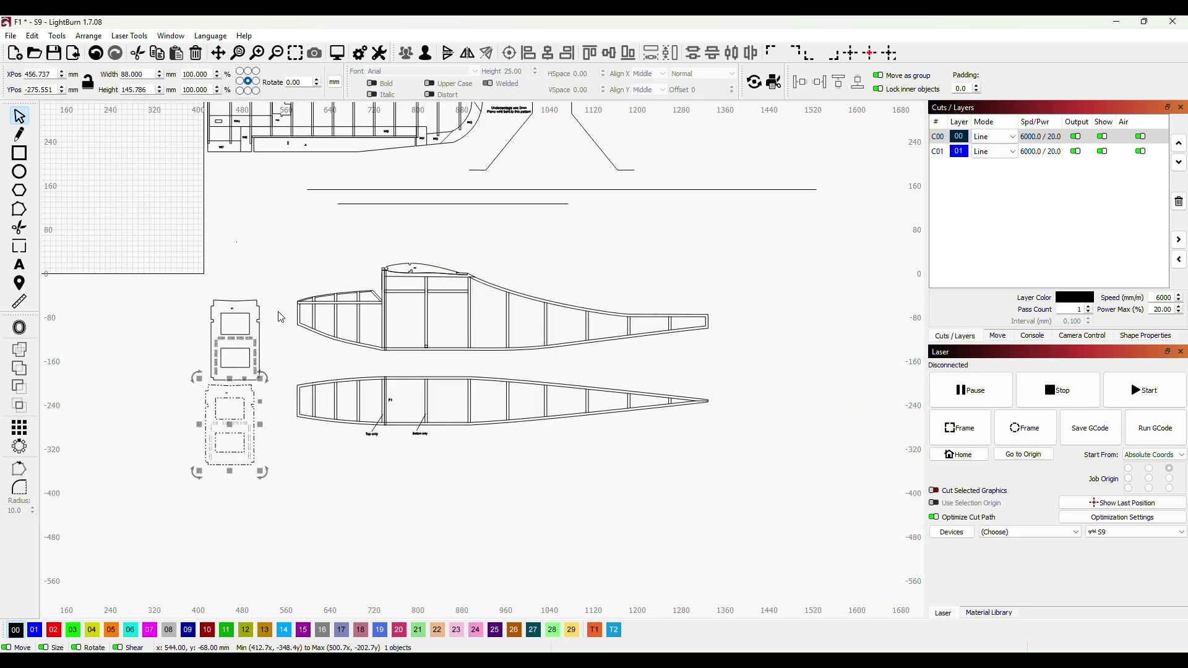
{"action": "left_click_drag", "start_coordinate": [259, 334], "coordinate": [141, 278]}
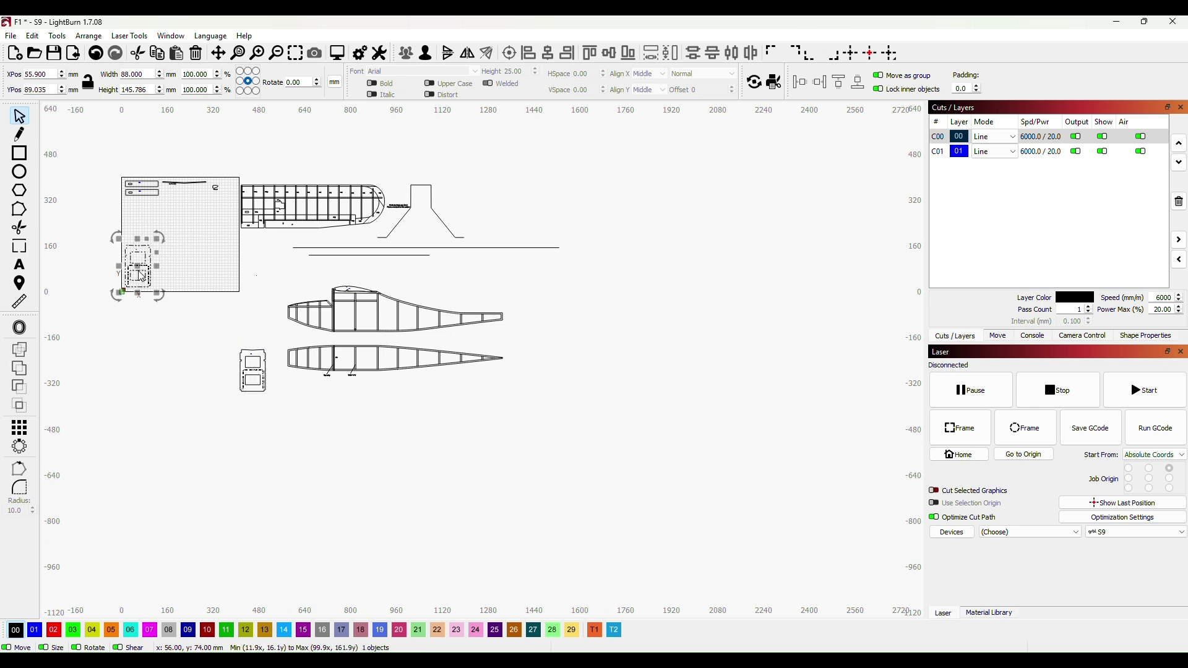
{"action": "left_click", "coordinate": [270, 366]}
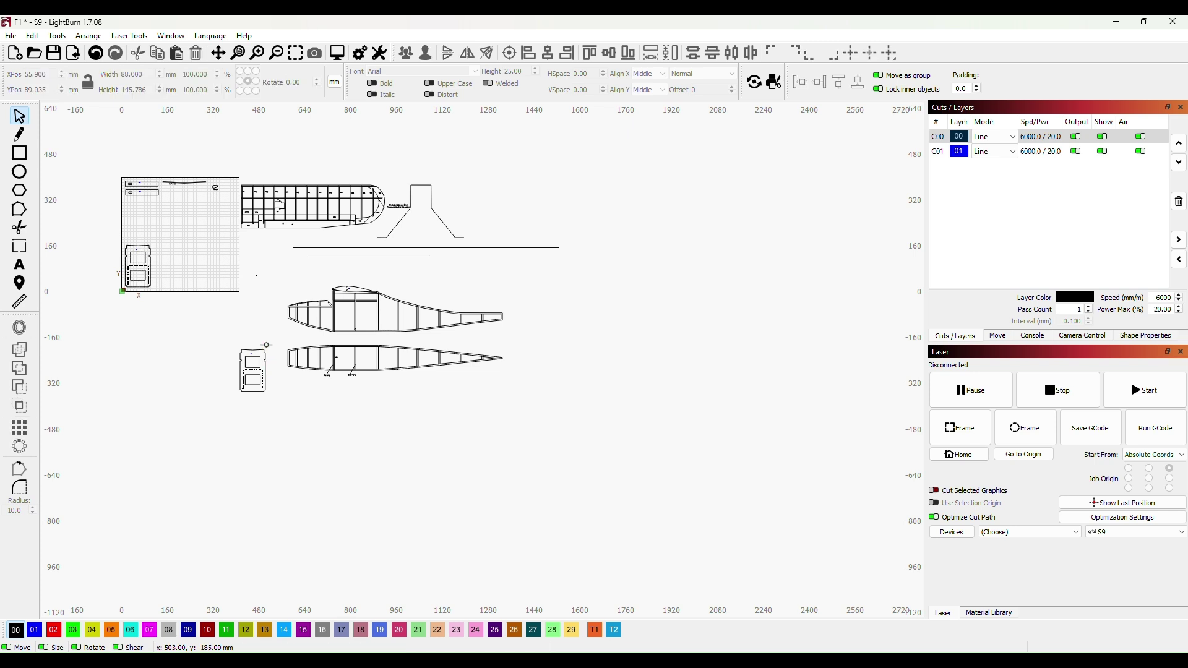
Move the copied former up to about X 464, Y -173 mm, and ungroup it to remove its hole rows and F1 label
{"action": "scroll", "coordinate": [270, 380], "scroll_direction": "up", "scroll_amount": 2}
{"action": "scroll", "coordinate": [271, 387], "scroll_direction": "up", "scroll_amount": 2}
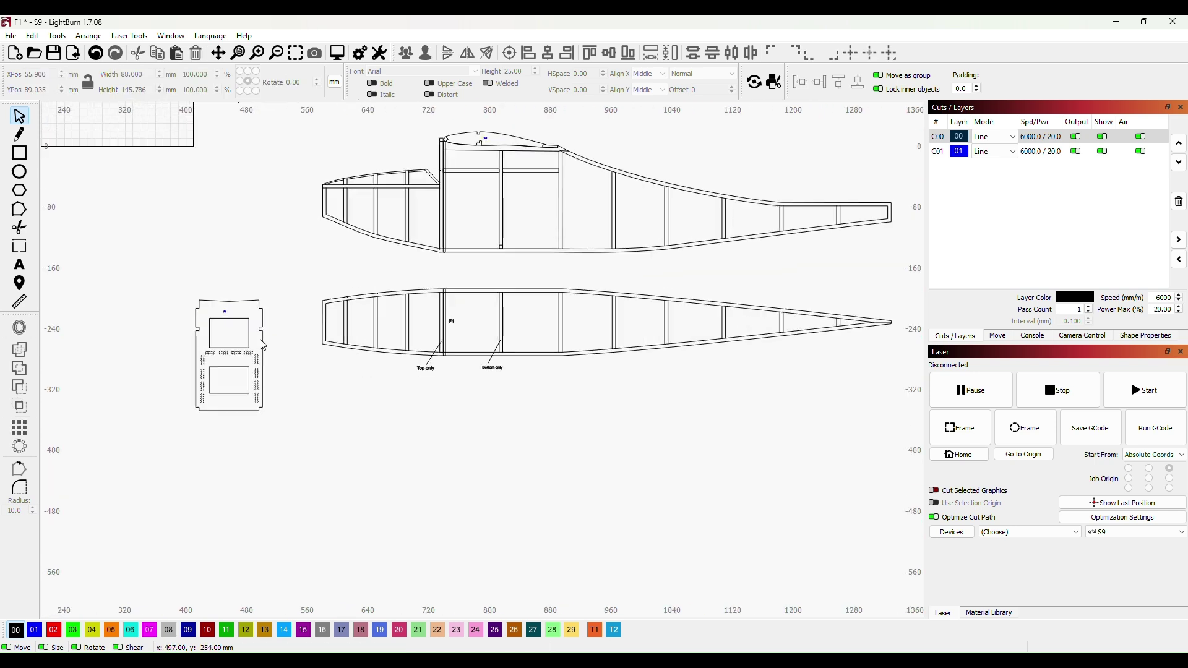
{"action": "left_click_drag", "start_coordinate": [265, 345], "coordinate": [270, 268]}
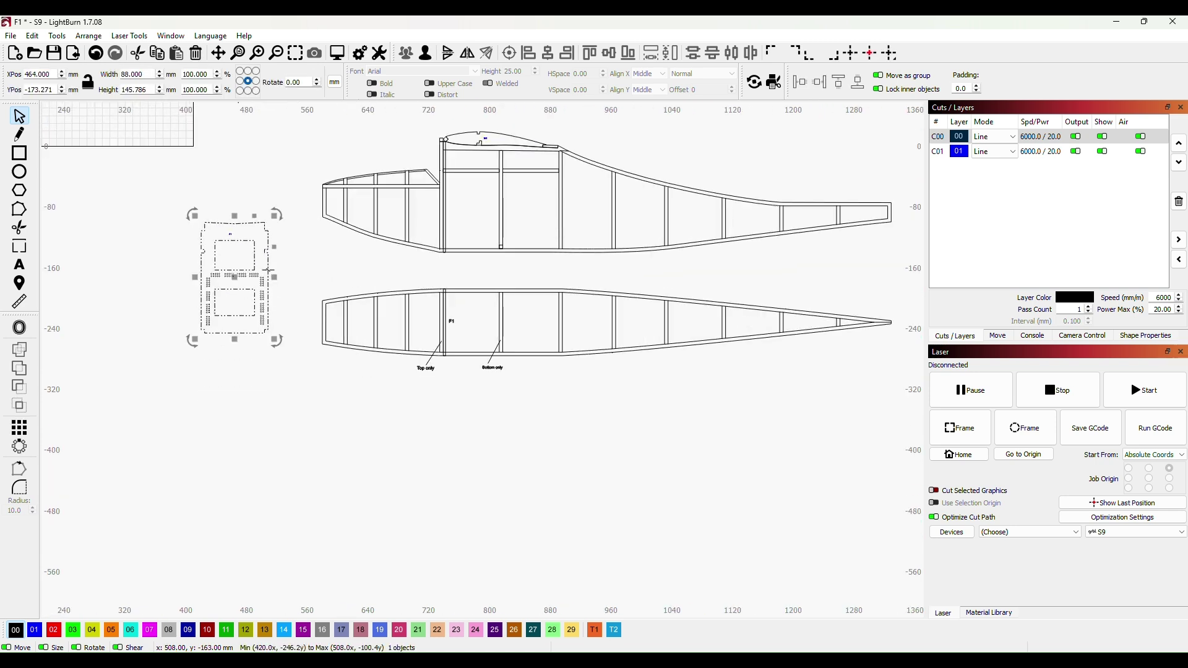
{"action": "right_click", "coordinate": [270, 276]}
{"action": "left_click", "coordinate": [371, 399]}
{"action": "scroll", "coordinate": [320, 328], "scroll_direction": "up", "scroll_amount": 2}
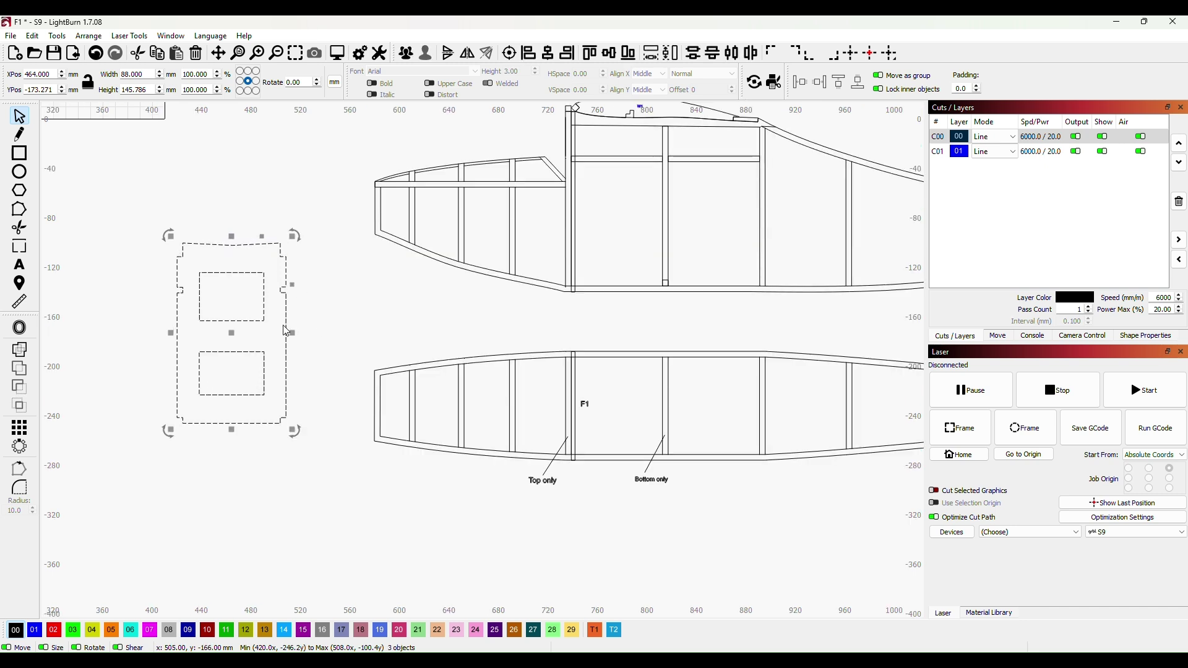
{"action": "left_click", "coordinate": [326, 297]}
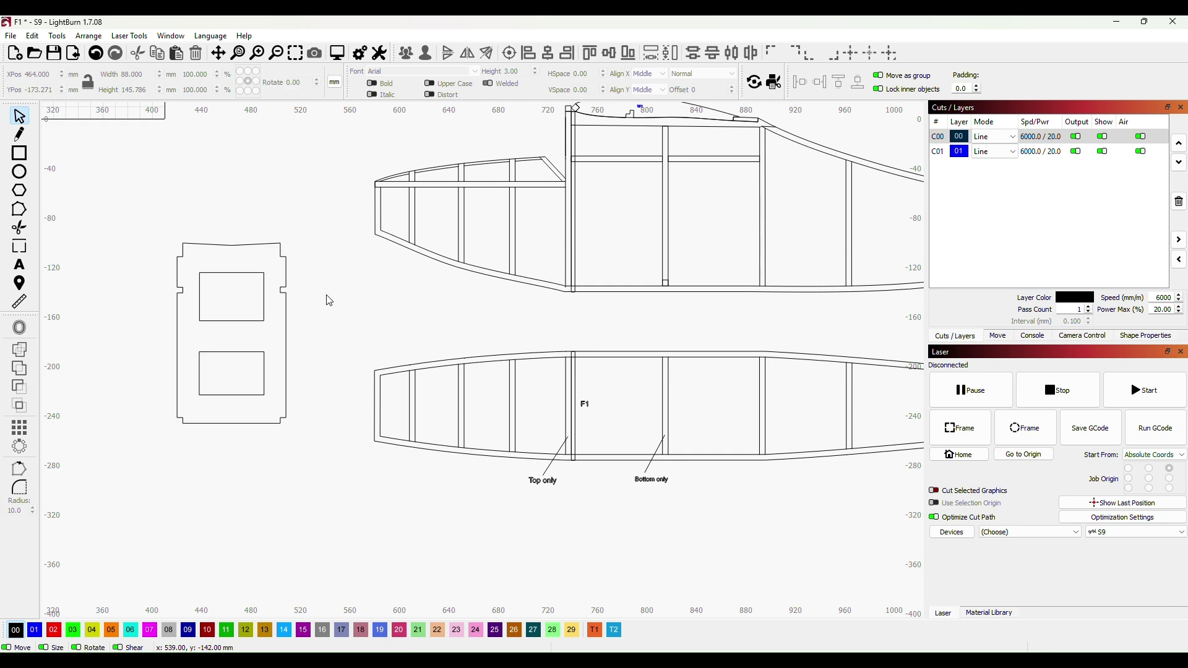
Move only the former's outline onto the fuselage side view, aligning its lower notch with the rear cabin upright and bottom longeron
{"action": "left_click", "coordinate": [286, 340]}
{"action": "left_click_drag", "start_coordinate": [287, 340], "coordinate": [868, 209]}
{"action": "scroll", "coordinate": [782, 311], "scroll_direction": "down", "scroll_amount": 3}
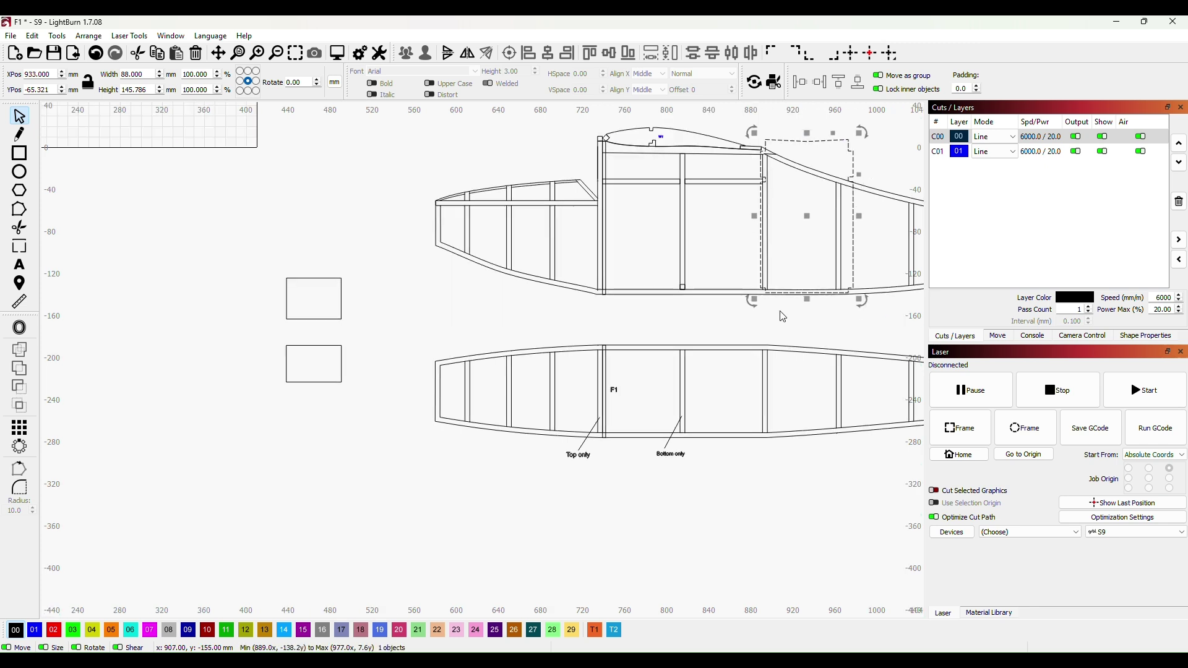
{"action": "scroll", "coordinate": [647, 337], "scroll_direction": "down", "scroll_amount": 1}
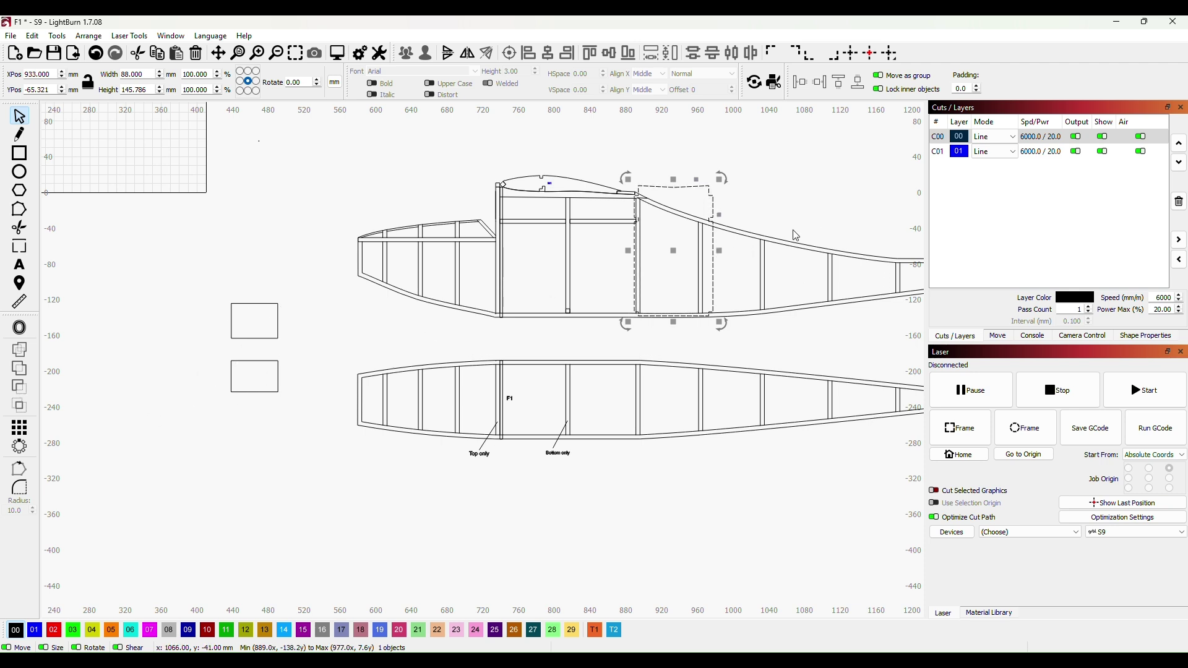
{"action": "scroll", "coordinate": [767, 223], "scroll_direction": "up", "scroll_amount": 3}
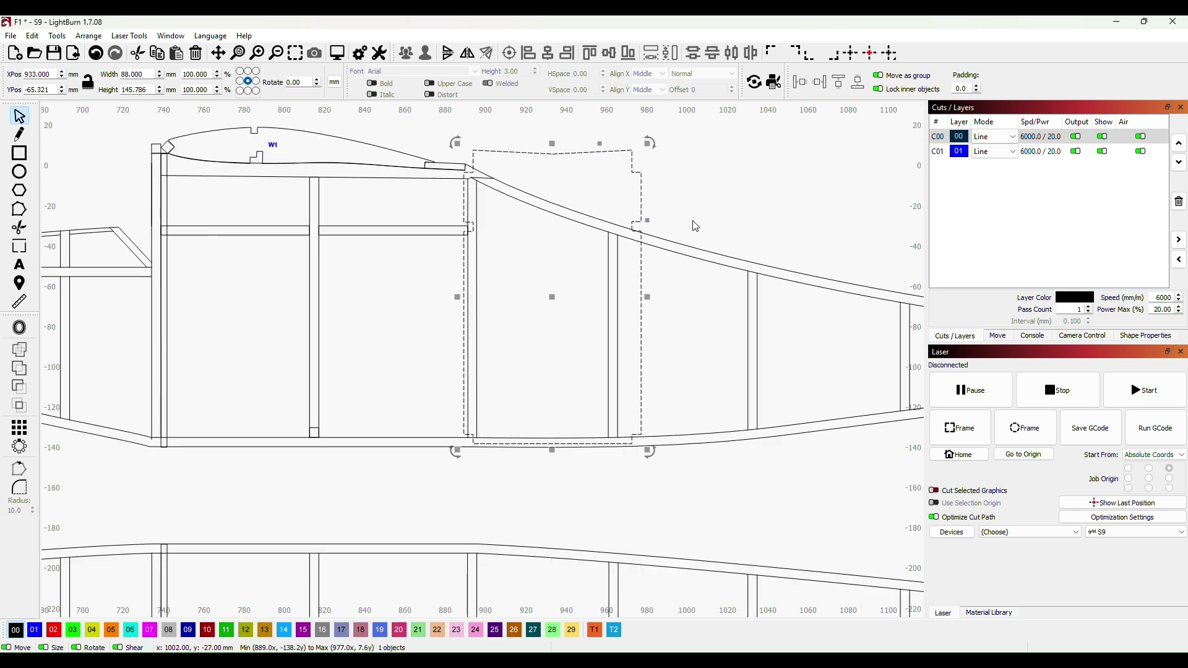
{"action": "scroll", "coordinate": [695, 227], "scroll_direction": "up", "scroll_amount": 1}
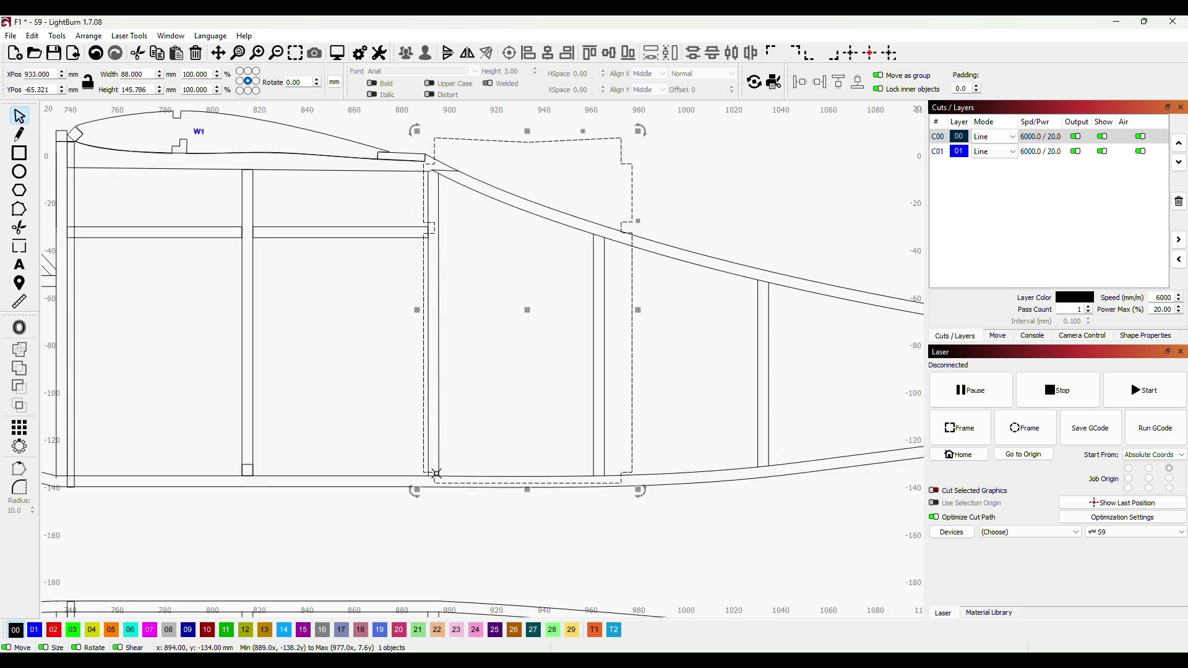
{"action": "left_click_drag", "start_coordinate": [435, 474], "coordinate": [430, 475]}
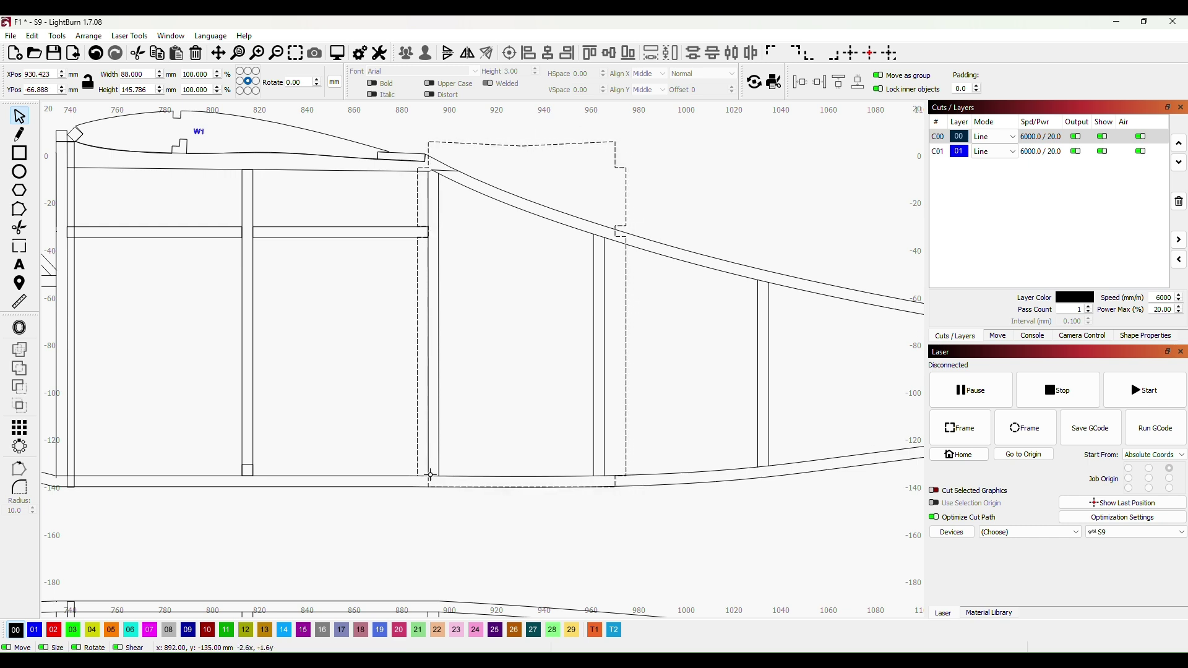
Lower the outline's upper shoulder nodes to the cabin's top line and its three top-edge nodes, for an overall height of 136.886 mm
{"action": "scroll", "coordinate": [425, 487], "scroll_direction": "up", "scroll_amount": 3}
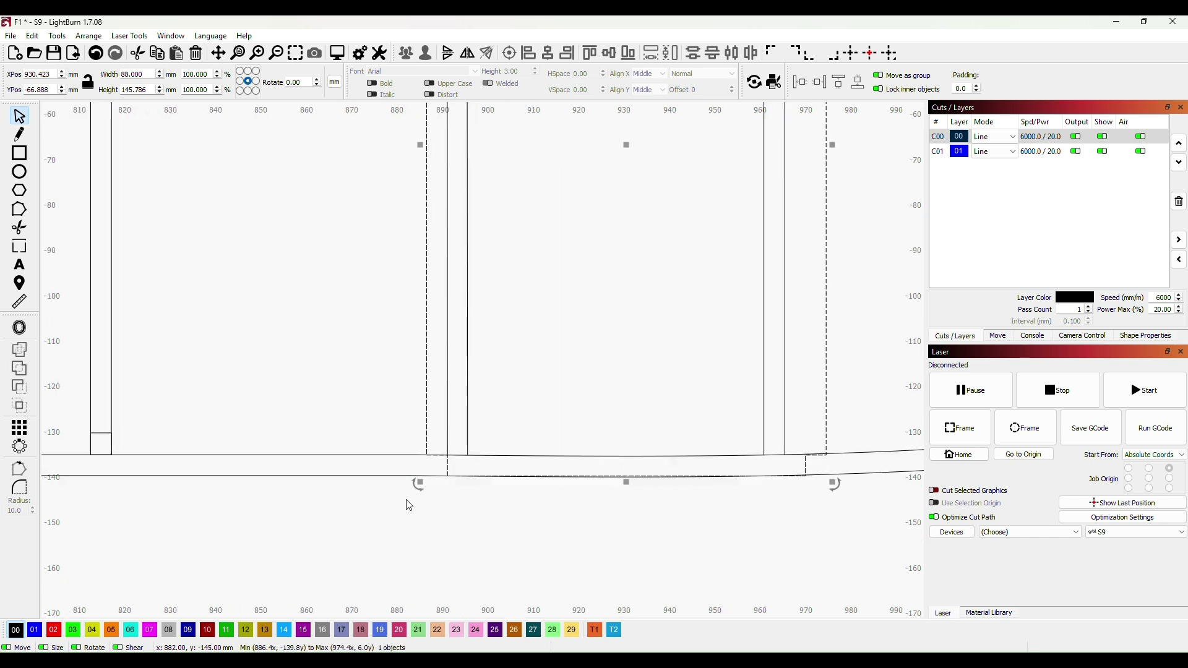
{"action": "scroll", "coordinate": [527, 385], "scroll_direction": "down", "scroll_amount": 3}
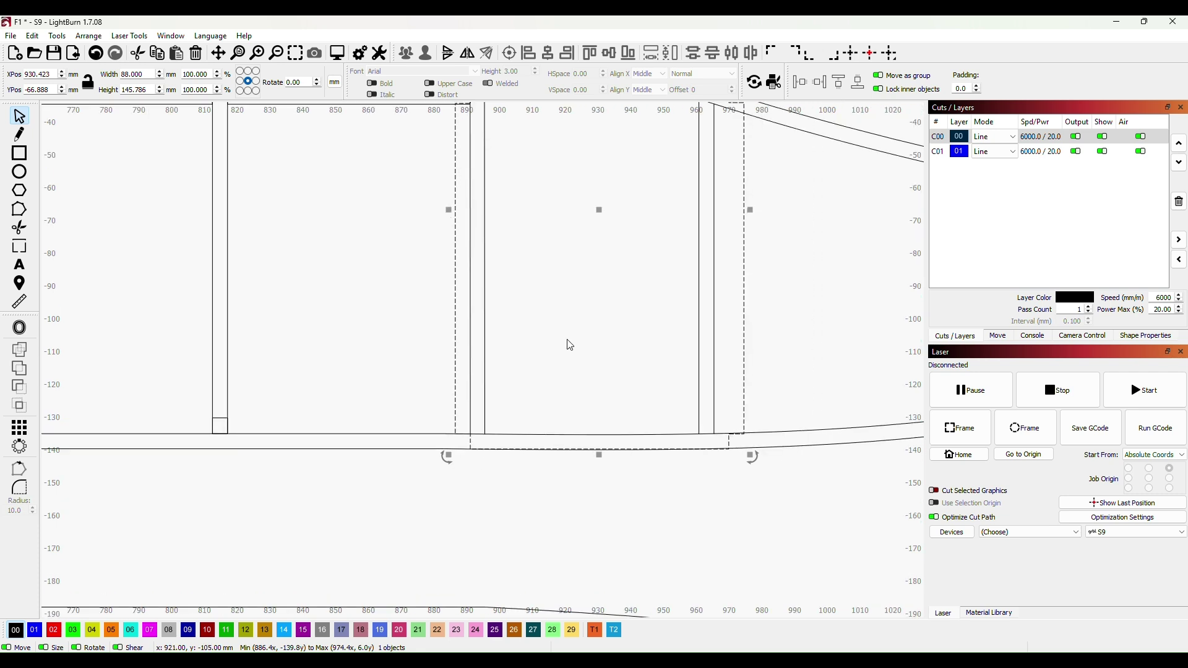
{"action": "scroll", "coordinate": [578, 235], "scroll_direction": "up", "scroll_amount": 5}
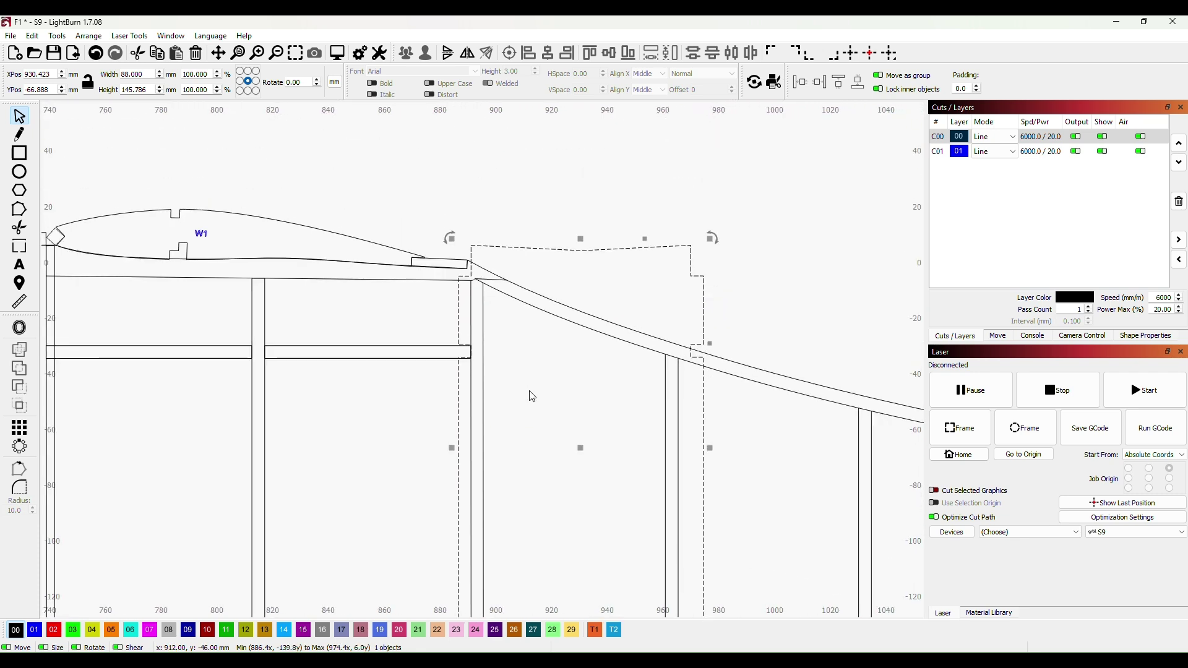
{"action": "scroll", "coordinate": [495, 356], "scroll_direction": "up", "scroll_amount": 3}
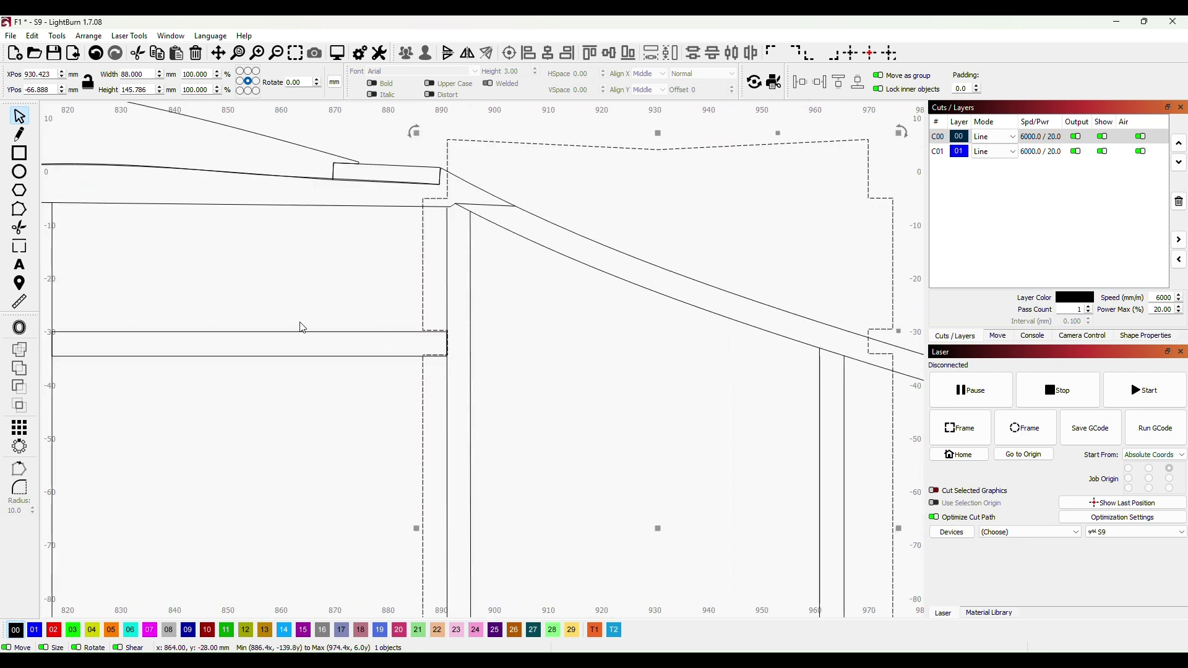
{"action": "scroll", "coordinate": [493, 358], "scroll_direction": "down", "scroll_amount": 4}
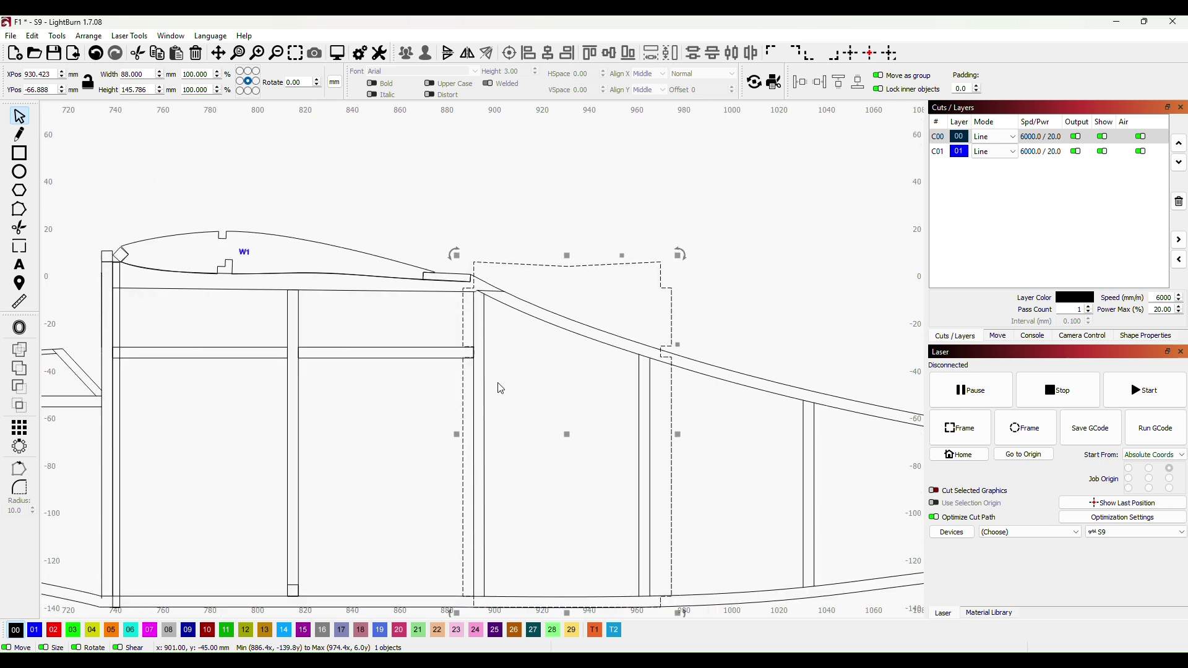
{"action": "scroll", "coordinate": [501, 388], "scroll_direction": "up", "scroll_amount": 2}
{"action": "scroll", "coordinate": [500, 387], "scroll_direction": "up", "scroll_amount": 2}
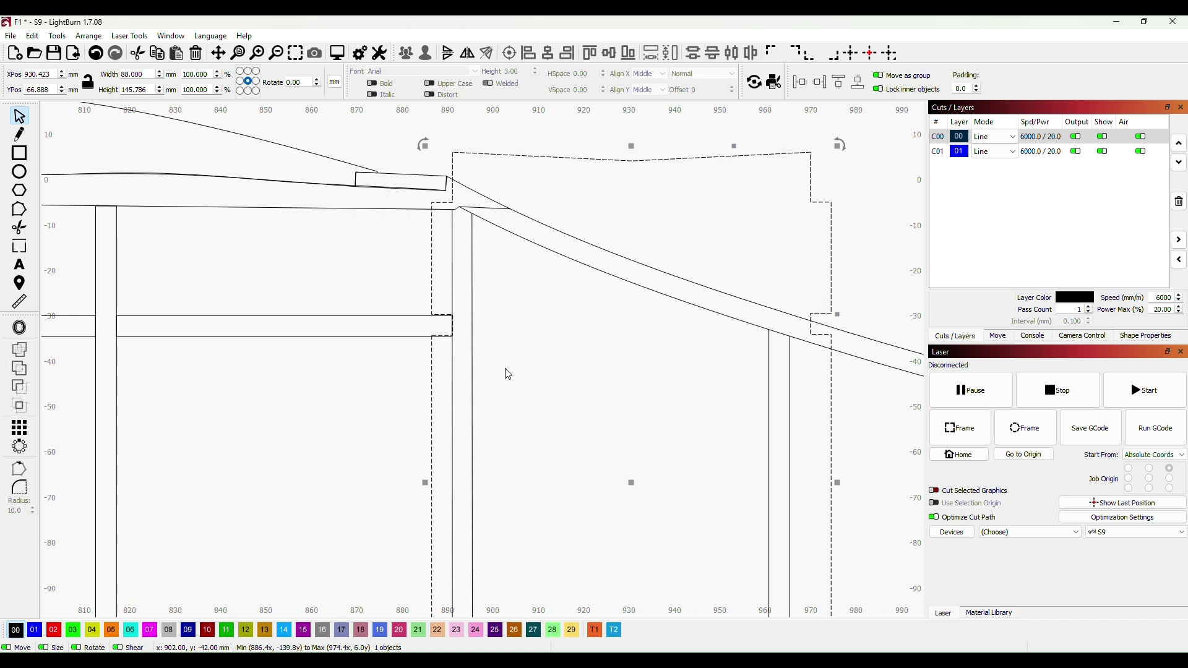
{"action": "left_click", "coordinate": [21, 212]}
{"action": "left_click_drag", "start_coordinate": [418, 193], "coordinate": [863, 241]}
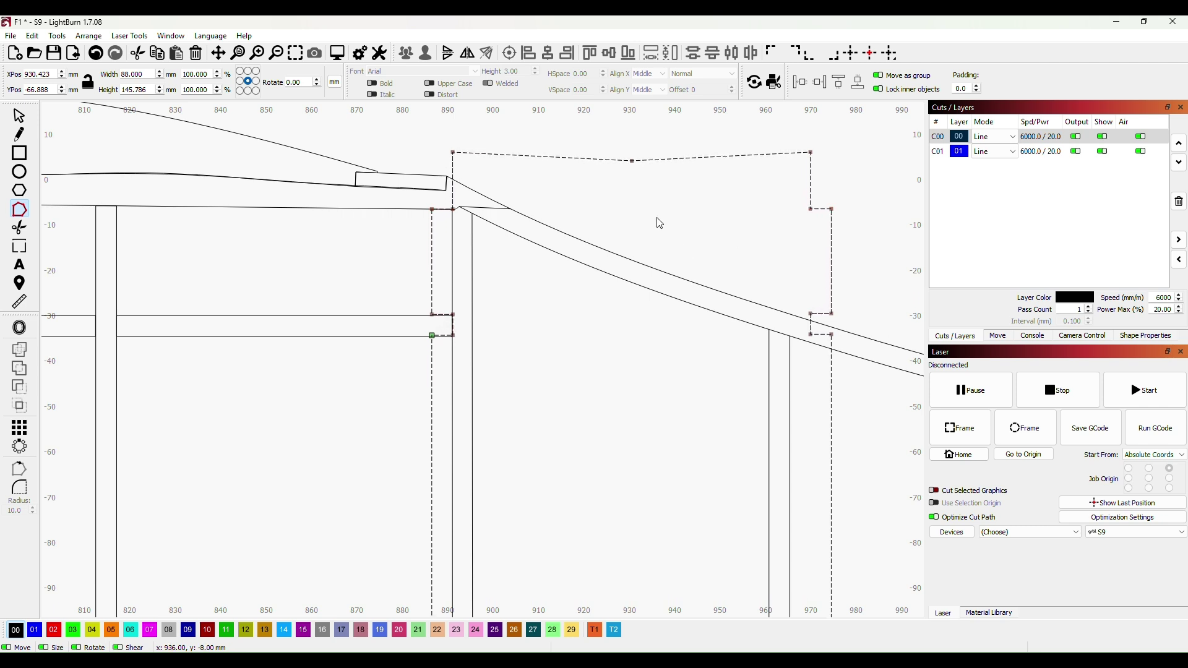
{"action": "left_click_drag", "start_coordinate": [439, 130], "coordinate": [858, 183]}
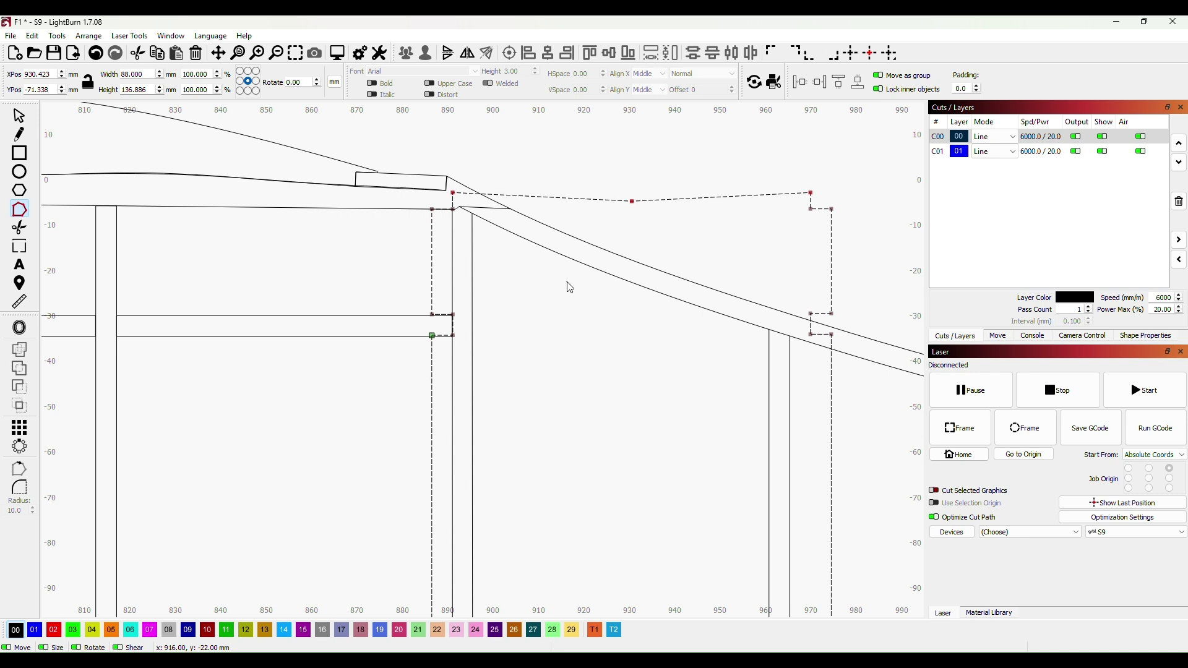
Shift the whole former outline 3 mm left along the fuselage side view, to X 927.423 mm
{"action": "left_click", "coordinate": [19, 117]}
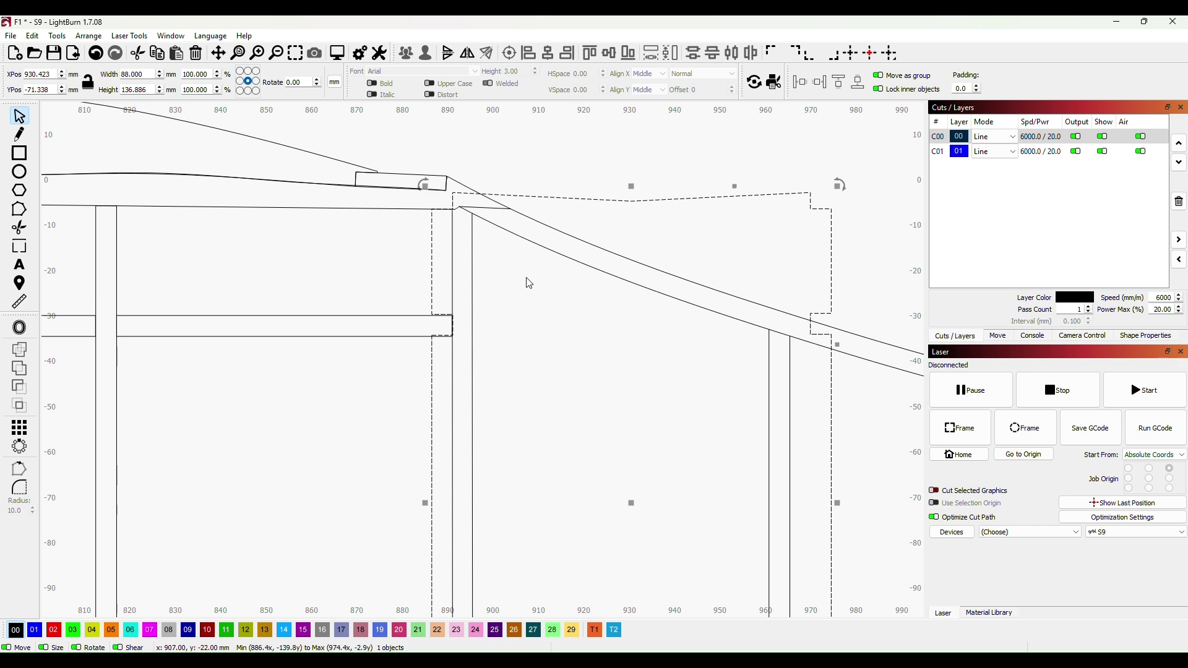
{"action": "key", "text": "Left"}
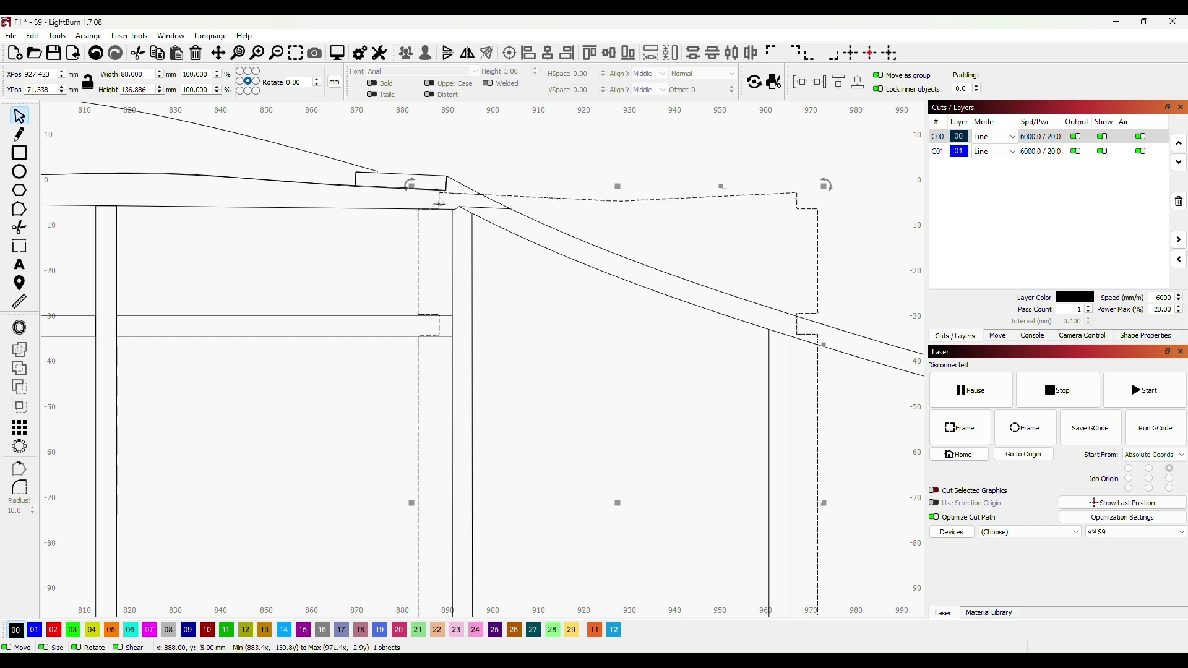
{"action": "left_click", "coordinate": [550, 266]}
Raise the outline's three top-edge nodes slightly to meet the wing rib's underside, for an overall height of 137.286 mm
{"action": "left_click", "coordinate": [19, 210]}
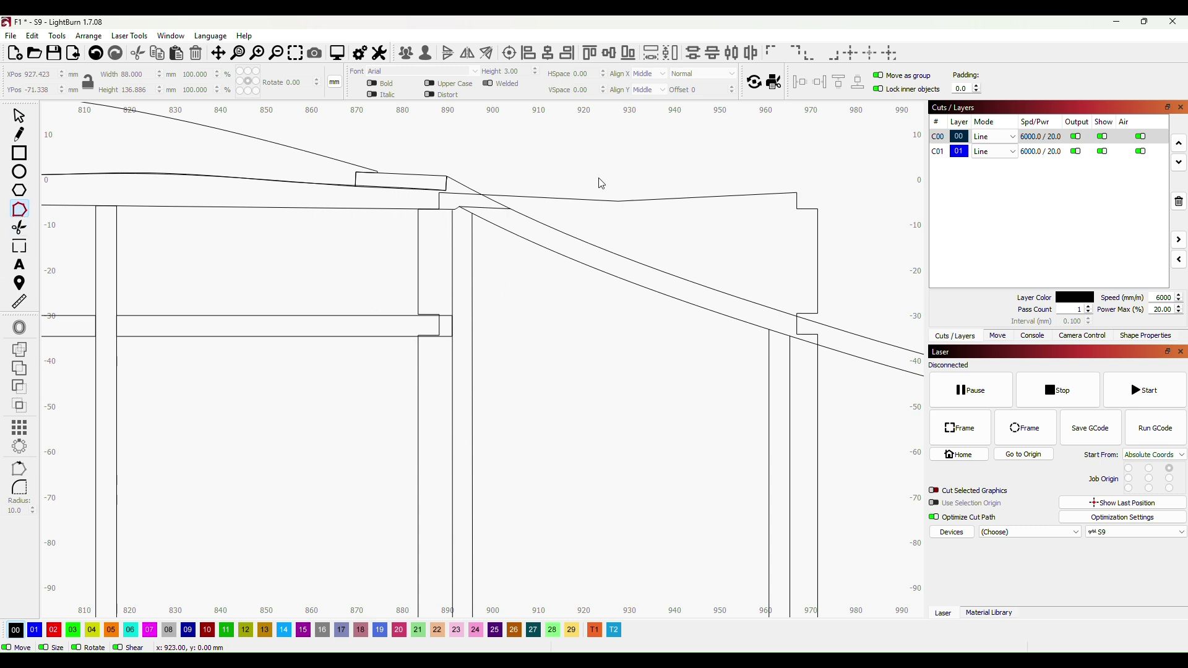
{"action": "left_click", "coordinate": [546, 198]}
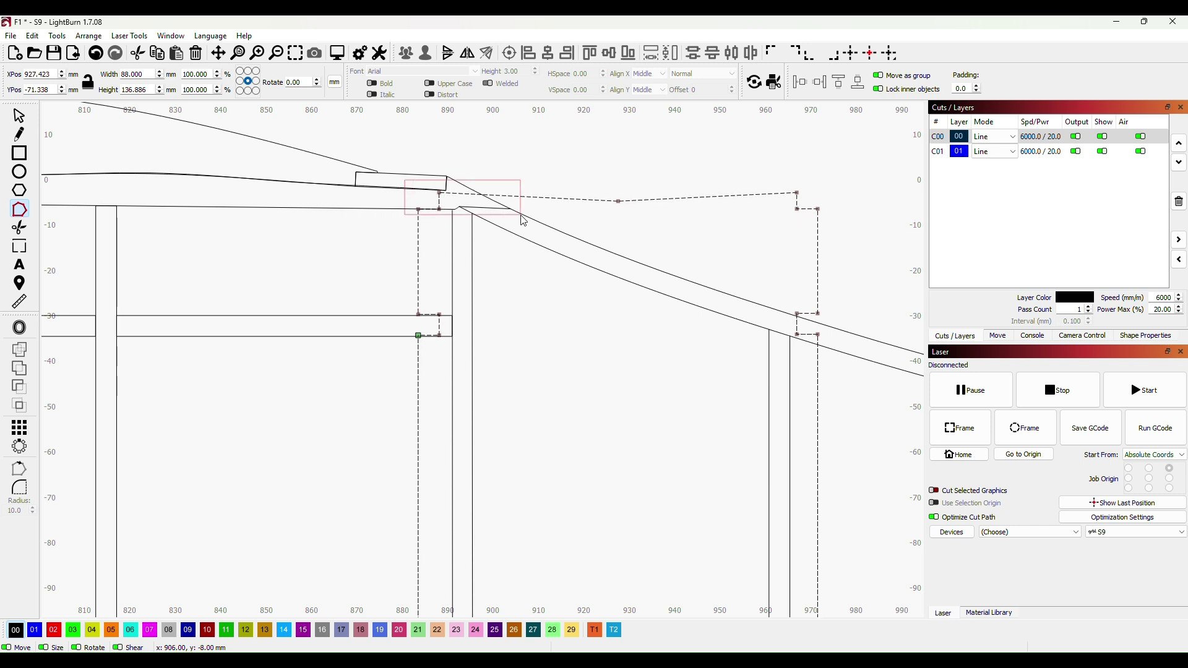
{"action": "left_click_drag", "start_coordinate": [523, 220], "coordinate": [522, 219]}
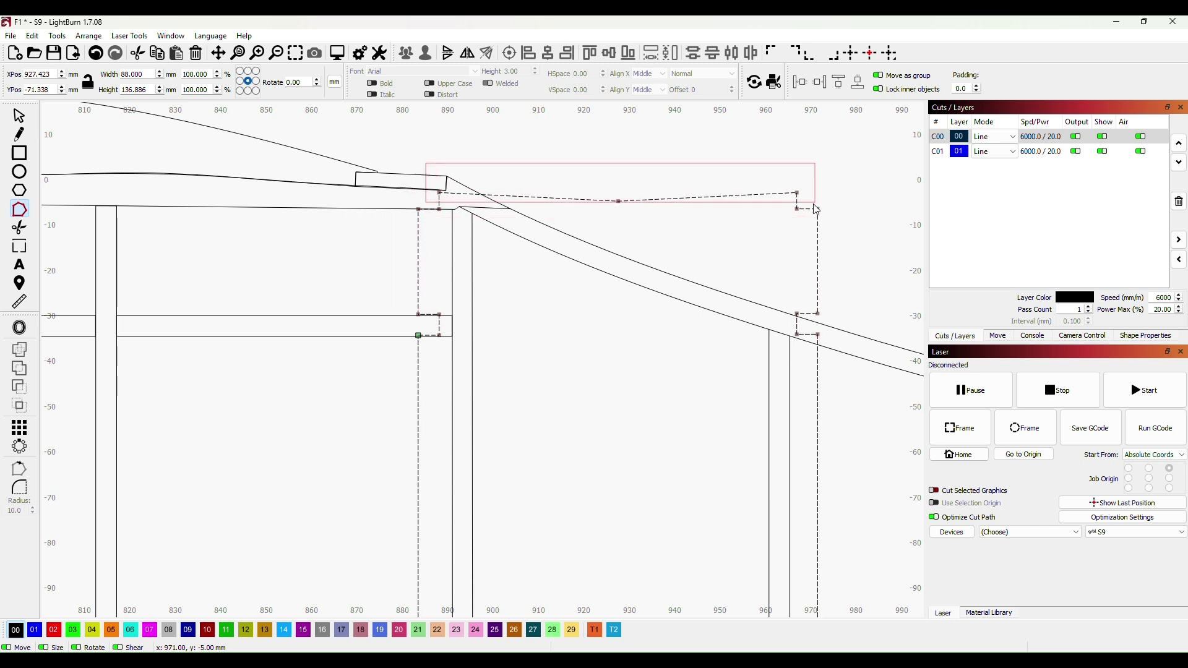
{"action": "left_click_drag", "start_coordinate": [817, 209], "coordinate": [811, 210]}
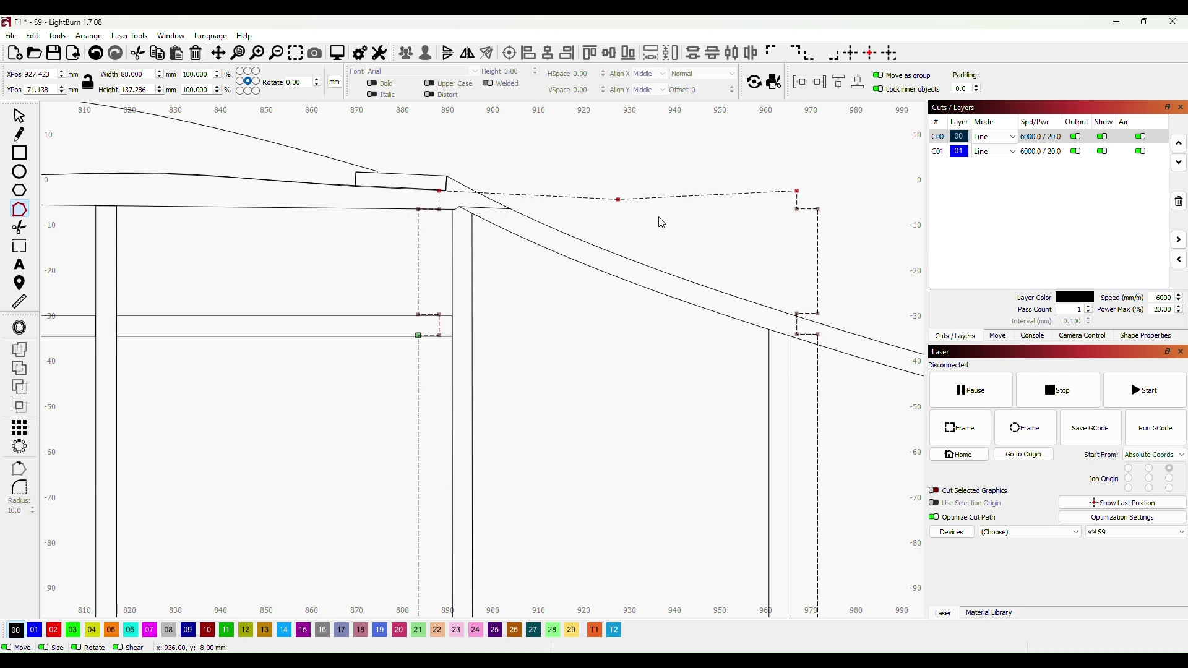
{"action": "key", "text": "Escape"}
{"action": "scroll", "coordinate": [662, 226], "scroll_direction": "down", "scroll_amount": 8}
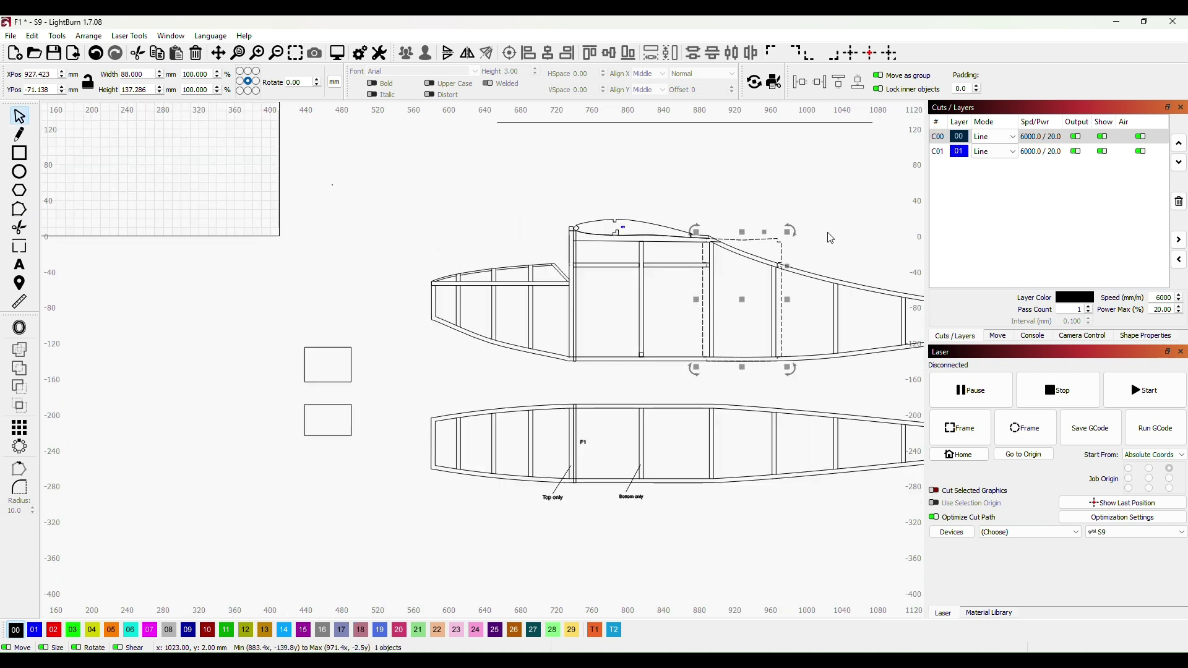
Move the adapted former outline back around its two window cutouts, to X 463 mm, Y -169 mm
{"action": "left_click_drag", "start_coordinate": [745, 305], "coordinate": [329, 392]}
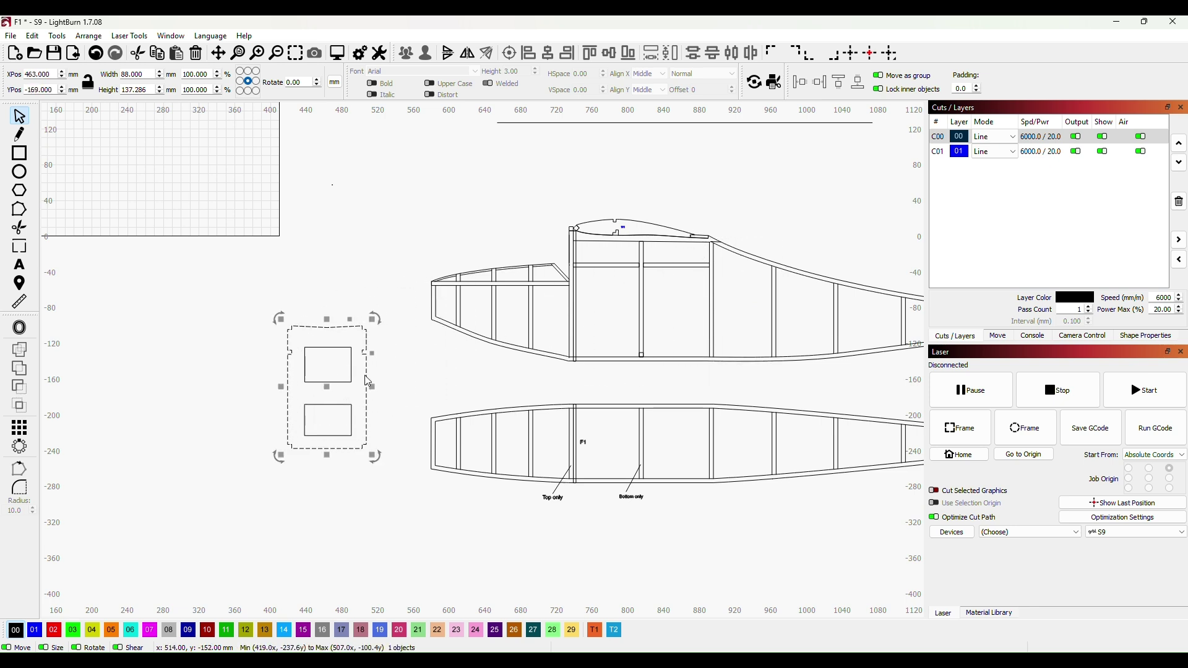
{"action": "left_click", "coordinate": [386, 258]}
Draw a rectangular strip about 127.5 mm tall along the front of the side view's rear cabin upright, and set its width to 3 mm
{"action": "scroll", "coordinate": [708, 298], "scroll_direction": "up", "scroll_amount": 2}
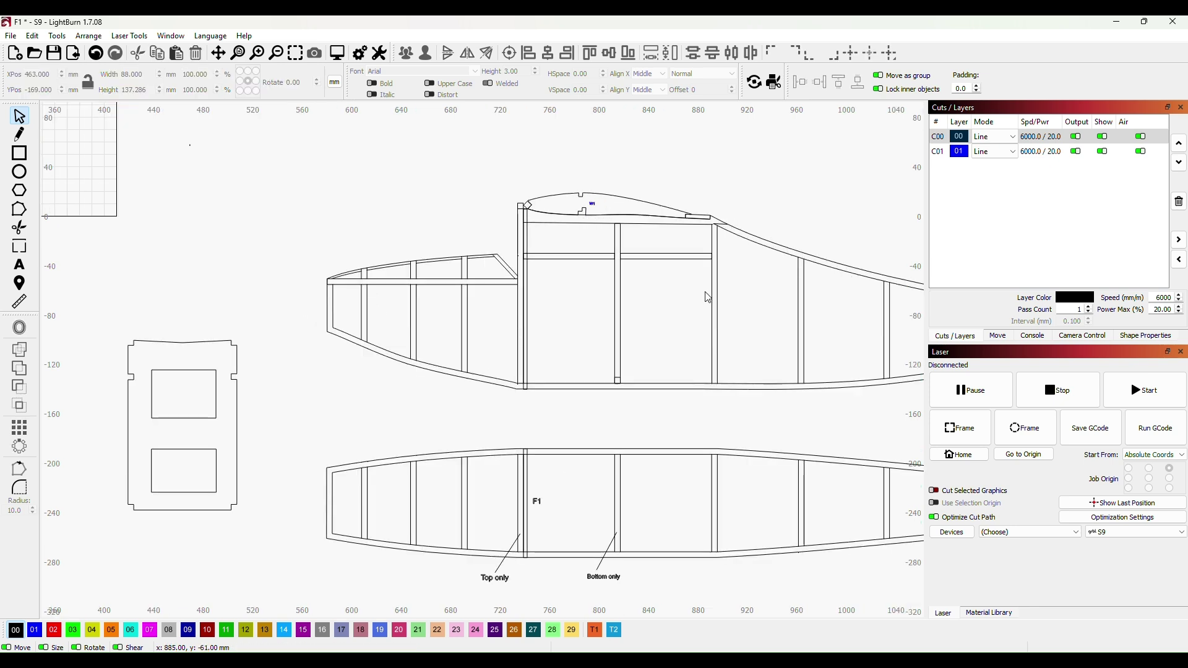
{"action": "scroll", "coordinate": [756, 271], "scroll_direction": "up", "scroll_amount": 3}
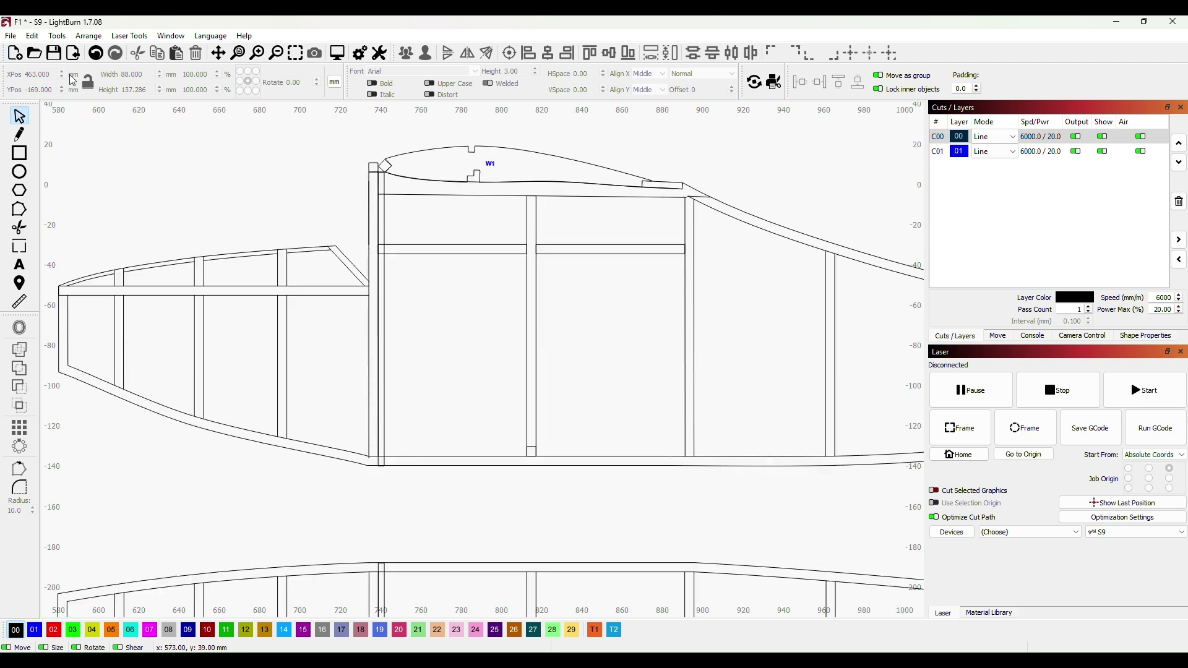
{"action": "left_click", "coordinate": [19, 153]}
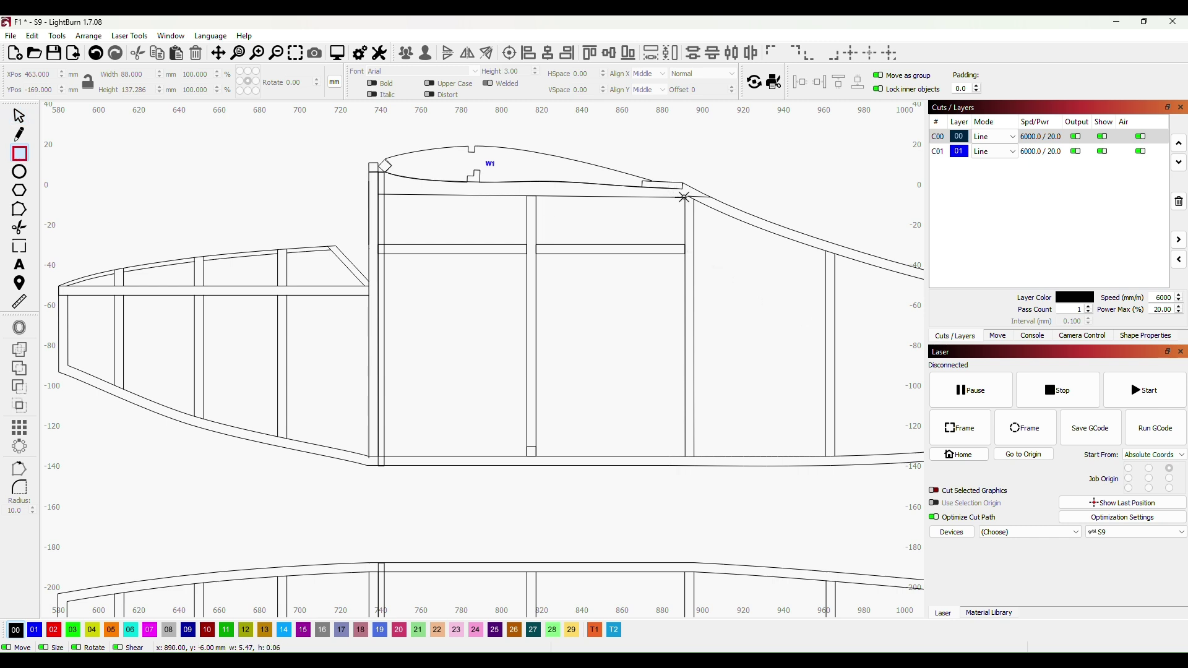
{"action": "left_click_drag", "start_coordinate": [683, 198], "coordinate": [686, 455]}
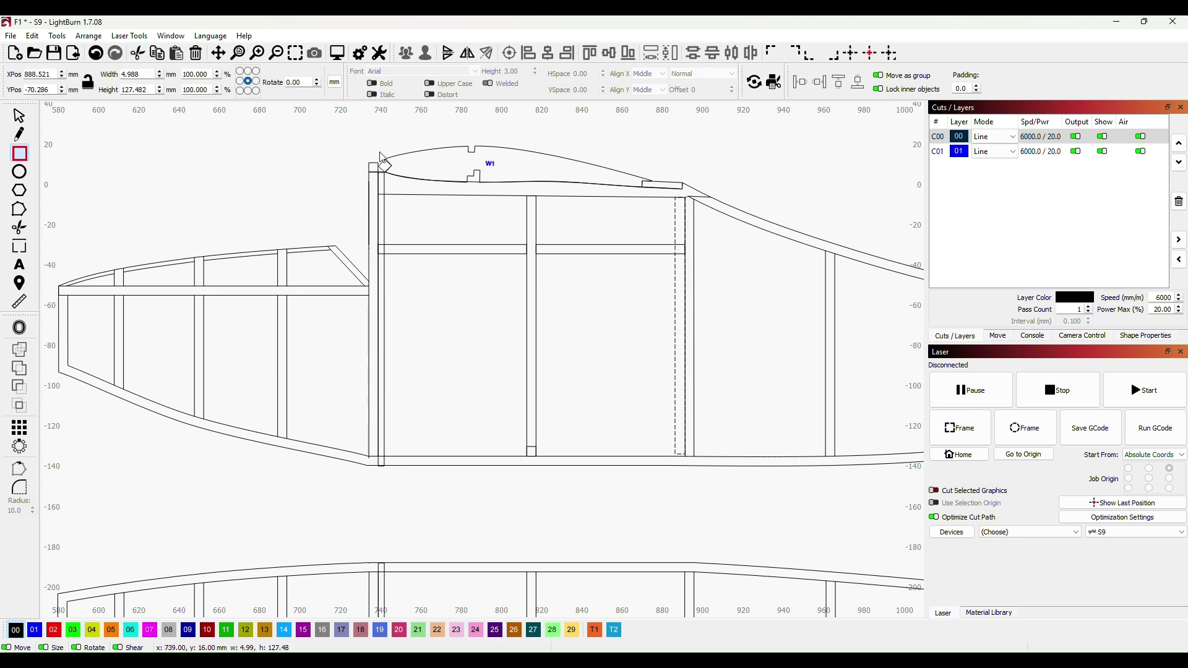
{"action": "double_click", "coordinate": [142, 74]}
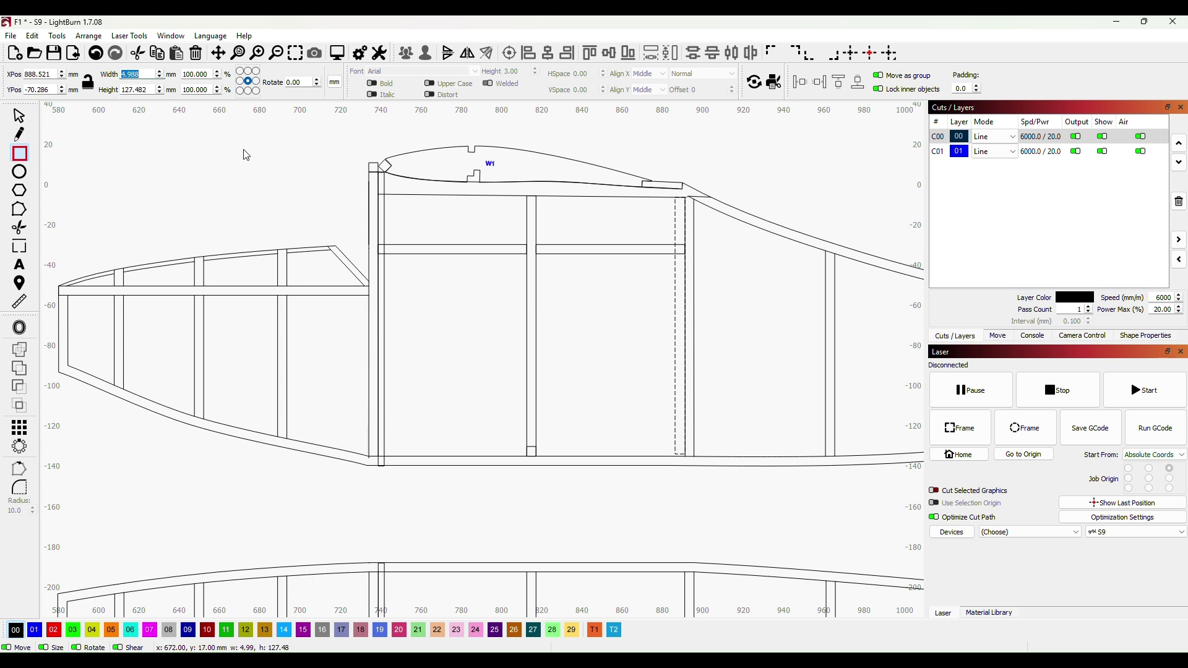
{"action": "type", "text": "3"}
{"action": "key", "text": "Return"}
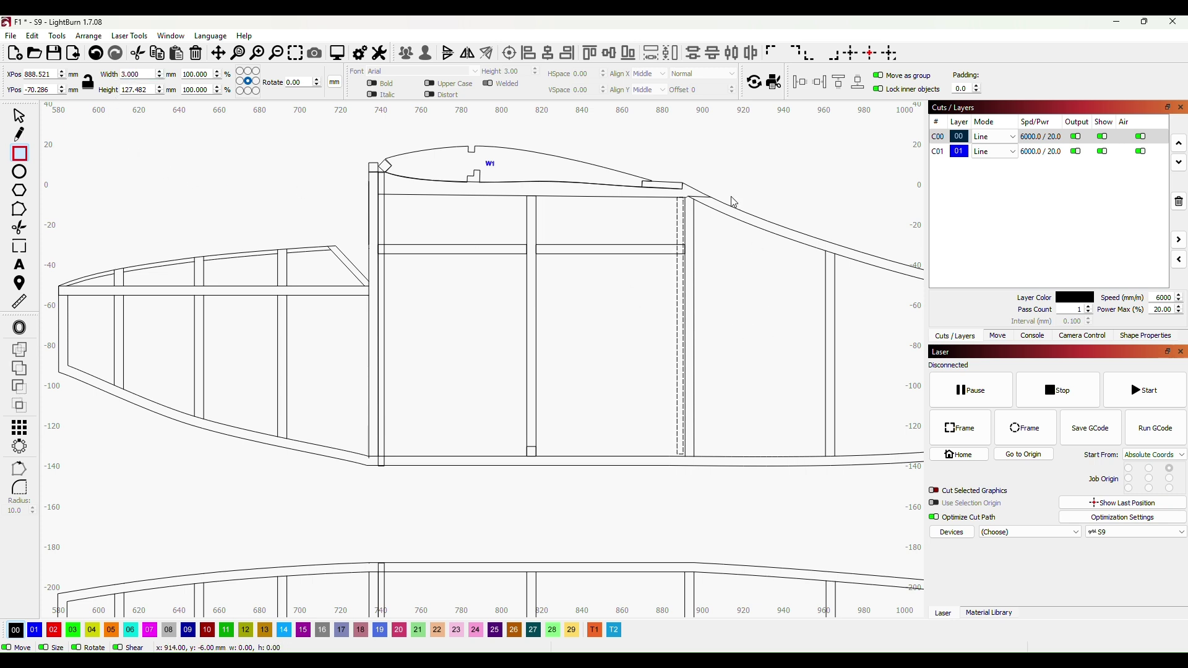
Nudge the strip right until it meets the front edge of the rear cabin upright, at X 889.421 mm
{"action": "scroll", "coordinate": [626, 336], "scroll_direction": "up", "scroll_amount": 5}
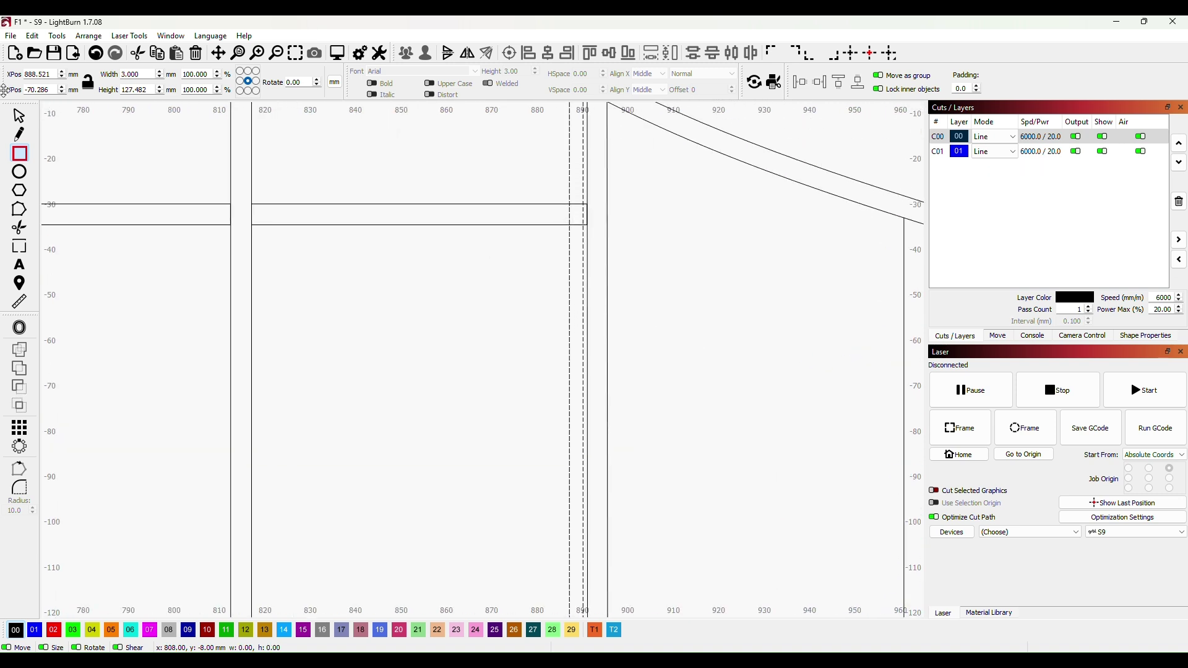
{"action": "left_click", "coordinate": [19, 116]}
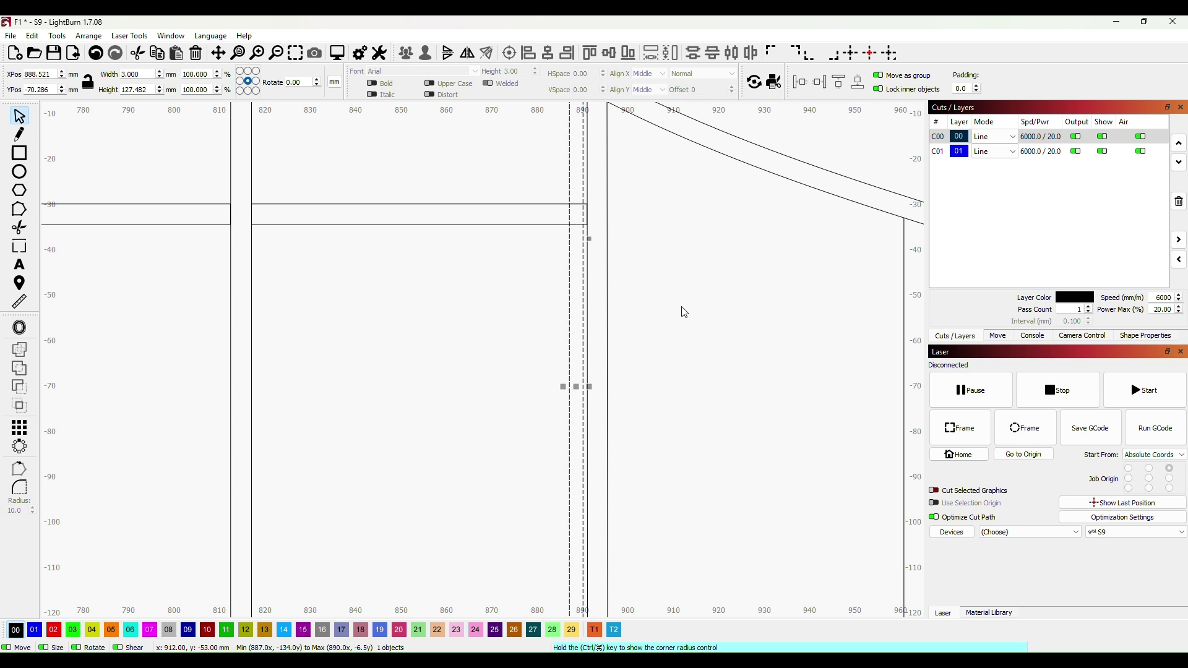
{"action": "key", "text": "Right"}
{"action": "key", "text": "Right"}
{"action": "key", "text": "Right"}
{"action": "key", "text": "Right"}
{"action": "key", "text": "Right"}
{"action": "key", "text": "Right"}
{"action": "key", "text": "Right"}
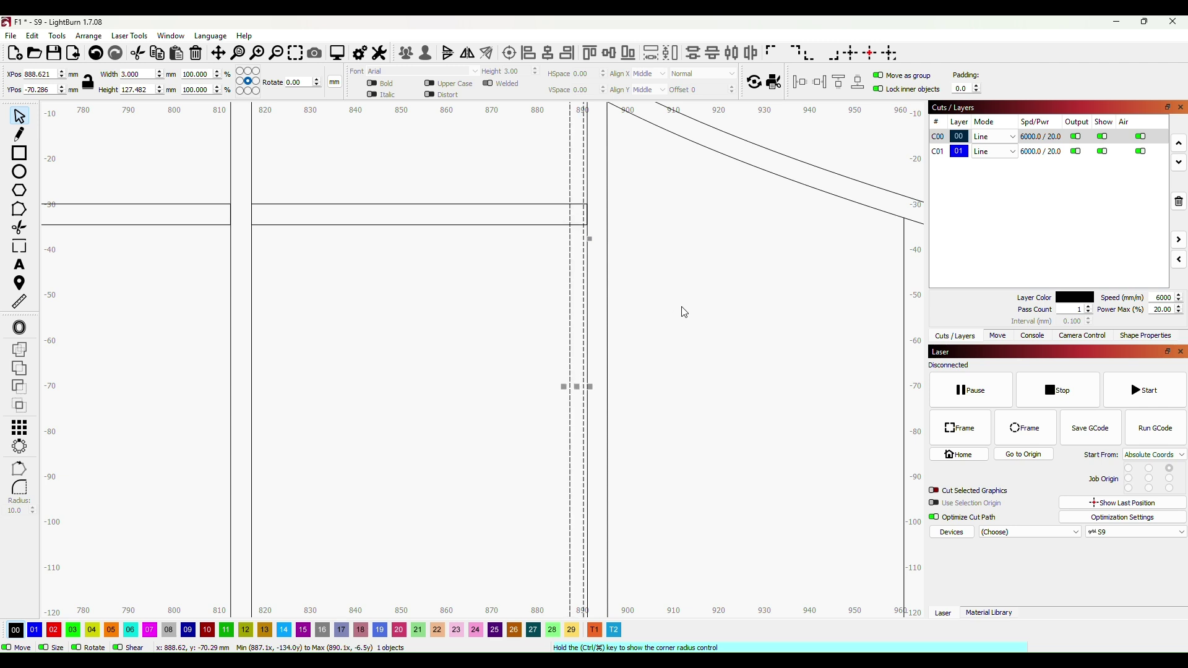
{"action": "key", "text": "Right"}
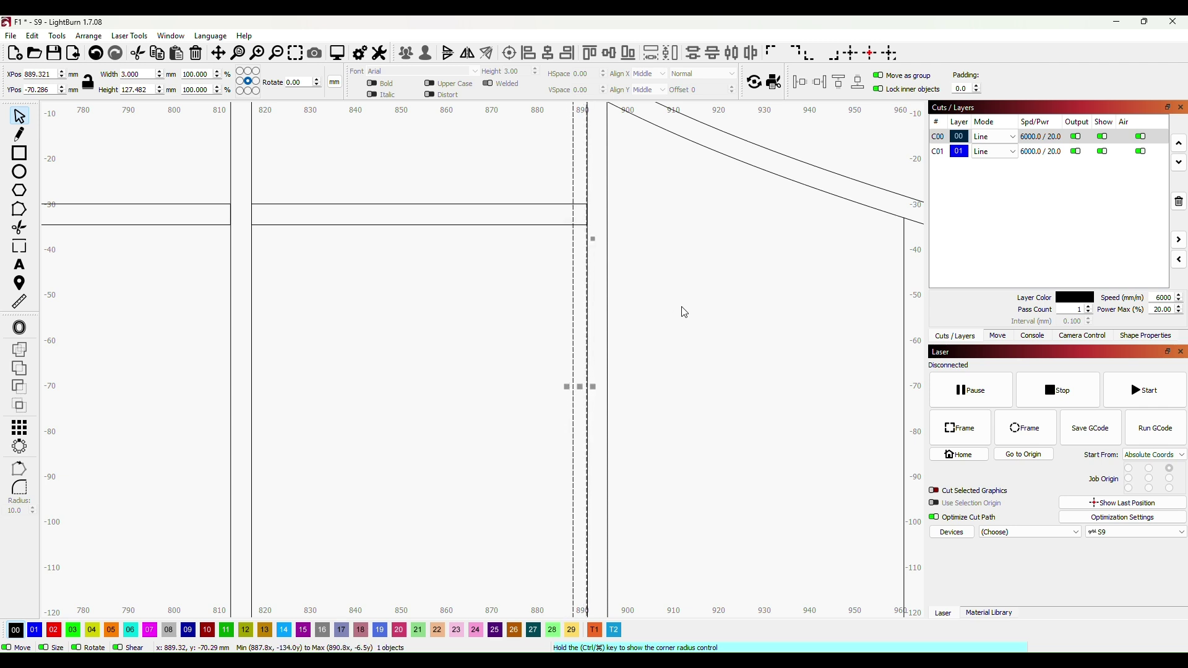
{"action": "key", "text": "Right"}
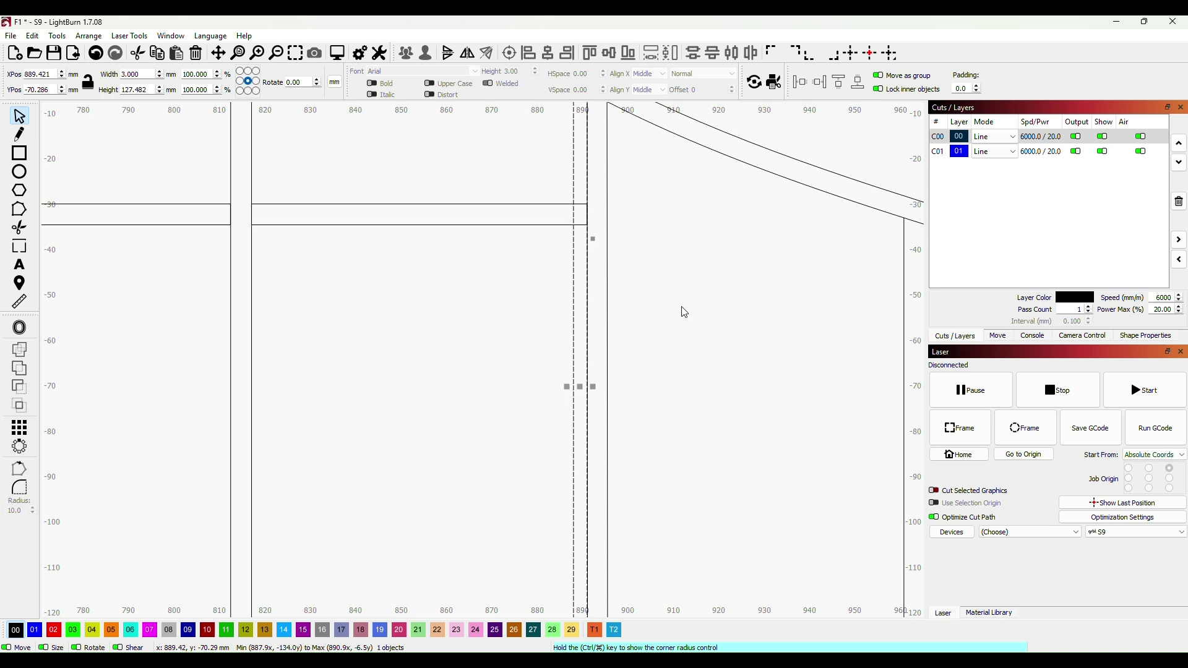
Extend the strip's top edge up to the wing rib's underside, for an overall height of 131.255 mm
{"action": "scroll", "coordinate": [703, 284], "scroll_direction": "down", "scroll_amount": 1}
{"action": "scroll", "coordinate": [694, 223], "scroll_direction": "down", "scroll_amount": 1}
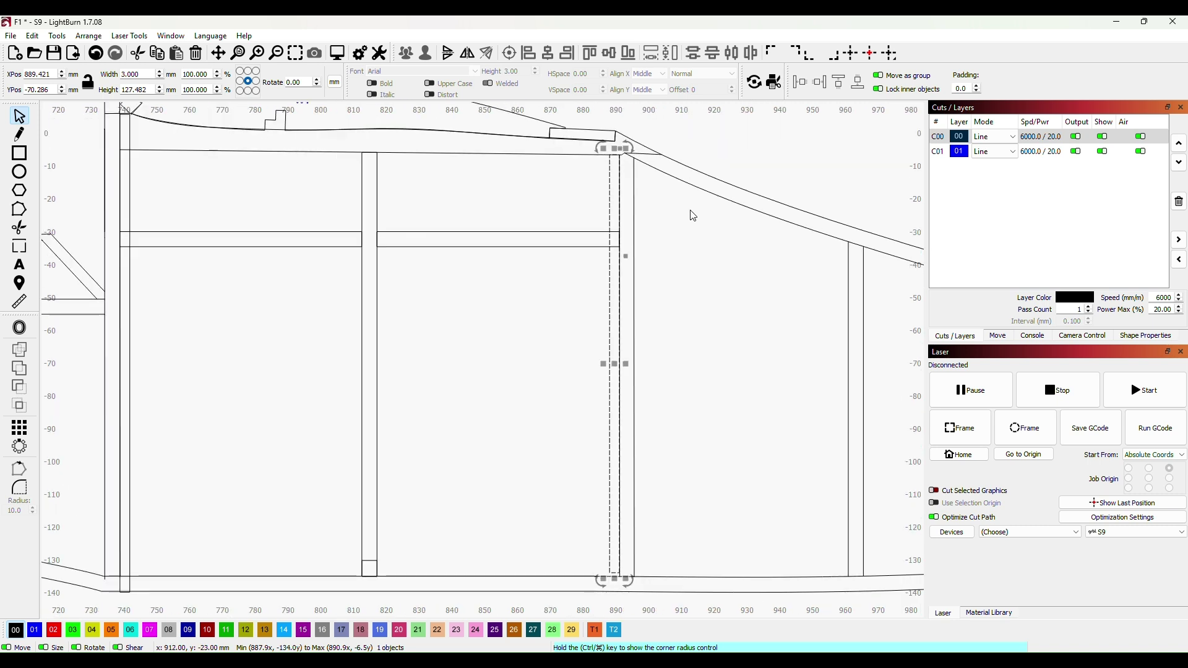
{"action": "mouse_move", "coordinate": [674, 127]}
{"action": "left_mouse_down"}
{"action": "mouse_move", "coordinate": [647, 231]}
{"action": "mouse_move", "coordinate": [596, 240]}
{"action": "left_mouse_up"}
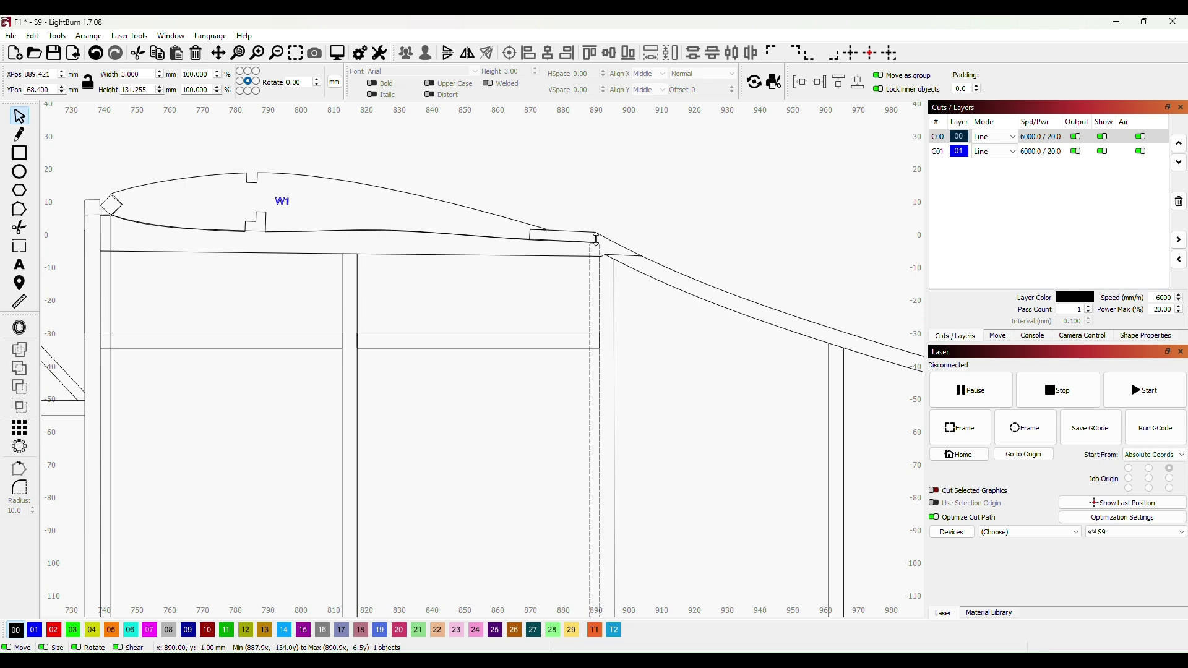
Copy the strip down to the fuselage top view and shorten both ends to span the fuselage width, for a height of 88.098 mm
{"action": "scroll", "coordinate": [576, 266], "scroll_direction": "down", "scroll_amount": 3}
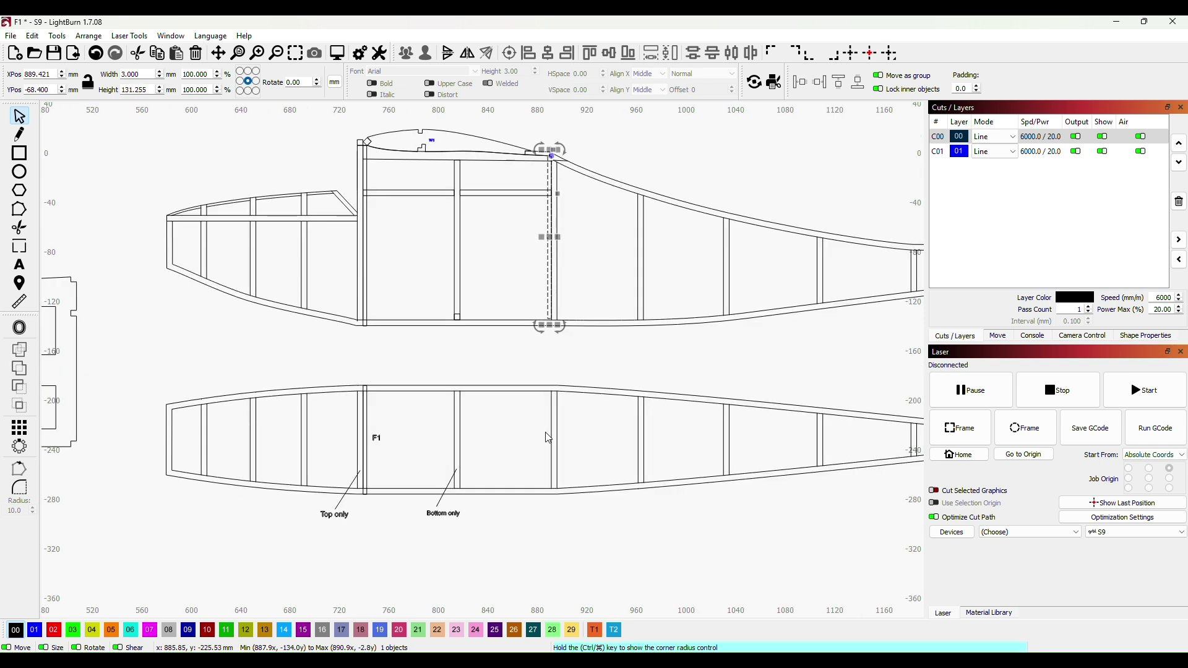
{"action": "left_click_drag", "start_coordinate": [550, 244], "coordinate": [544, 441]}
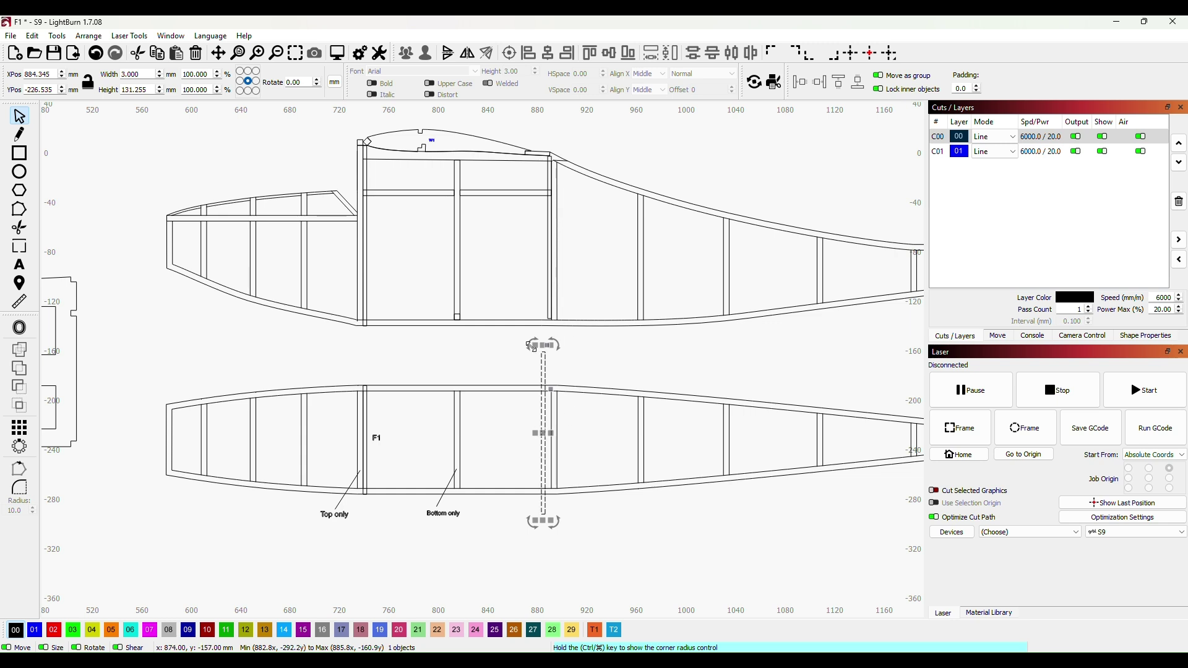
{"action": "left_click_drag", "start_coordinate": [543, 347], "coordinate": [545, 376]}
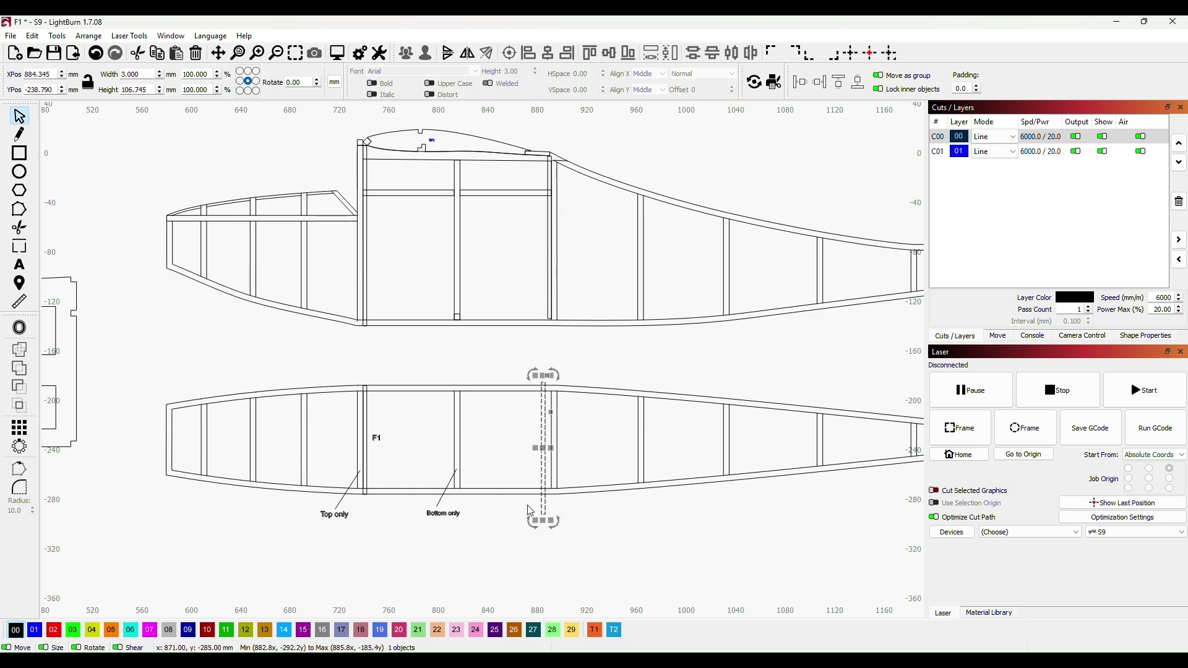
{"action": "left_click_drag", "start_coordinate": [545, 521], "coordinate": [545, 499]}
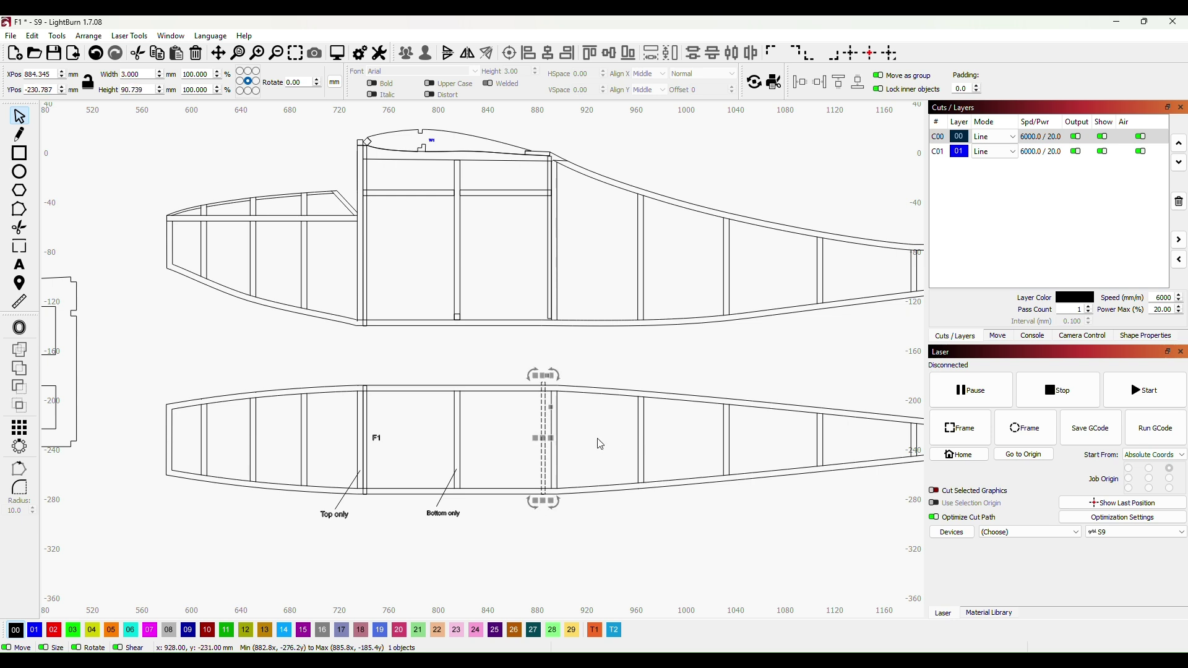
{"action": "scroll", "coordinate": [599, 443], "scroll_direction": "up", "scroll_amount": 3}
{"action": "scroll", "coordinate": [591, 435], "scroll_direction": "up", "scroll_amount": 1}
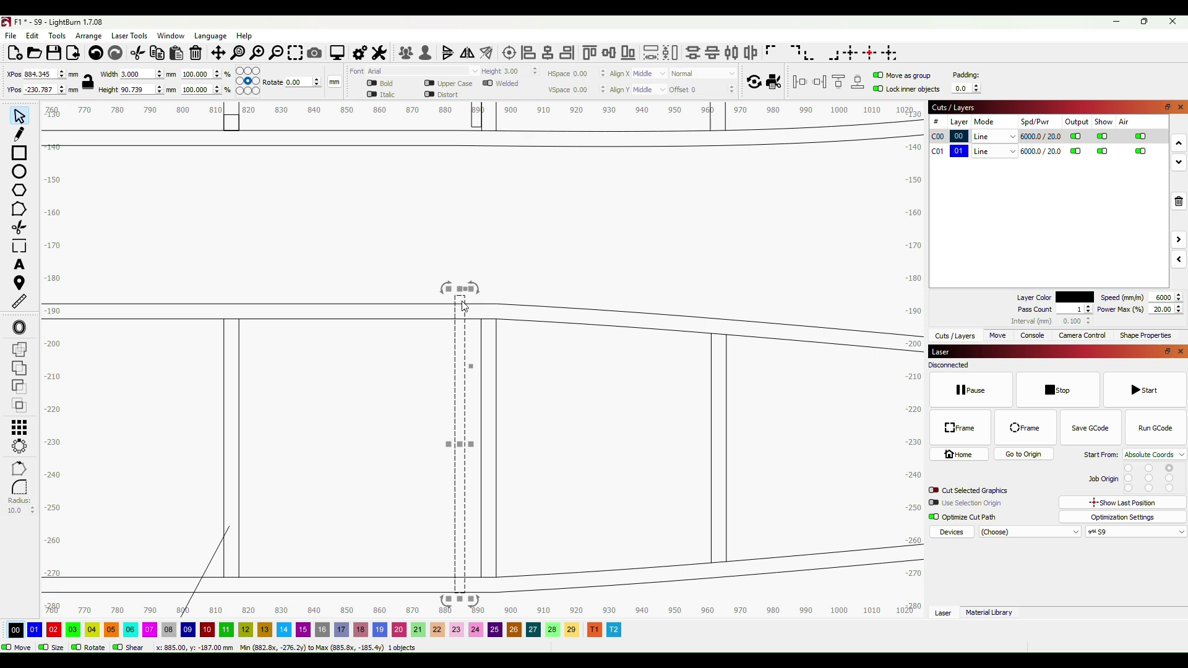
{"action": "left_click_drag", "start_coordinate": [460, 293], "coordinate": [461, 302]}
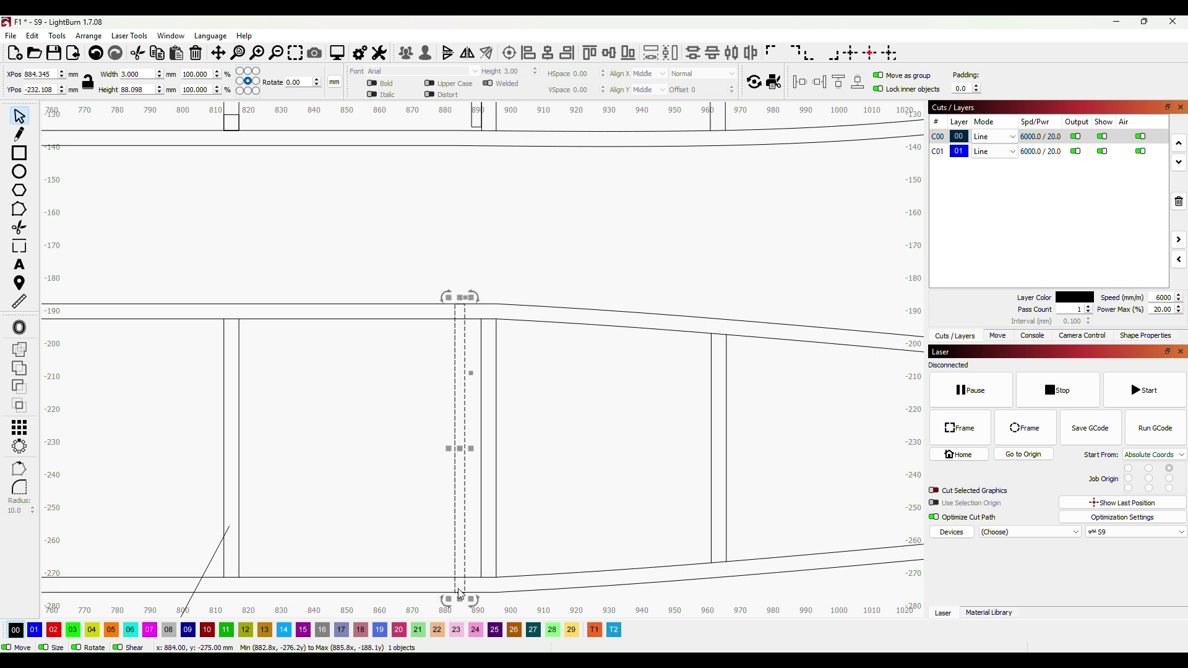
{"action": "left_click_drag", "start_coordinate": [458, 589], "coordinate": [458, 593]}
Move the top-view strip right against the front edge of the rear cabin crosspiece, to X 889.335 mm
{"action": "left_click_drag", "start_coordinate": [467, 438], "coordinate": [480, 431]}
{"action": "left_click", "coordinate": [562, 419]}
{"action": "scroll", "coordinate": [562, 419], "scroll_direction": "down", "scroll_amount": 2}
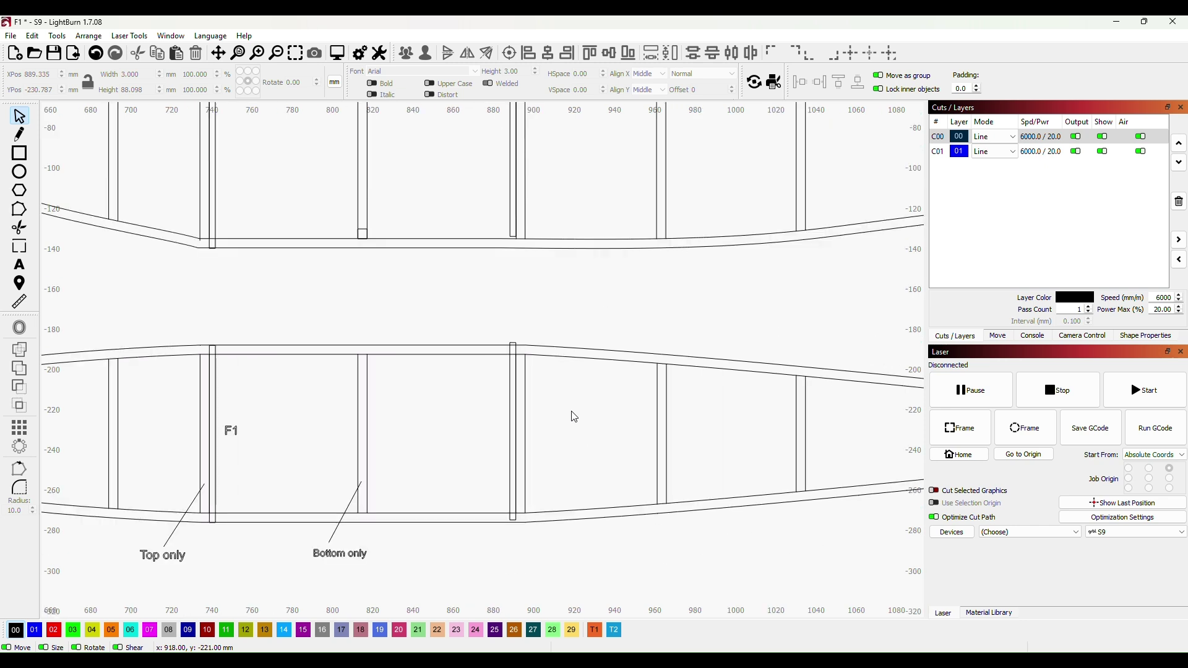
Nudge the top-view strip down 1.2 mm to Y -231.987 mm, aligning its ends with the fuselage's outer edges
{"action": "scroll", "coordinate": [558, 396], "scroll_direction": "up", "scroll_amount": 2}
{"action": "left_click", "coordinate": [483, 314]}
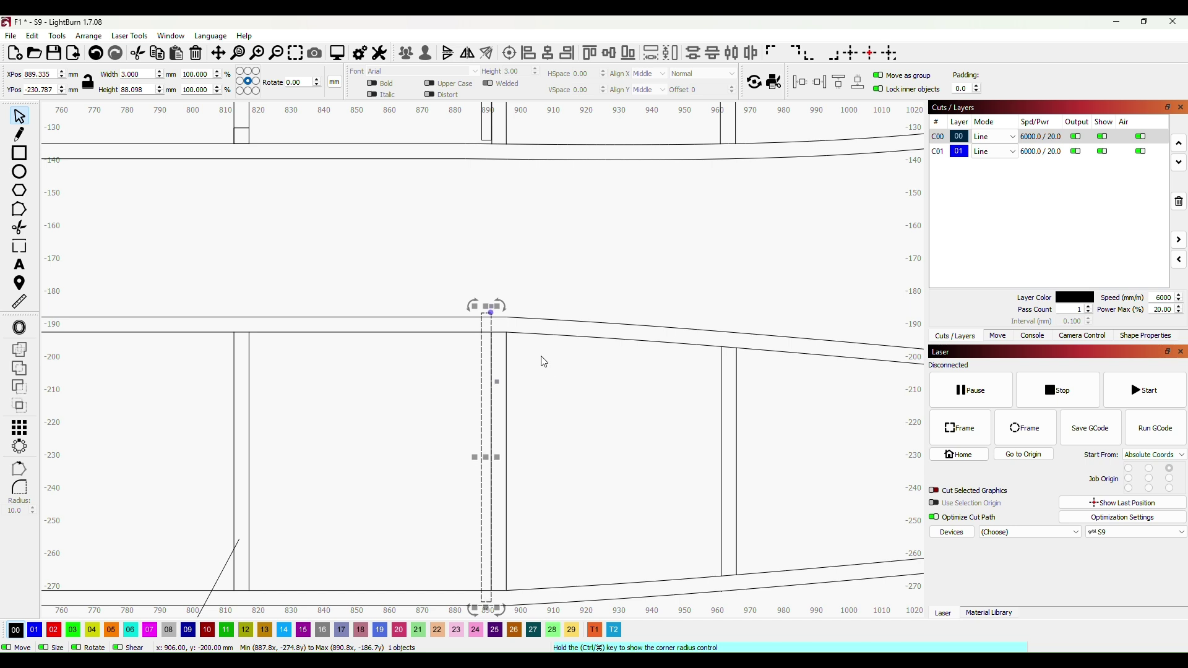
{"action": "key", "text": "Down"}
{"action": "key", "text": "Down"}
{"action": "key", "text": "Down"}
{"action": "key", "text": "Down"}
{"action": "key", "text": "Down"}
{"action": "key", "text": "Down"}
{"action": "key", "text": "Down"}
{"action": "key", "text": "Down"}
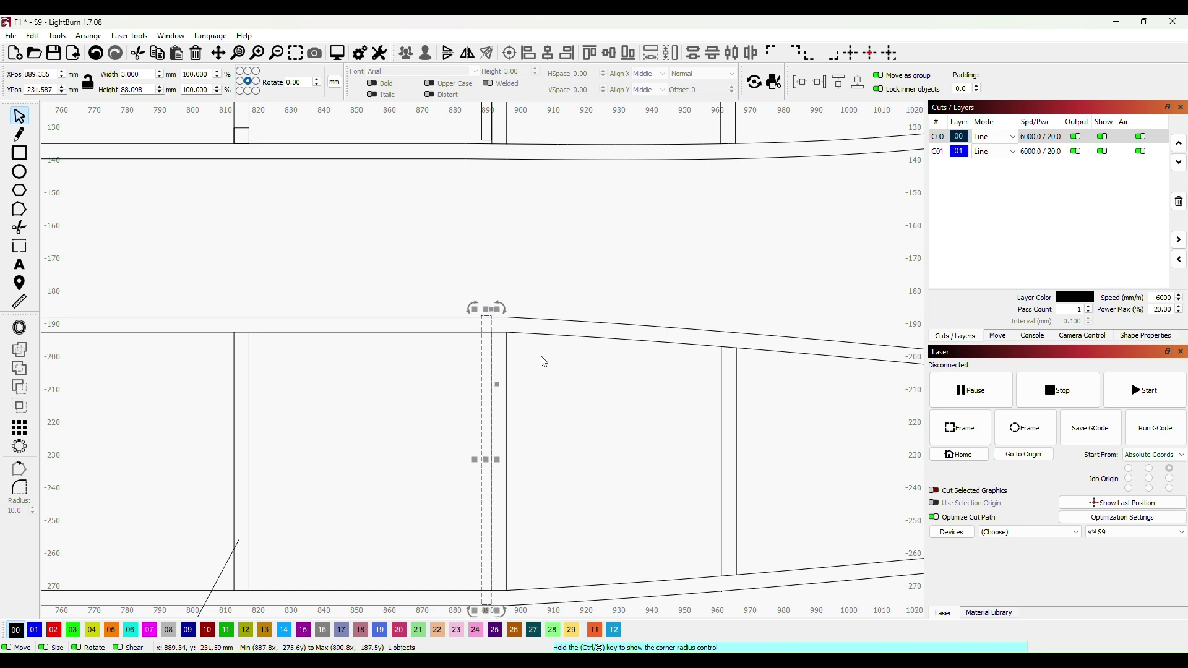
{"action": "key", "text": "Down"}
{"action": "key", "text": "Down"}
{"action": "key", "text": "Down"}
{"action": "scroll", "coordinate": [578, 479], "scroll_direction": "down", "scroll_amount": 4}
{"action": "scroll", "coordinate": [615, 476], "scroll_direction": "up", "scroll_amount": 3}
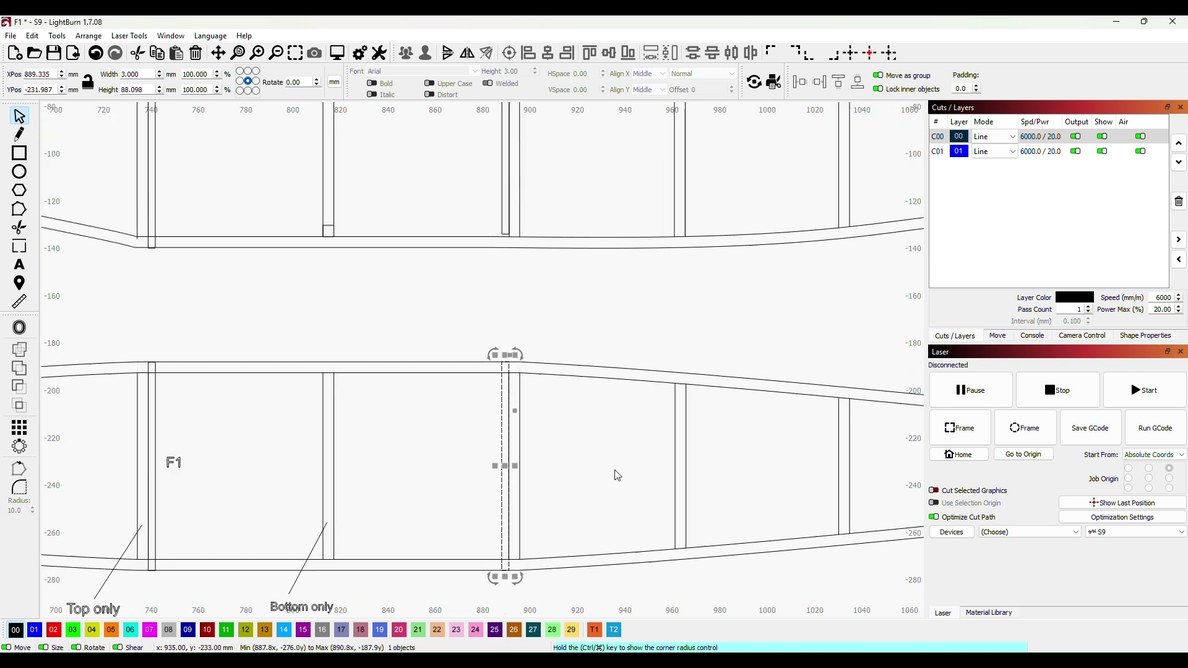
{"action": "scroll", "coordinate": [585, 487], "scroll_direction": "down", "scroll_amount": 2}
{"action": "left_click", "coordinate": [586, 477]}
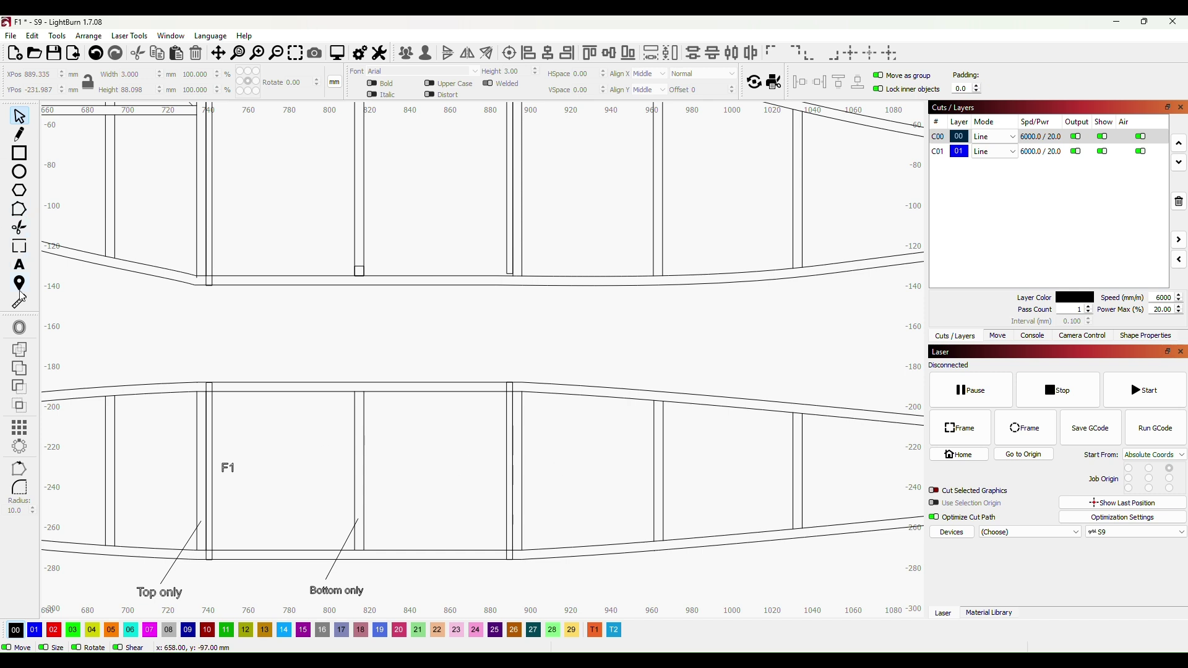
Add the text label F2 just ahead of the rear former strip in the fuselage top view
{"action": "left_click", "coordinate": [20, 266]}
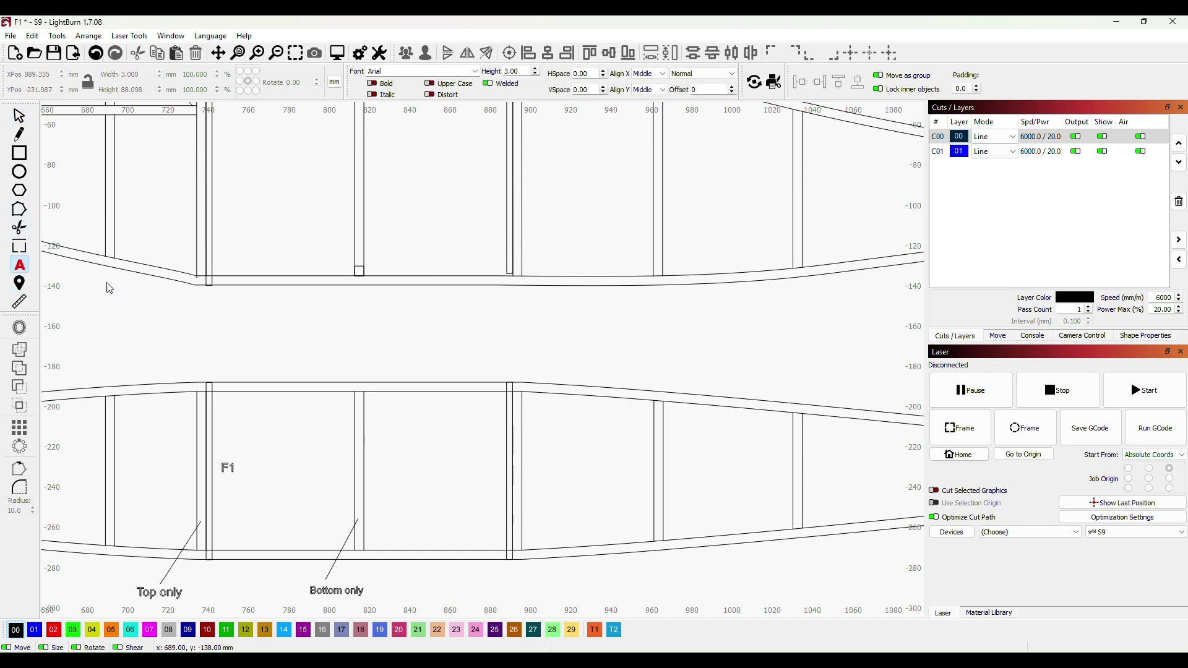
{"action": "left_click", "coordinate": [489, 467]}
{"action": "type", "text": "F2"}
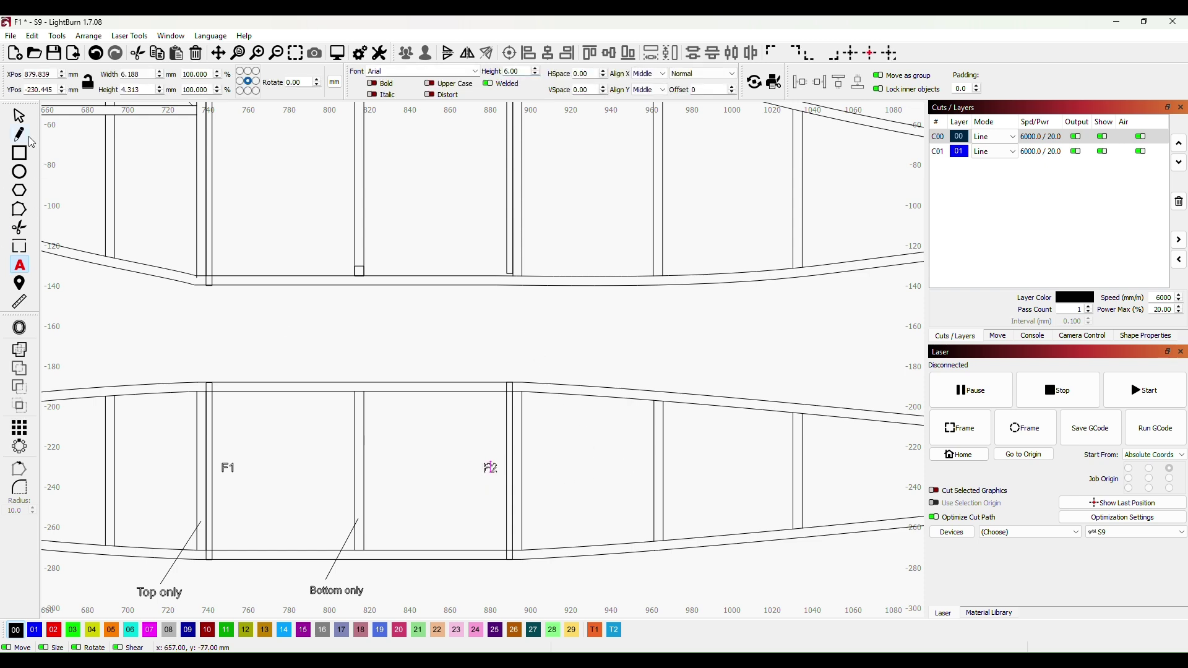
{"action": "left_click", "coordinate": [19, 116]}
{"action": "left_click", "coordinate": [567, 340]}
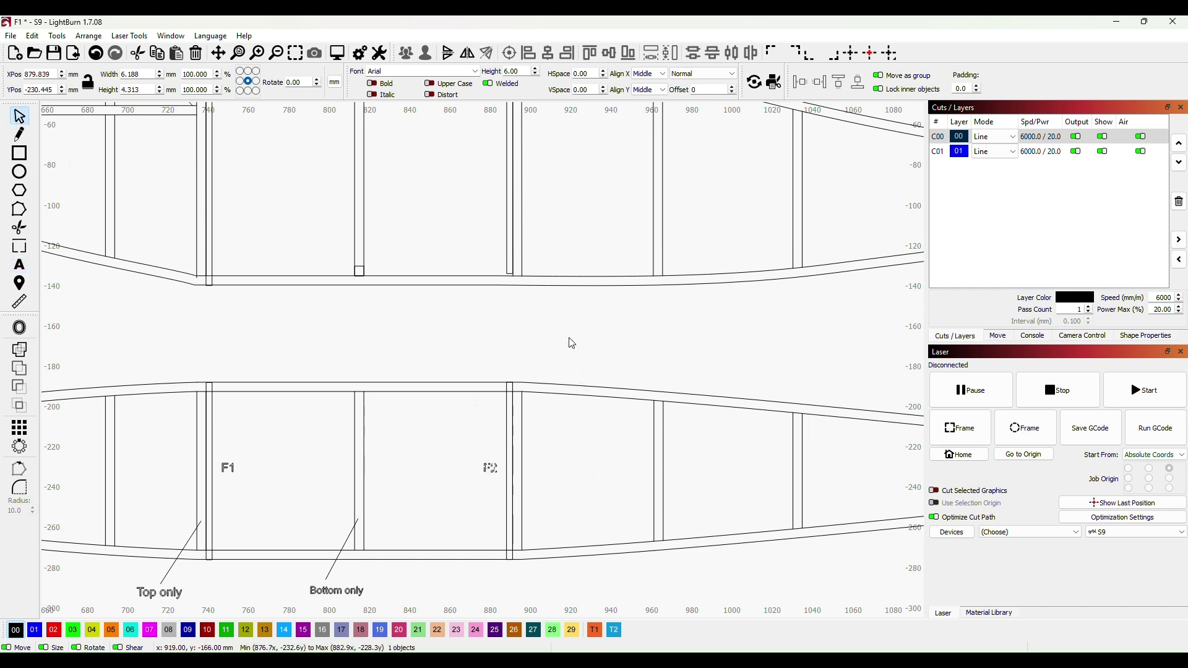
Add the text F2 above the second former's upper window and assign it to the blue layer 01
{"action": "scroll", "coordinate": [584, 353], "scroll_direction": "down", "scroll_amount": 4}
{"action": "scroll", "coordinate": [470, 532], "scroll_direction": "down", "scroll_amount": 2}
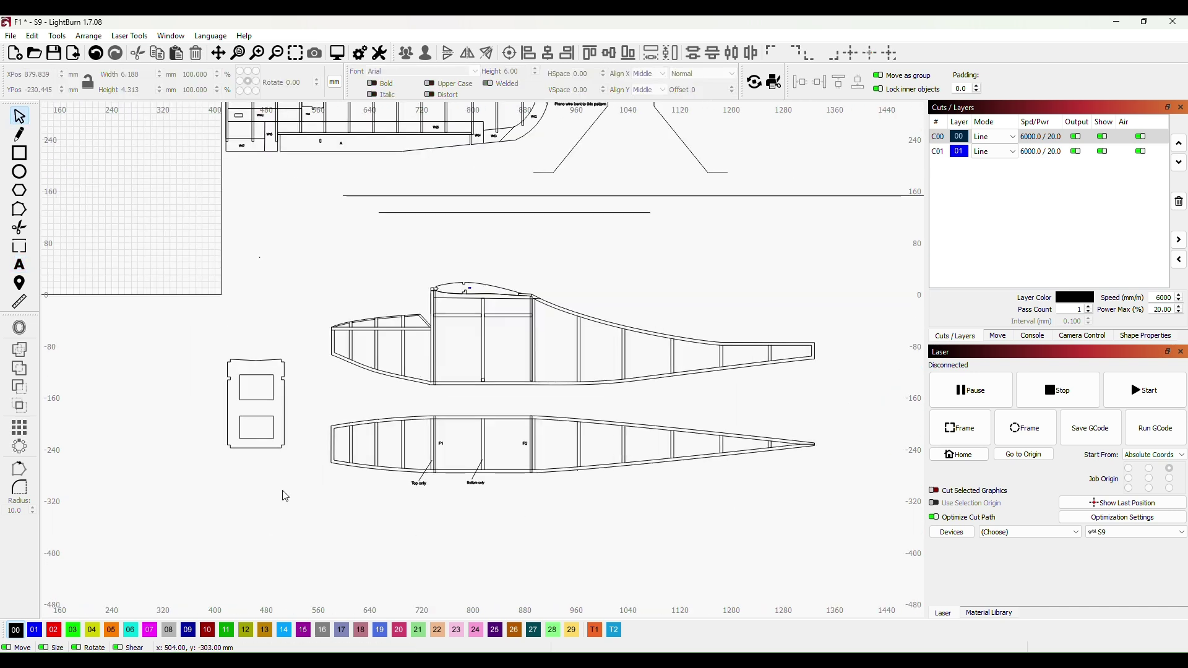
{"action": "scroll", "coordinate": [282, 494], "scroll_direction": "down", "scroll_amount": 1}
{"action": "scroll", "coordinate": [392, 515], "scroll_direction": "down", "scroll_amount": 1}
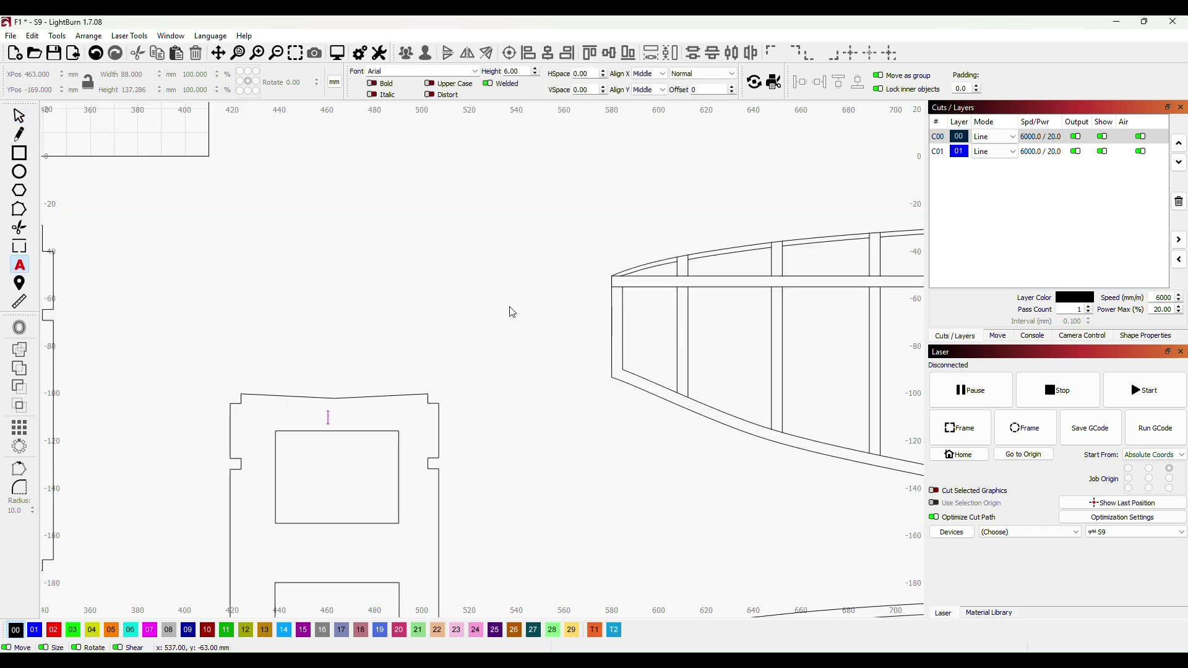
{"action": "type", "text": "2"}
{"action": "key", "text": "Escape"}
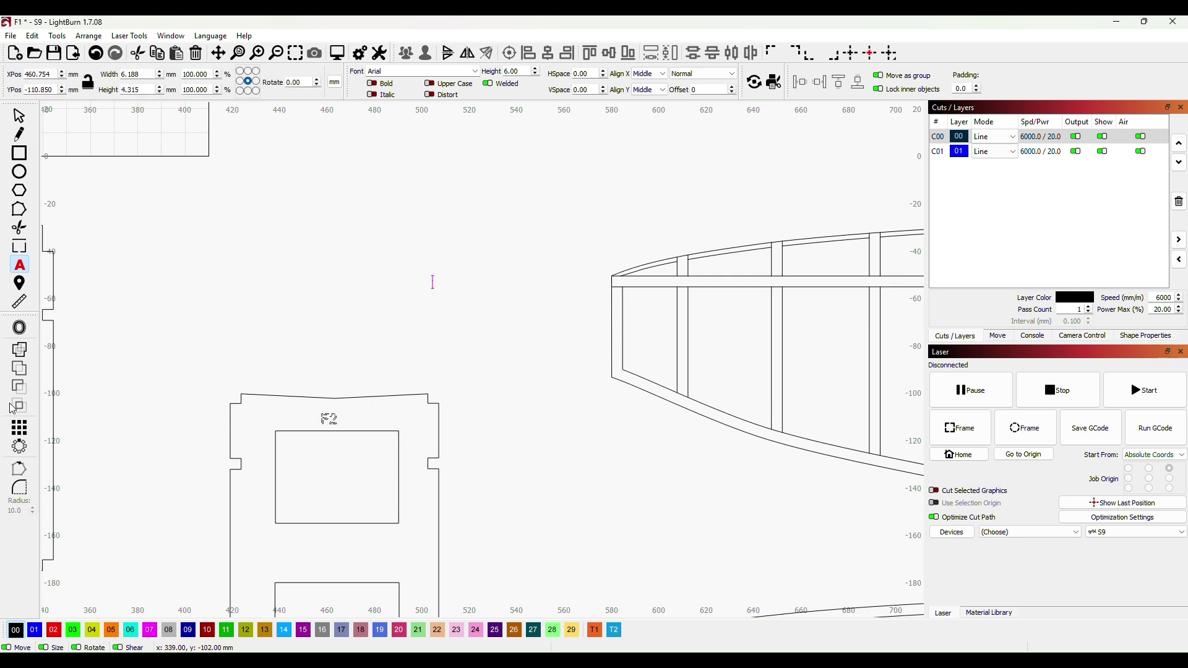
{"action": "key", "text": "Escape"}
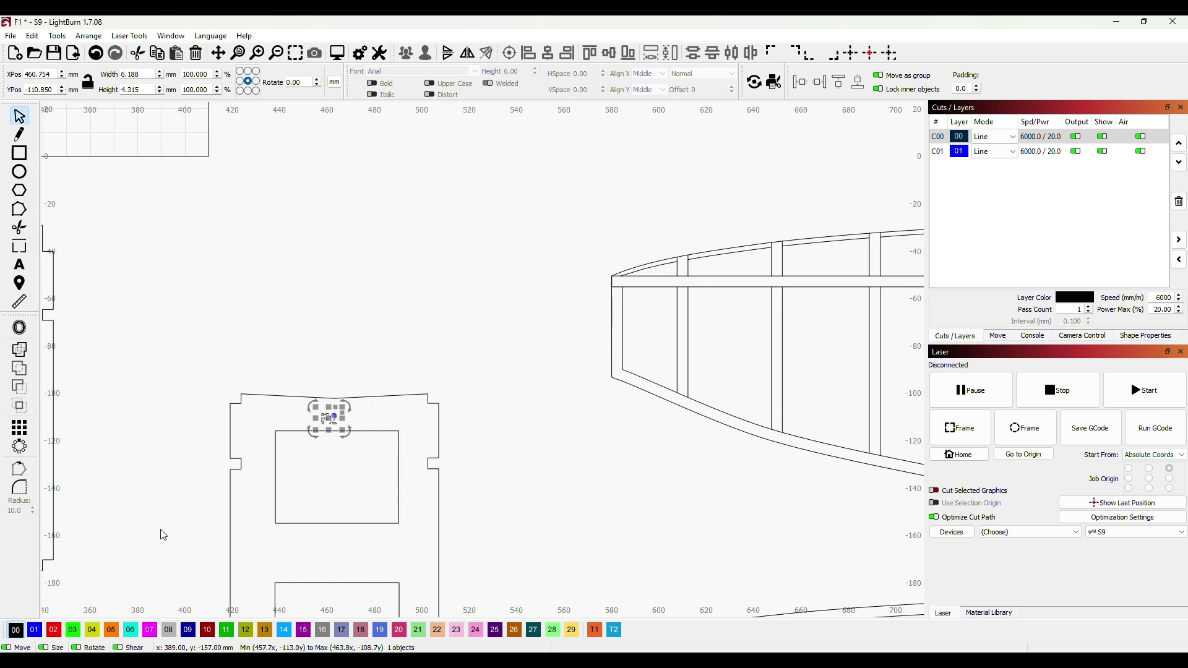
{"action": "left_click", "coordinate": [35, 633]}
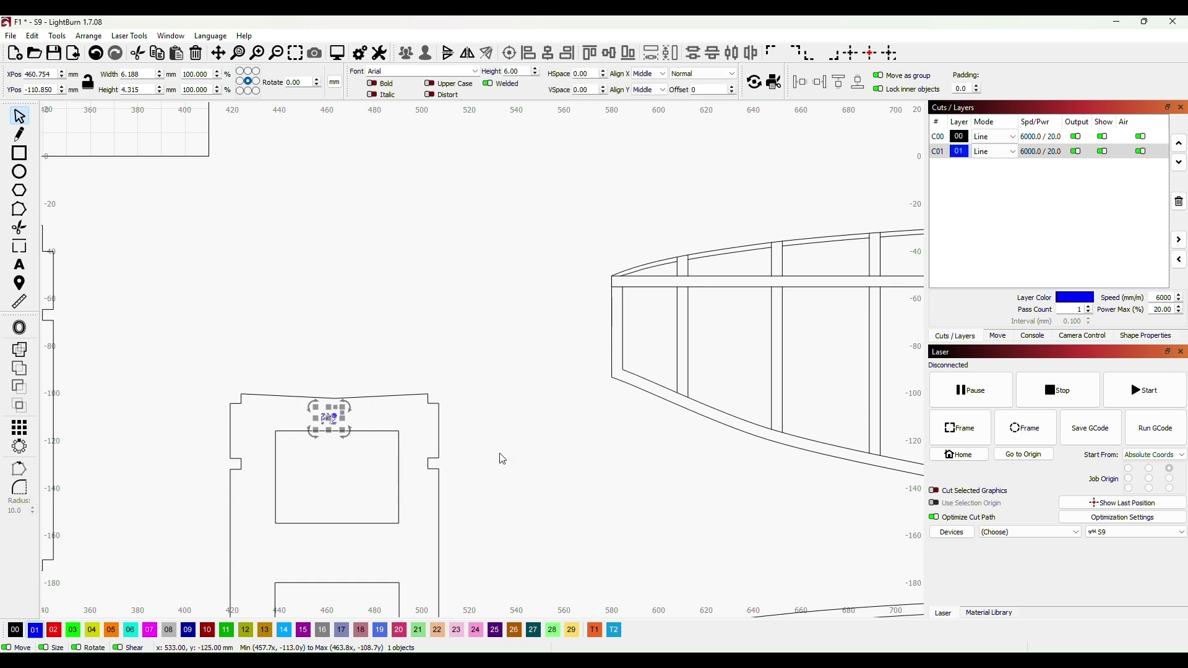
{"action": "left_click", "coordinate": [504, 454]}
Group the second former's outline, both window cutouts and its F2 label
{"action": "scroll", "coordinate": [520, 458], "scroll_direction": "down", "scroll_amount": 4}
{"action": "scroll", "coordinate": [506, 481], "scroll_direction": "up", "scroll_amount": 2}
{"action": "left_click_drag", "start_coordinate": [268, 250], "coordinate": [470, 528]}
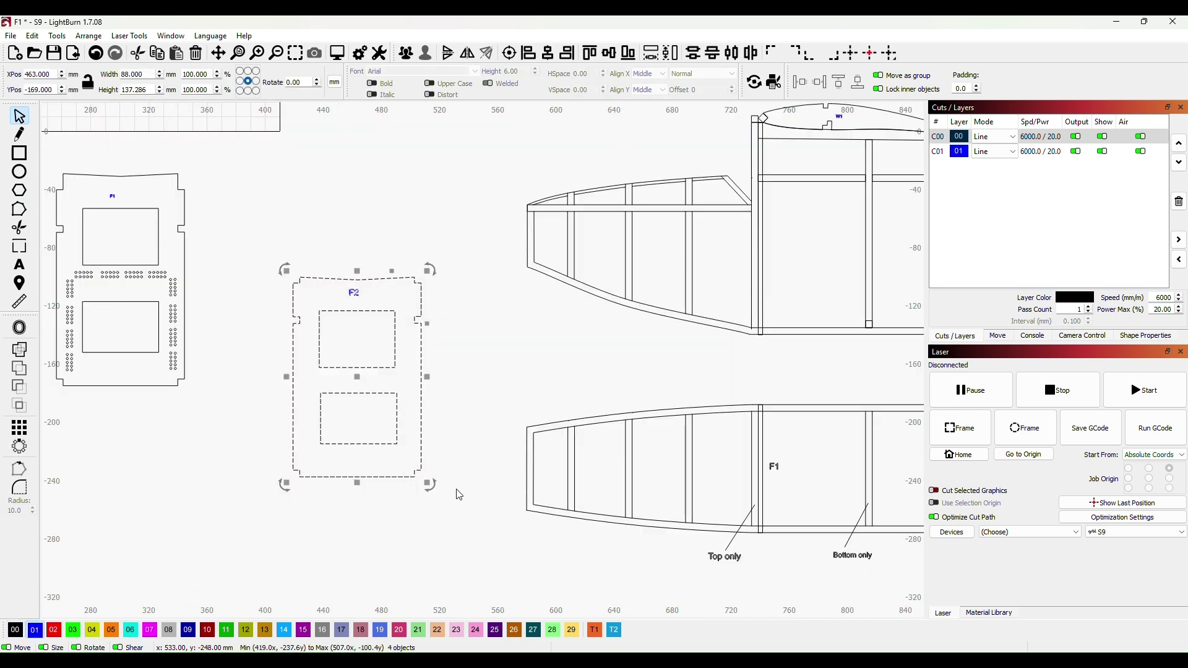
{"action": "right_click", "coordinate": [401, 430]}
{"action": "left_click", "coordinate": [439, 542]}
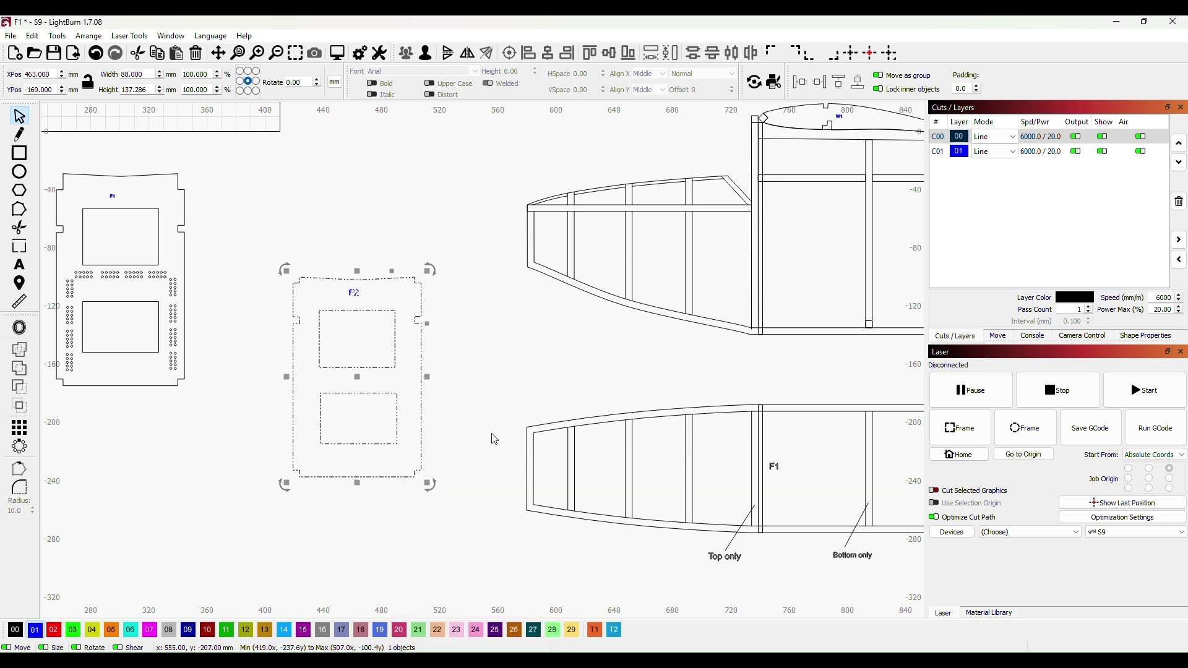
Move the F2 former onto the lower part of the laser bed and place the F1 former to its right at X 230, Y 85 mm
{"action": "left_click", "coordinate": [517, 300]}
{"action": "scroll", "coordinate": [461, 260], "scroll_direction": "down", "scroll_amount": 2}
{"action": "scroll", "coordinate": [489, 458], "scroll_direction": "down", "scroll_amount": 2}
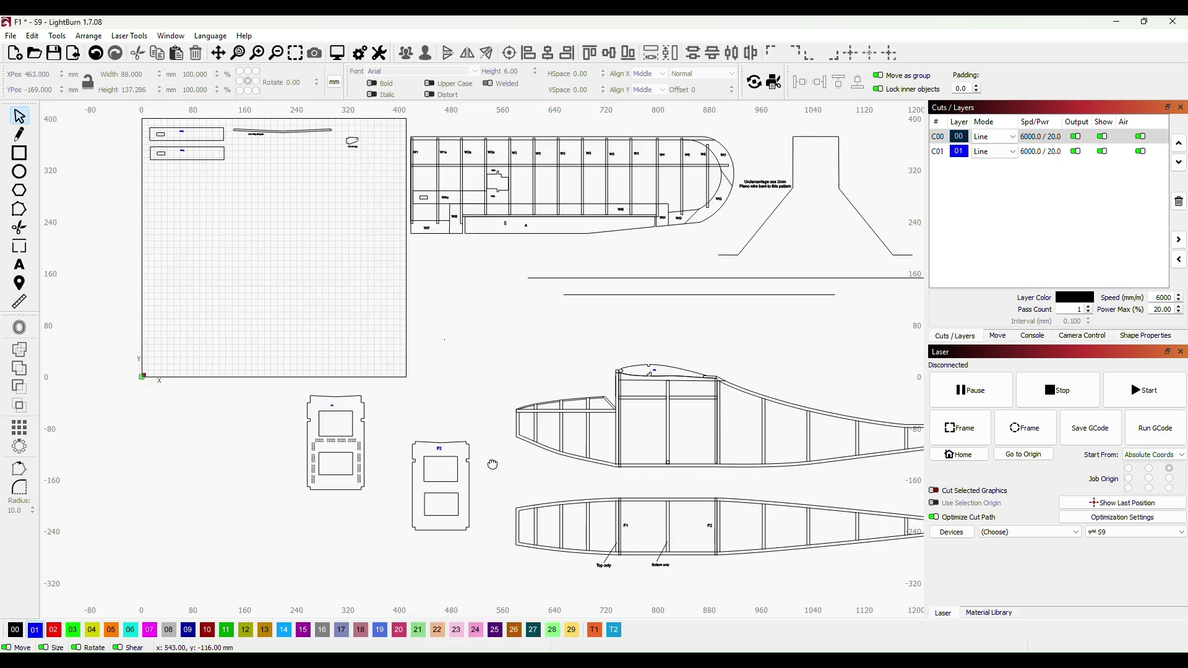
{"action": "scroll", "coordinate": [492, 495], "scroll_direction": "up", "scroll_amount": 1}
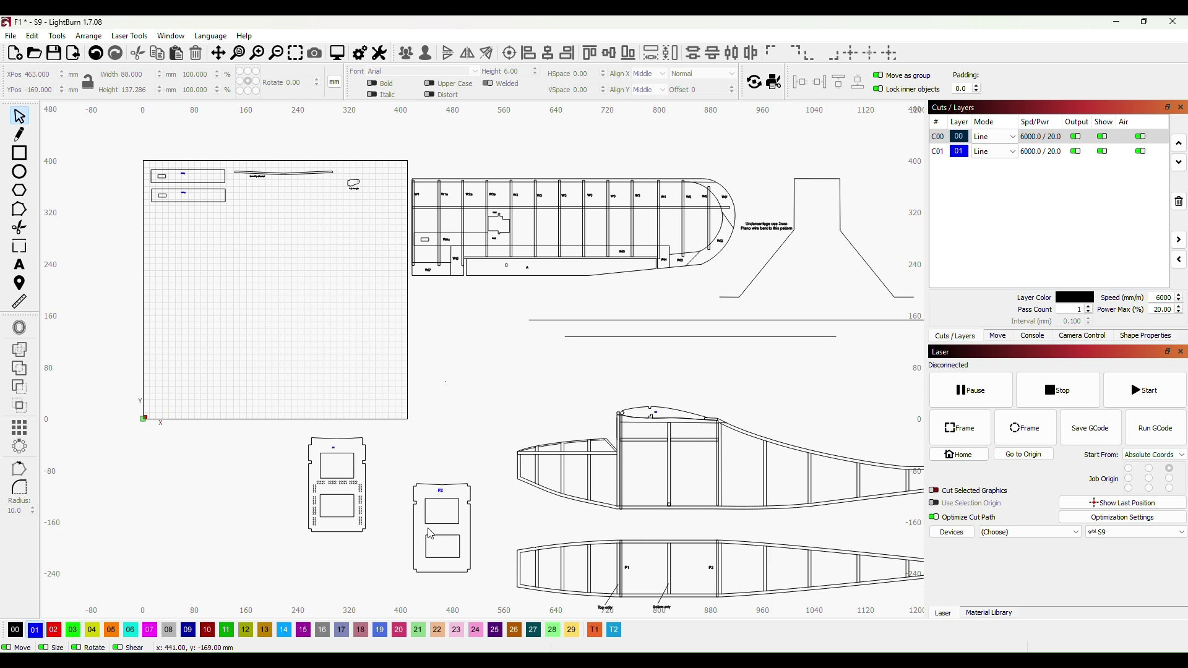
{"action": "left_click_drag", "start_coordinate": [432, 531], "coordinate": [205, 365]}
{"action": "left_click", "coordinate": [336, 482]}
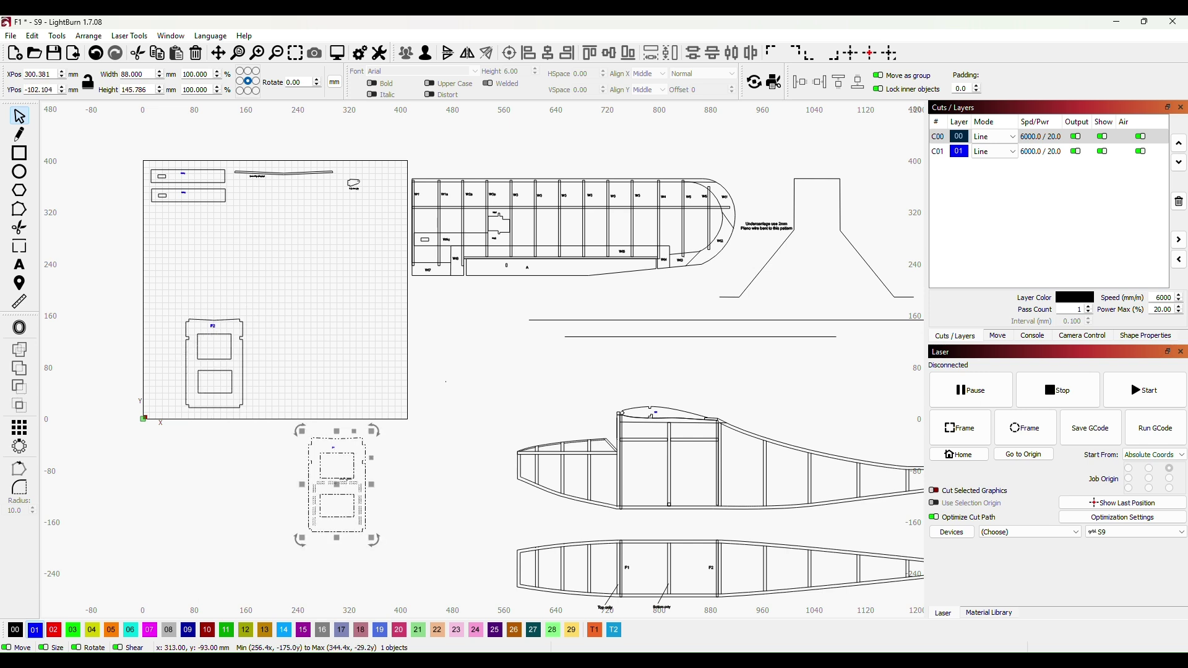
{"action": "left_click_drag", "start_coordinate": [336, 482], "coordinate": [291, 364]}
{"action": "left_click", "coordinate": [485, 379]}
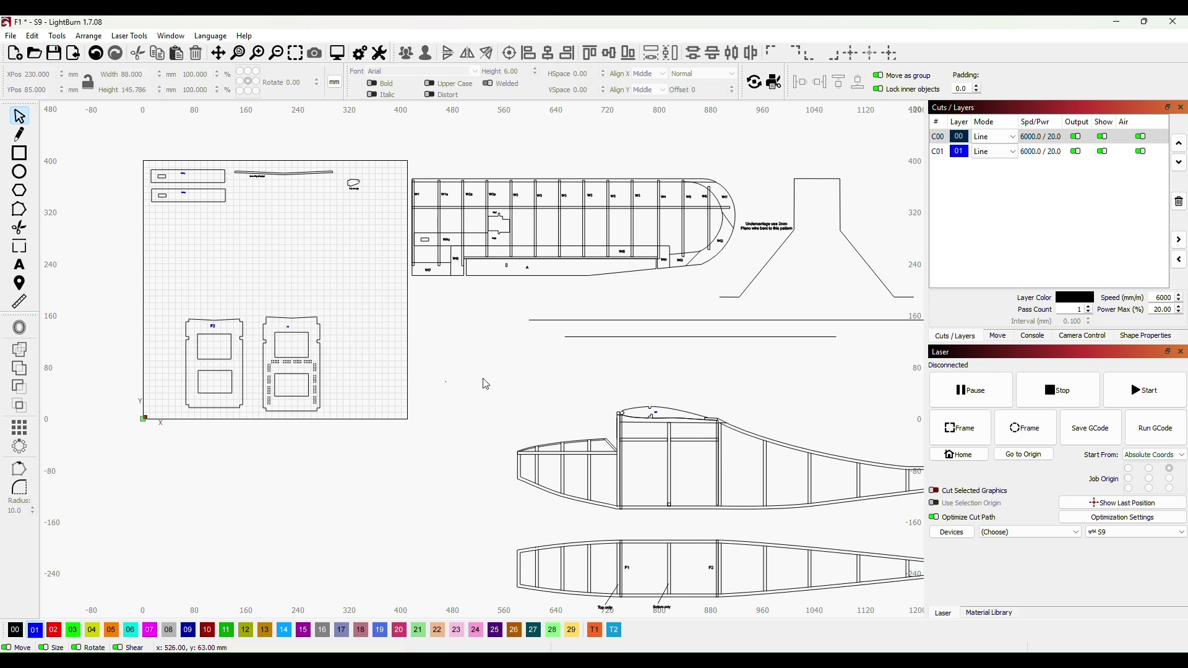
Examine the fuselage side and top views, focusing on the gap between the nose deck and the cabin front
{"action": "scroll", "coordinate": [457, 407], "scroll_direction": "down", "scroll_amount": 2}
{"action": "scroll", "coordinate": [455, 409], "scroll_direction": "down", "scroll_amount": 1}
{"action": "left_click_drag", "start_coordinate": [453, 409], "coordinate": [387, 299]}
{"action": "scroll", "coordinate": [542, 459], "scroll_direction": "up", "scroll_amount": 1}
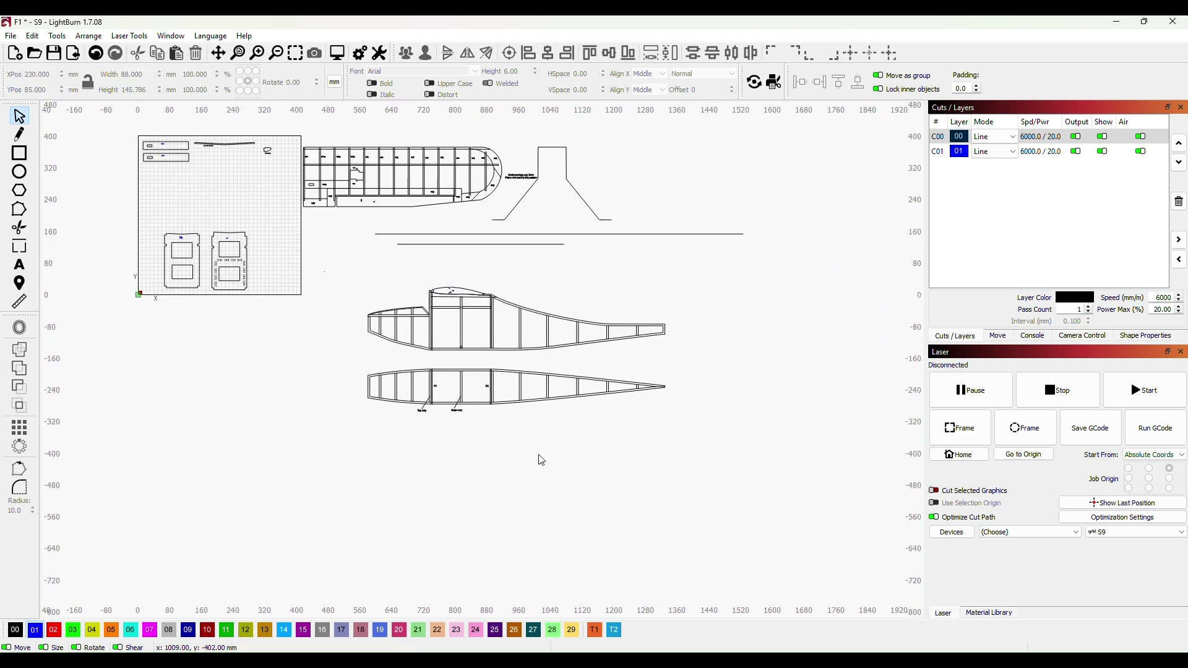
{"action": "scroll", "coordinate": [647, 313], "scroll_direction": "up", "scroll_amount": 2}
{"action": "left_click_drag", "start_coordinate": [637, 289], "coordinate": [767, 289]}
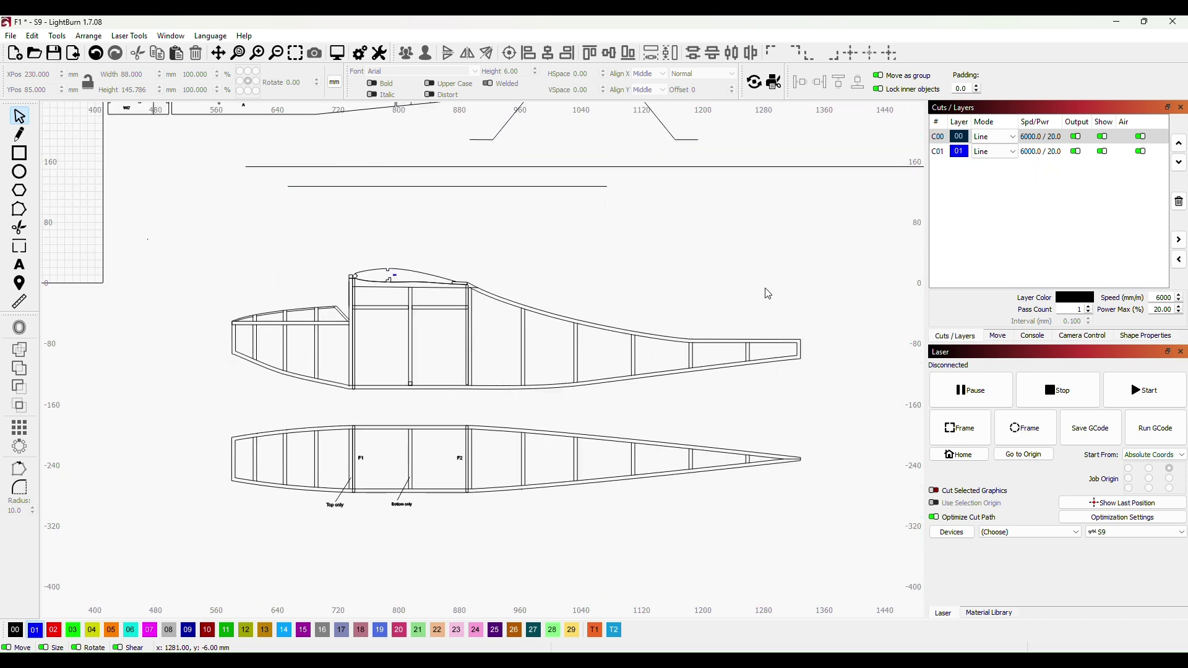
{"action": "scroll", "coordinate": [549, 277], "scroll_direction": "up", "scroll_amount": 1}
{"action": "left_click_drag", "start_coordinate": [537, 275], "coordinate": [624, 180]}
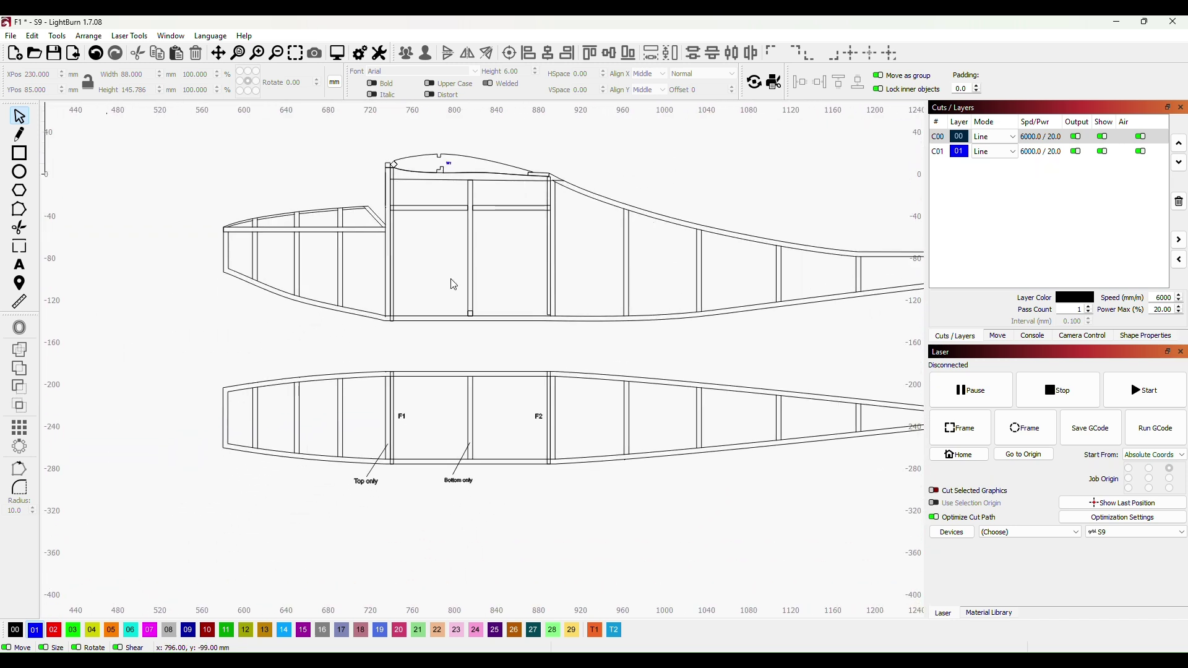
{"action": "left_click_drag", "start_coordinate": [470, 277], "coordinate": [547, 283]}
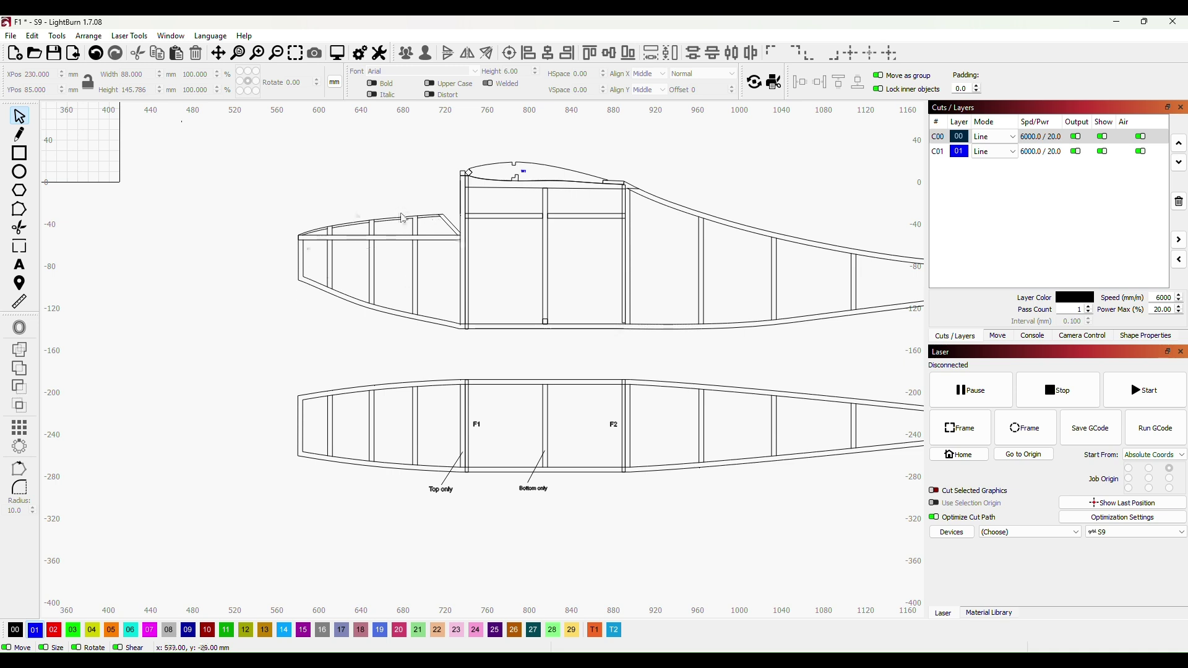
{"action": "scroll", "coordinate": [424, 297], "scroll_direction": "down", "scroll_amount": 1}
{"action": "left_click_drag", "start_coordinate": [426, 296], "coordinate": [431, 343]}
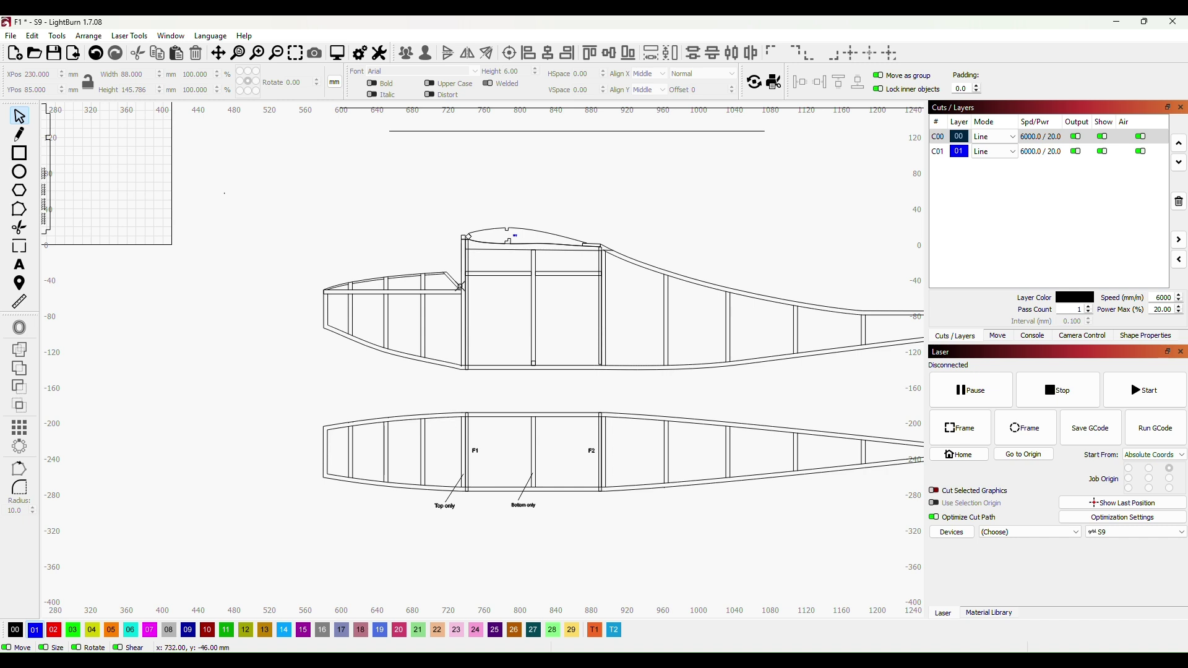
{"action": "scroll", "coordinate": [468, 472], "scroll_direction": "up", "scroll_amount": 1}
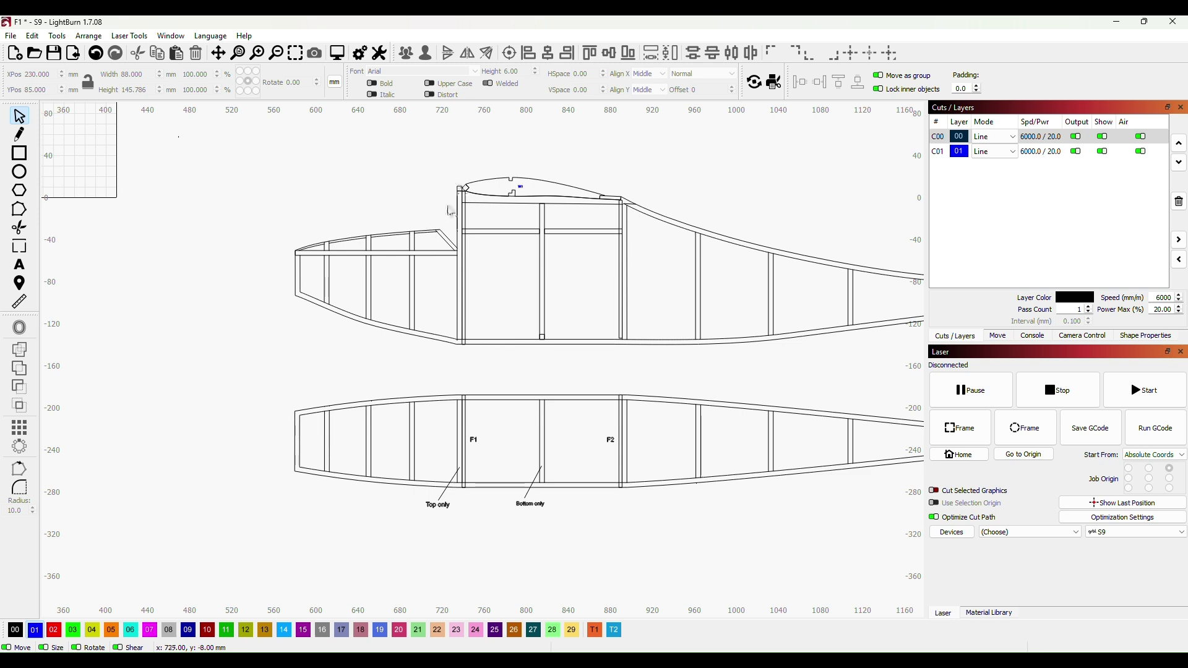
Draw a sloping windscreen line on layer 01 in the side view, about 21 mm wide and 42 mm high, from the cabin's front top corner to the nose deck
{"action": "left_click", "coordinate": [20, 135]}
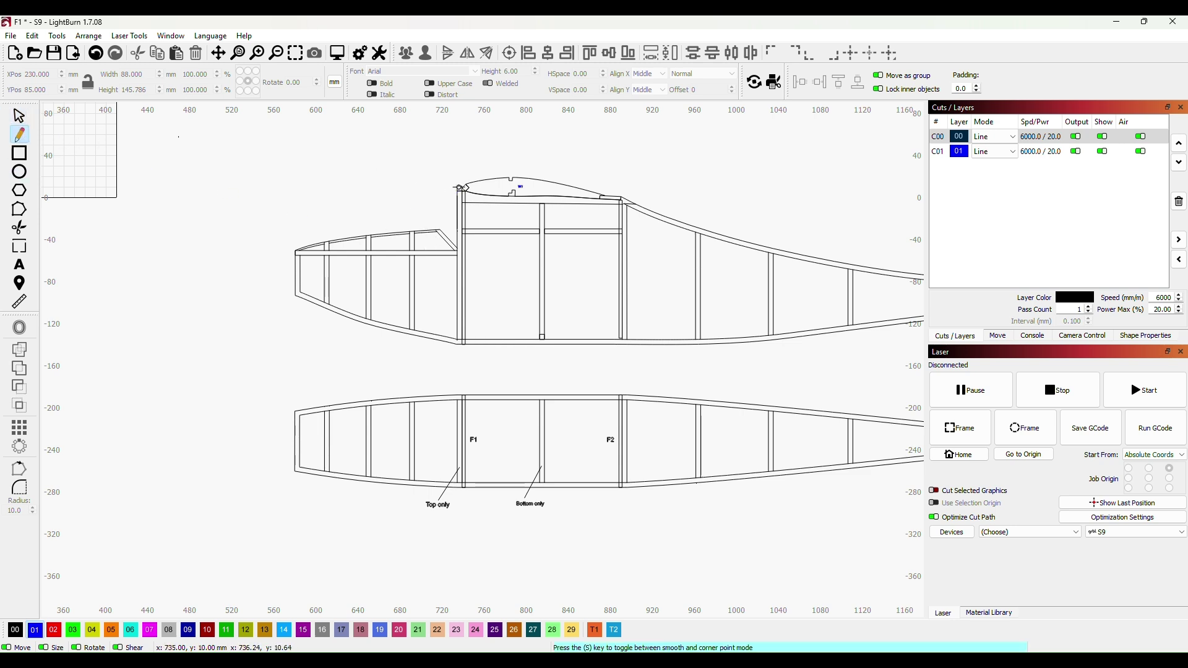
{"action": "left_click", "coordinate": [460, 187]}
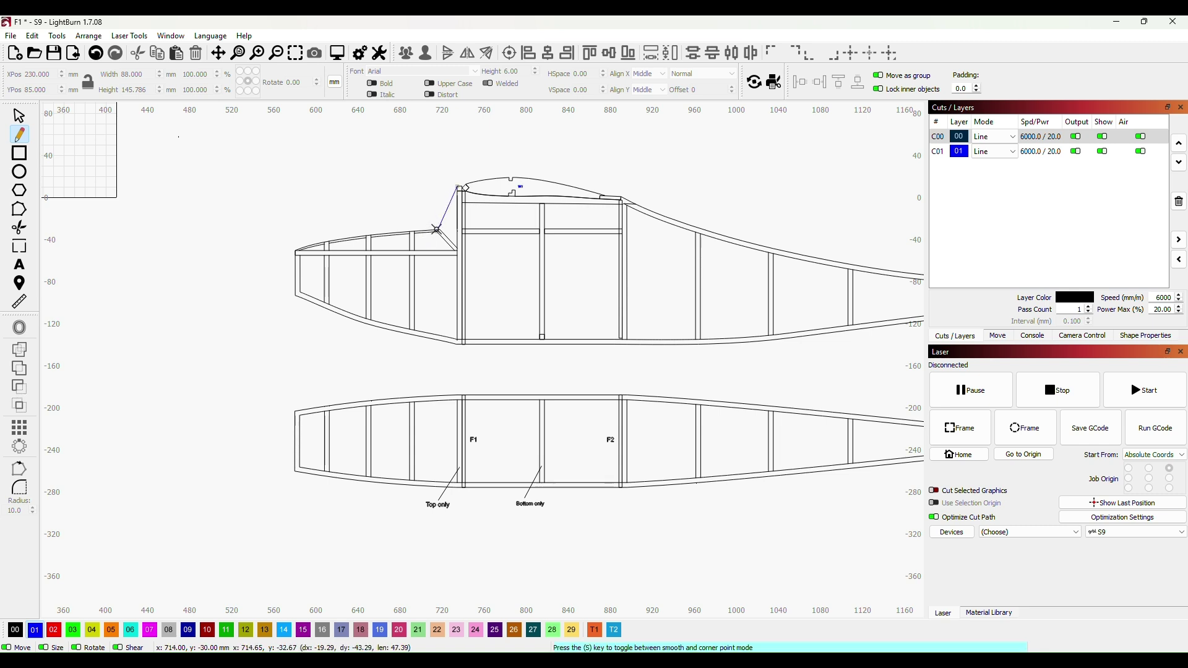
{"action": "right_click", "coordinate": [438, 229]}
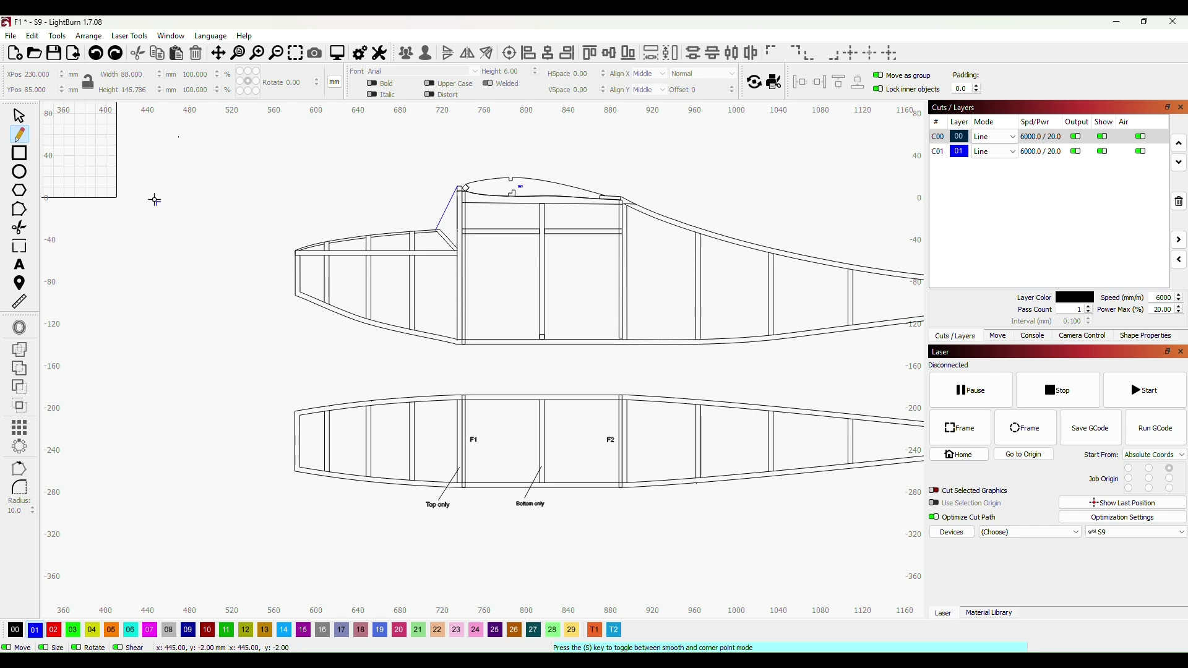
Move the windscreen line's lower node back to the nose deck's rear corner, making the line about 16 mm wide and 41 mm high
{"action": "left_click", "coordinate": [16, 214]}
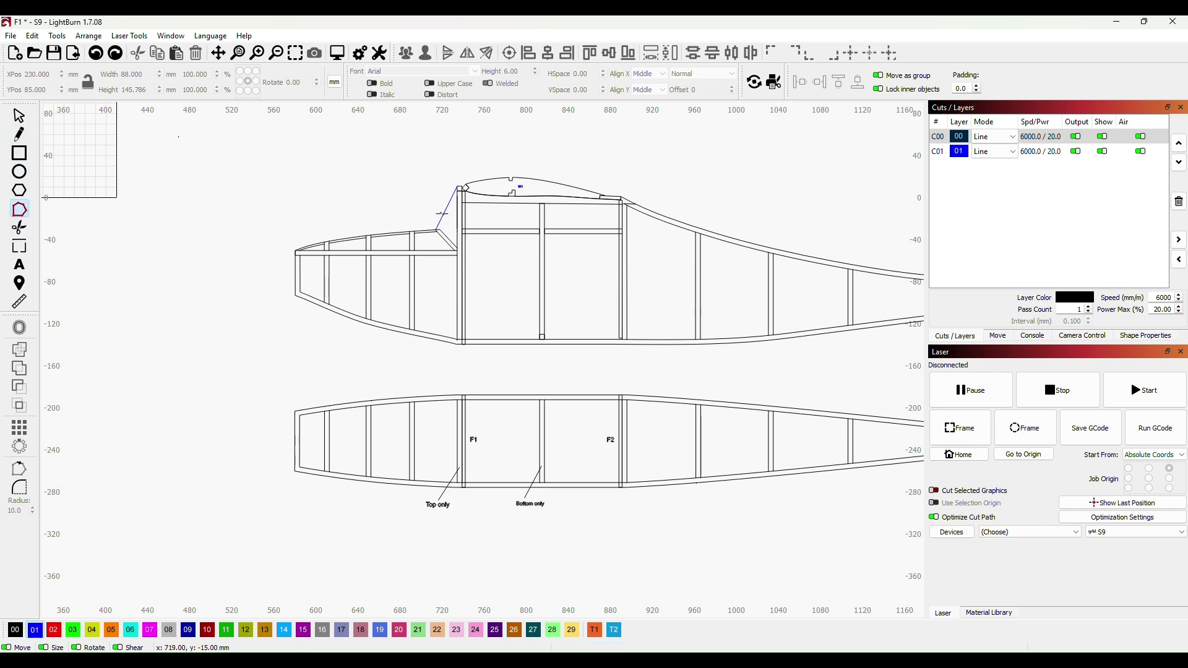
{"action": "left_click", "coordinate": [442, 213]}
{"action": "scroll", "coordinate": [477, 252], "scroll_direction": "up", "scroll_amount": 3}
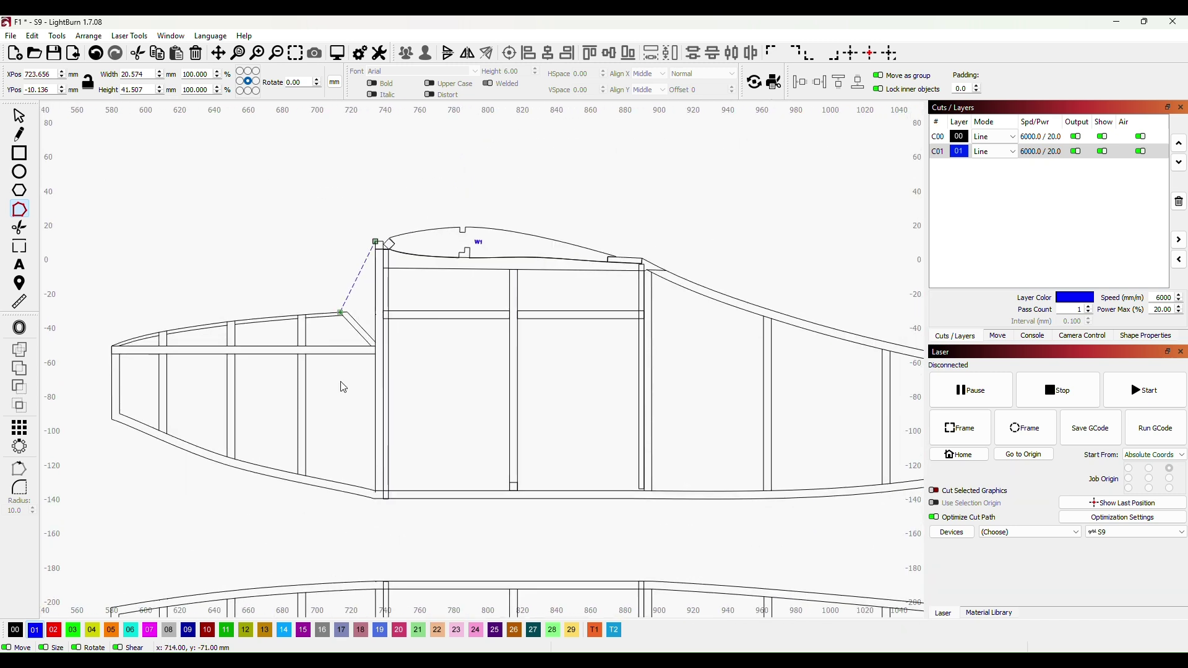
{"action": "left_click_drag", "start_coordinate": [340, 312], "coordinate": [348, 311]}
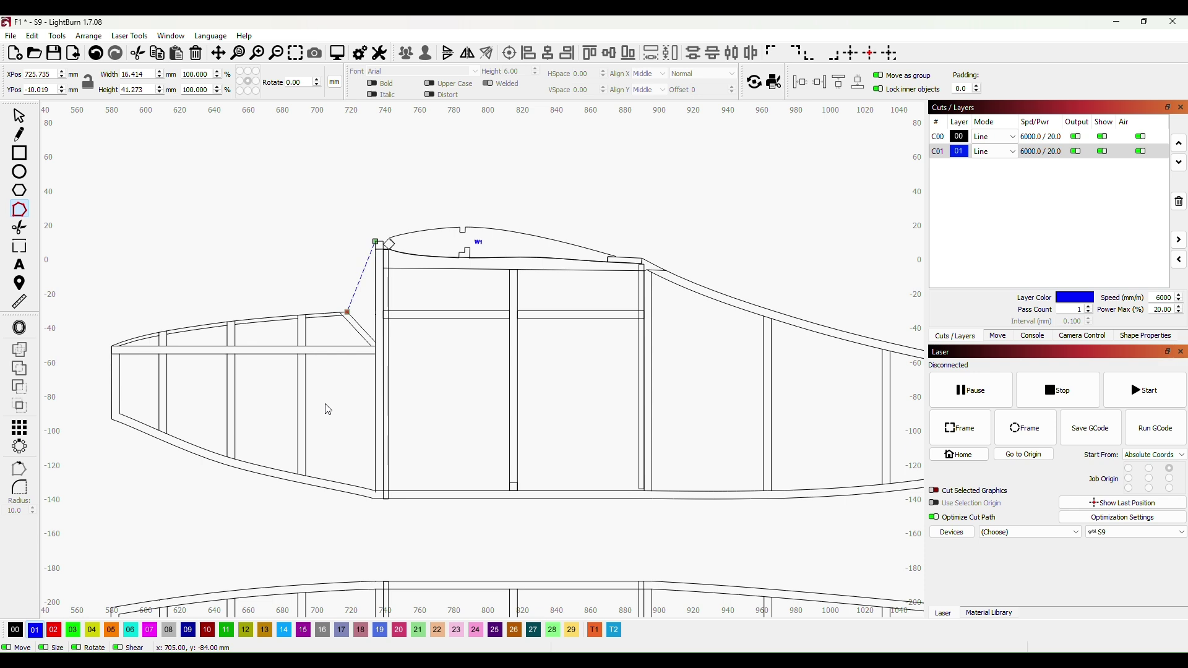
{"action": "left_click", "coordinate": [19, 116]}
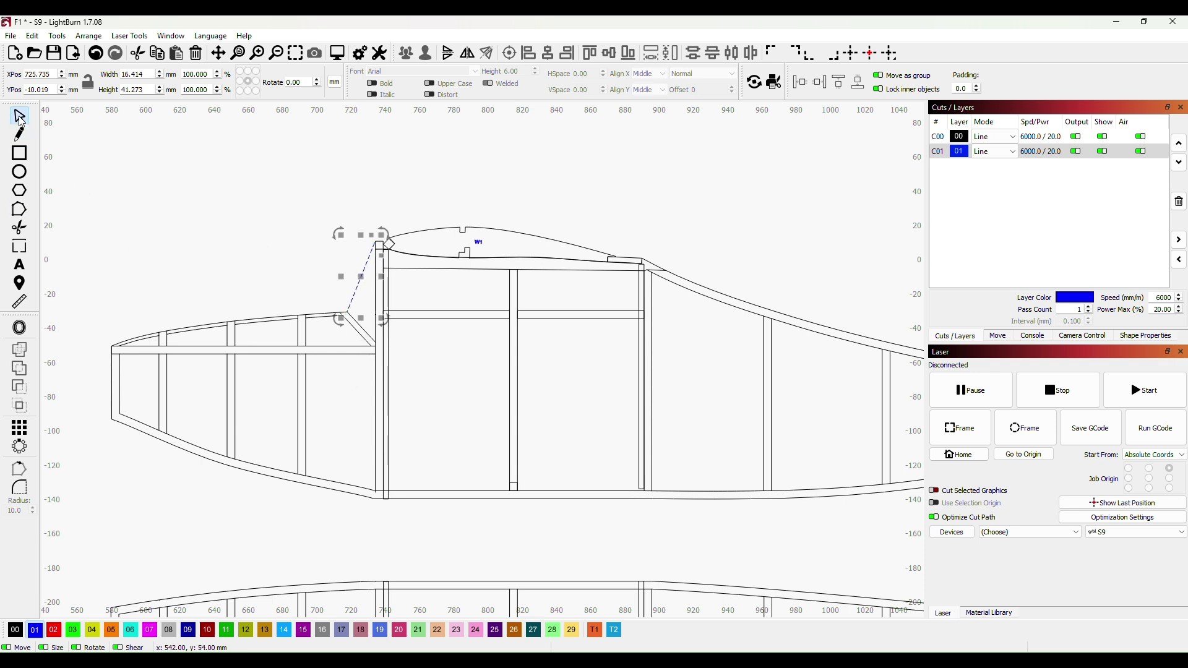
{"action": "left_click", "coordinate": [325, 477]}
Draw a forward-pointing V on layer 00 in the top view, about 25 mm deep and 88 mm across, joining the fuselage's outer edges at F1
{"action": "scroll", "coordinate": [303, 492], "scroll_direction": "down", "scroll_amount": 3}
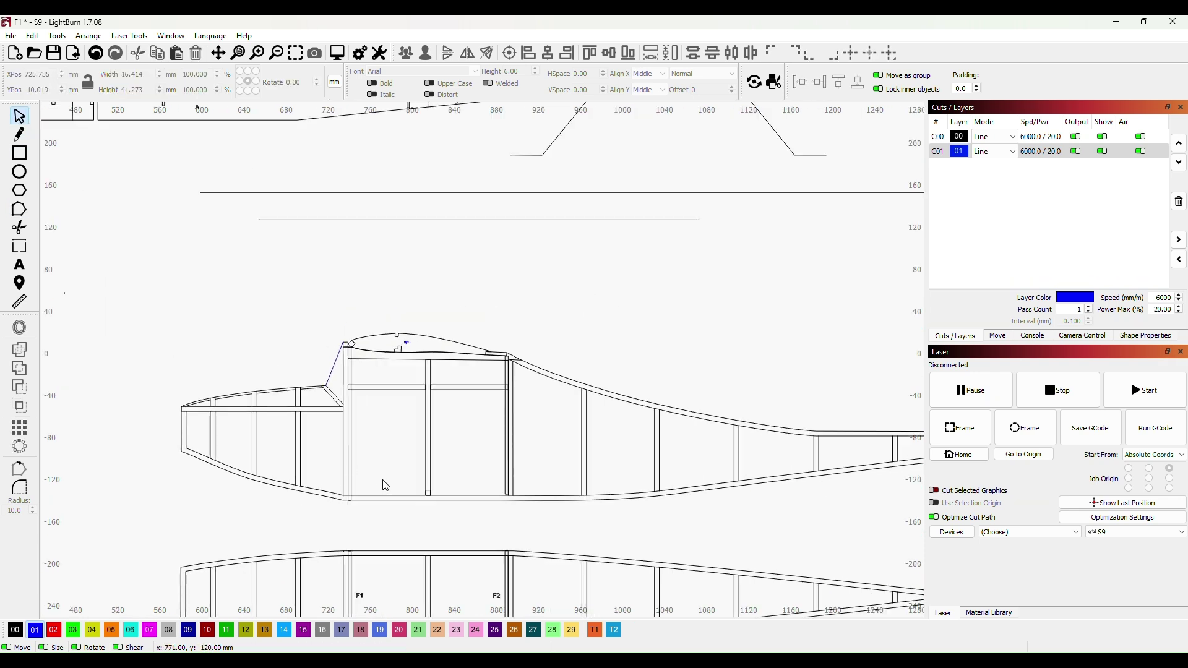
{"action": "scroll", "coordinate": [467, 332], "scroll_direction": "down", "scroll_amount": 3}
{"action": "scroll", "coordinate": [393, 371], "scroll_direction": "up", "scroll_amount": 2}
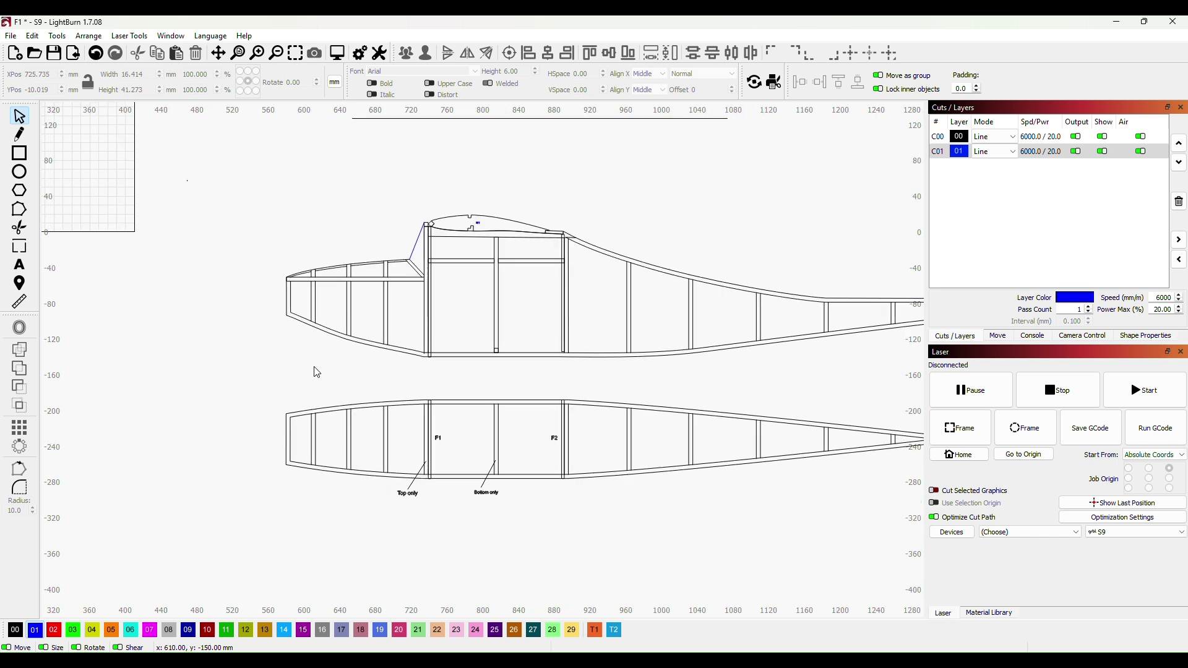
{"action": "scroll", "coordinate": [317, 372], "scroll_direction": "up", "scroll_amount": 2}
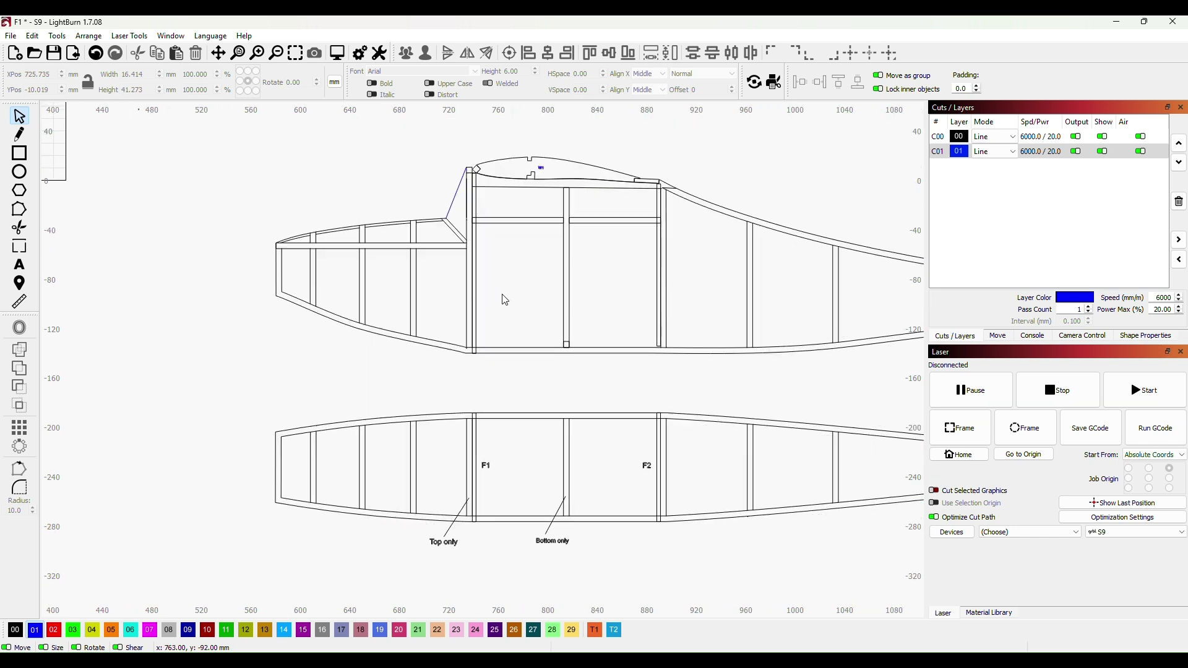
{"action": "scroll", "coordinate": [505, 300], "scroll_direction": "down", "scroll_amount": 1}
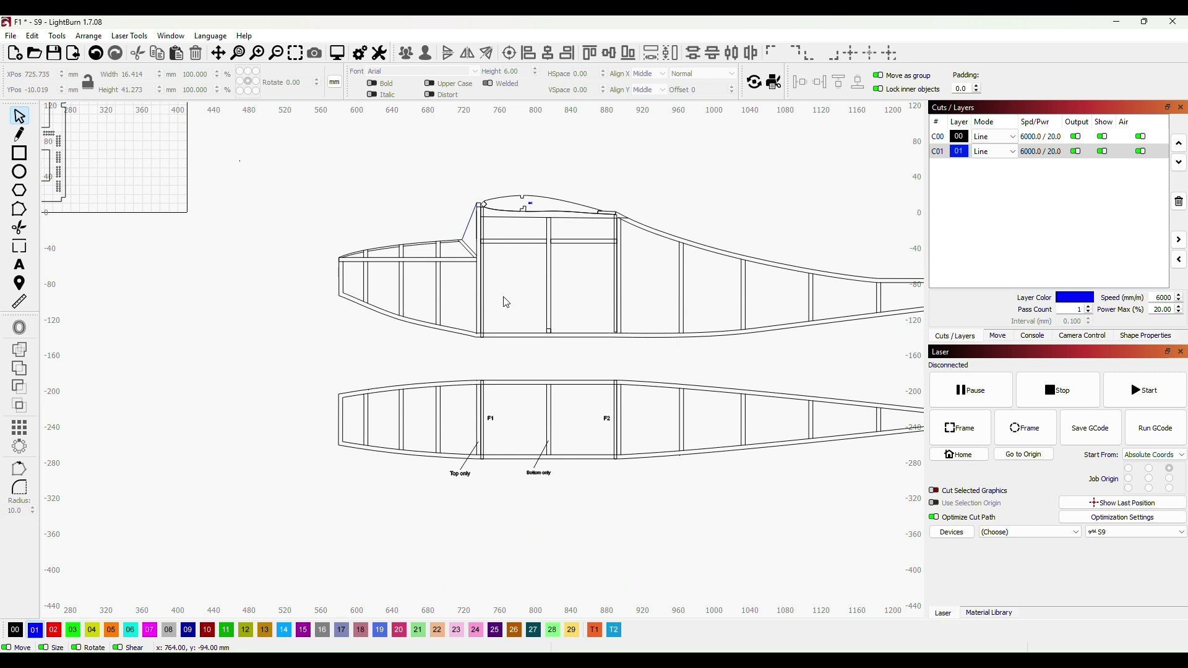
{"action": "scroll", "coordinate": [505, 305], "scroll_direction": "down", "scroll_amount": 1}
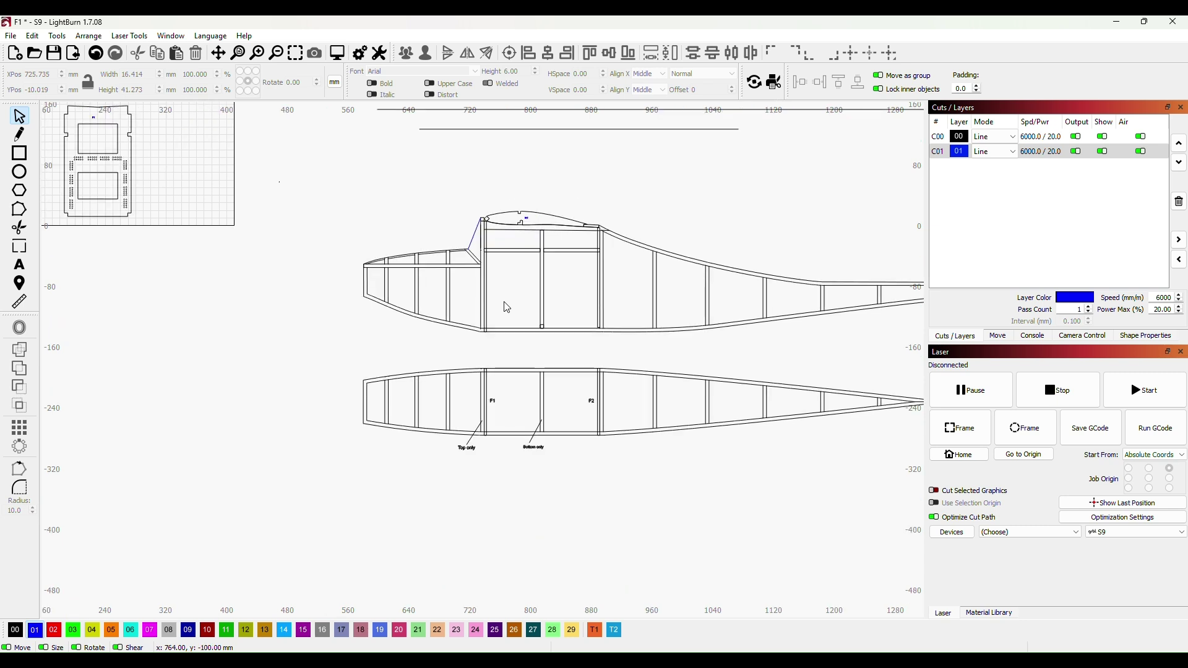
{"action": "scroll", "coordinate": [408, 279], "scroll_direction": "down", "scroll_amount": 1}
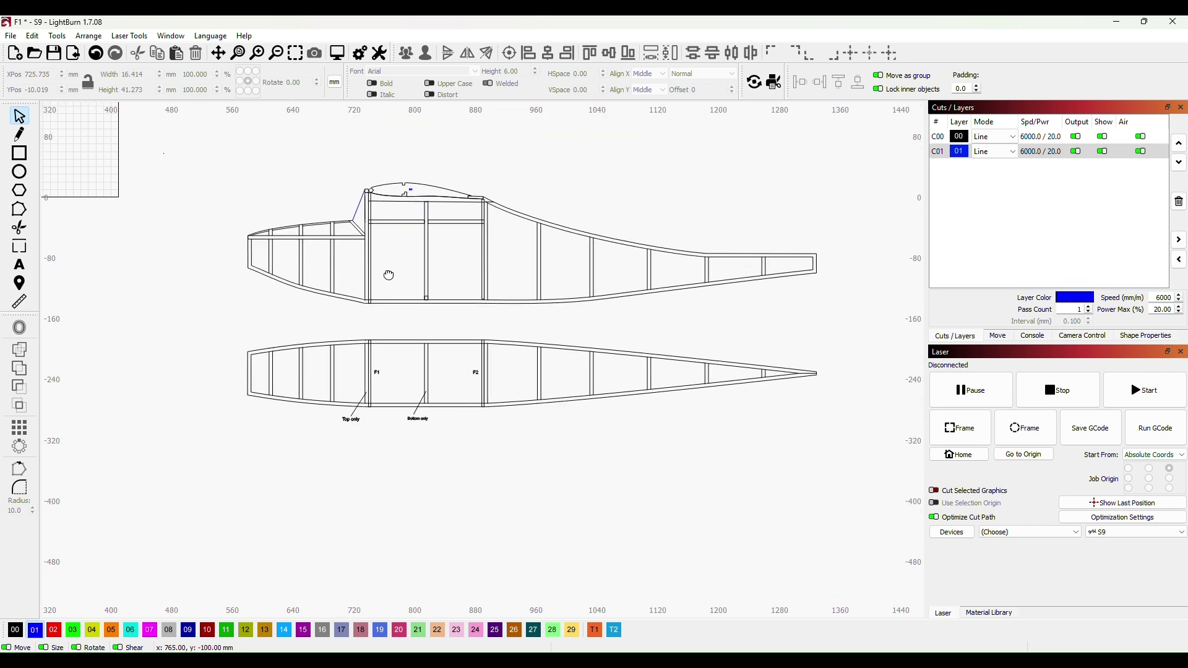
{"action": "left_click", "coordinate": [18, 135]}
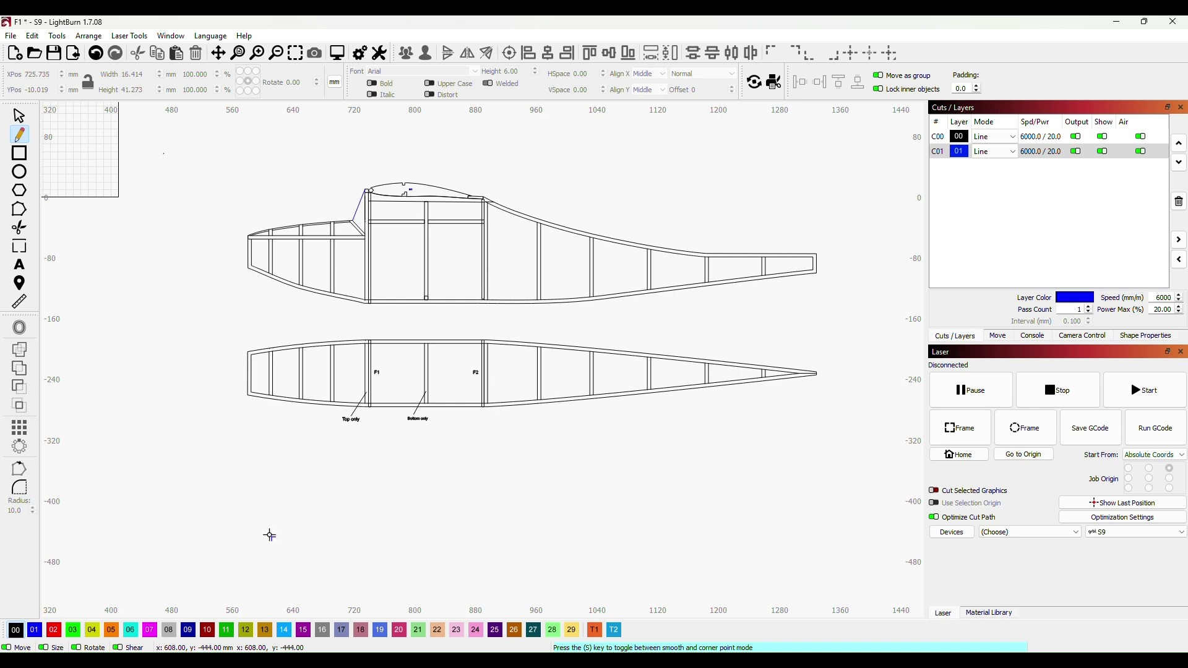
{"action": "scroll", "coordinate": [366, 406], "scroll_direction": "up", "scroll_amount": 3}
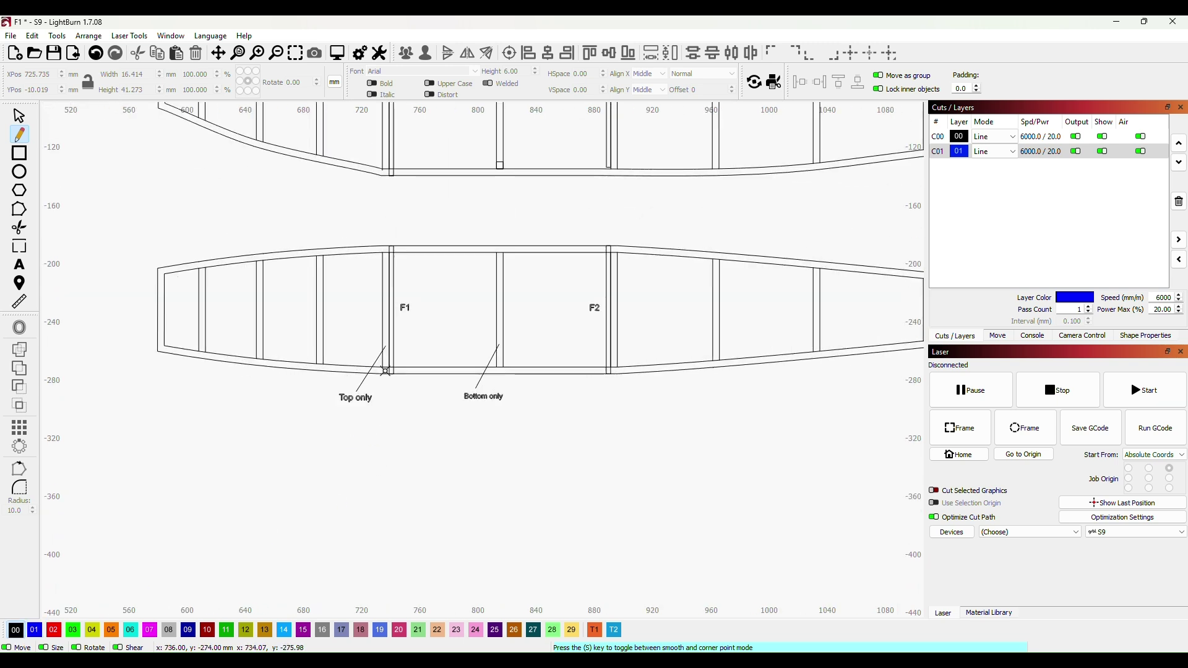
{"action": "left_click", "coordinate": [390, 247]}
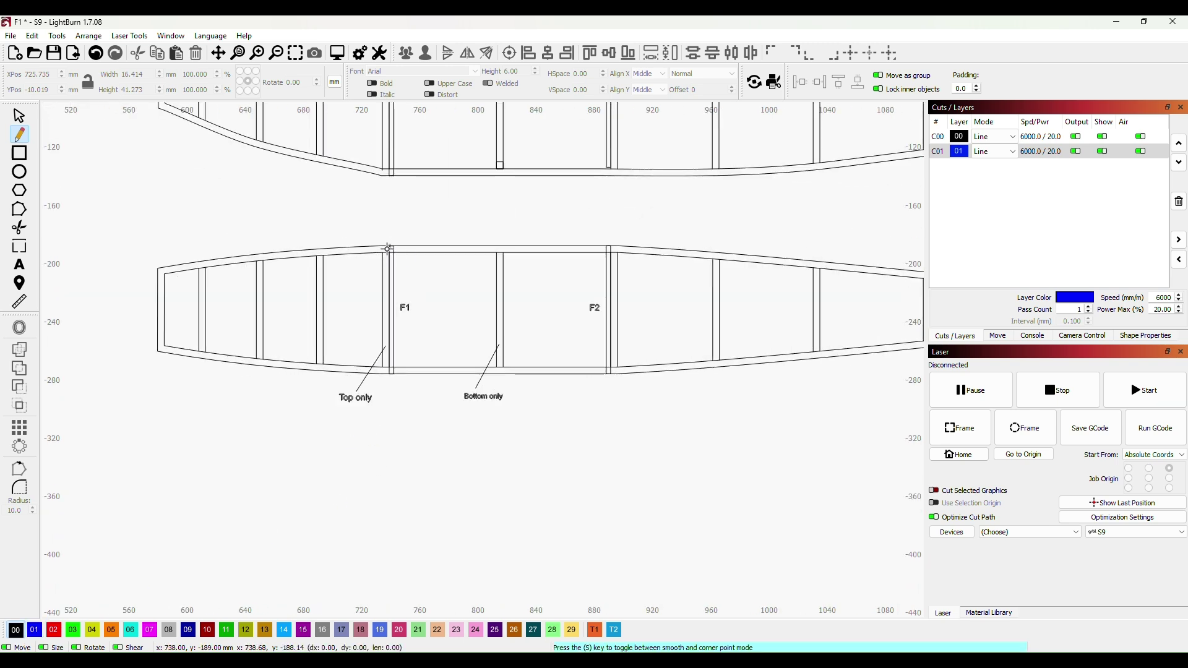
{"action": "left_click", "coordinate": [354, 308]}
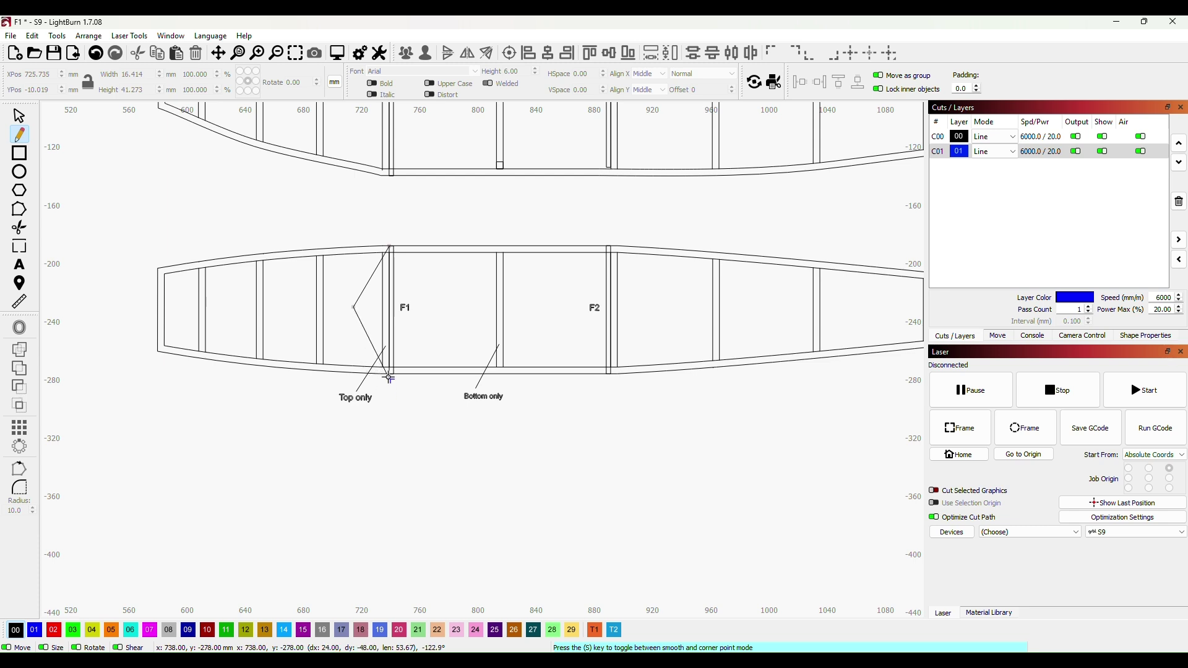
{"action": "left_click", "coordinate": [389, 374]}
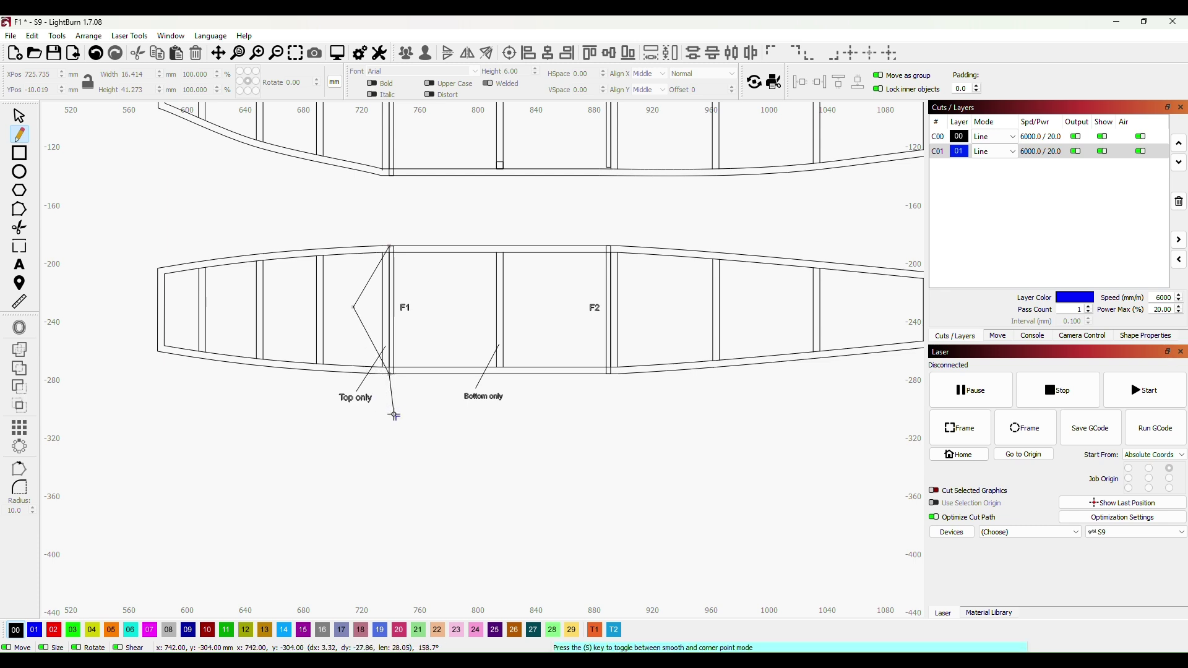
{"action": "scroll", "coordinate": [400, 432], "scroll_direction": "down", "scroll_amount": 2}
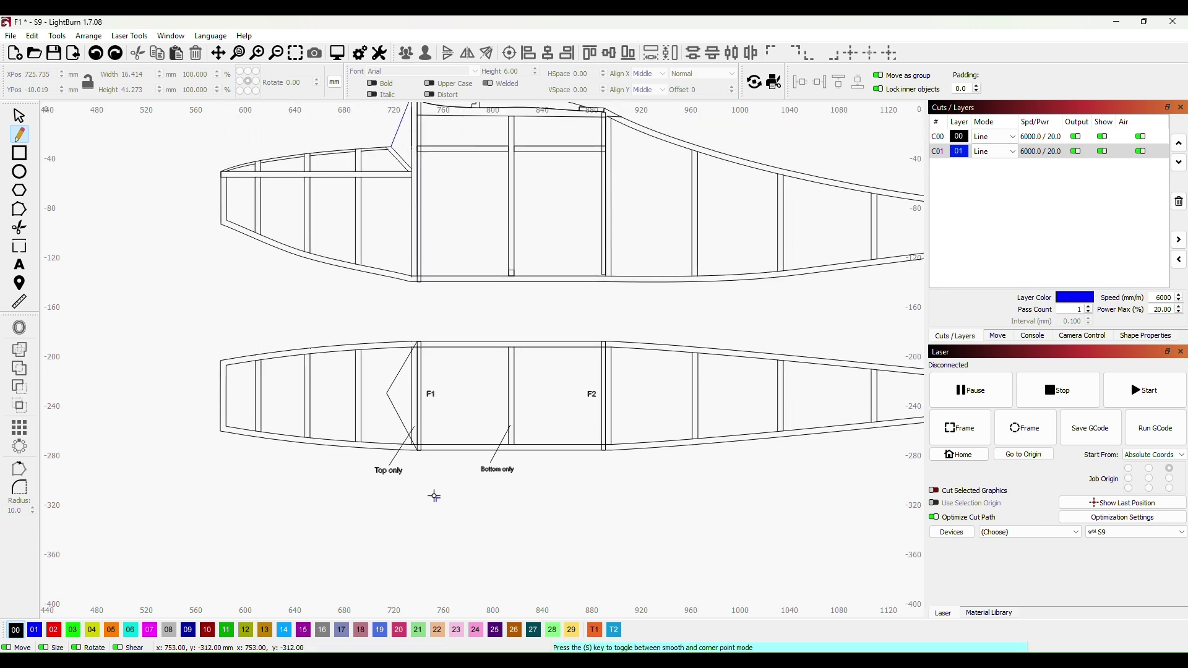
{"action": "left_click", "coordinate": [398, 374]}
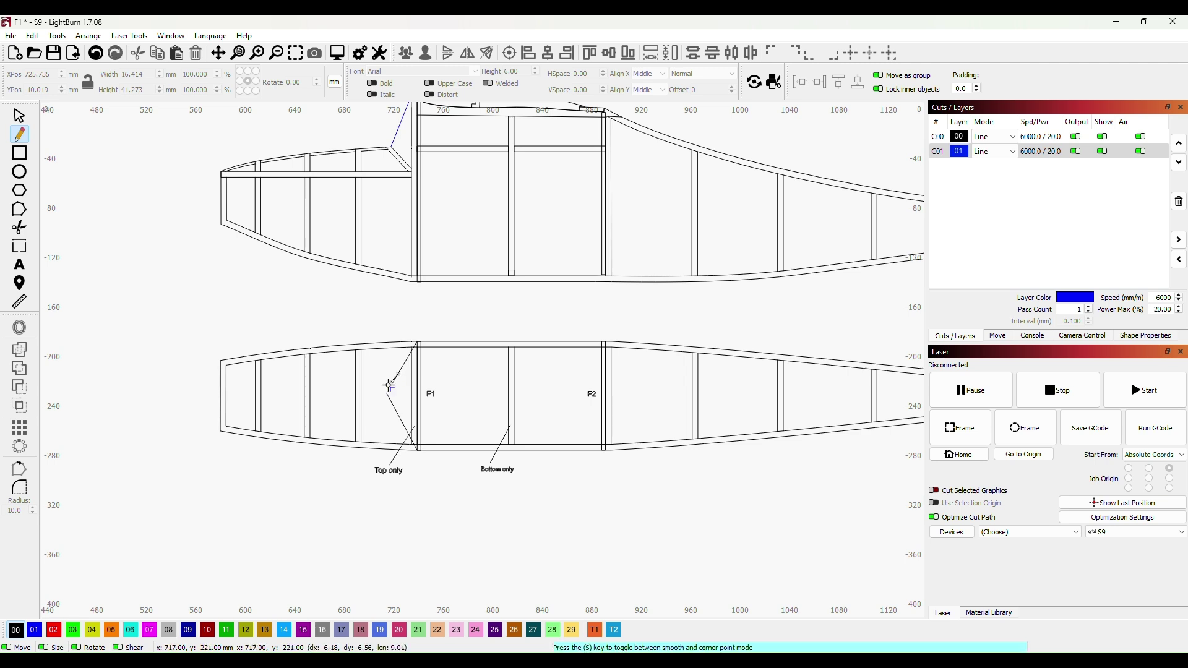
{"action": "key", "text": "Escape"}
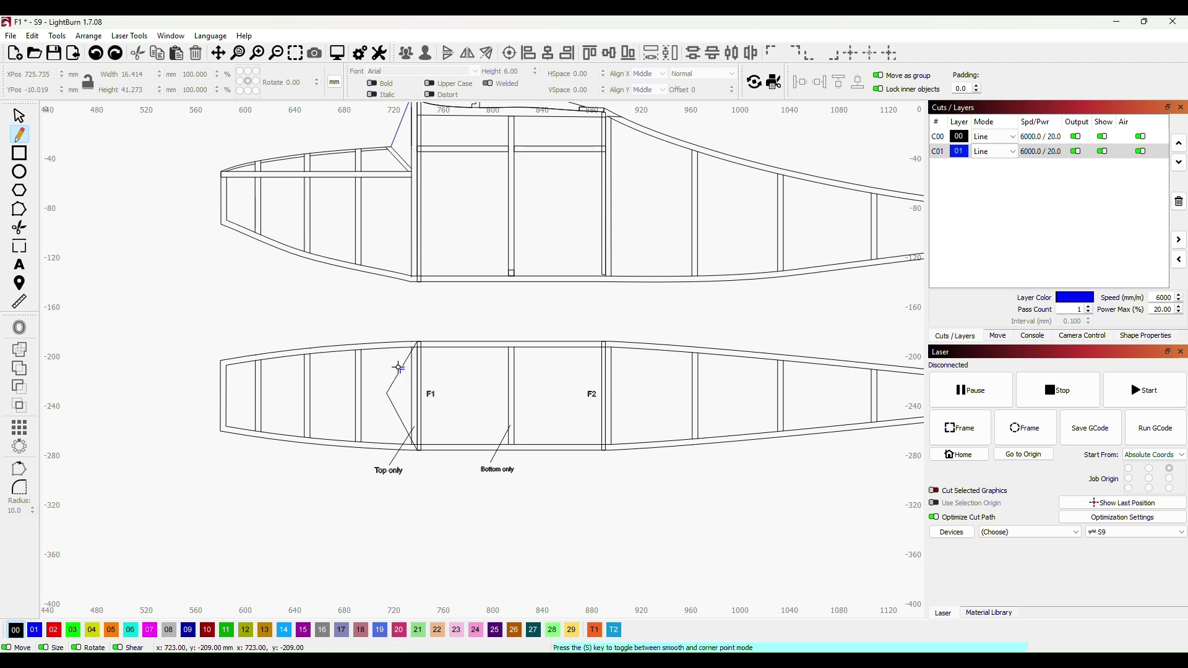
Convert the V's middle node into a smooth node to curve the windscreen outline ahead of F1 in the top view
{"action": "left_click", "coordinate": [20, 118]}
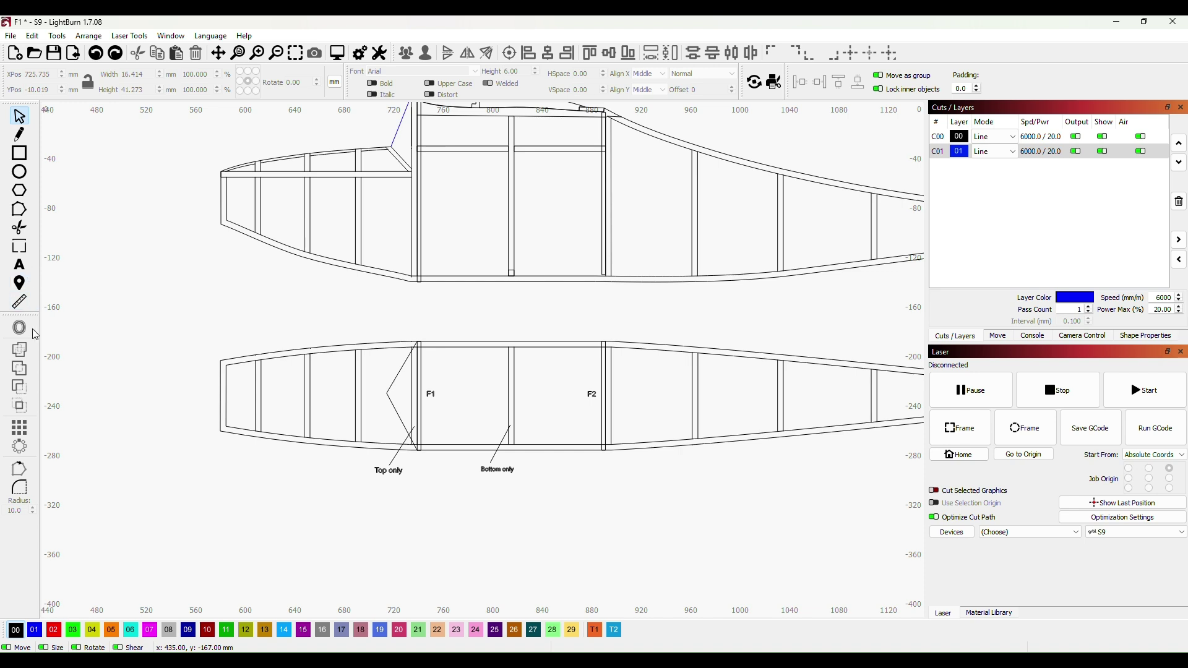
{"action": "left_click", "coordinate": [20, 209]}
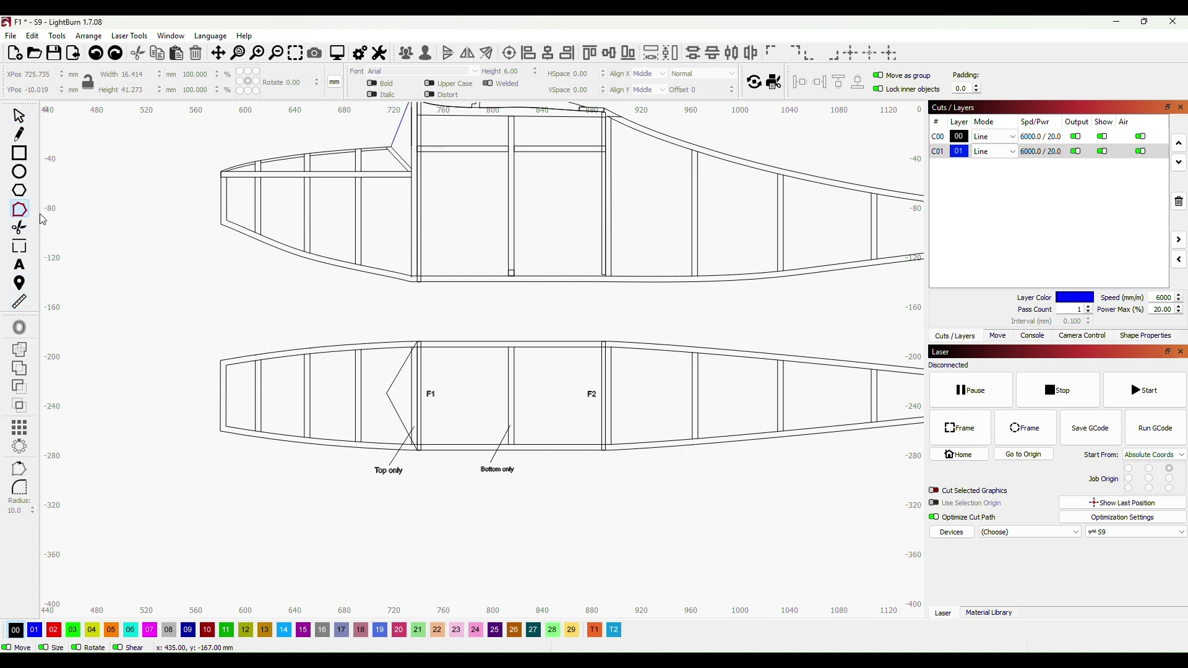
{"action": "left_click", "coordinate": [395, 380]}
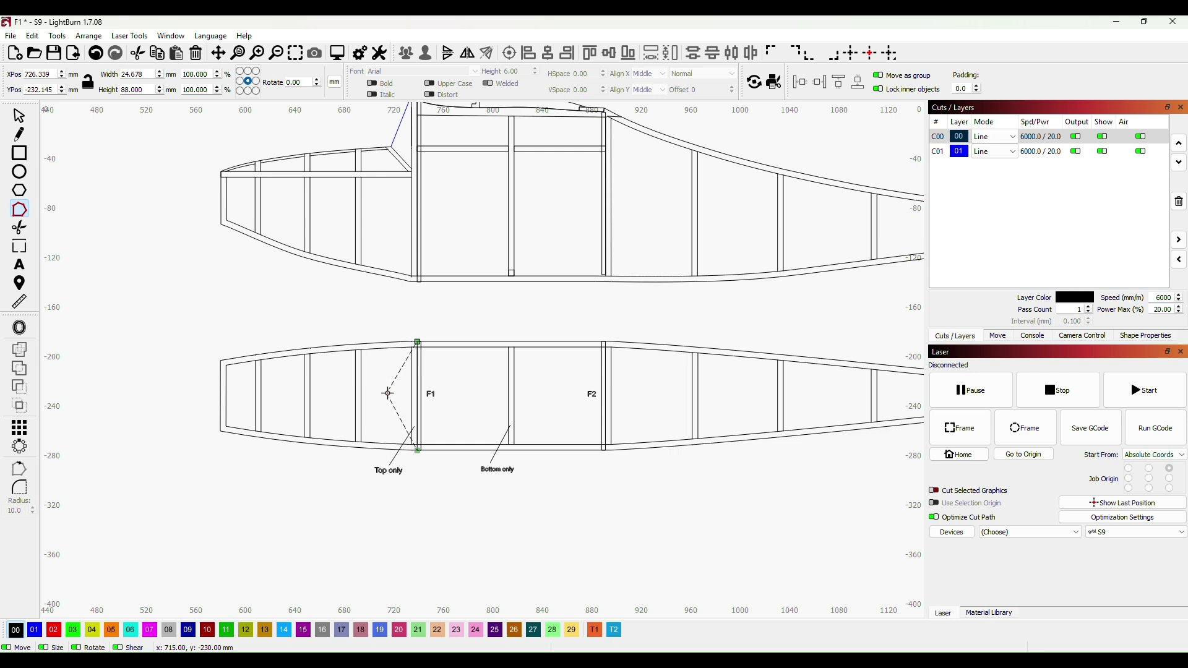
{"action": "key", "text": "s"}
{"action": "scroll", "coordinate": [408, 369], "scroll_direction": "up", "scroll_amount": 3}
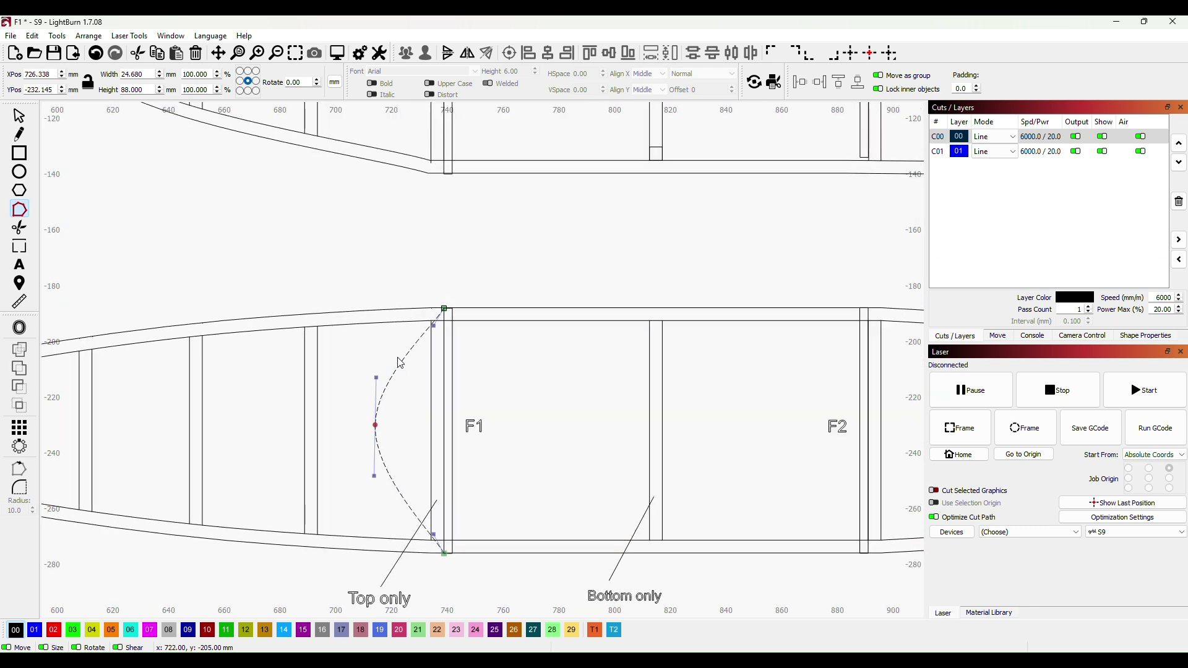
Pull both end handles of the windscreen curve forward in the top view to give the arc a fuller, rounded shape
{"action": "left_click_drag", "start_coordinate": [435, 325], "coordinate": [408, 331]}
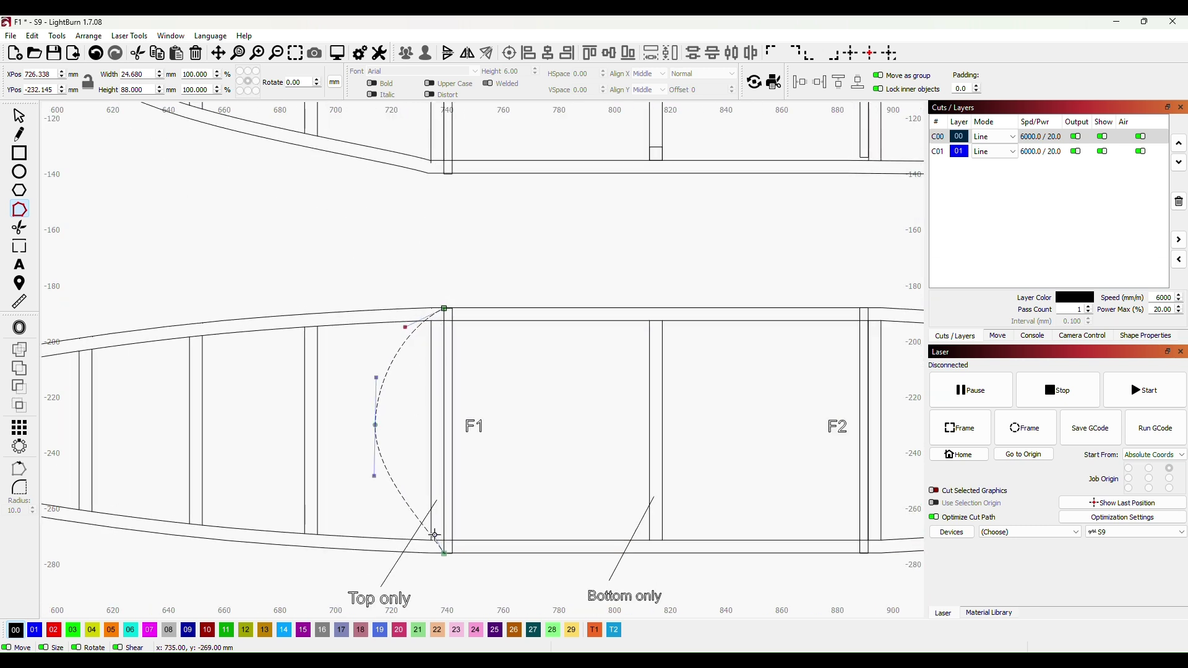
{"action": "left_click_drag", "start_coordinate": [433, 534], "coordinate": [402, 543]}
{"action": "scroll", "coordinate": [522, 487], "scroll_direction": "down", "scroll_amount": 2}
{"action": "scroll", "coordinate": [522, 487], "scroll_direction": "down", "scroll_amount": 1}
{"action": "scroll", "coordinate": [470, 488], "scroll_direction": "down", "scroll_amount": 1}
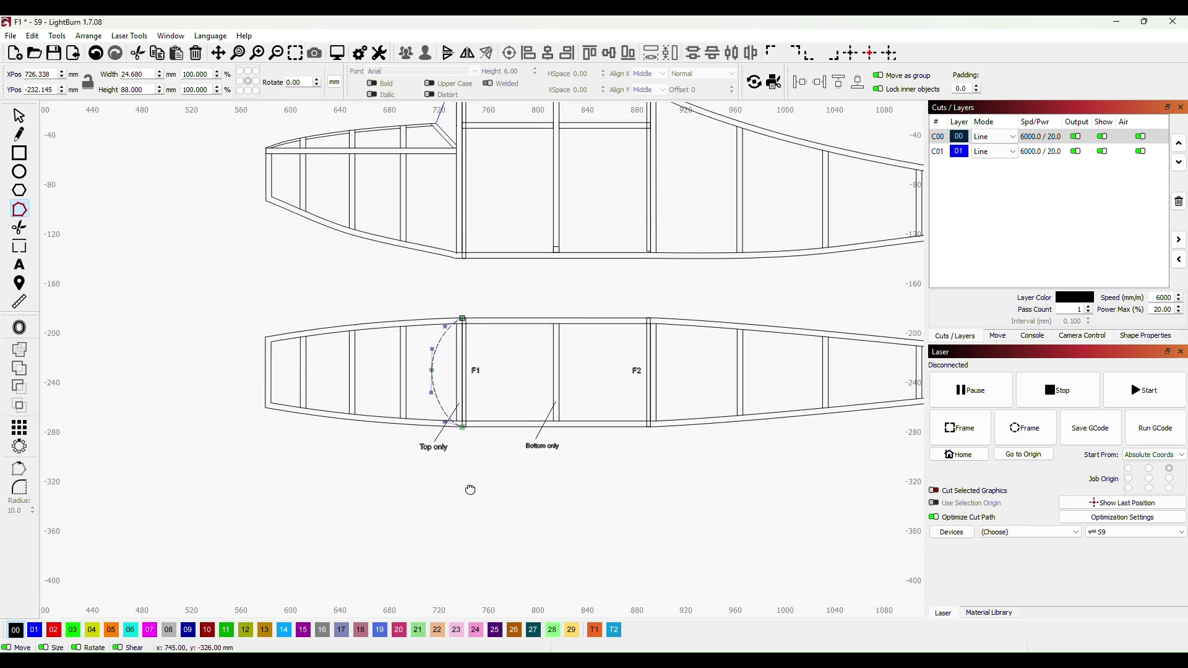
{"action": "left_click", "coordinate": [19, 118]}
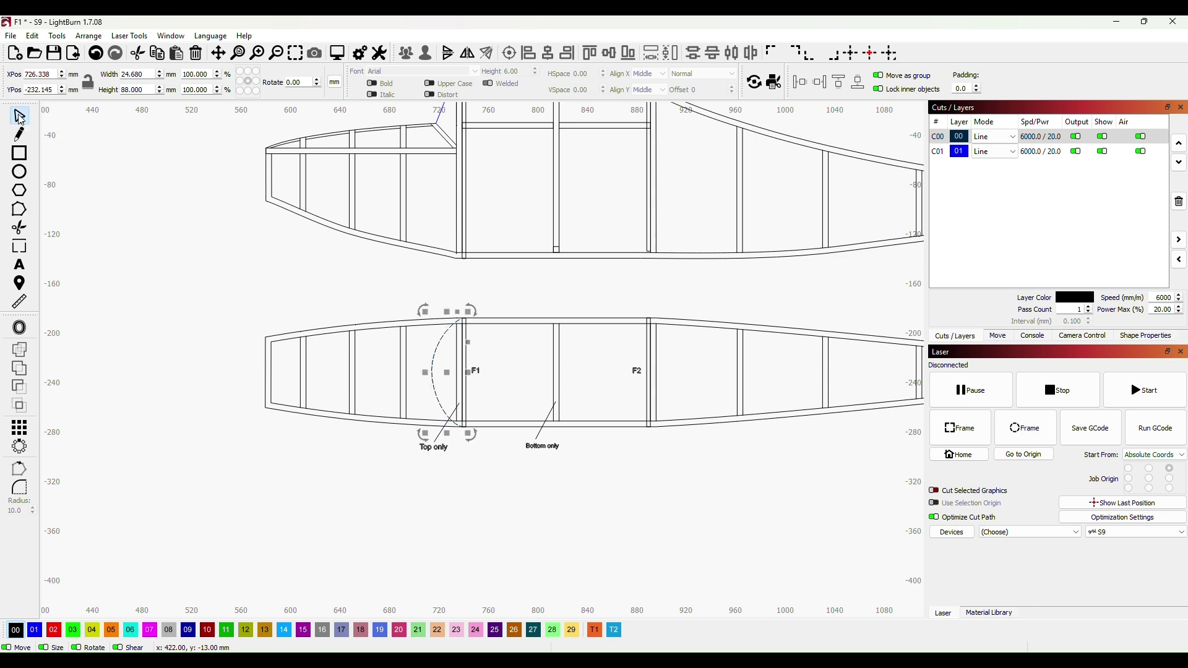
{"action": "left_click", "coordinate": [335, 472]}
{"action": "scroll", "coordinate": [582, 535], "scroll_direction": "down", "scroll_amount": 2}
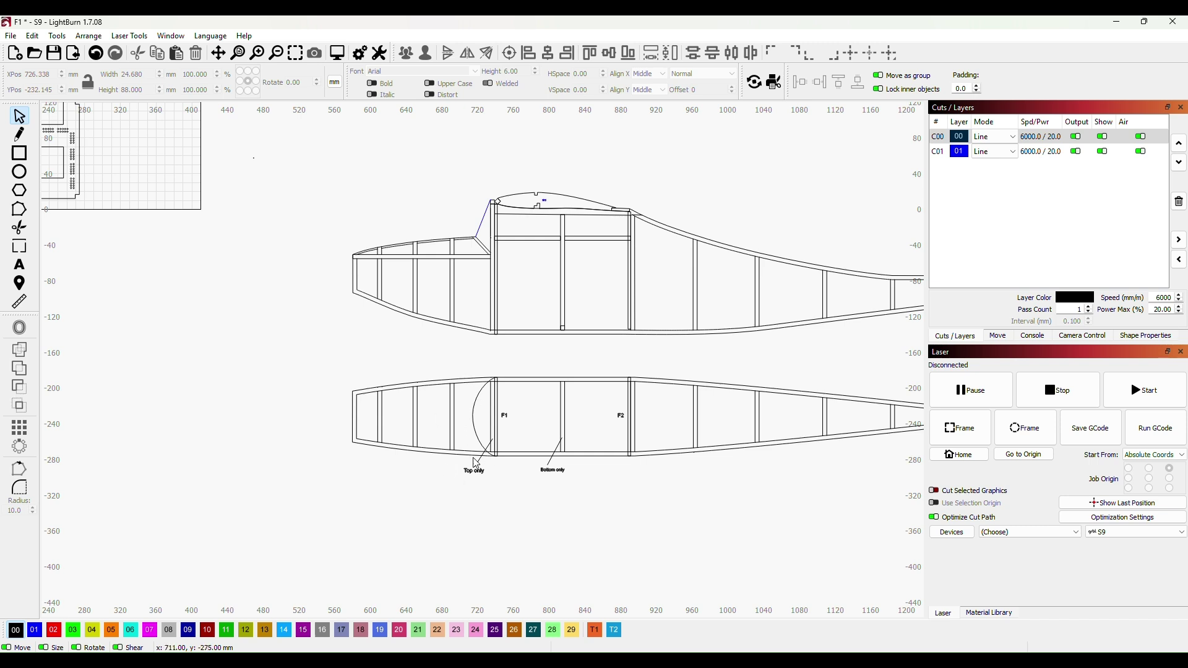
{"action": "scroll", "coordinate": [442, 447], "scroll_direction": "up", "scroll_amount": 2}
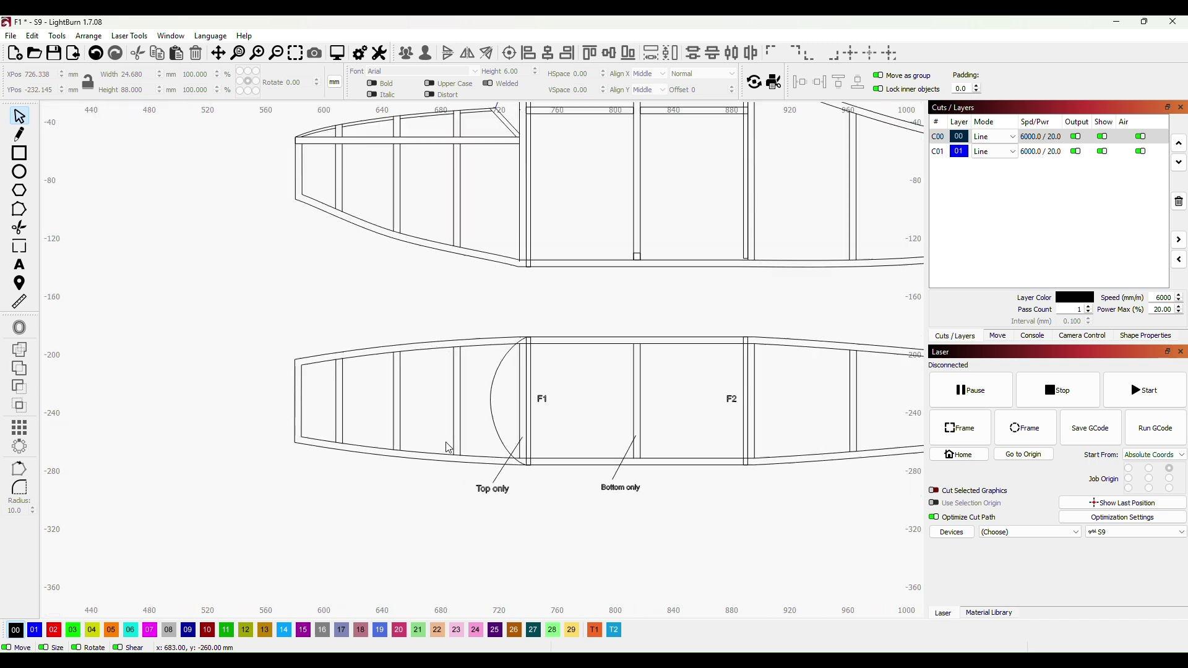
{"action": "scroll", "coordinate": [449, 447], "scroll_direction": "up", "scroll_amount": 2}
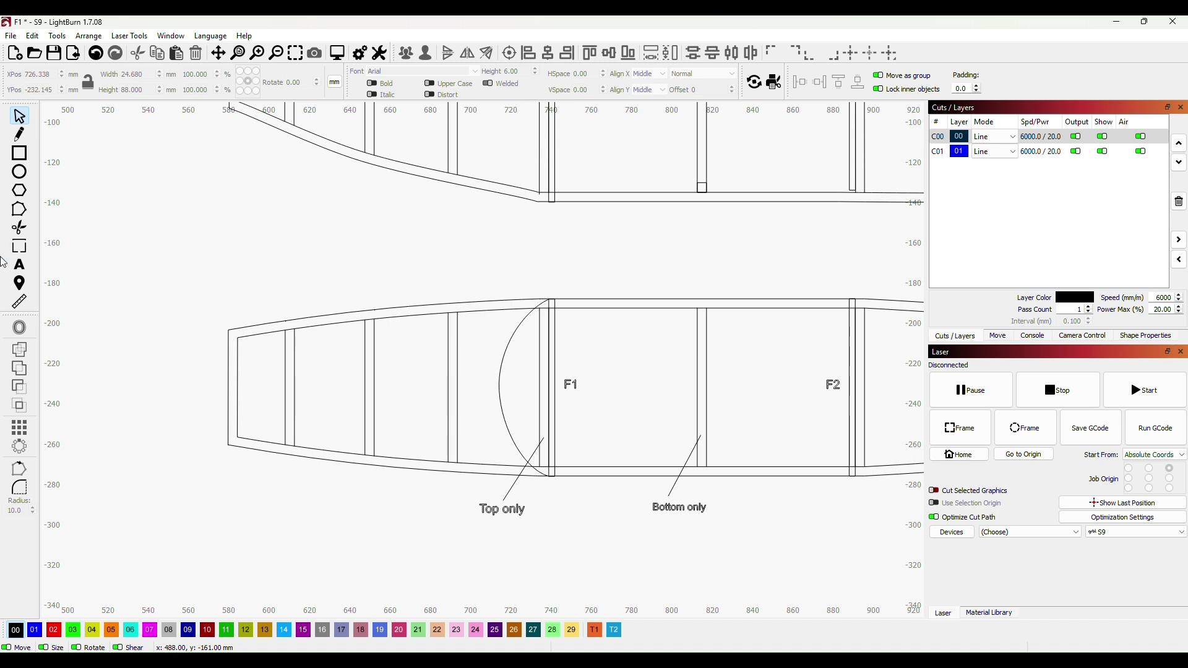
Draw a second forward-pointing V on layer 00 around the windscreen arc, about 22 mm deep and 88 mm across, joining the fuselage's outer edges
{"action": "left_click", "coordinate": [20, 136]}
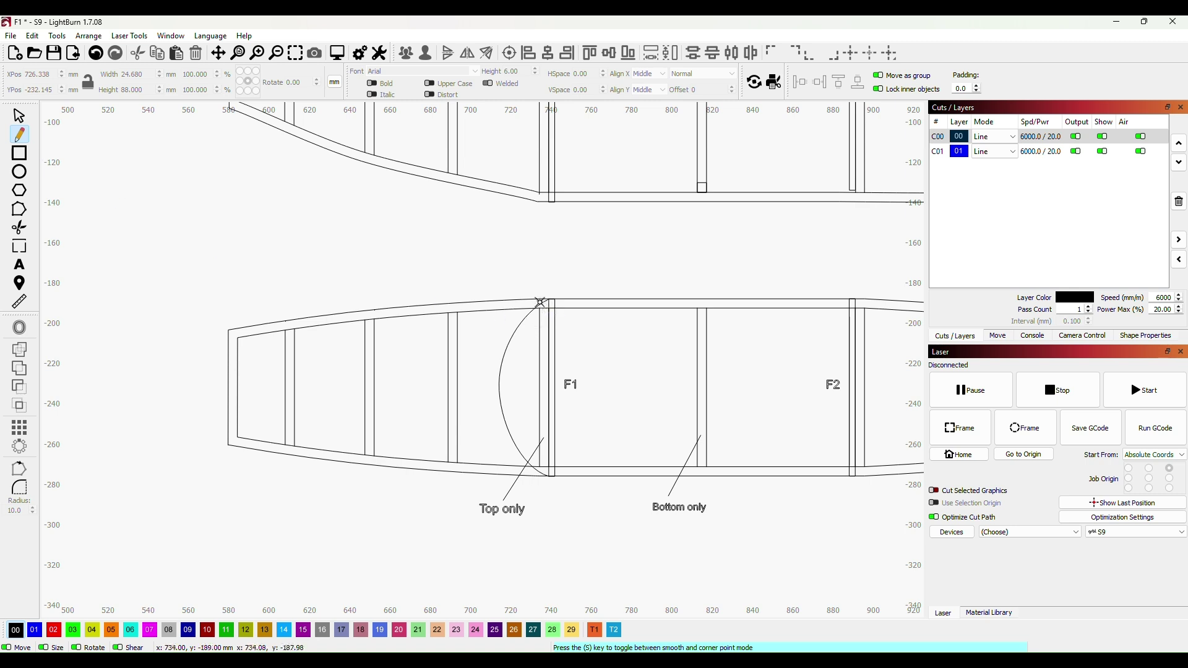
{"action": "left_click", "coordinate": [541, 300]}
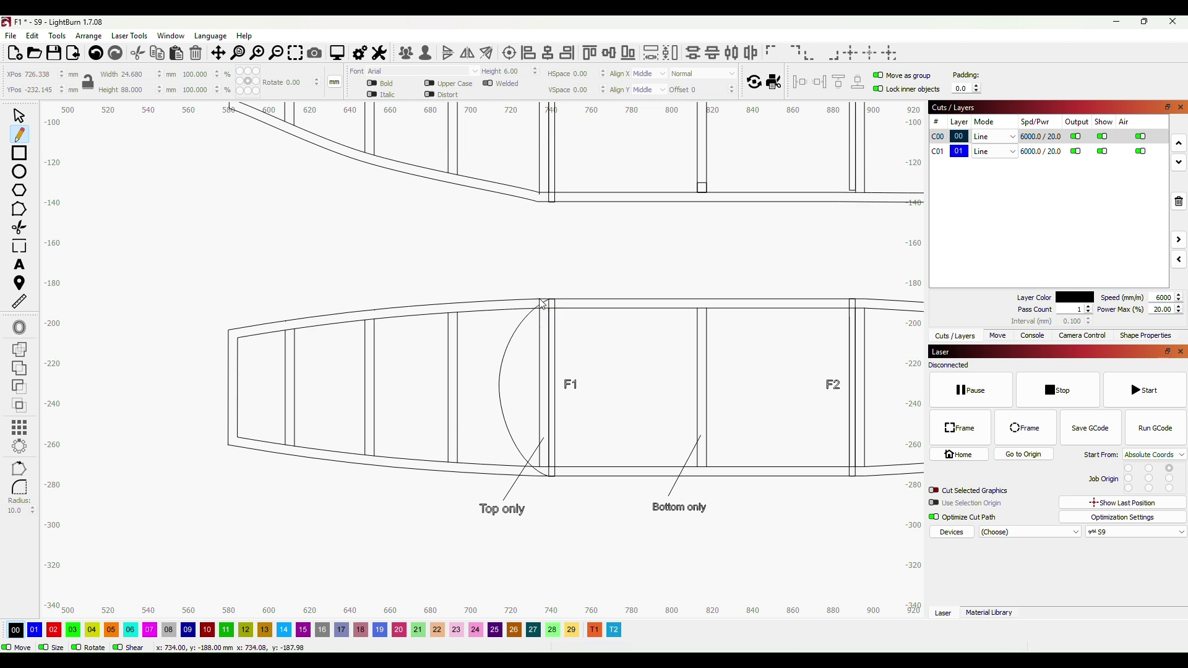
{"action": "left_click", "coordinate": [495, 380]}
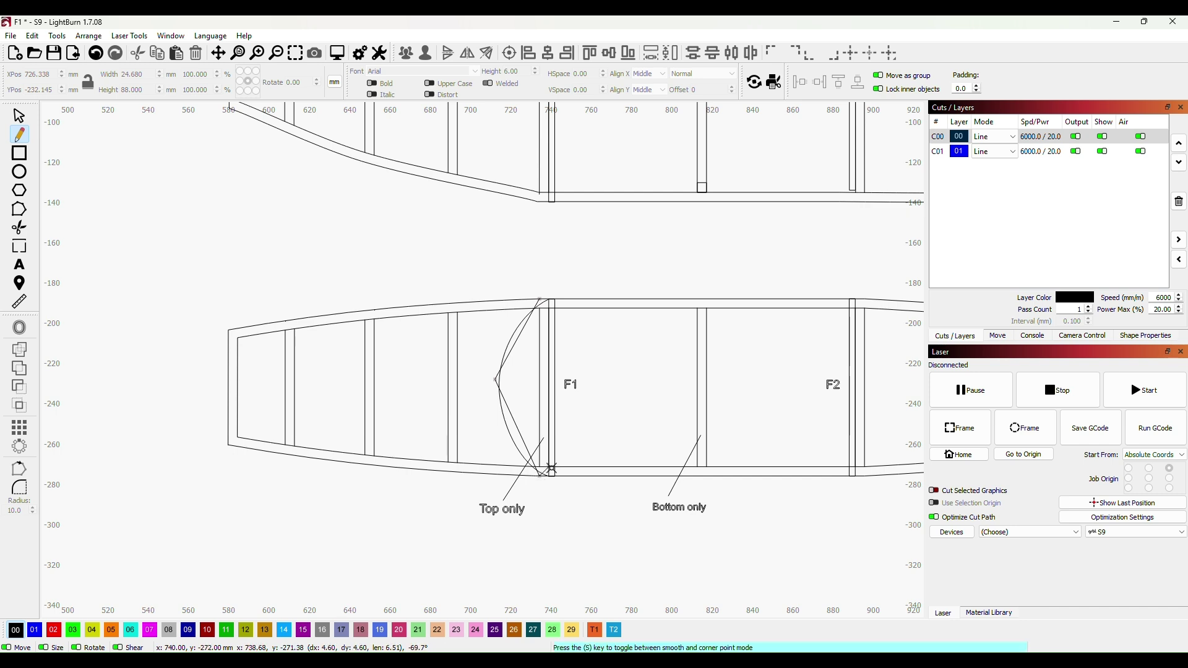
{"action": "key", "text": "ctrl+z"}
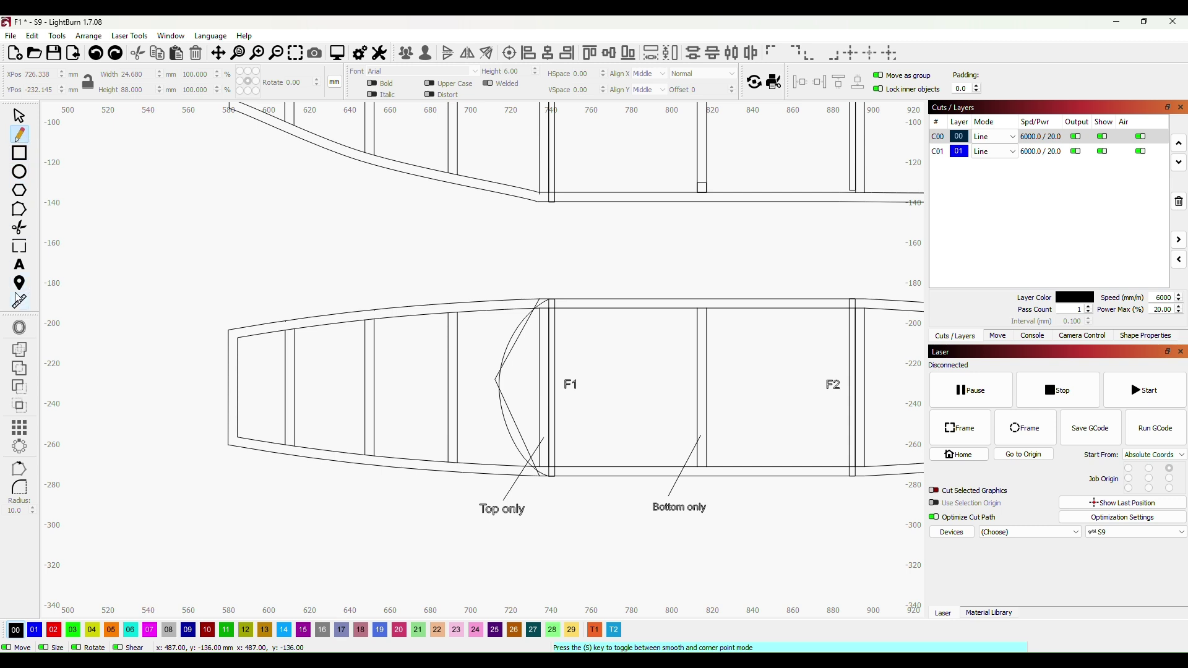
Centre the second V's tip just ahead of the windscreen arc and curve its sides into a roughly parallel outer arc
{"action": "left_click", "coordinate": [20, 215]}
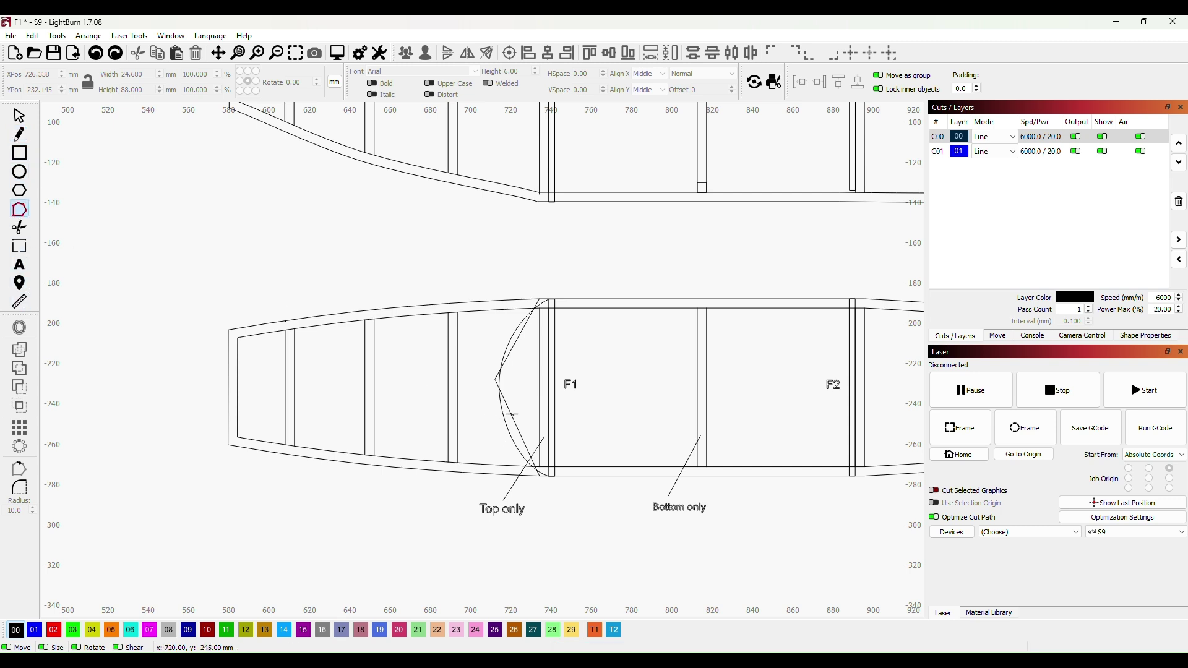
{"action": "left_click", "coordinate": [496, 411]}
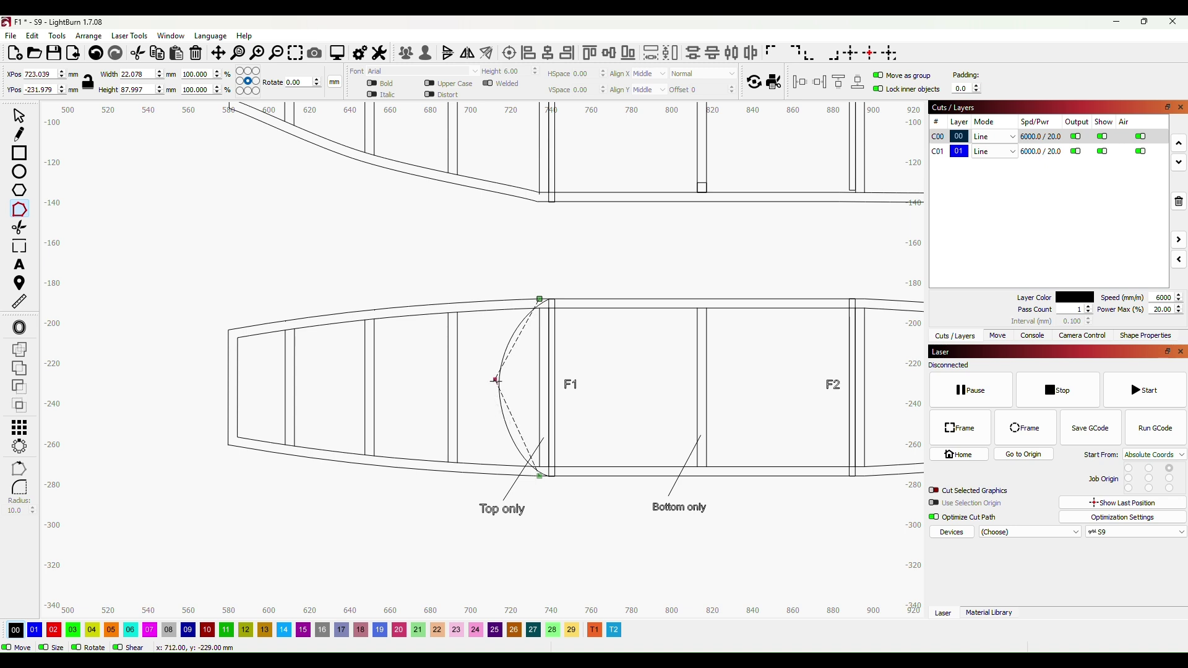
{"action": "left_click_drag", "start_coordinate": [495, 380], "coordinate": [495, 389]}
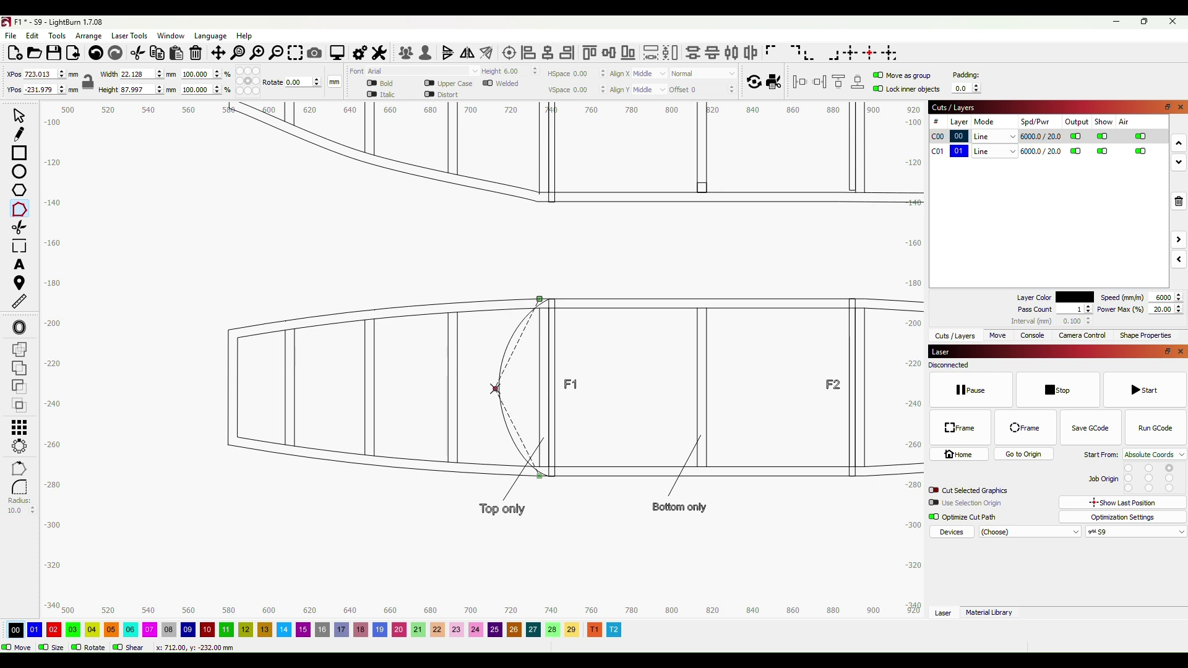
{"action": "left_click_drag", "start_coordinate": [495, 389], "coordinate": [494, 389]}
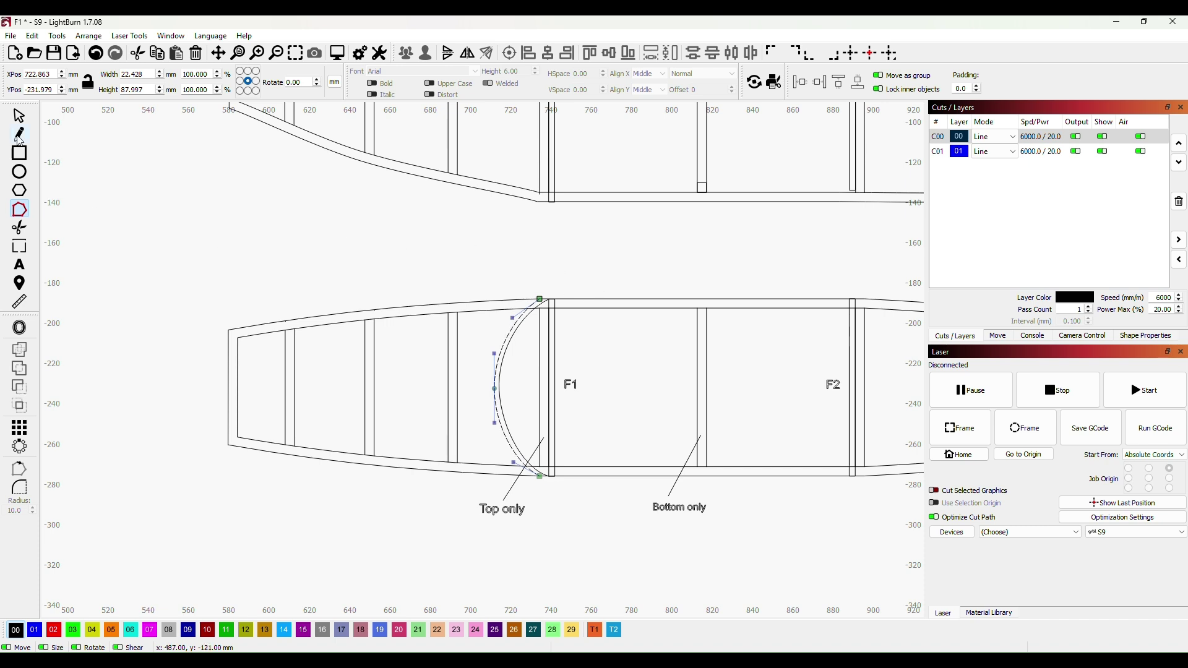
{"action": "left_click", "coordinate": [19, 116]}
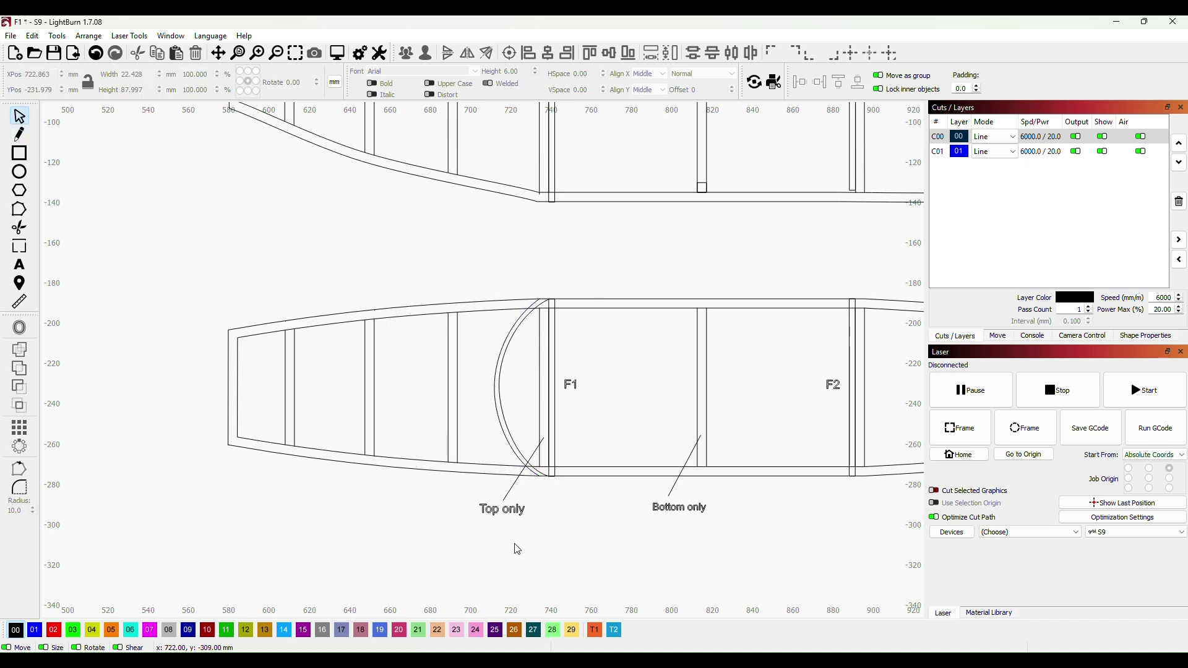
{"action": "scroll", "coordinate": [518, 548], "scroll_direction": "down", "scroll_amount": 2}
{"action": "left_click_drag", "start_coordinate": [594, 560], "coordinate": [528, 516]}
{"action": "scroll", "coordinate": [529, 517], "scroll_direction": "down", "scroll_amount": 1}
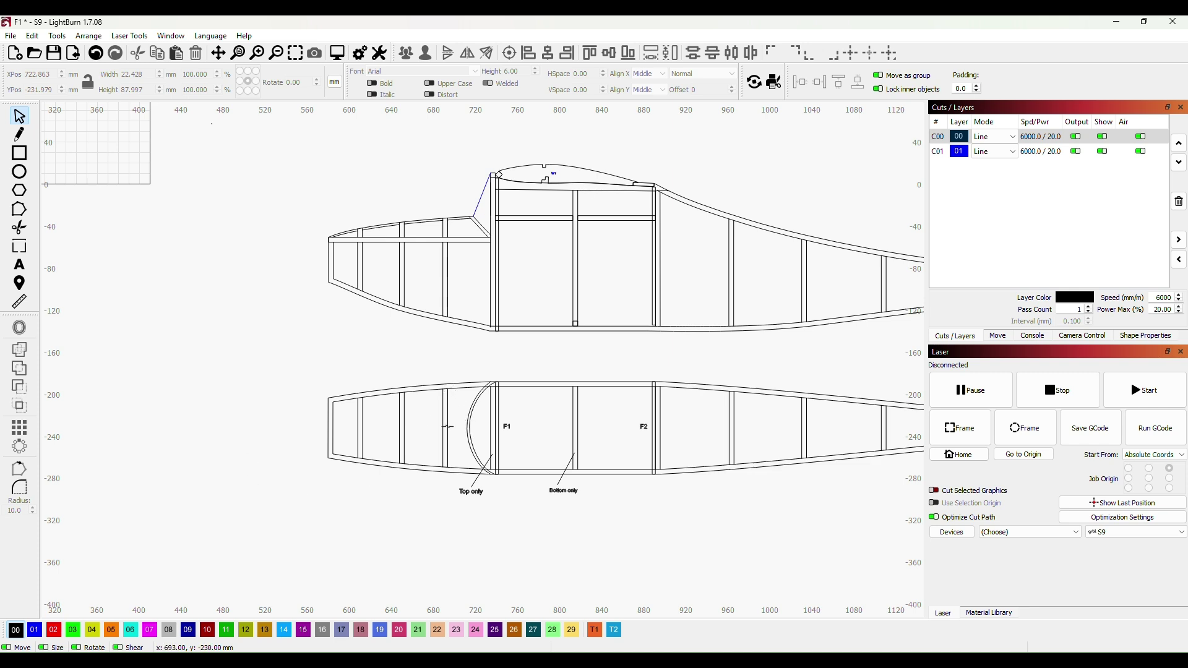
Draw a thin rectangle about 152 mm long and 3.2 mm high and place it along the nose centreline in the top view
{"action": "left_click", "coordinate": [21, 154]}
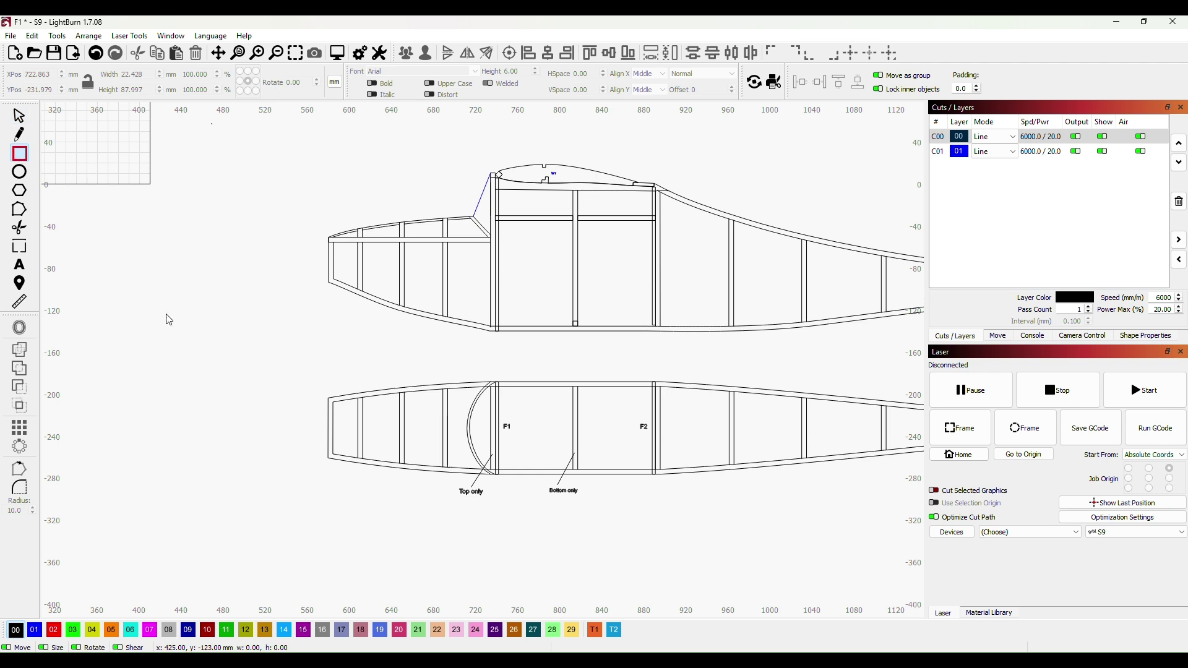
{"action": "left_click_drag", "start_coordinate": [151, 317], "coordinate": [310, 320]}
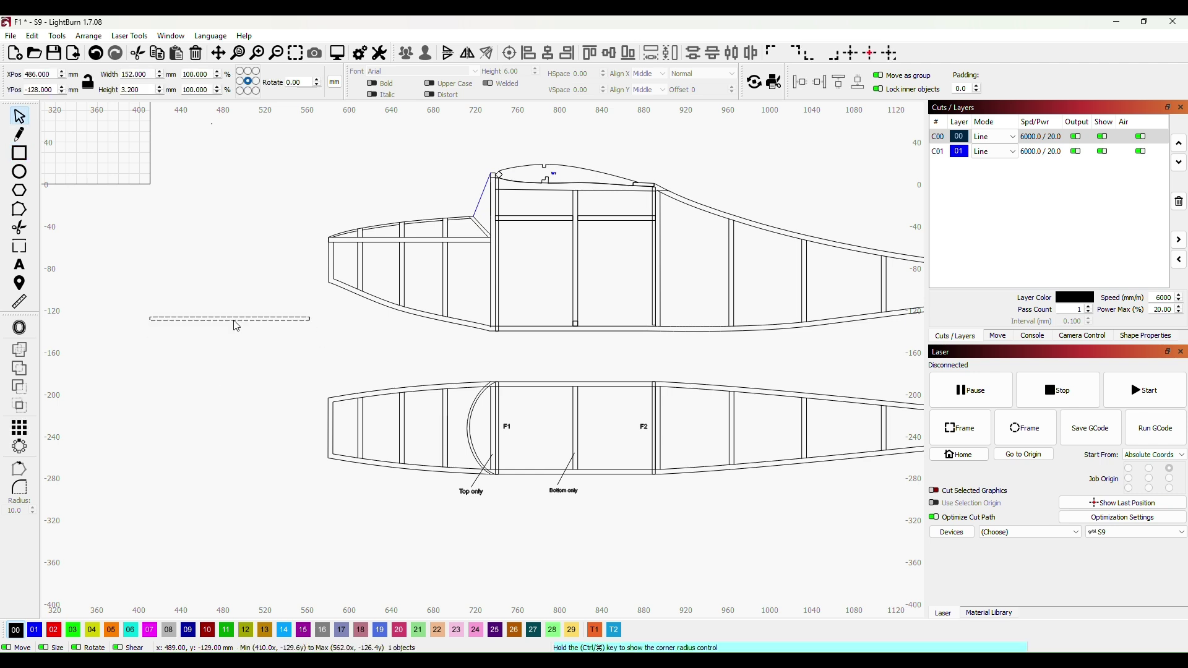
{"action": "left_click_drag", "start_coordinate": [236, 319], "coordinate": [397, 435]}
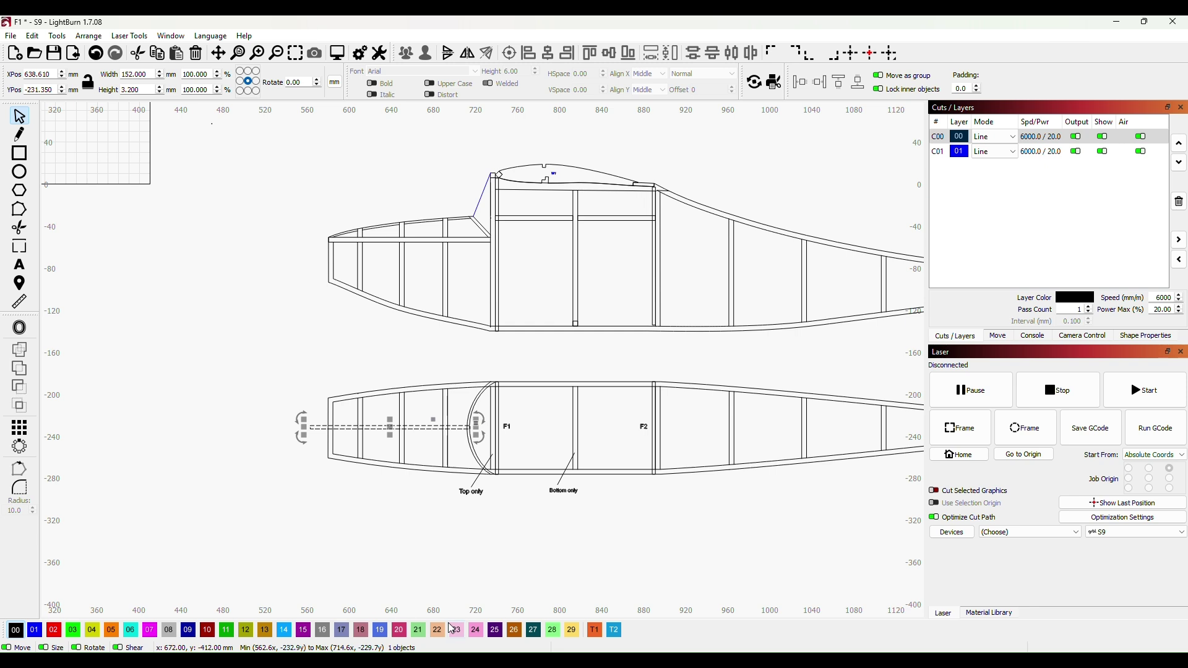
Shorten the centreline strip to about 137 mm and move it so its front end meets the nose's front edge
{"action": "scroll", "coordinate": [578, 569], "scroll_direction": "right", "scroll_amount": 3}
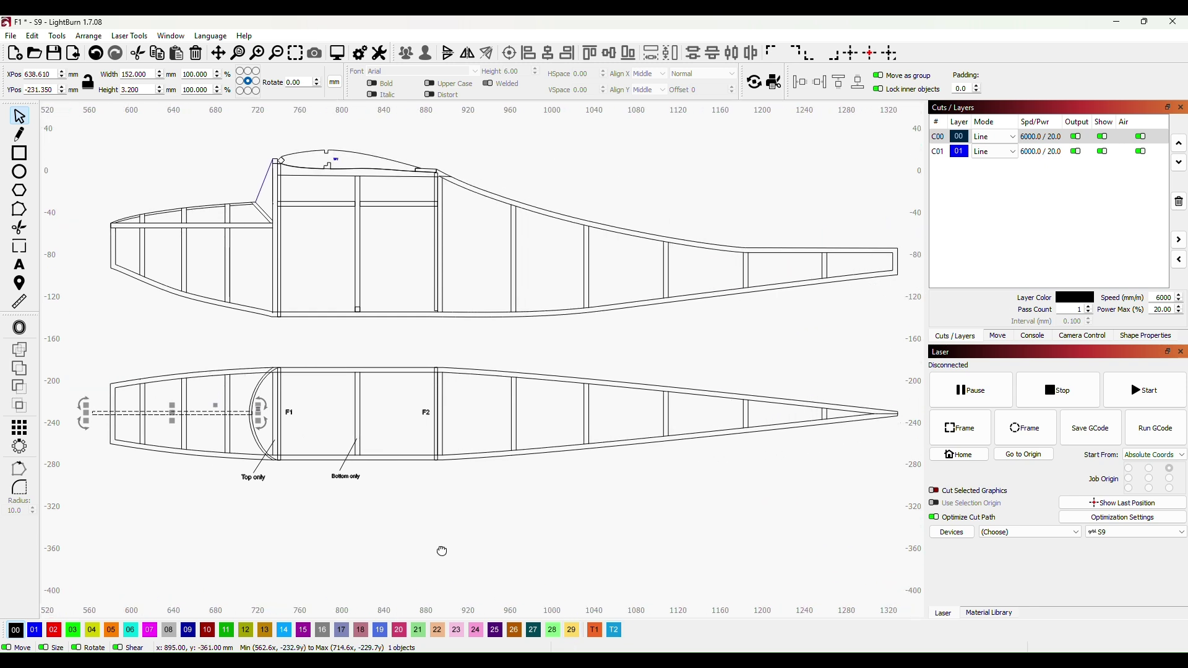
{"action": "left_click_drag", "start_coordinate": [261, 375], "coordinate": [277, 373]}
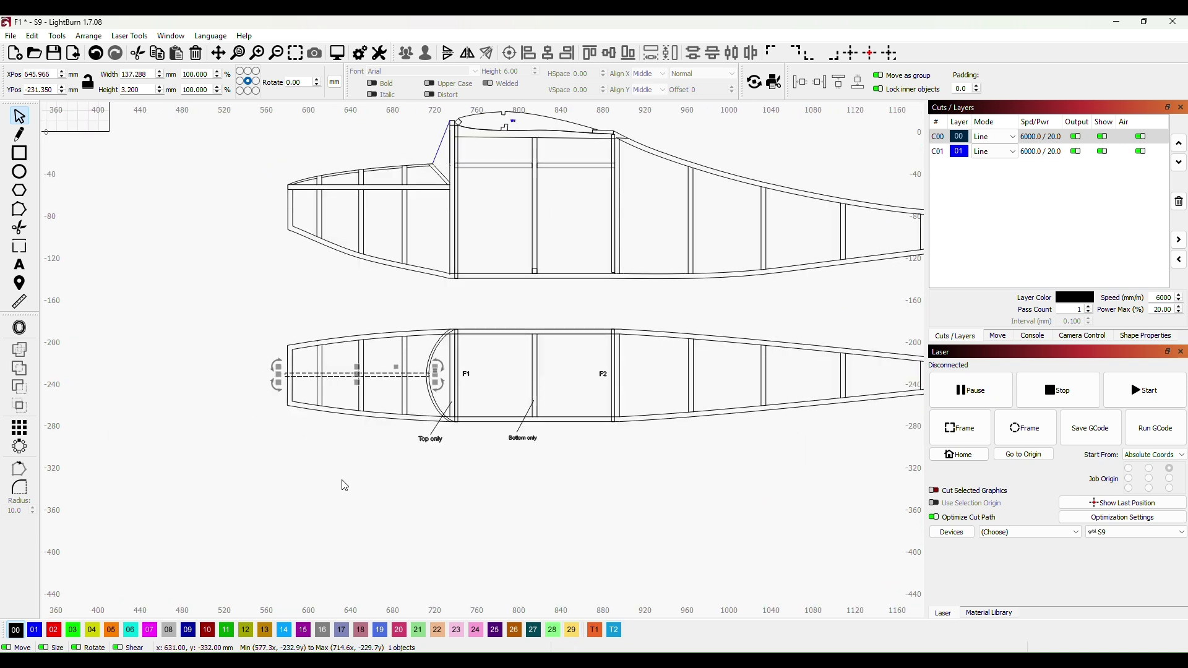
{"action": "scroll", "coordinate": [272, 409], "scroll_direction": "up", "scroll_amount": 6}
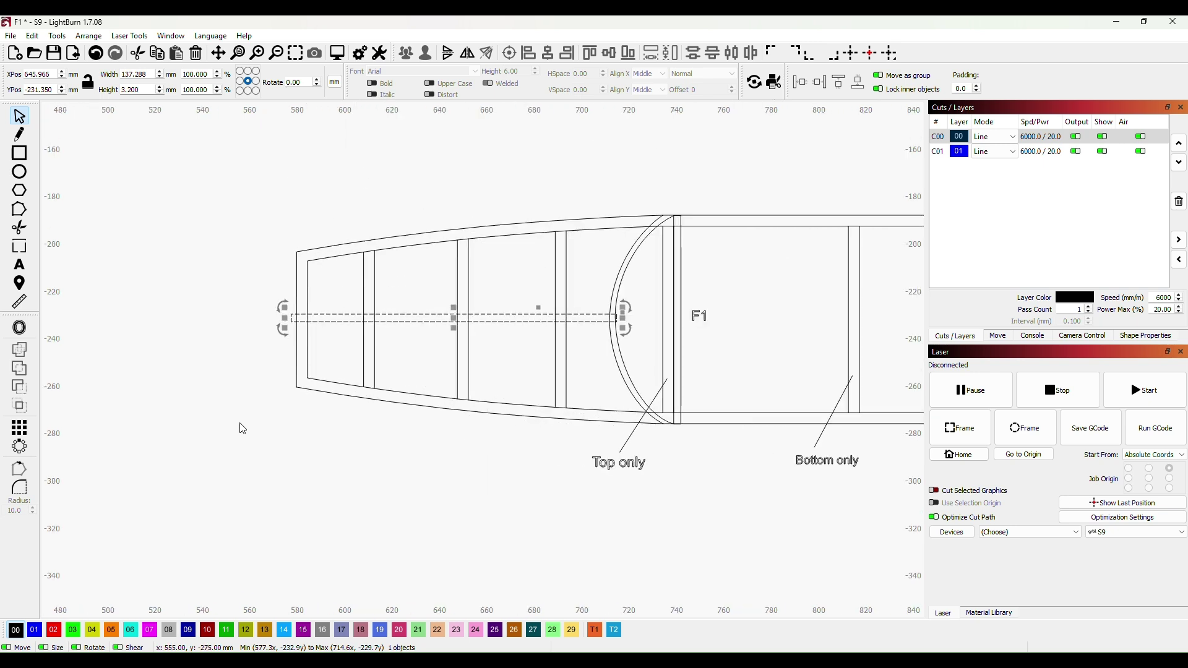
{"action": "scroll", "coordinate": [257, 372], "scroll_direction": "up", "scroll_amount": 2}
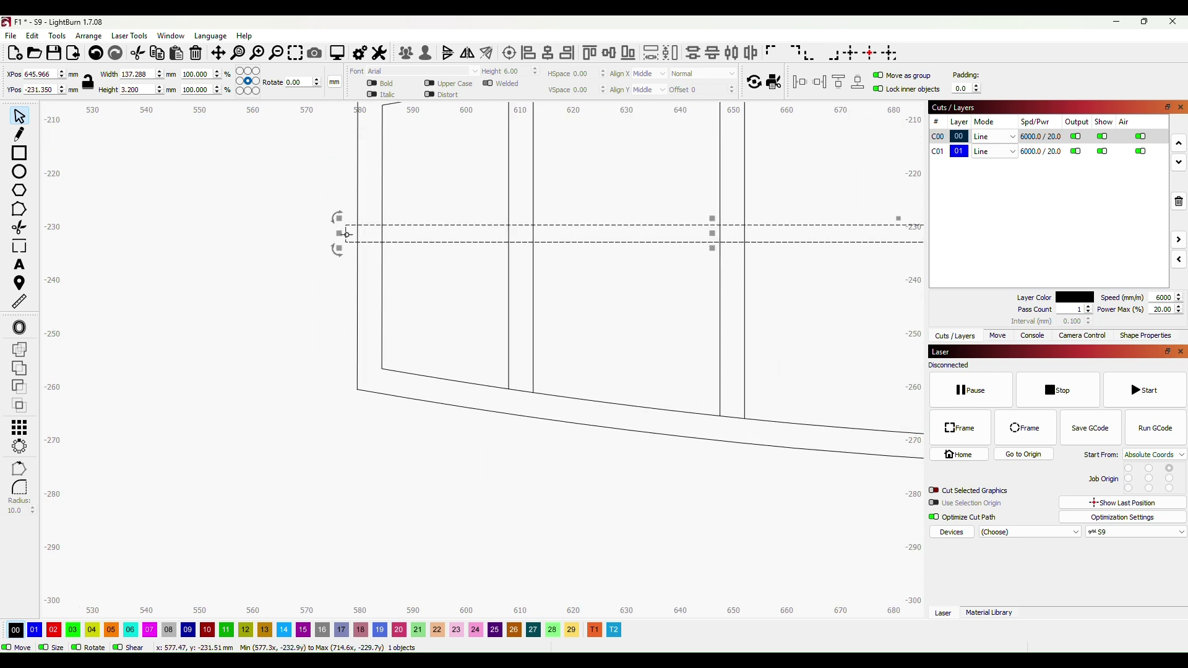
{"action": "left_click_drag", "start_coordinate": [346, 234], "coordinate": [356, 234]}
{"action": "scroll", "coordinate": [446, 323], "scroll_direction": "down", "scroll_amount": 2}
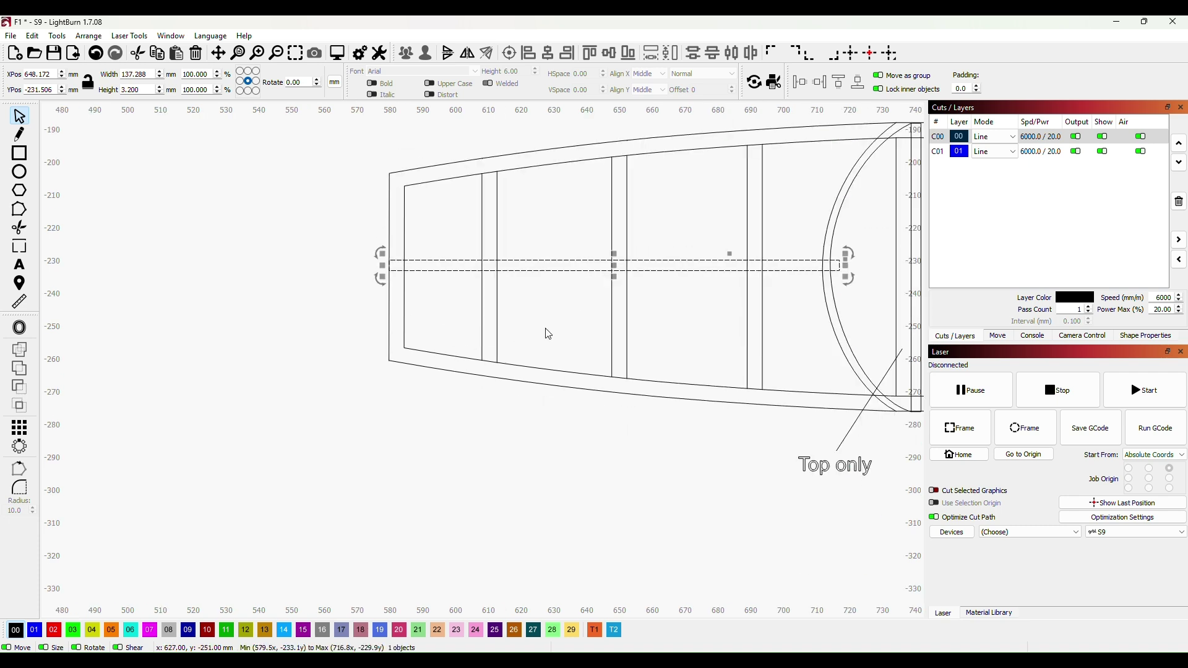
Shorten the centreline strip's rear end to the inner windscreen arc, making the strip about 134.6 mm long
{"action": "scroll", "coordinate": [573, 324], "scroll_direction": "down", "scroll_amount": 6}
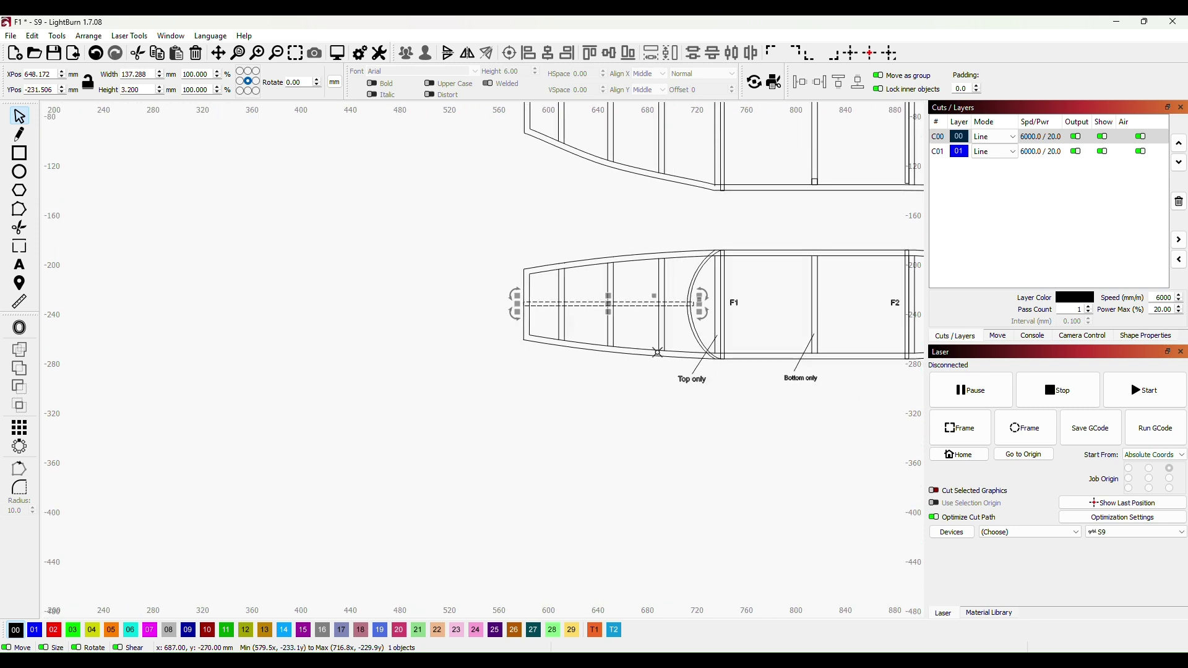
{"action": "scroll", "coordinate": [606, 374], "scroll_direction": "up", "scroll_amount": 3}
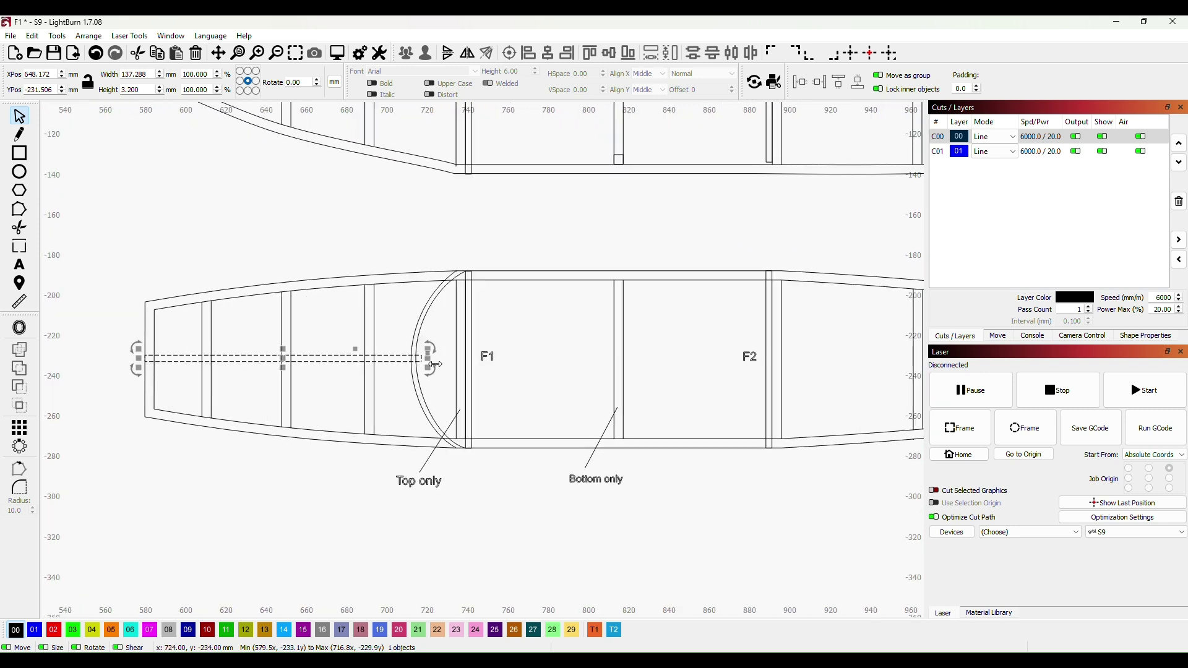
{"action": "left_click_drag", "start_coordinate": [427, 358], "coordinate": [419, 358]}
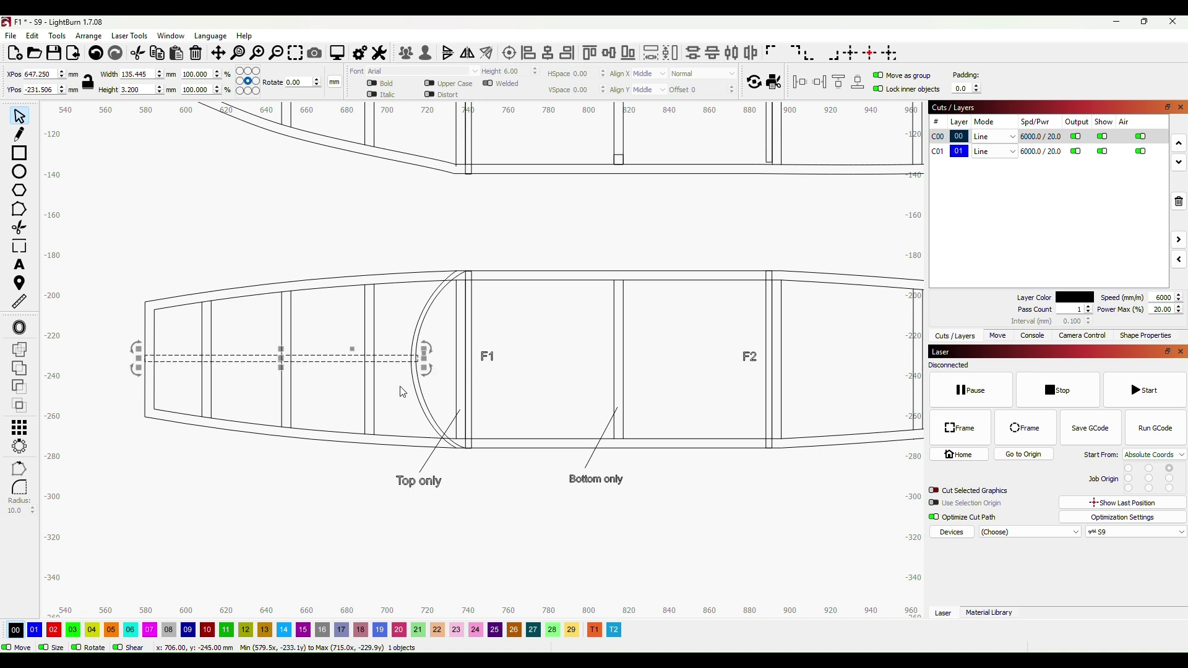
{"action": "scroll", "coordinate": [408, 365], "scroll_direction": "up", "scroll_amount": 3}
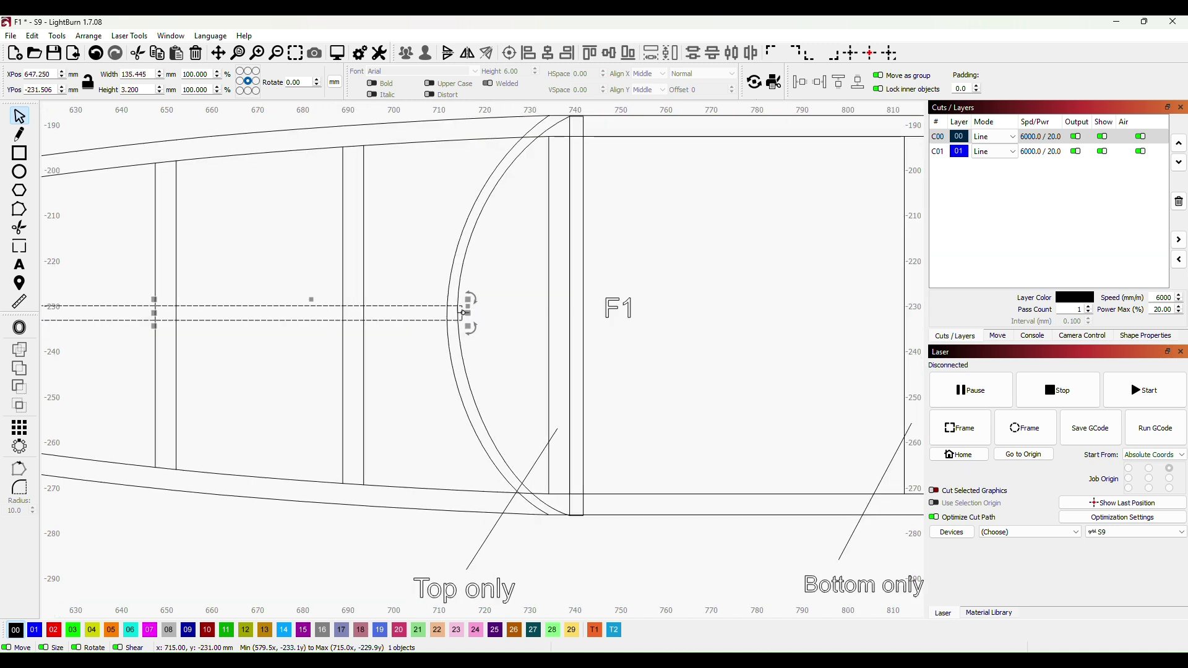
{"action": "left_click_drag", "start_coordinate": [464, 313], "coordinate": [464, 313]}
{"action": "left_click_drag", "start_coordinate": [463, 314], "coordinate": [458, 314]}
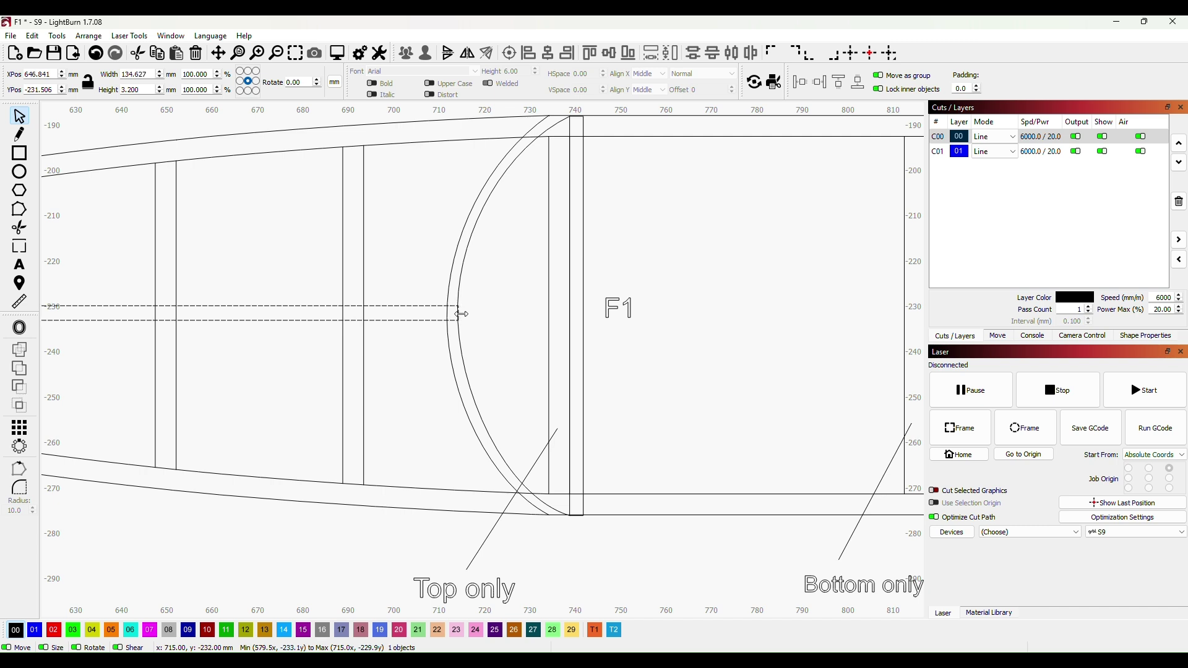
{"action": "scroll", "coordinate": [361, 426], "scroll_direction": "down", "scroll_amount": 3}
{"action": "scroll", "coordinate": [290, 441], "scroll_direction": "down", "scroll_amount": 5}
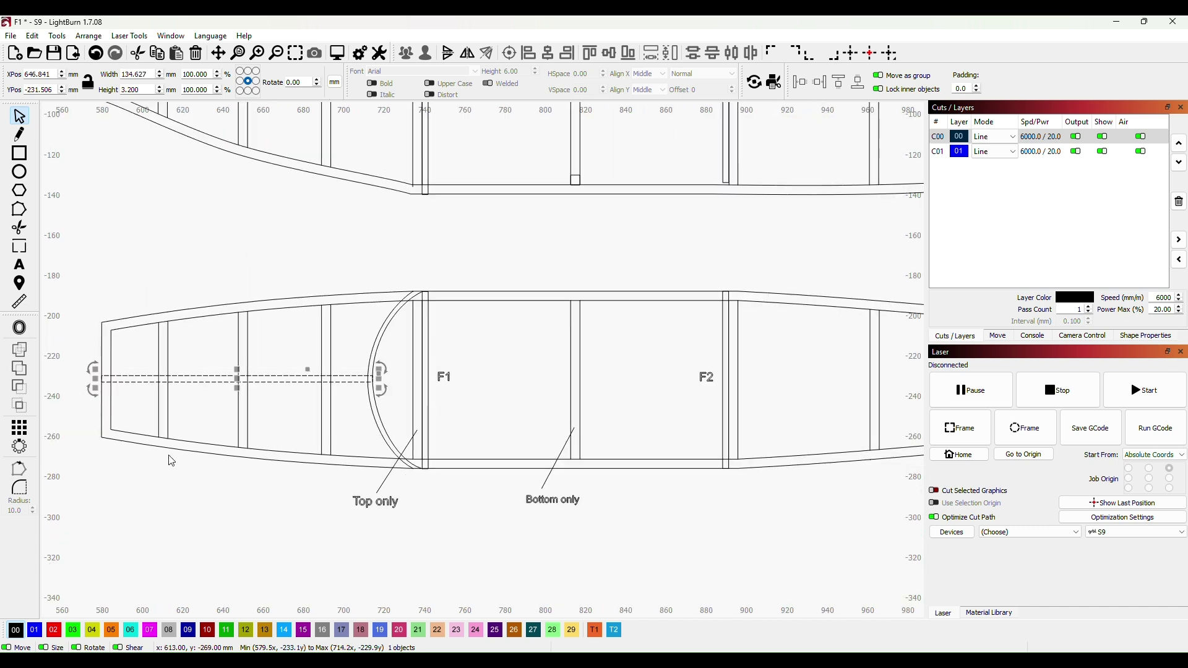
{"action": "scroll", "coordinate": [316, 458], "scroll_direction": "down", "scroll_amount": 2}
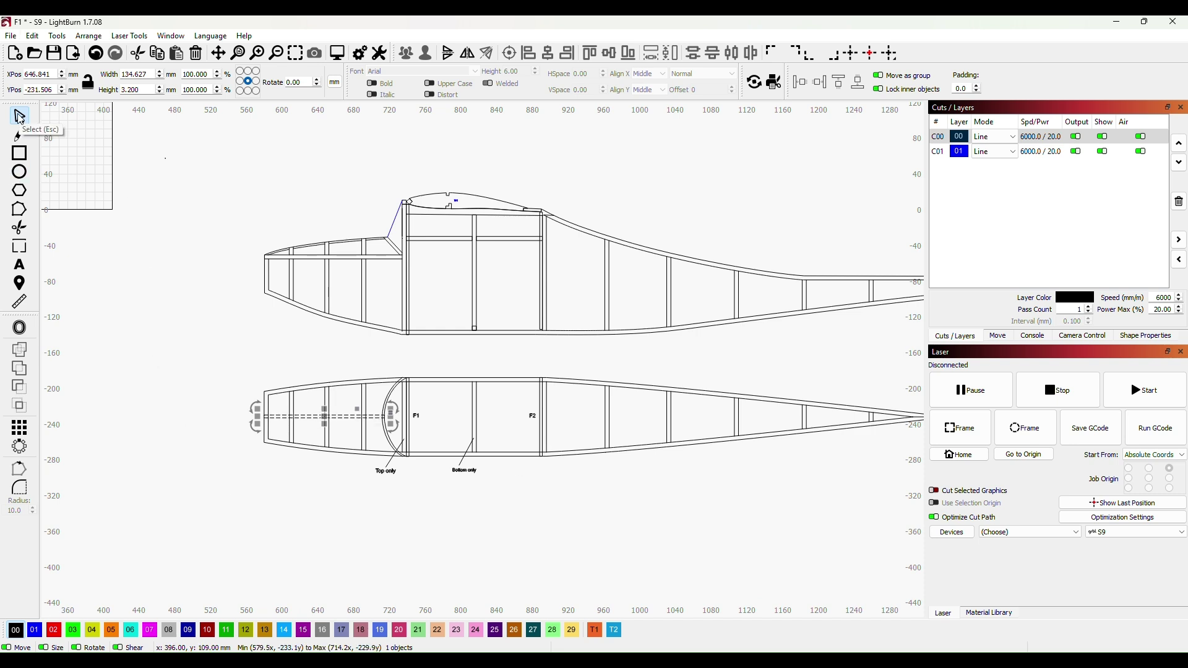
{"action": "left_click", "coordinate": [138, 244]}
{"action": "scroll", "coordinate": [200, 387], "scroll_direction": "down", "scroll_amount": 1}
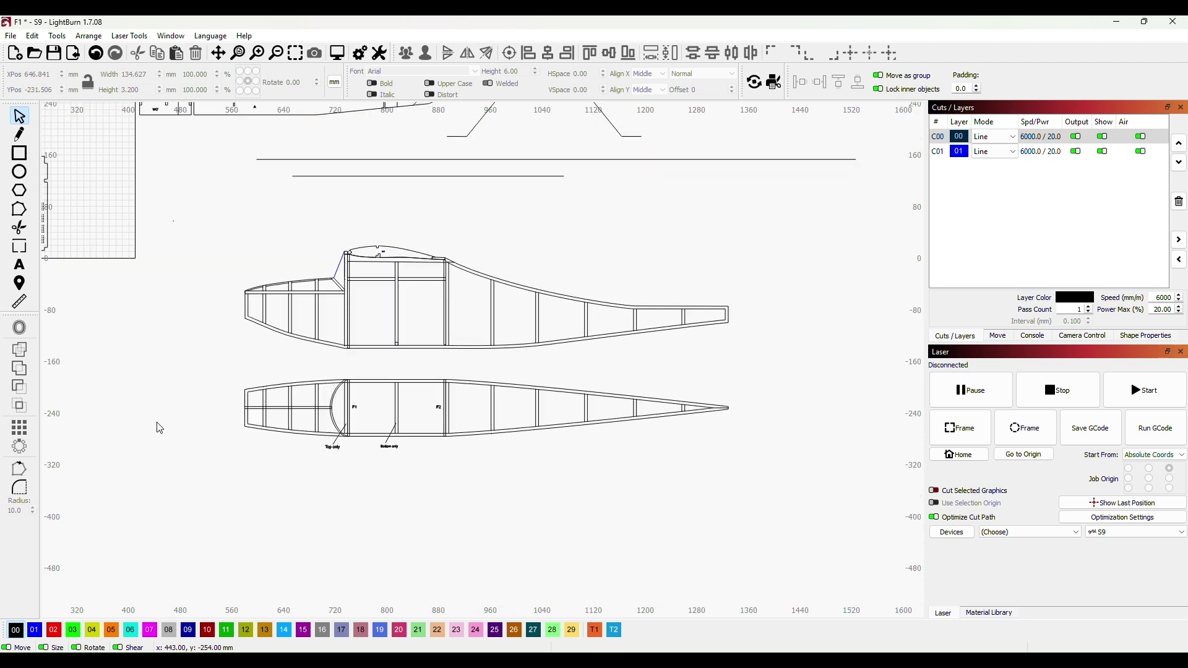
Draw a thin rectangular strip about 155 mm long ahead of the side view's wing and set its height to 3.2 mm
{"action": "scroll", "coordinate": [123, 449], "scroll_direction": "up", "scroll_amount": 2}
{"action": "left_click_drag", "start_coordinate": [361, 345], "coordinate": [242, 415]}
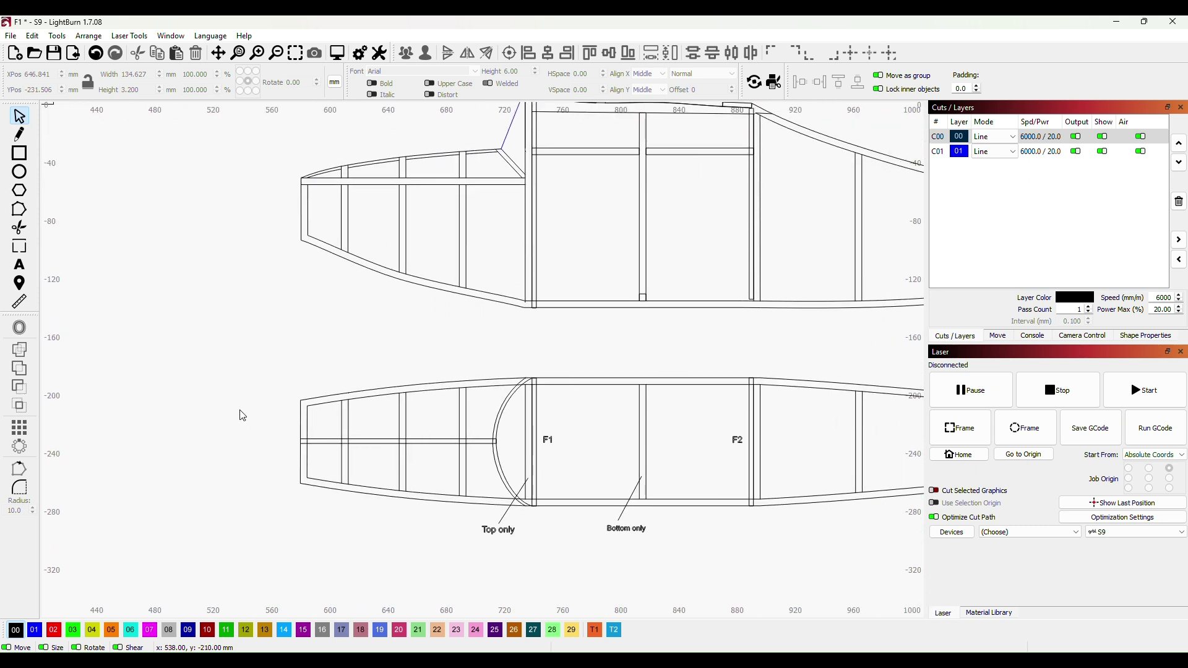
{"action": "left_click_drag", "start_coordinate": [268, 316], "coordinate": [255, 500]}
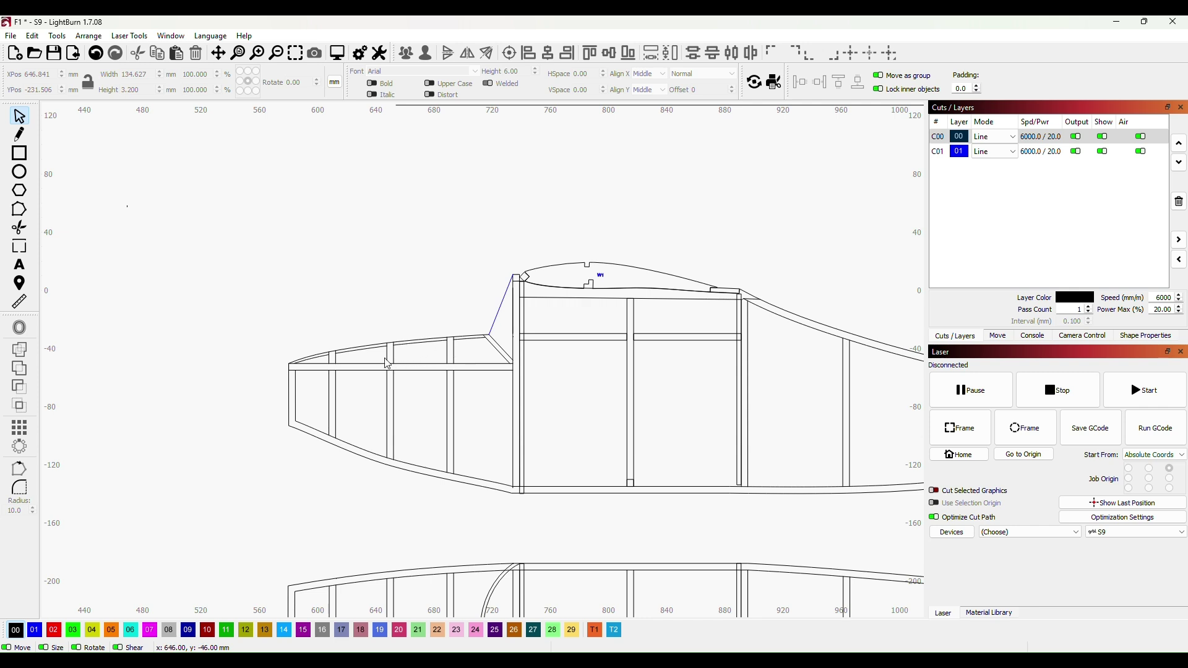
{"action": "key", "text": "ctrl+z"}
{"action": "left_click", "coordinate": [15, 153]}
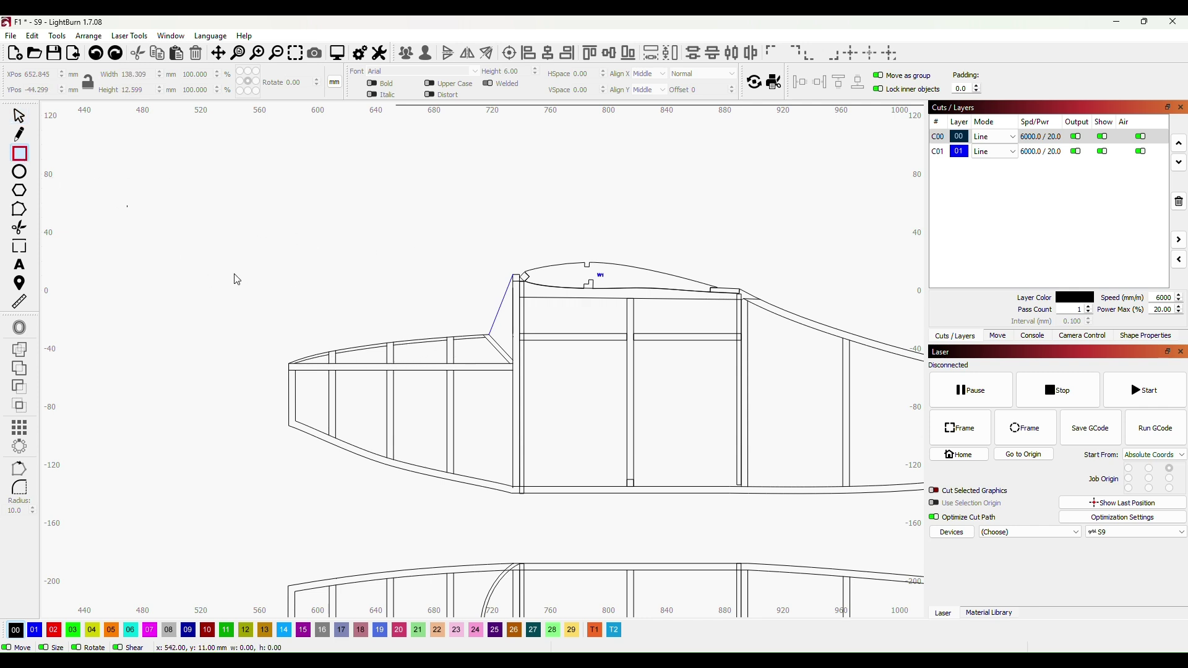
{"action": "left_click_drag", "start_coordinate": [233, 274], "coordinate": [460, 282]}
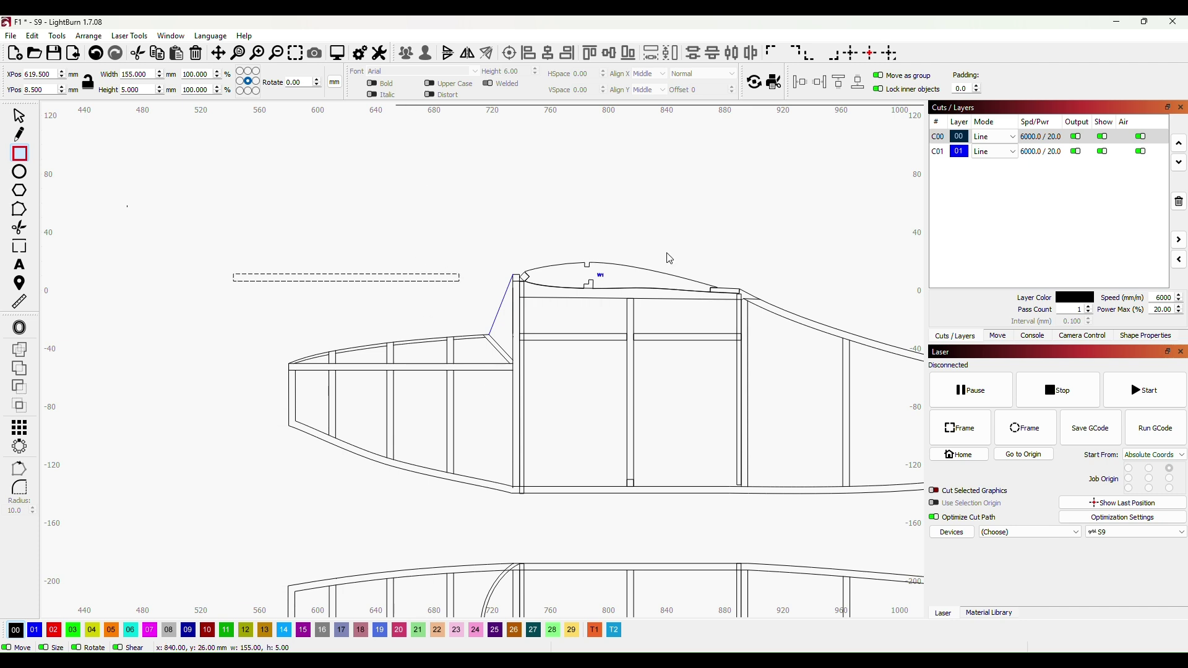
{"action": "double_click", "coordinate": [131, 89]}
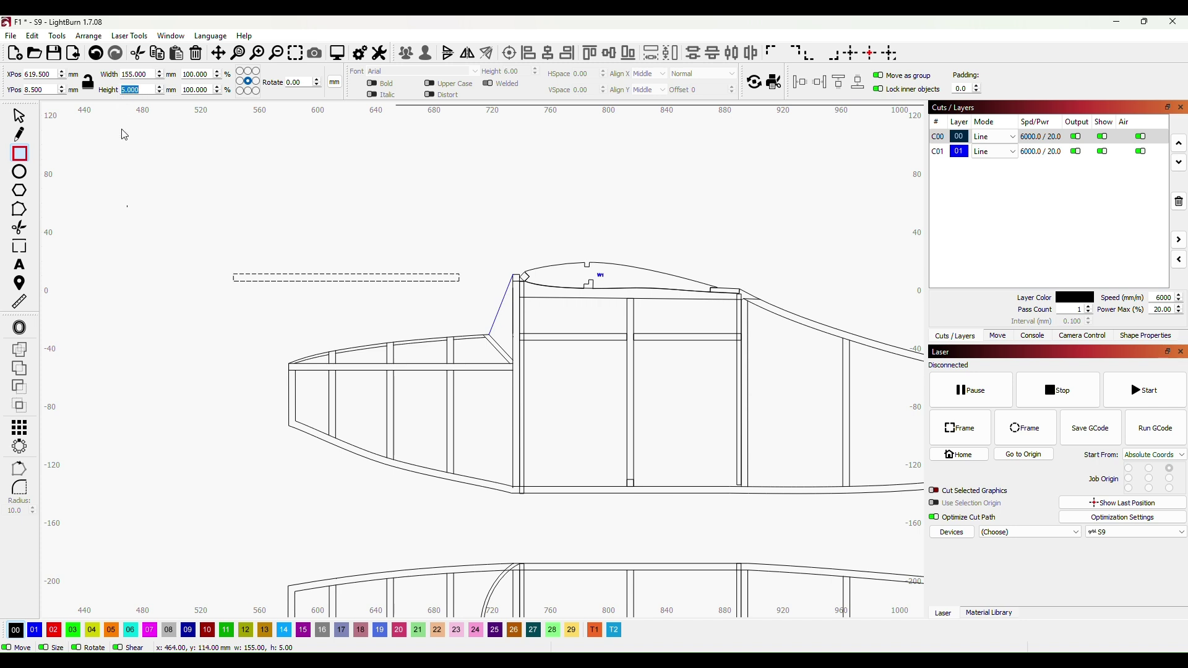
{"action": "type", "text": "3"}
{"action": "key", "text": "Return"}
Place the strip above the side view's nose longeron, tilted upward toward the windscreen, and resize it to span about 141.7 mm
{"action": "left_click_drag", "start_coordinate": [350, 279], "coordinate": [396, 354]}
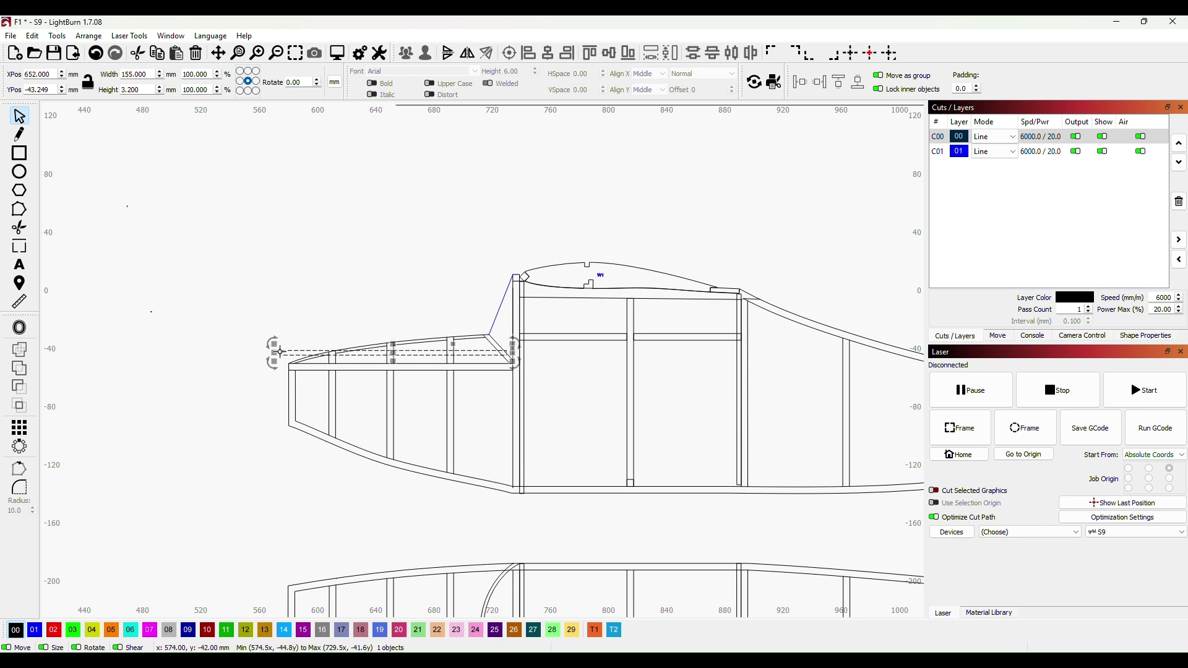
{"action": "left_click_drag", "start_coordinate": [283, 351], "coordinate": [297, 366]}
{"action": "left_click_drag", "start_coordinate": [529, 375], "coordinate": [286, 337]}
{"action": "left_click", "coordinate": [430, 303]}
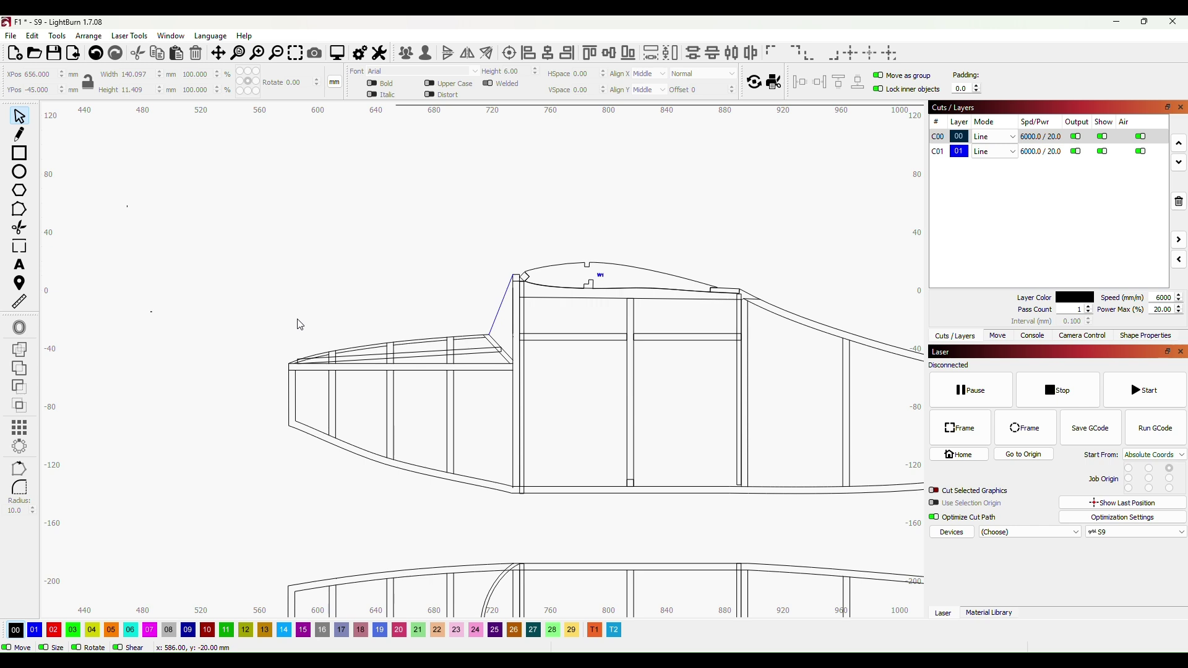
{"action": "scroll", "coordinate": [297, 324], "scroll_direction": "up", "scroll_amount": 8}
{"action": "scroll", "coordinate": [270, 426], "scroll_direction": "up", "scroll_amount": 2}
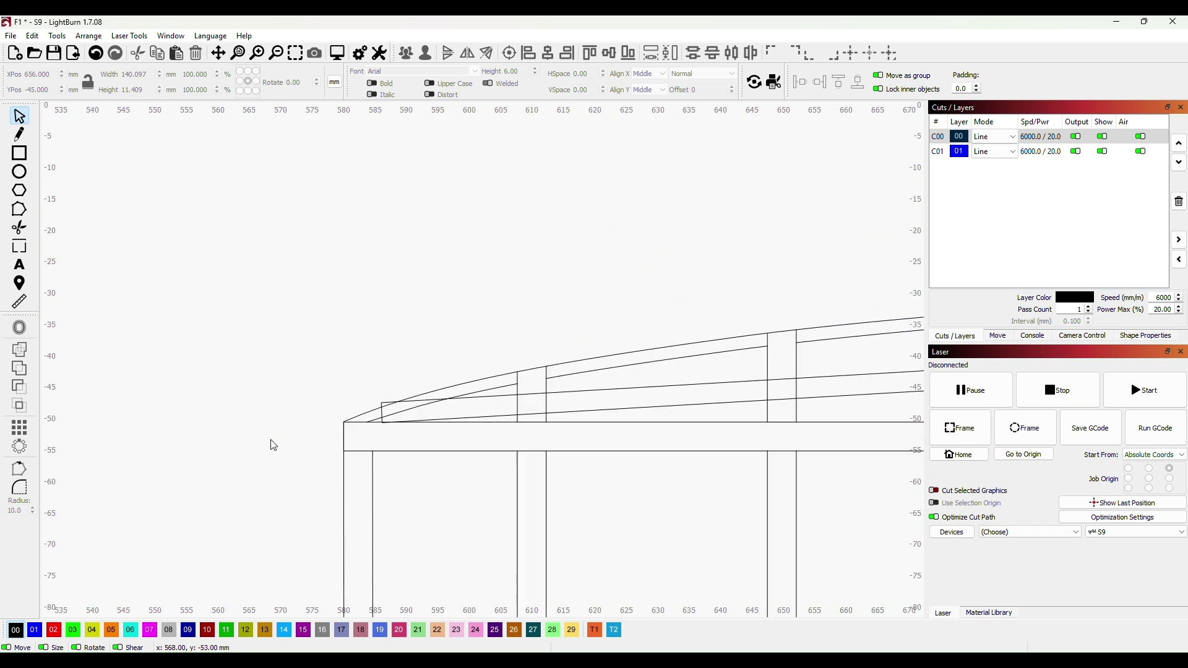
{"action": "left_click", "coordinate": [401, 409]}
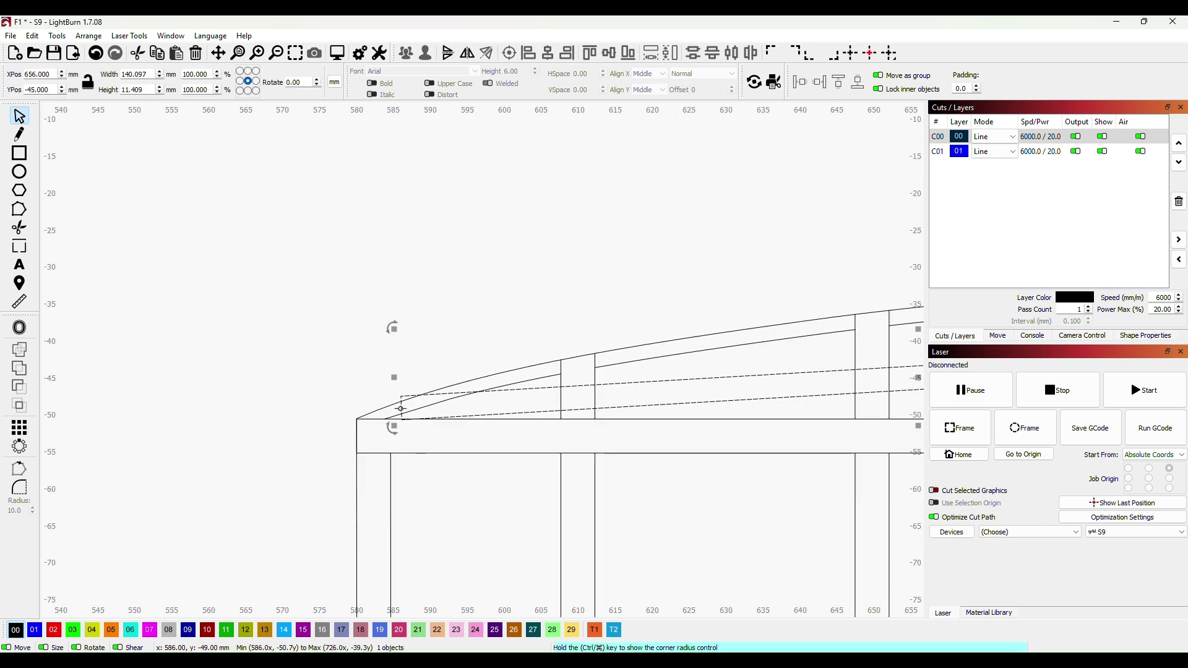
{"action": "left_click_drag", "start_coordinate": [394, 378], "coordinate": [379, 375]}
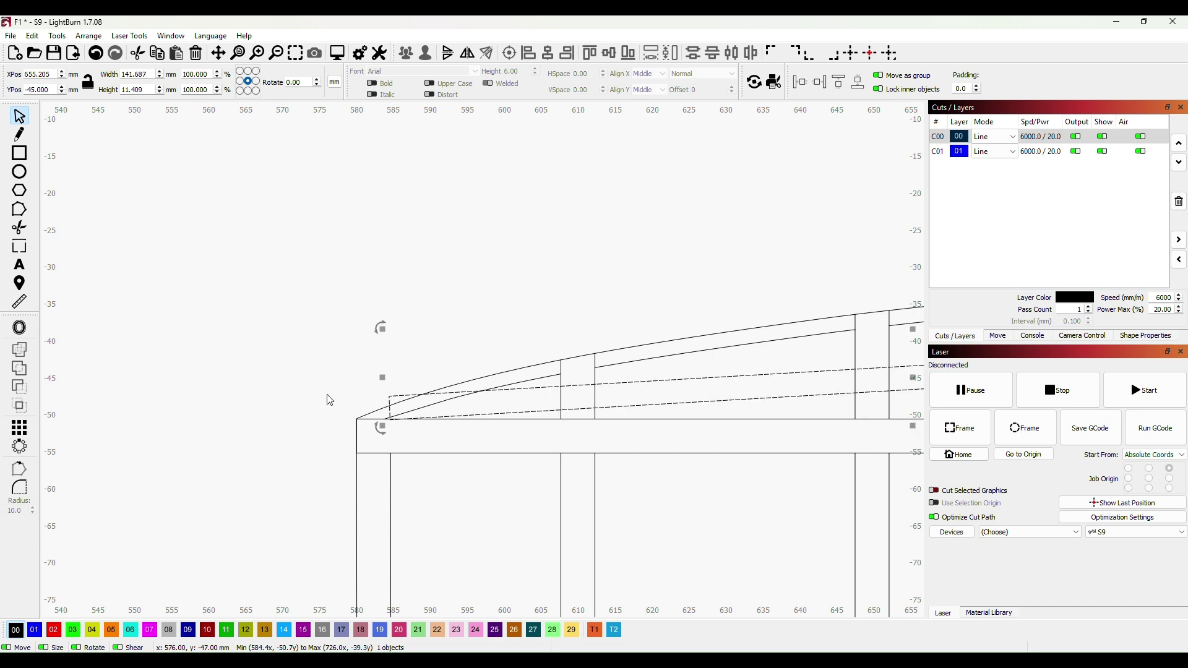
Trim the tilted strip's front end at the nose's inner top curve and its rear end at the slanted windscreen support
{"action": "left_click", "coordinate": [19, 228]}
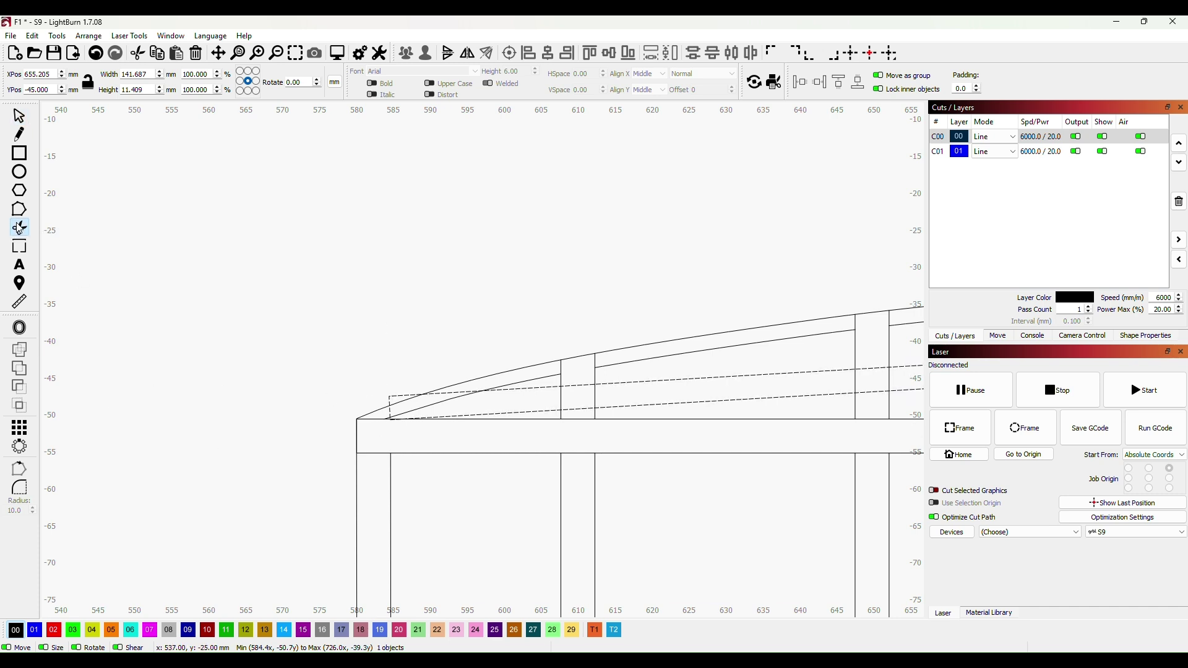
{"action": "left_click", "coordinate": [439, 396]}
{"action": "left_click", "coordinate": [405, 397]}
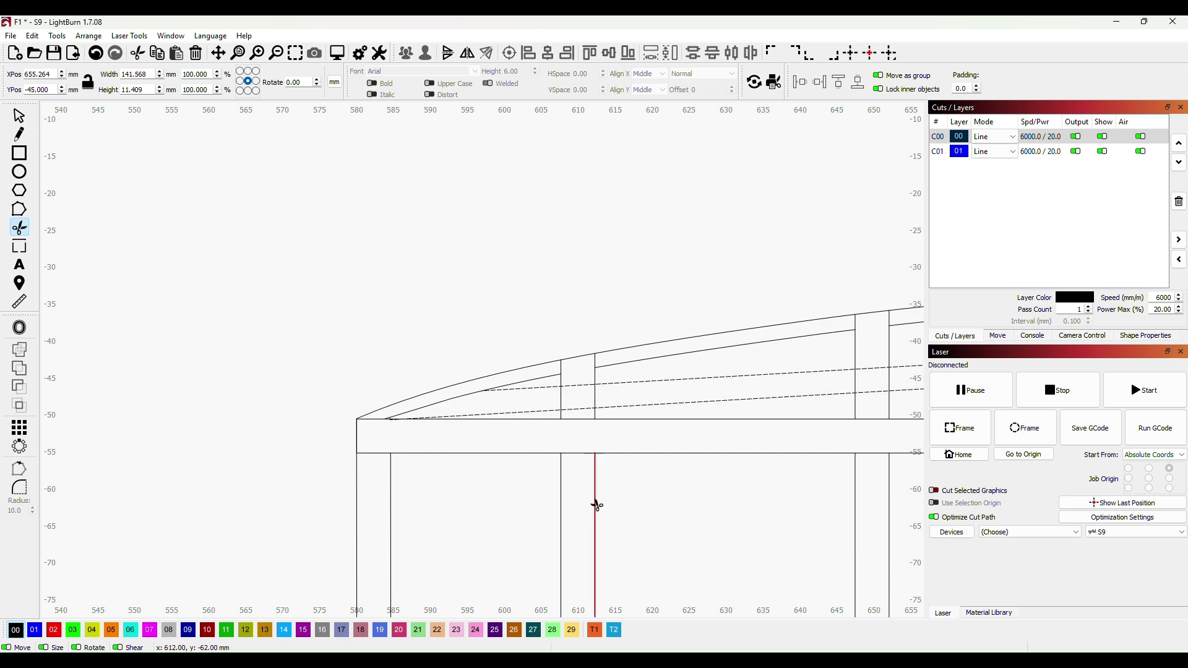
{"action": "scroll", "coordinate": [619, 532], "scroll_direction": "down", "scroll_amount": 3}
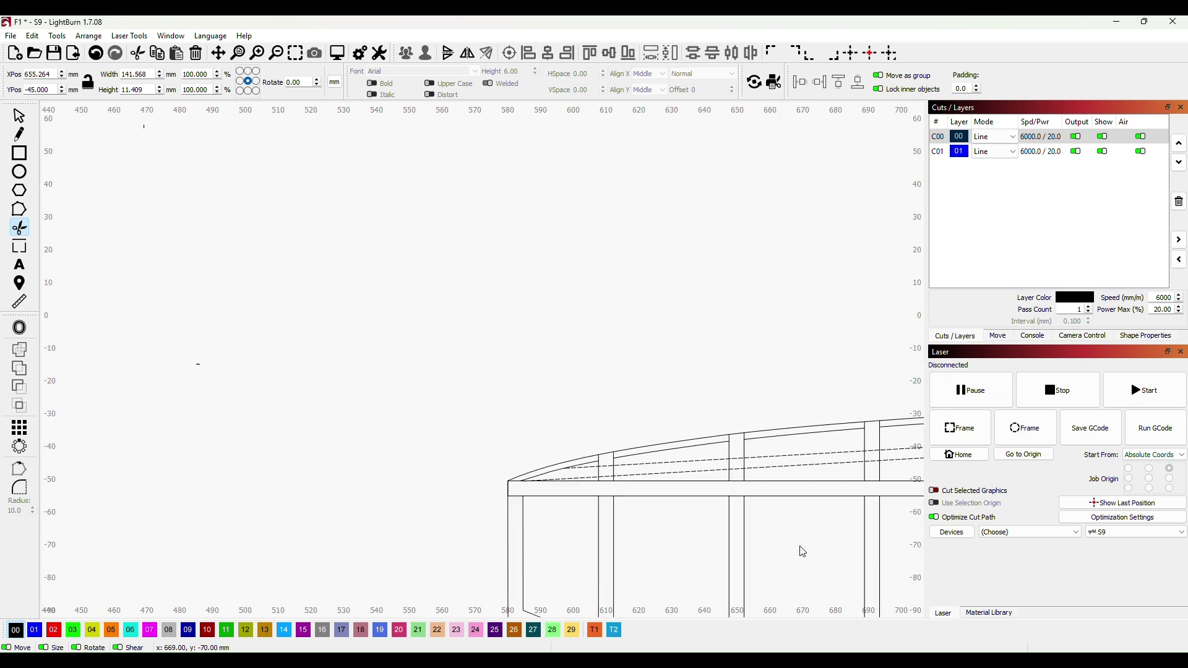
{"action": "mouse_move", "coordinate": [798, 549]}
{"action": "left_mouse_down"}
{"action": "mouse_move", "coordinate": [676, 549]}
{"action": "mouse_move", "coordinate": [247, 491]}
{"action": "left_mouse_up"}
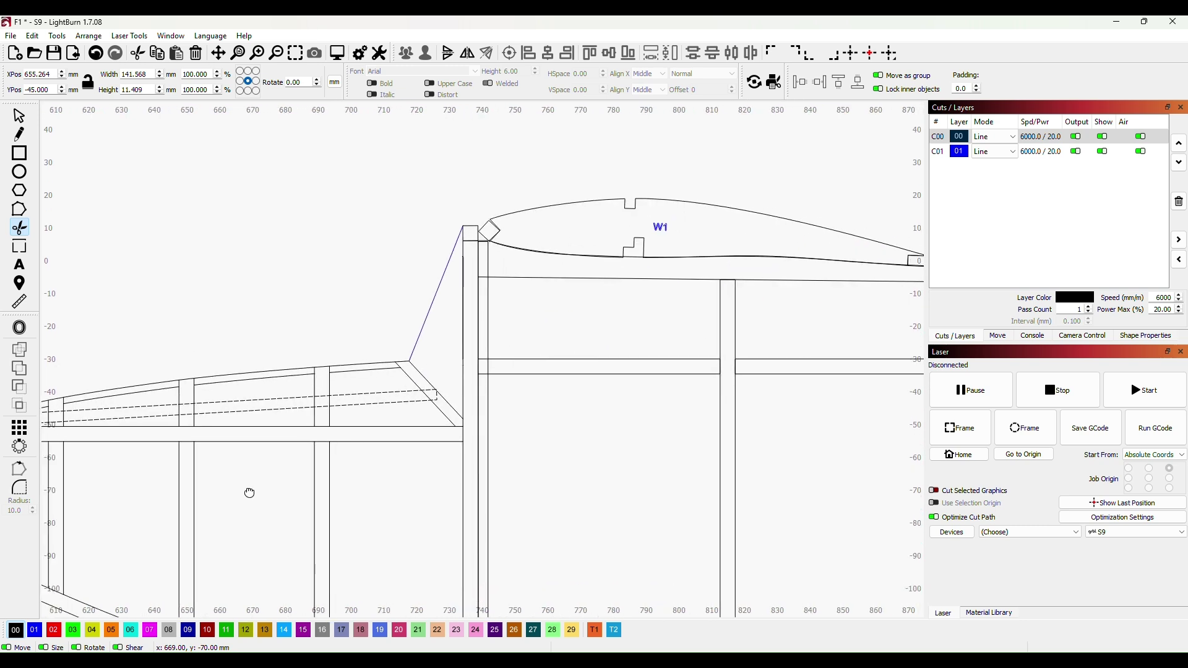
{"action": "left_click", "coordinate": [438, 401]}
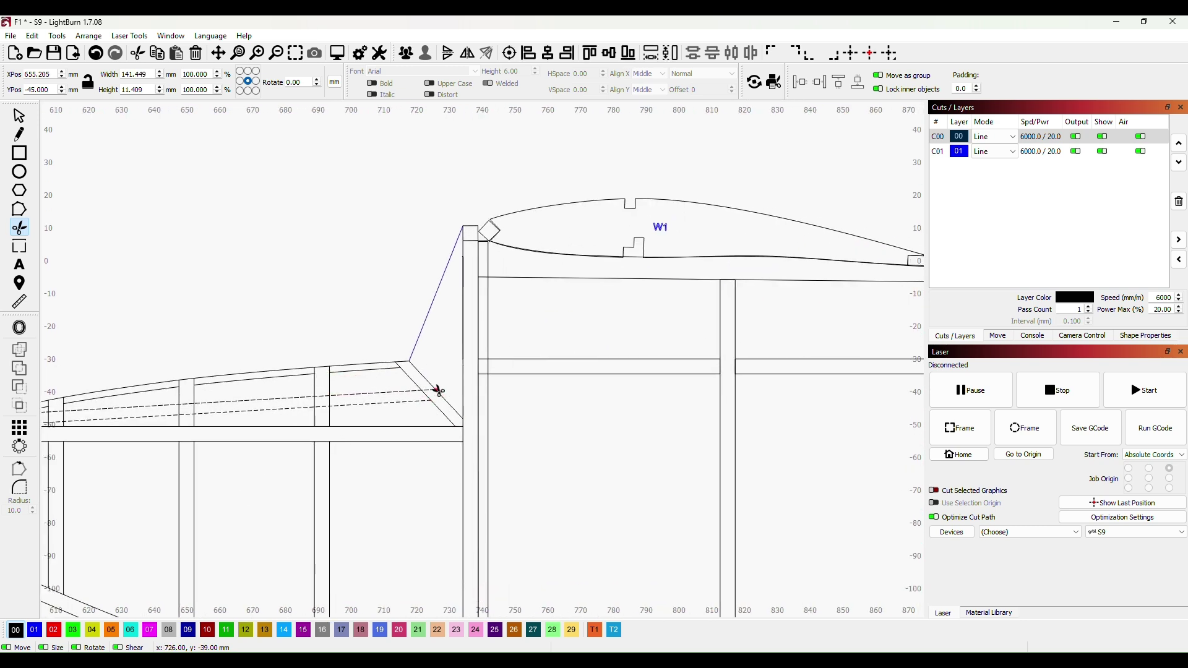
{"action": "scroll", "coordinate": [427, 501], "scroll_direction": "down", "scroll_amount": 1}
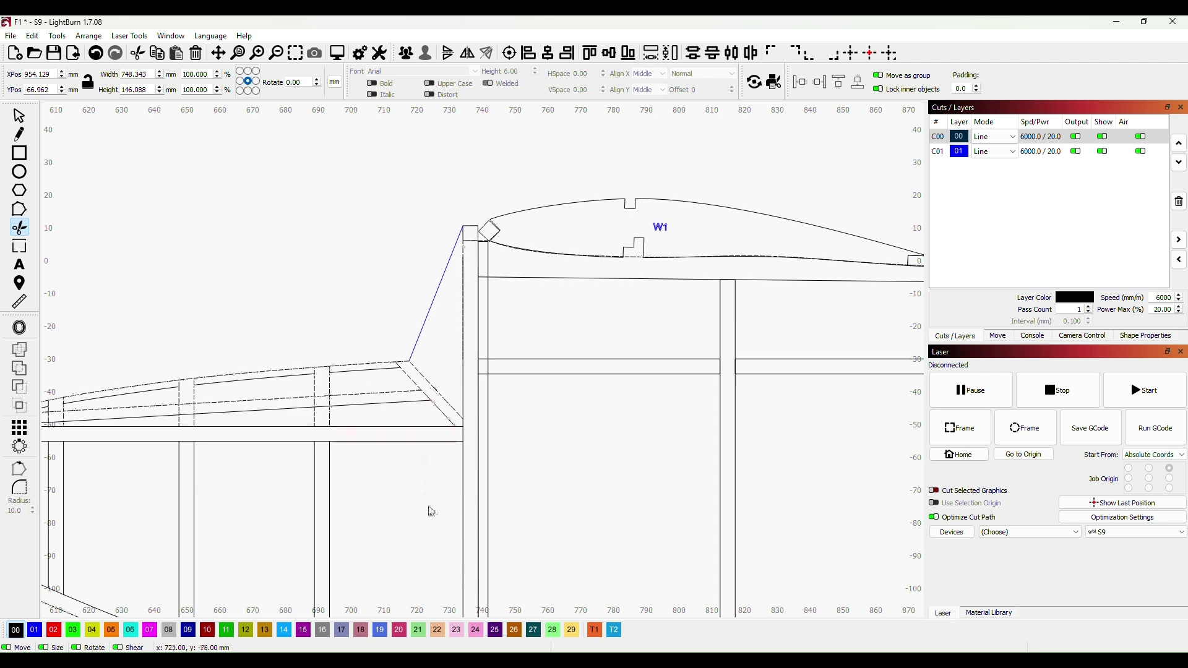
{"action": "scroll", "coordinate": [421, 503], "scroll_direction": "down", "scroll_amount": 1}
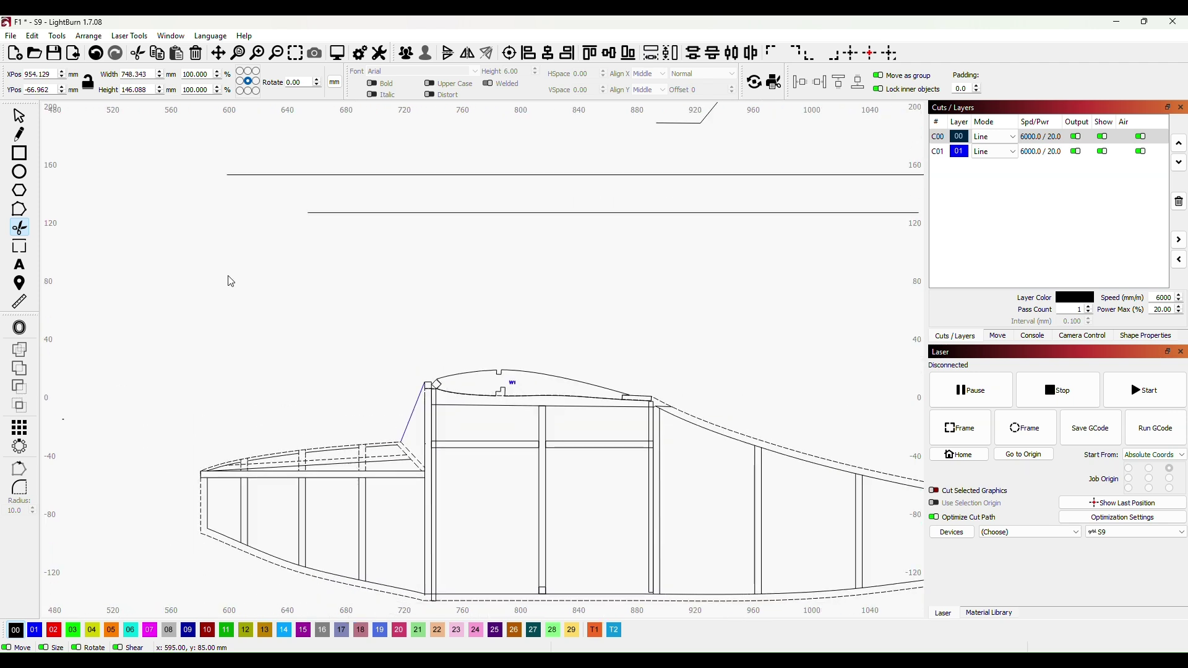
{"action": "left_click", "coordinate": [19, 117]}
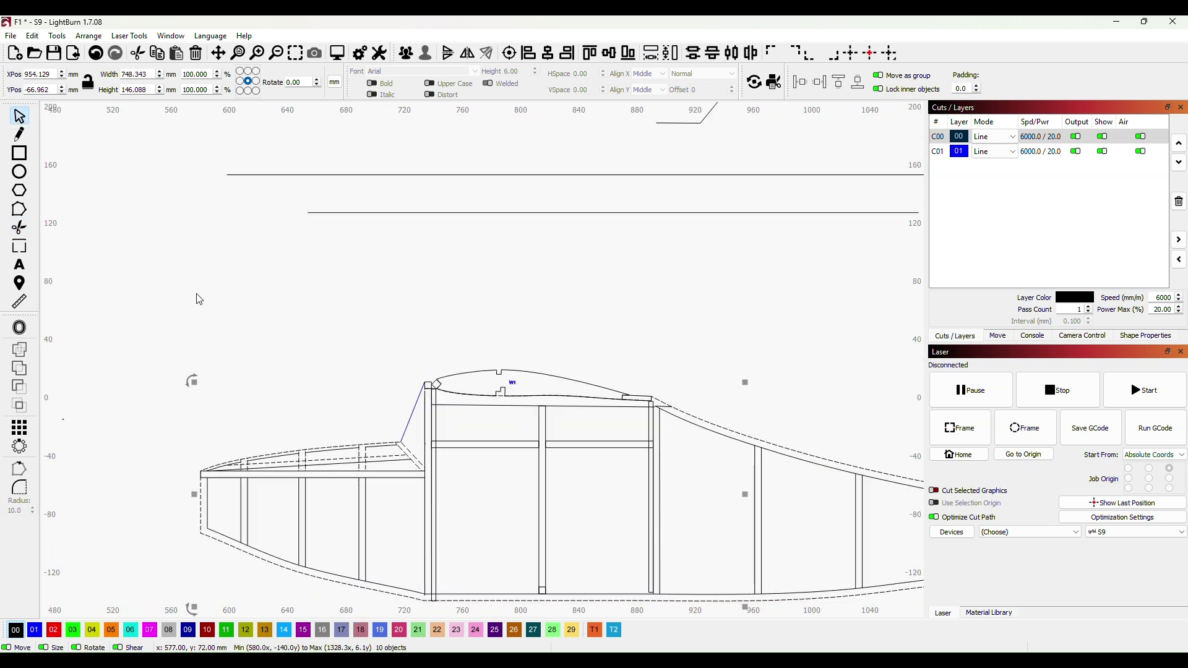
{"action": "left_click", "coordinate": [217, 364]}
Draw a strip about 171 mm long and 3.2 mm high between the fuselage views, and delete the stray small rectangle below it
{"action": "scroll", "coordinate": [220, 371], "scroll_direction": "down", "scroll_amount": 1}
{"action": "scroll", "coordinate": [309, 526], "scroll_direction": "down", "scroll_amount": 1}
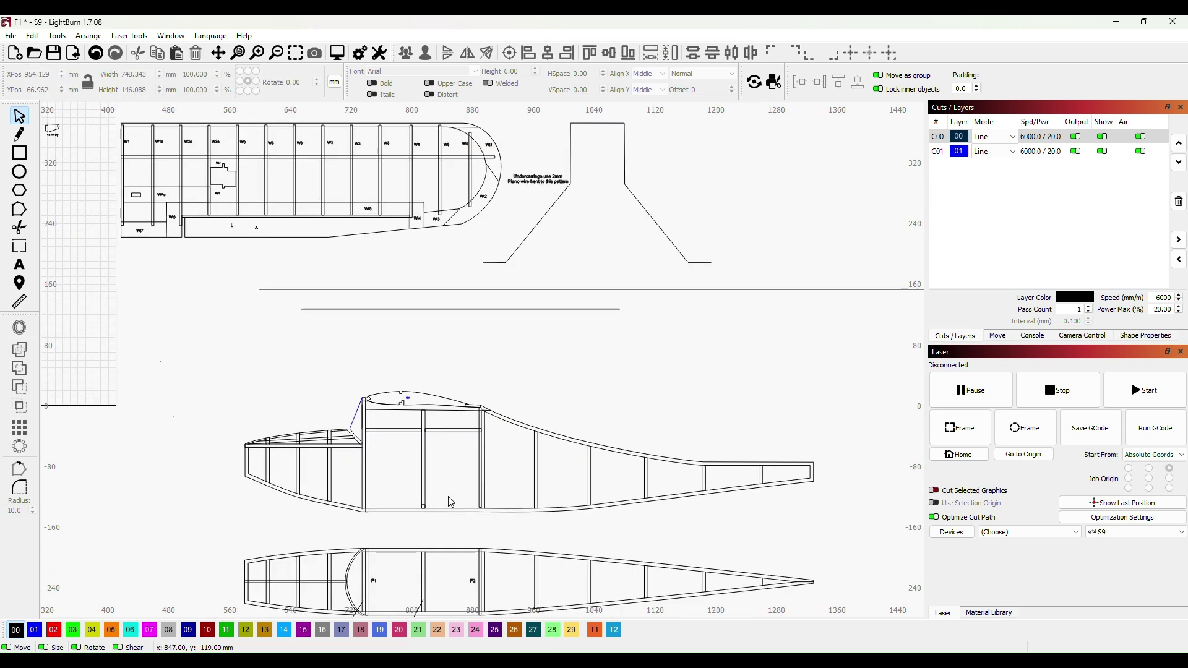
{"action": "scroll", "coordinate": [448, 496], "scroll_direction": "down", "scroll_amount": 1}
{"action": "left_click_drag", "start_coordinate": [574, 446], "coordinate": [531, 341]}
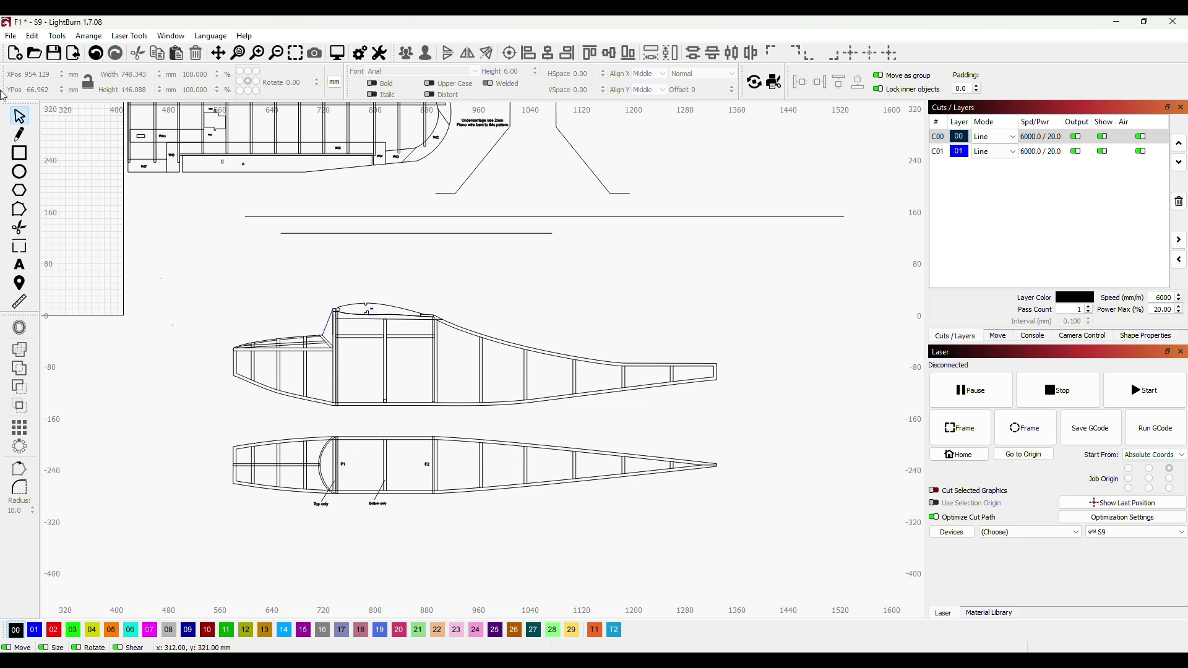
{"action": "left_click", "coordinate": [19, 153]}
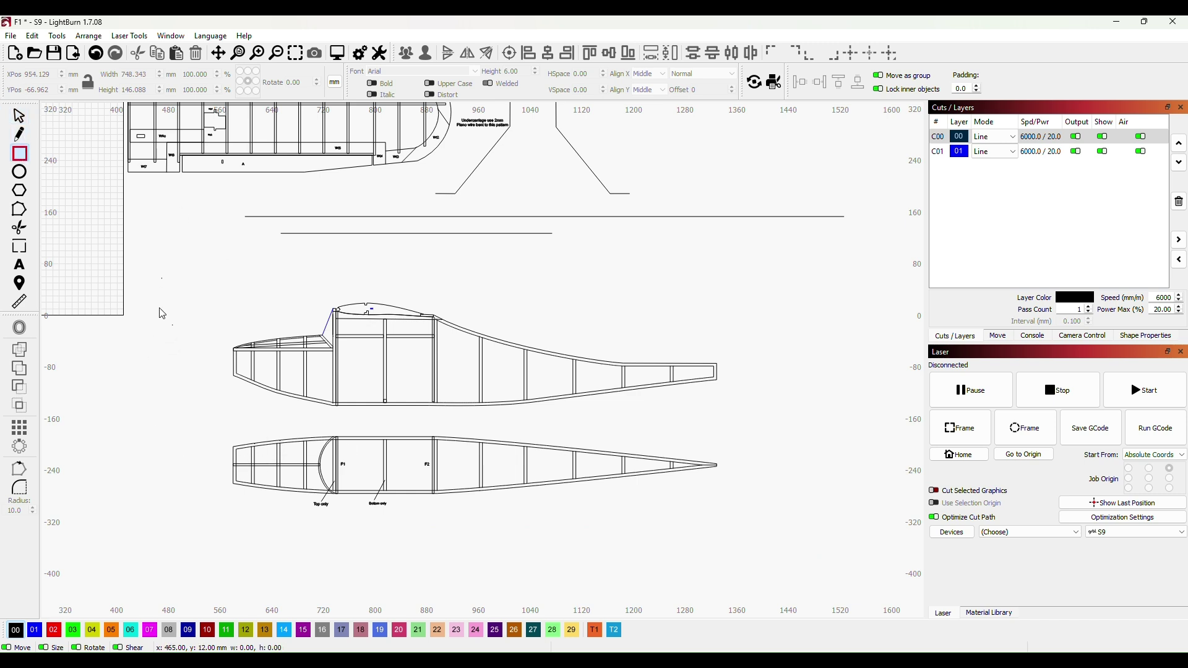
{"action": "left_click_drag", "start_coordinate": [196, 417], "coordinate": [305, 421]}
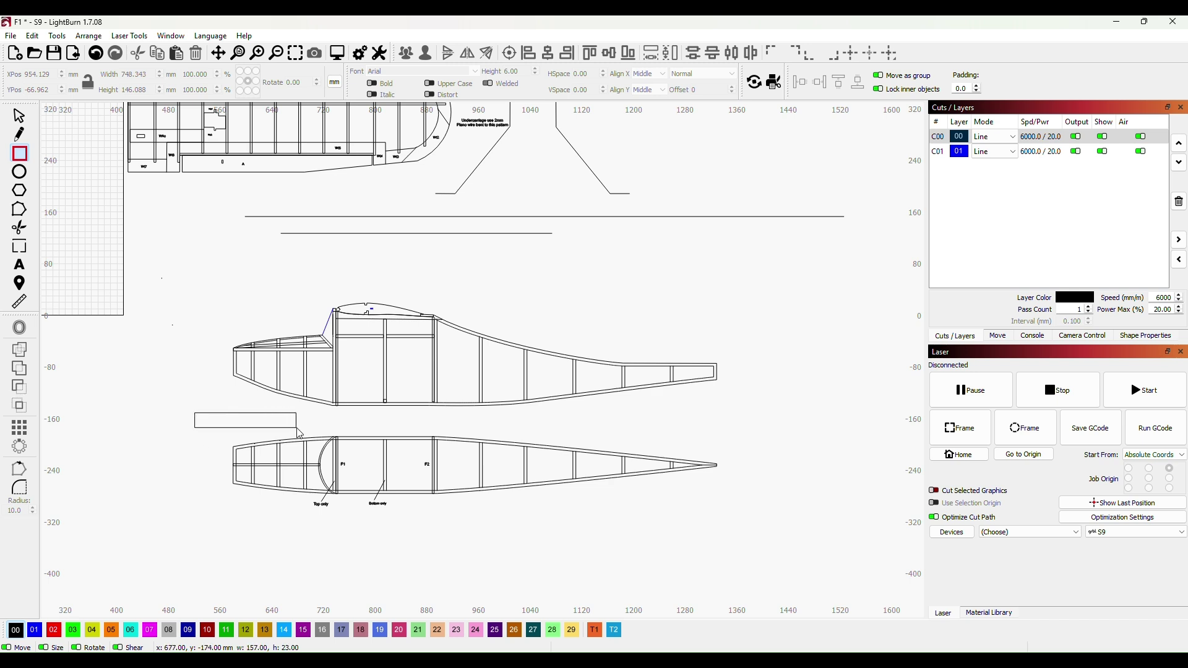
{"action": "scroll", "coordinate": [198, 434], "scroll_direction": "up", "scroll_amount": 4}
{"action": "left_click", "coordinate": [18, 115]}
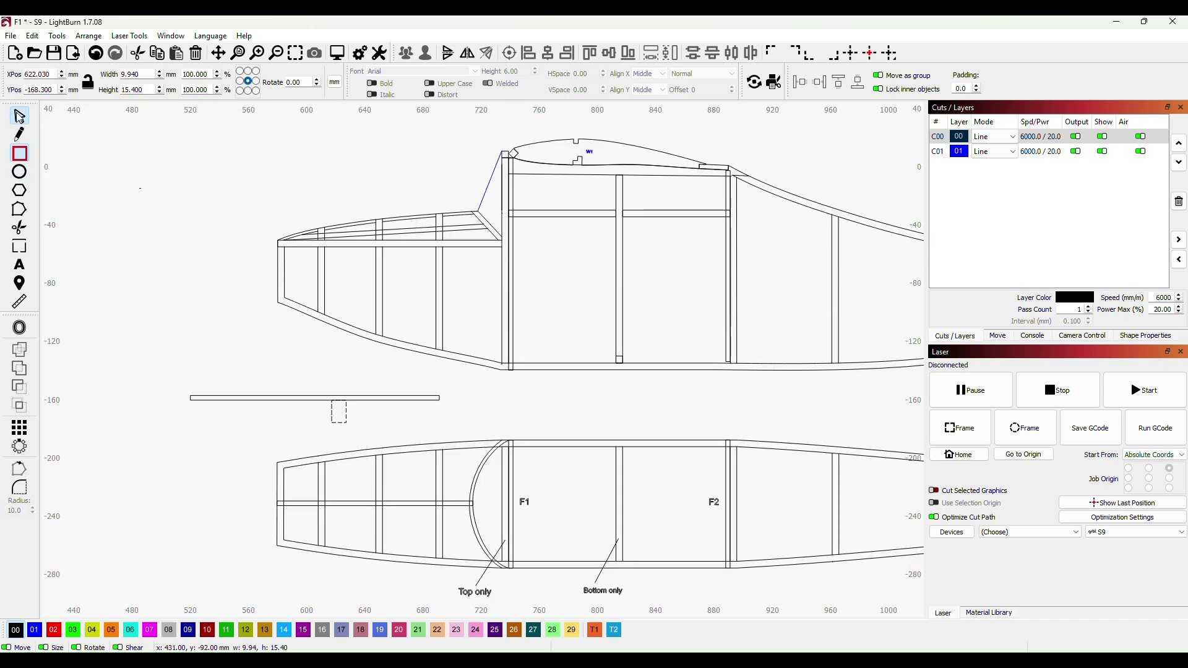
{"action": "key", "text": "Delete"}
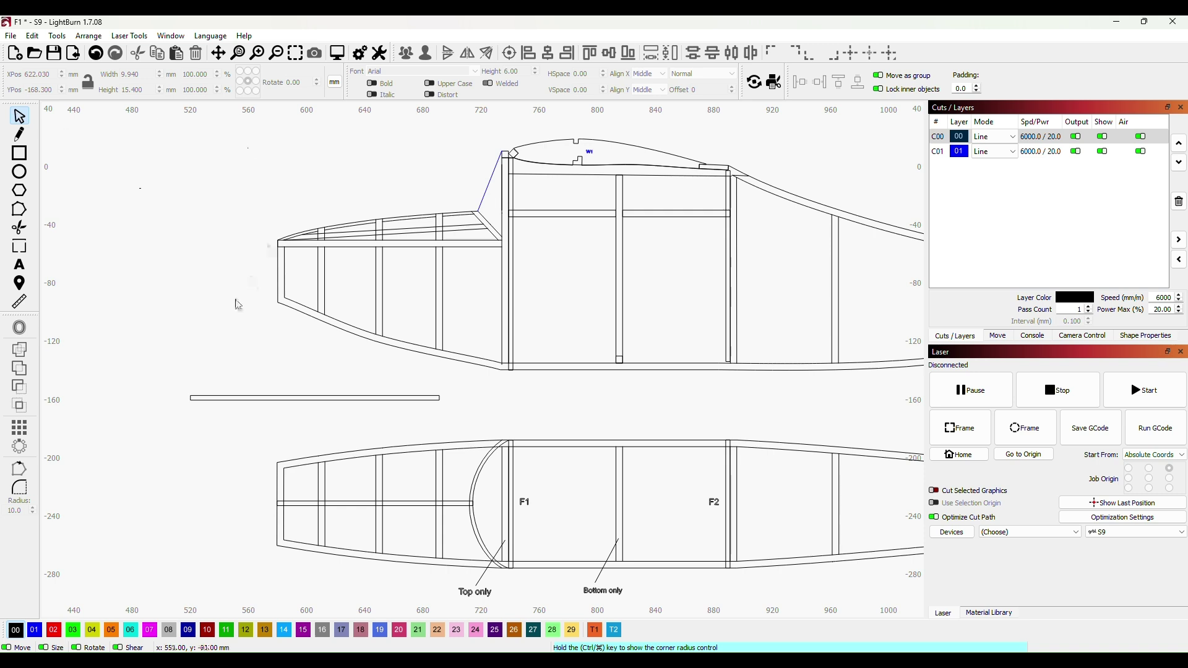
Place the strip in the upper half of the top view's nose, tilted outward toward the windscreen arc and spanning about 136.4 mm
{"action": "left_click_drag", "start_coordinate": [321, 406], "coordinate": [399, 487]}
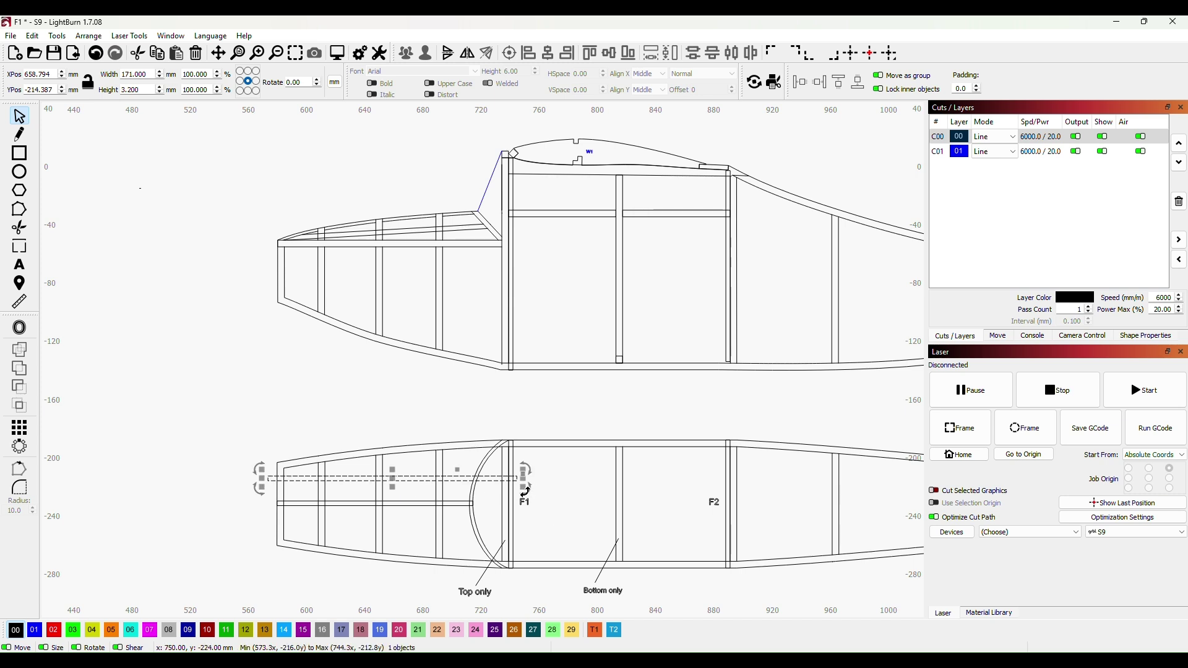
{"action": "left_click_drag", "start_coordinate": [525, 490], "coordinate": [533, 487]}
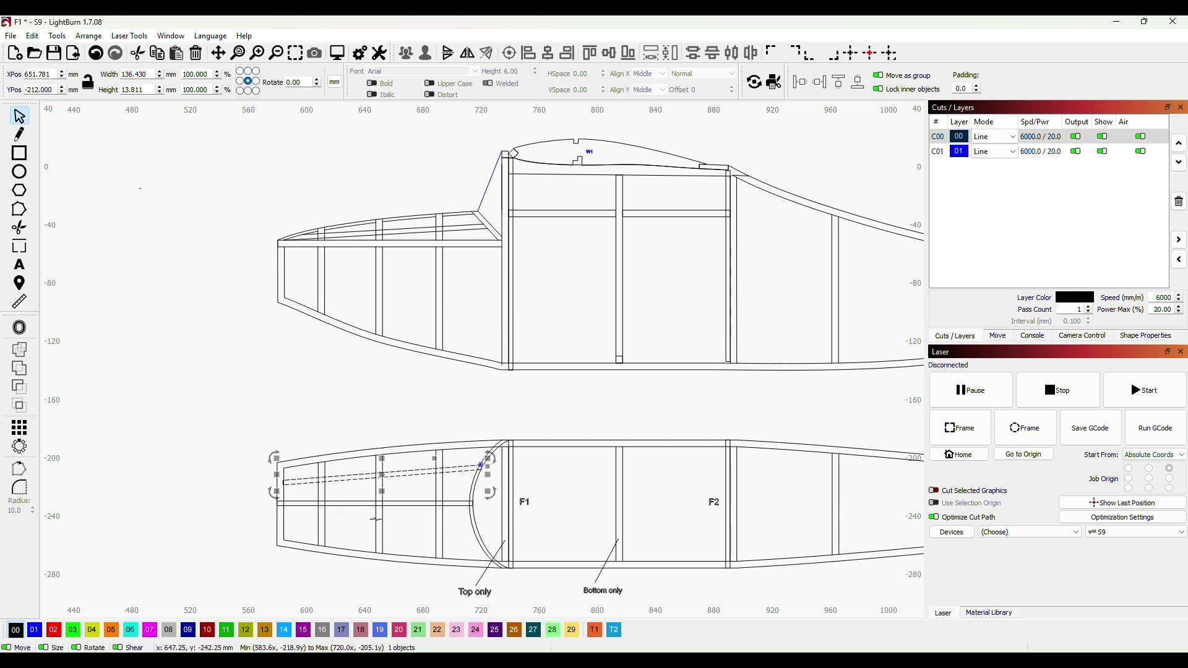
Paste a copy of the tilted strip, flip it vertically, and place it symmetrically below the top view's nose centreline
{"action": "key", "text": "ctrl+v"}
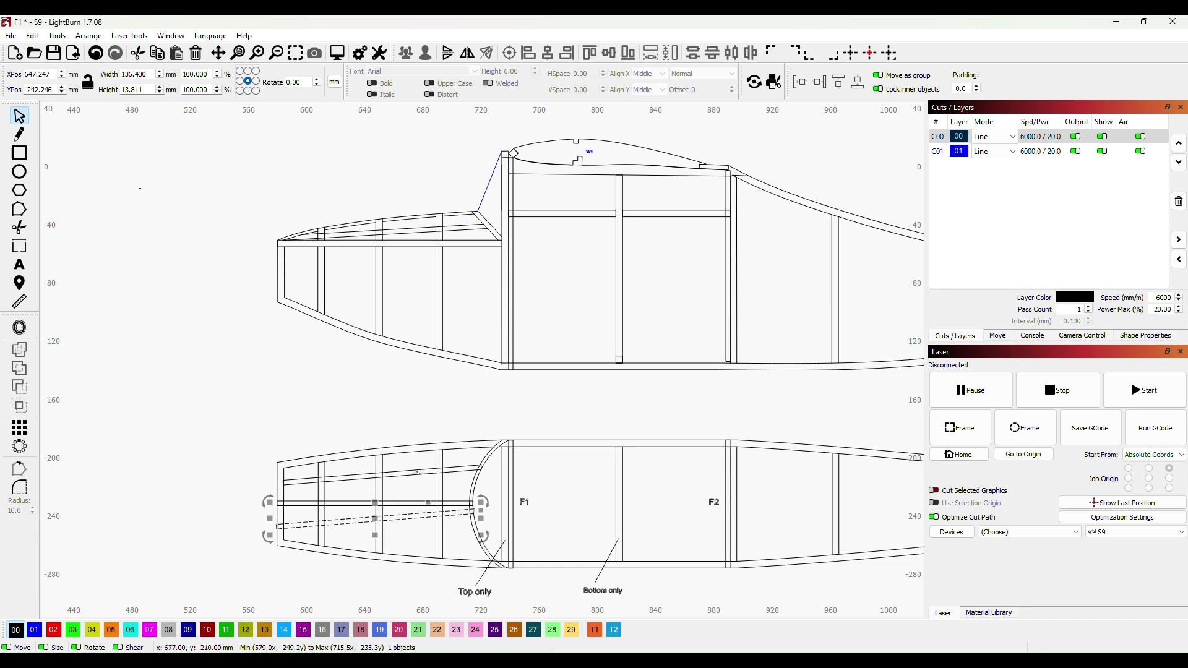
{"action": "left_click", "coordinate": [449, 54]}
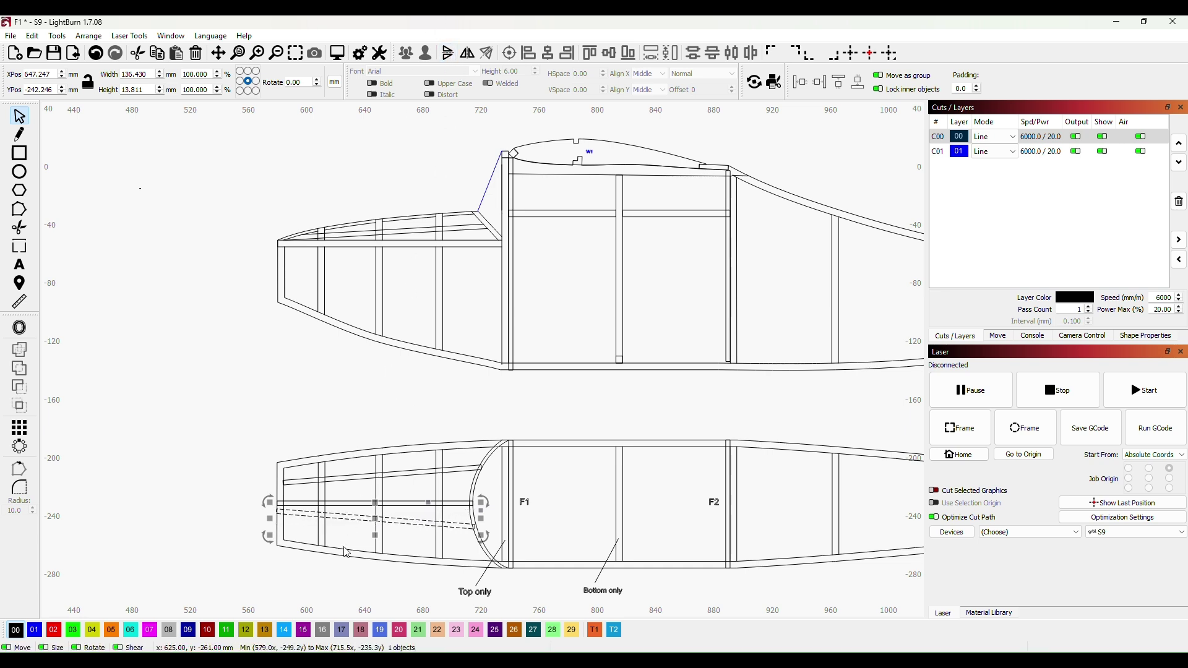
{"action": "scroll", "coordinate": [408, 564], "scroll_direction": "up", "scroll_amount": 3}
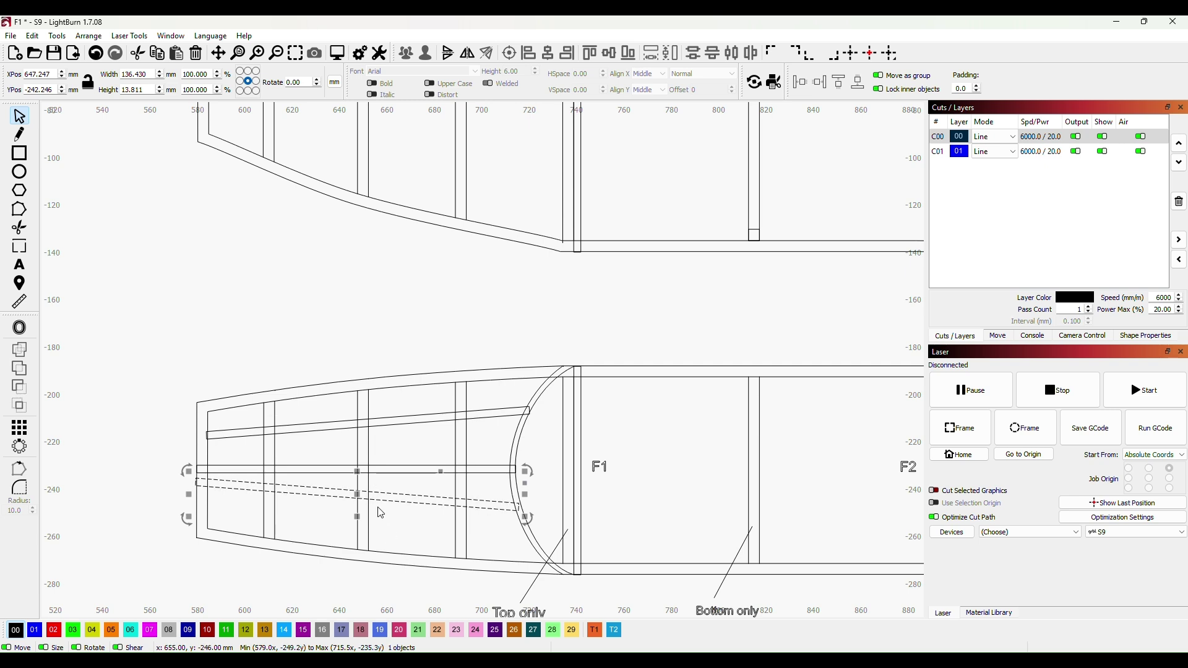
{"action": "left_click_drag", "start_coordinate": [360, 495], "coordinate": [368, 513]}
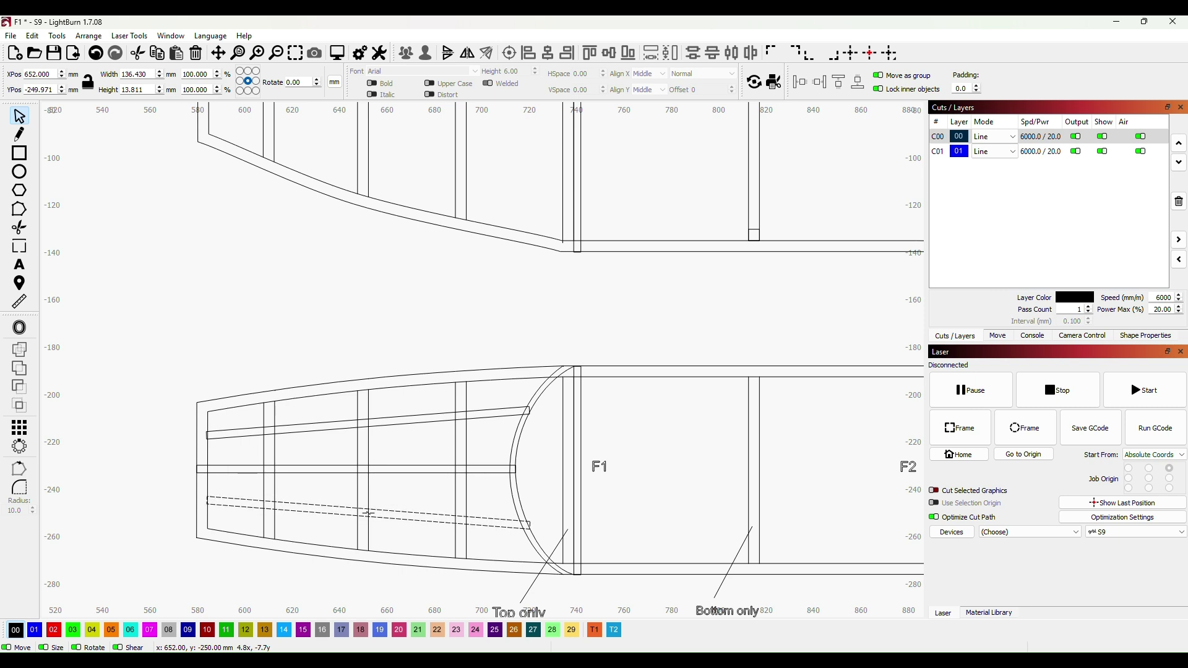
{"action": "left_click_drag", "start_coordinate": [369, 513], "coordinate": [368, 514]}
{"action": "left_click", "coordinate": [563, 315]}
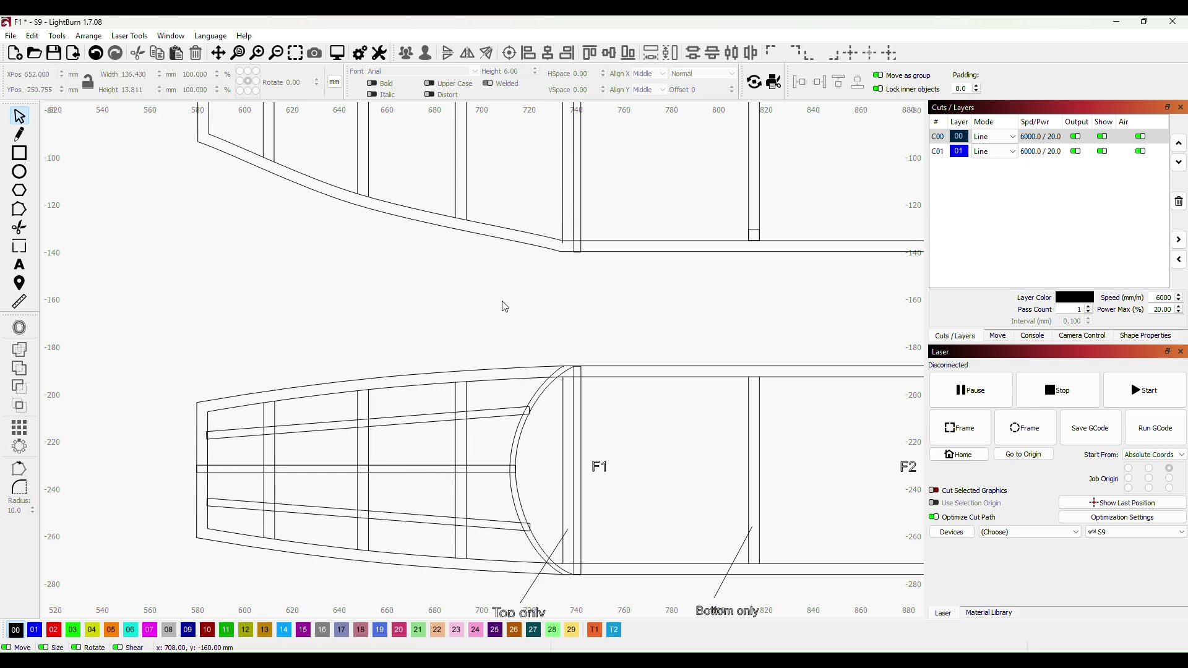
Trim the two tilted strips' overhanging ends at the nose's inner front edge and the windscreen arc in the top view
{"action": "scroll", "coordinate": [164, 440], "scroll_direction": "up", "scroll_amount": 5}
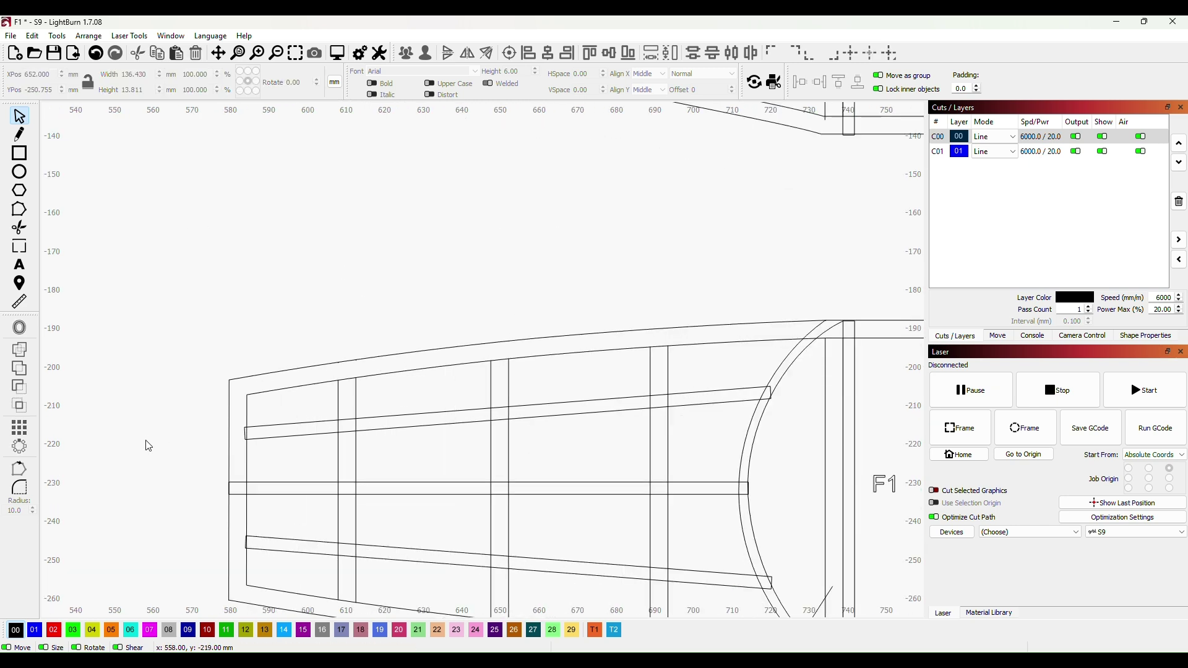
{"action": "left_click_drag", "start_coordinate": [180, 417], "coordinate": [235, 266]}
{"action": "left_click", "coordinate": [19, 228]}
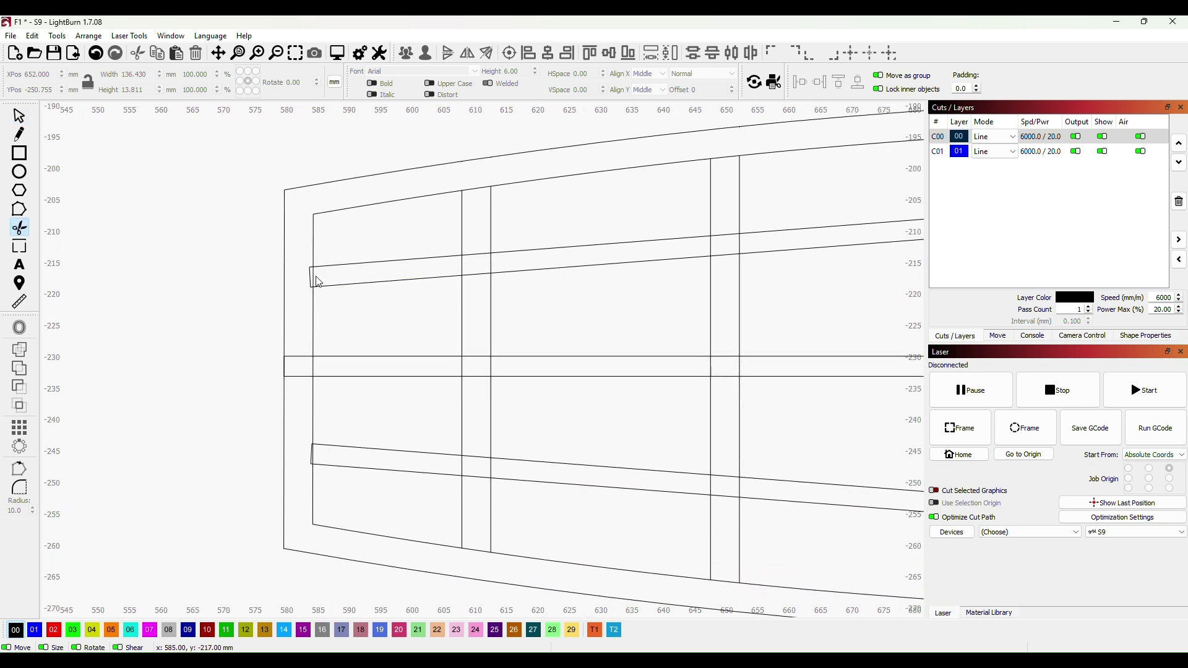
{"action": "key", "text": "t"}
{"action": "left_click_drag", "start_coordinate": [573, 416], "coordinate": [311, 448]}
{"action": "left_click_drag", "start_coordinate": [712, 456], "coordinate": [495, 470]}
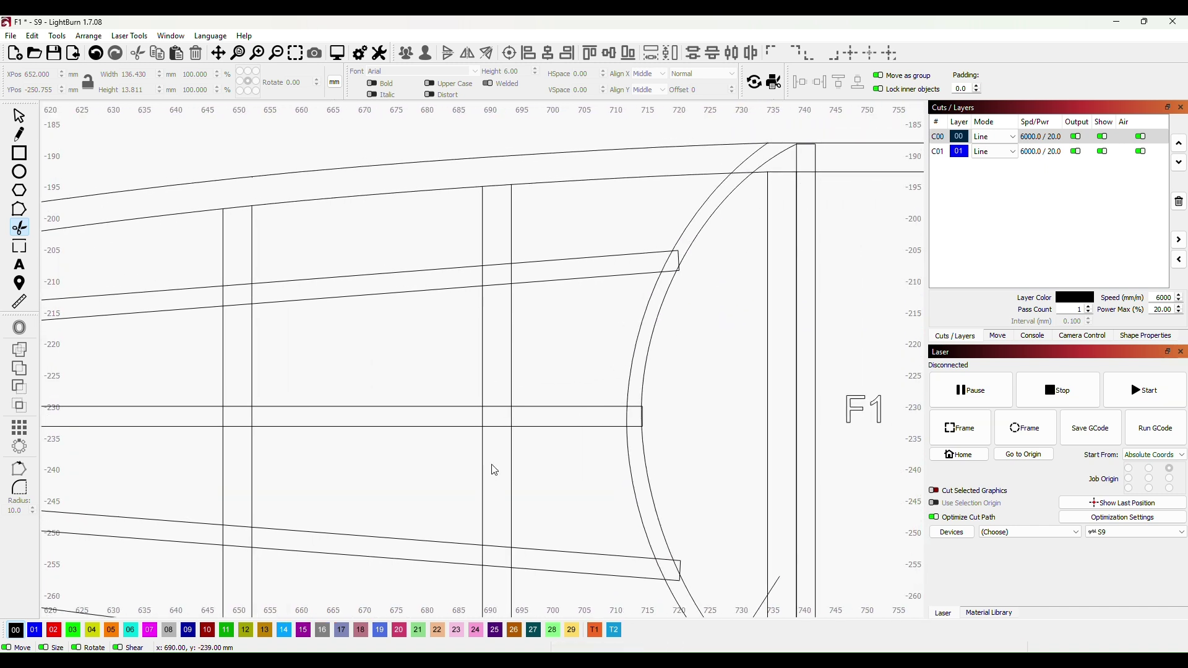
Save the drawing
{"action": "key", "text": "ctrl+s"}
{"action": "scroll", "coordinate": [841, 327], "scroll_direction": "down", "scroll_amount": 10}
{"action": "scroll", "coordinate": [846, 323], "scroll_direction": "down", "scroll_amount": 1}
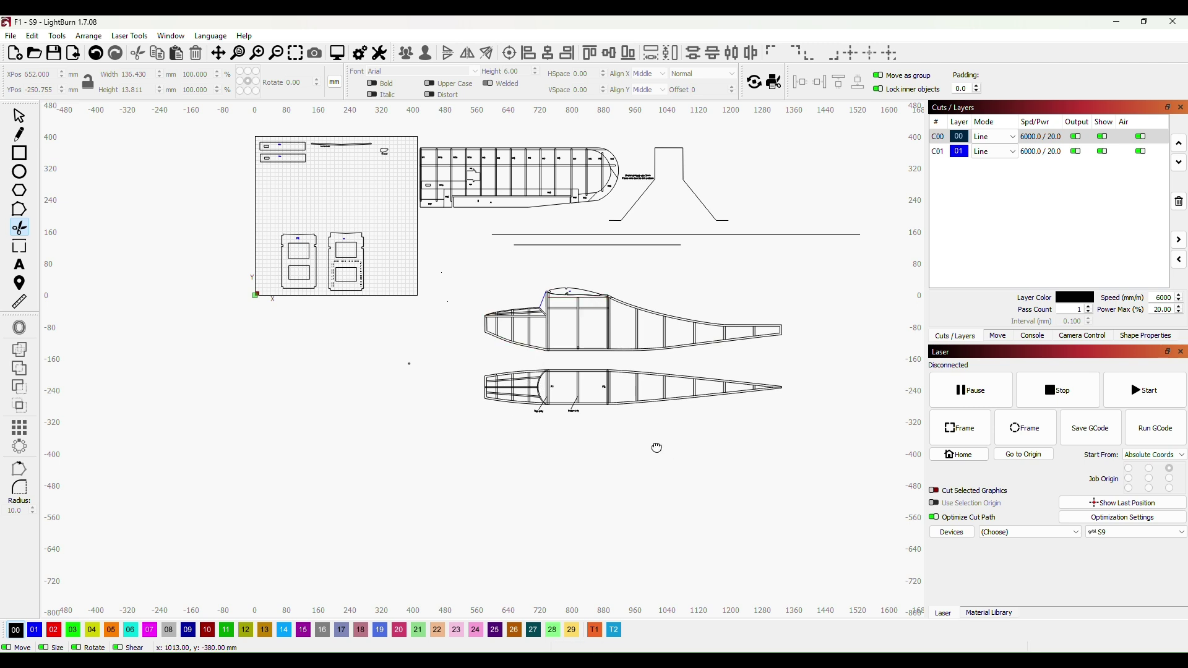
Examine the whole plan layout, including the fuselage top and side views, wing, undercarriage pattern, wheel and laser-cut parts
{"action": "left_click_drag", "start_coordinate": [656, 451], "coordinate": [596, 468]}
{"action": "scroll", "coordinate": [594, 469], "scroll_direction": "up", "scroll_amount": 3}
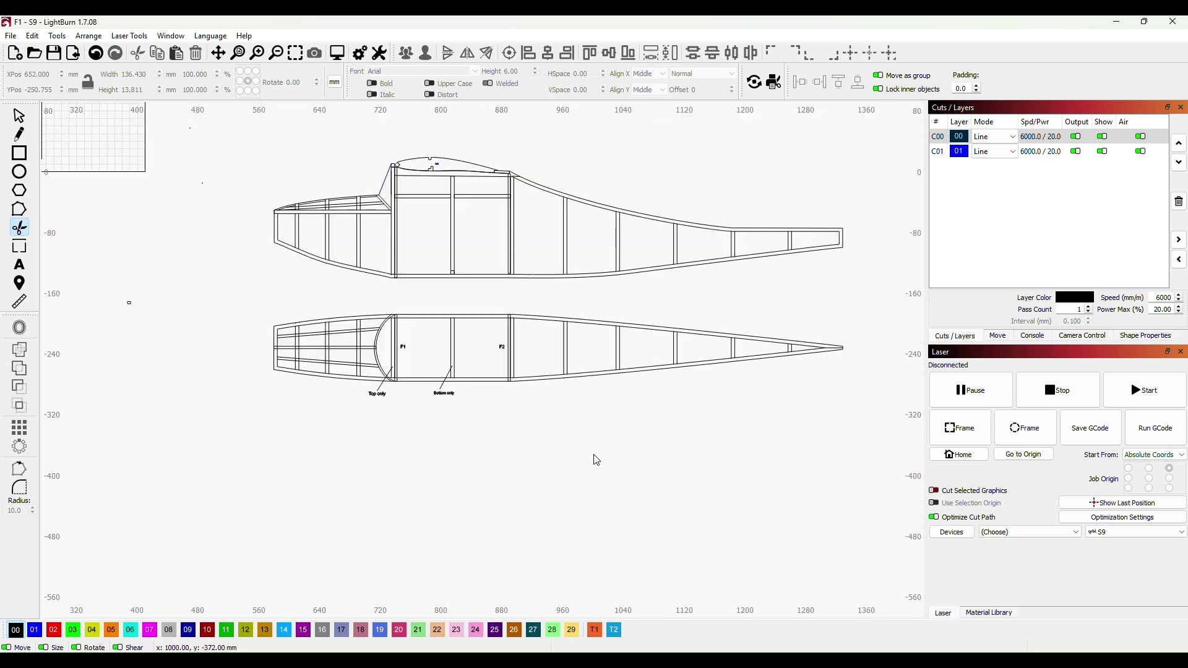
{"action": "key", "text": "ctrl+z"}
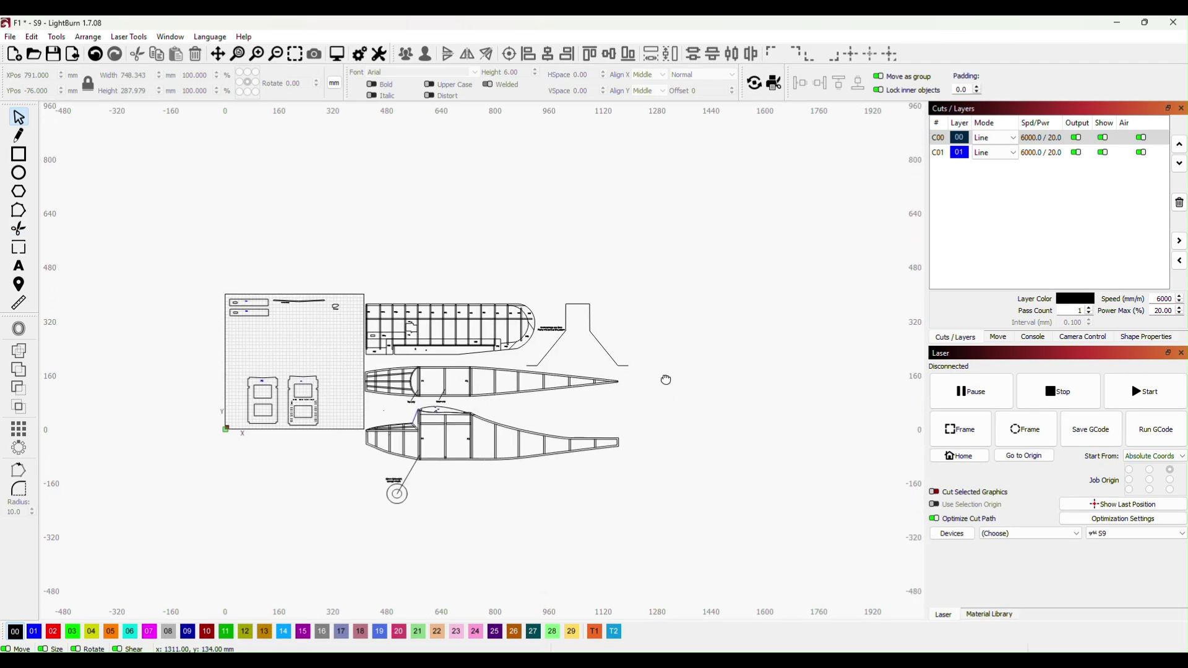
{"action": "scroll", "coordinate": [632, 384], "scroll_direction": "up", "scroll_amount": 2}
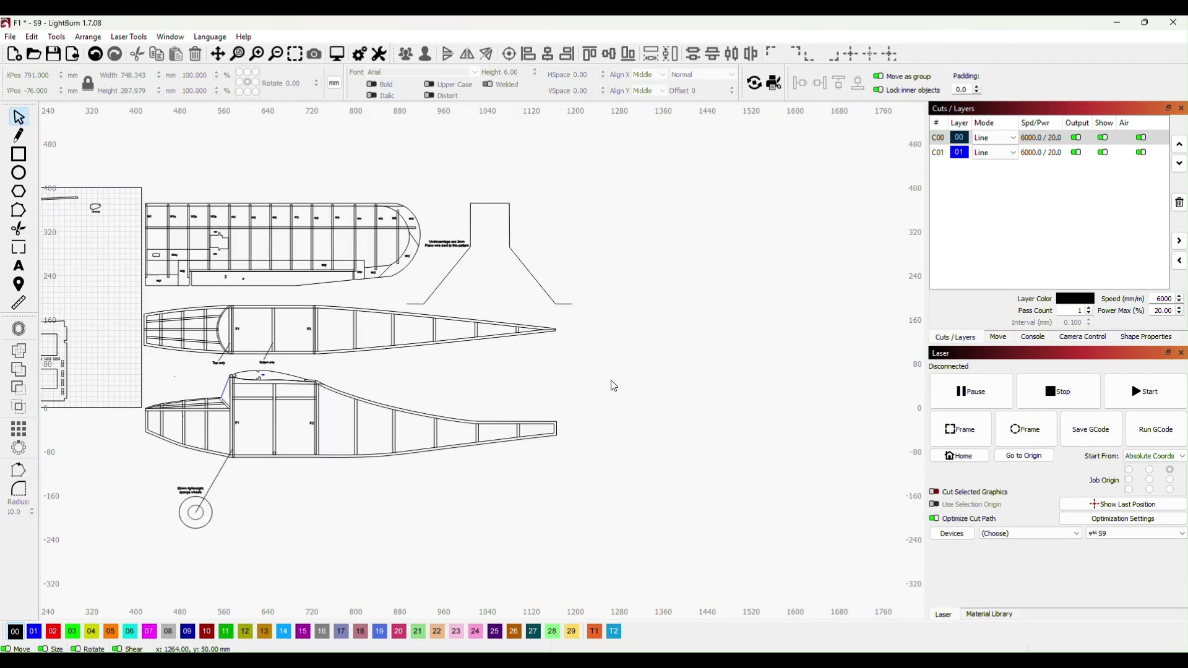
{"action": "left_click_drag", "start_coordinate": [610, 384], "coordinate": [750, 392]}
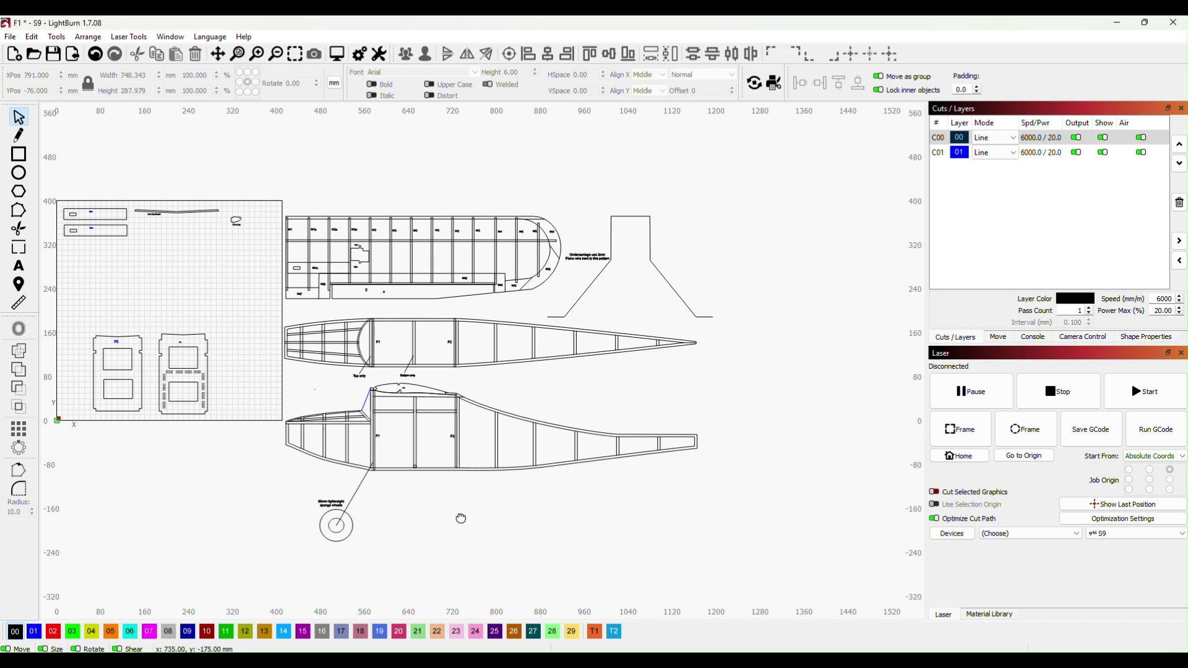
{"action": "left_click_drag", "start_coordinate": [461, 518], "coordinate": [456, 470]}
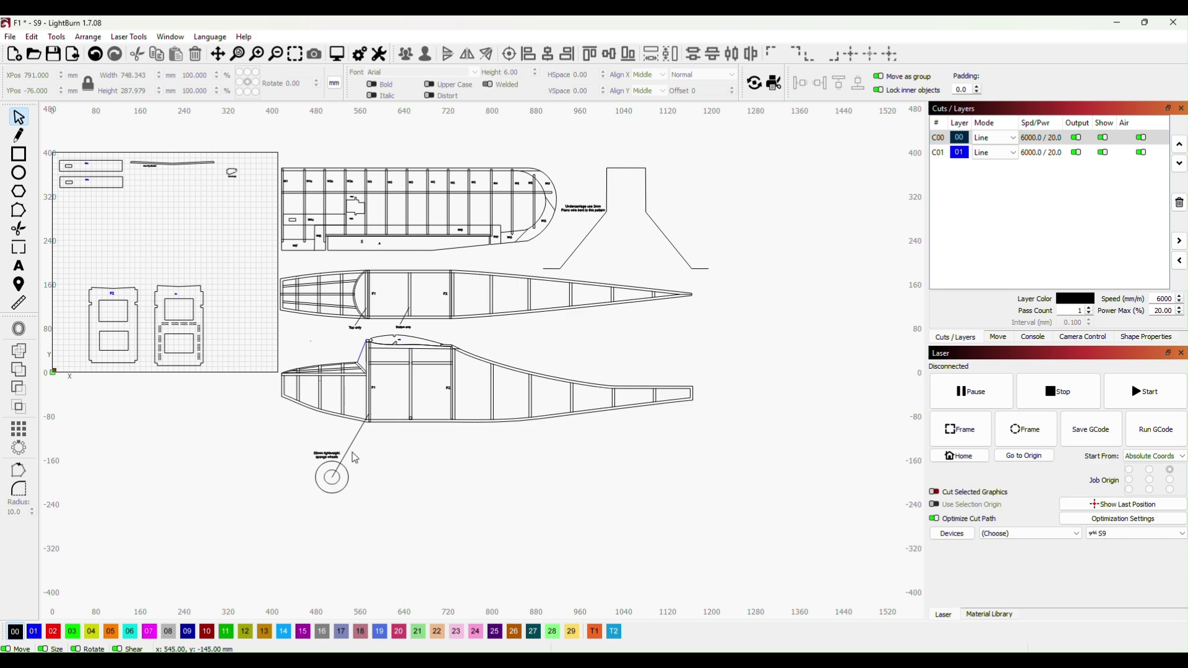
{"action": "scroll", "coordinate": [387, 458], "scroll_direction": "up", "scroll_amount": 3}
{"action": "scroll", "coordinate": [398, 451], "scroll_direction": "down", "scroll_amount": 3}
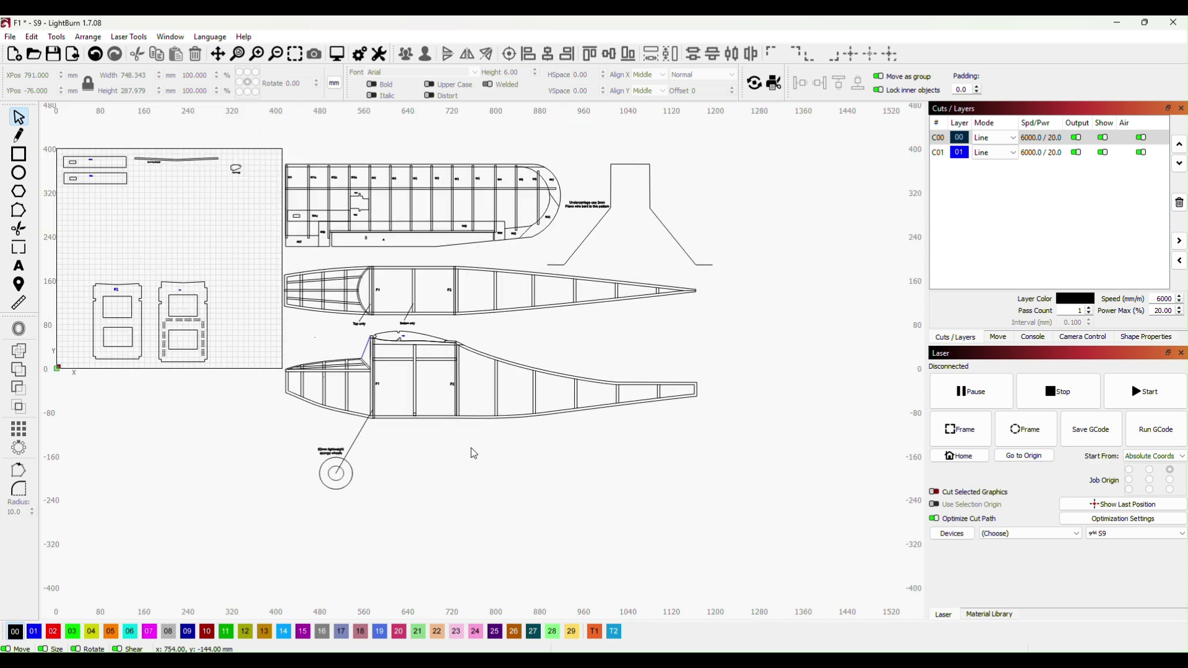
{"action": "scroll", "coordinate": [470, 448], "scroll_direction": "down", "scroll_amount": 1}
{"action": "left_click_drag", "start_coordinate": [548, 451], "coordinate": [513, 437]}
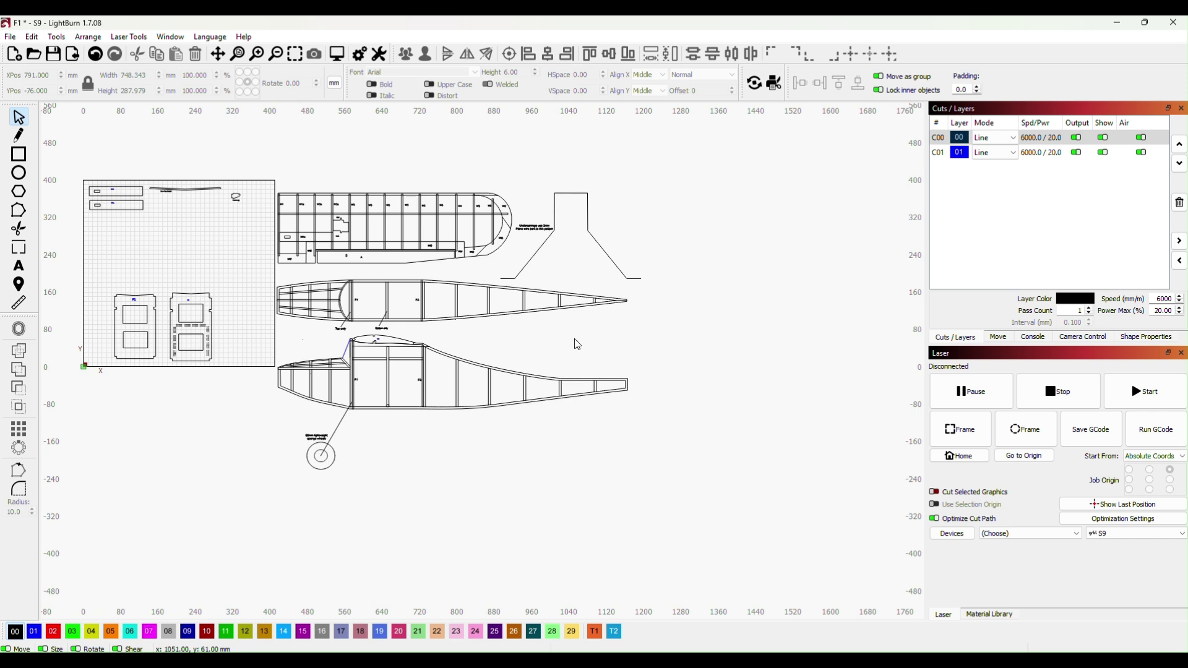